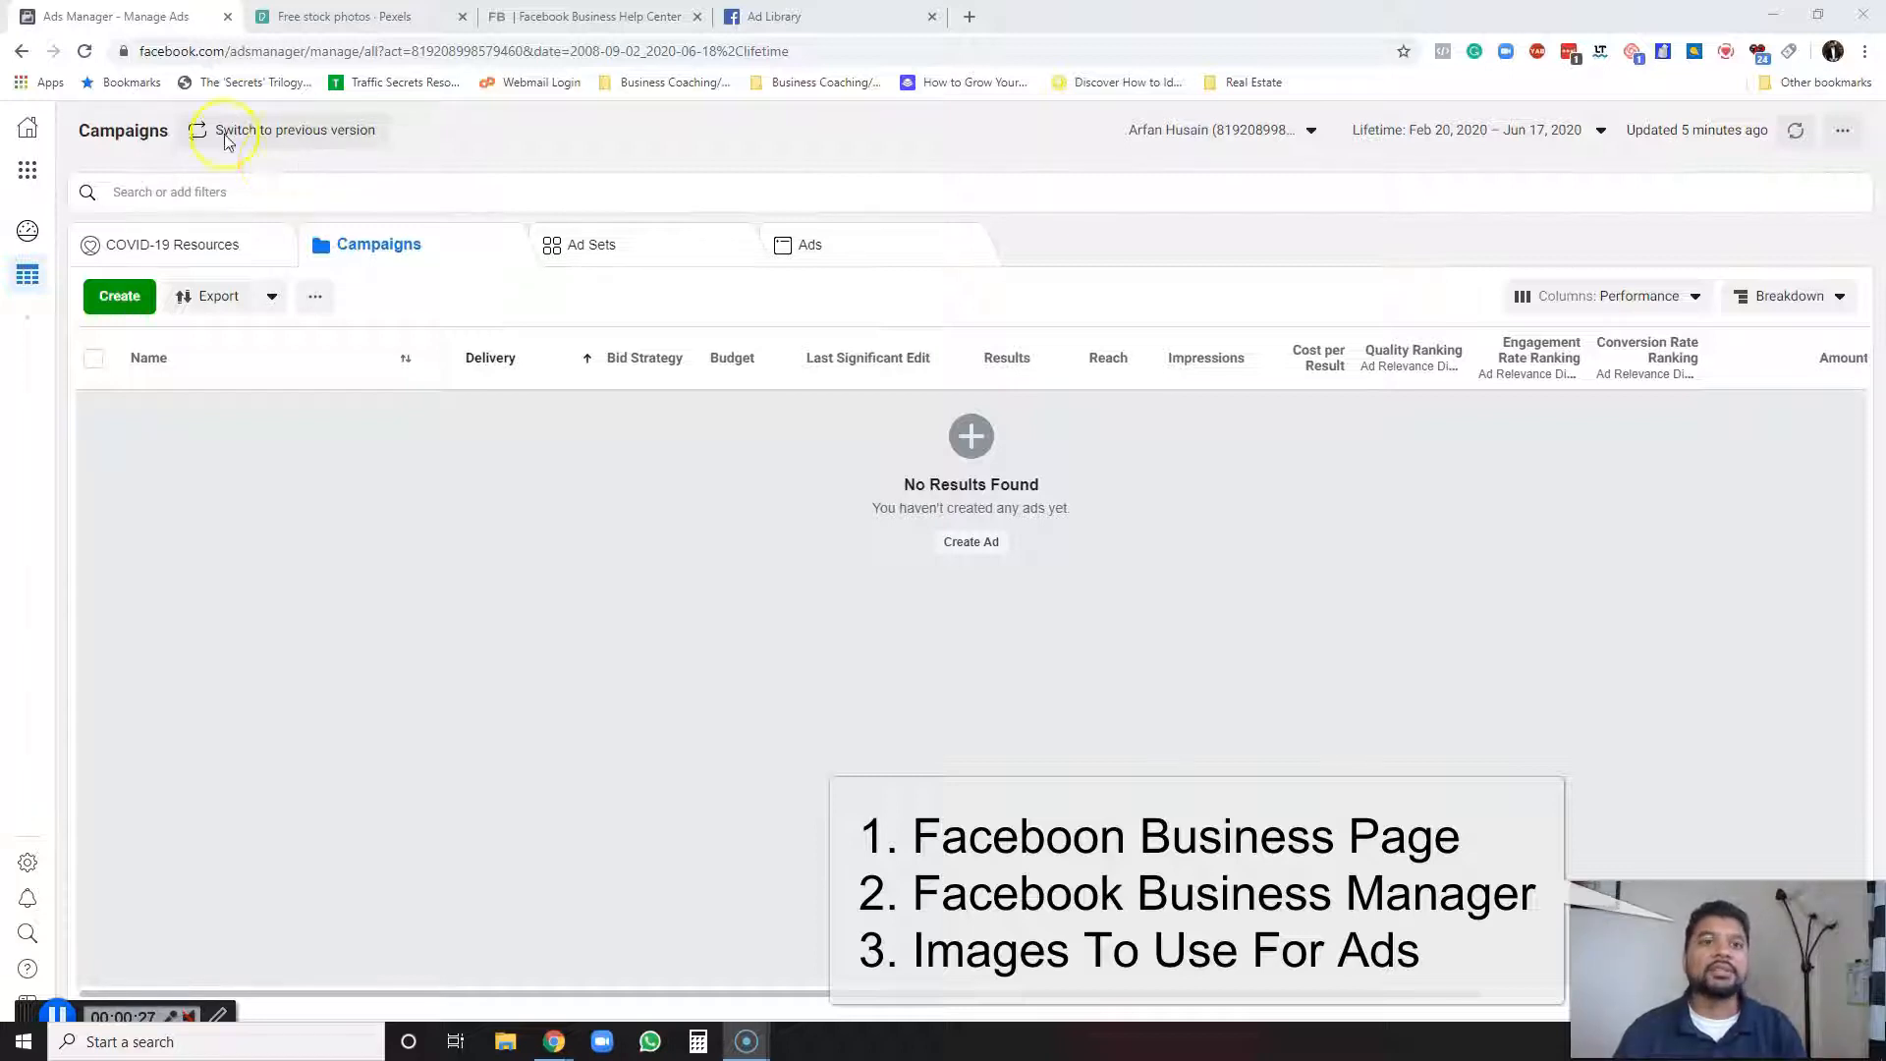
left_click(35, 178)
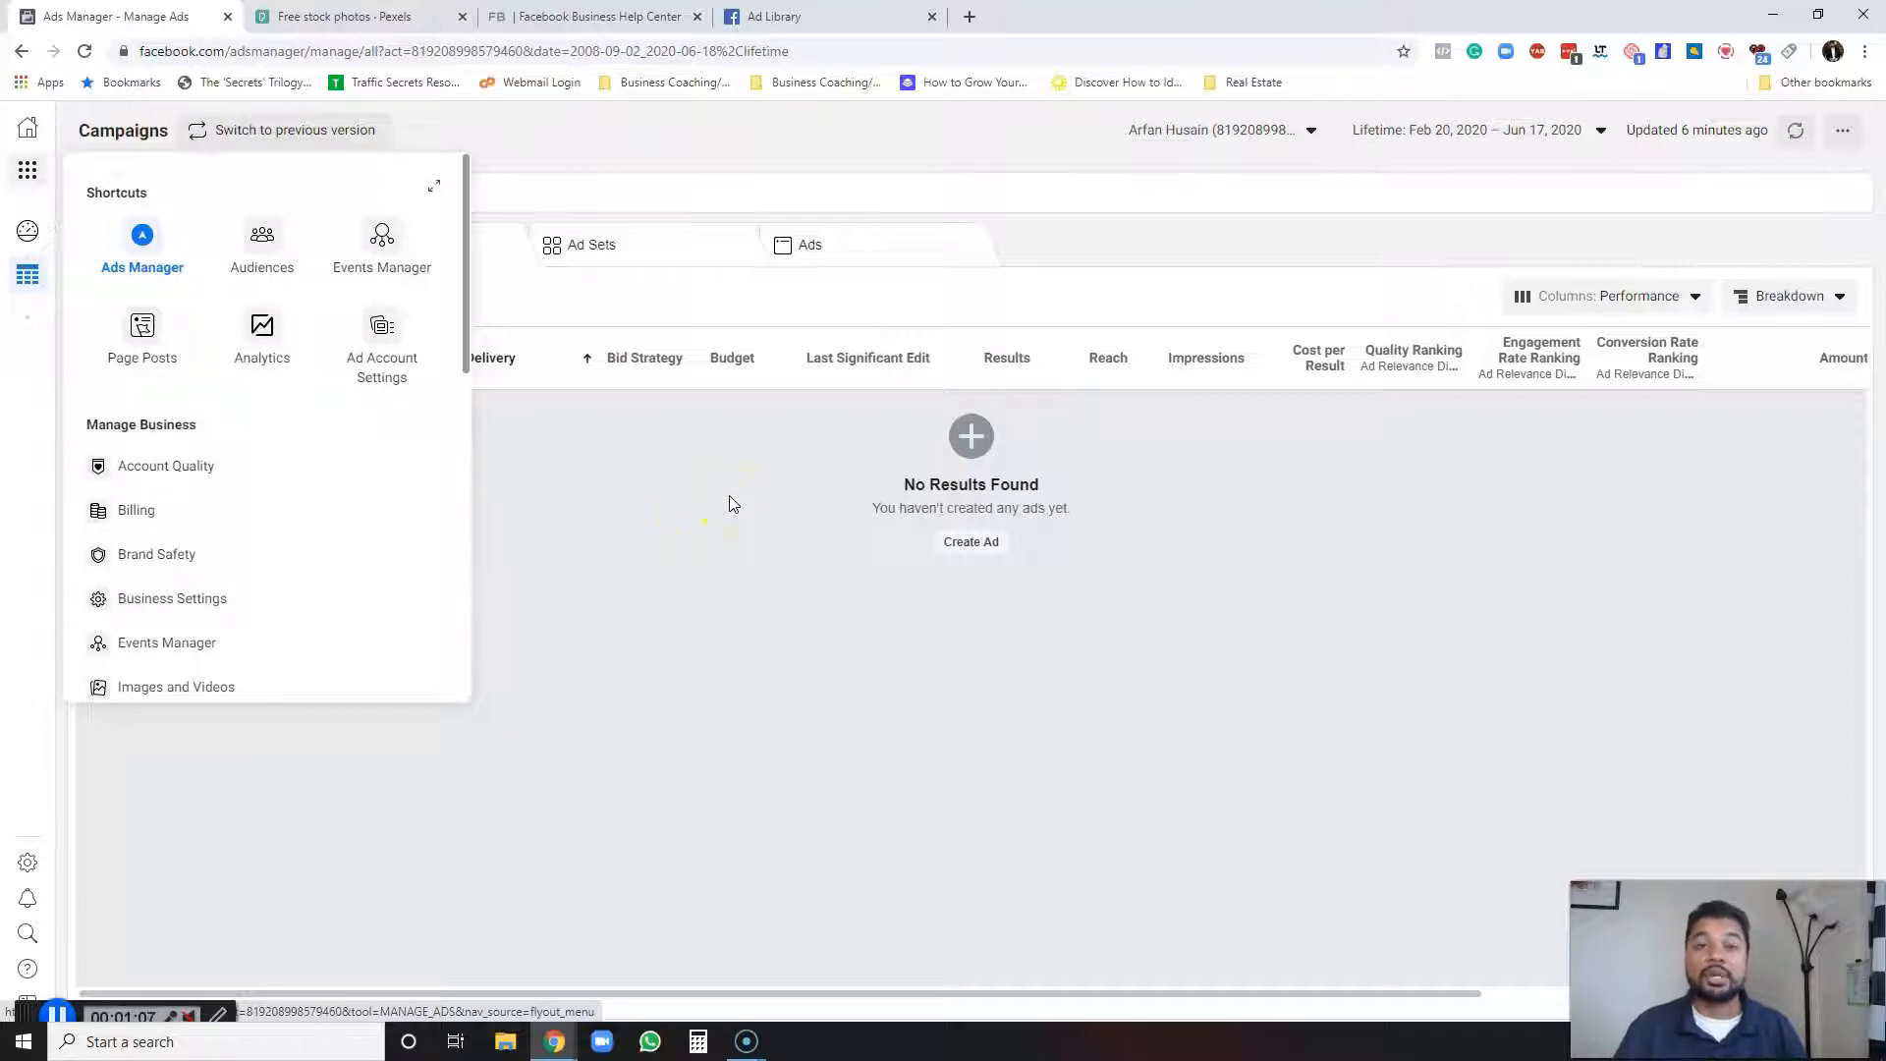
left_click(611, 477)
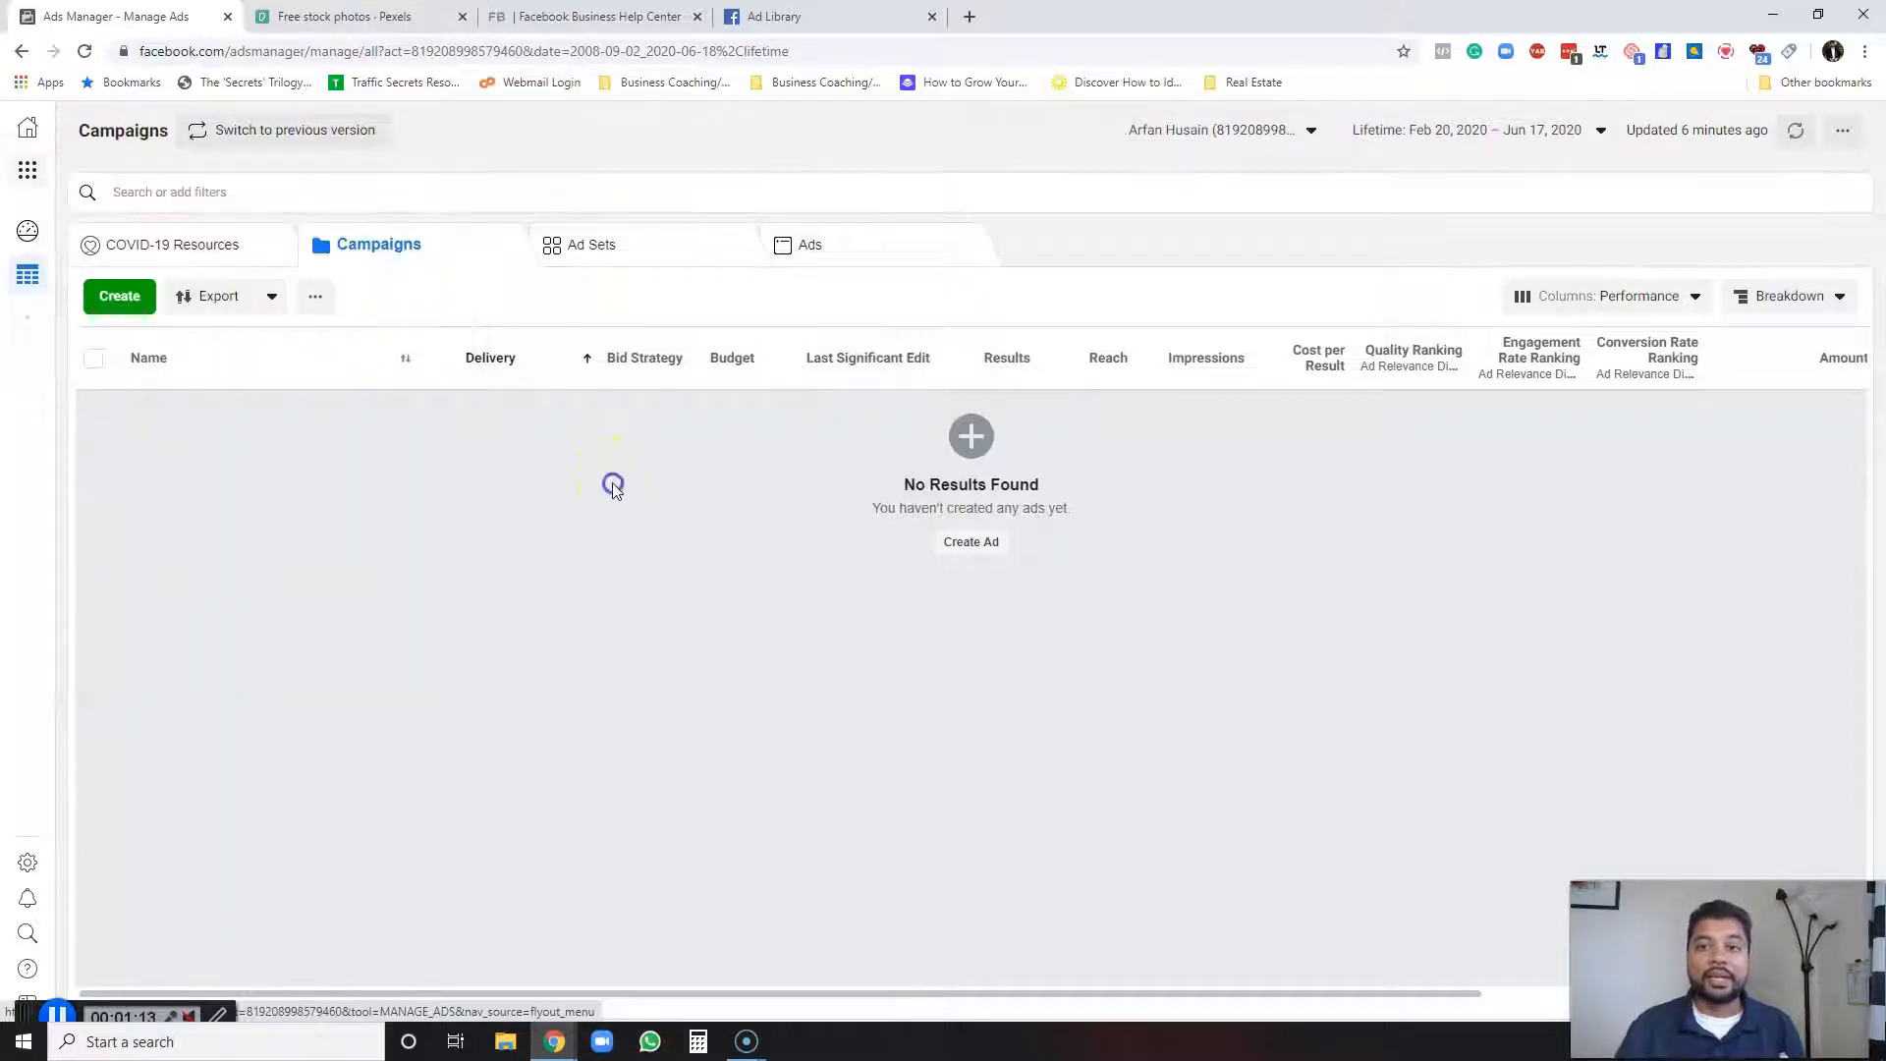
Switch to the Business Manager overview window at business.facebook.com, then return to Ads Manager.
mouse_move(555, 1041)
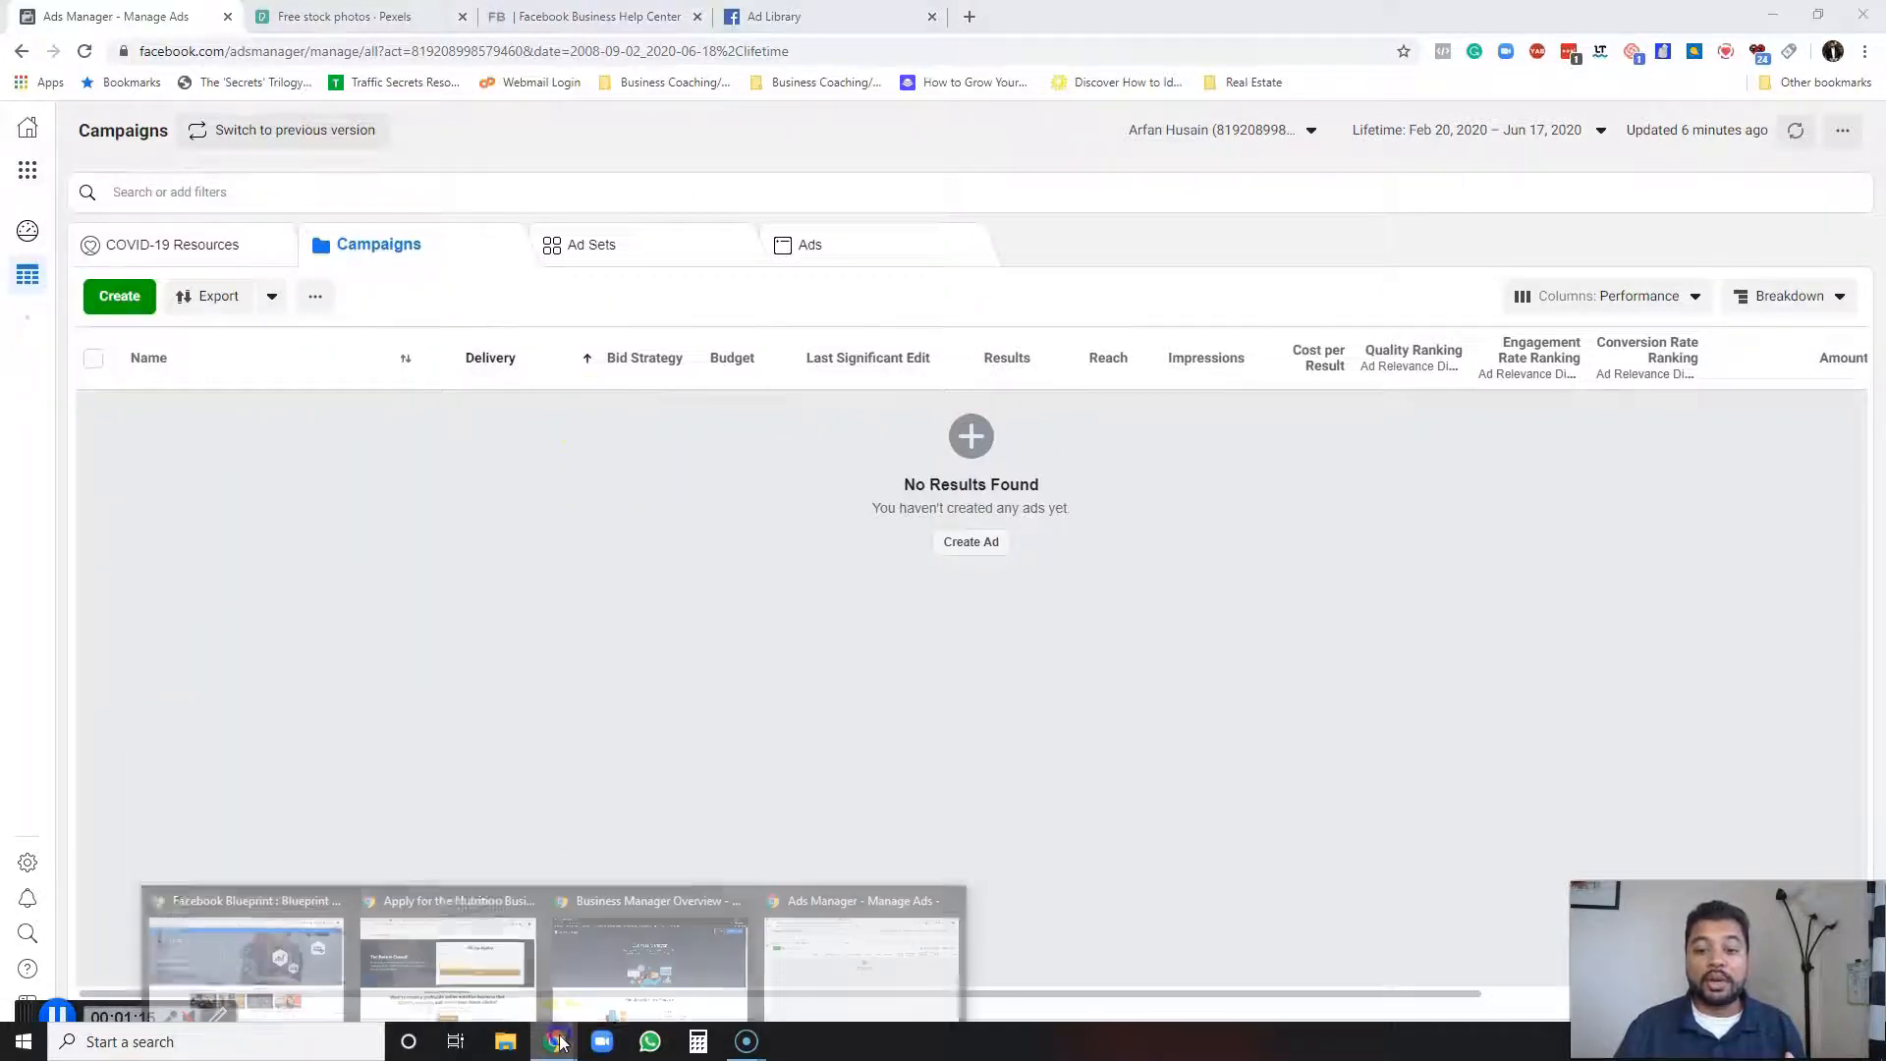
left_click(656, 958)
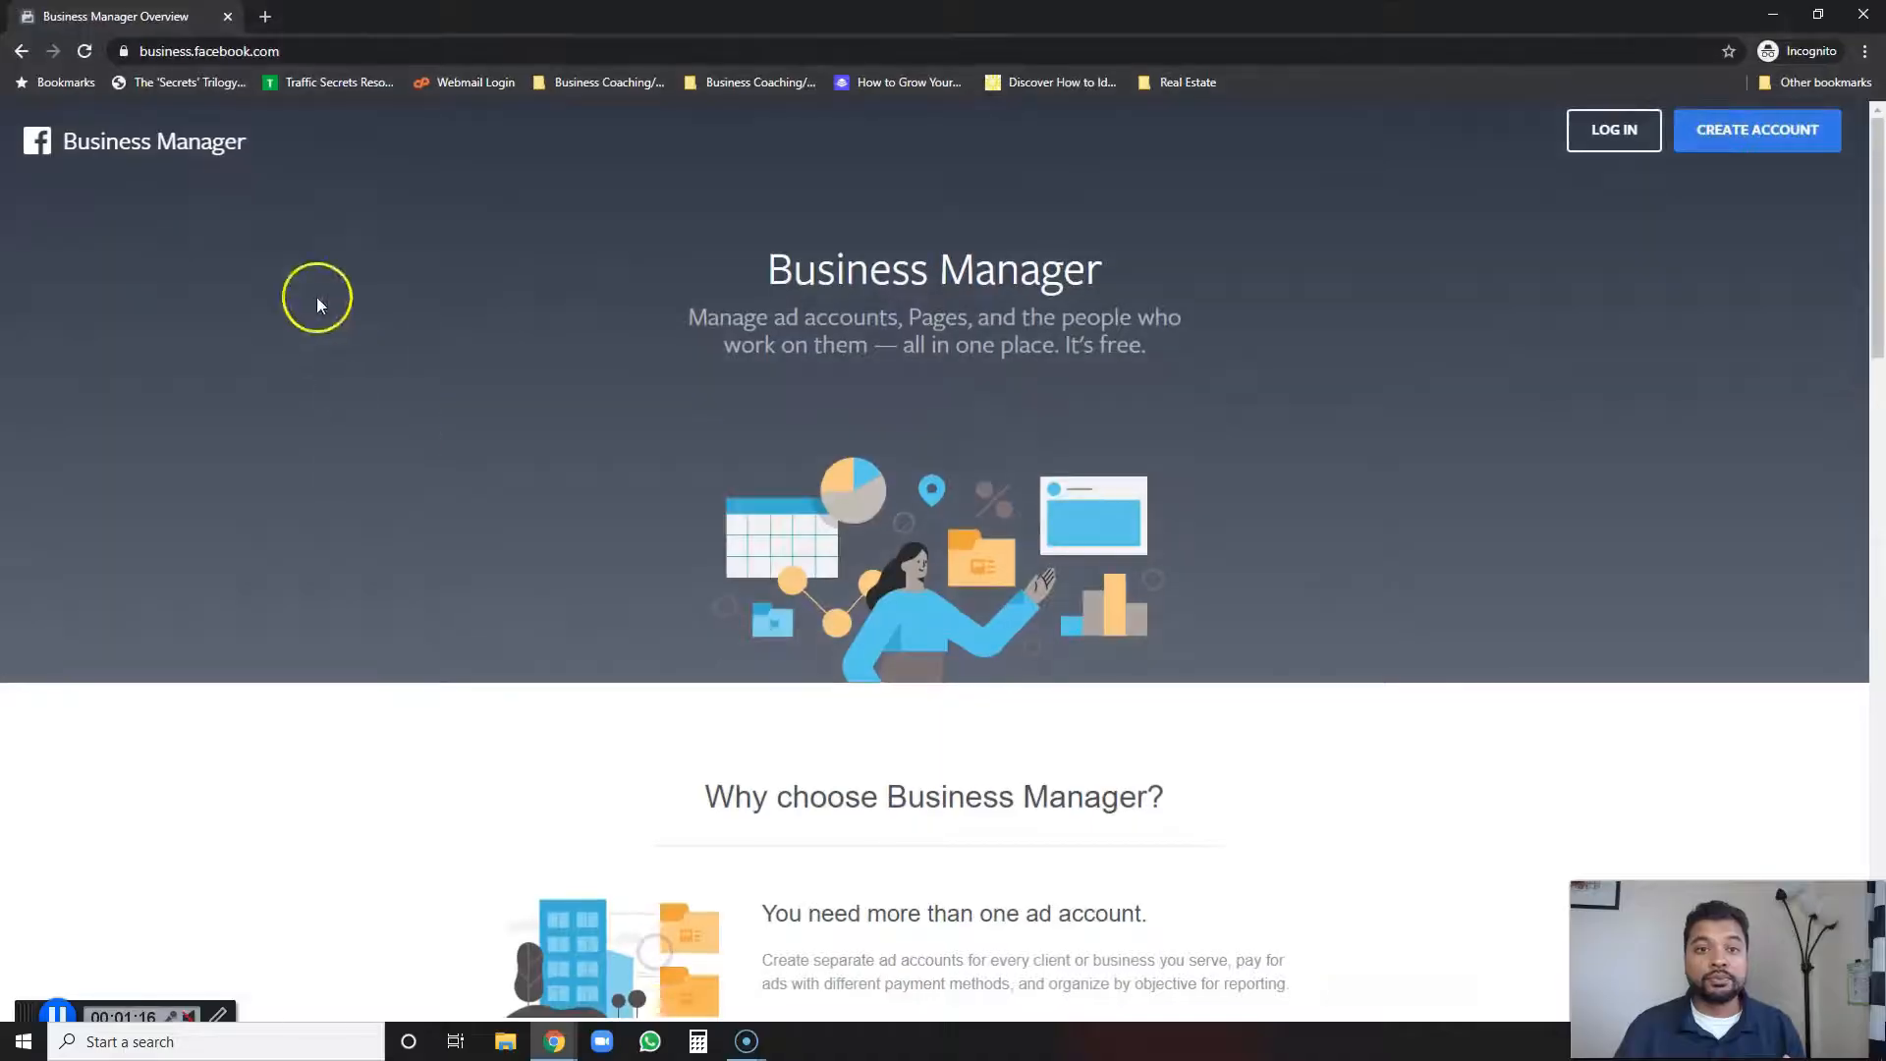
left_click(290, 51)
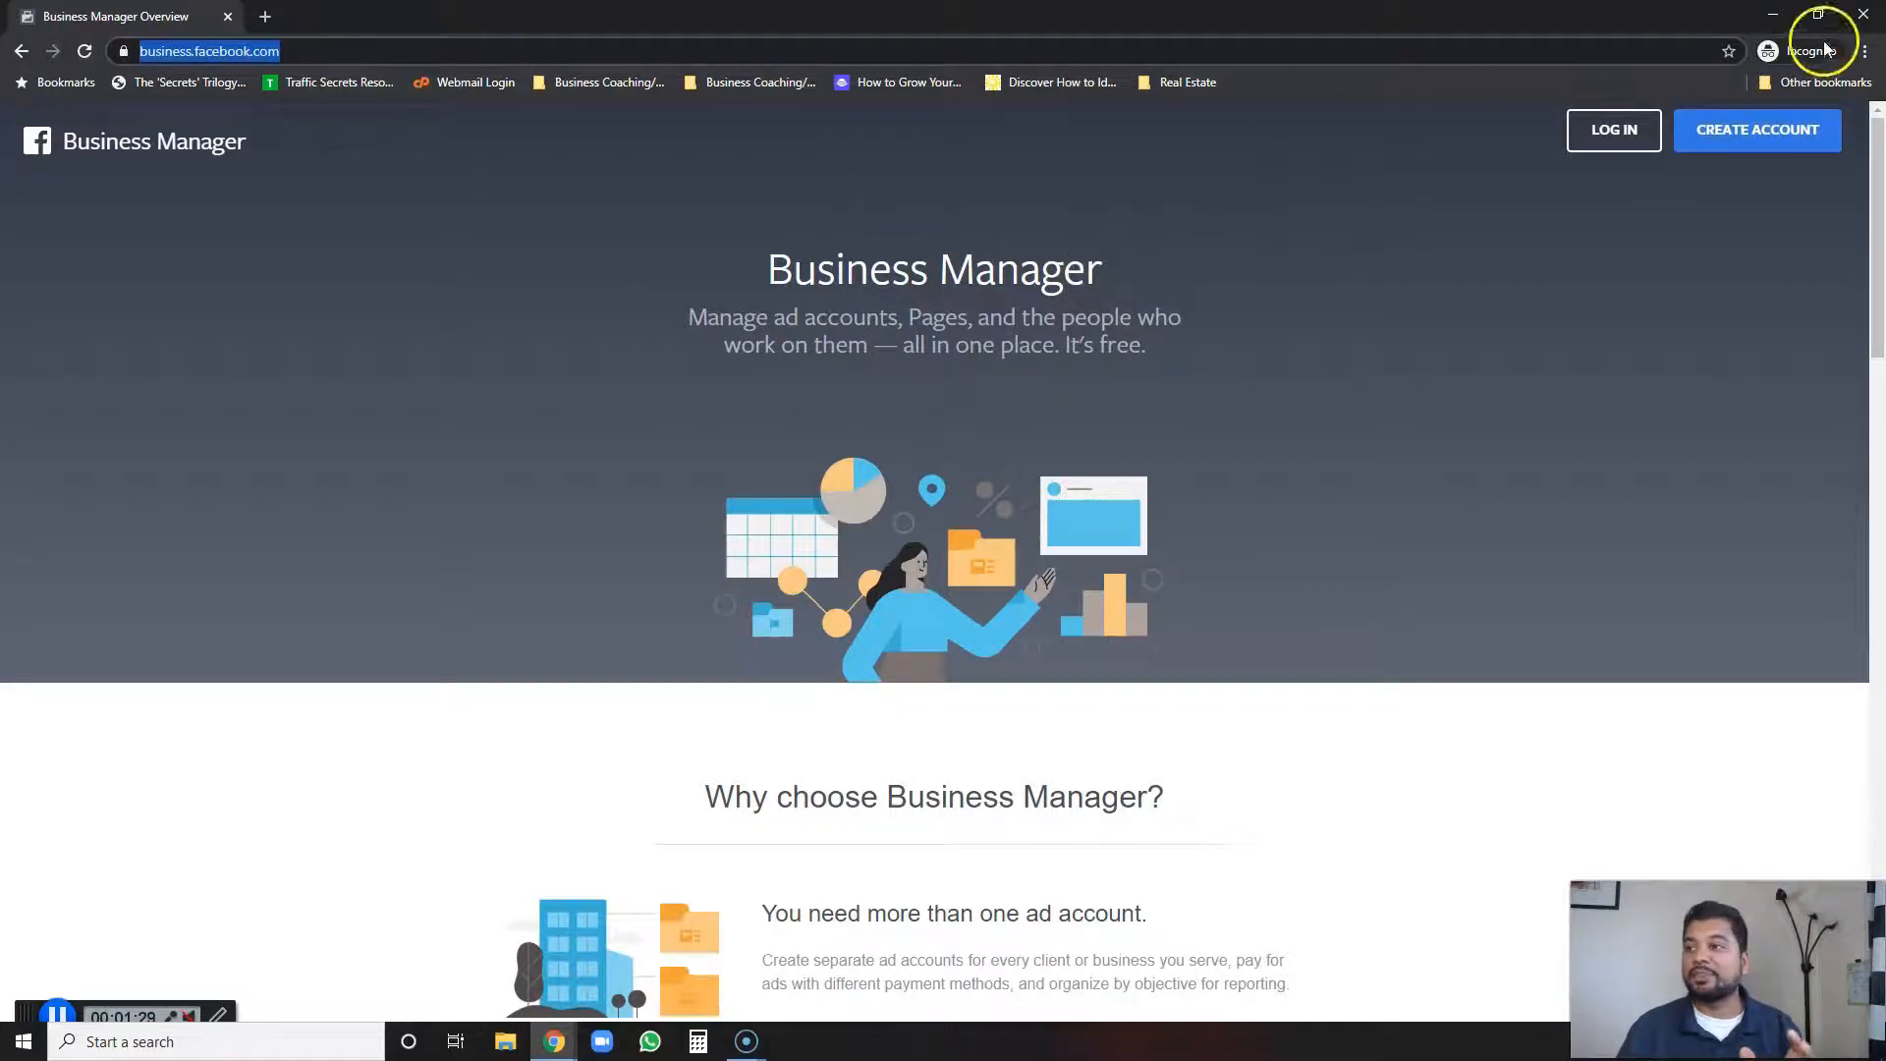
left_click(1850, 13)
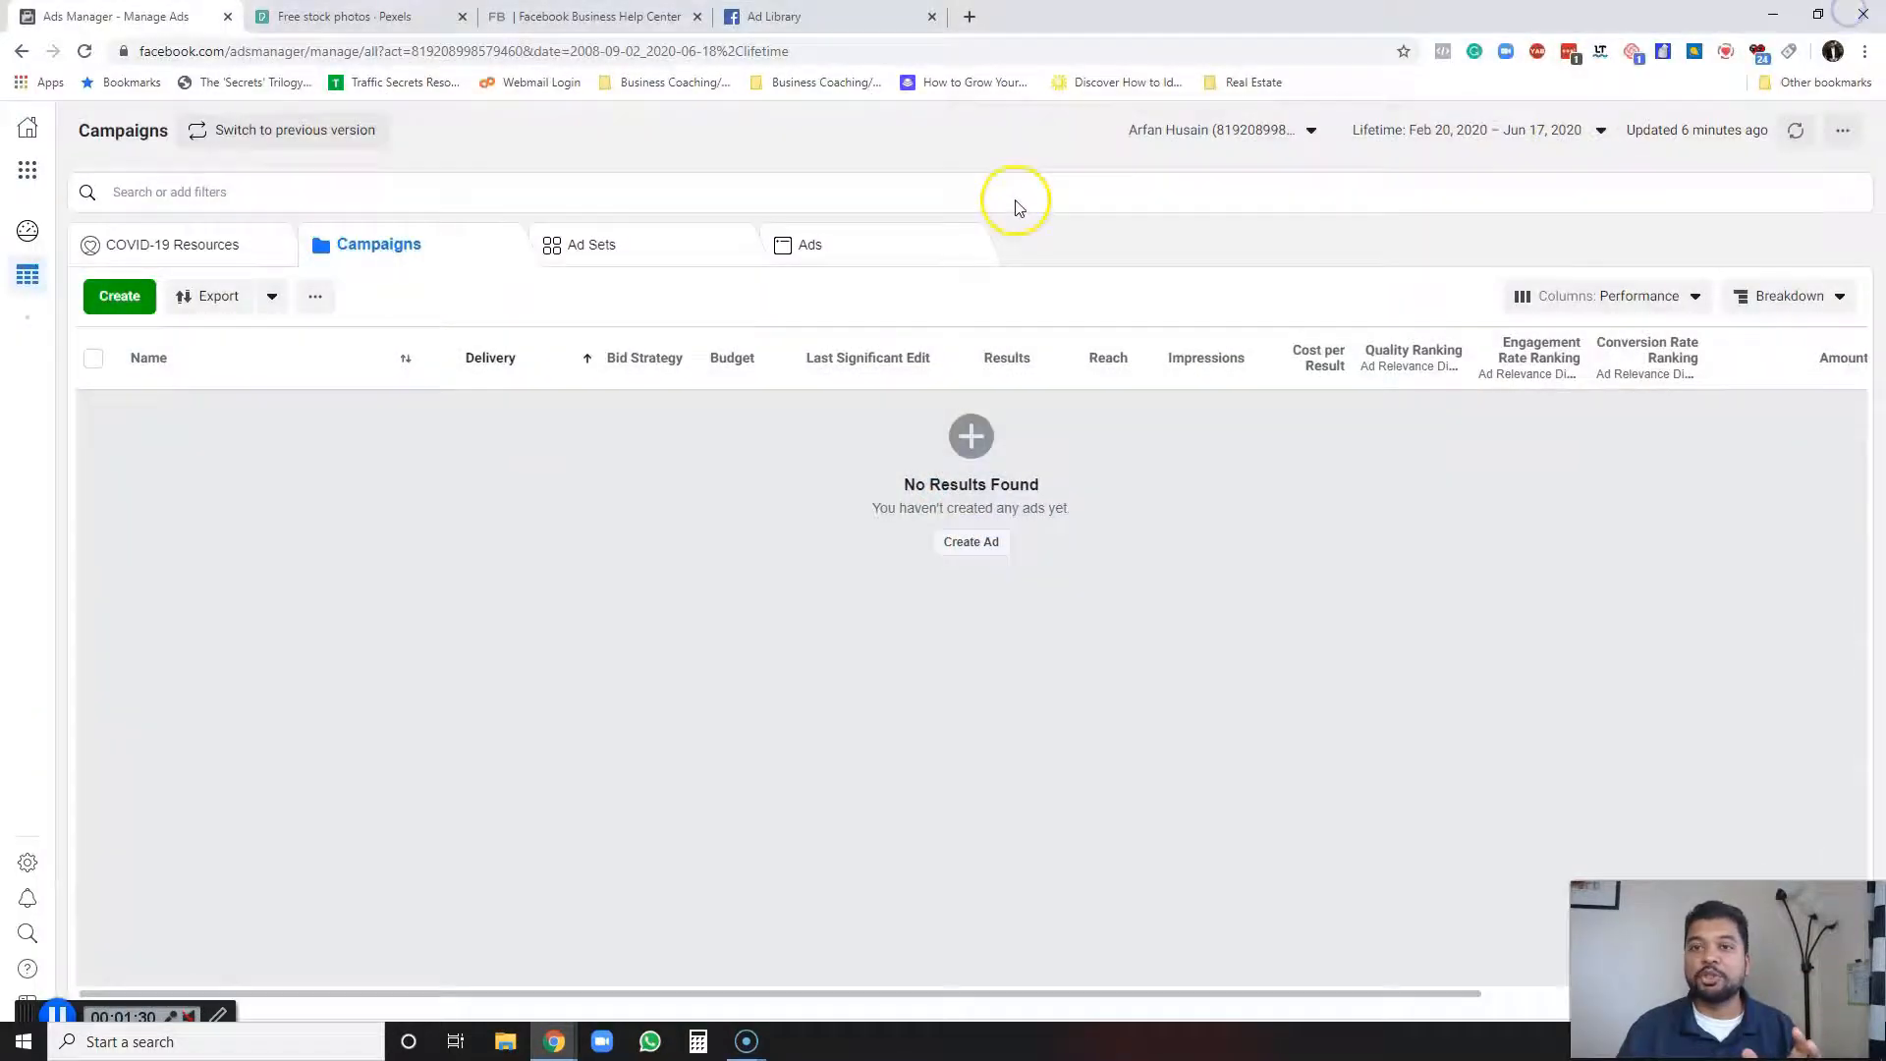
Read the Business Help Center instructions on signing up for Business Manager, then return to Ads Manager.
left_click(603, 11)
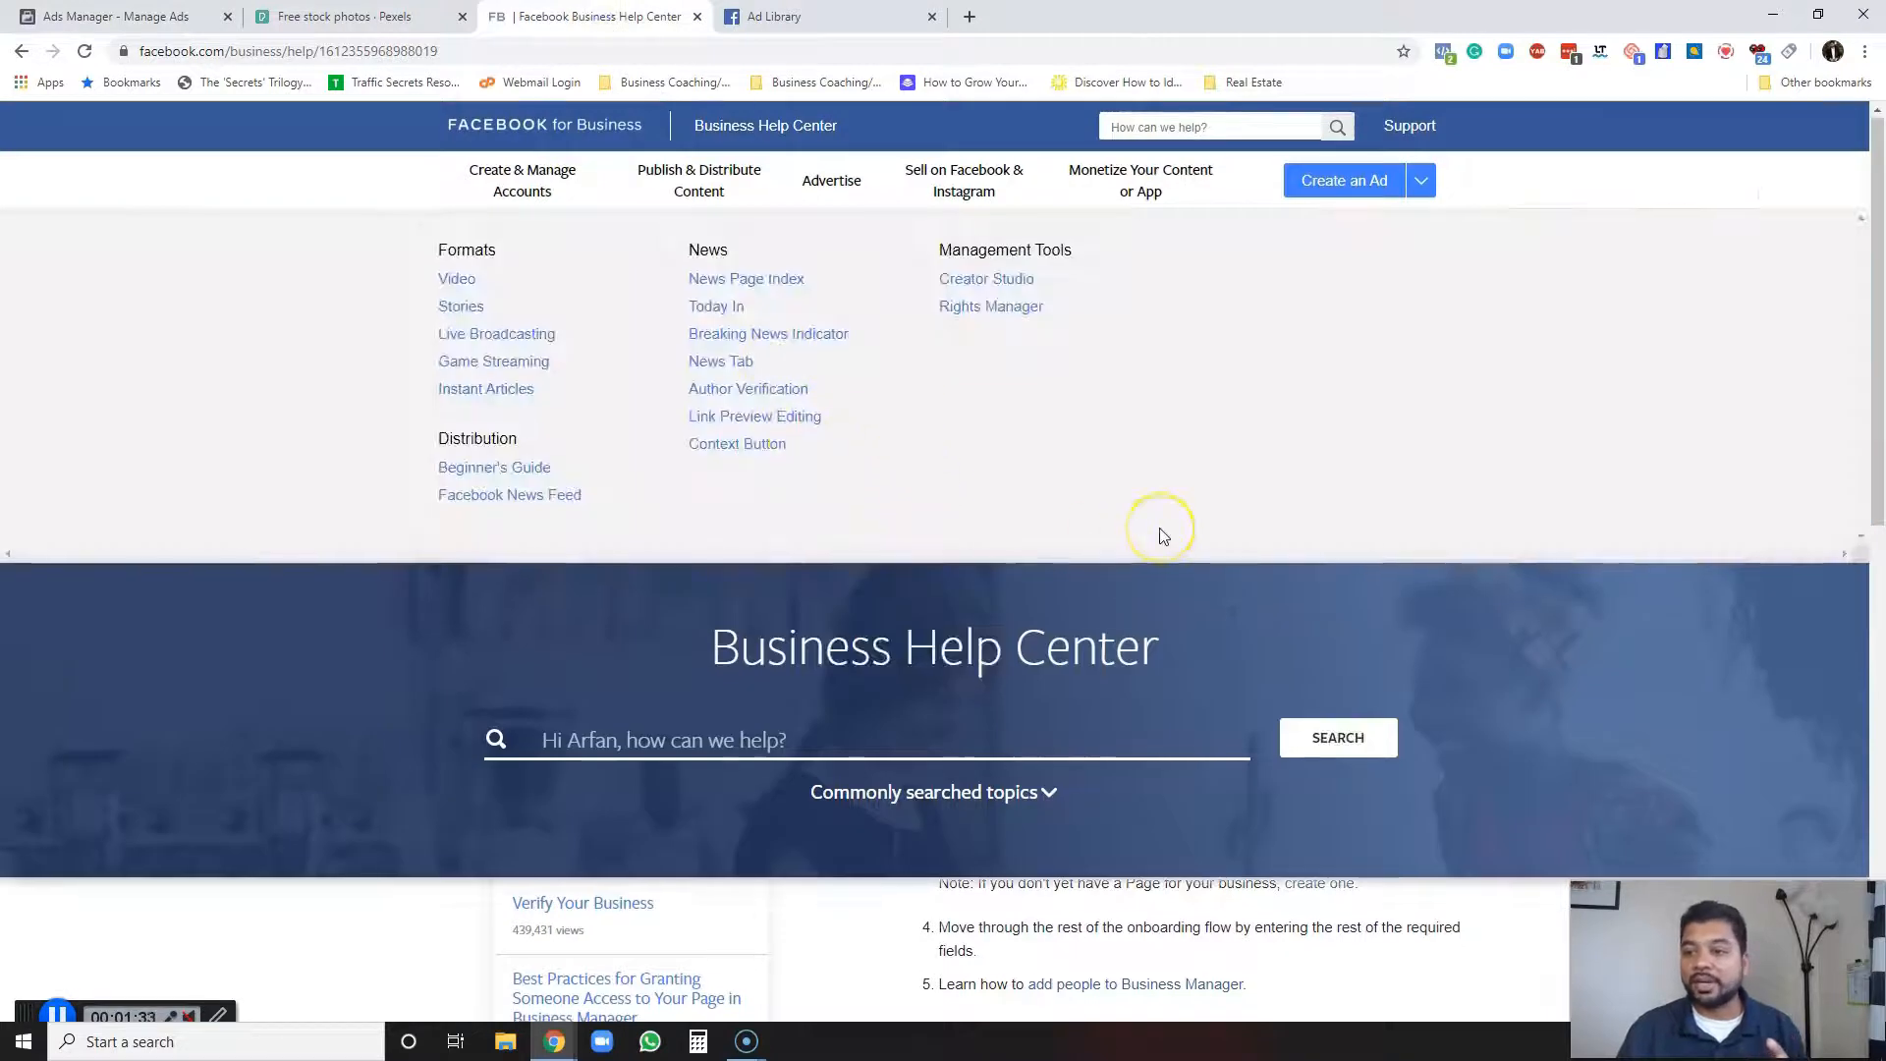
scroll(1160, 532, "down", 4)
scroll(1160, 533, "up", 1)
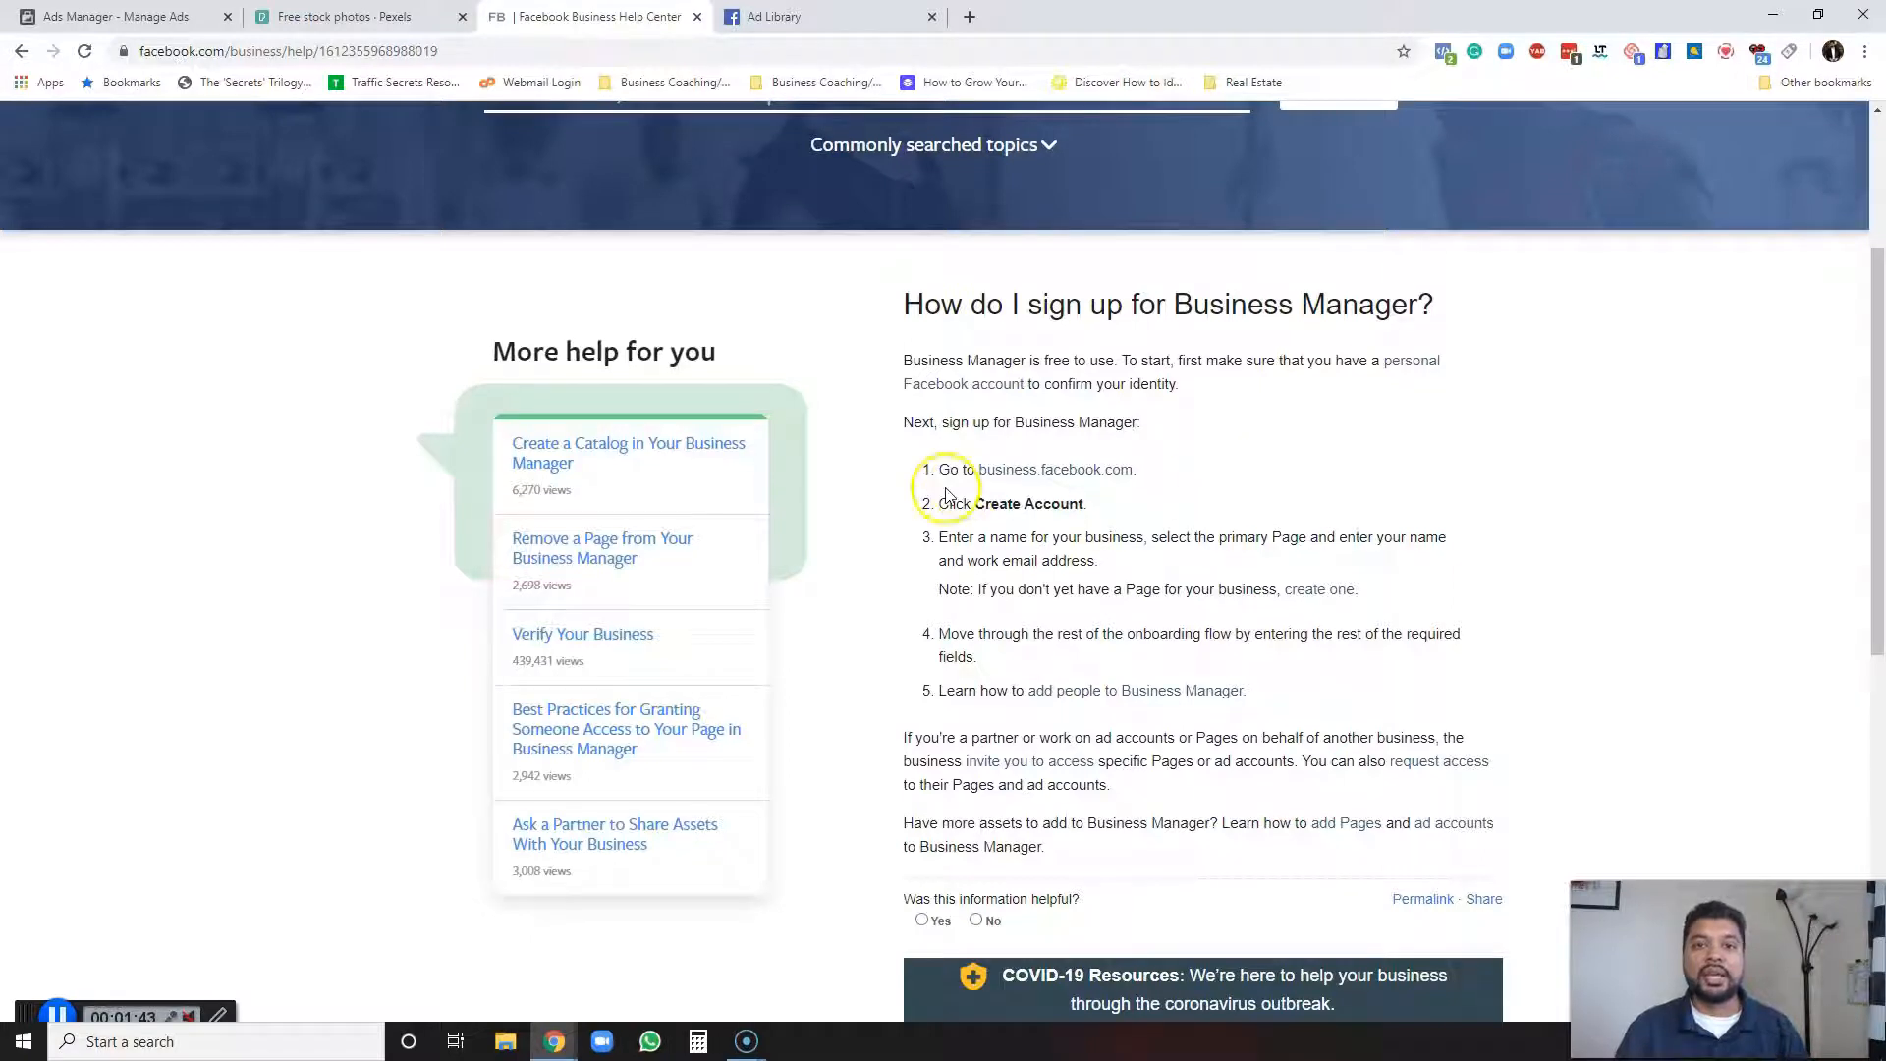
scroll(946, 494, "up", 2)
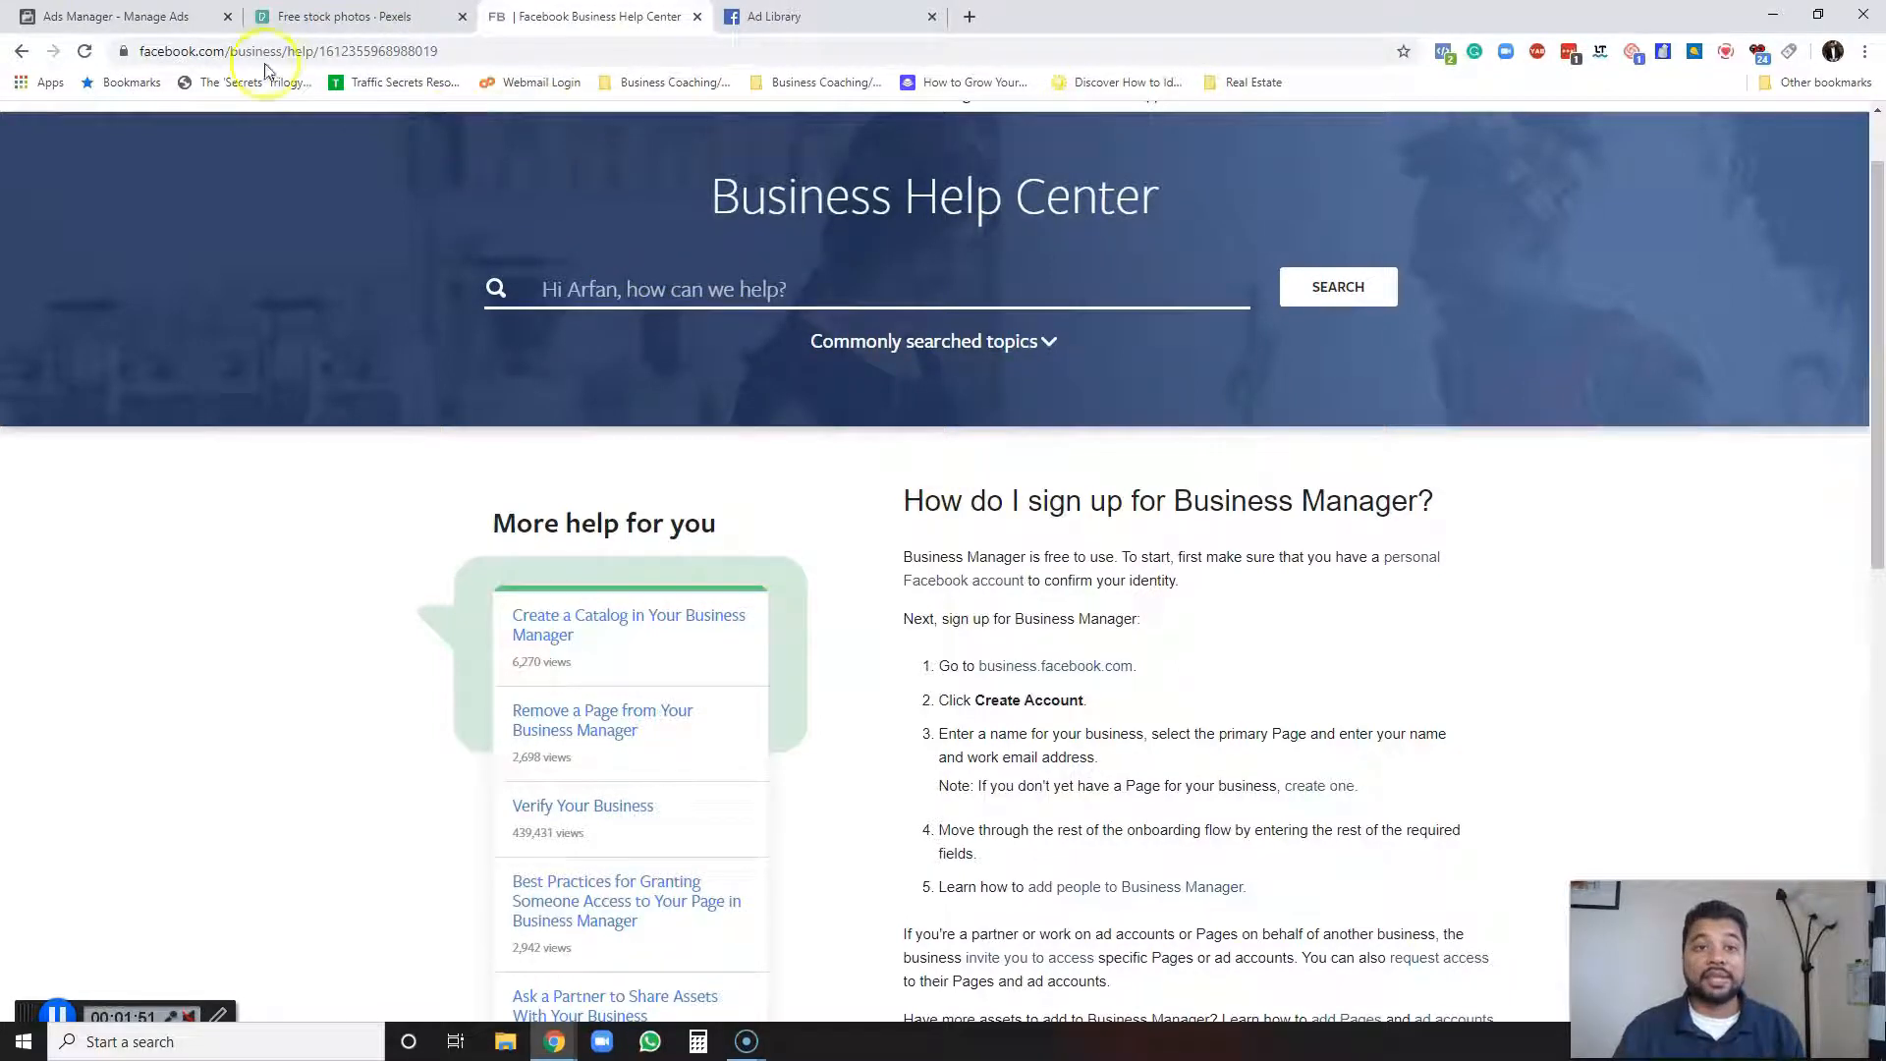
left_click(137, 18)
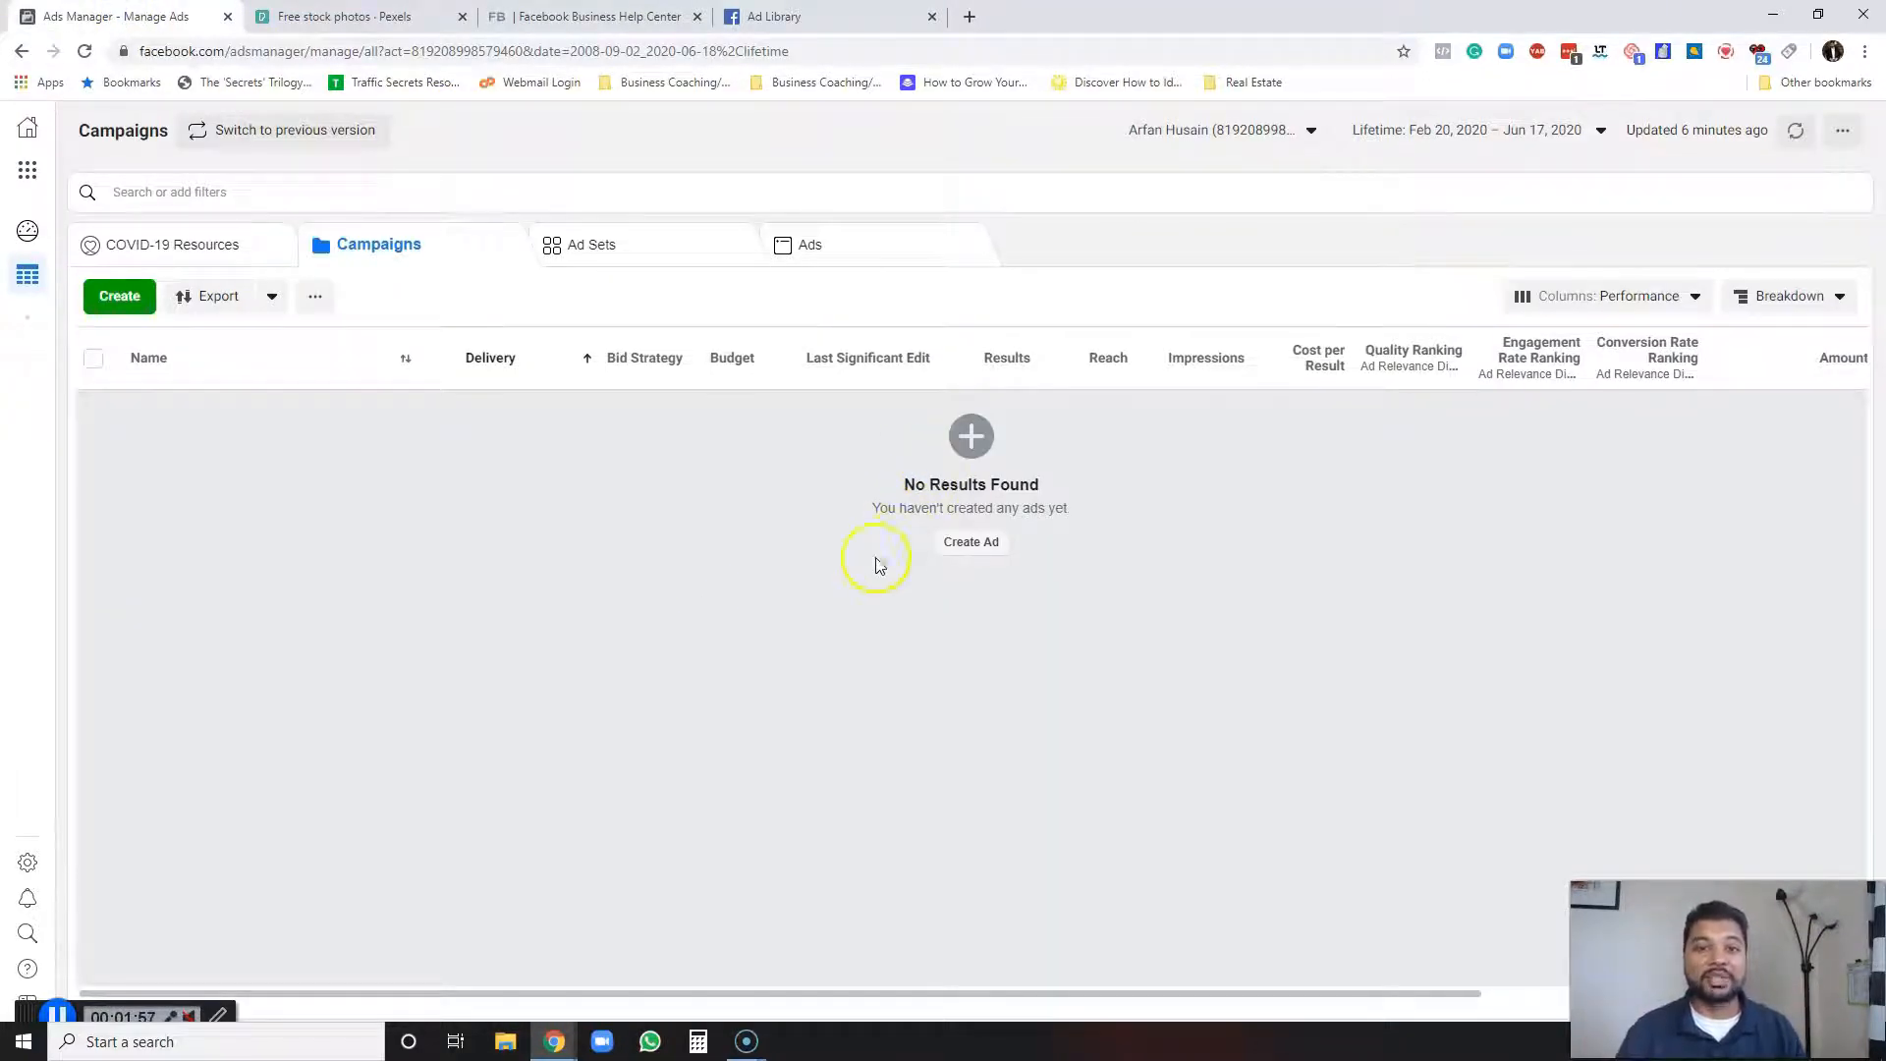
Reload Ads Manager from the address bar and start creating a new campaign.
left_click(776, 49)
type("face")
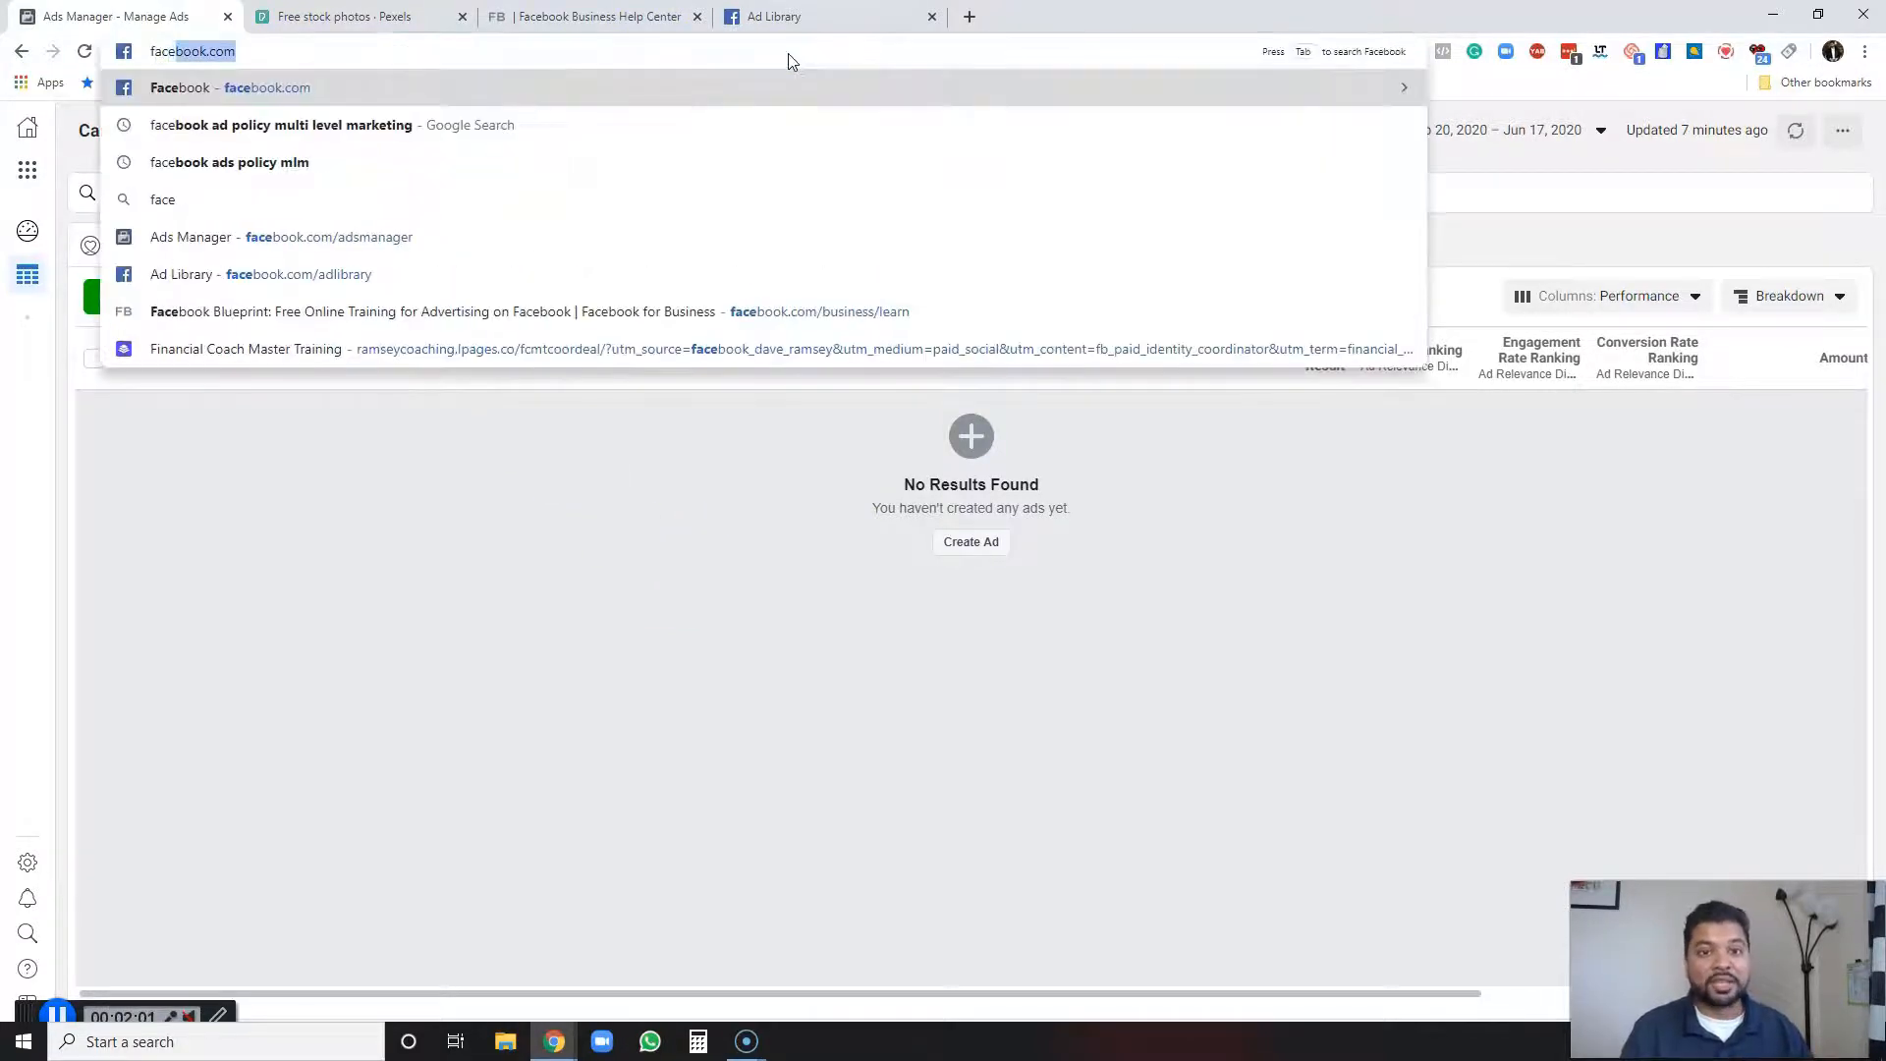
left_click(387, 237)
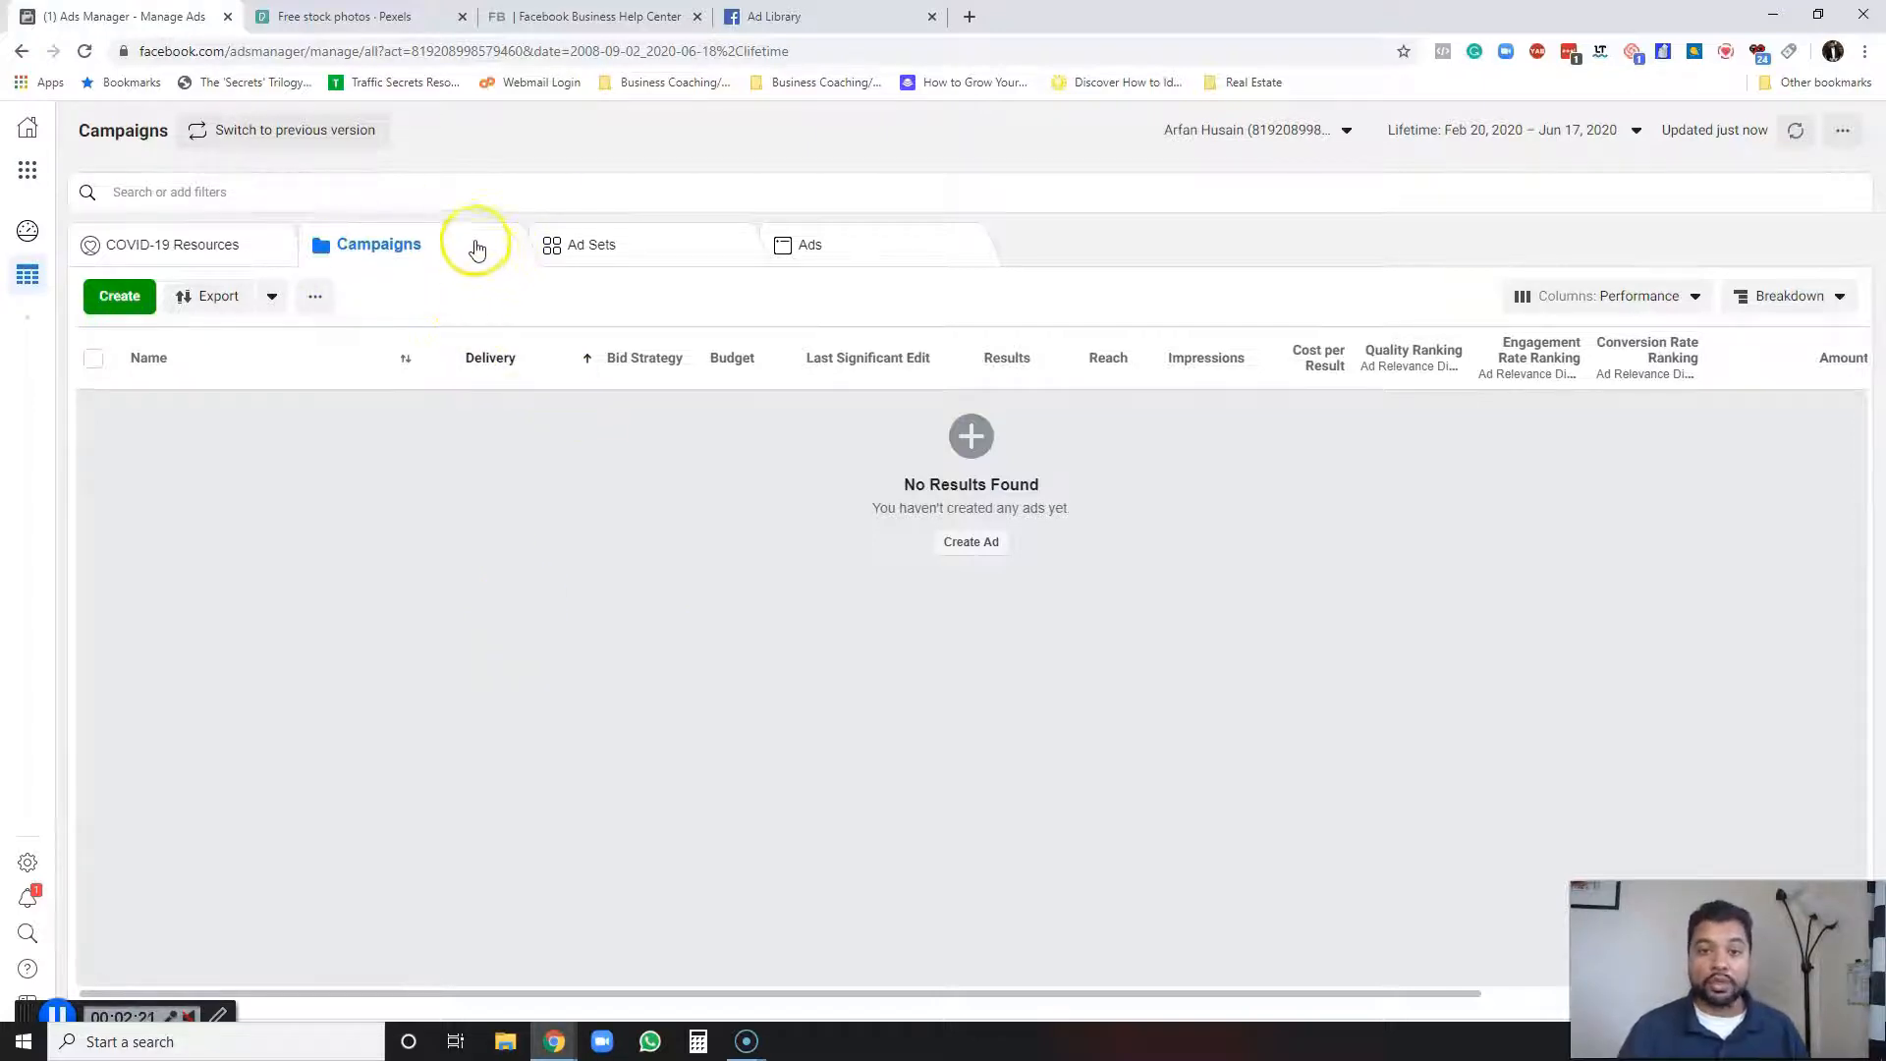
left_click(119, 296)
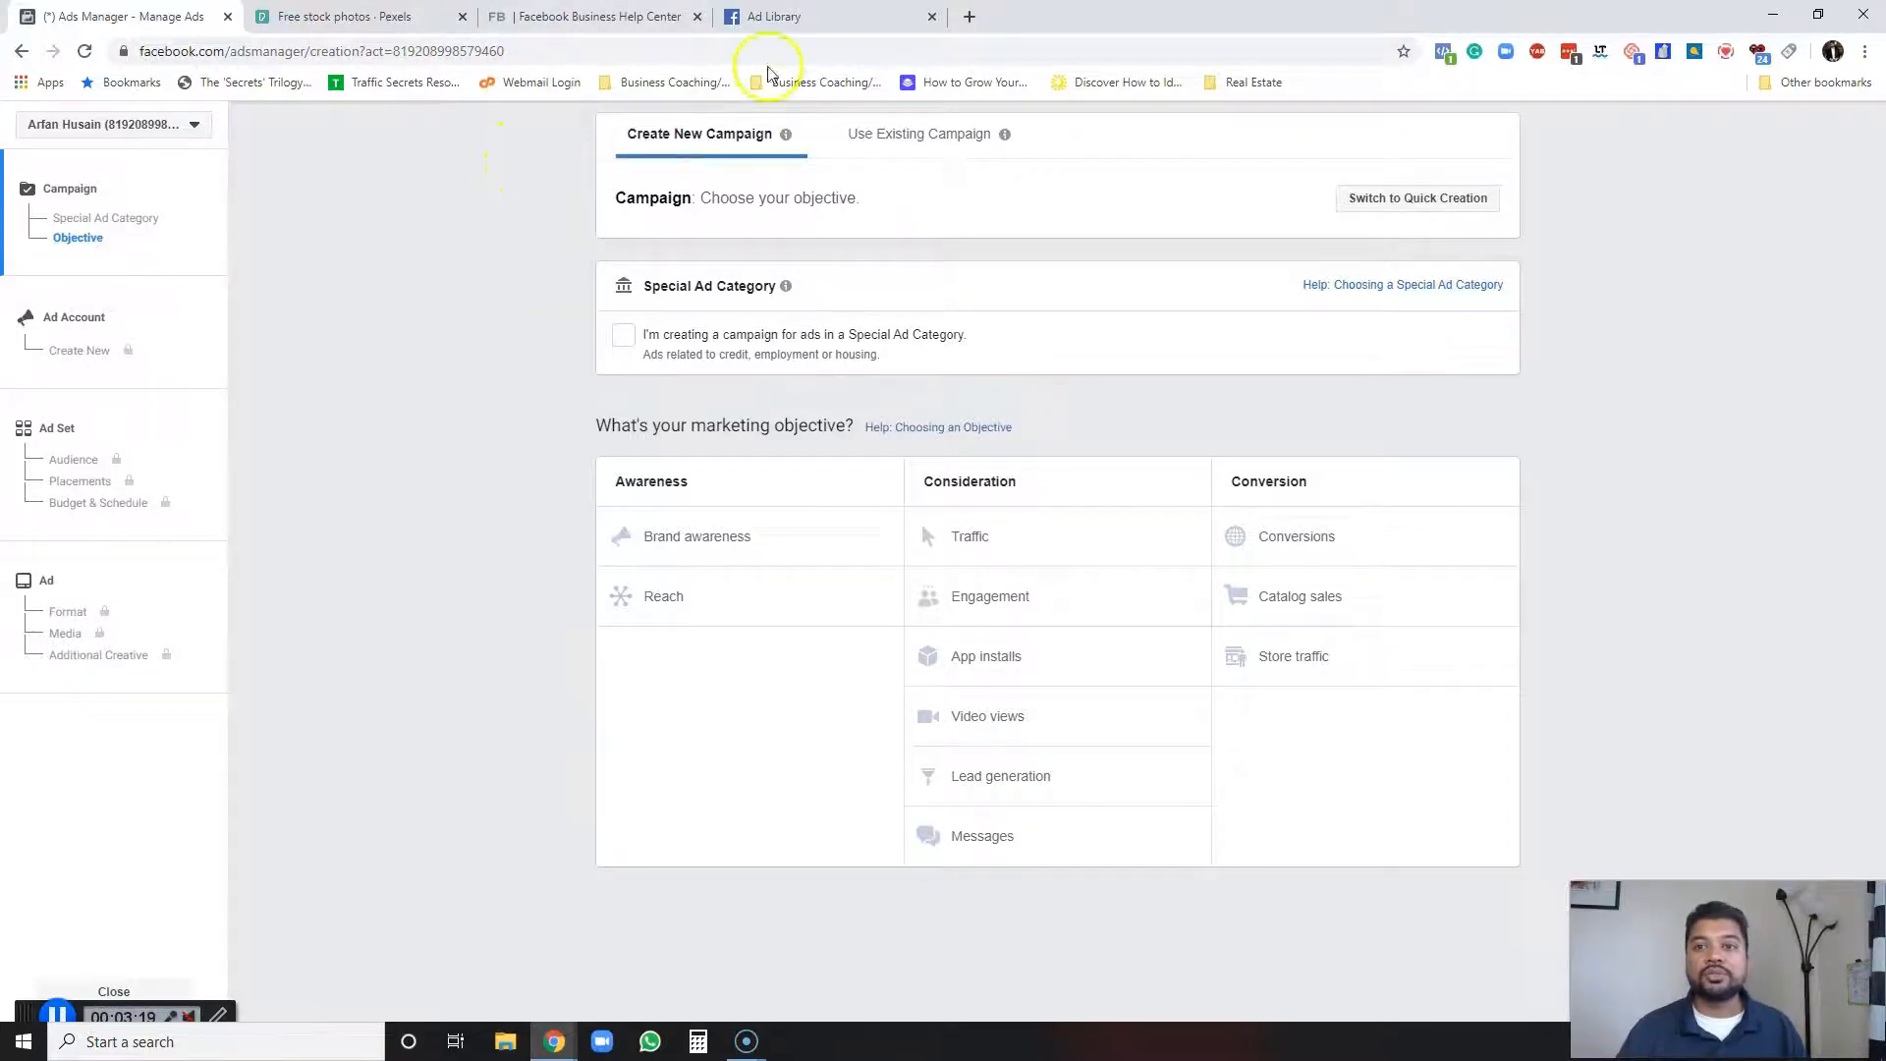
Open the Facebook Ad Library page in the Ad Library tab via the address bar.
left_click(776, 16)
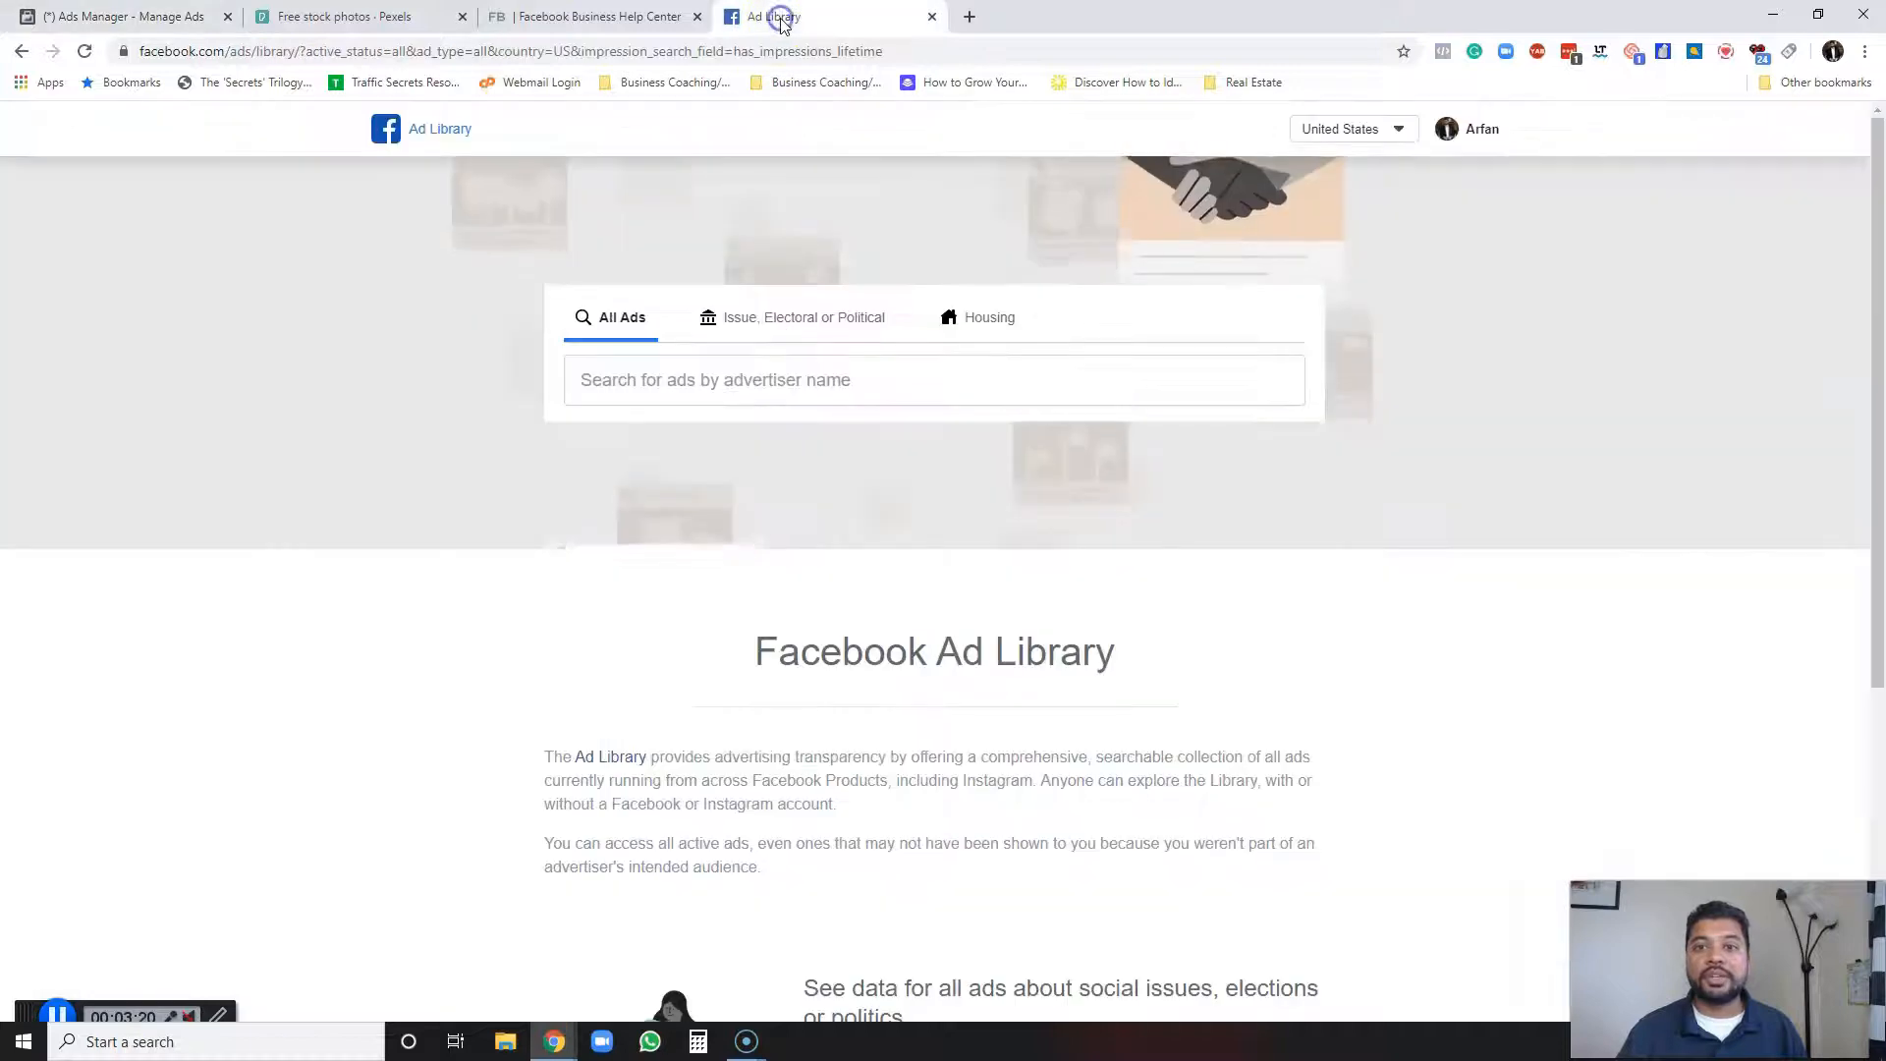
left_click(270, 51)
type("face")
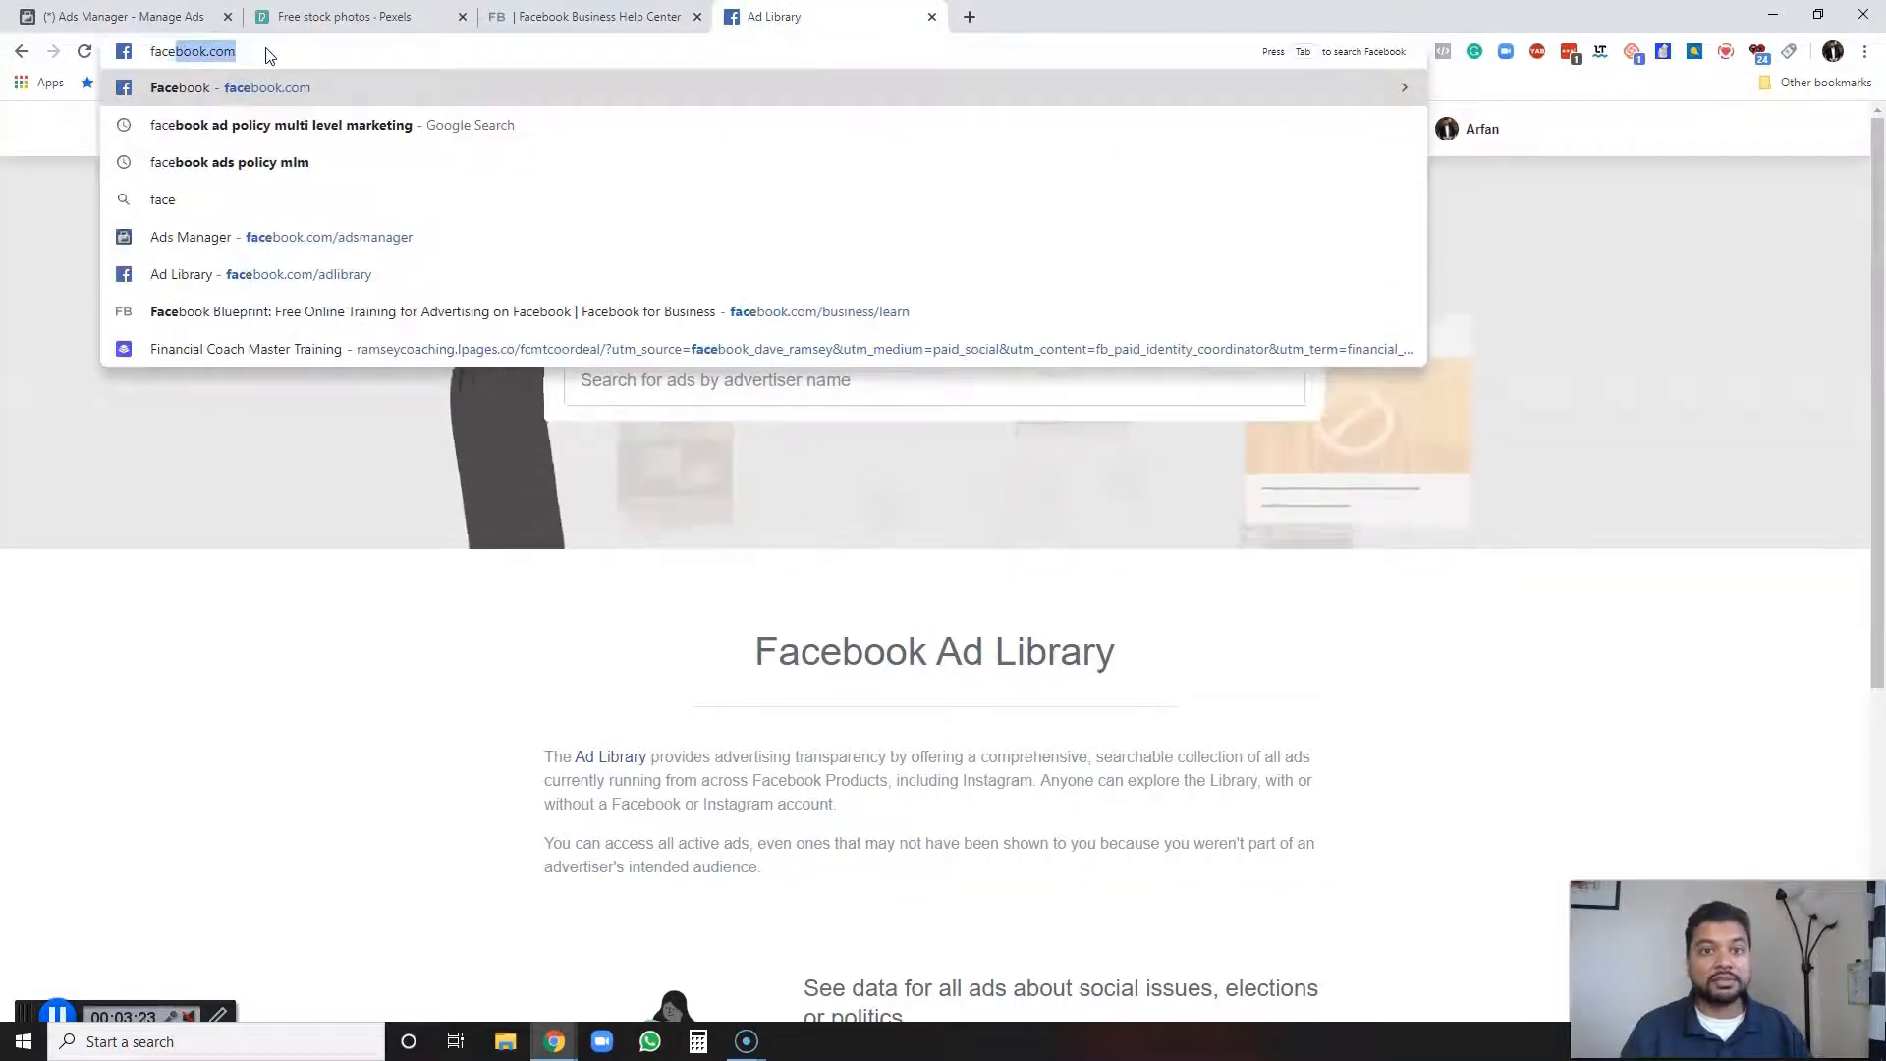
type("book.com/")
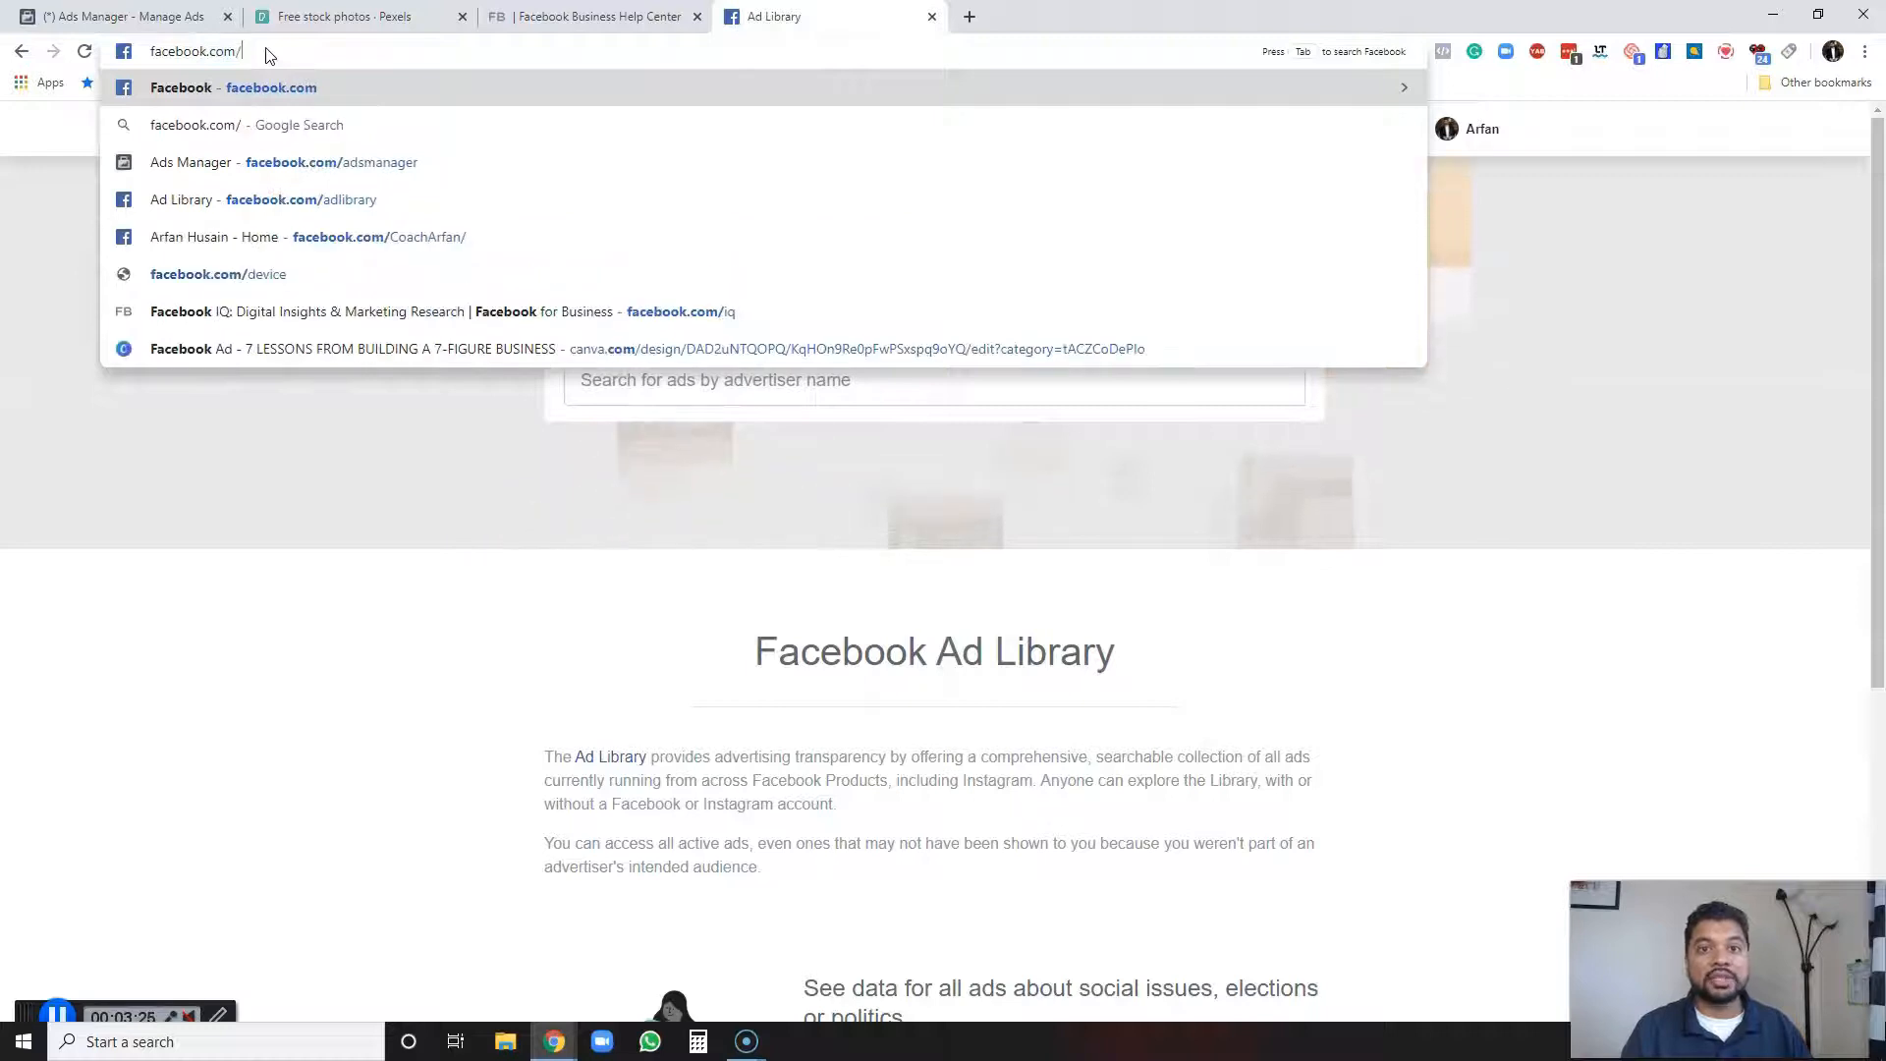
type("ad")
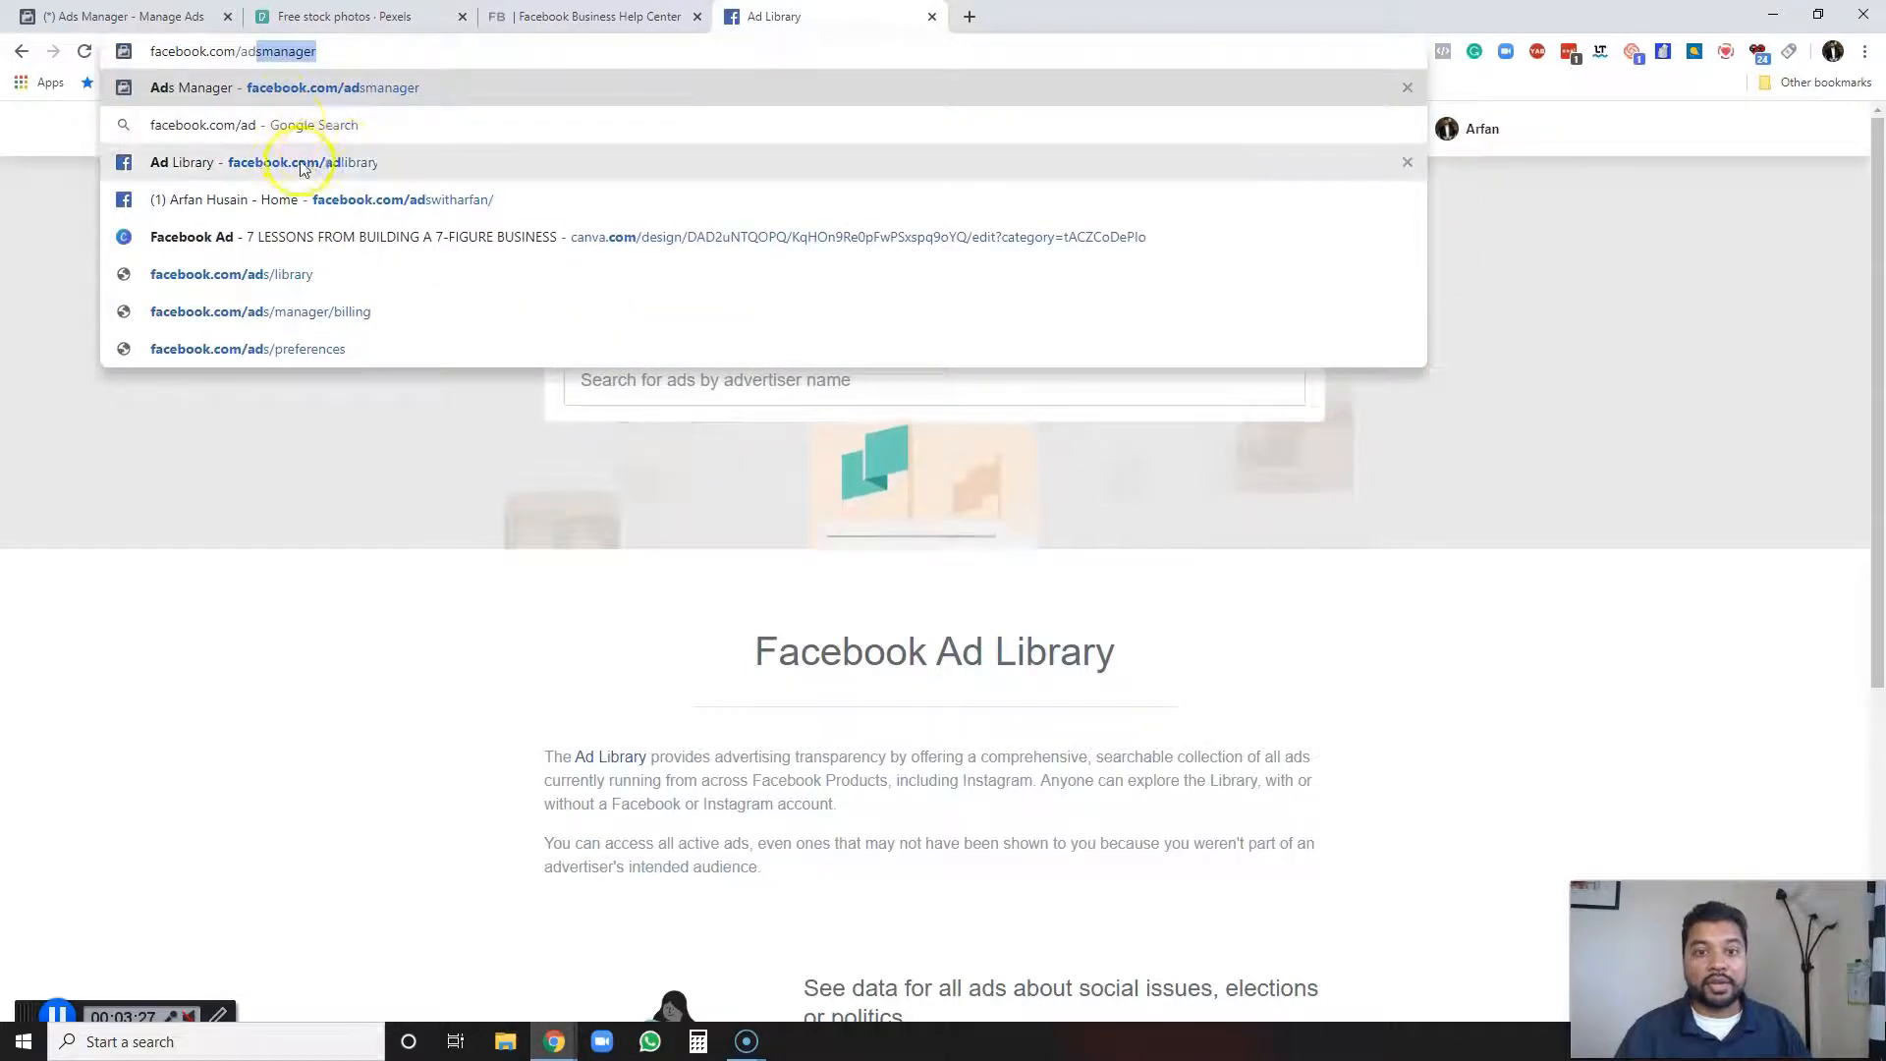
left_click(334, 160)
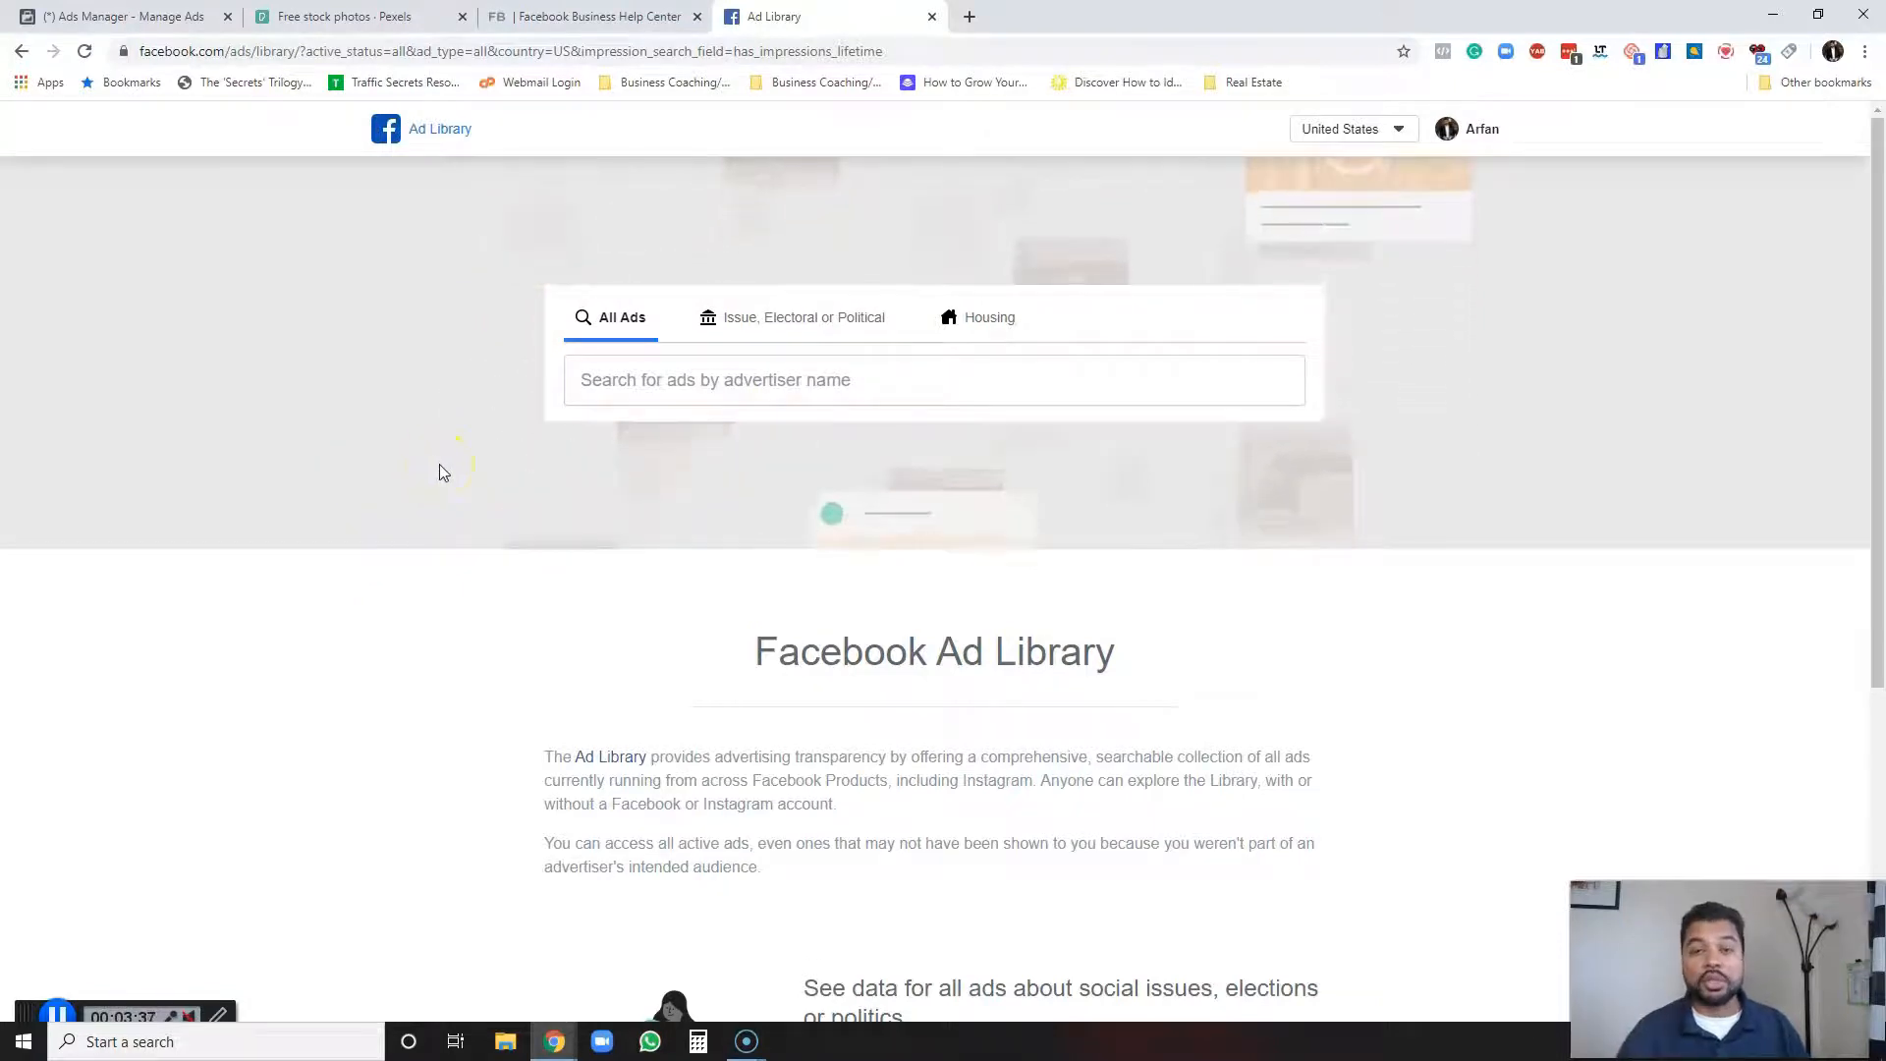
Search the Ad Library for amy porterfield and open the Amy Porterfield page's ads.
left_click(688, 385)
type("amy porter")
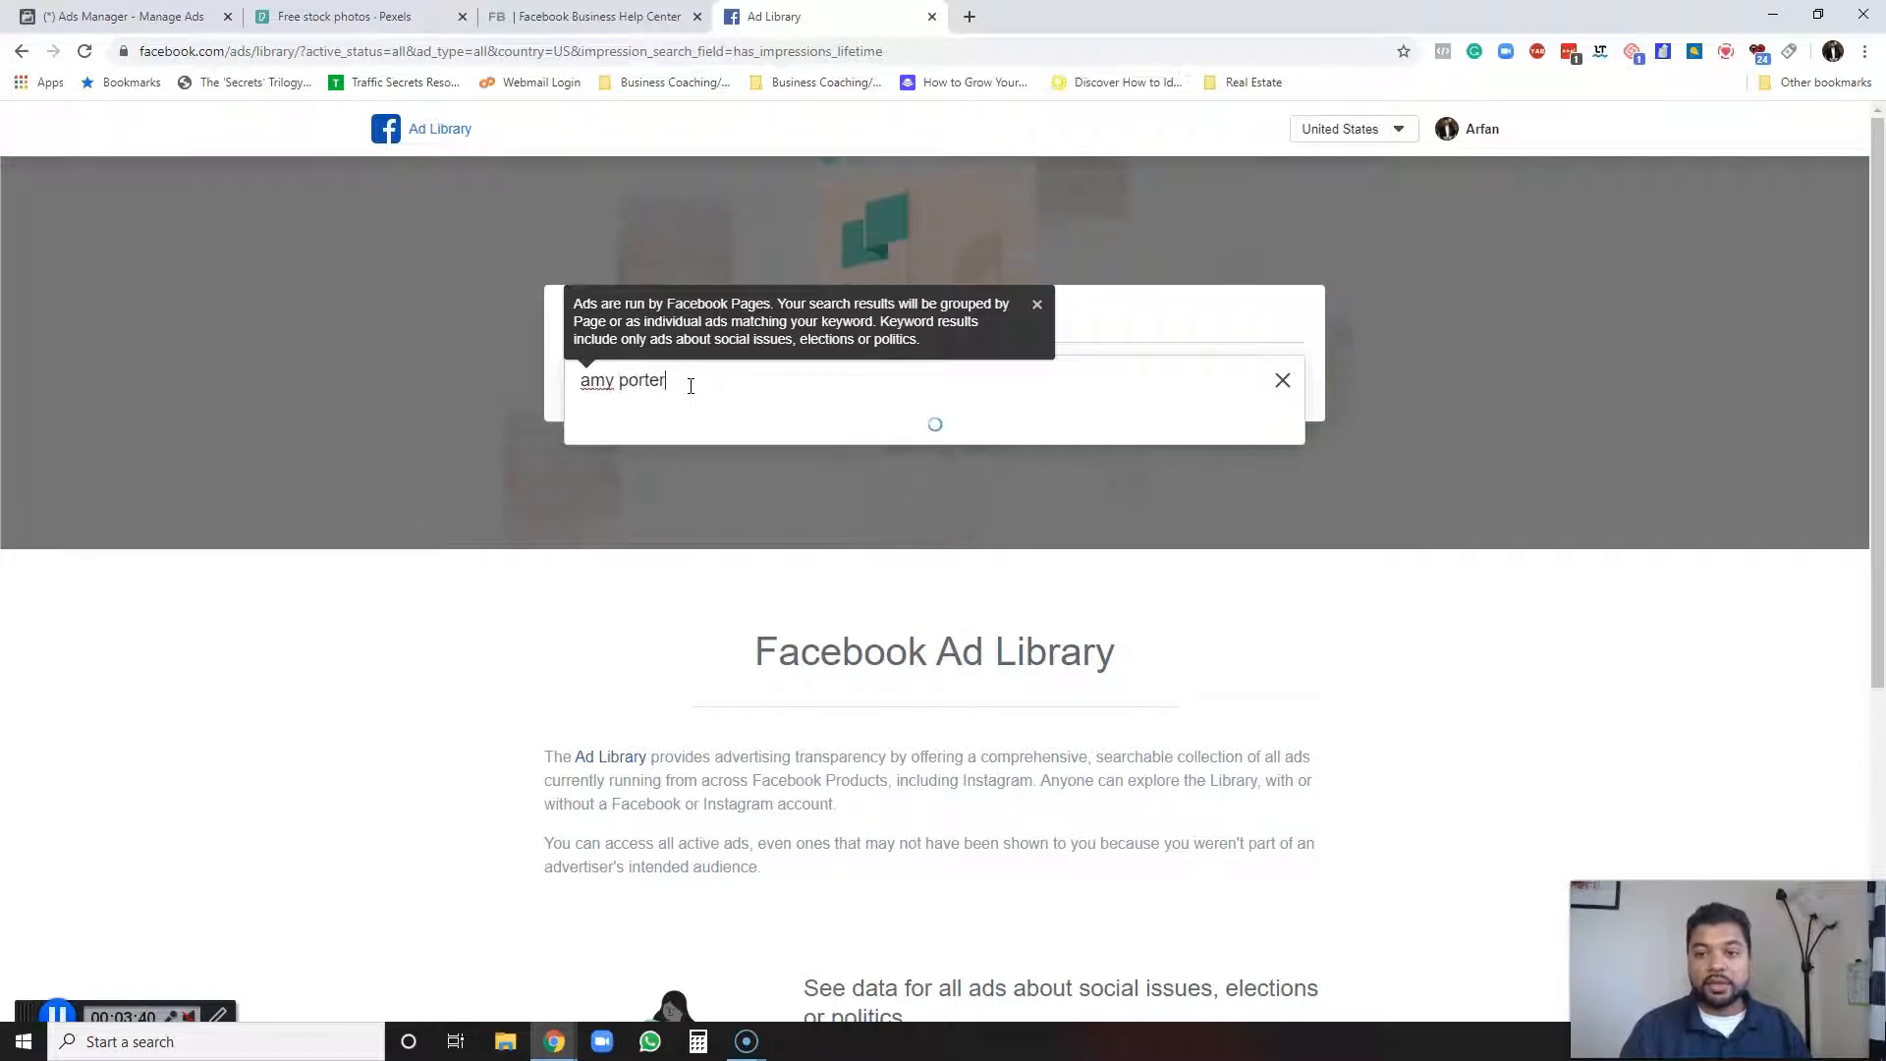
key("Return")
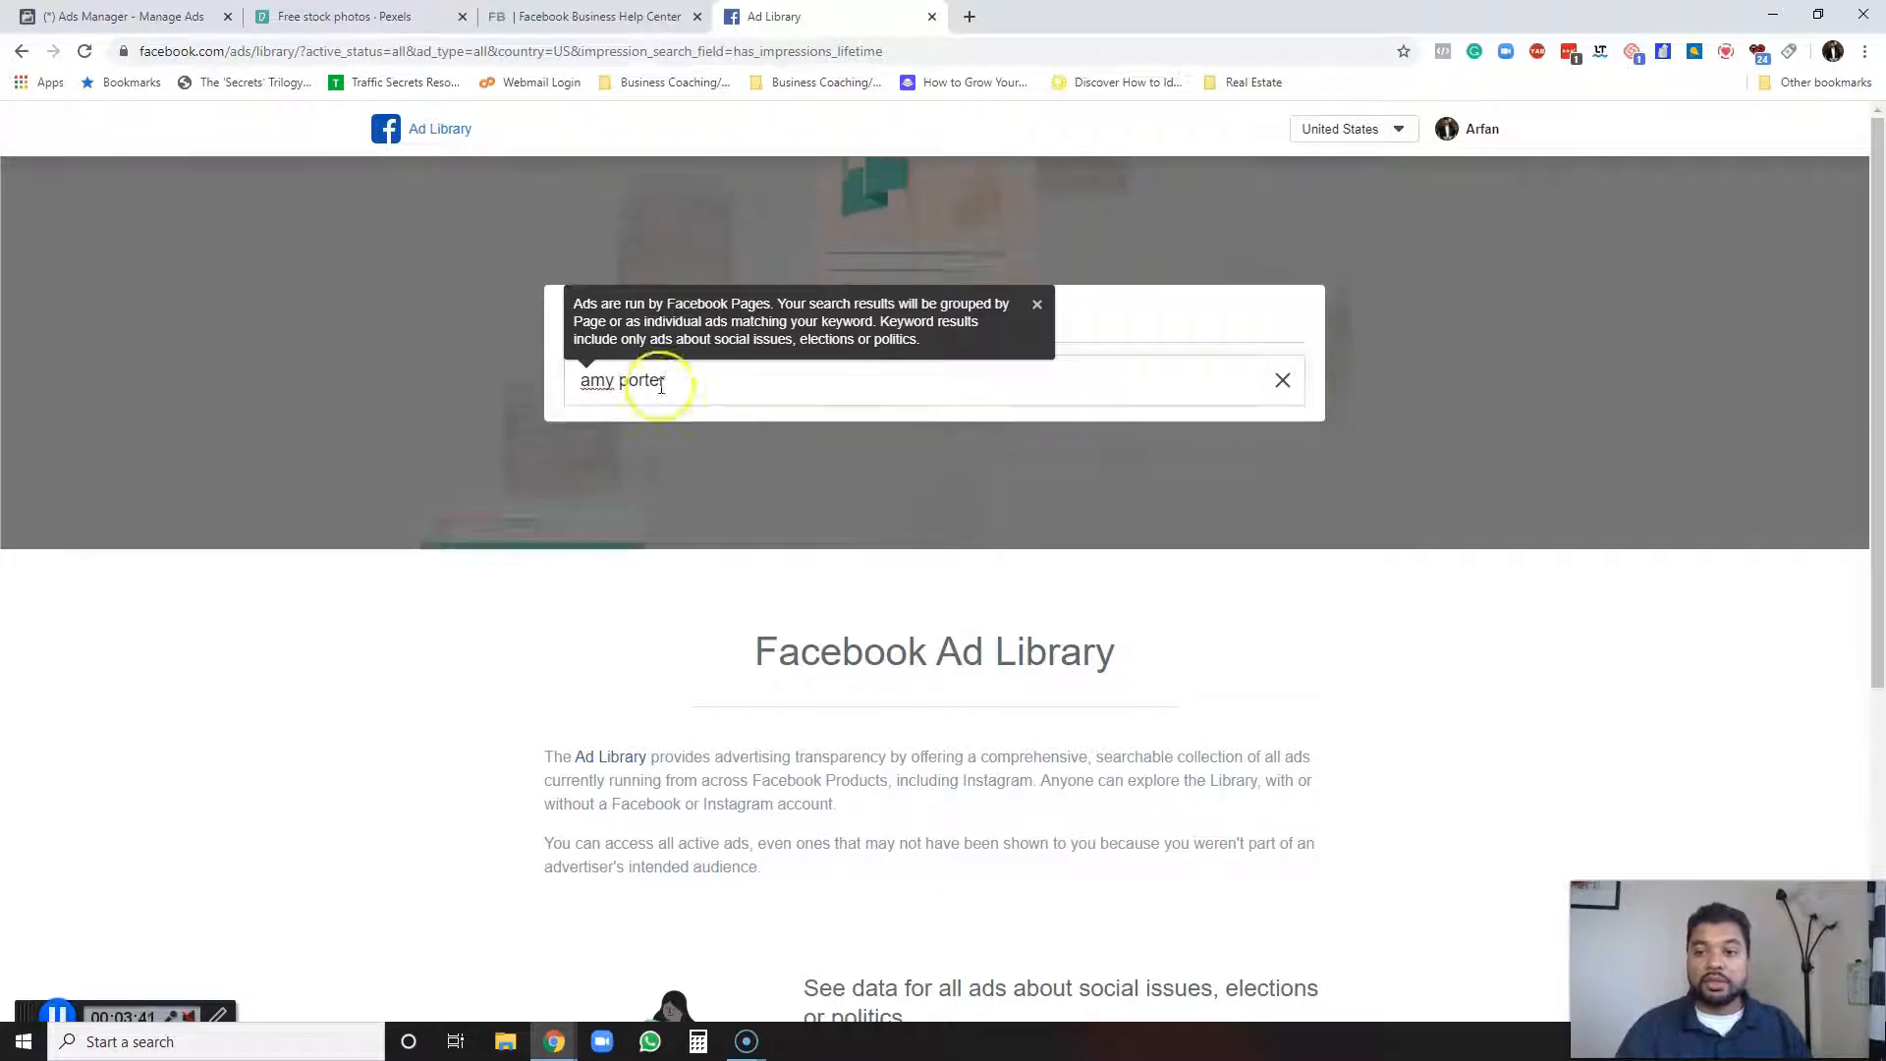
left_click(739, 378)
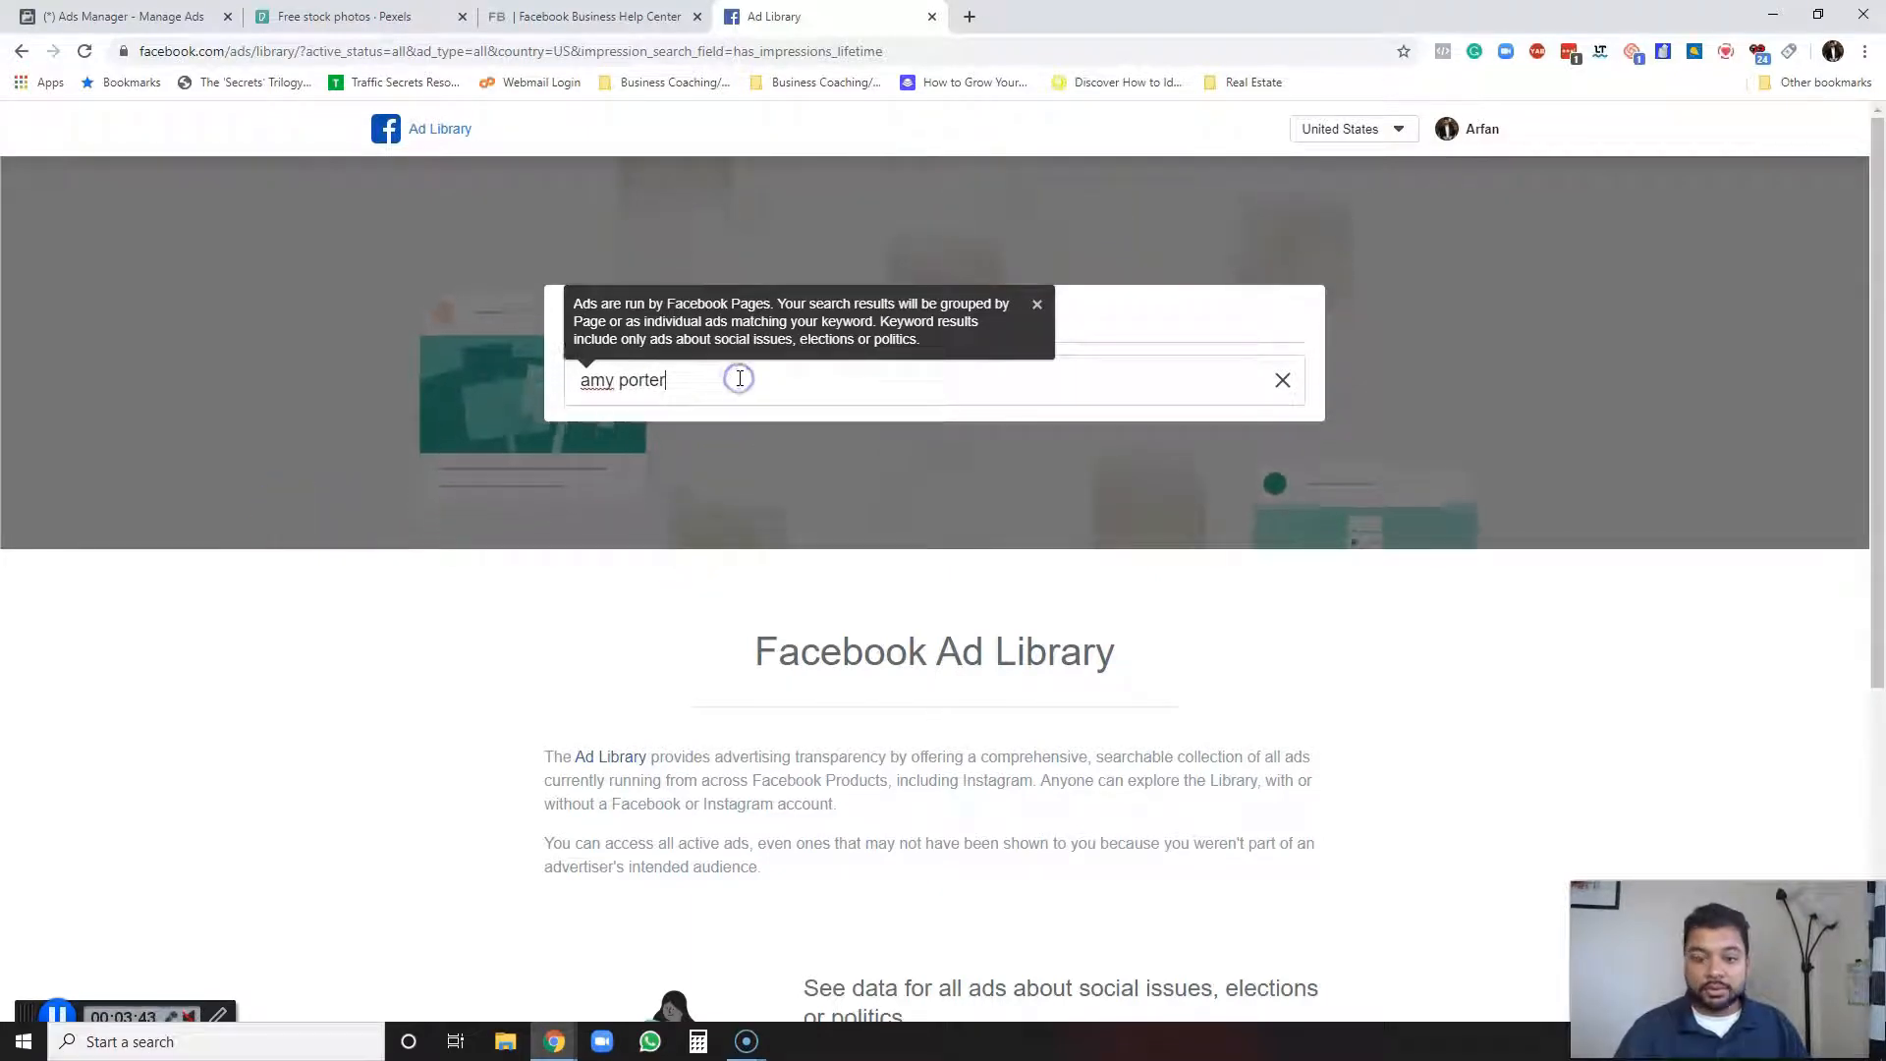
type("fi")
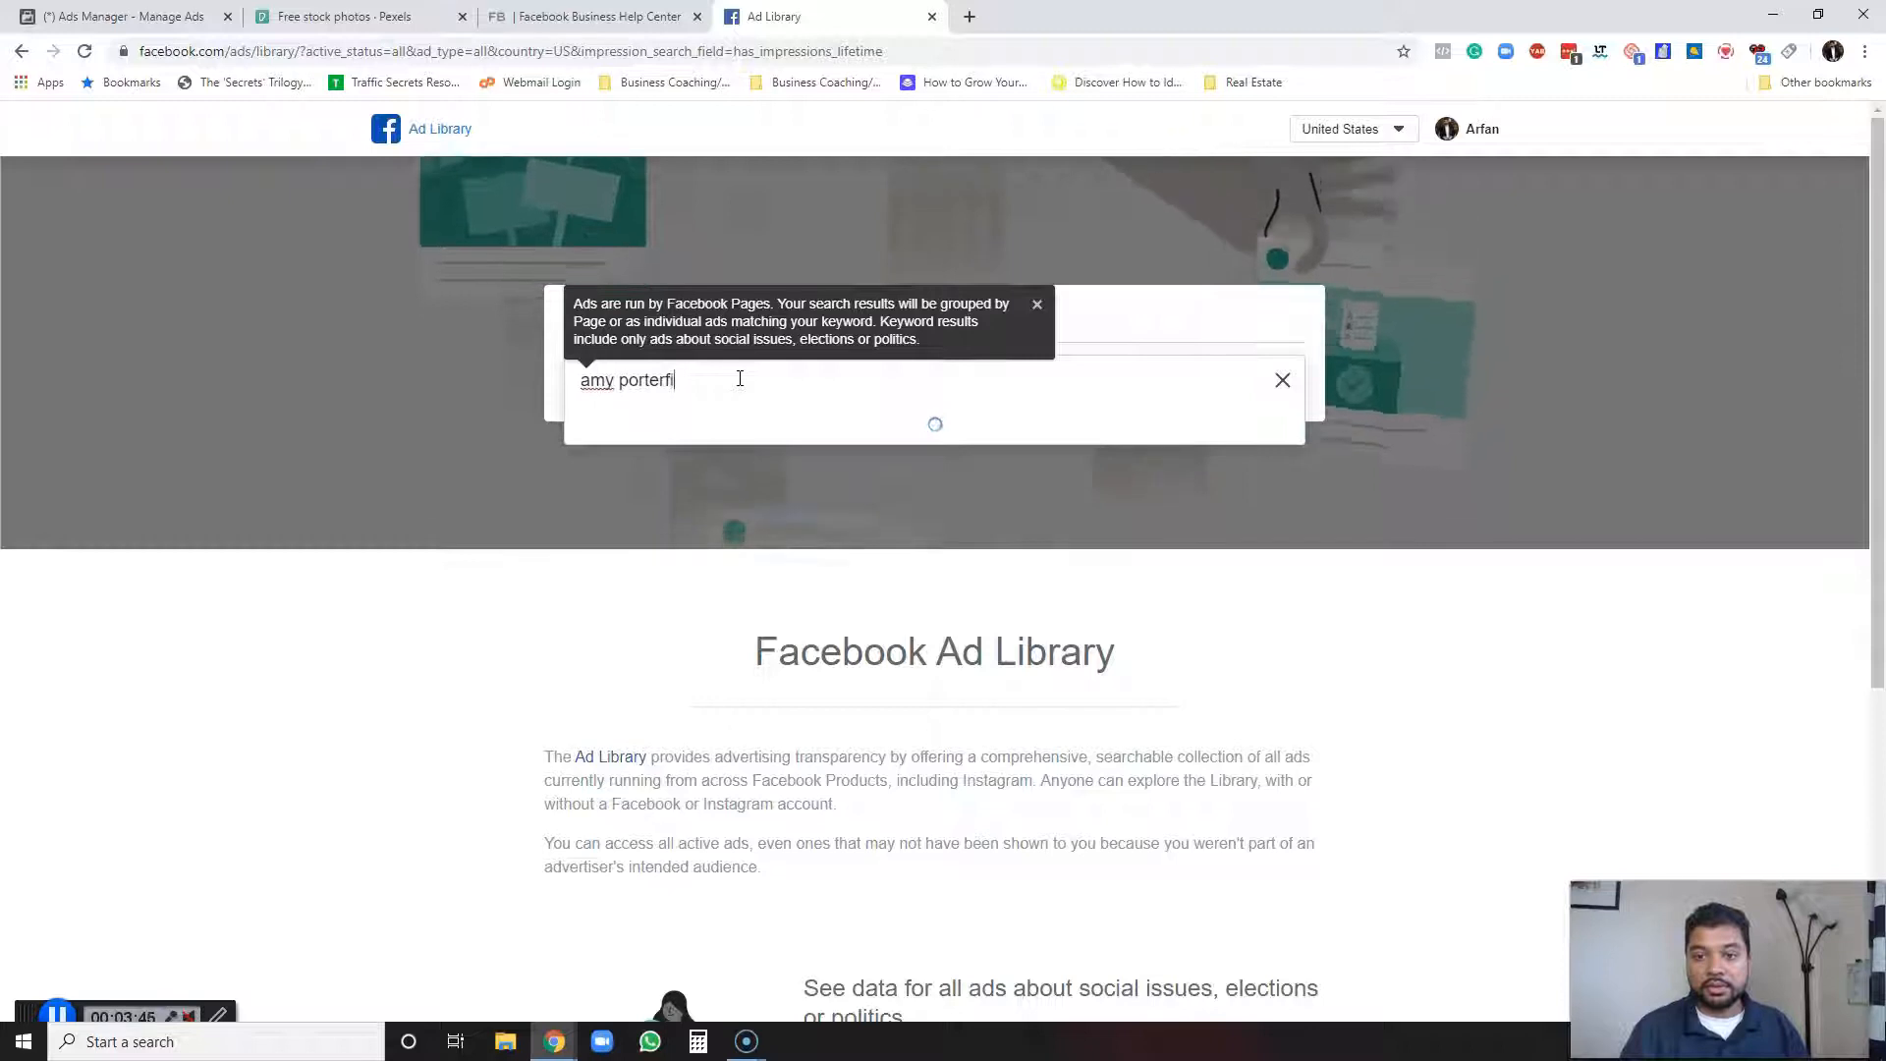
type("eld")
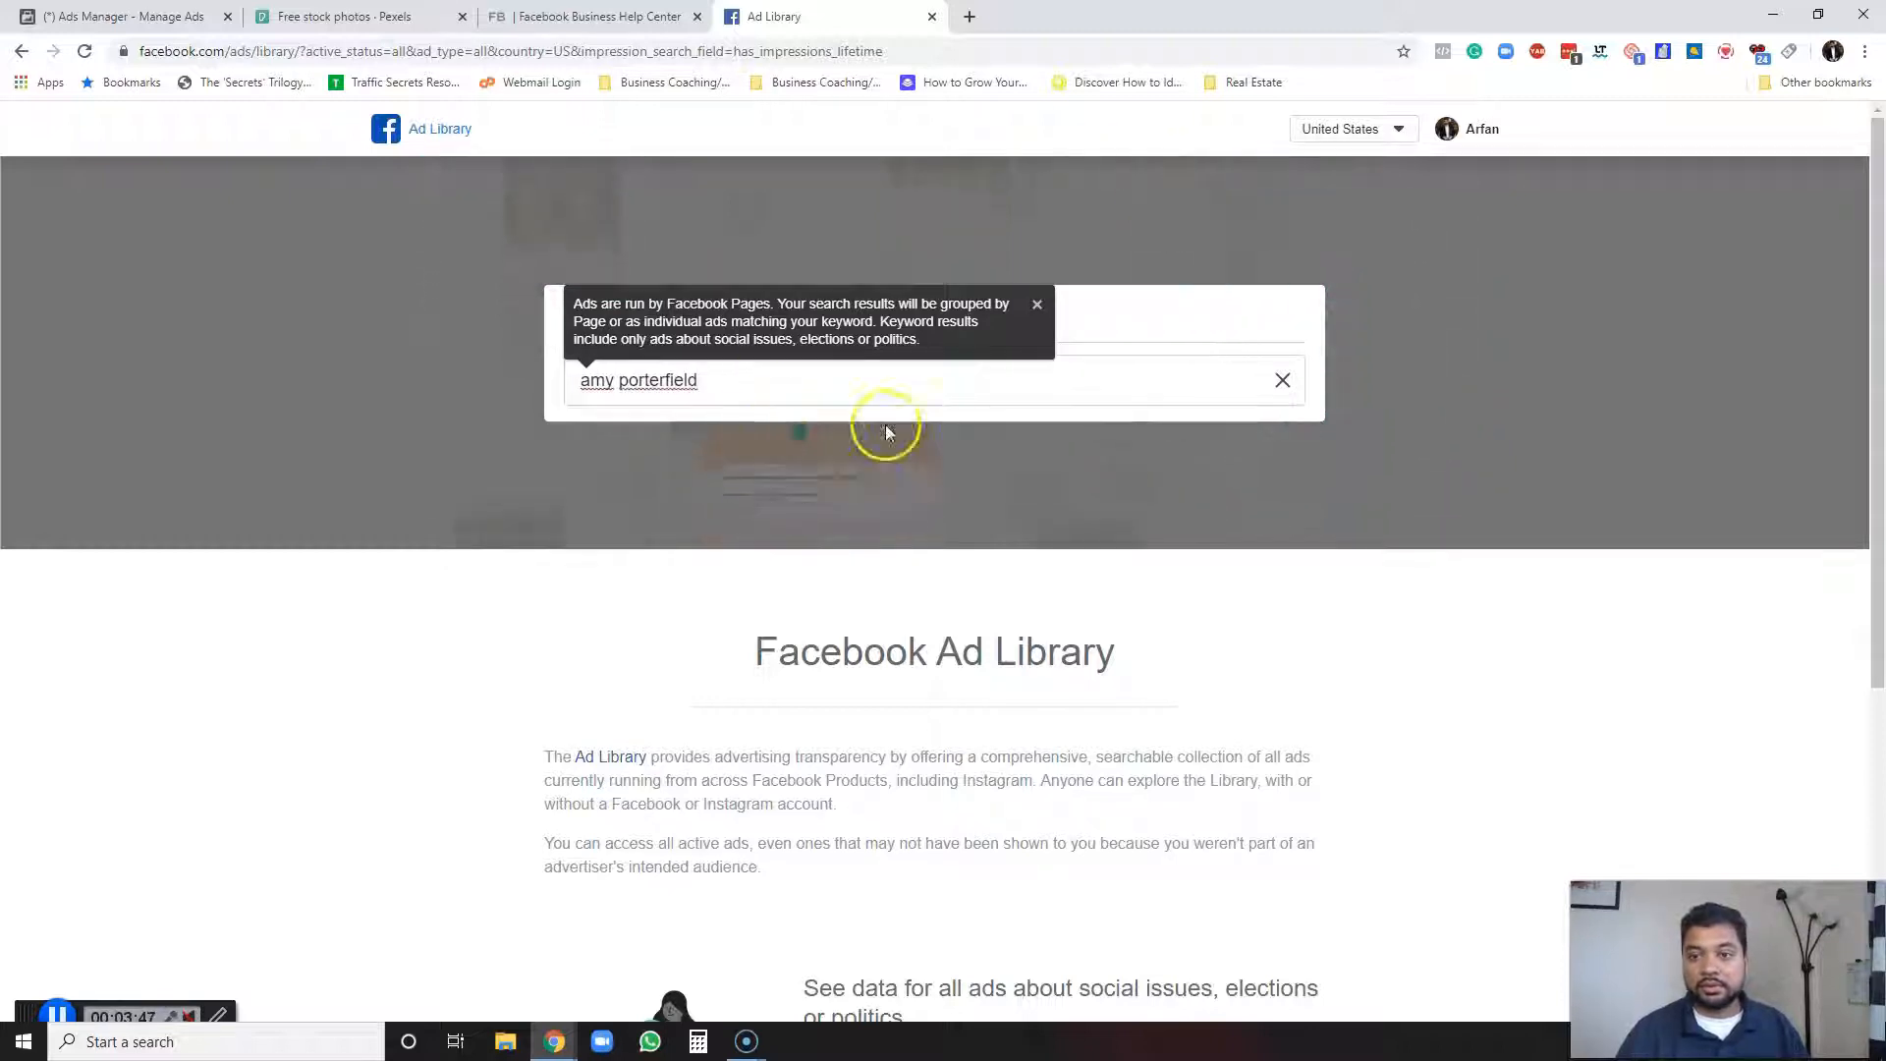
left_click(1036, 305)
left_click_drag(763, 361, 521, 376)
type("a")
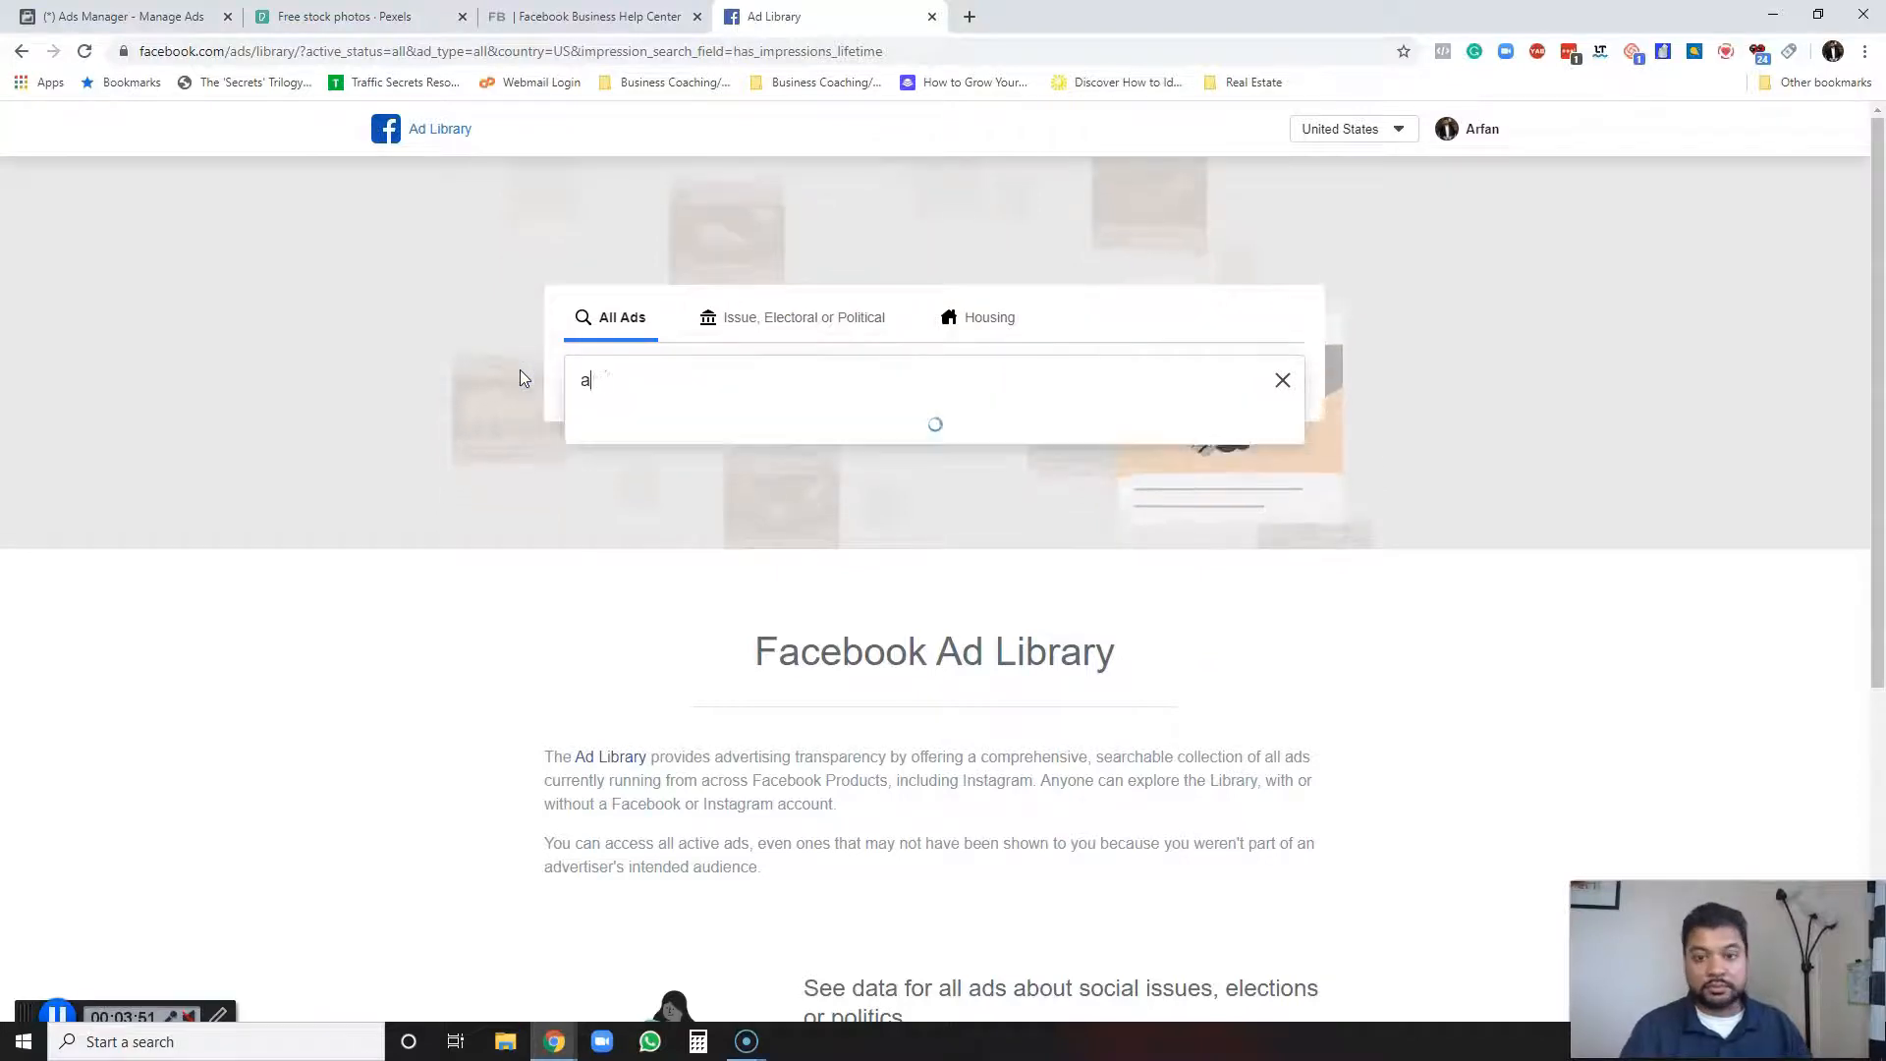
type("my po")
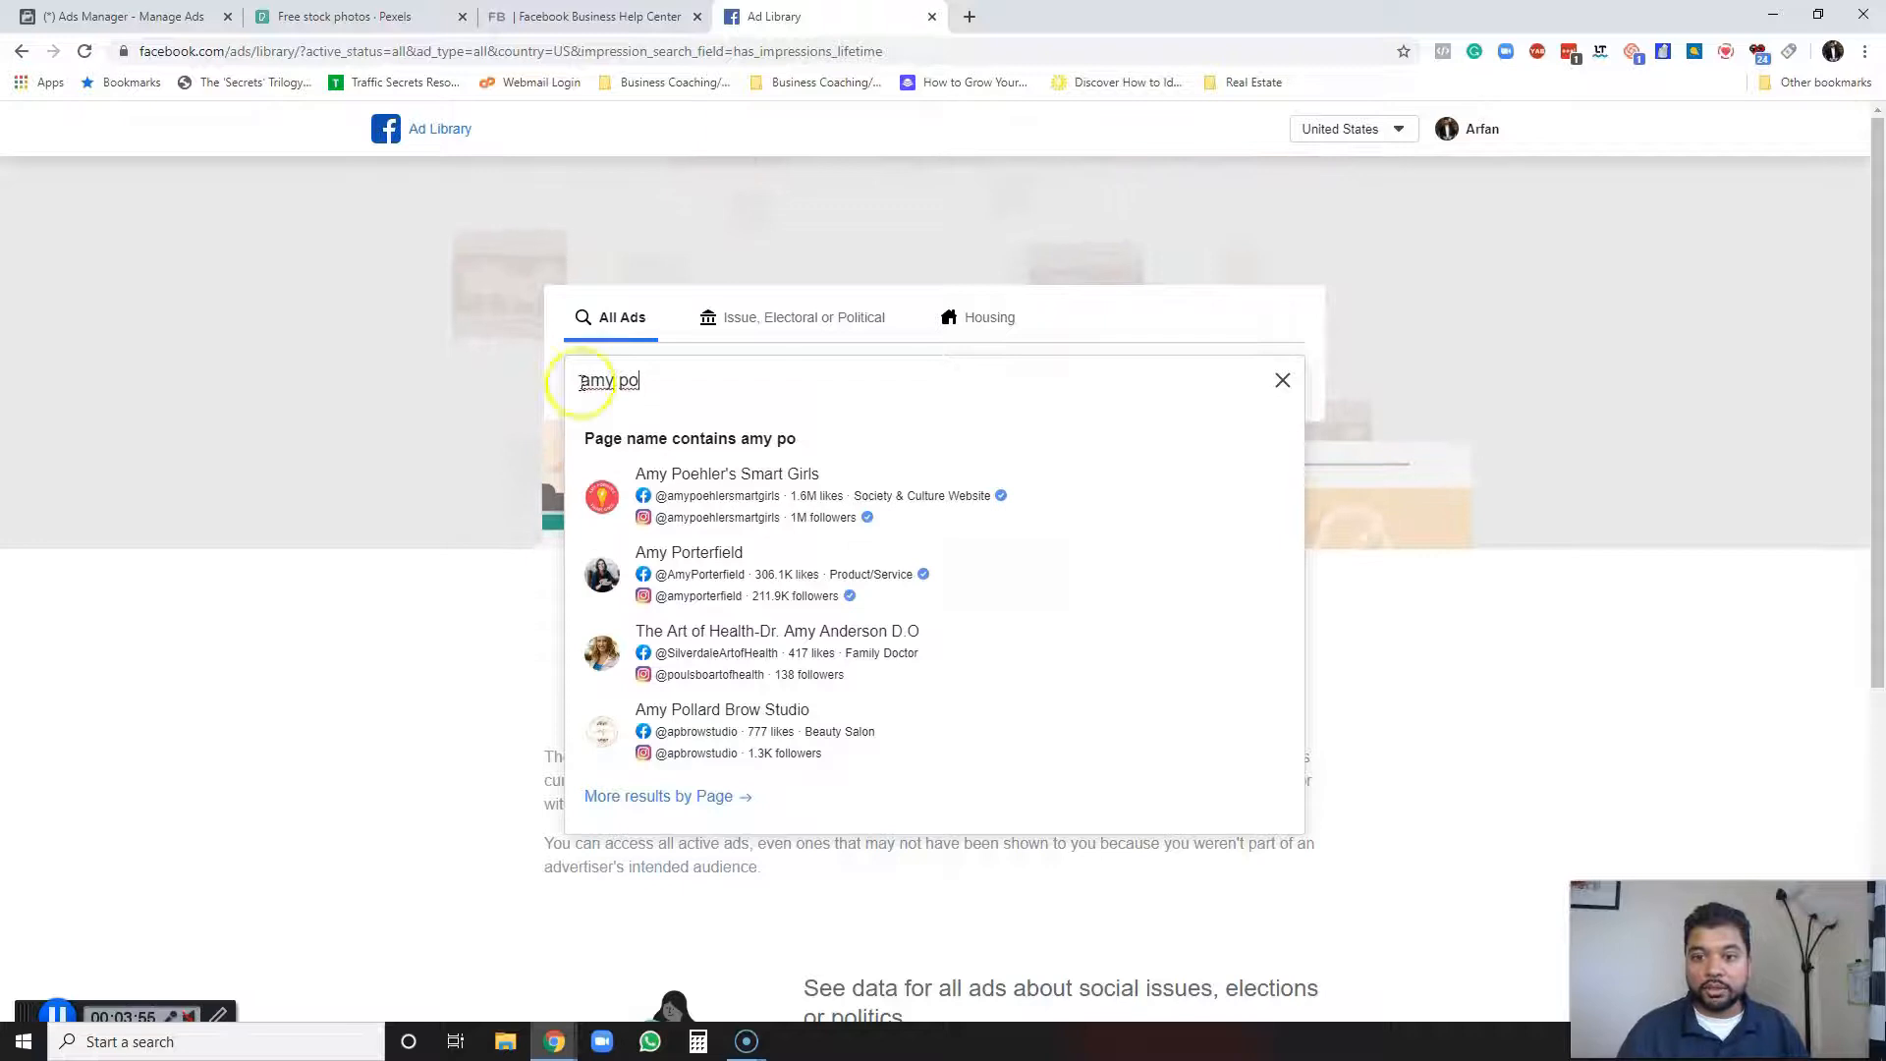
left_click(750, 575)
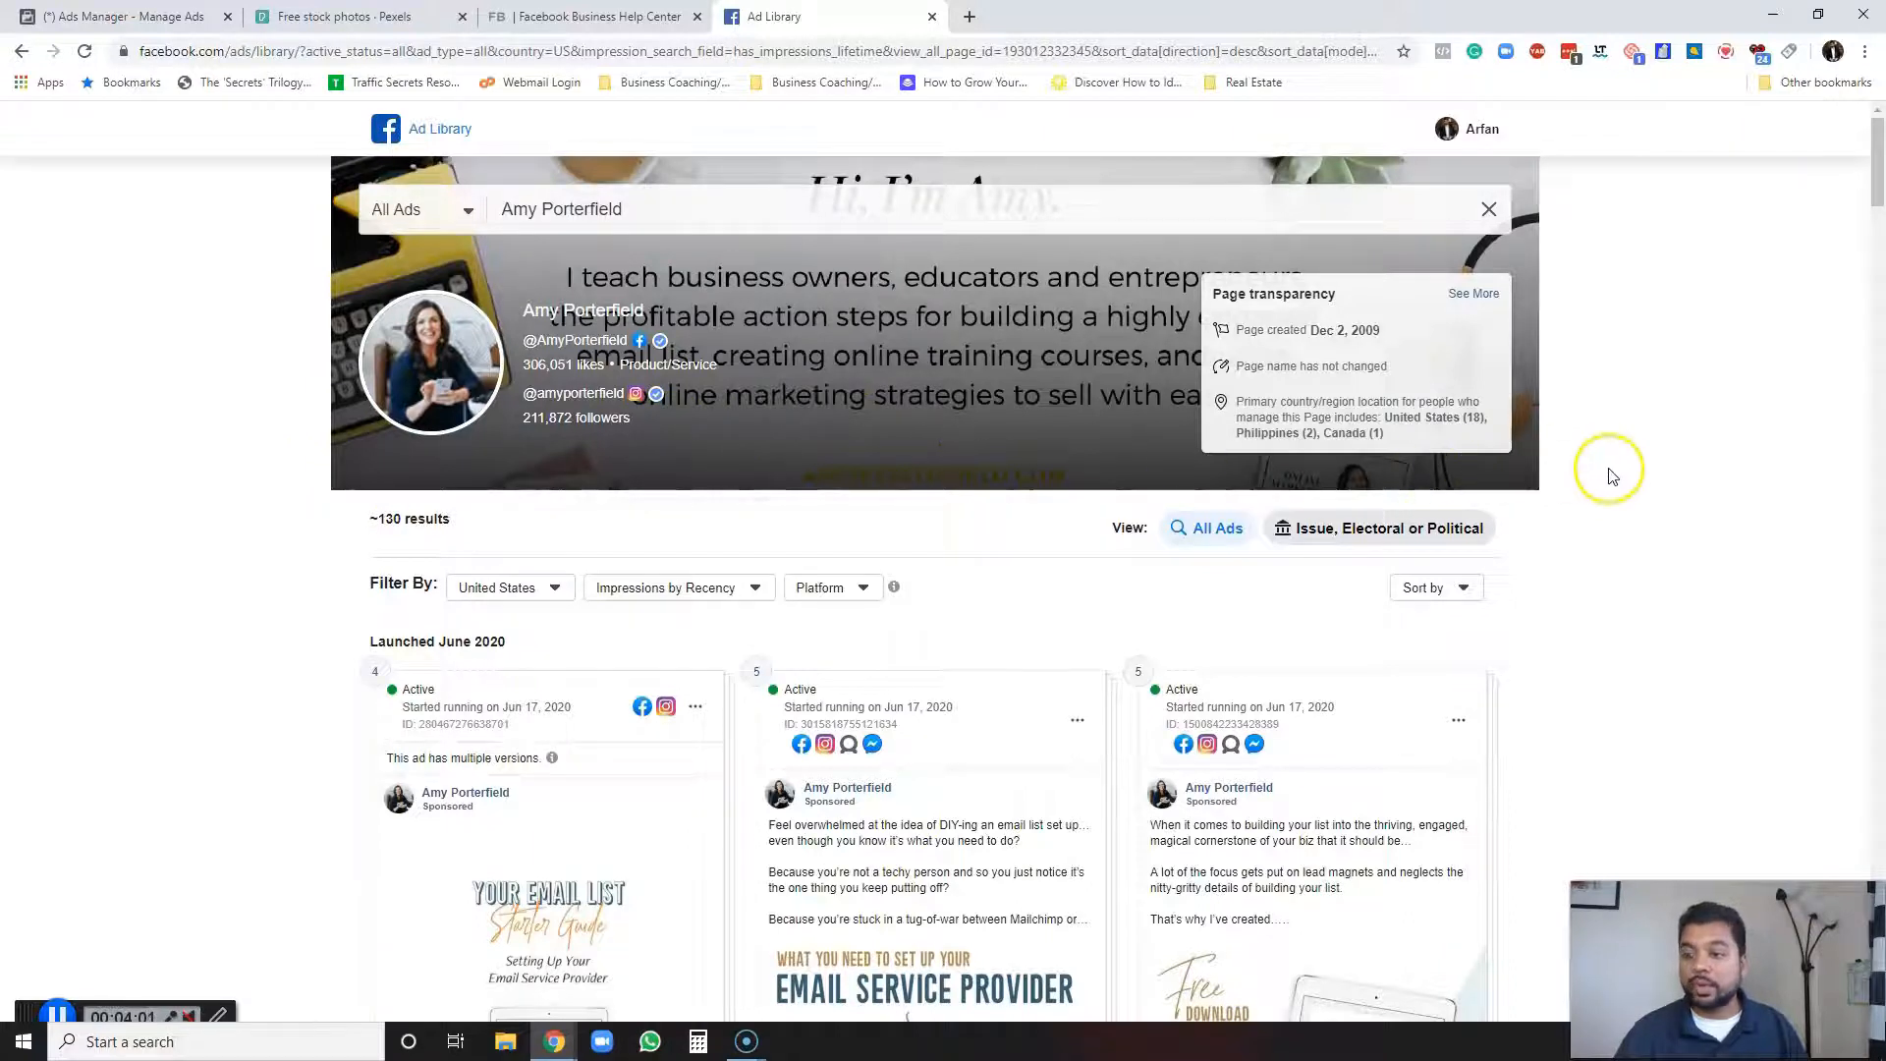
Scroll through Amy Porterfield's active ads to examine their images and ad copy.
scroll(1608, 475, "down", 4)
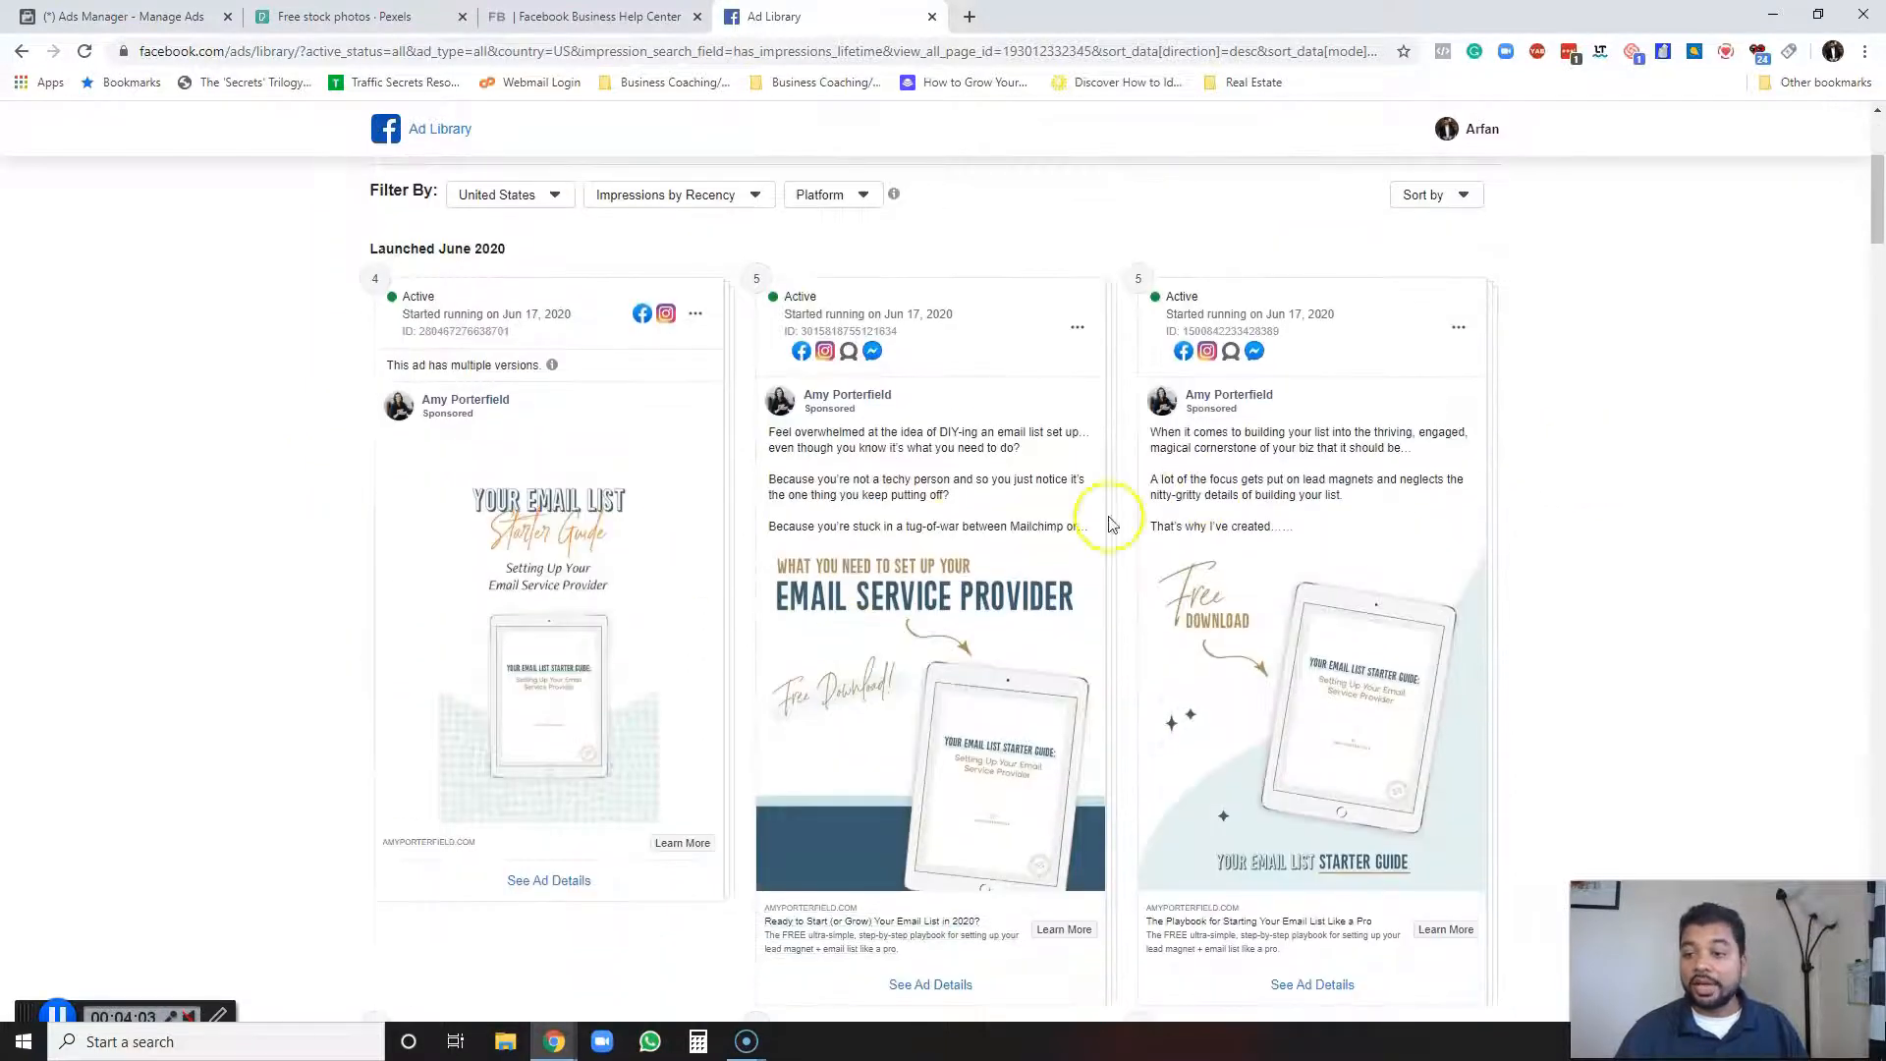
scroll(960, 534, "down", 4)
scroll(671, 612, "up", 5)
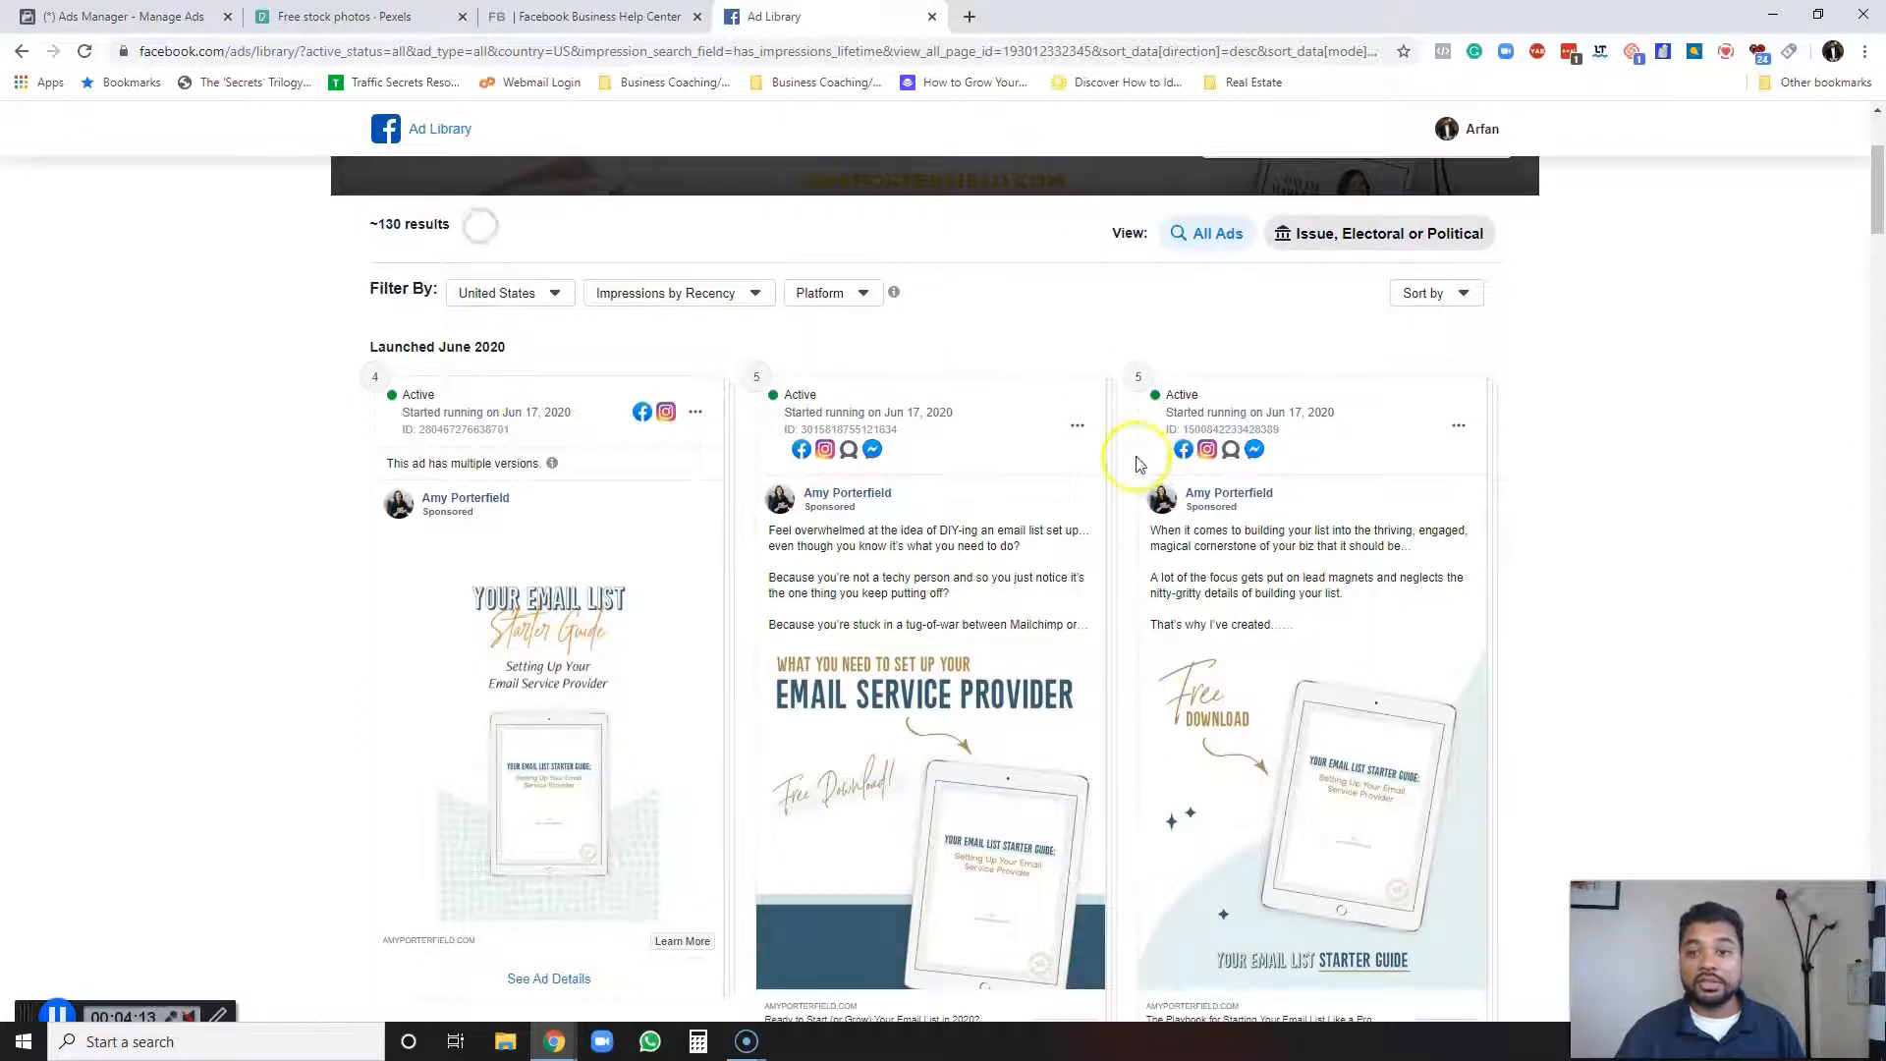
scroll(1473, 539, "down", 3)
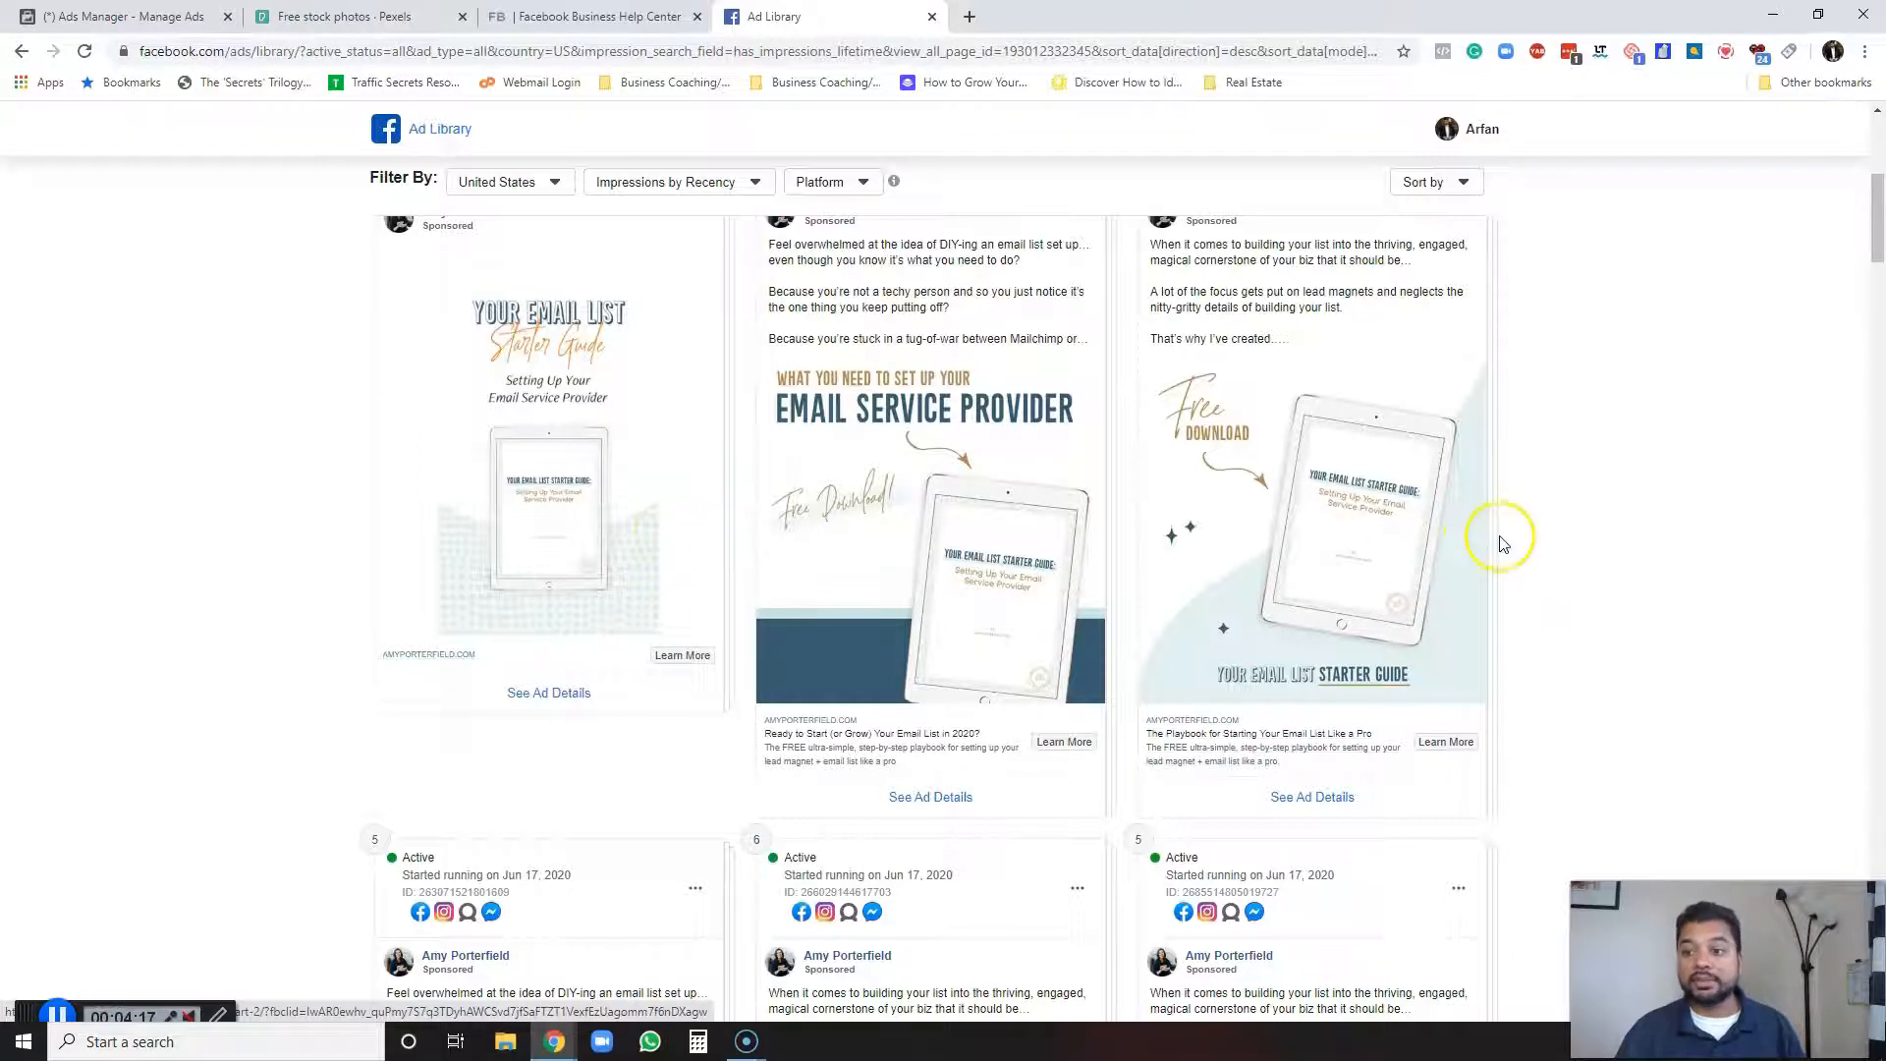
scroll(1501, 539, "down", 3)
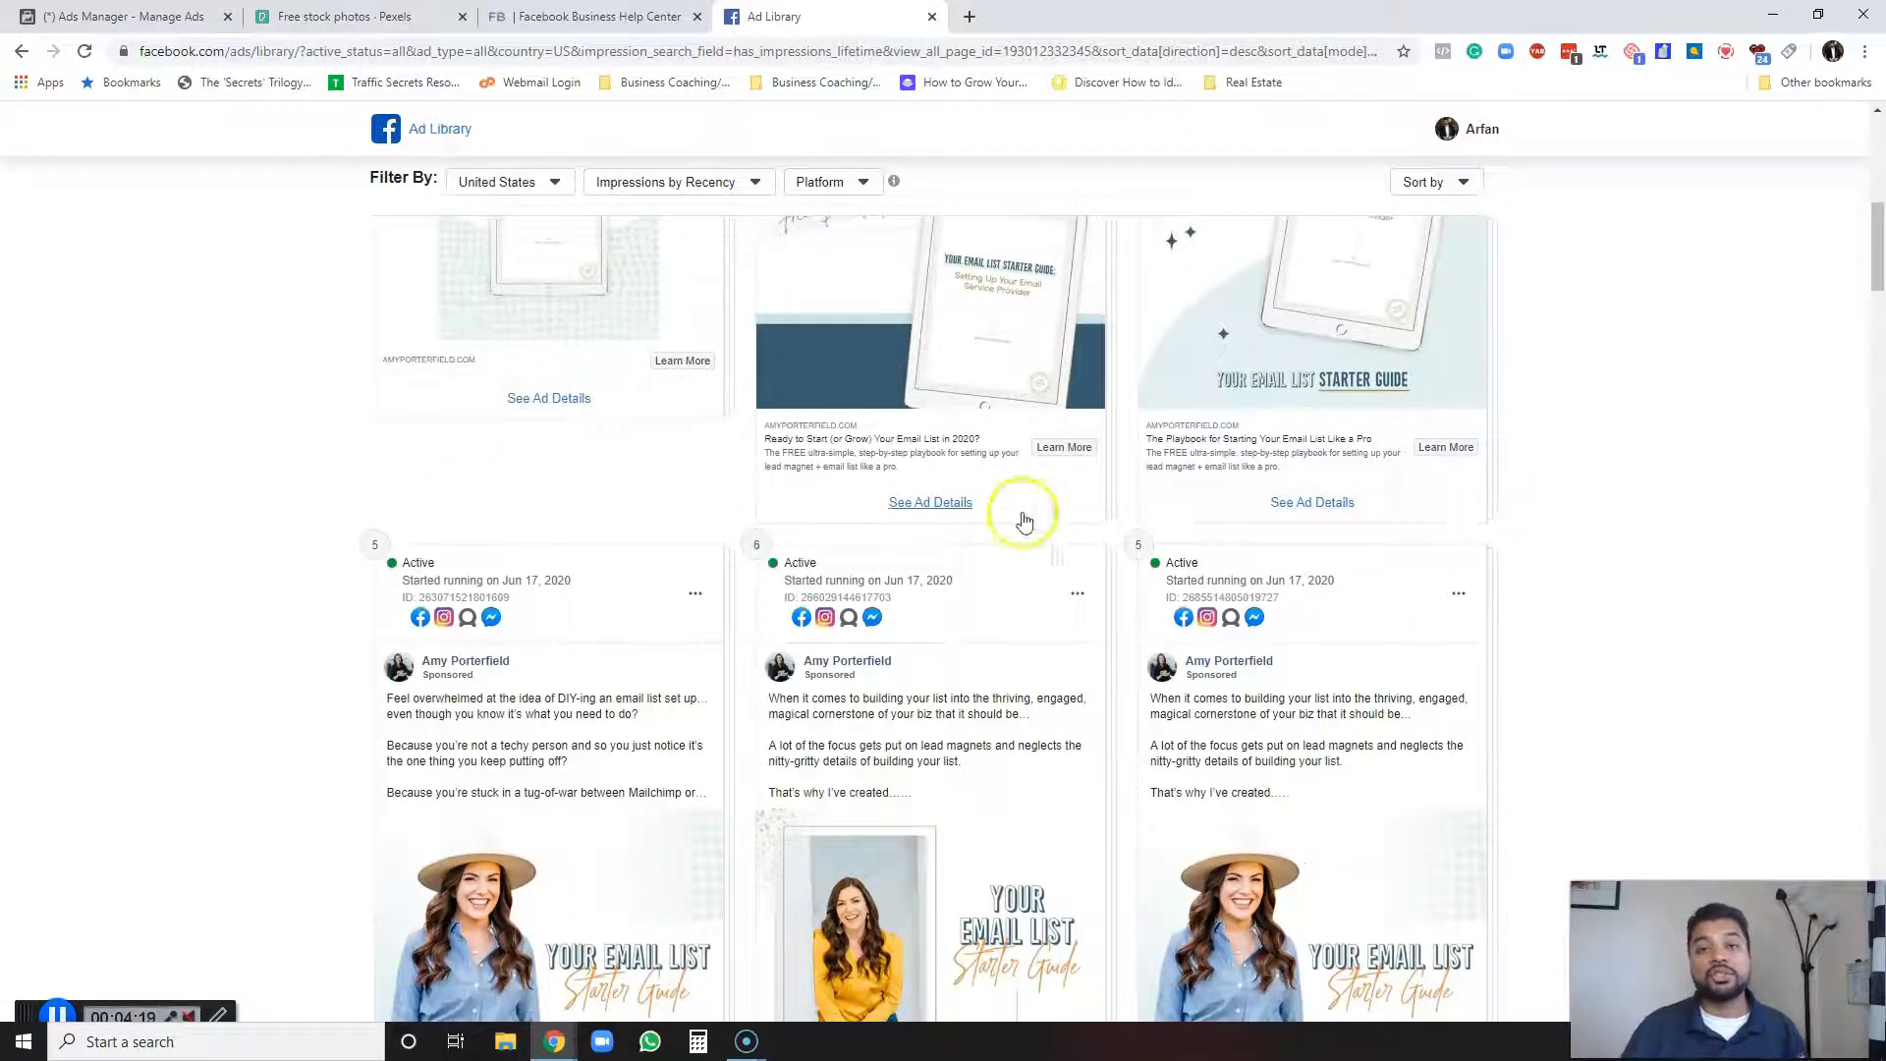
scroll(1527, 477, "down", 2)
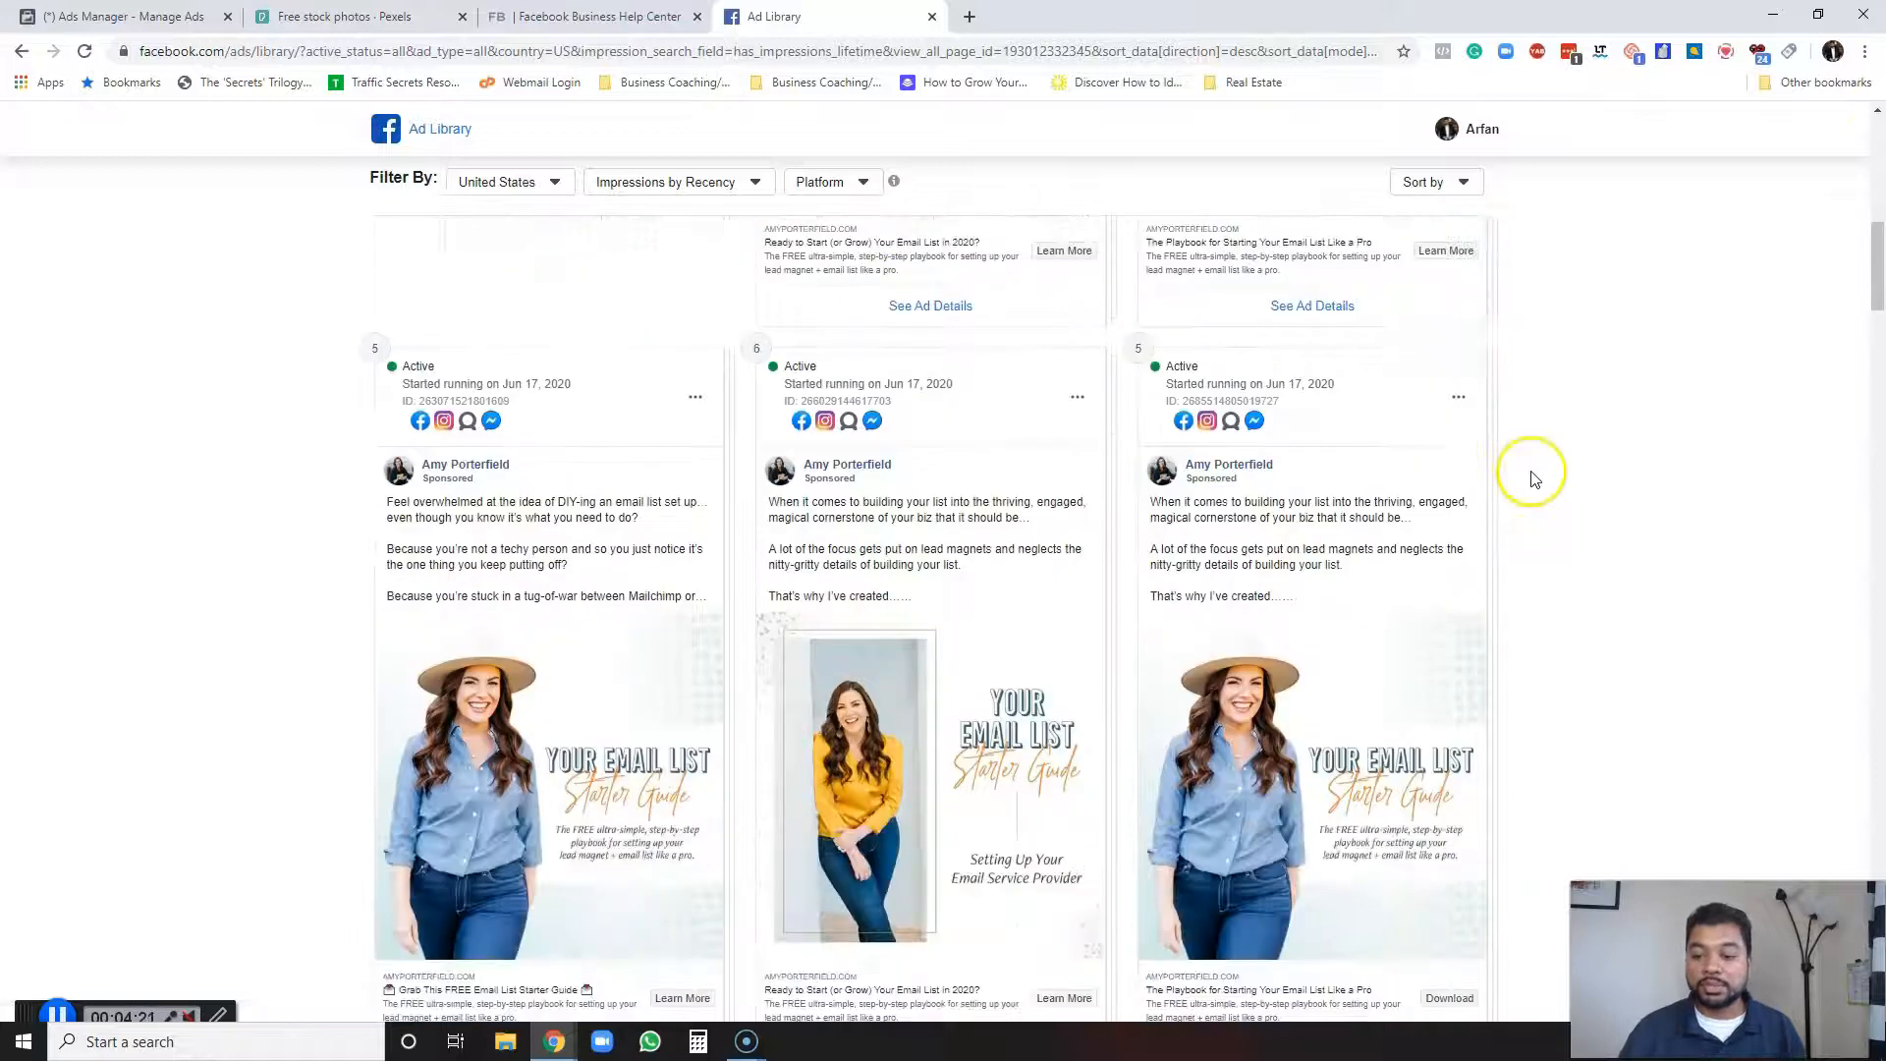
scroll(758, 509, "up", 4)
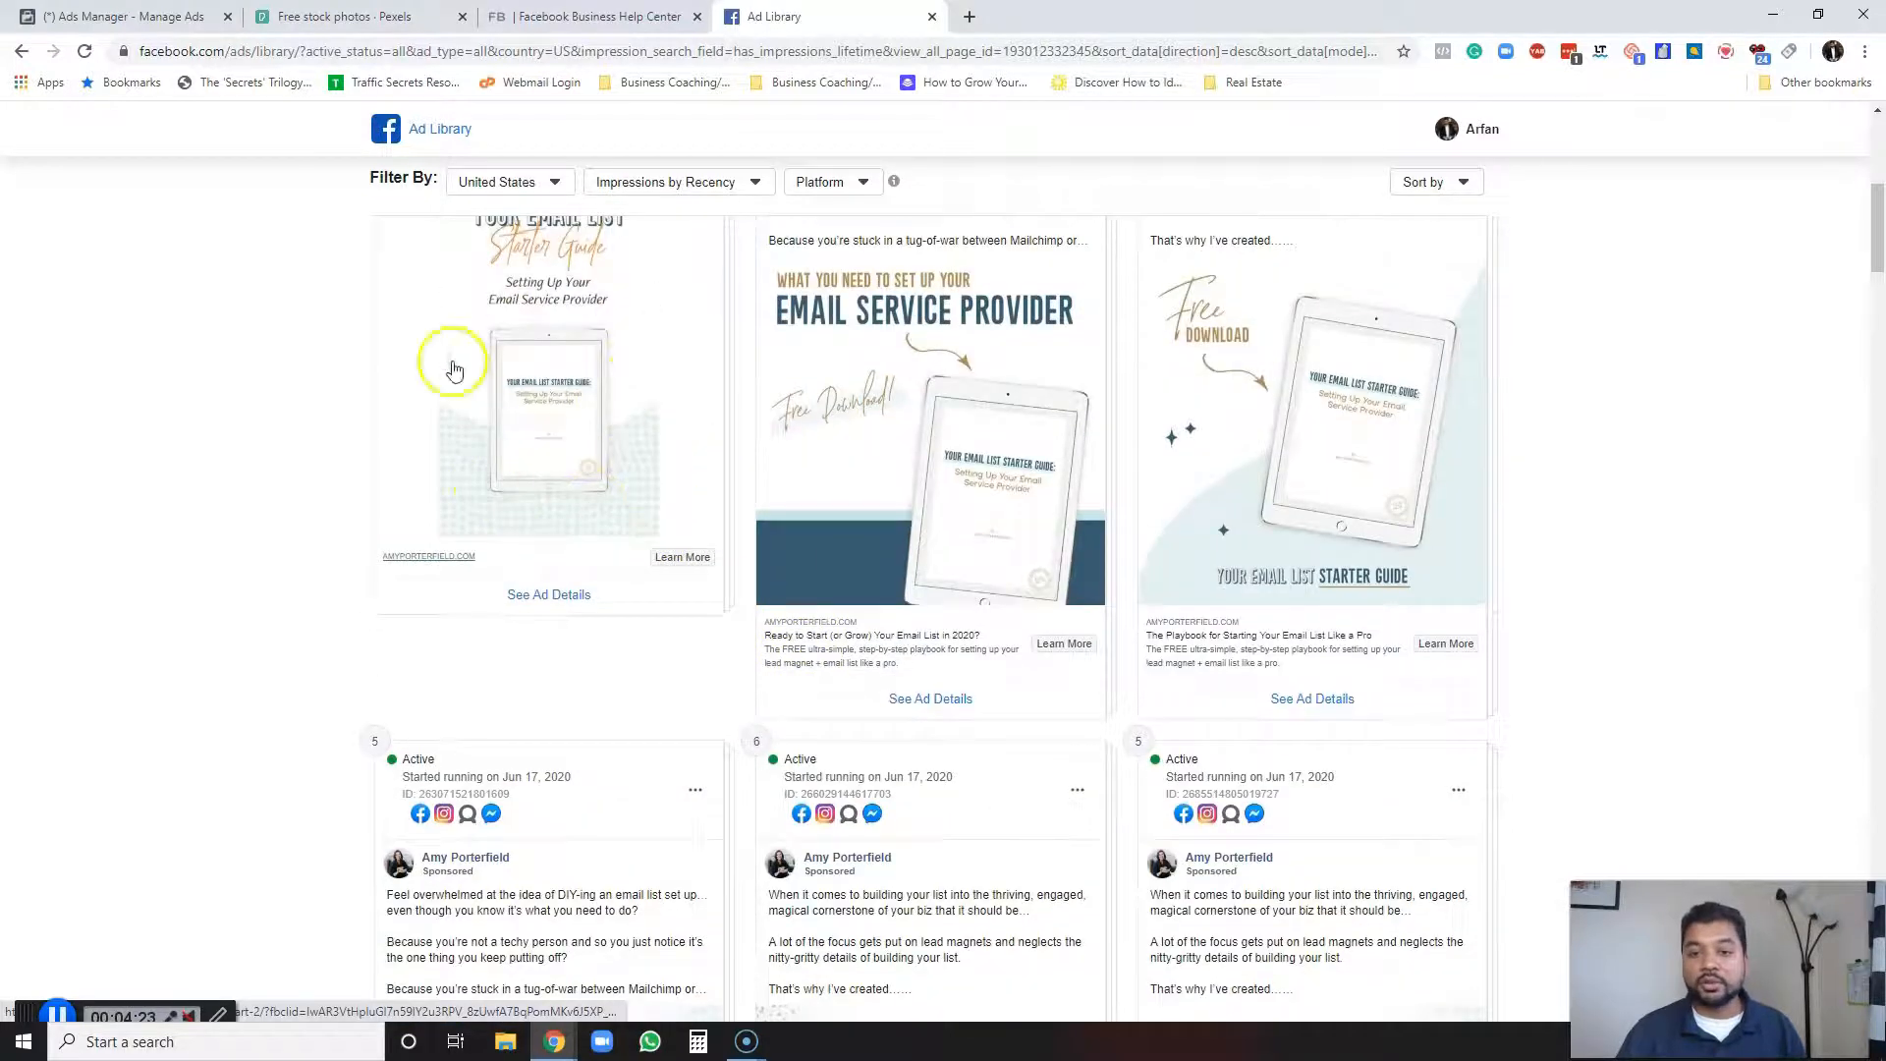
scroll(511, 442, "up", 2)
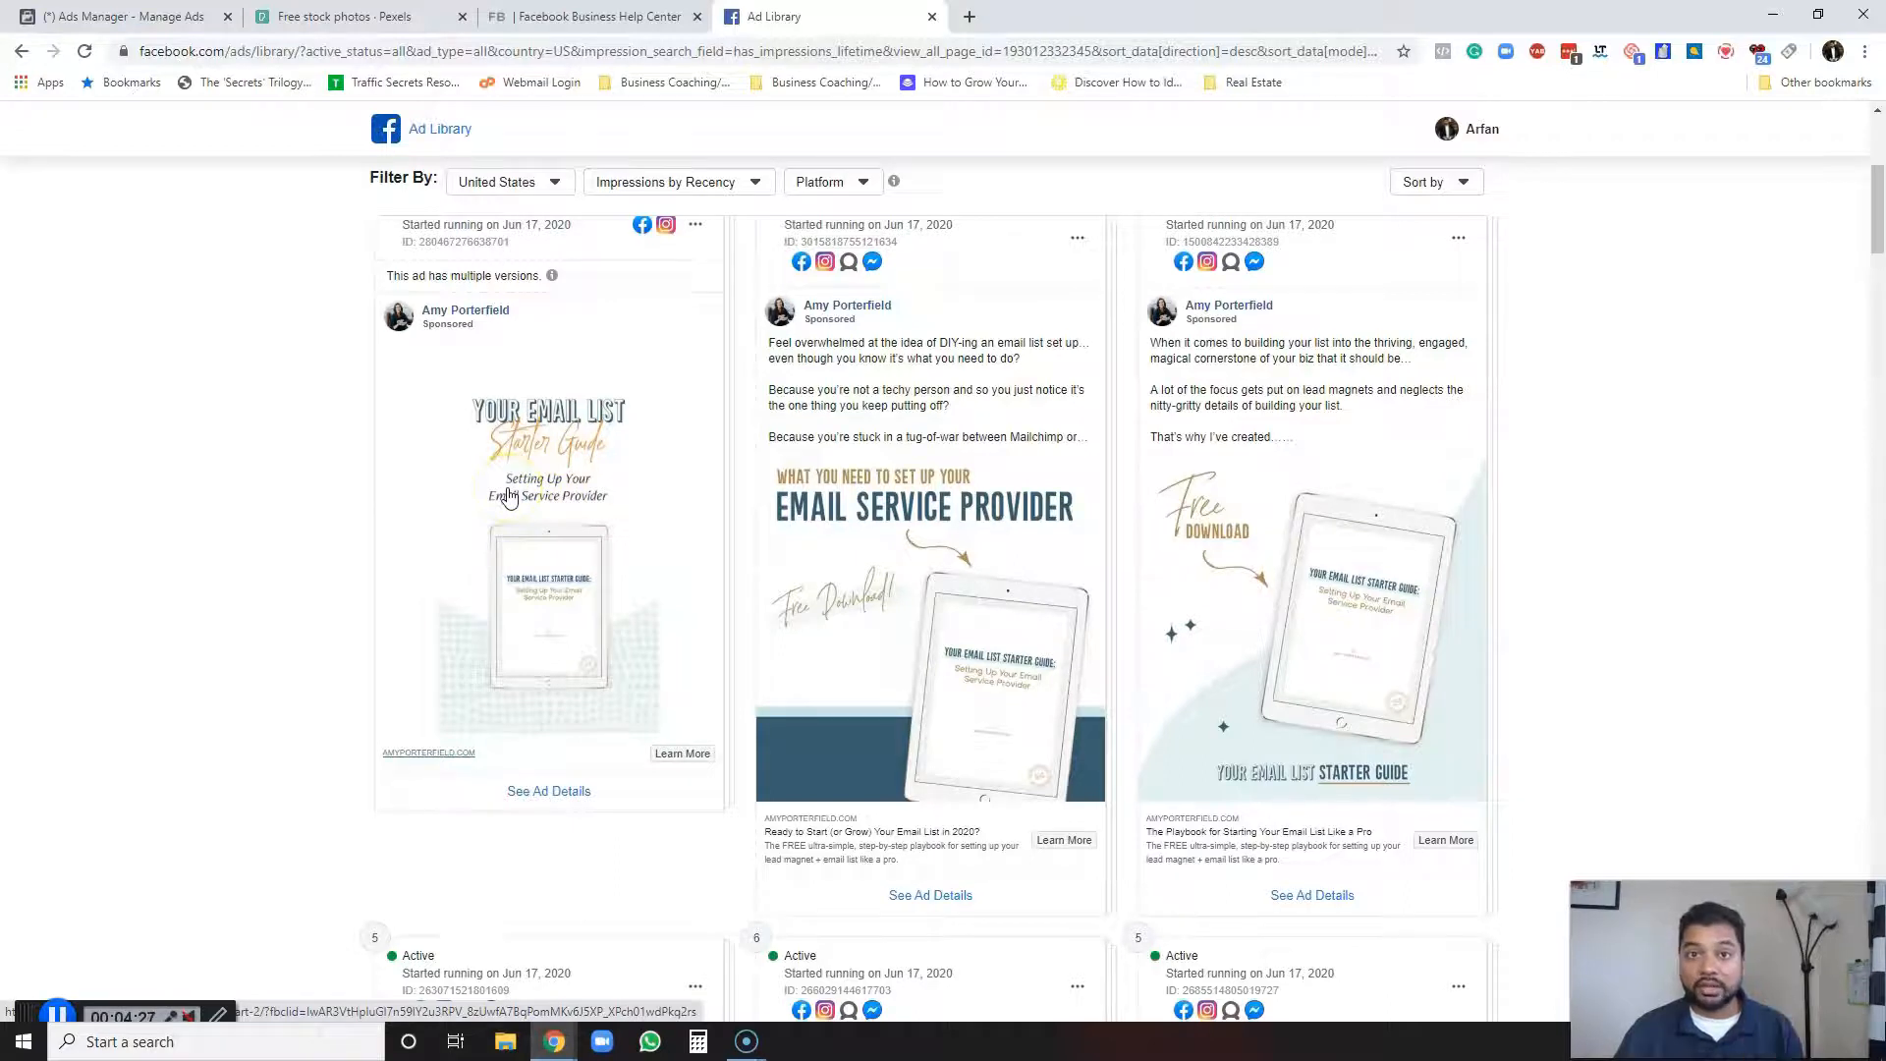
scroll(509, 497, "down", 7)
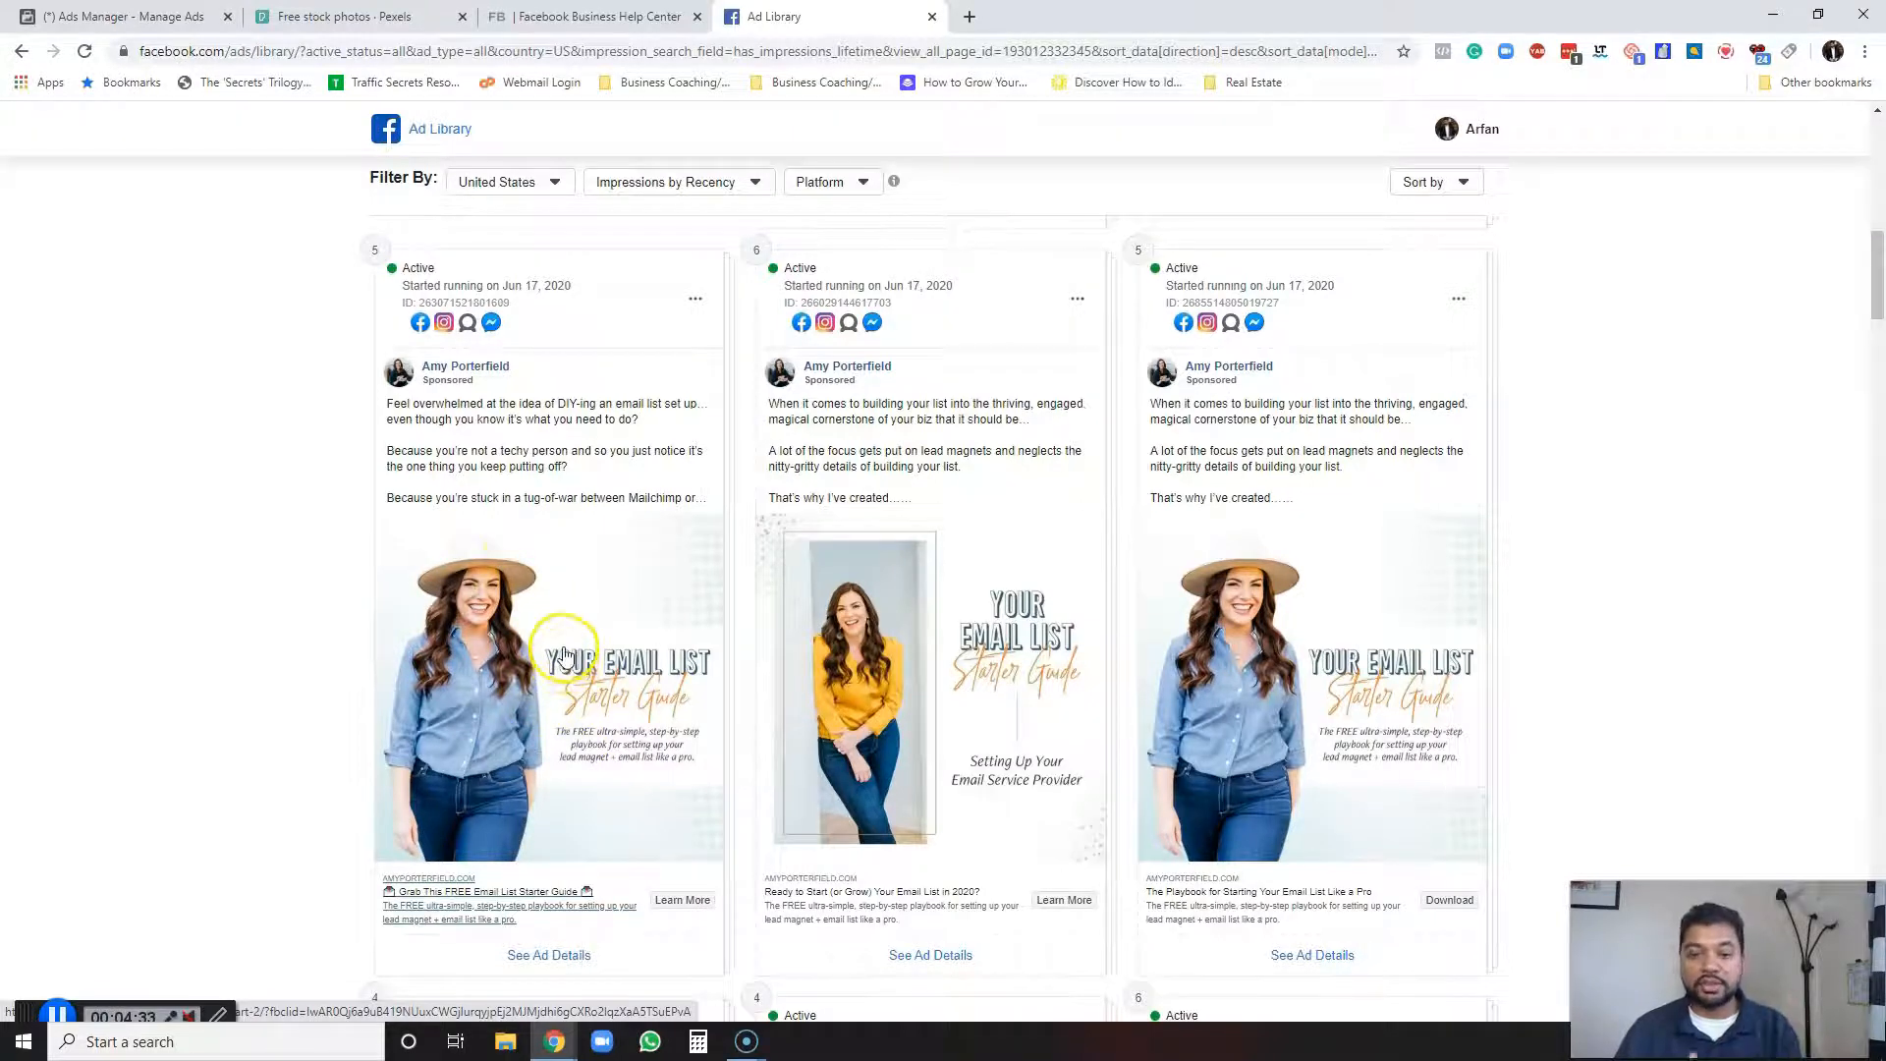
scroll(246, 634, "down", 6)
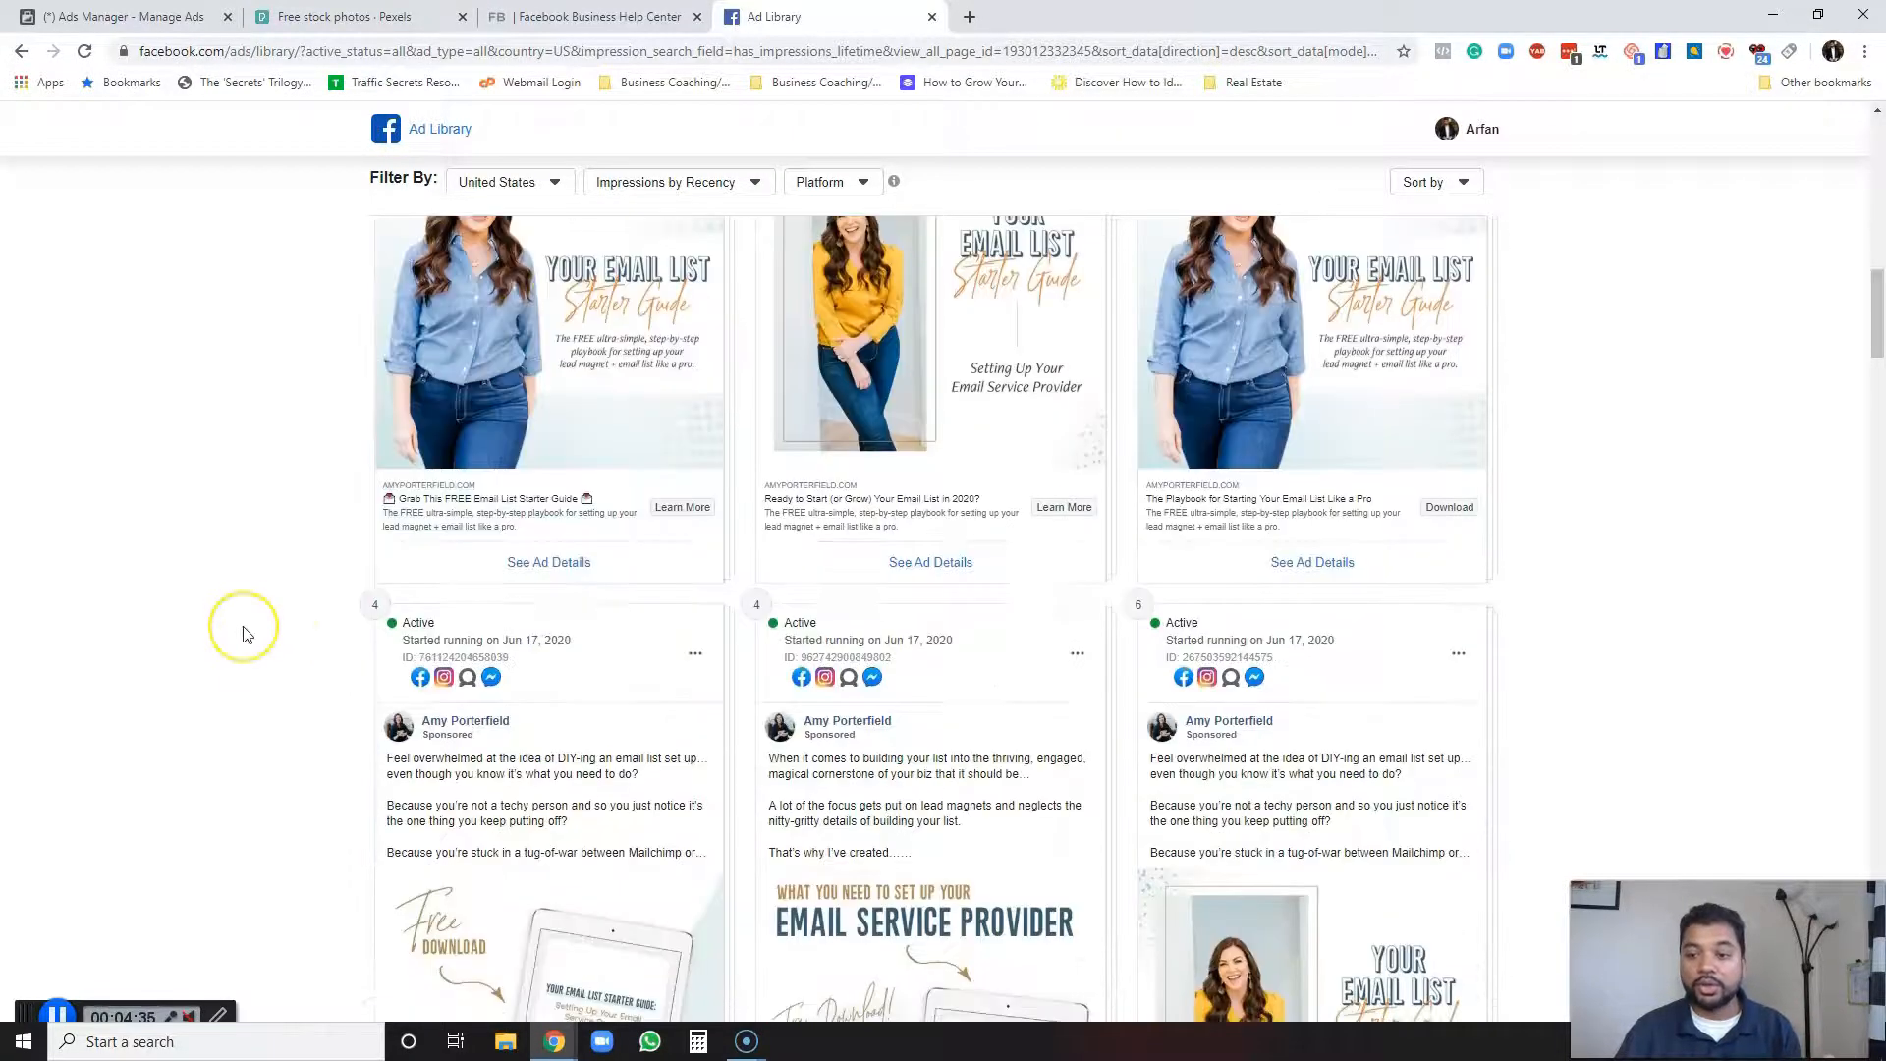
Keep browsing Amy Porterfield's ads, comparing the email list starter guide and free training creatives.
scroll(245, 633, "down", 7)
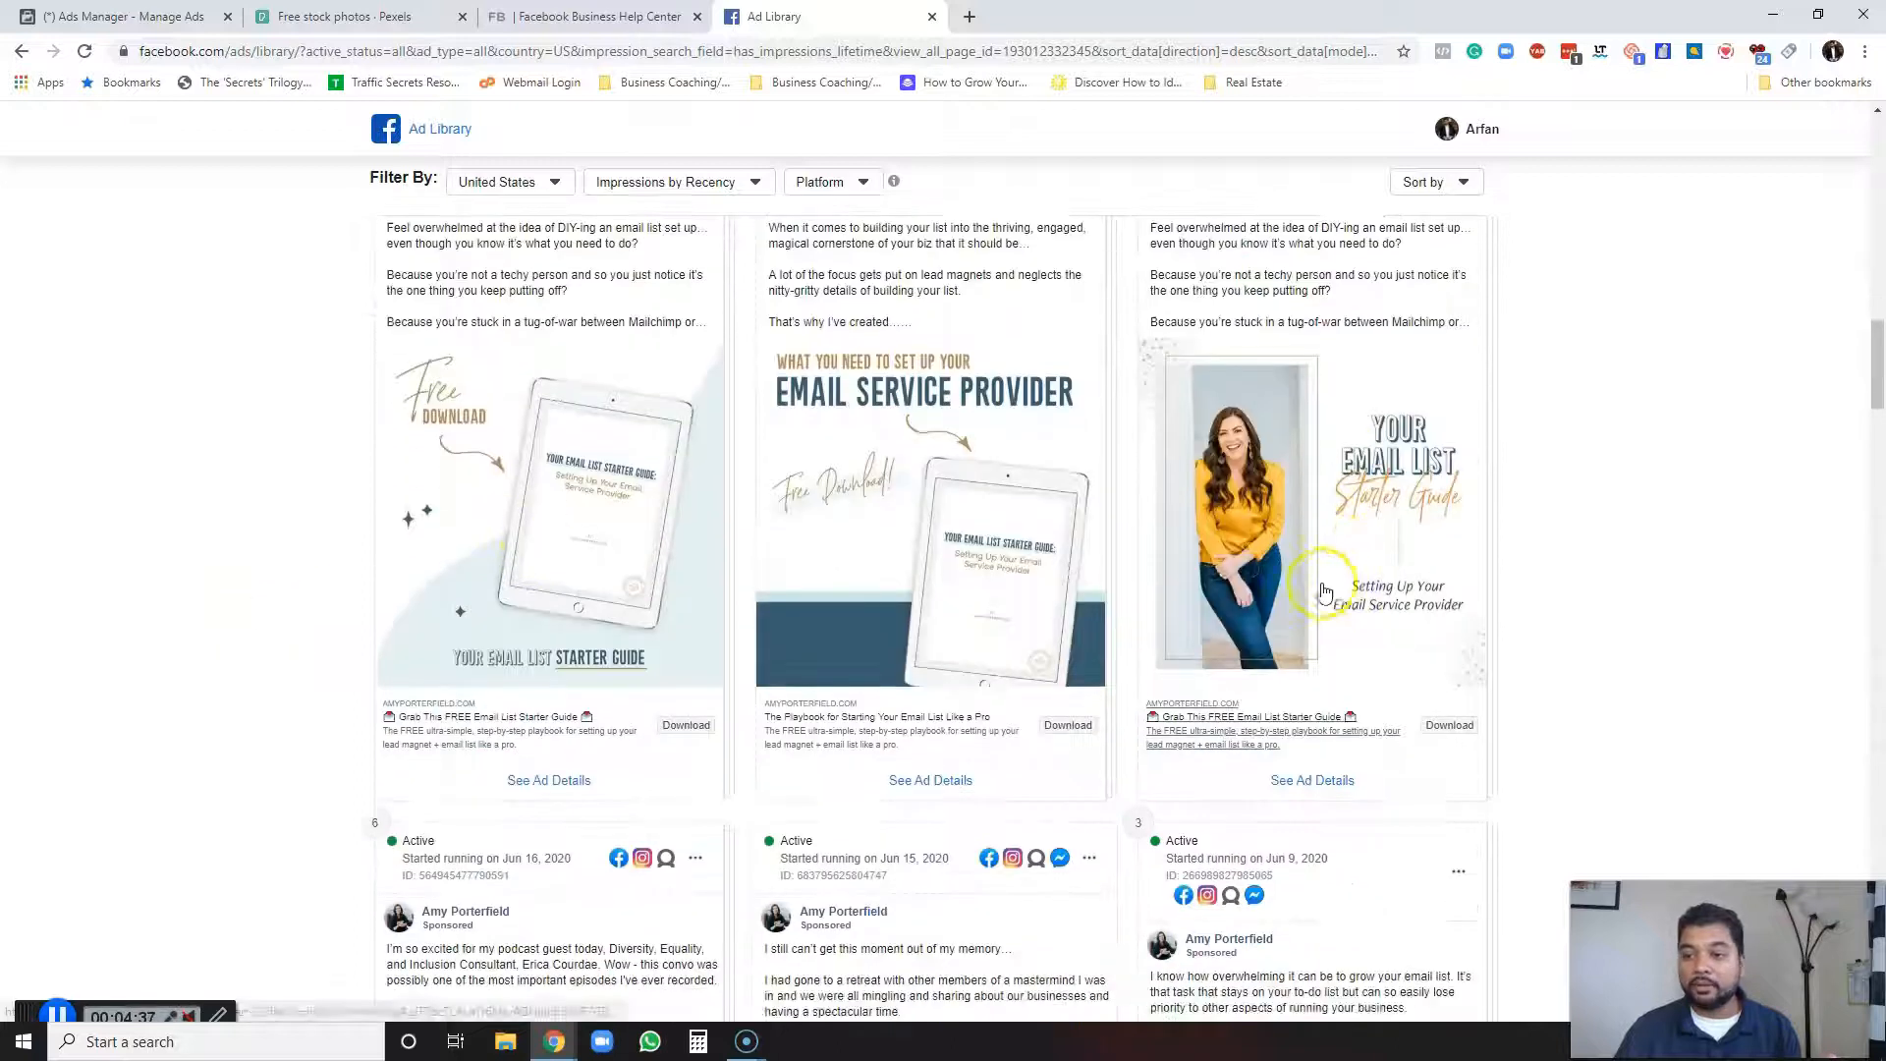
scroll(688, 609, "down", 2)
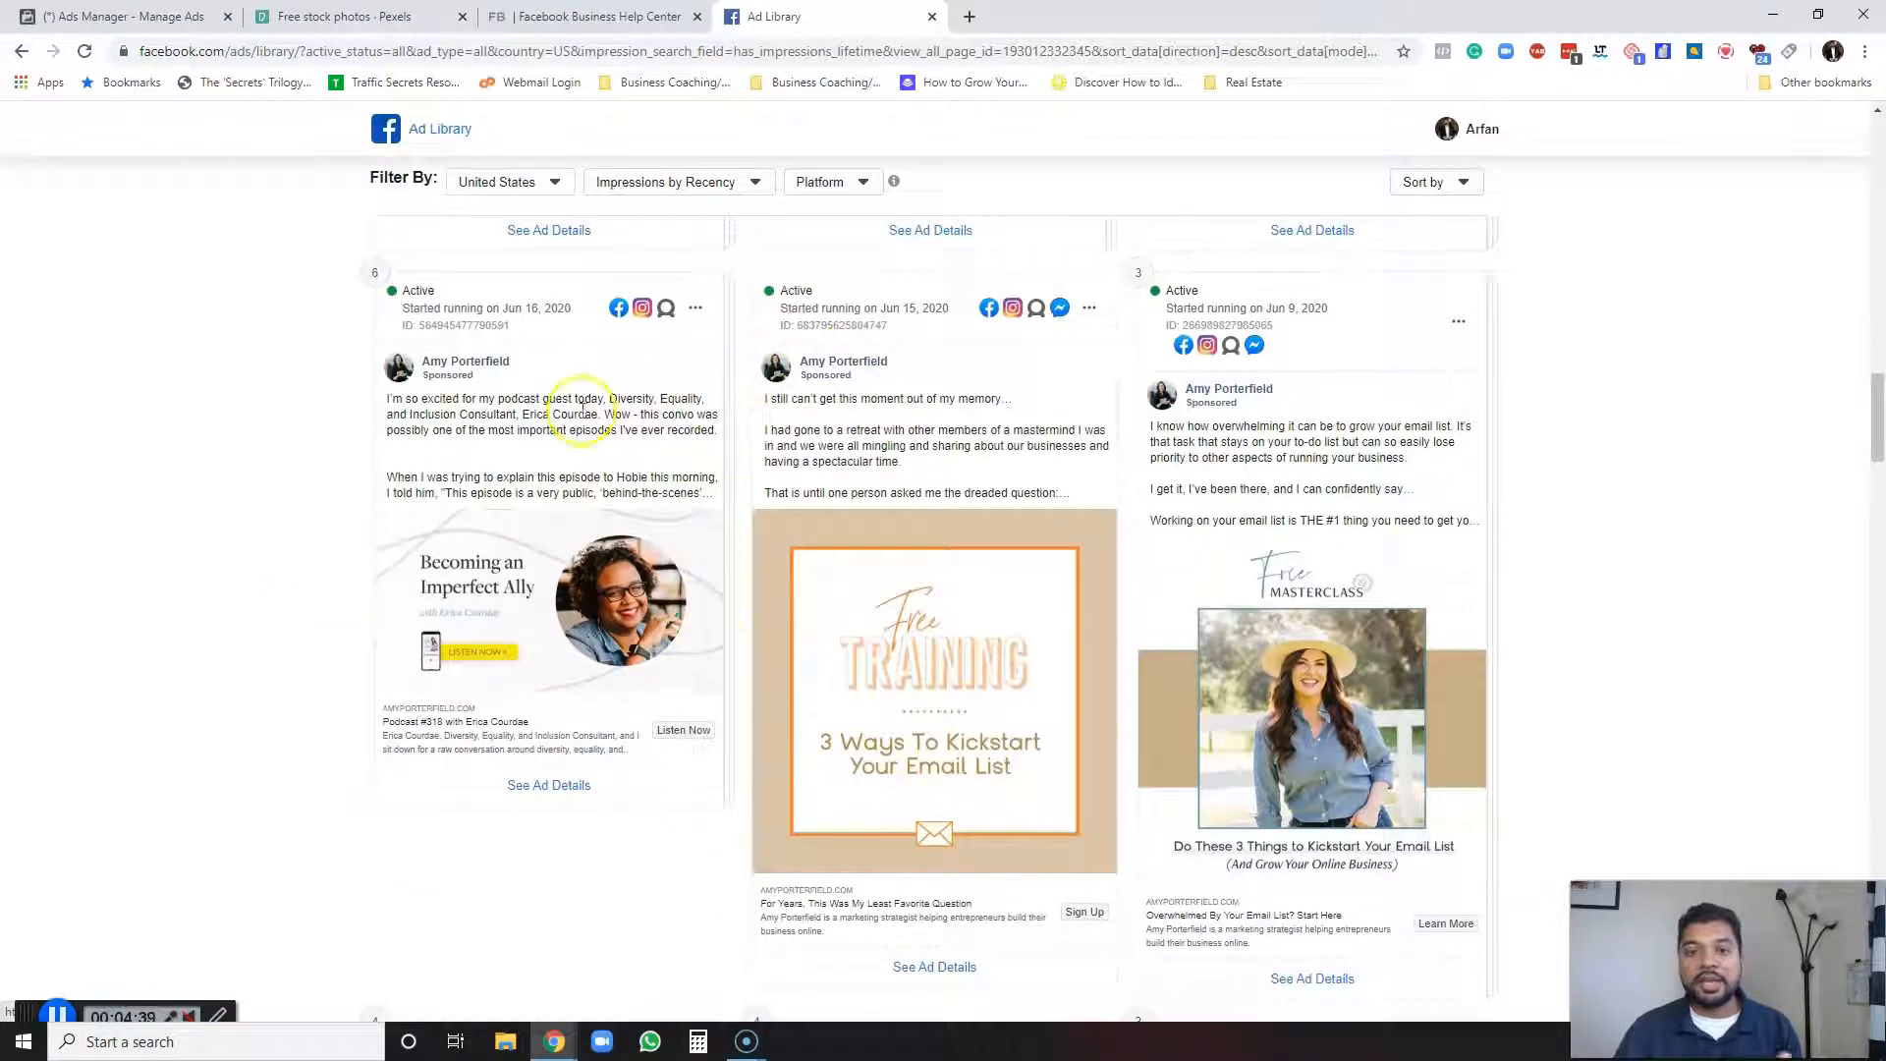
scroll(320, 564, "up", 15)
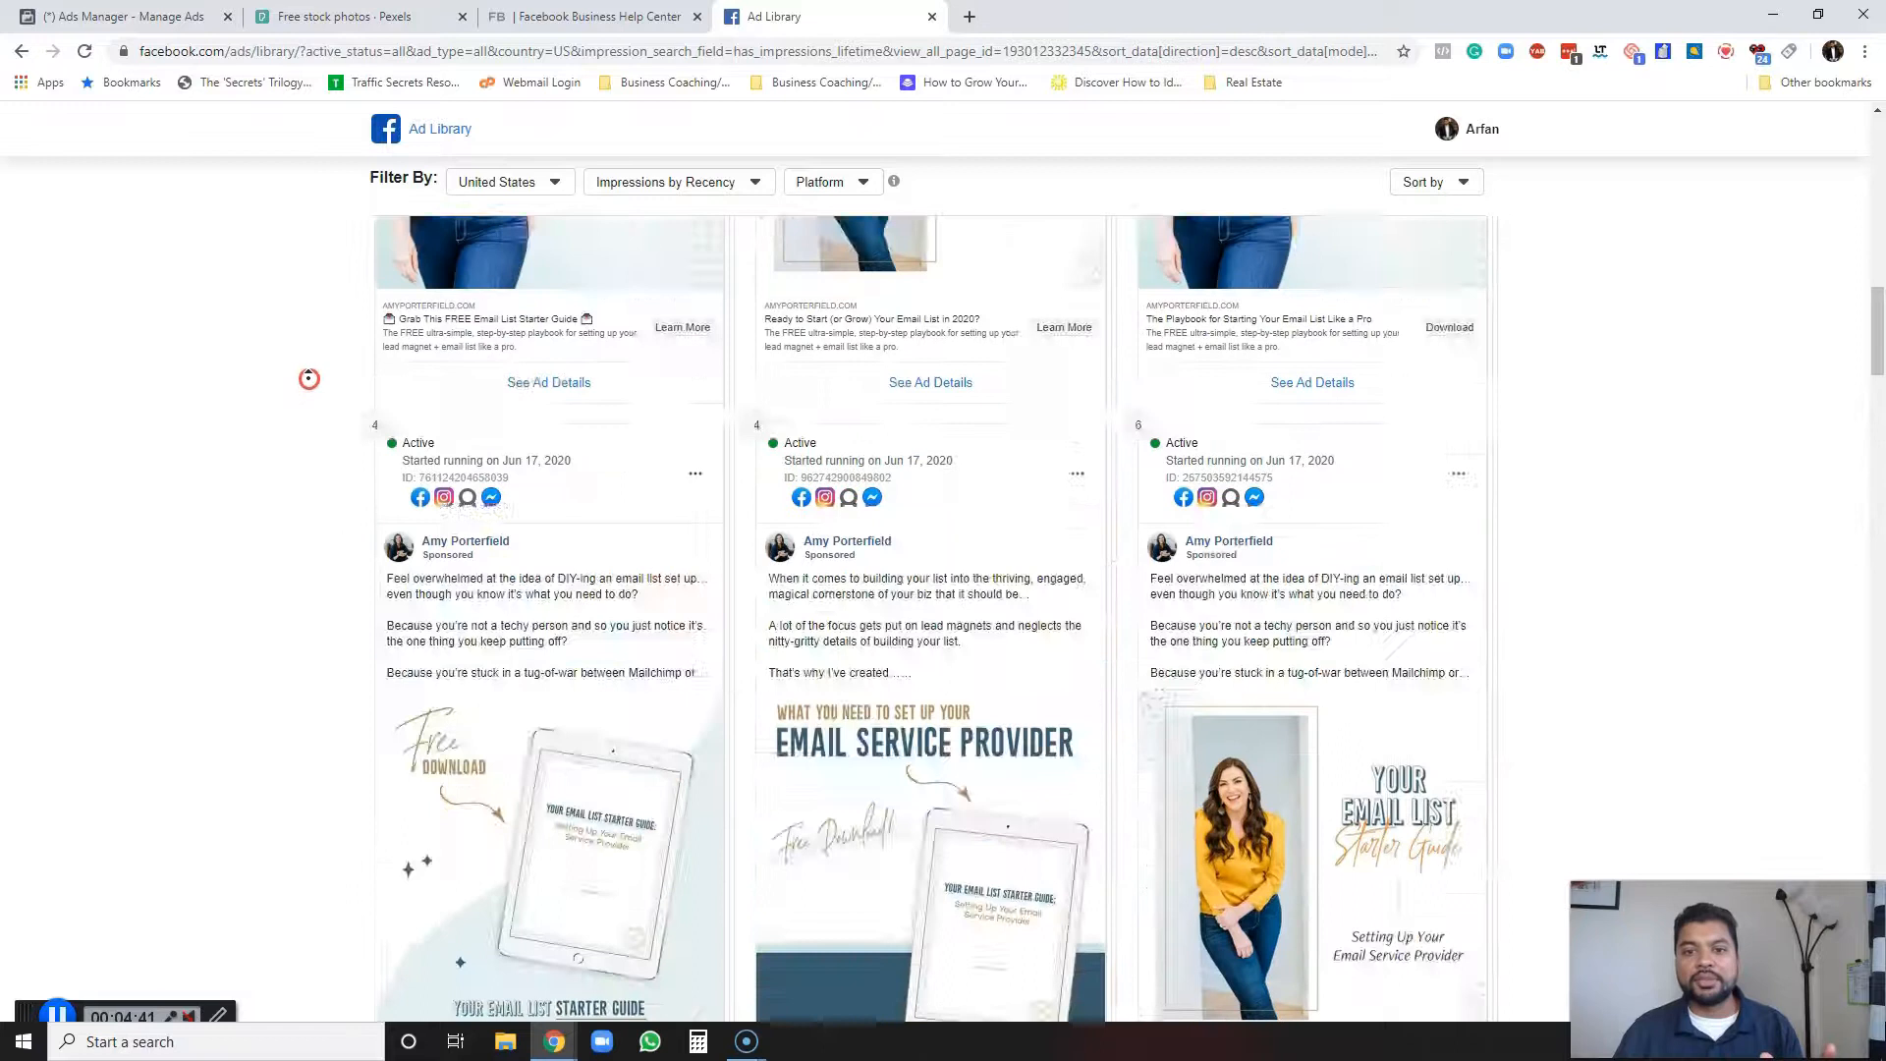
scroll(315, 391, "down", 3)
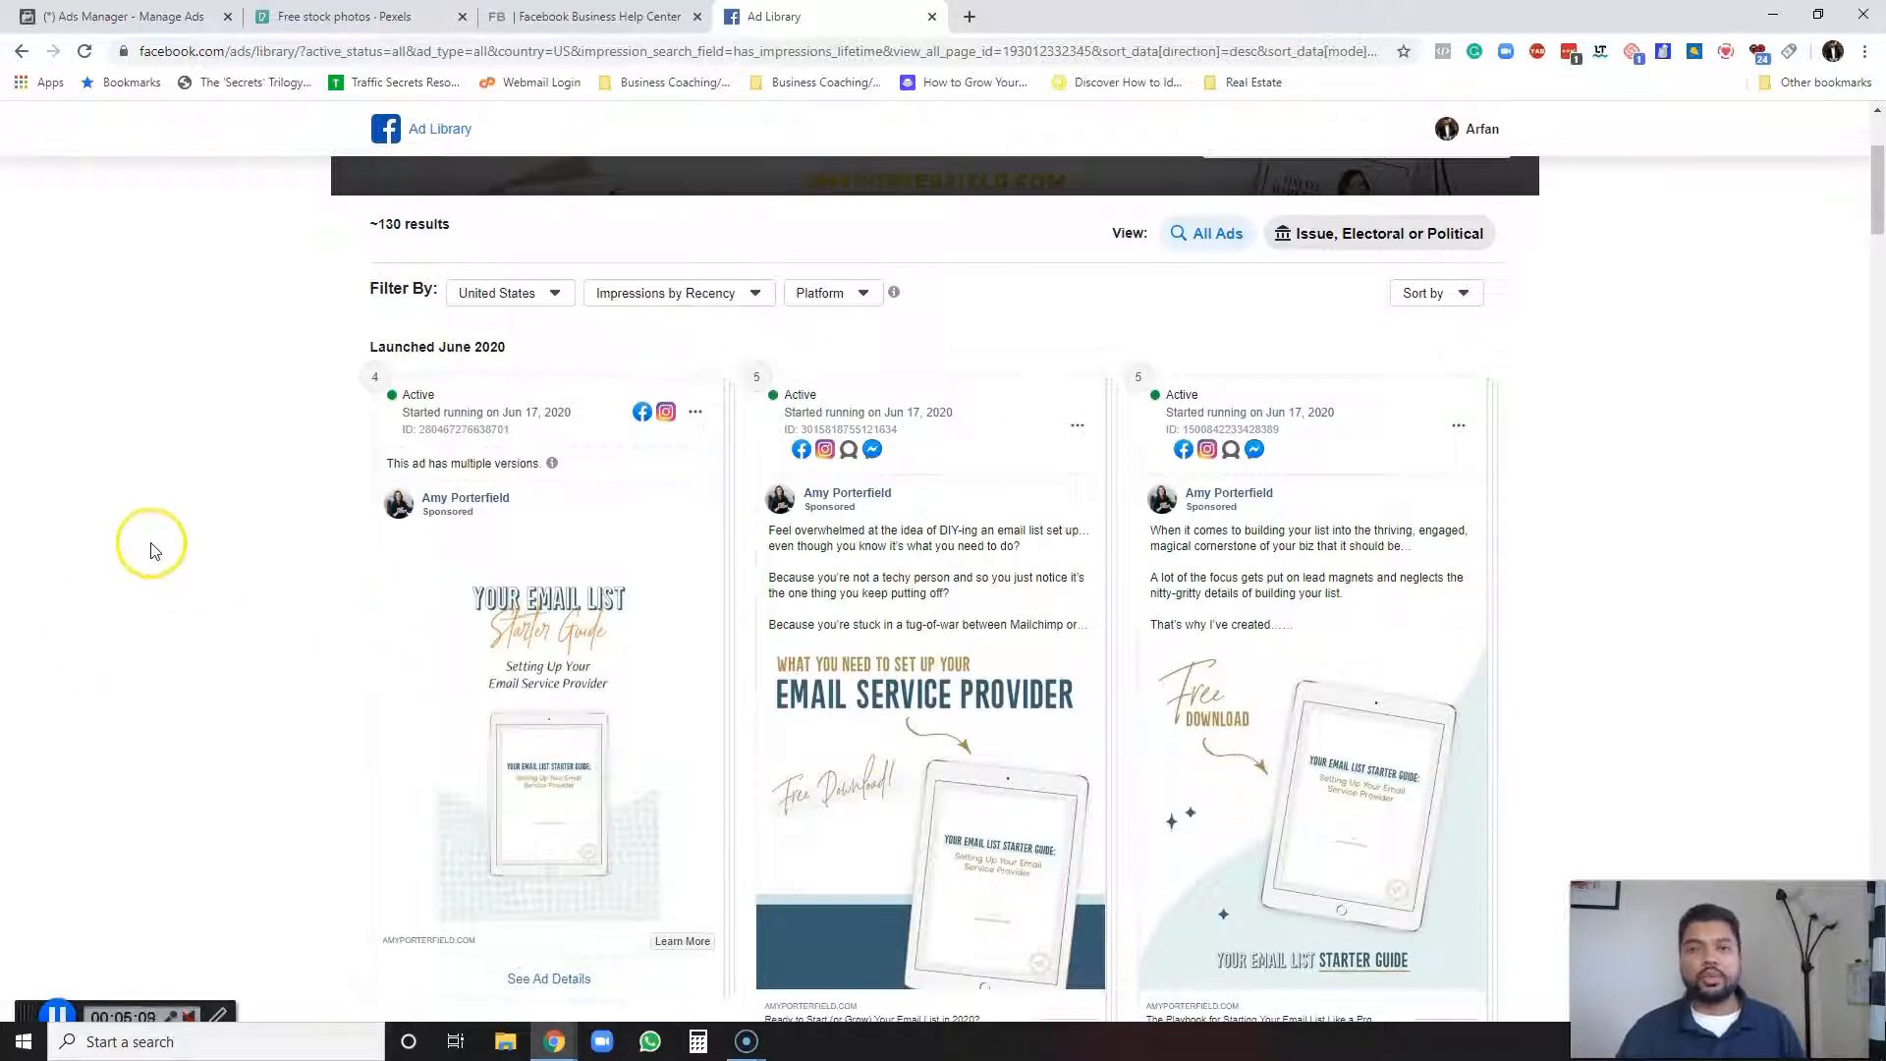
scroll(187, 472, "down", 4)
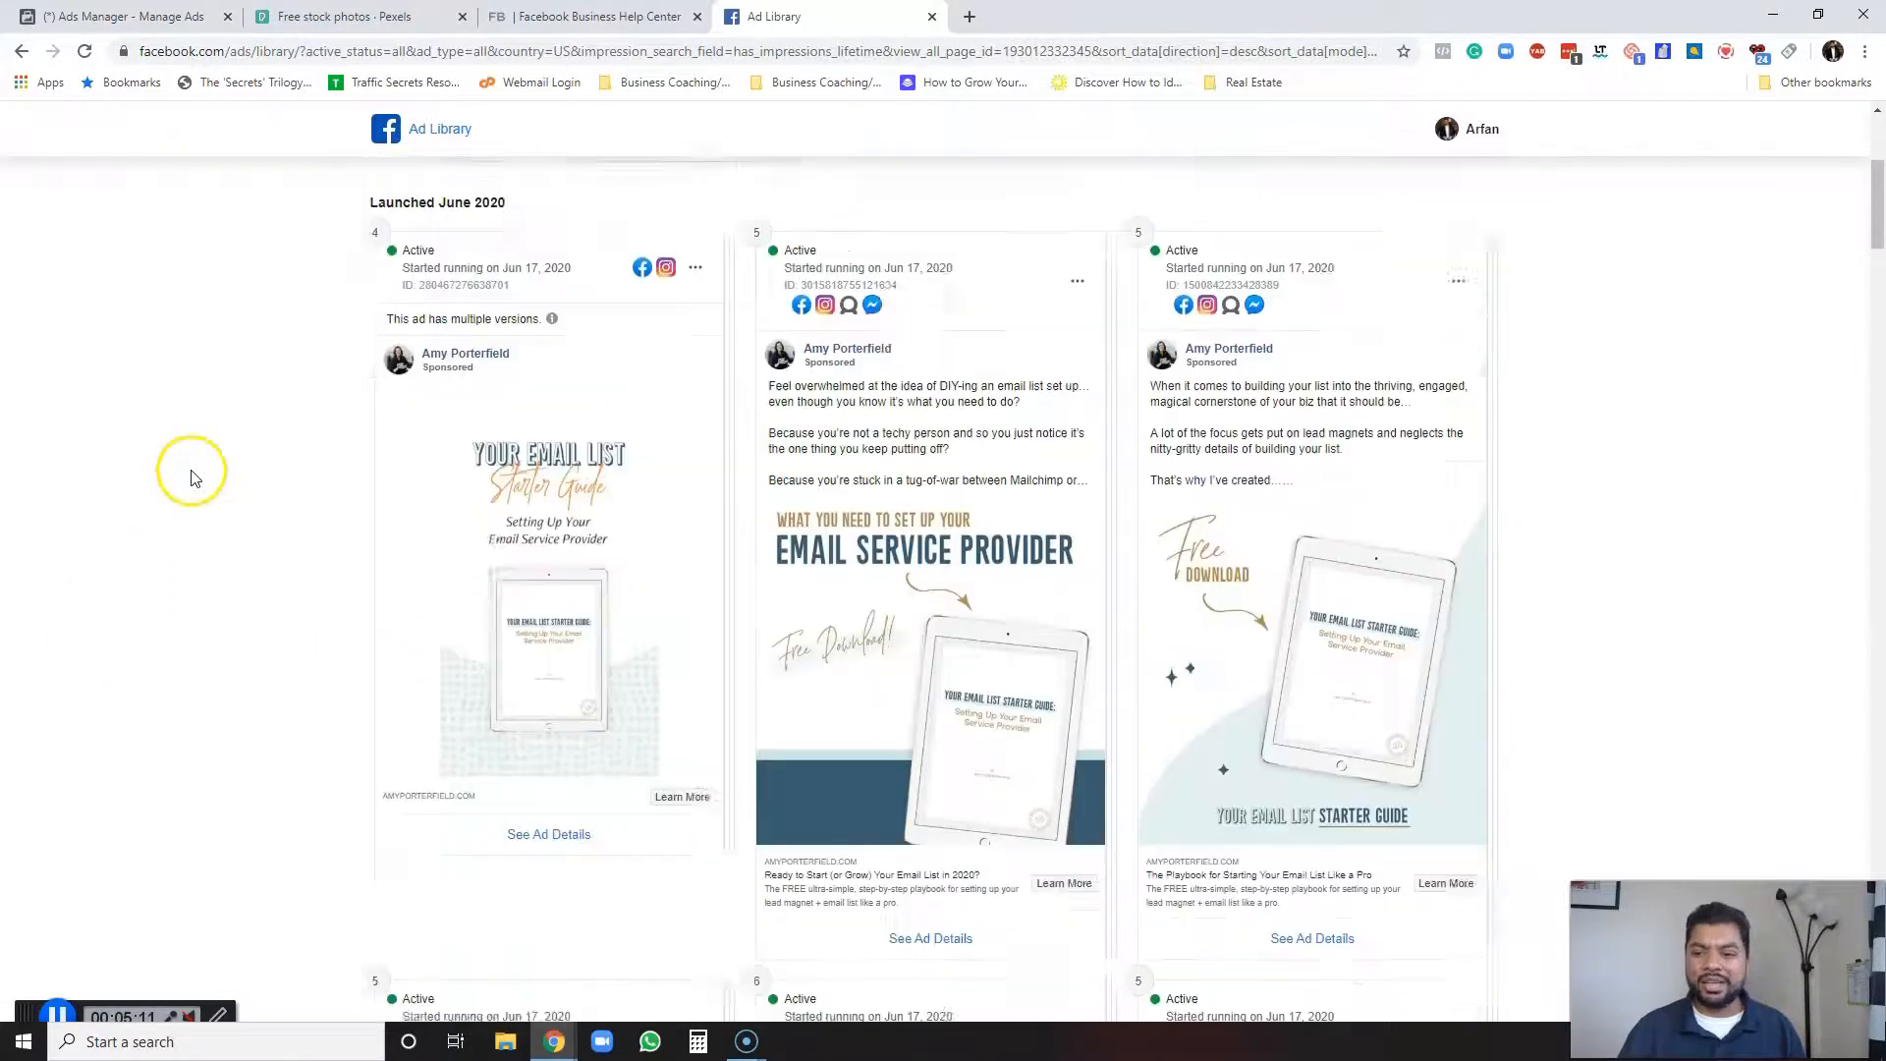
scroll(186, 462, "up", 2)
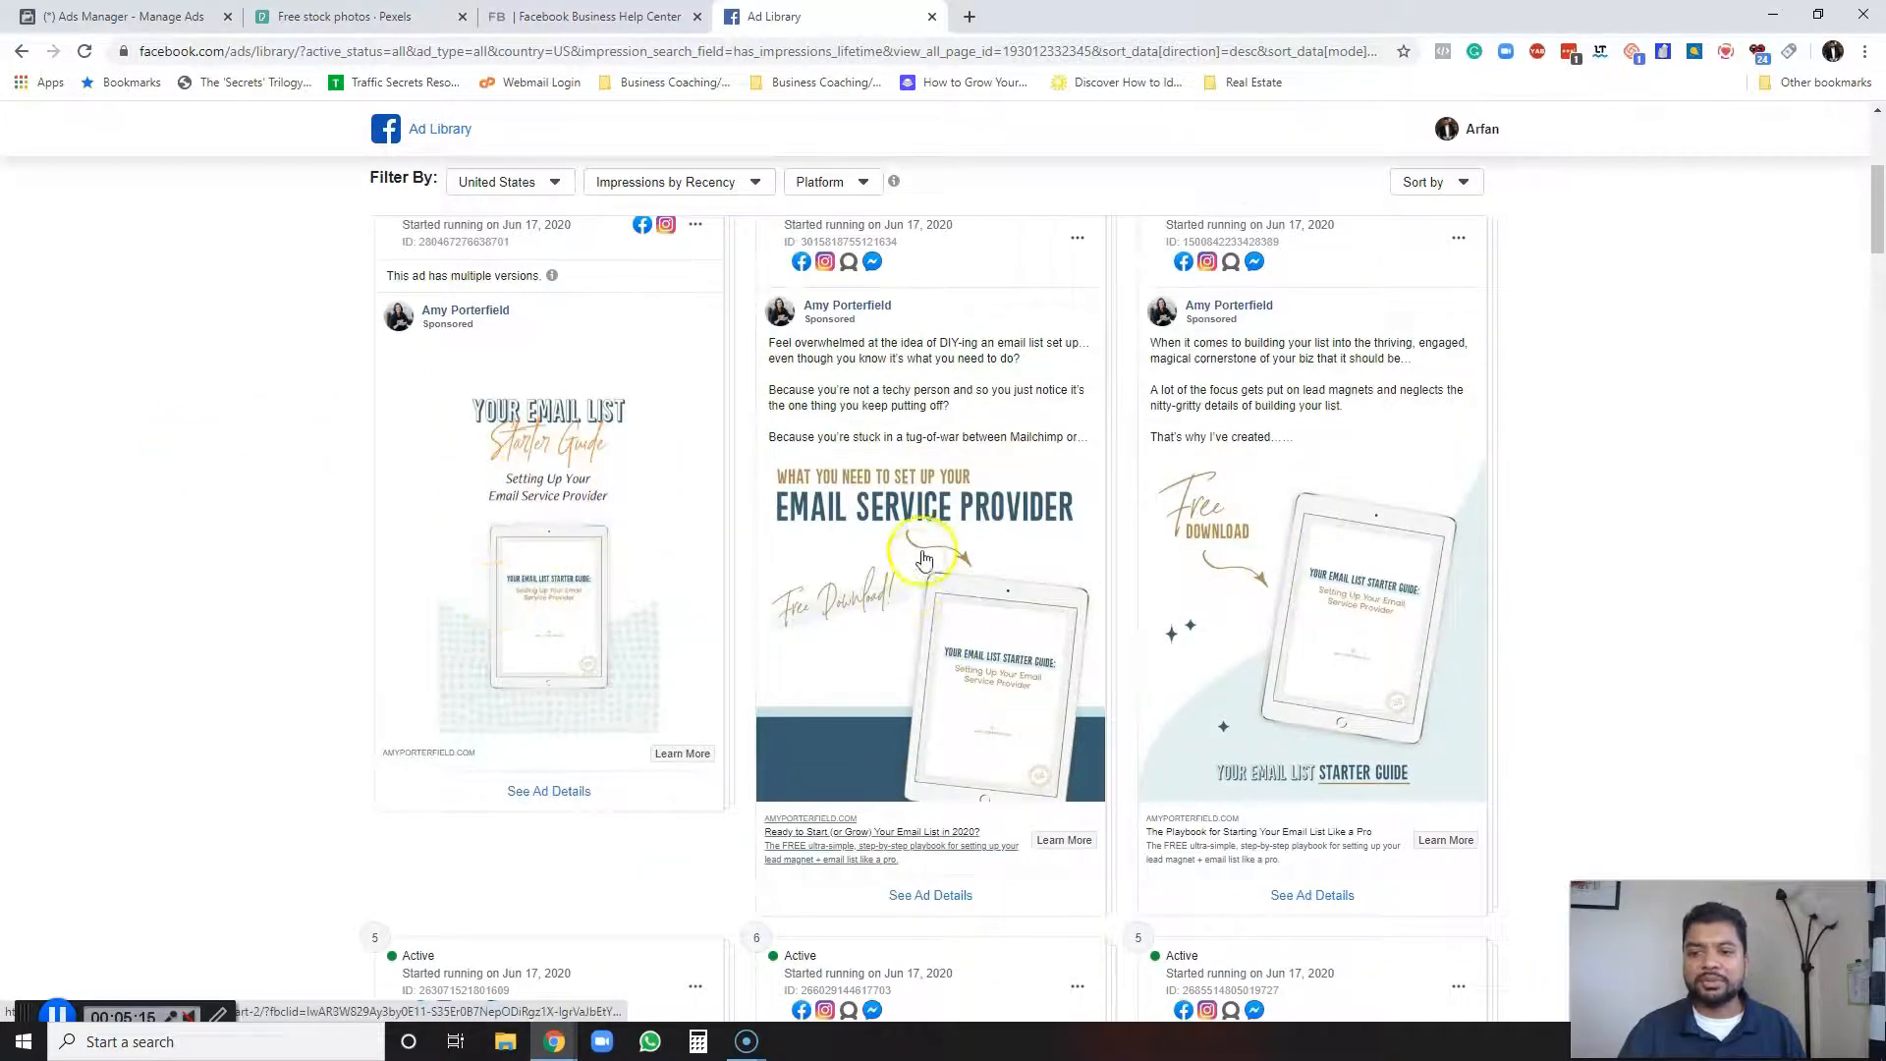
scroll(399, 579, "down", 8)
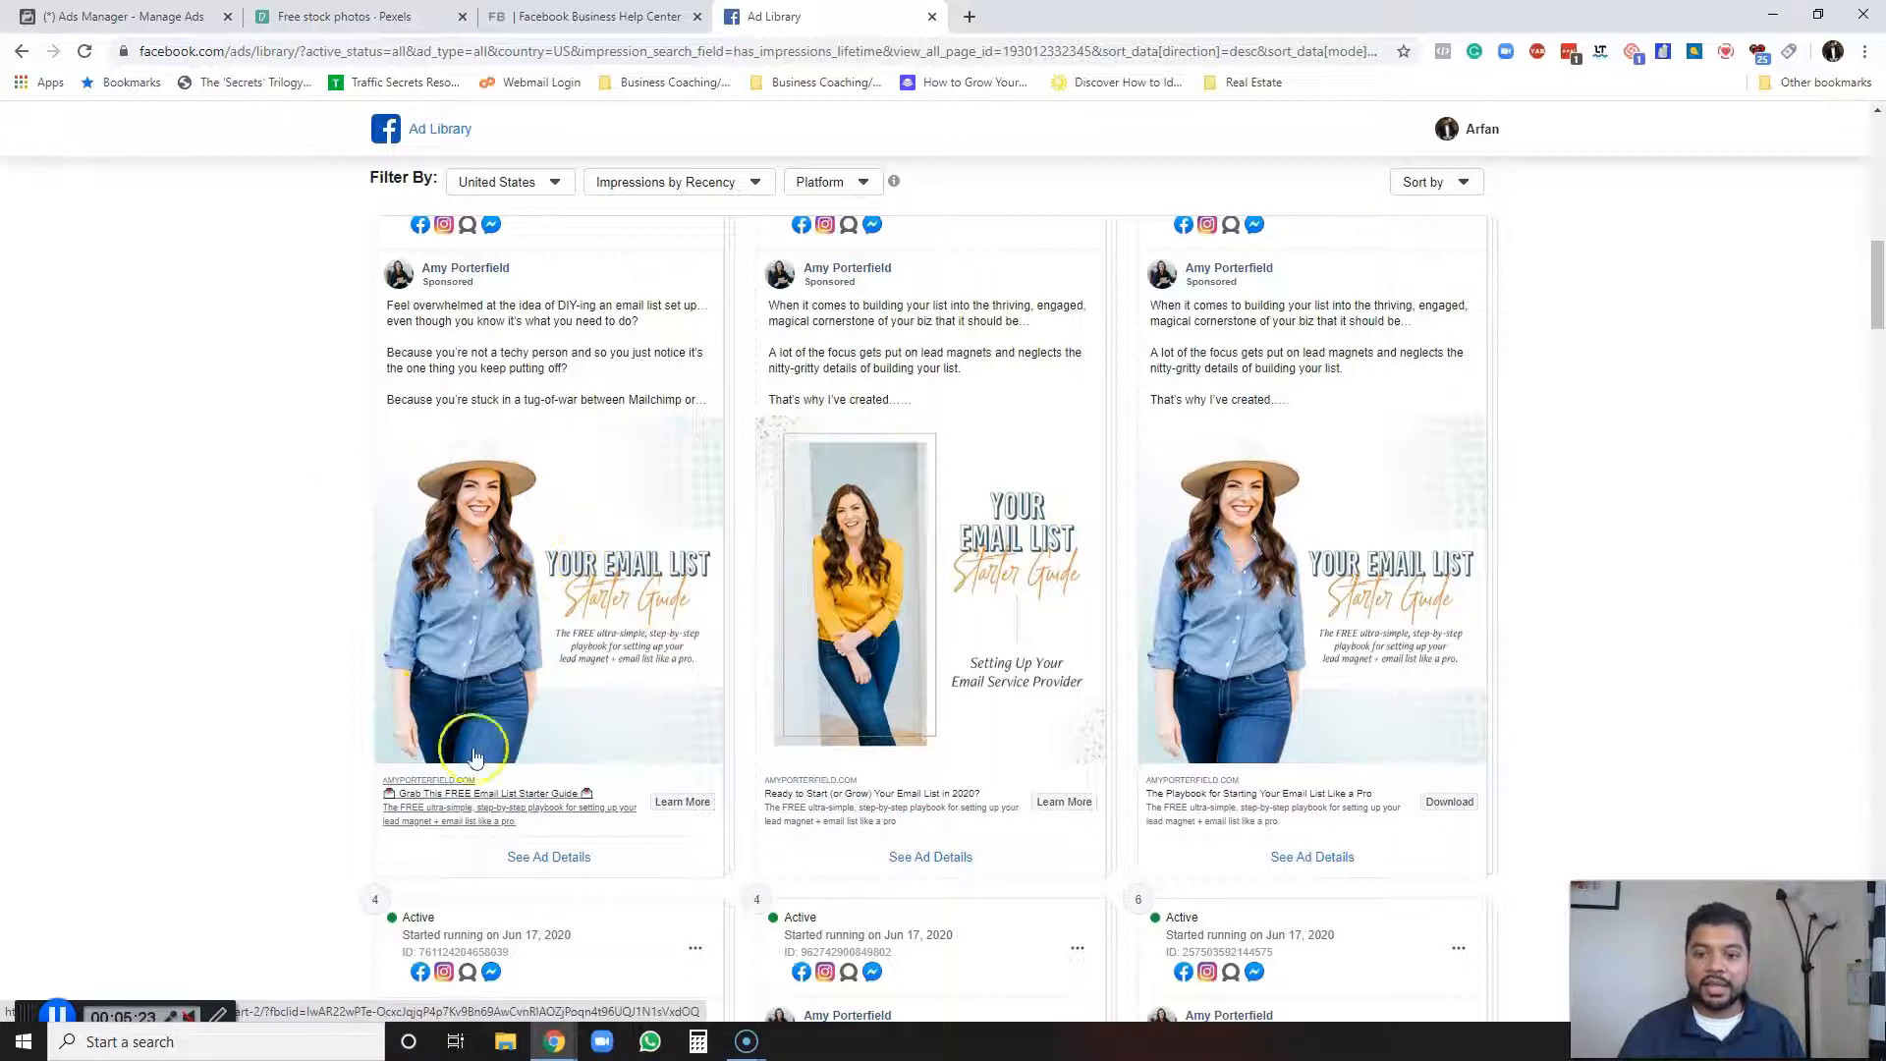
scroll(516, 570, "down", 7)
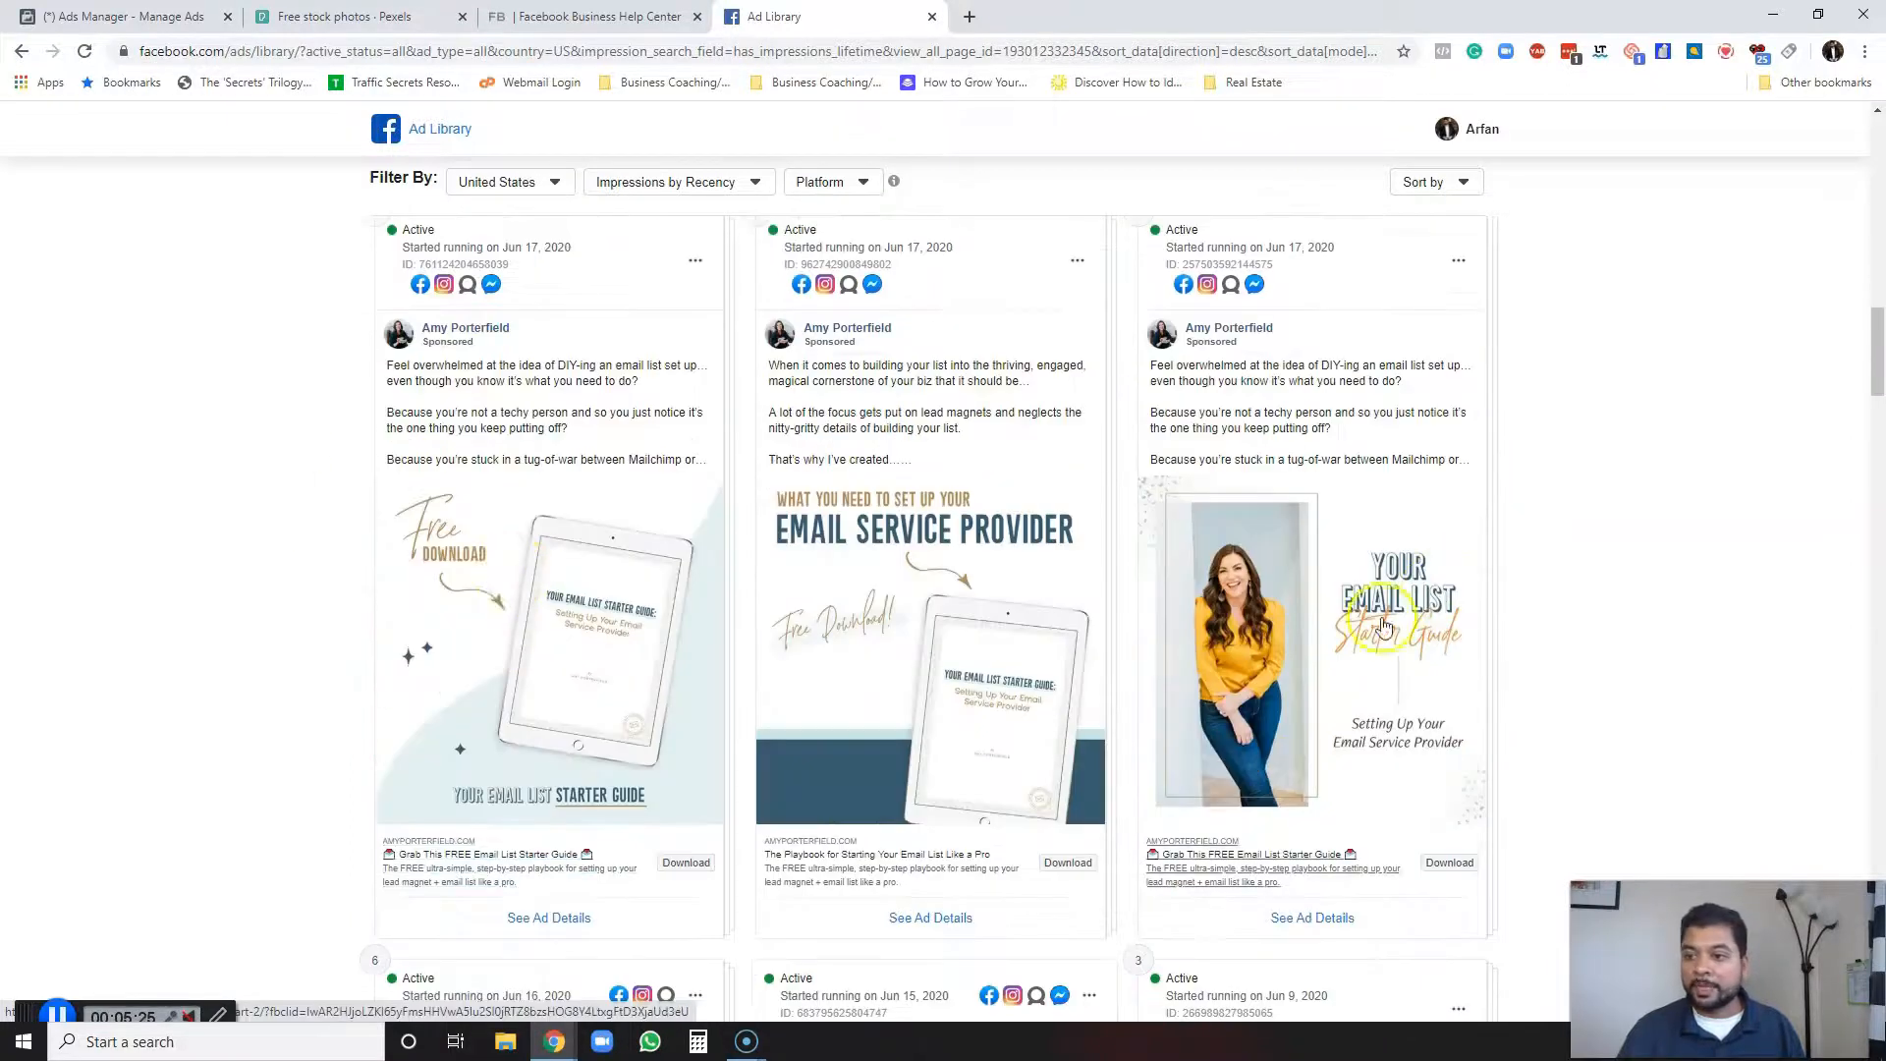
scroll(1235, 619, "down", 7)
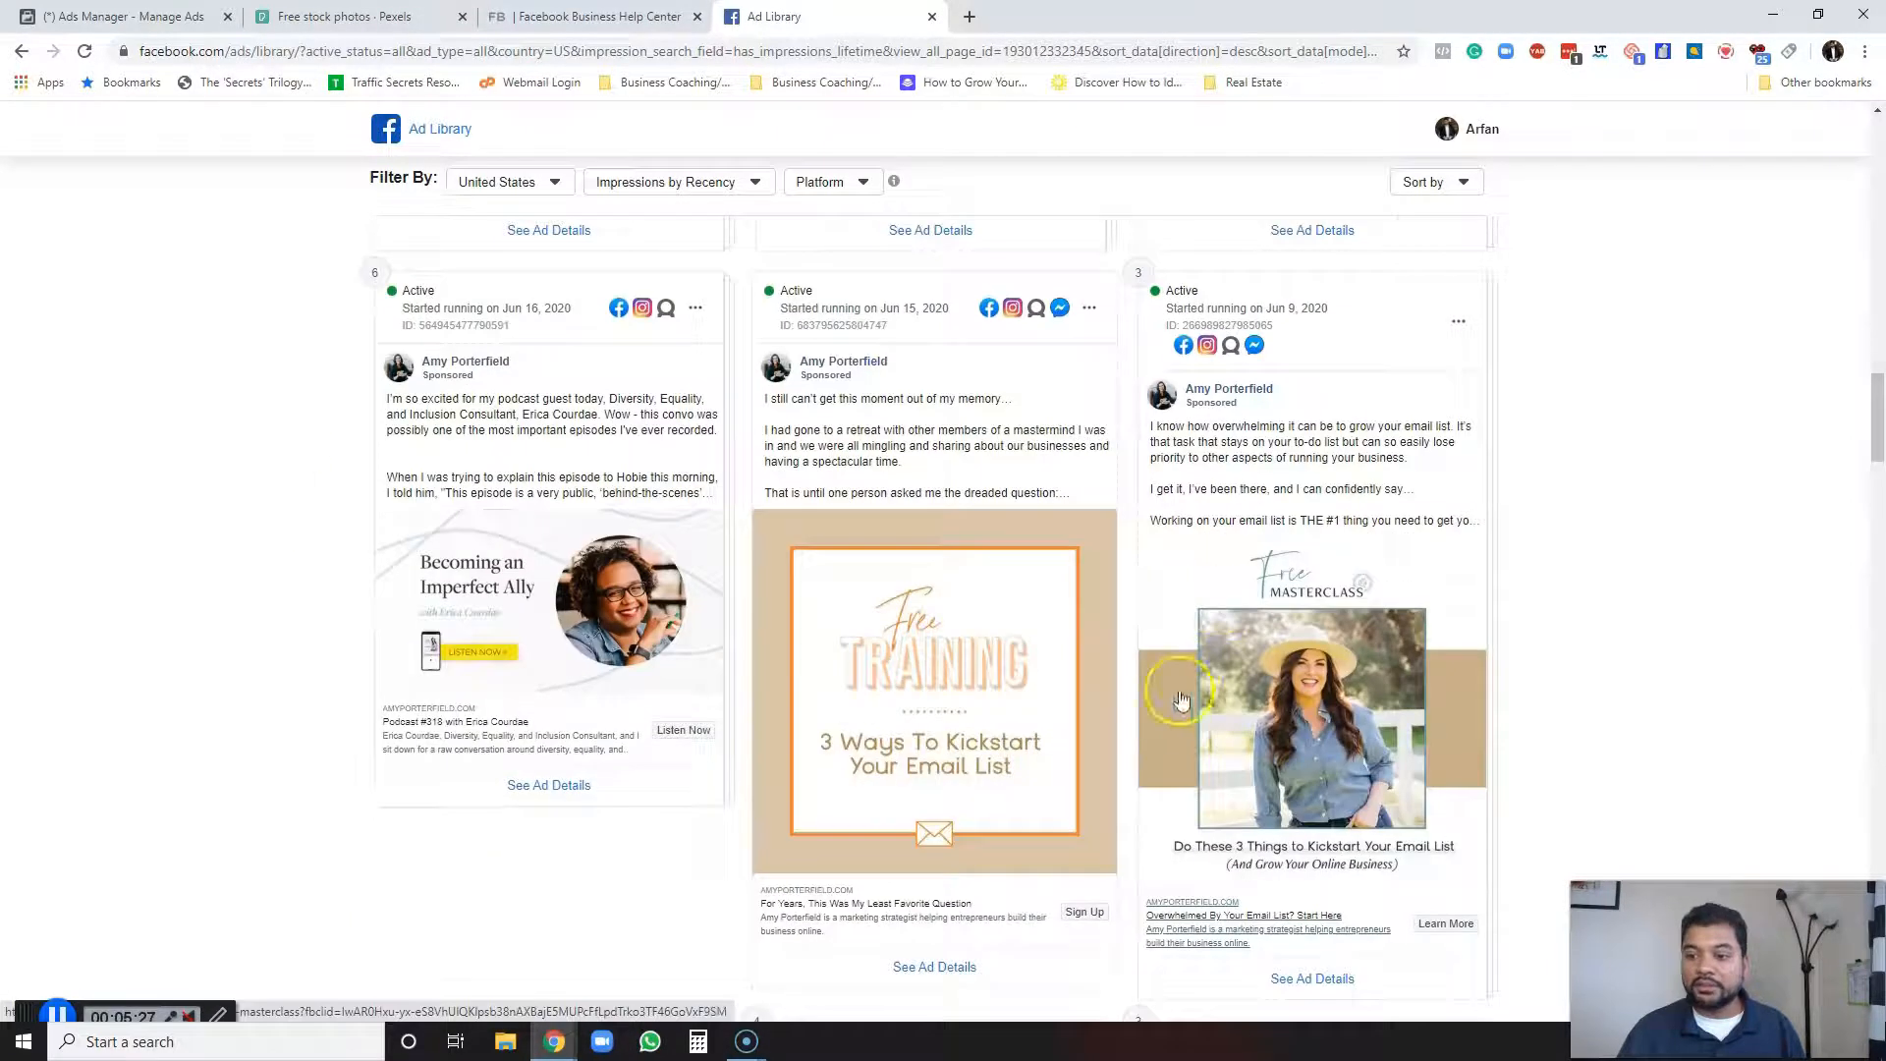
scroll(674, 761, "down", 7)
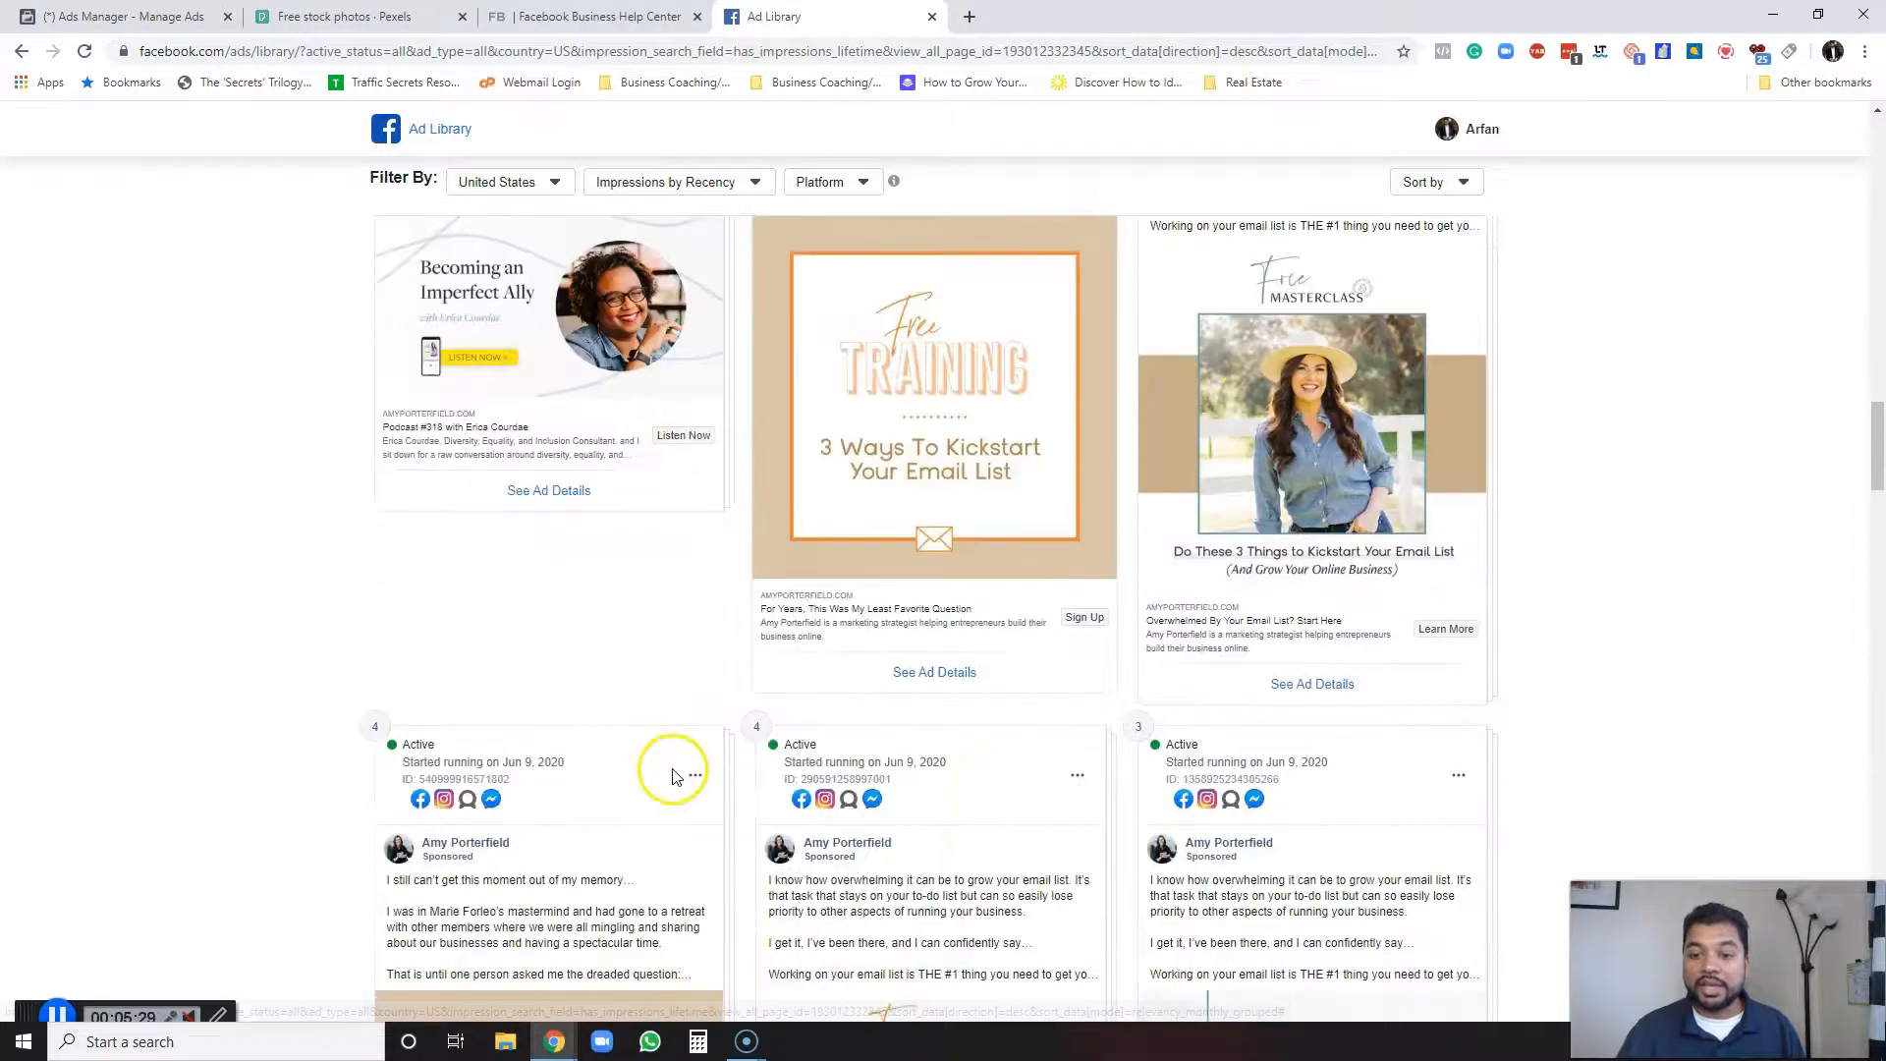
scroll(665, 788, "down", 2)
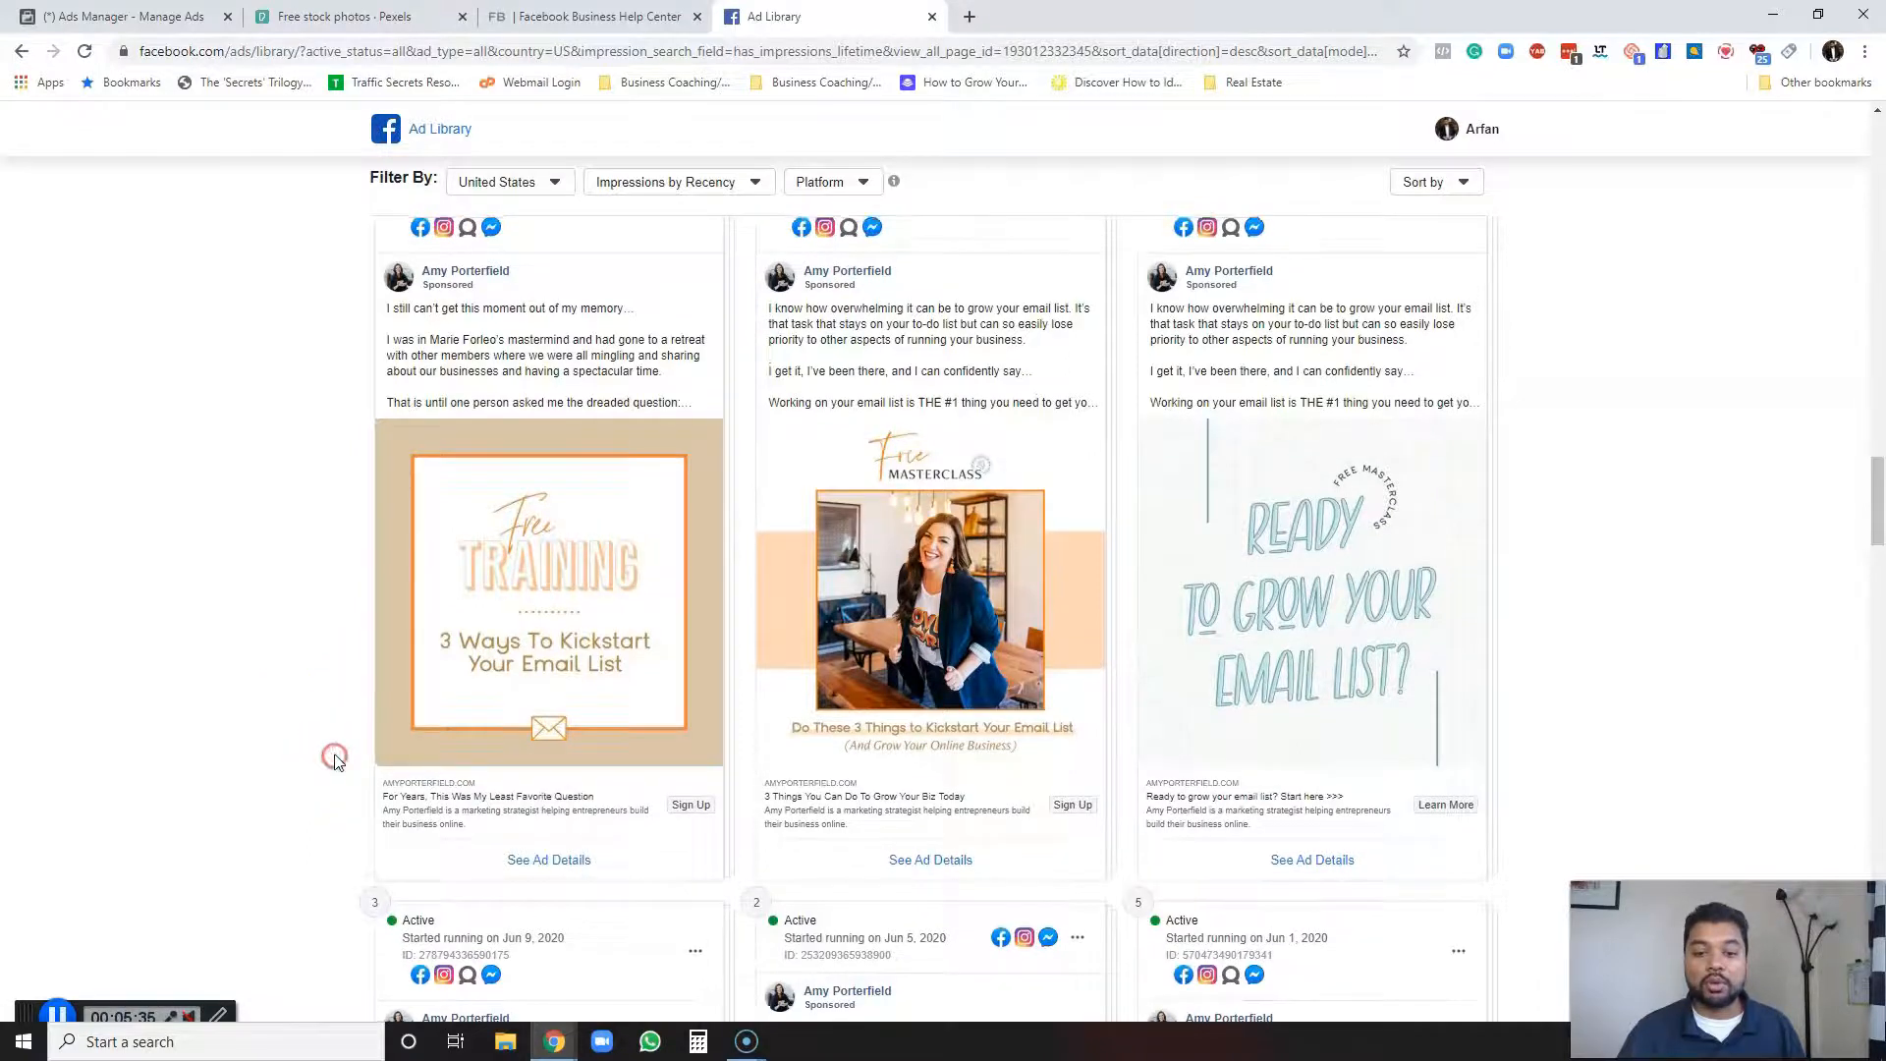
scroll(334, 766, "down", 5)
scroll(337, 743, "down", 2)
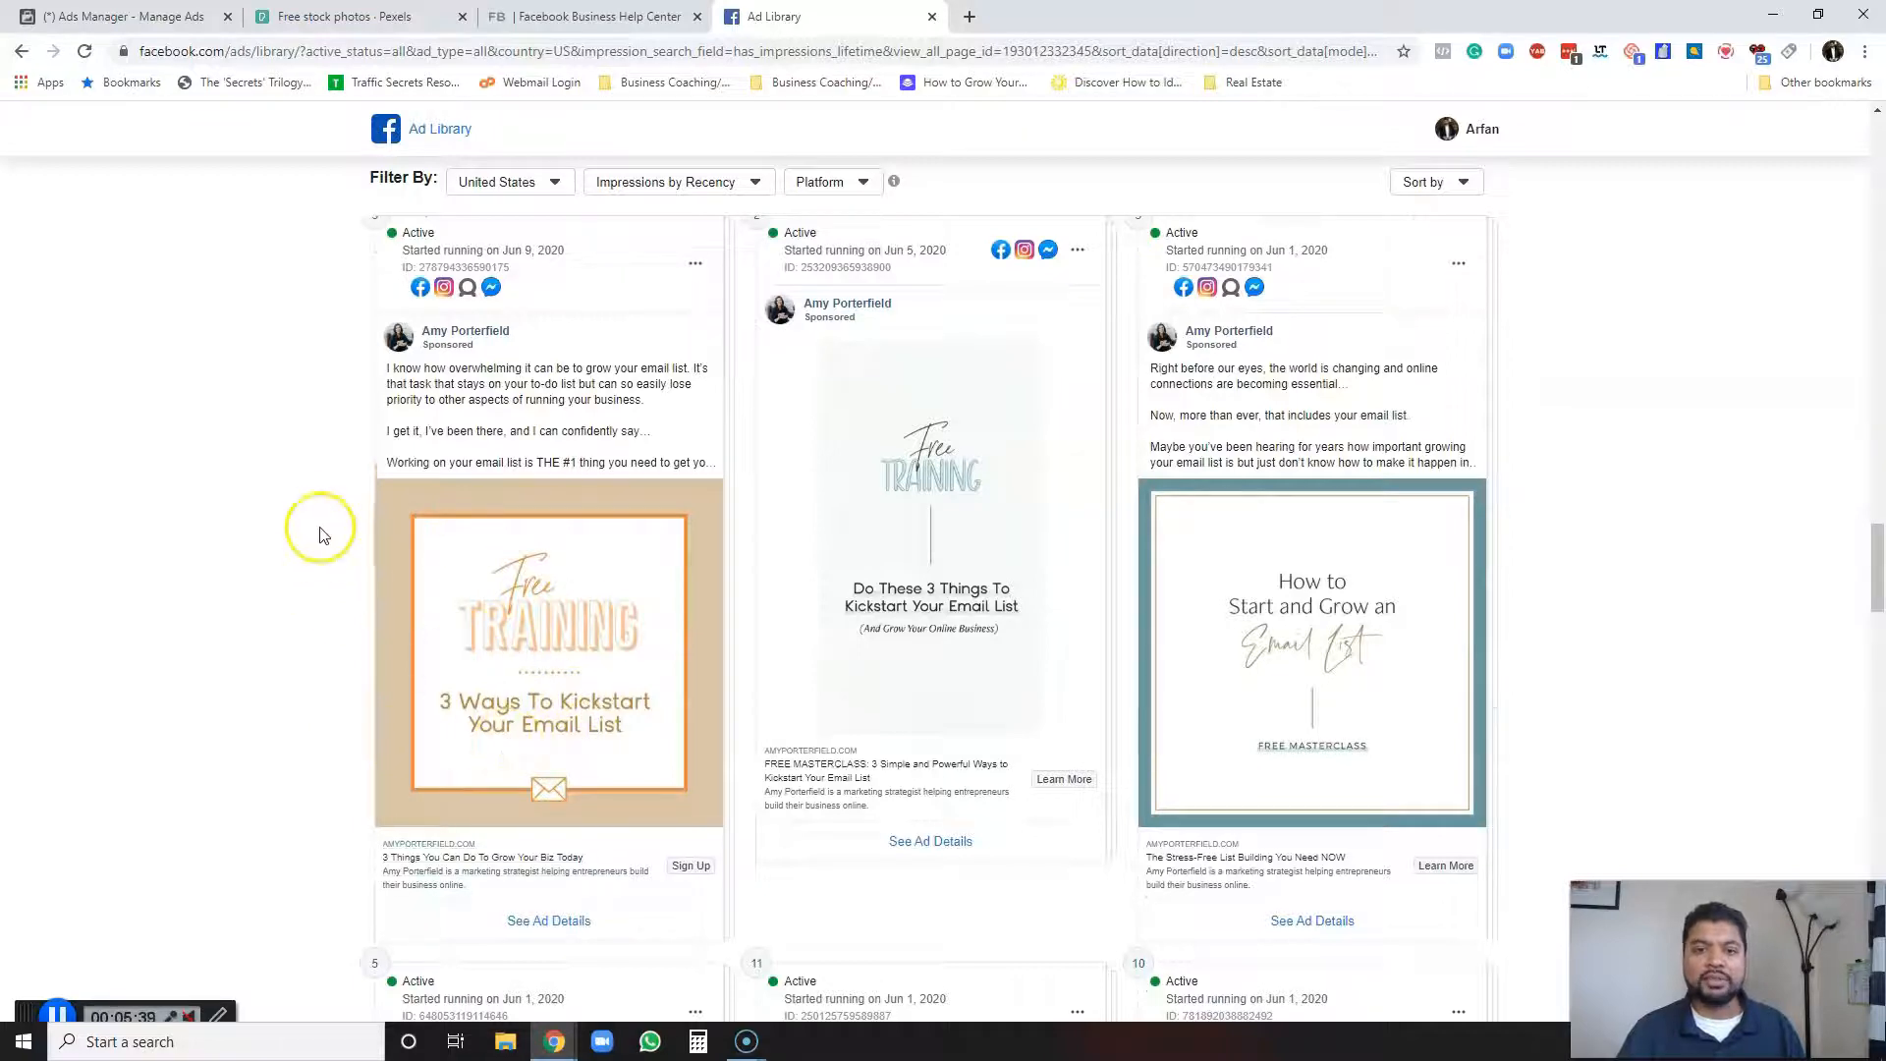
scroll(297, 444, "up", 20)
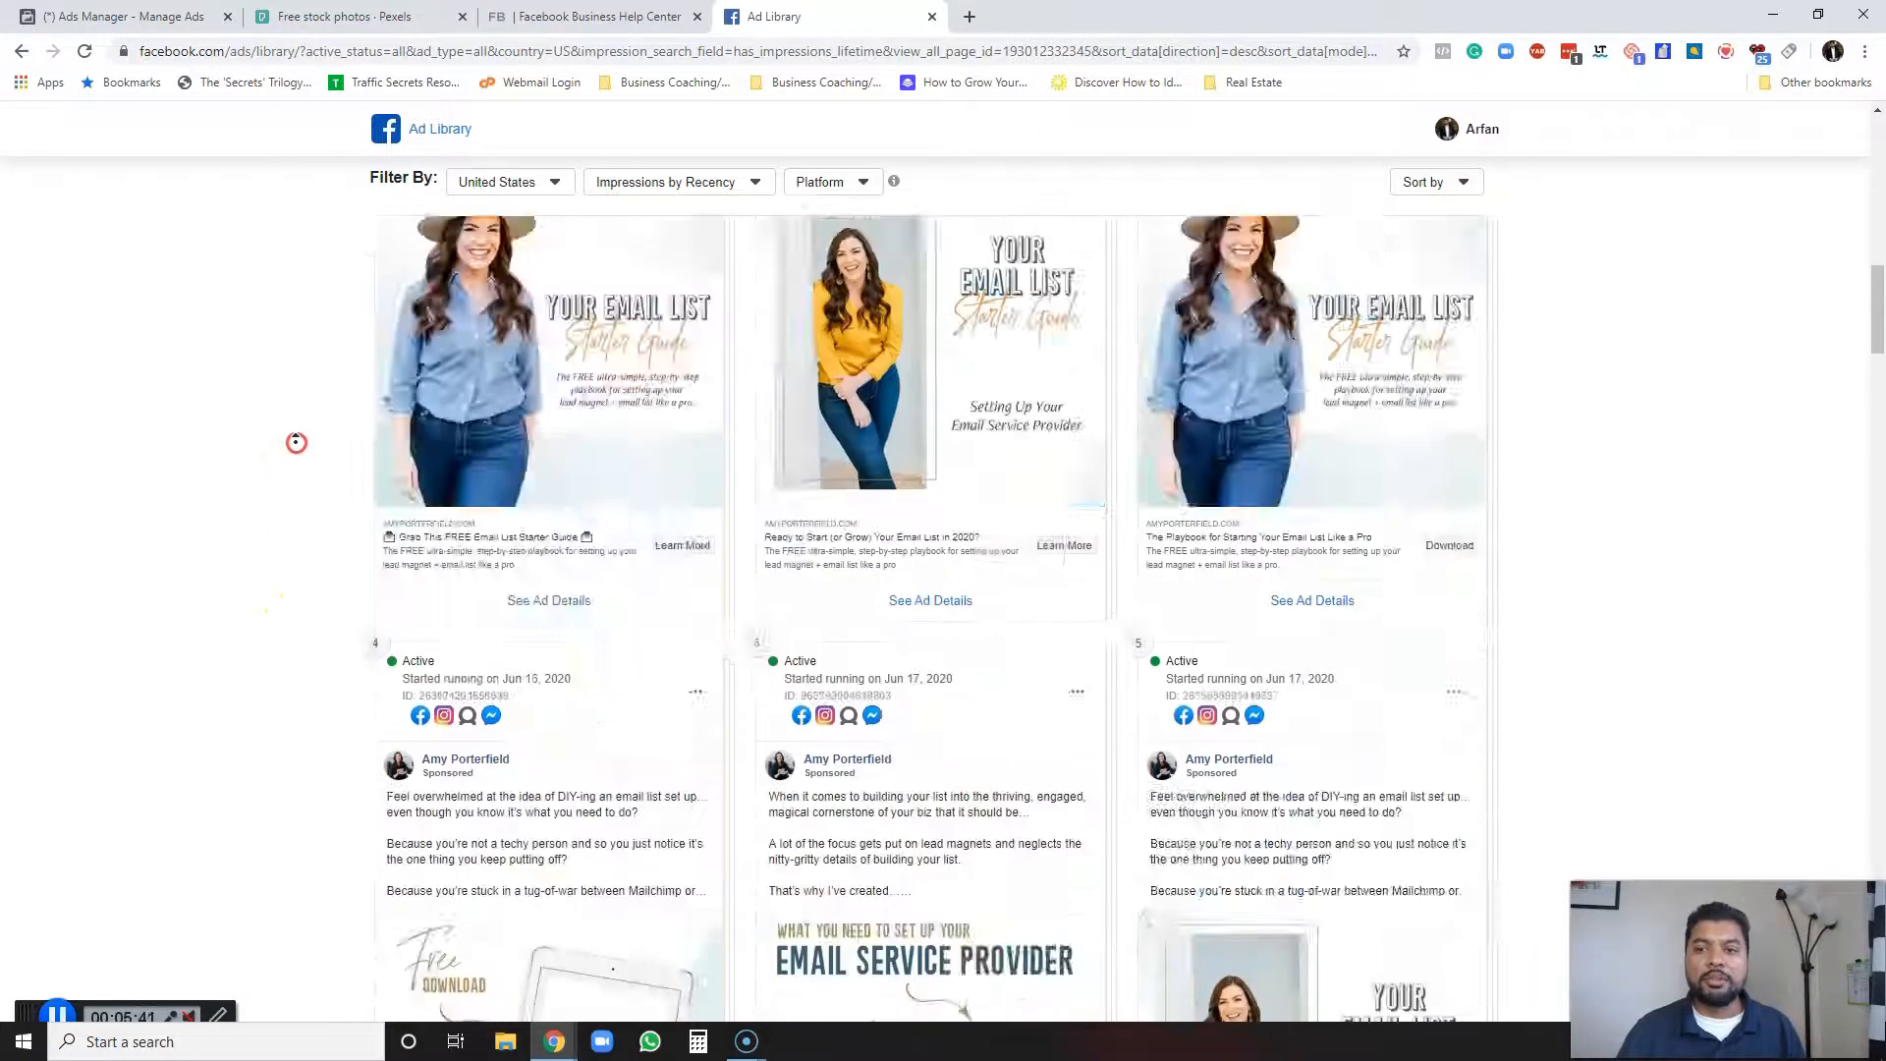
scroll(371, 417, "up", 6)
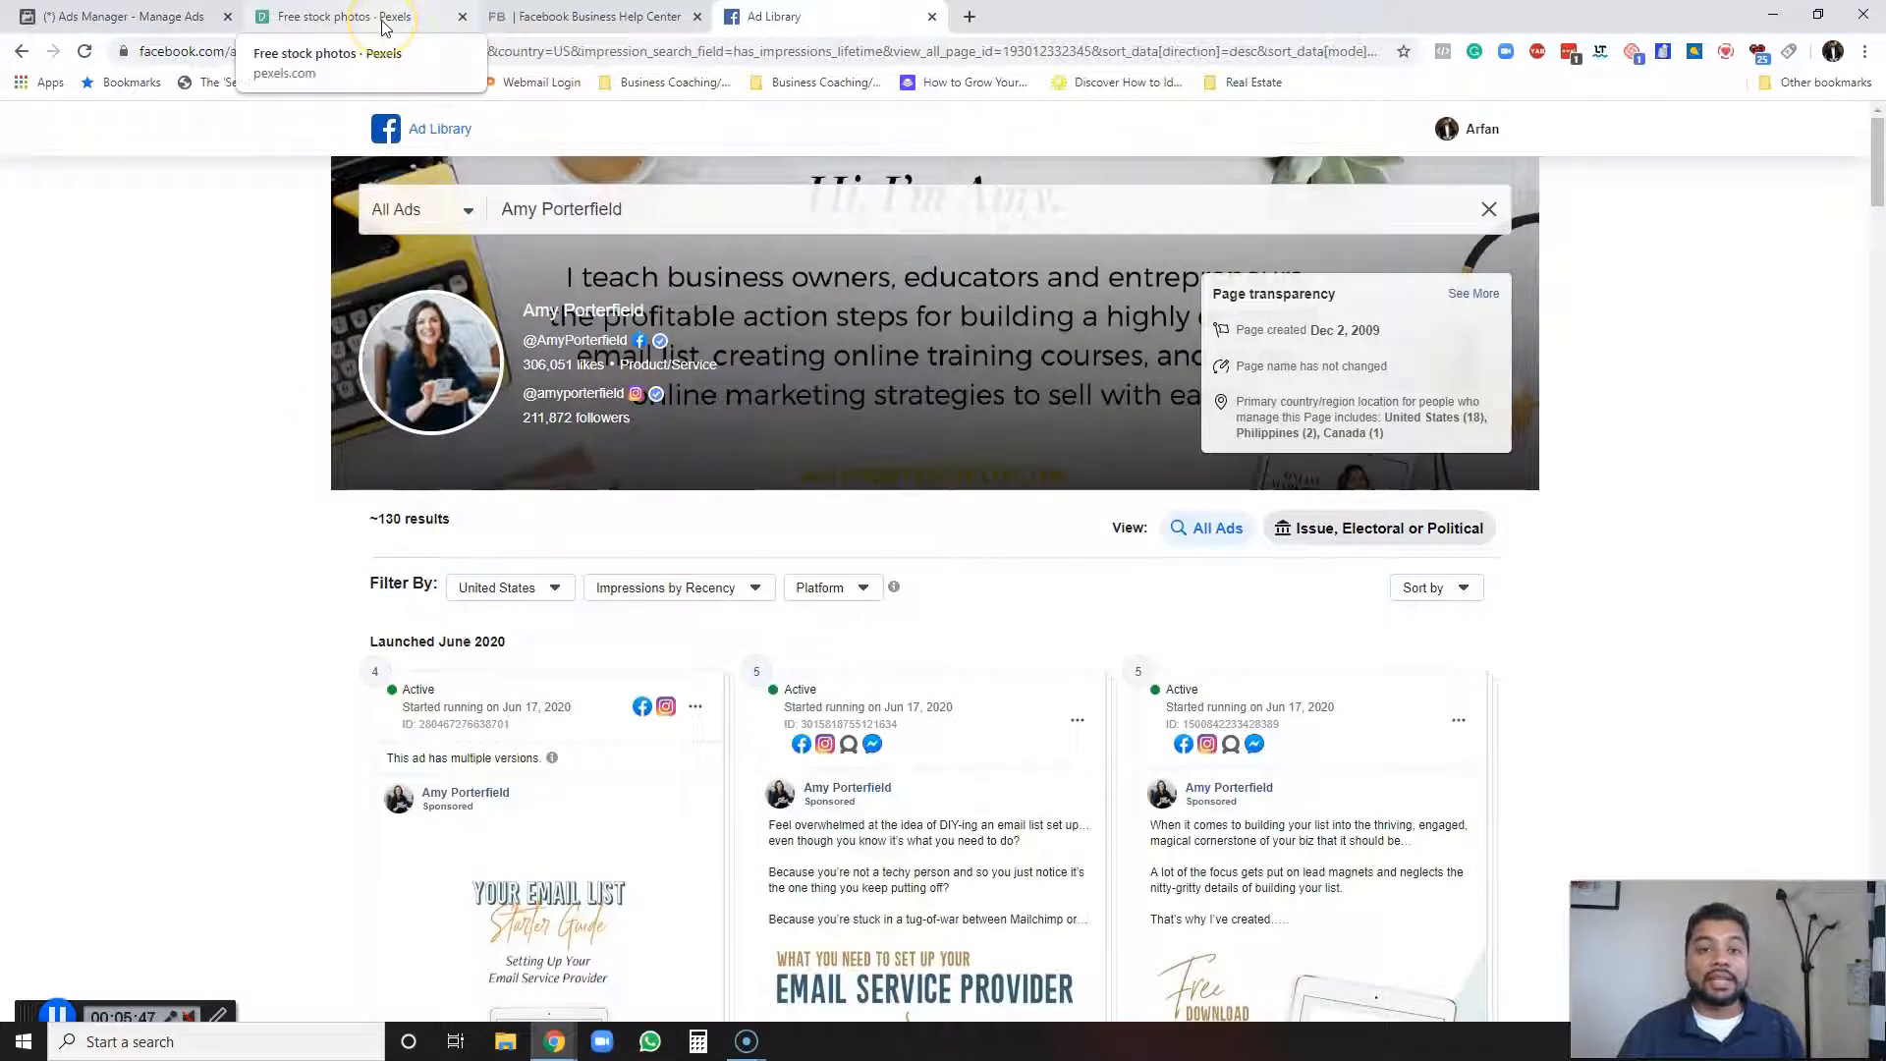
Switch to the Pexels tab and search its free stock photos for laptop.
left_click(352, 17)
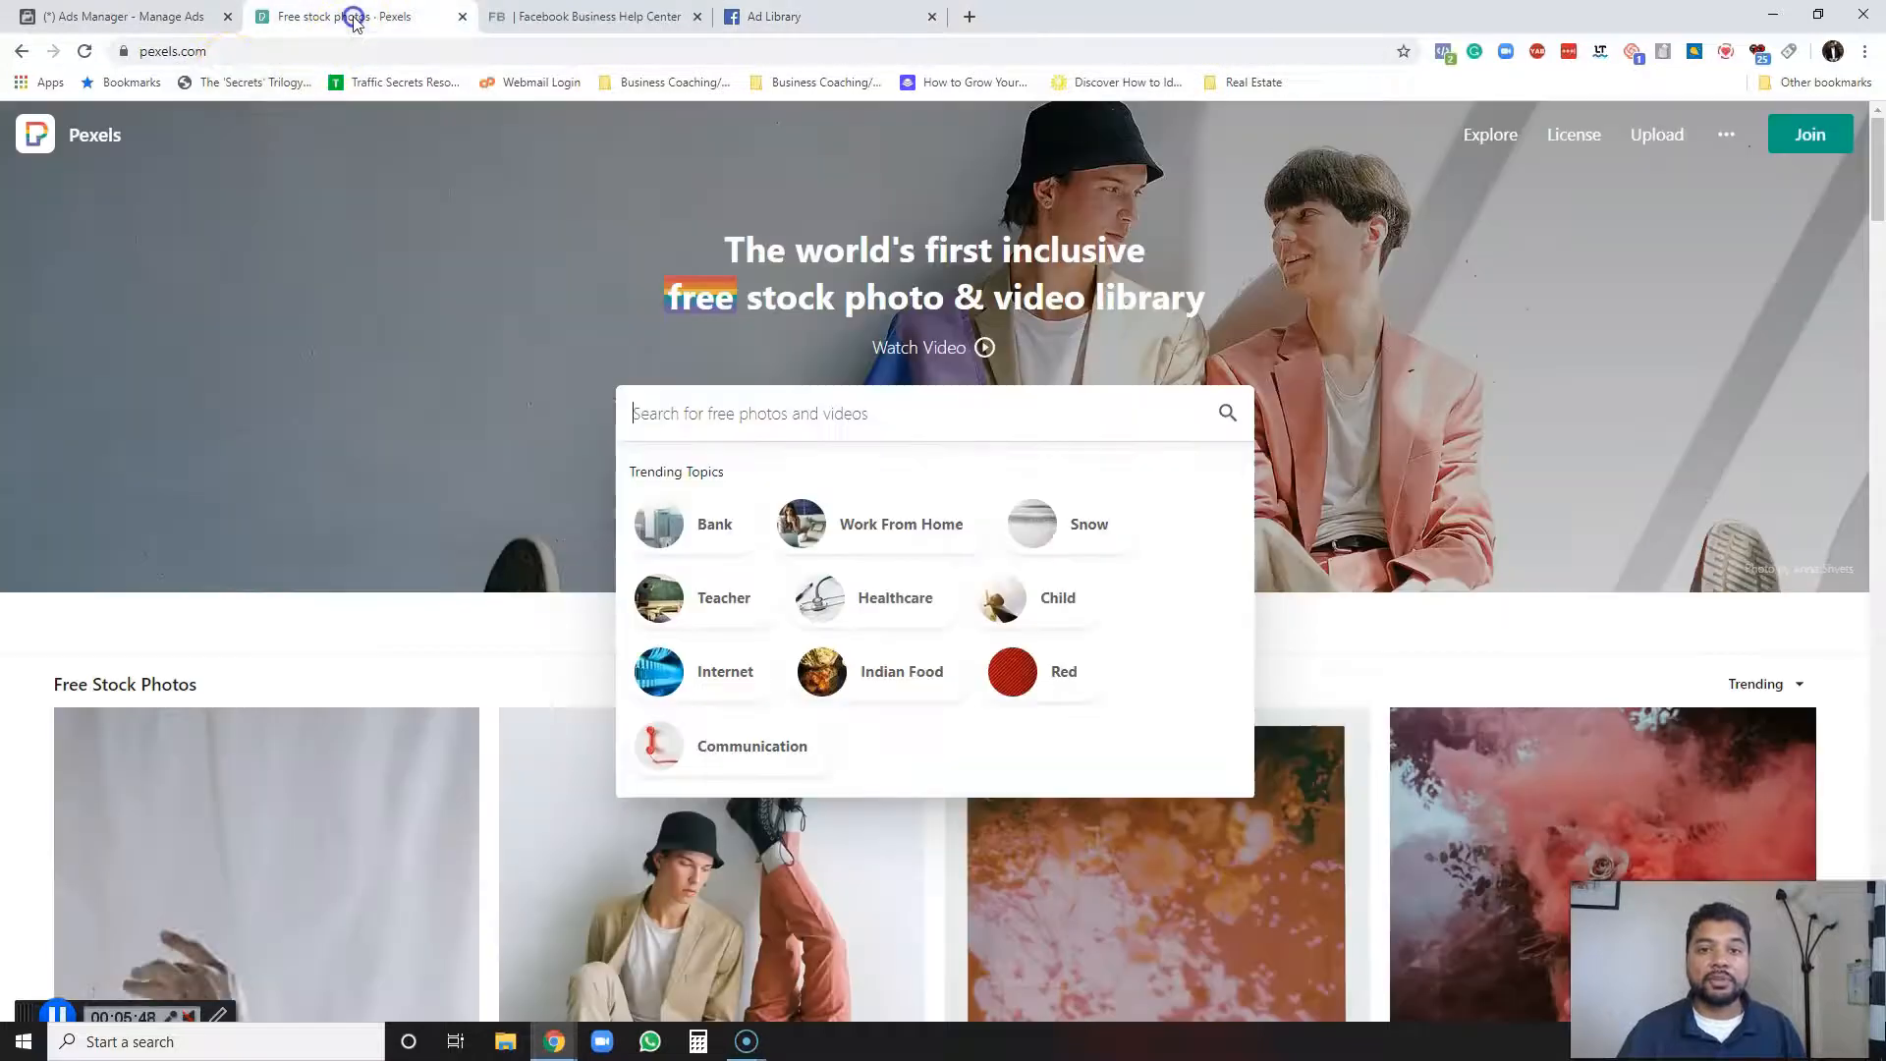
left_click(211, 51)
left_click(750, 416)
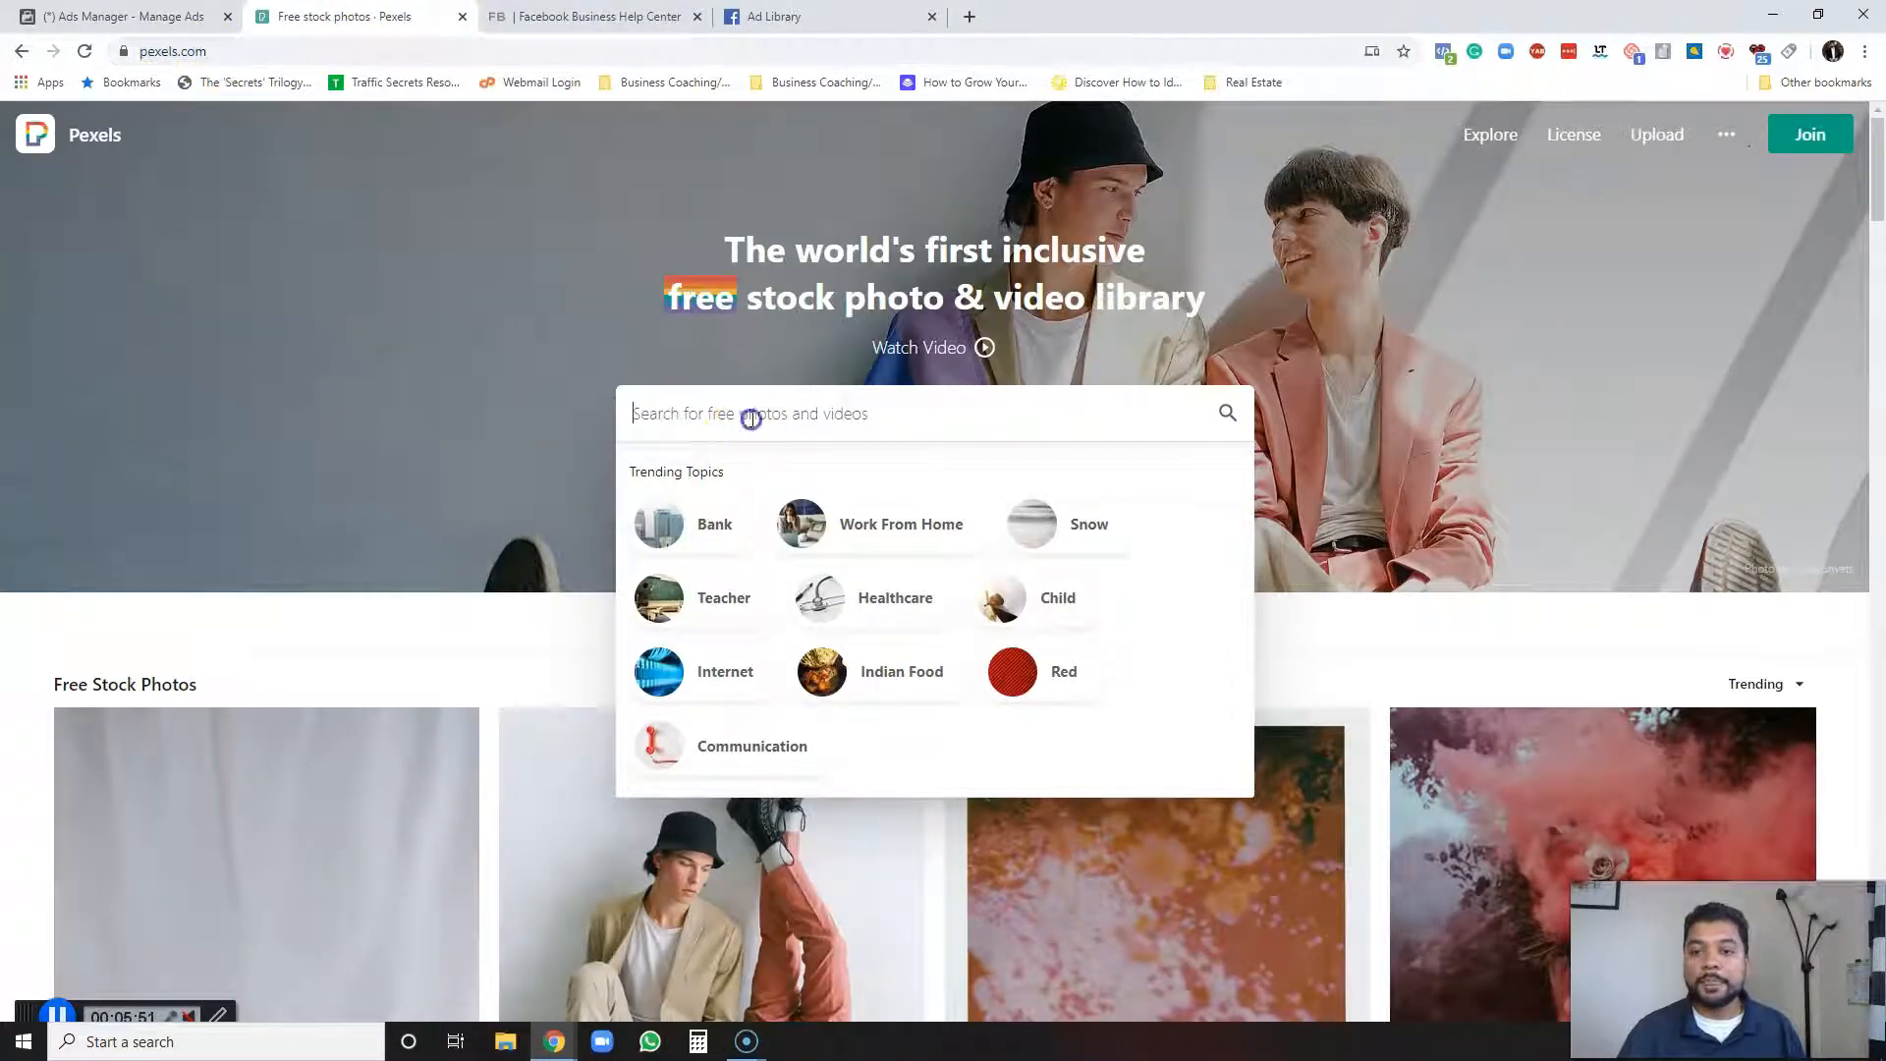
type("lat")
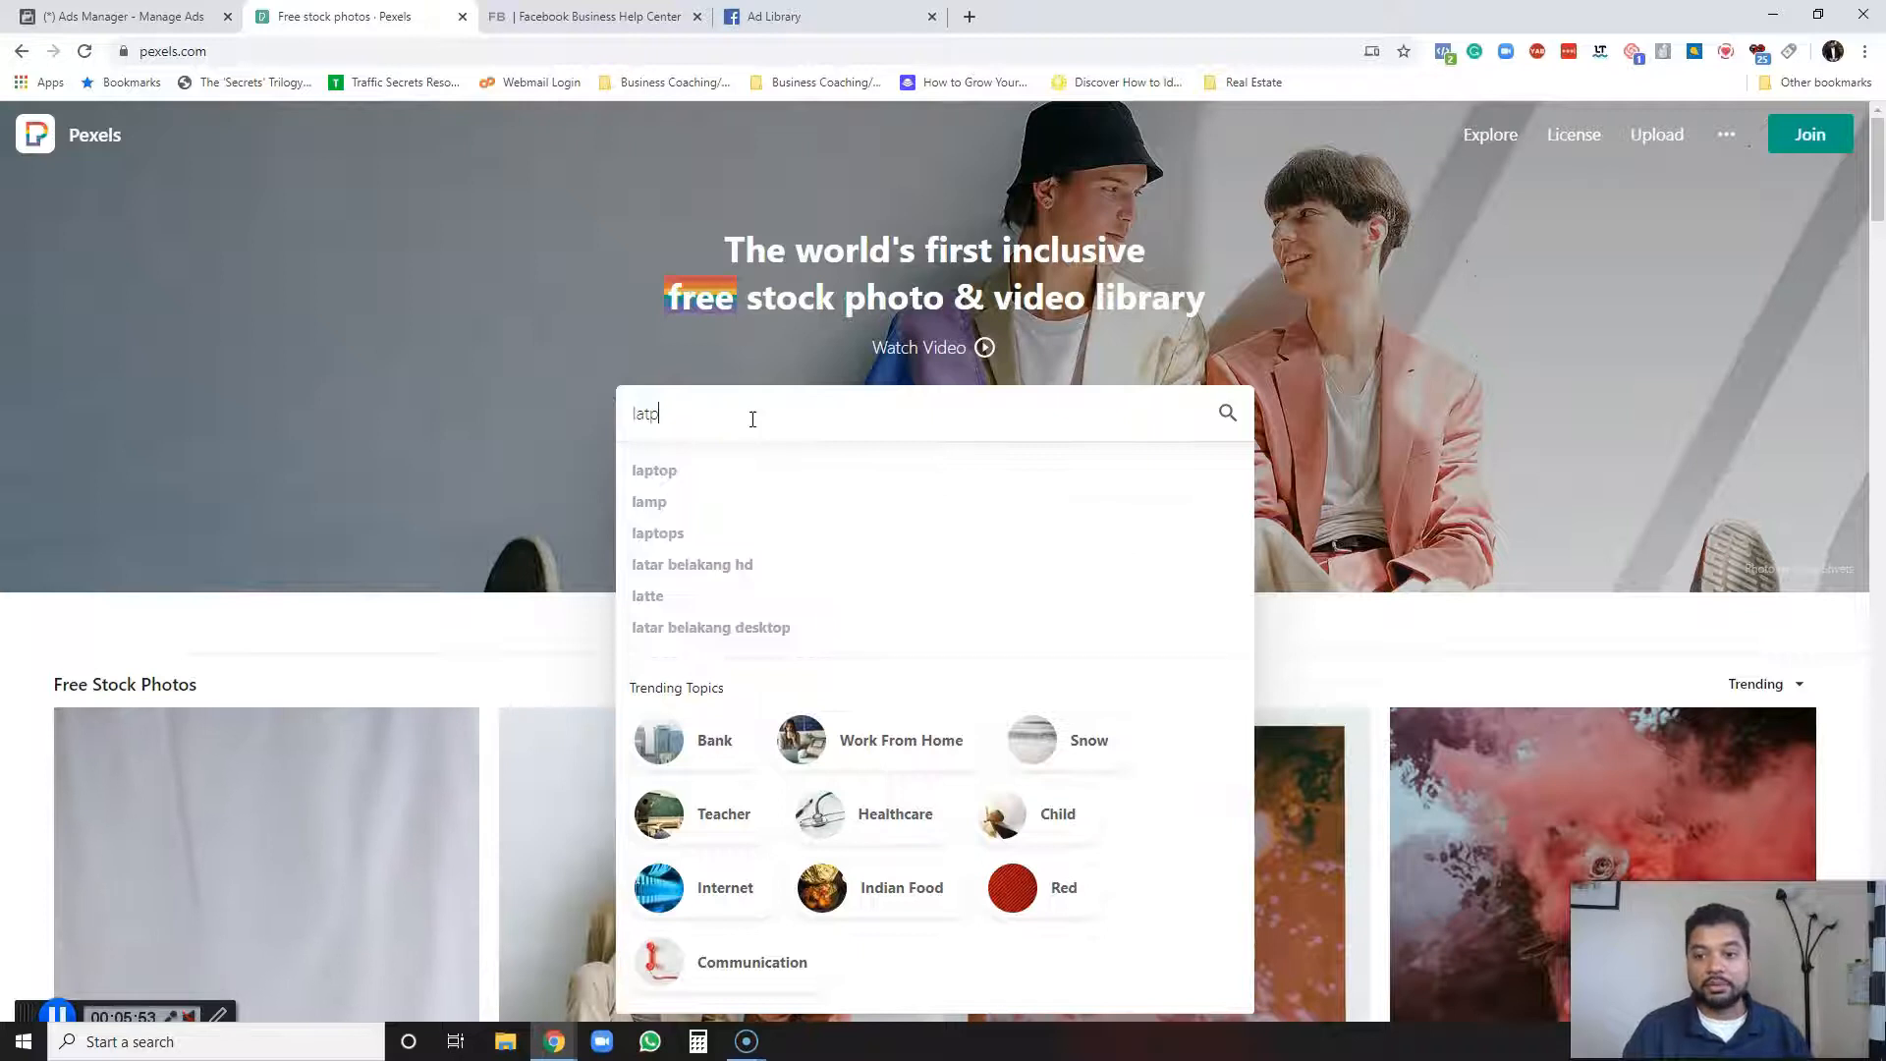
key("BackSpace")
type("ptop")
key("Return")
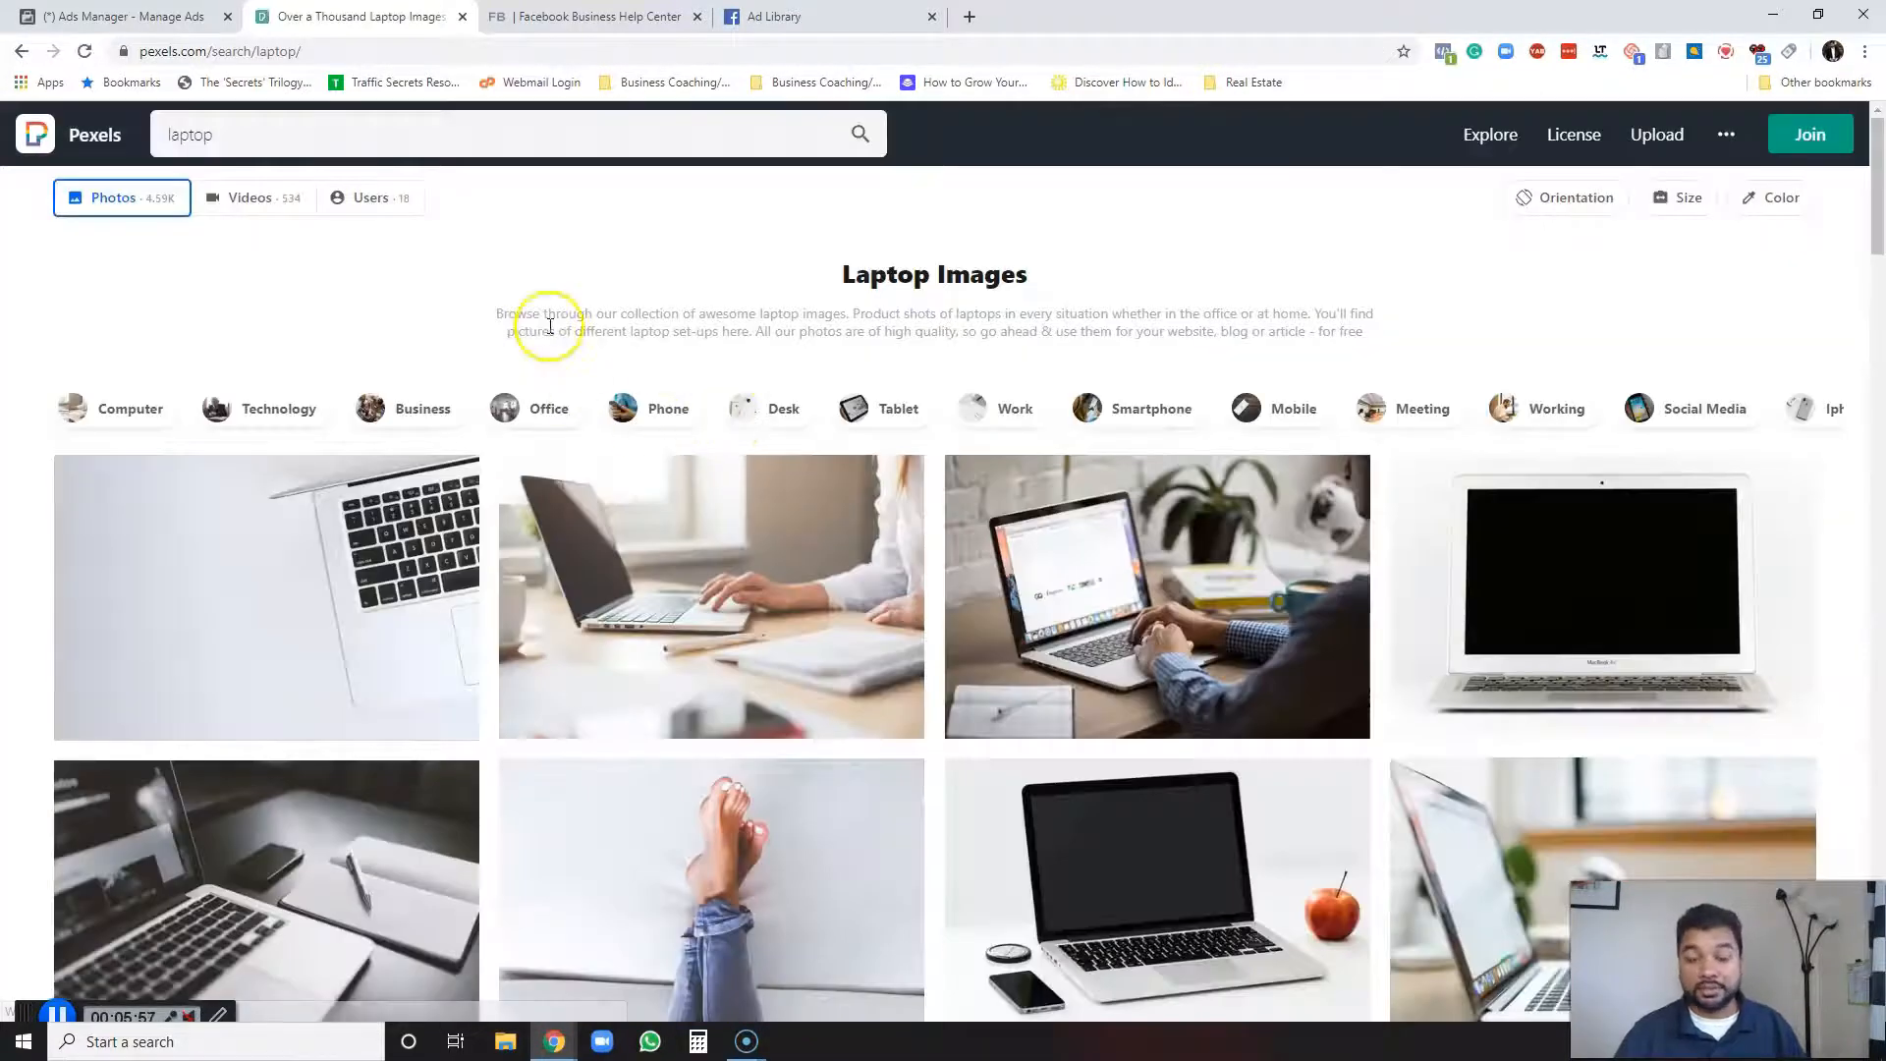
Preview the gray laptop computer photo from the laptop results and close it.
scroll(462, 432, "down", 2)
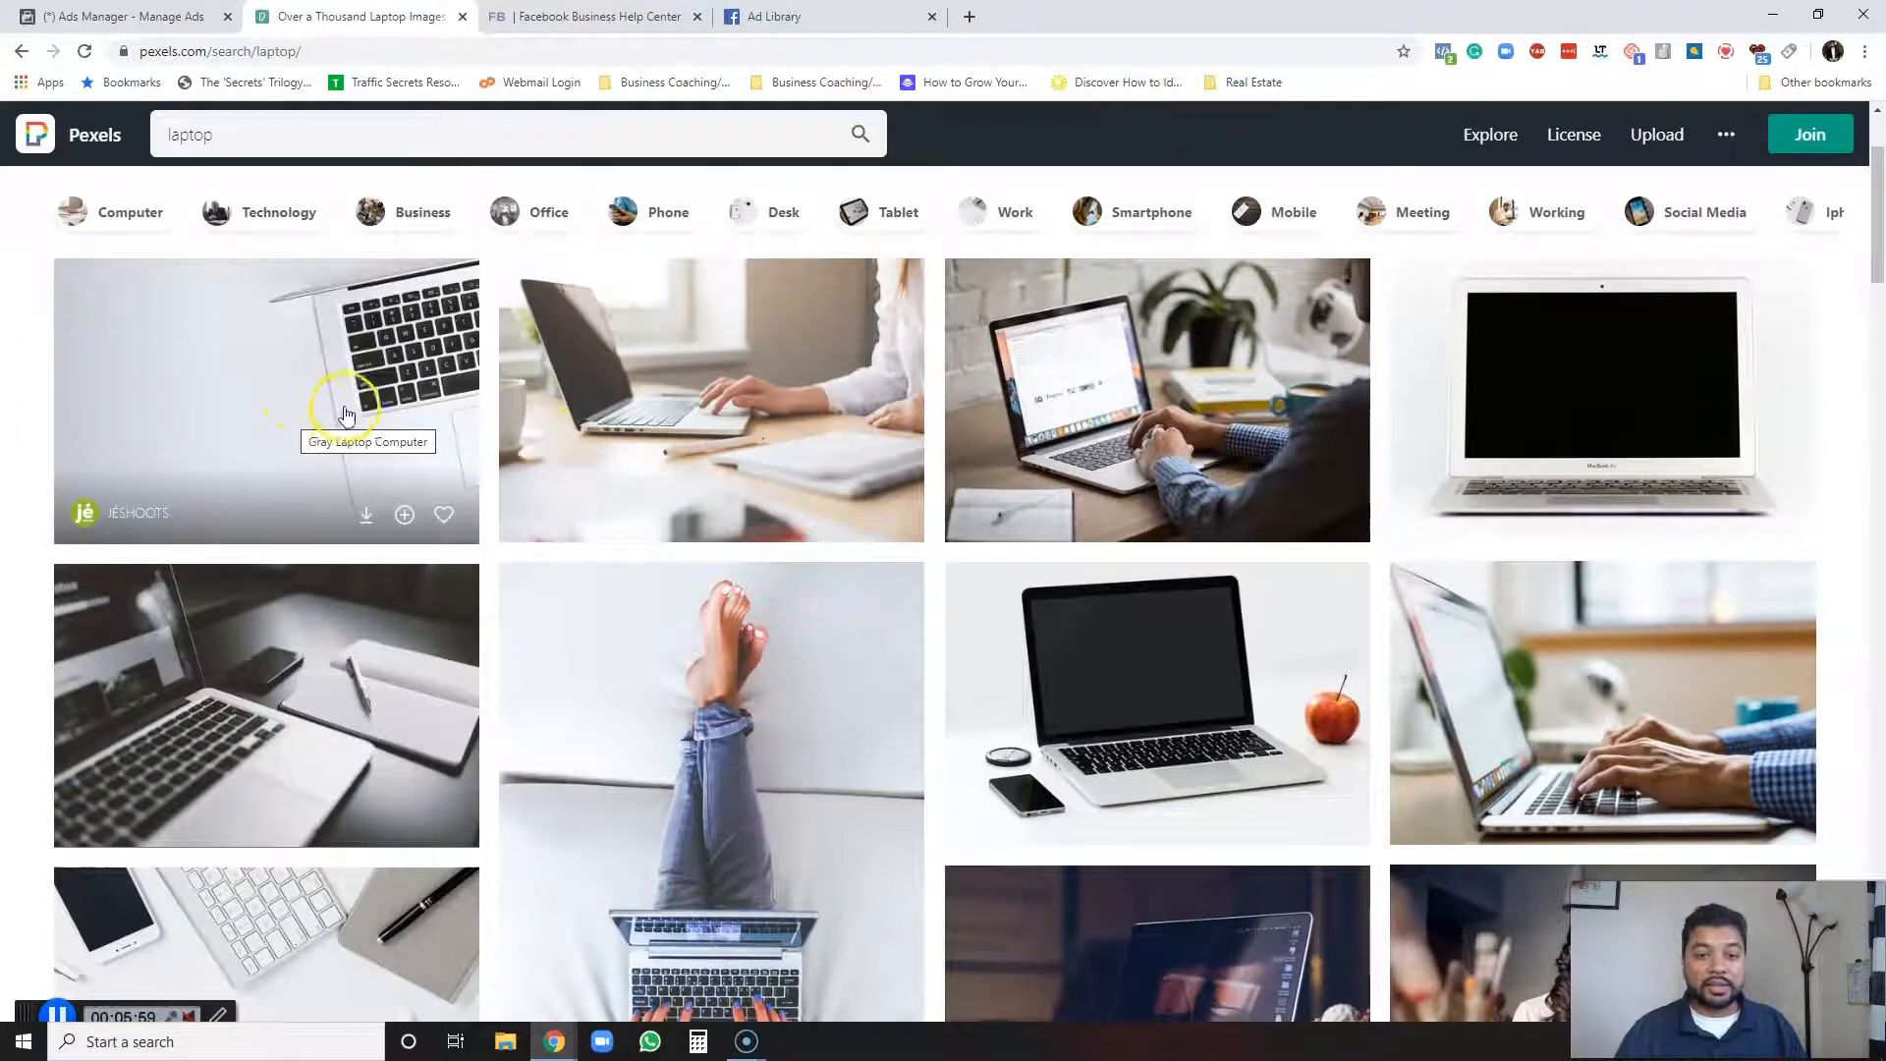
left_click(253, 420)
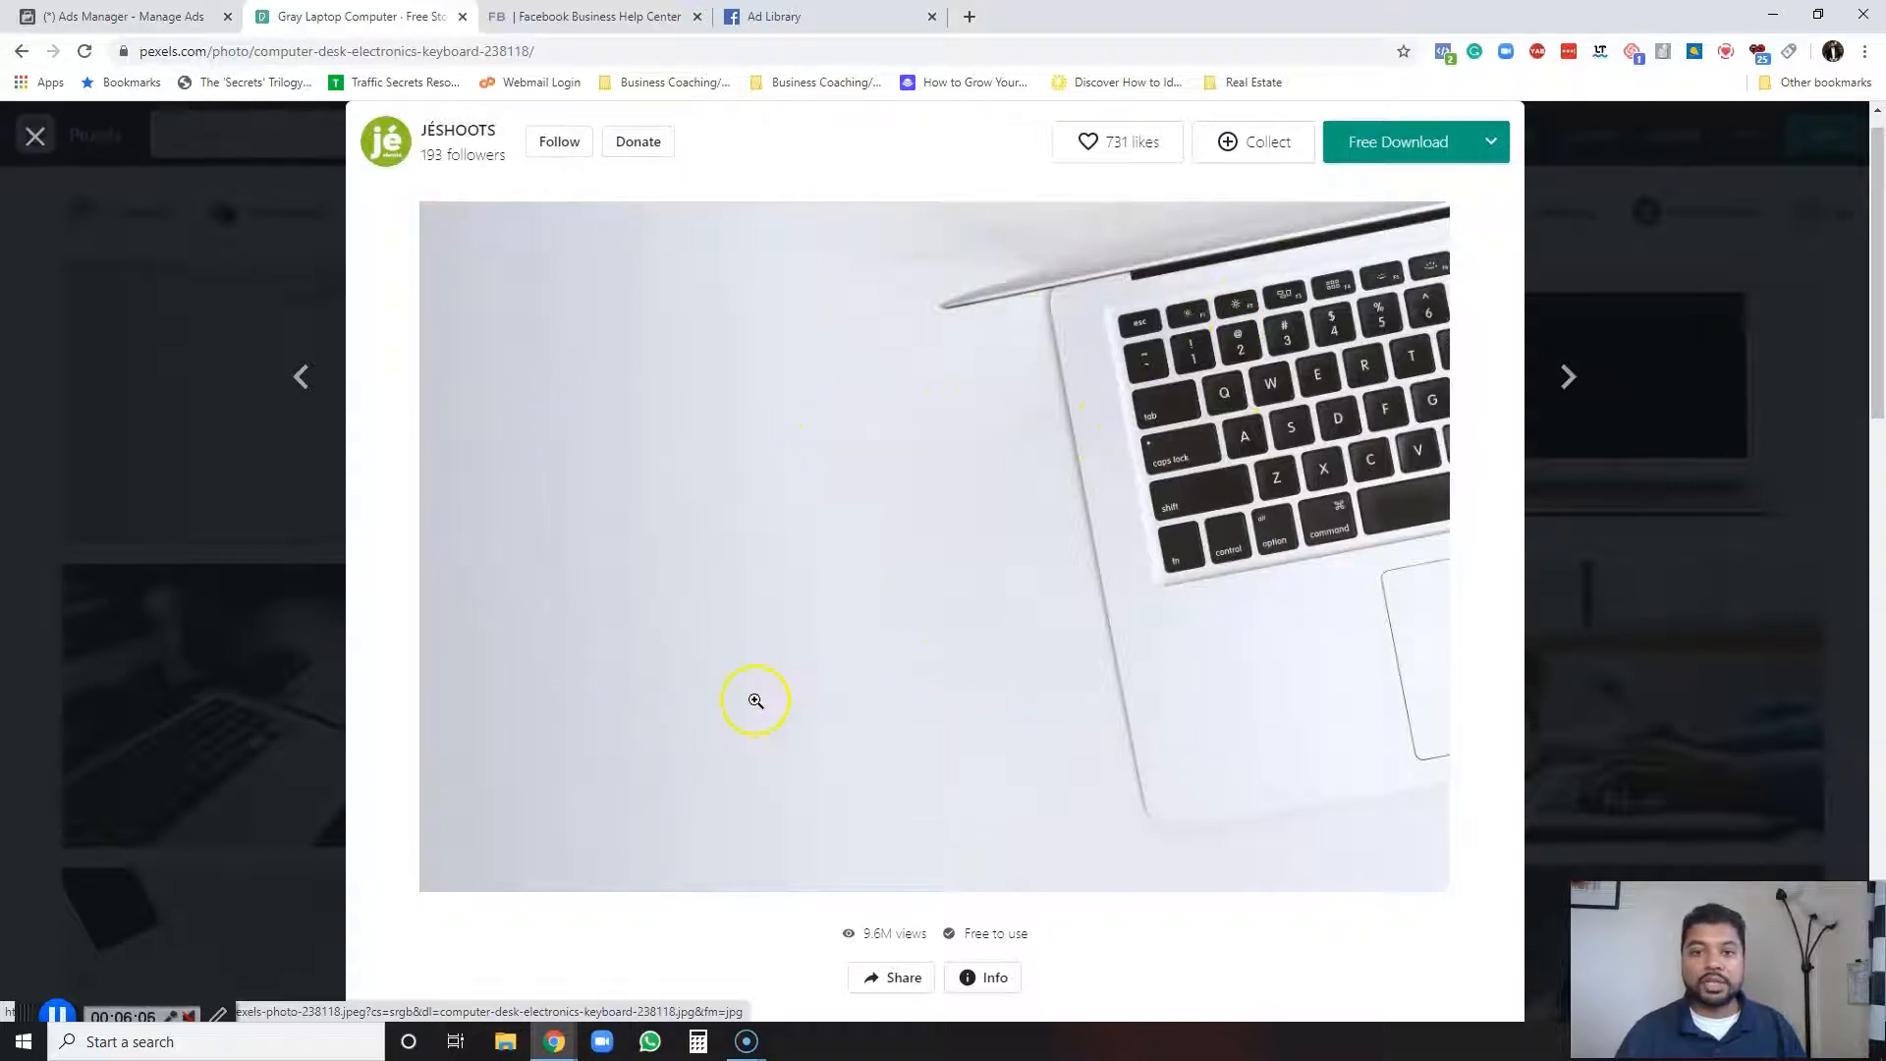
left_click(1641, 218)
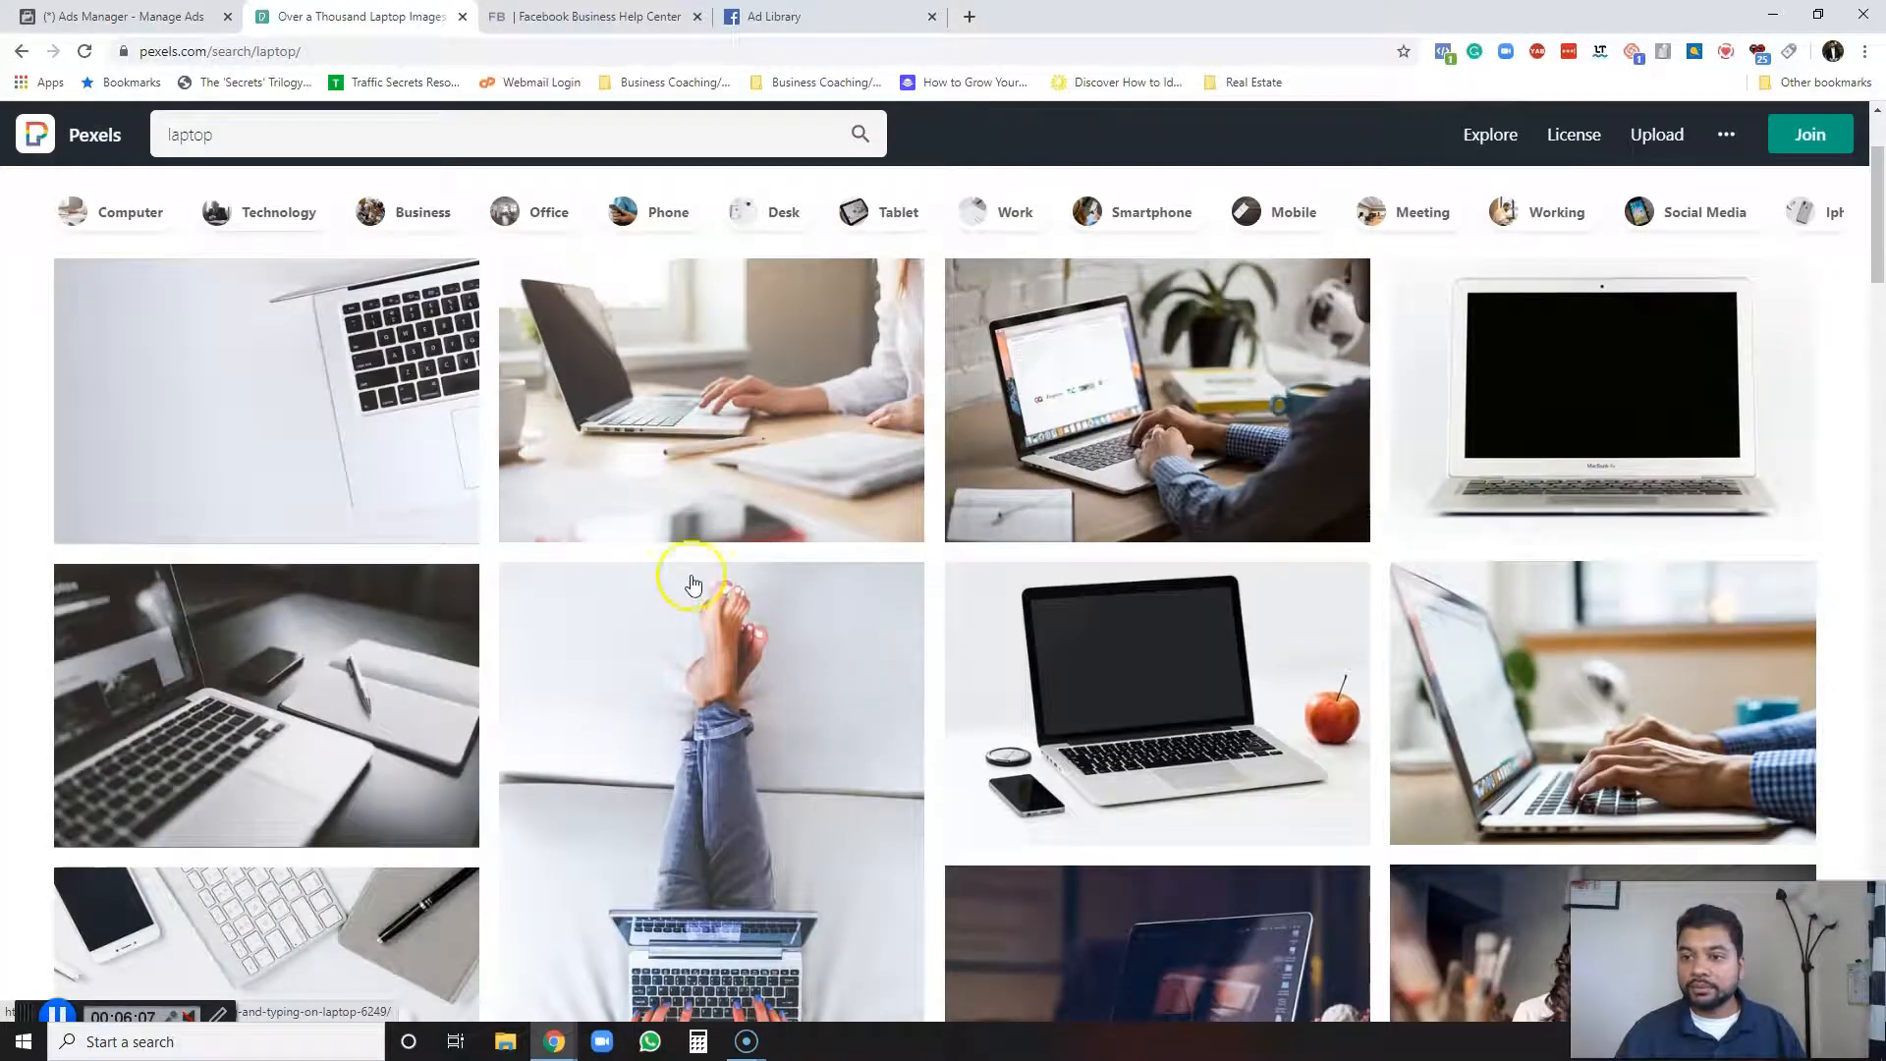
Download the photo of a woman using her laptop from Pexels and close the thank-you dialog and preview.
scroll(864, 433, "down", 4)
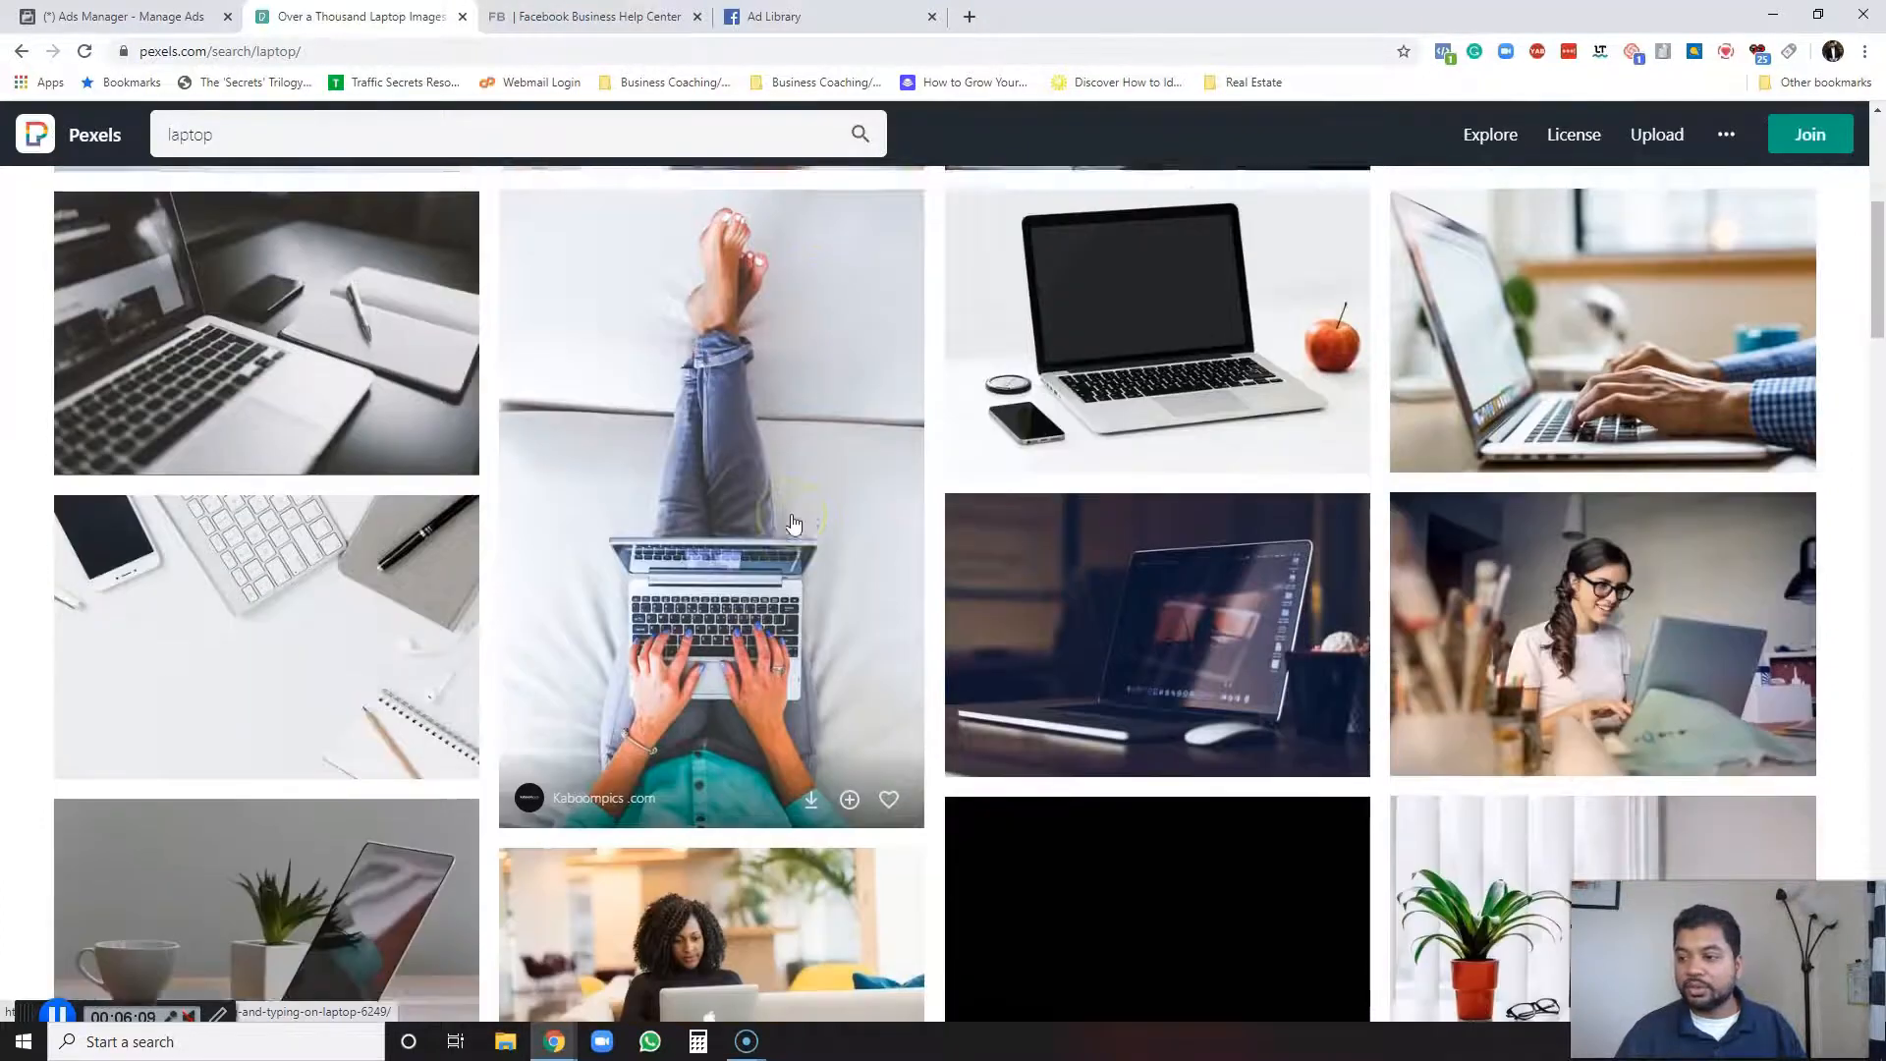
scroll(794, 522, "down", 3)
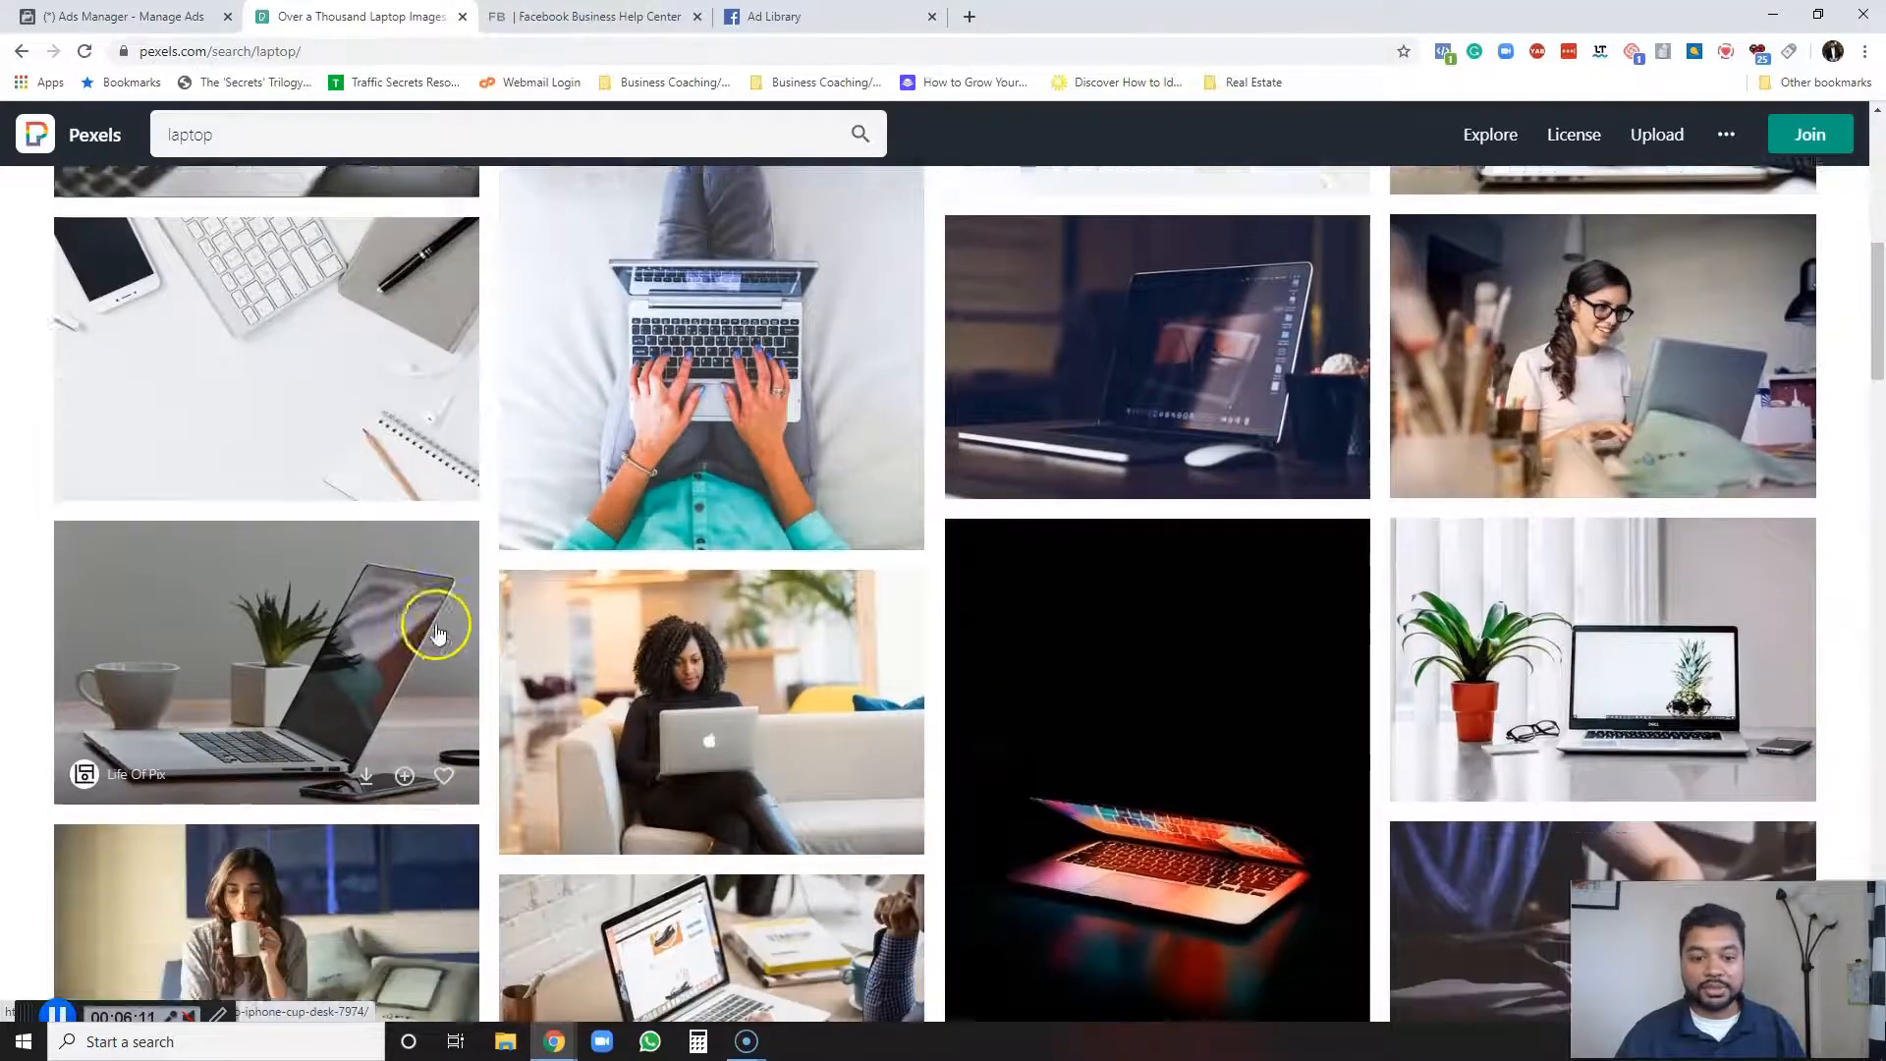
scroll(409, 749, "down", 1)
scroll(408, 750, "up", 2)
left_click(1588, 398)
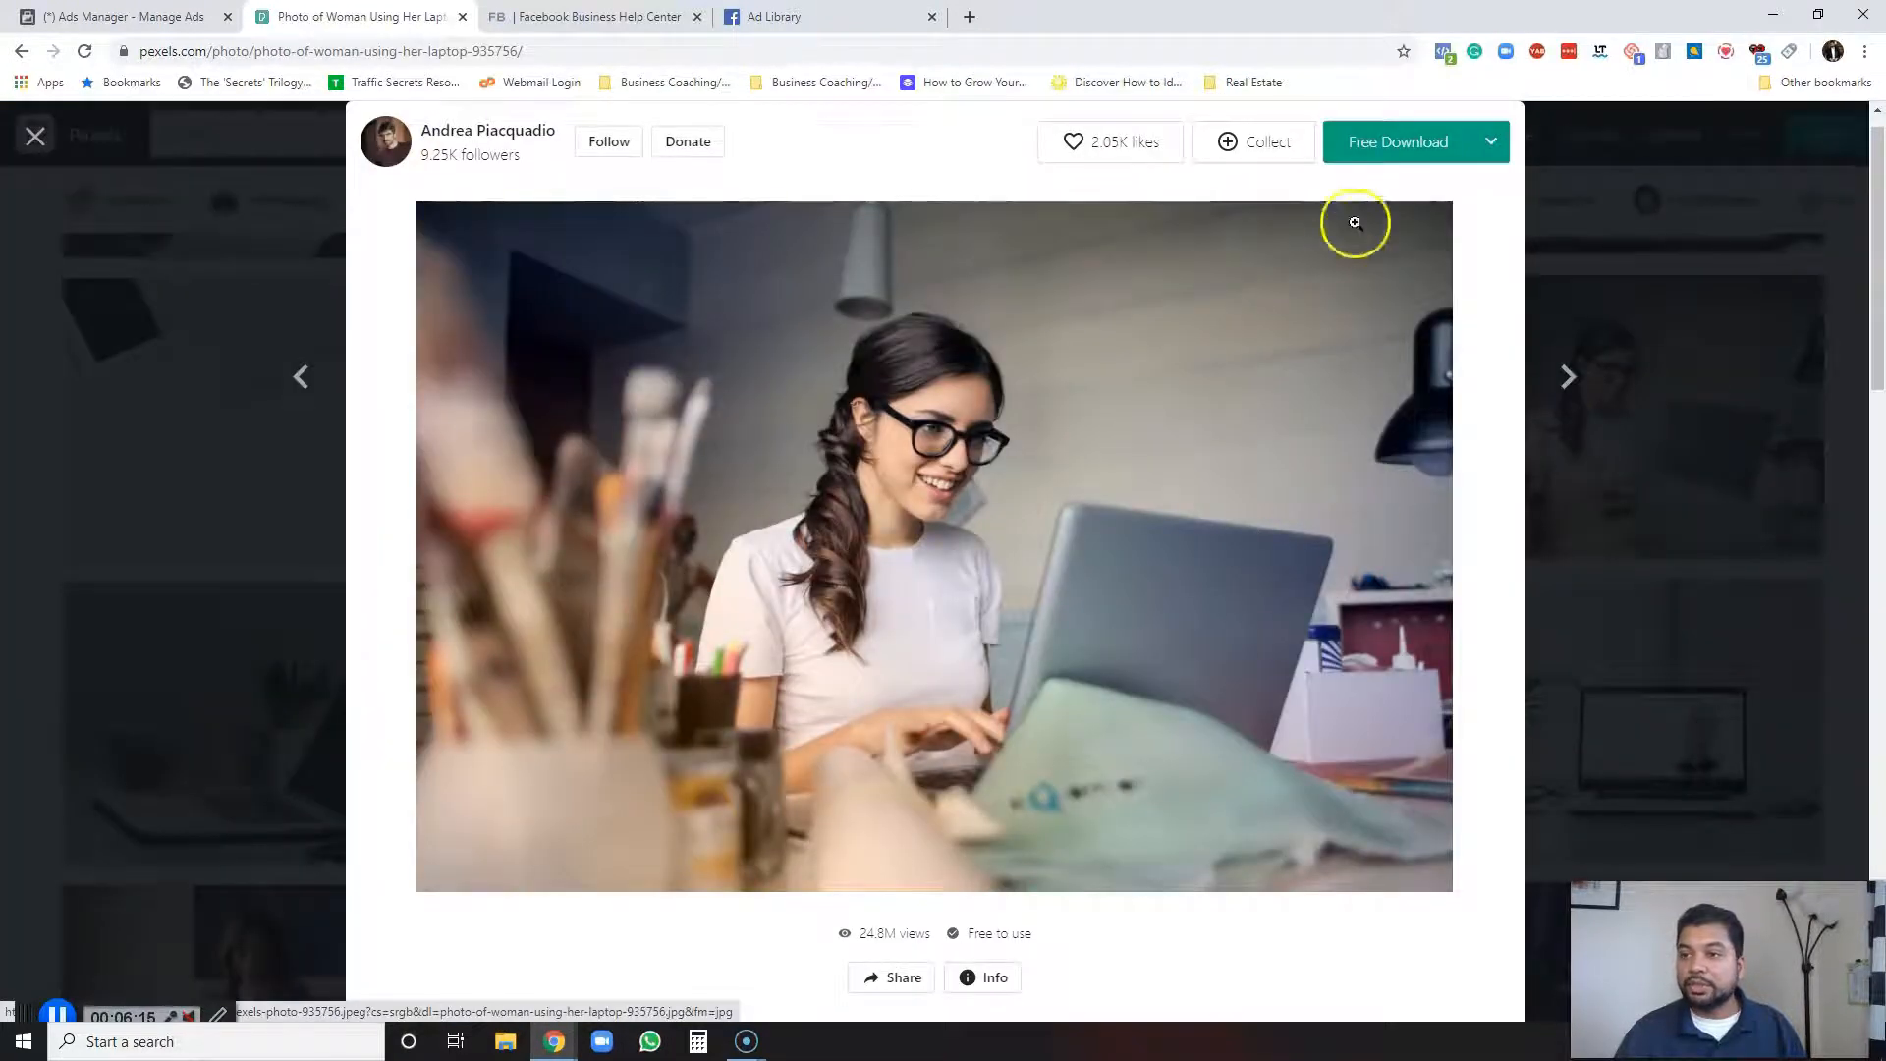
left_click(1414, 140)
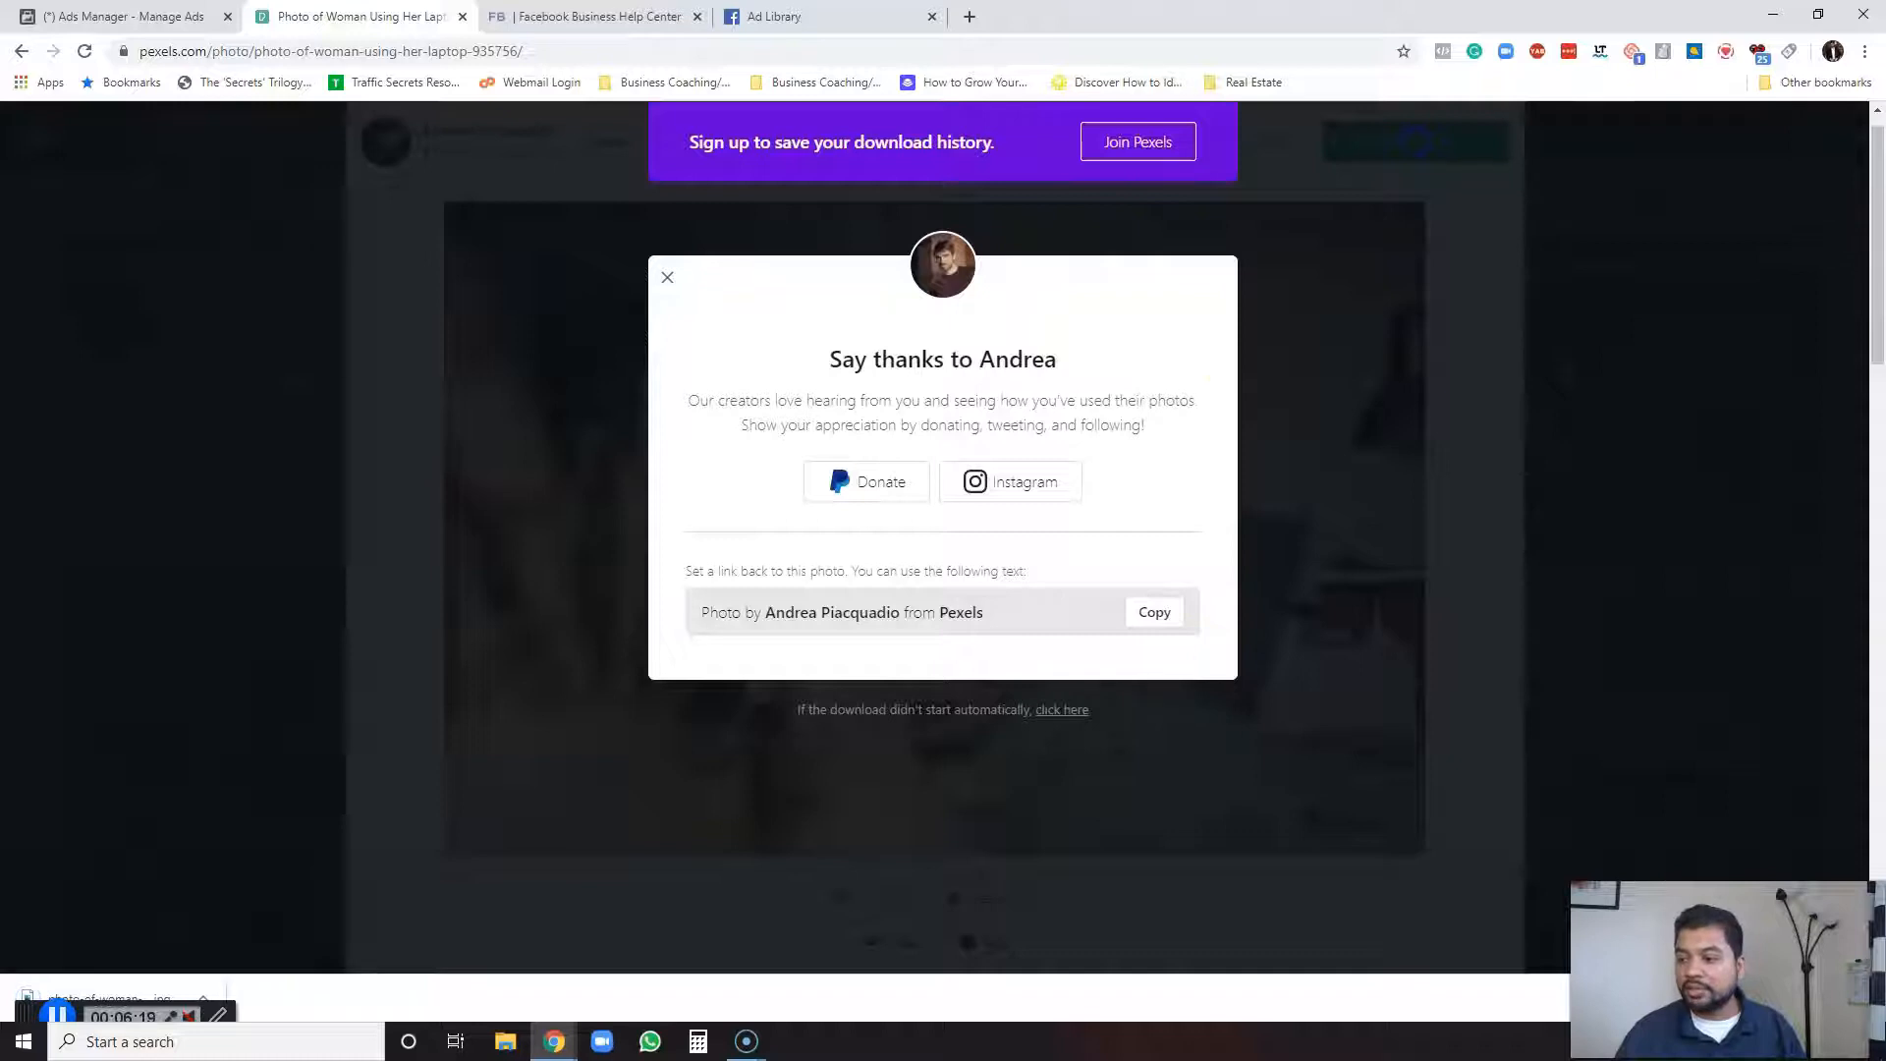
left_click(1866, 998)
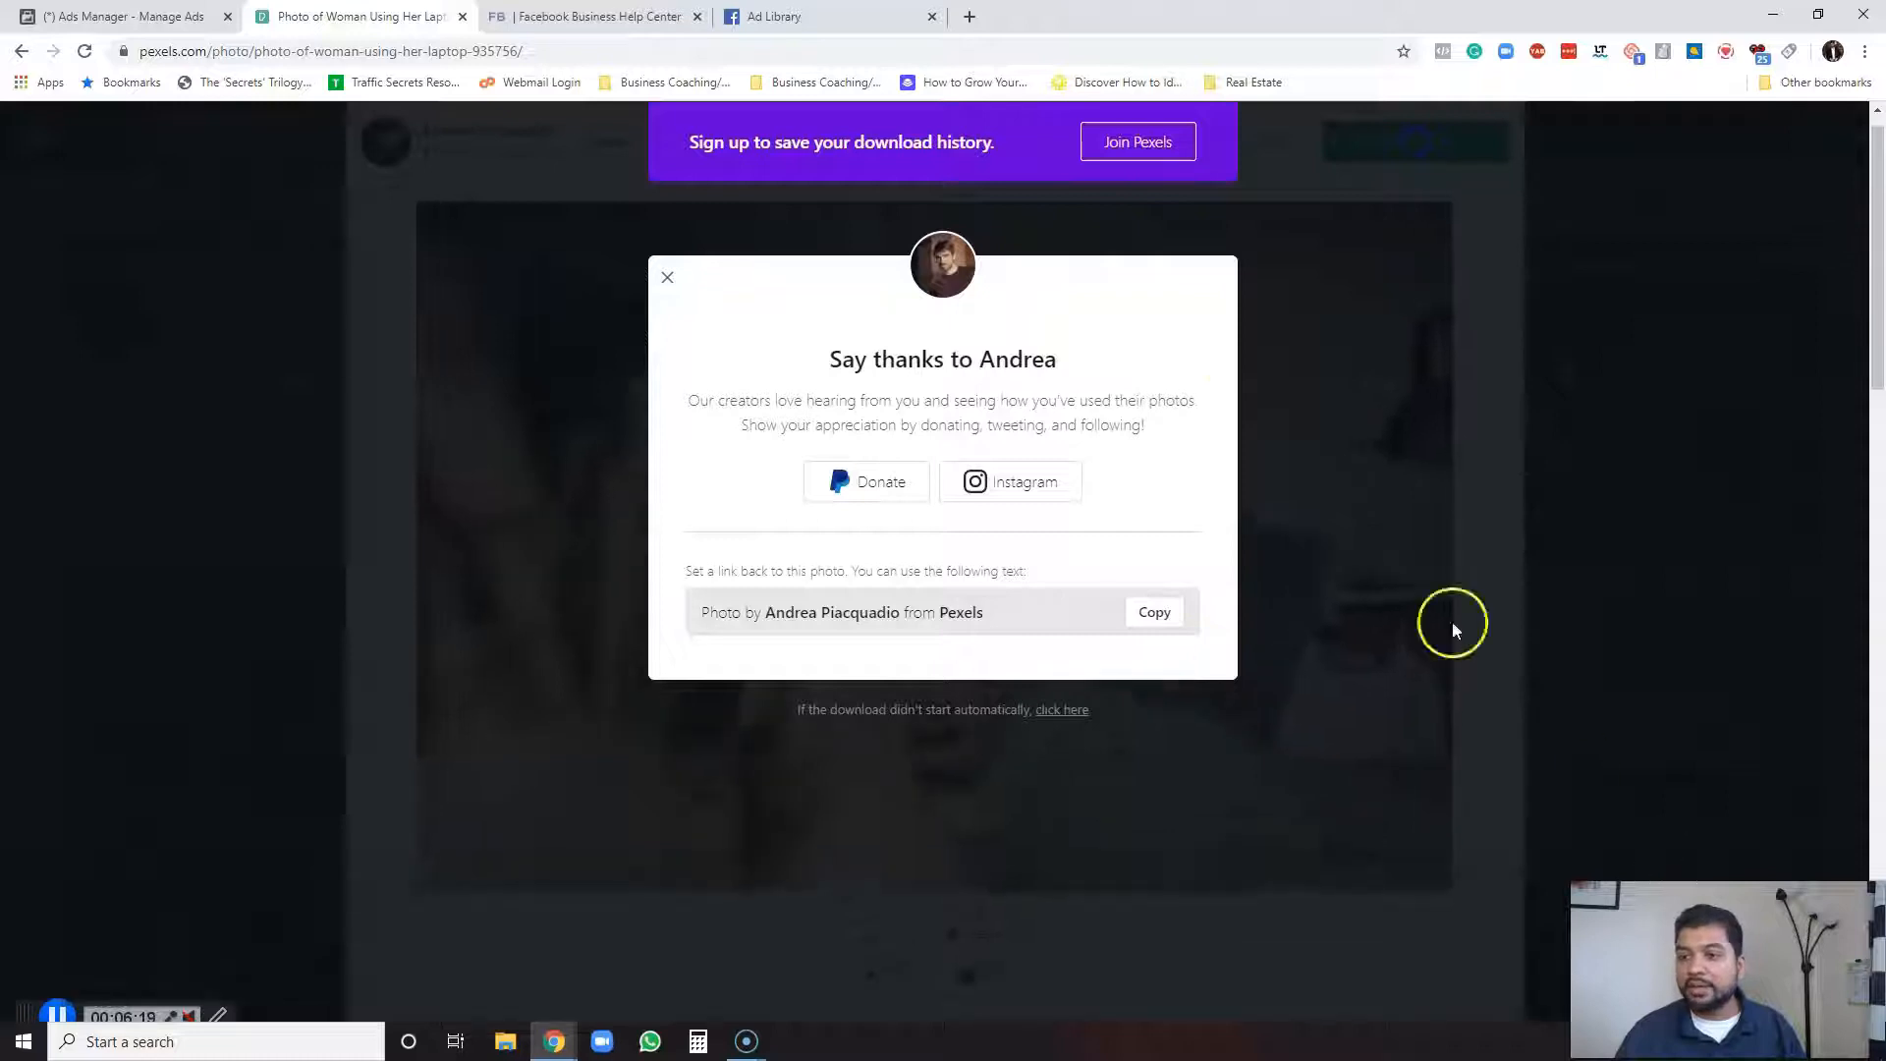
left_click(668, 276)
left_click(1562, 210)
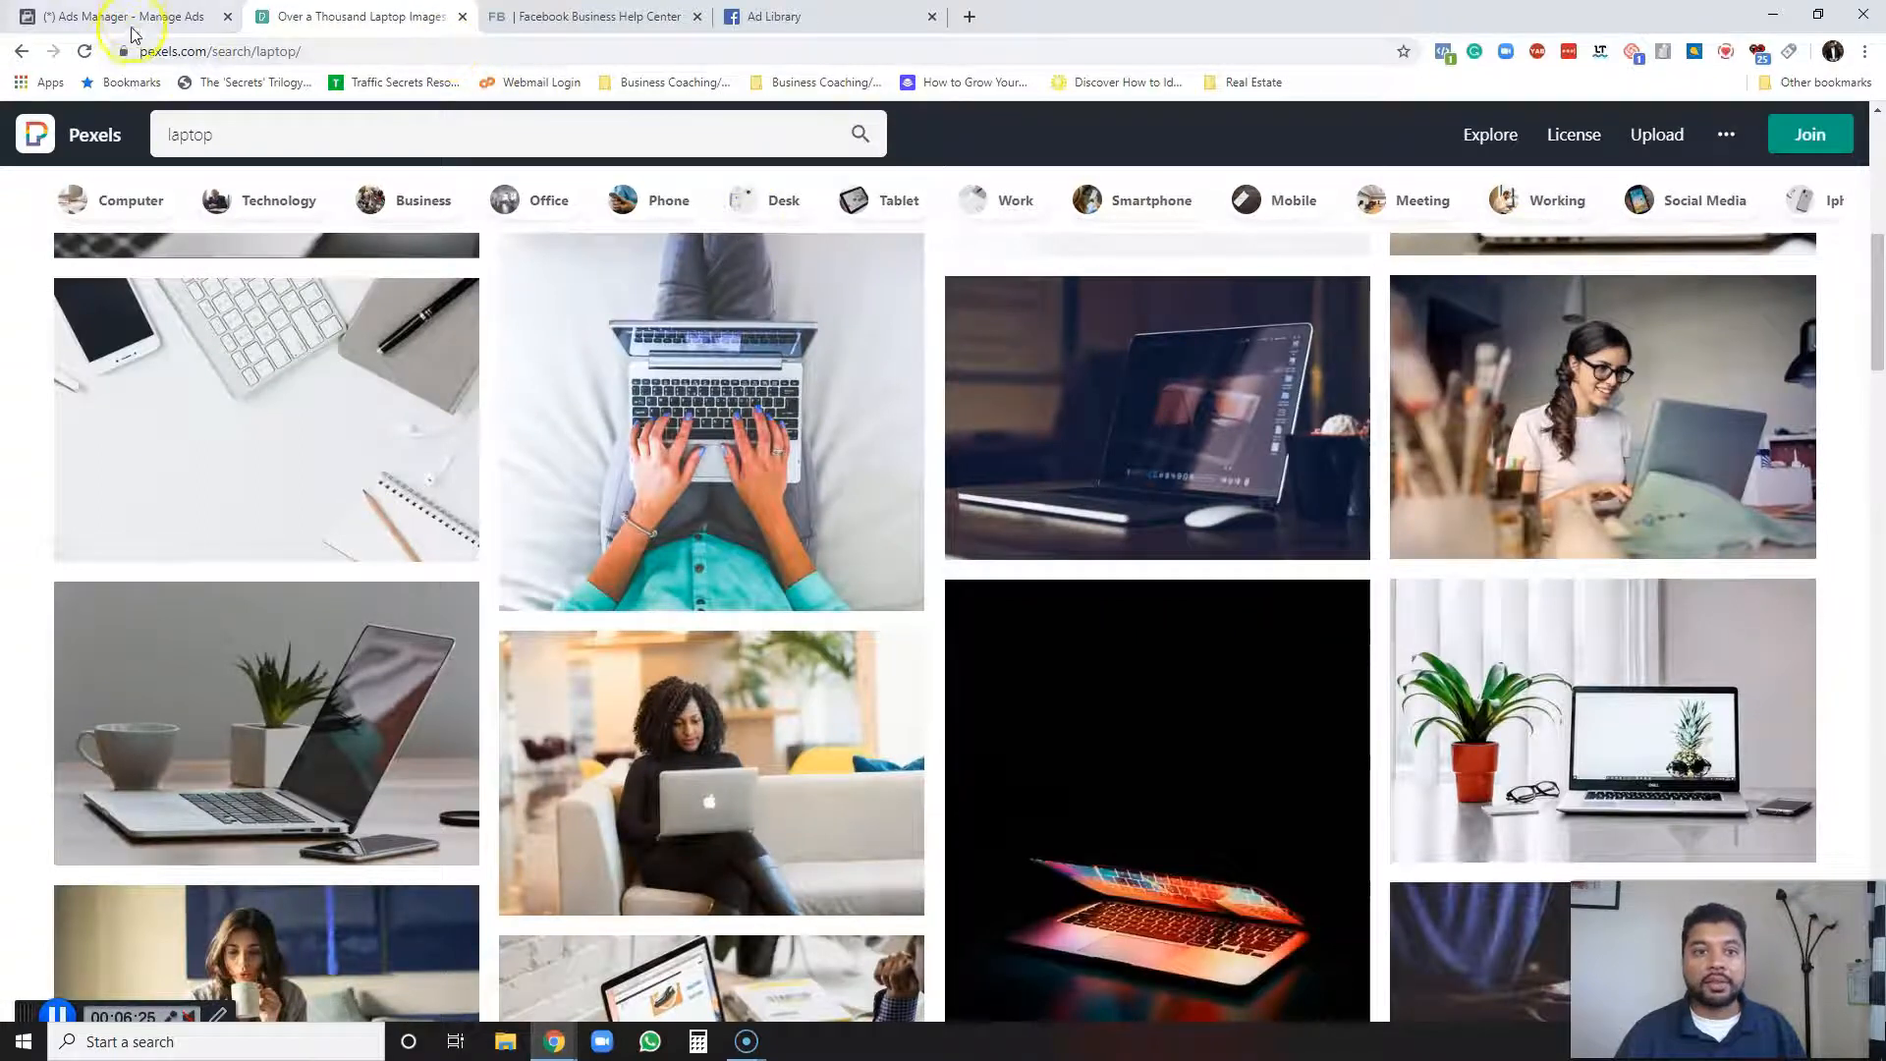
Return to the Ad Library tab and expand the Email Service Provider ad's full text to read its copy.
left_click(727, 14)
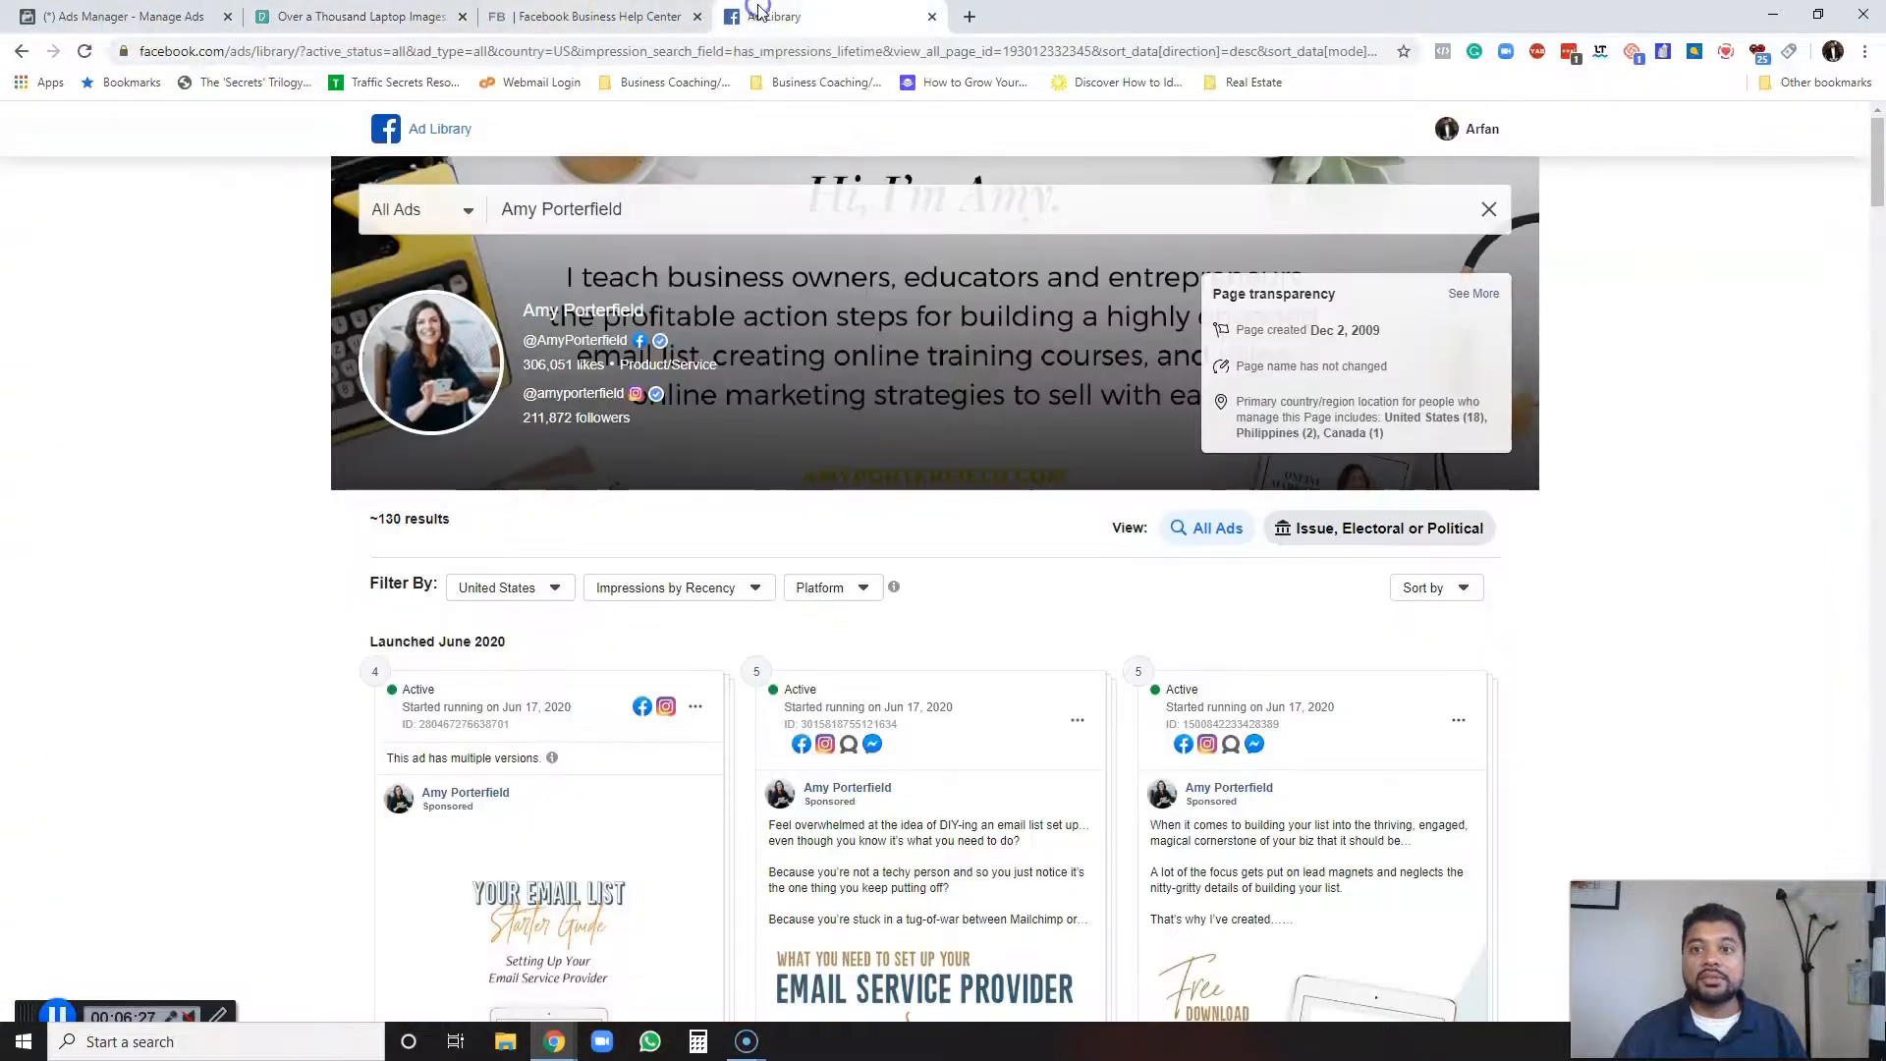
scroll(712, 616, "down", 1)
scroll(563, 714, "down", 3)
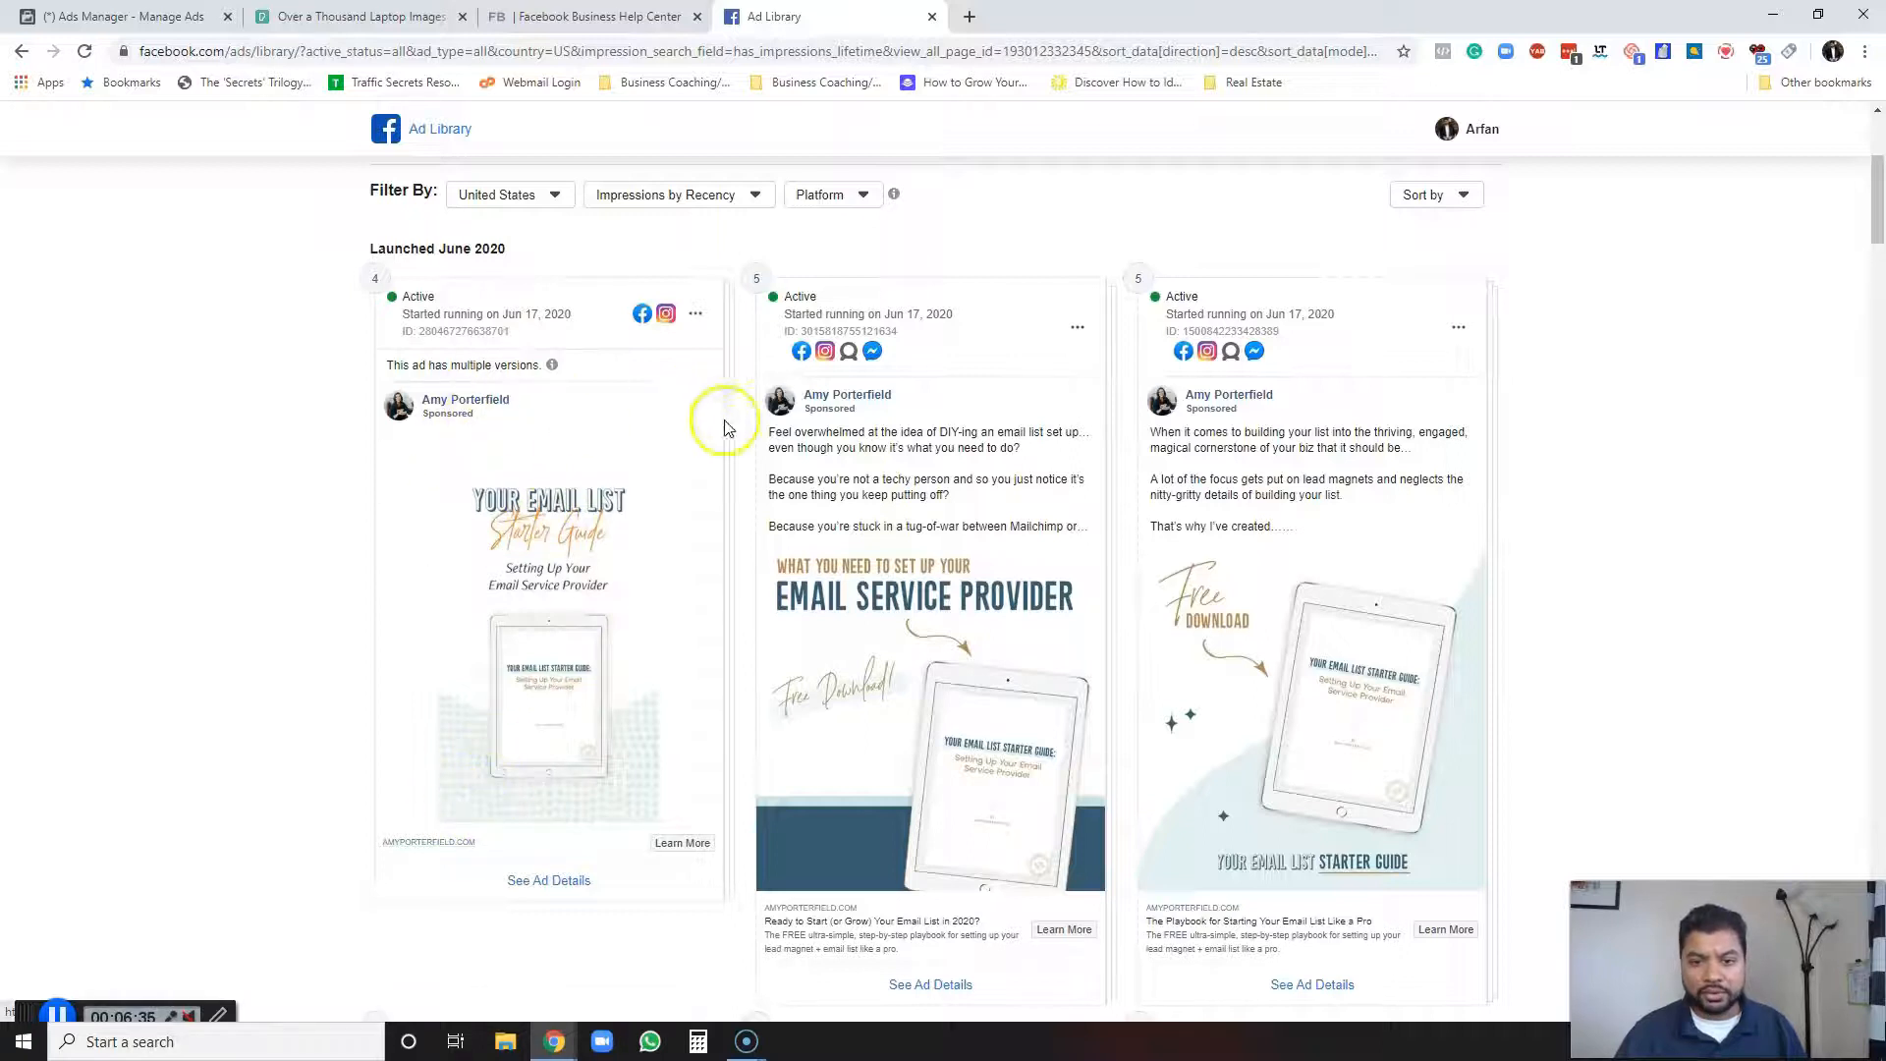
left_click(926, 481)
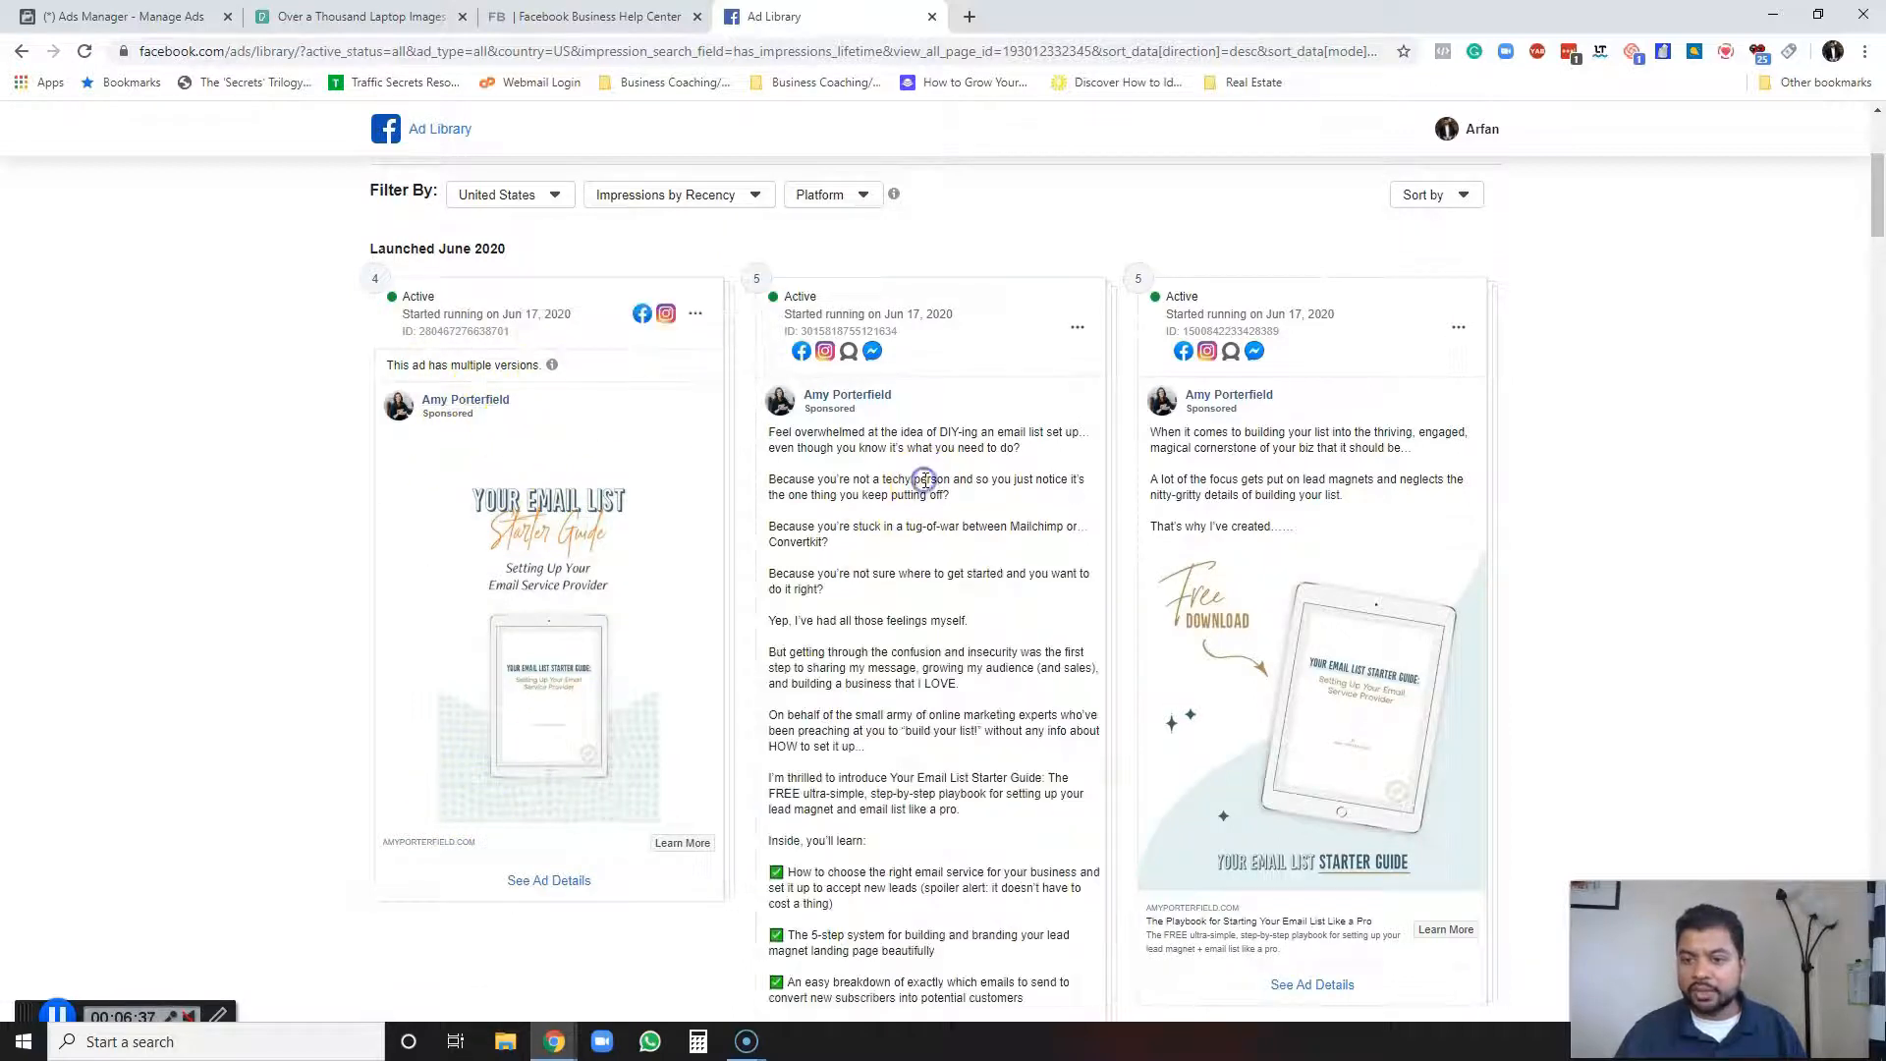
scroll(982, 719, "down", 3)
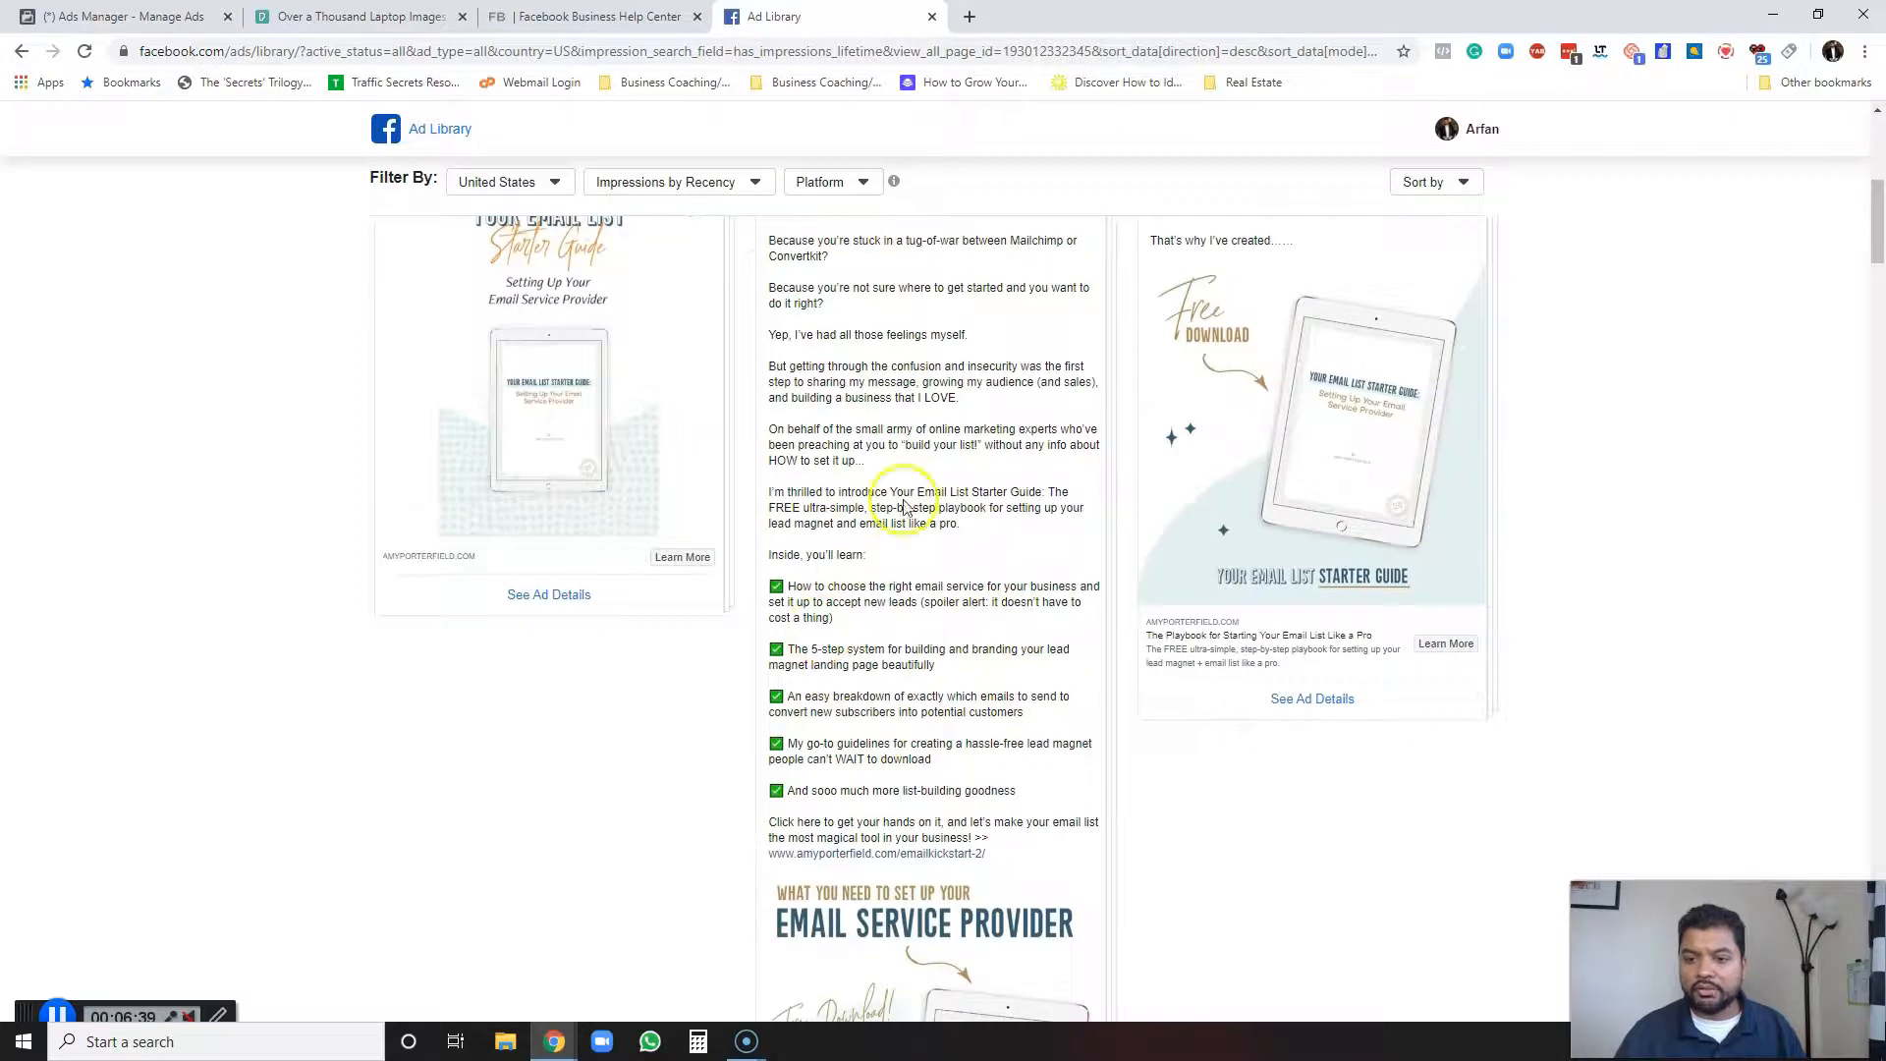
scroll(904, 505, "up", 4)
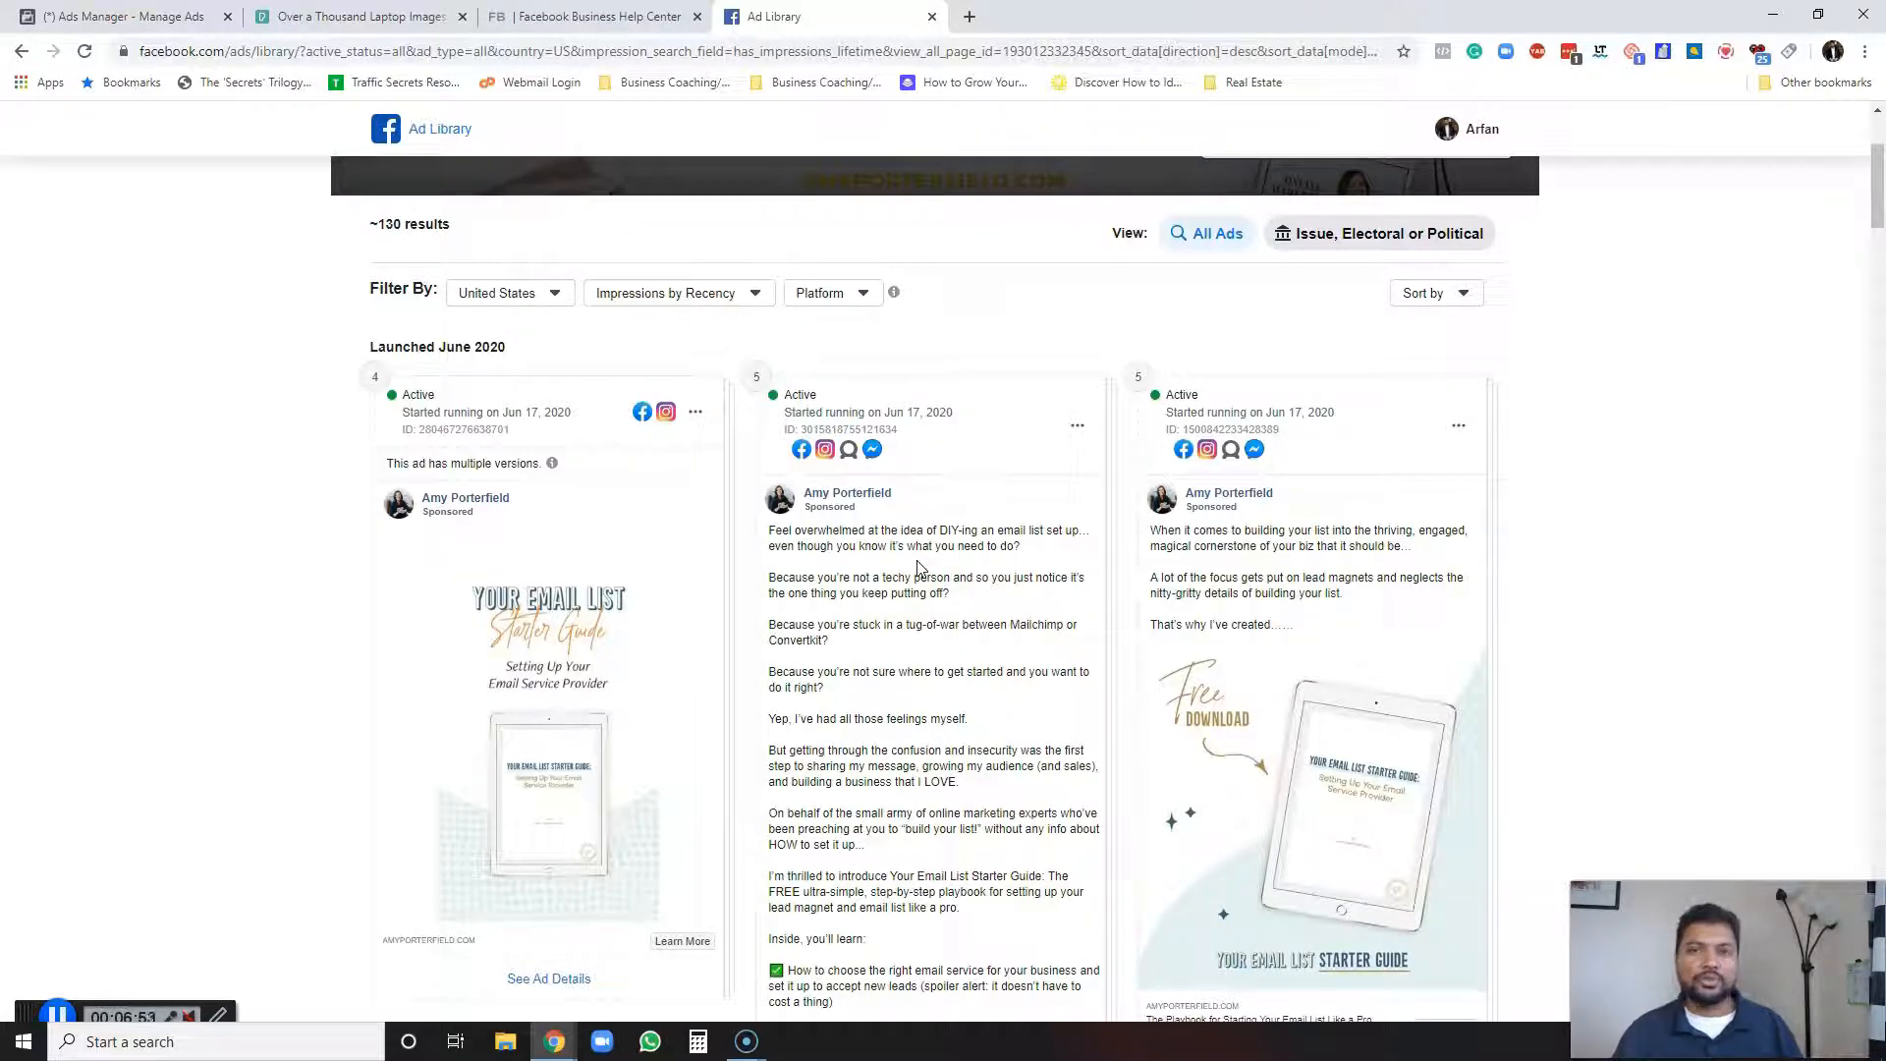
mouse_move(417, 427)
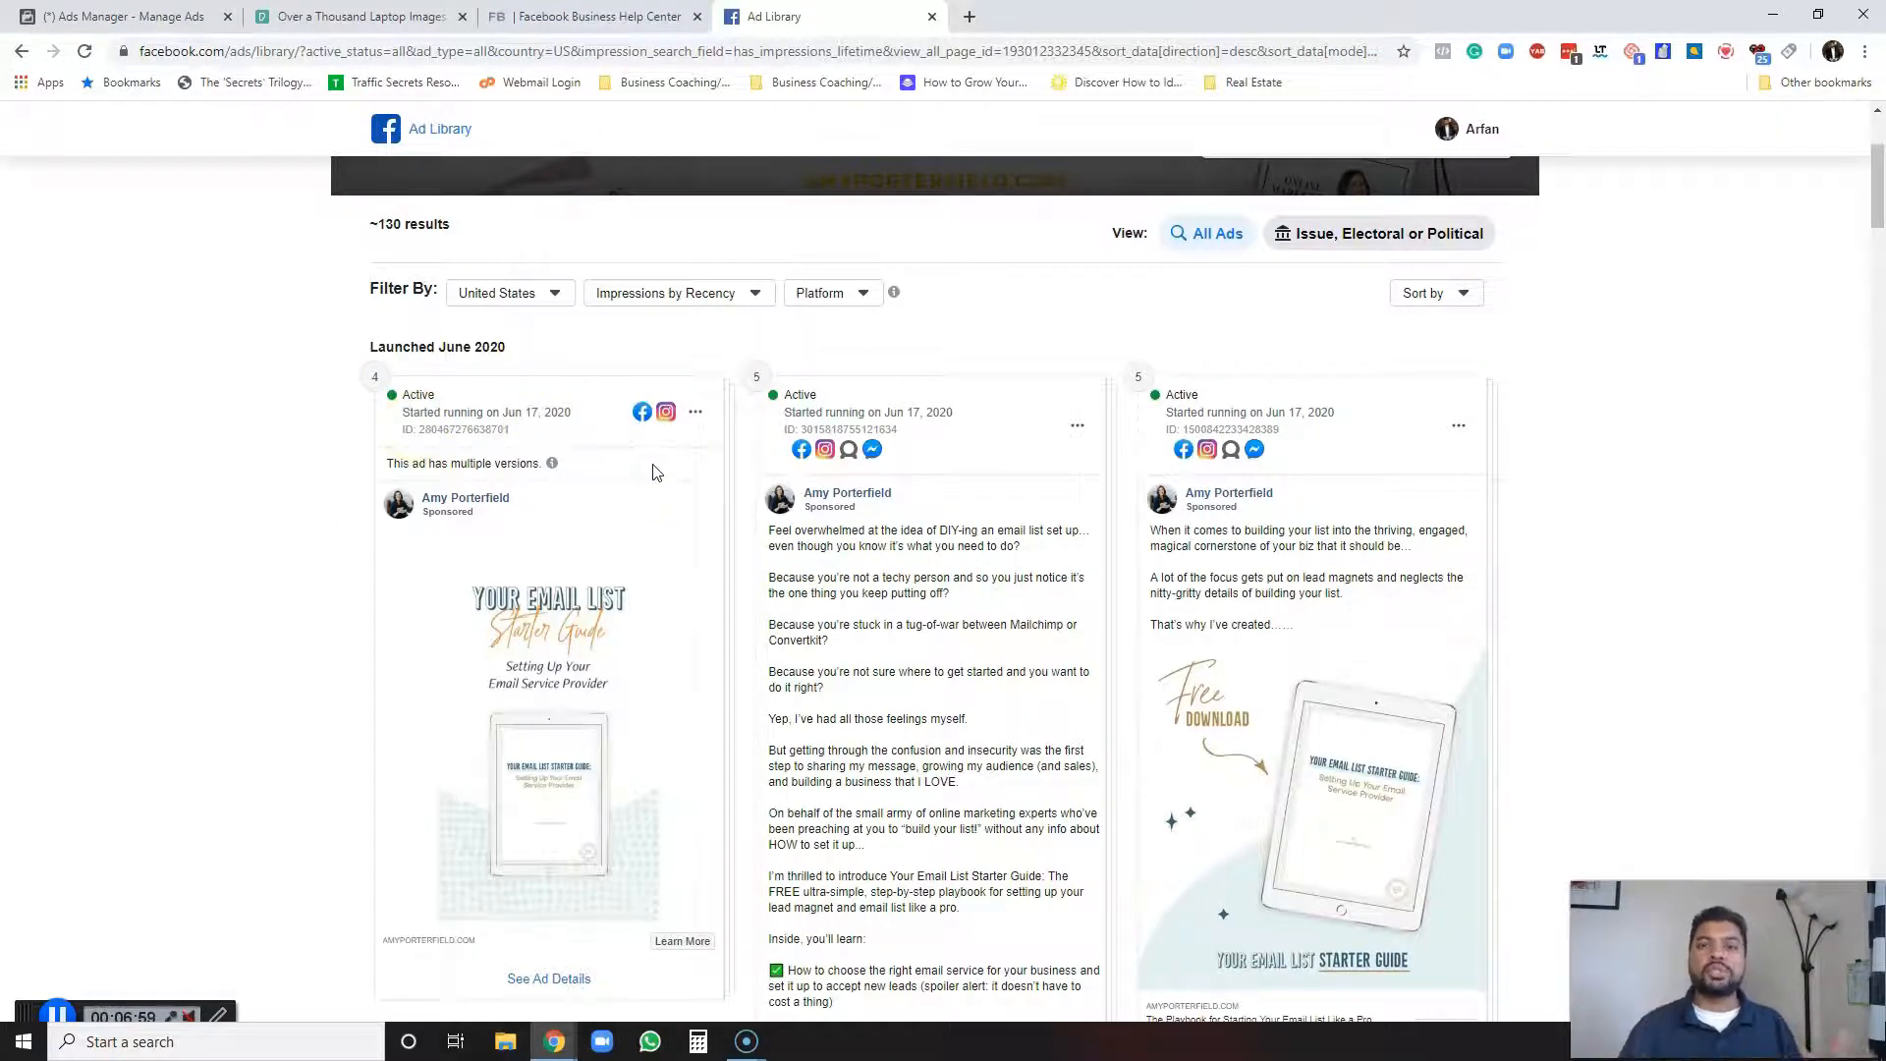
scroll(865, 600, "down", 2)
left_click(1004, 690)
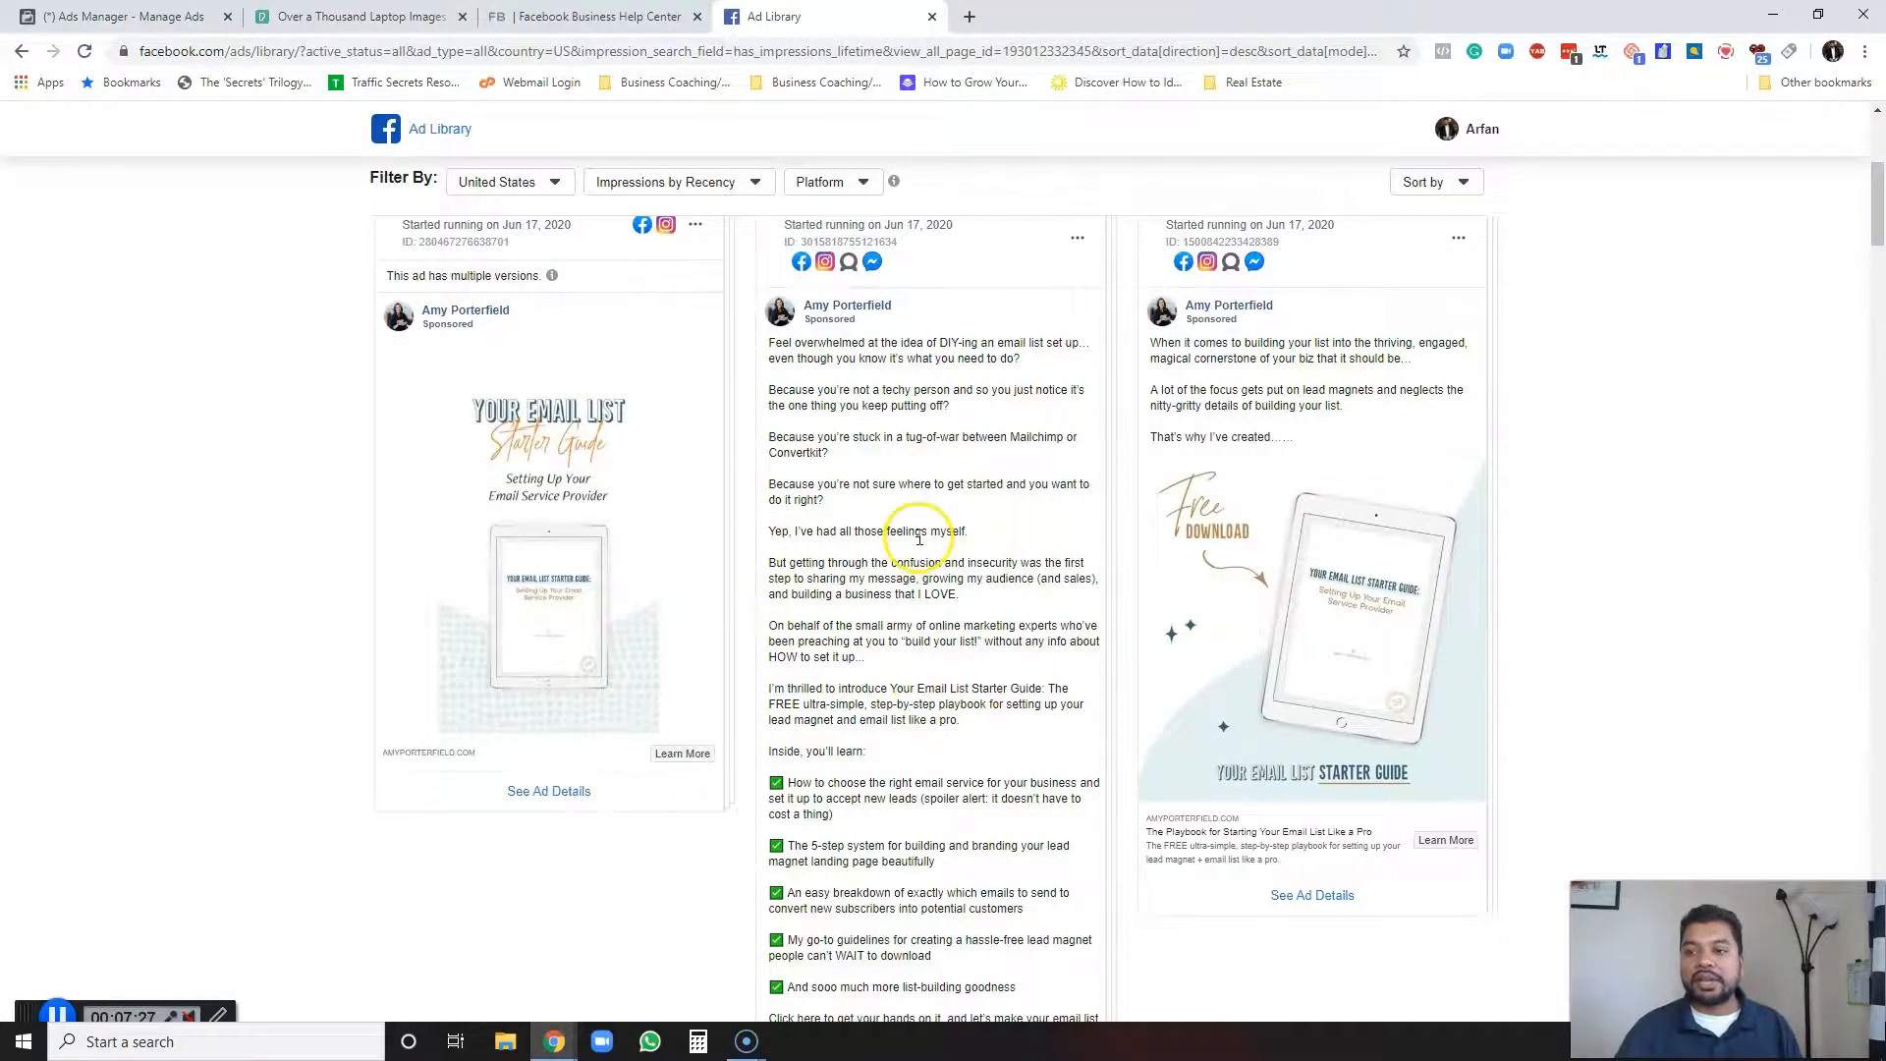
scroll(884, 732, "down", 1)
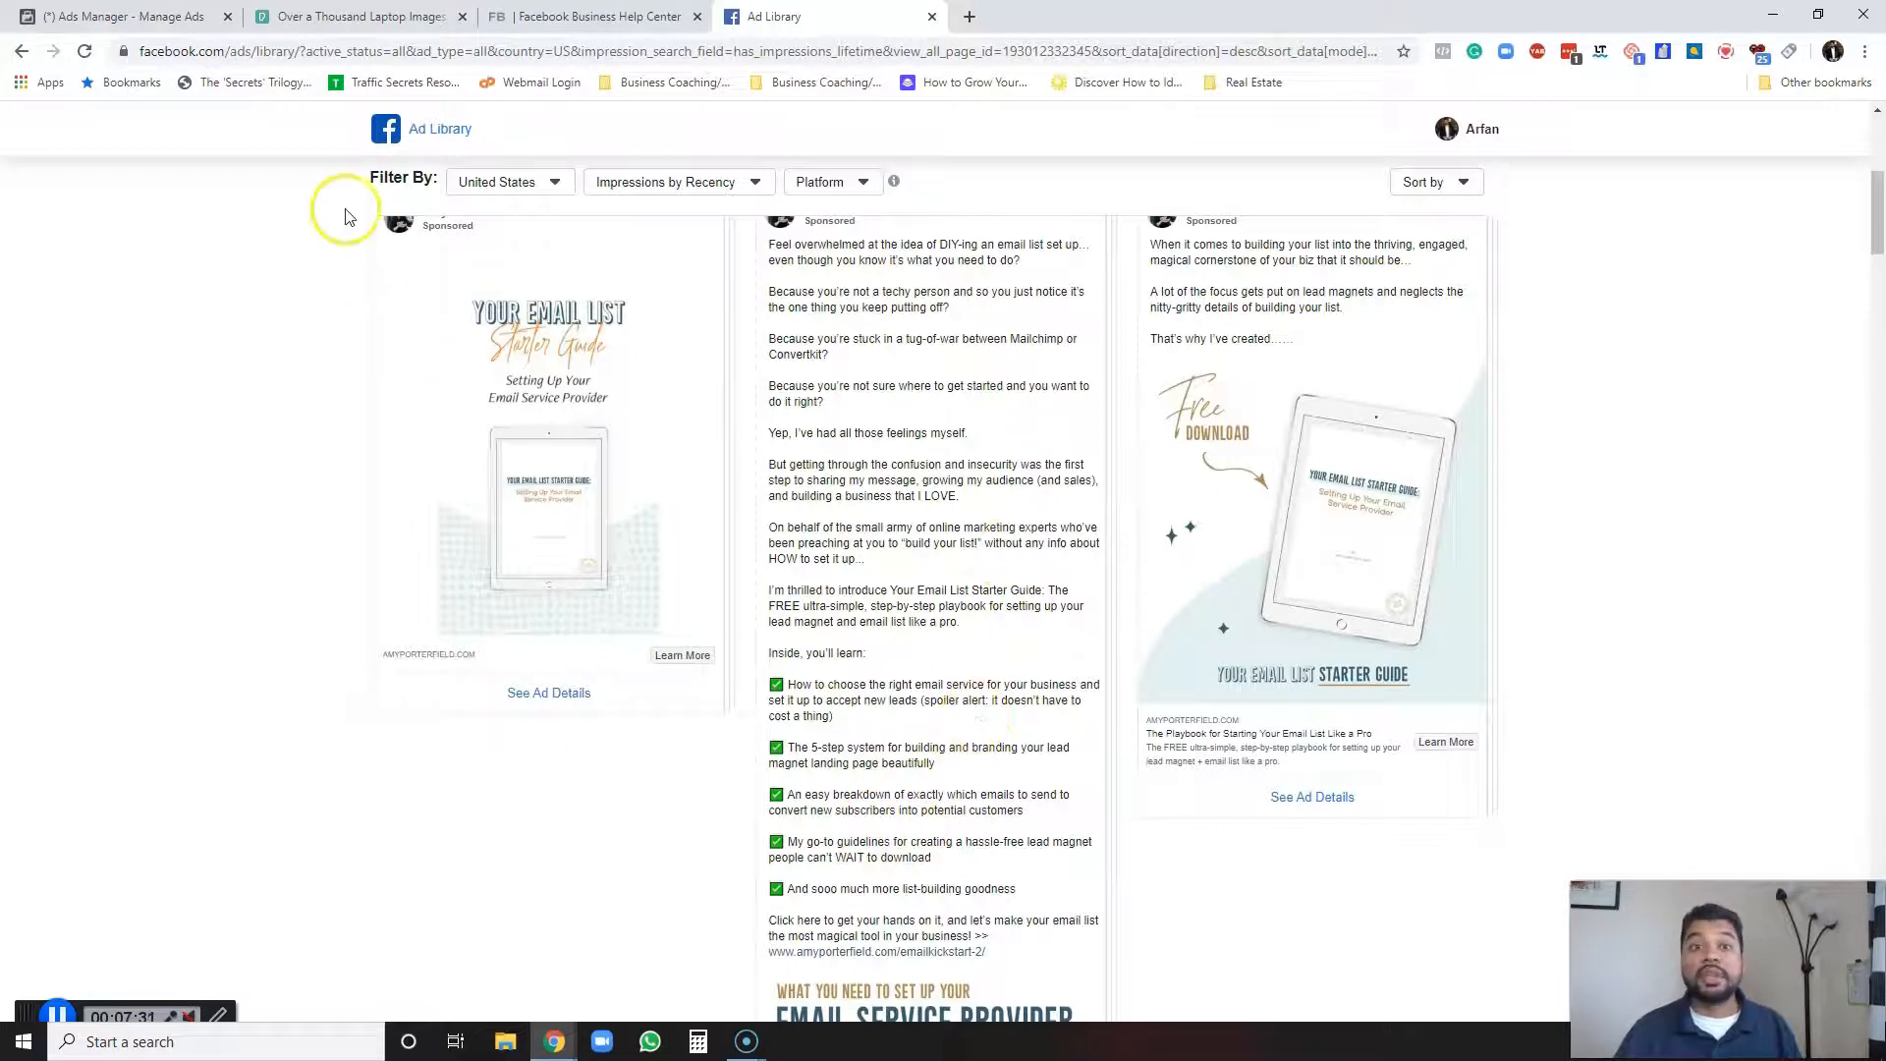
Switch back to the Ads Manager campaign creation tab.
left_click(148, 18)
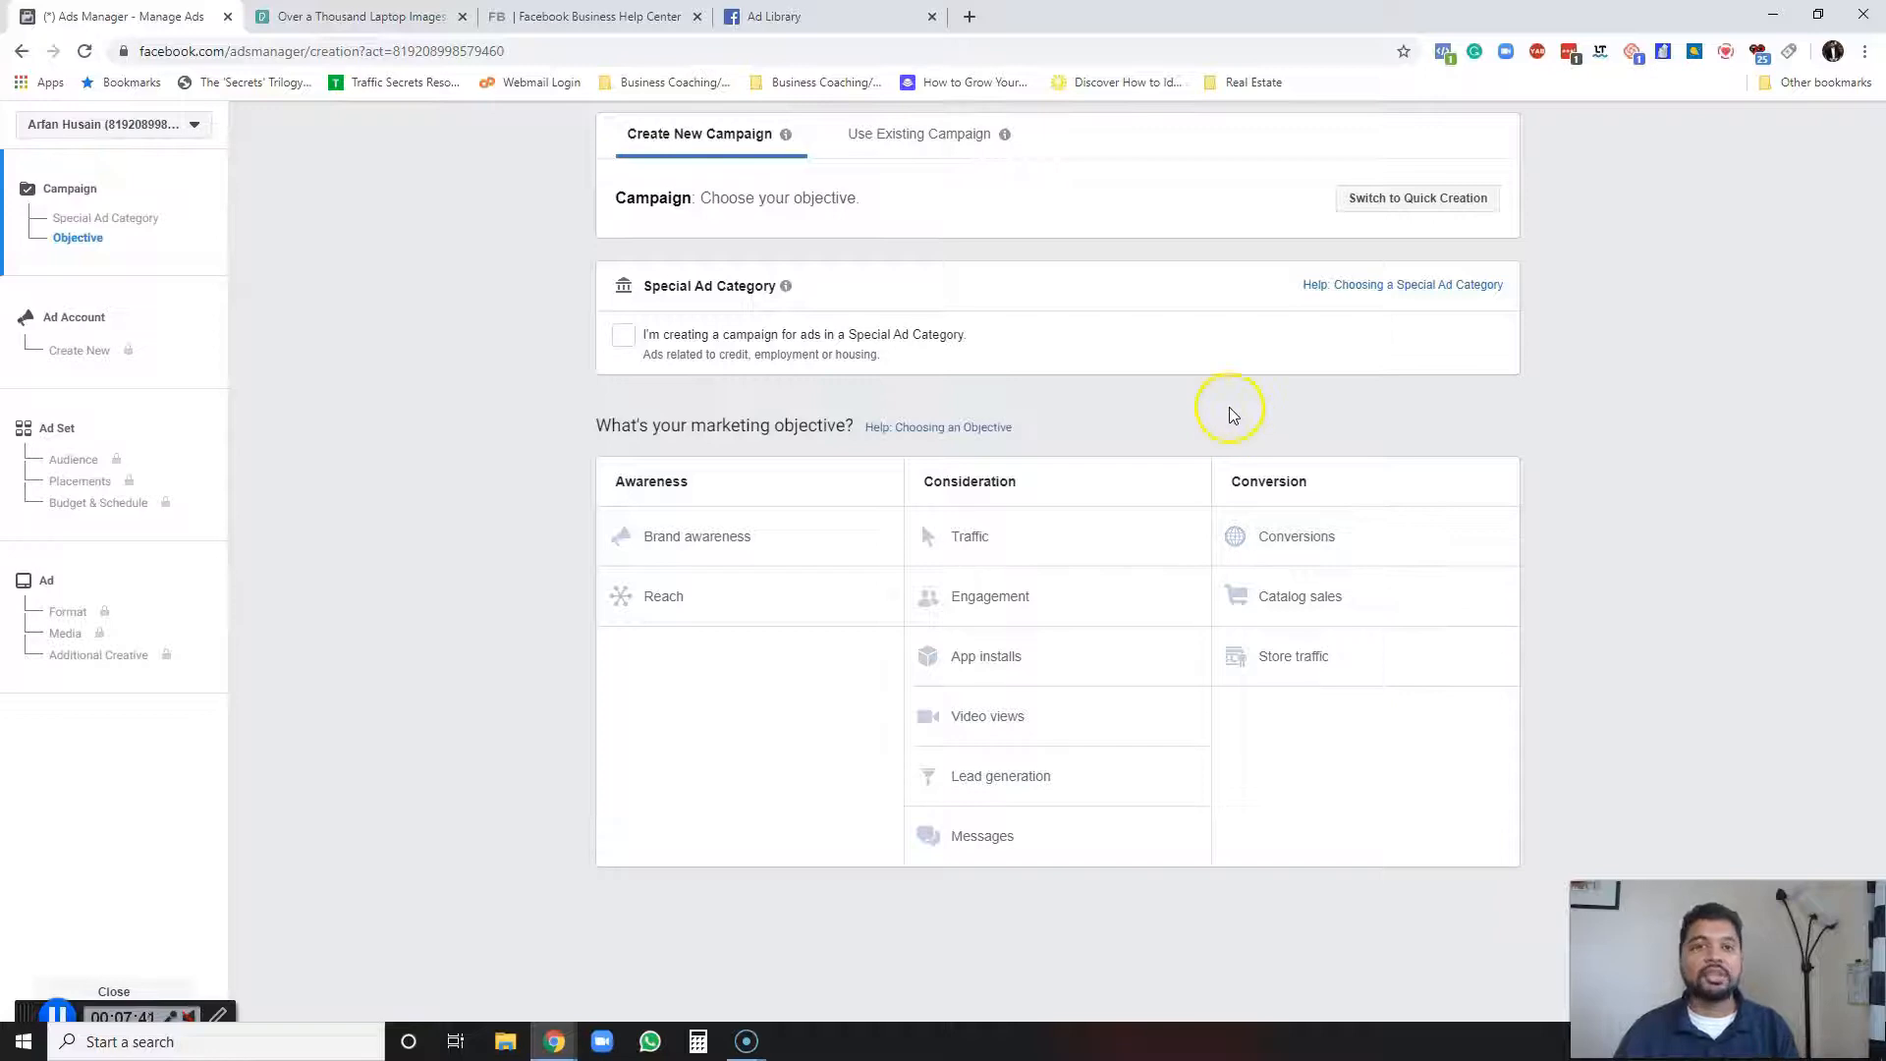
Choose Conversions as the campaign's marketing objective.
left_click(1297, 536)
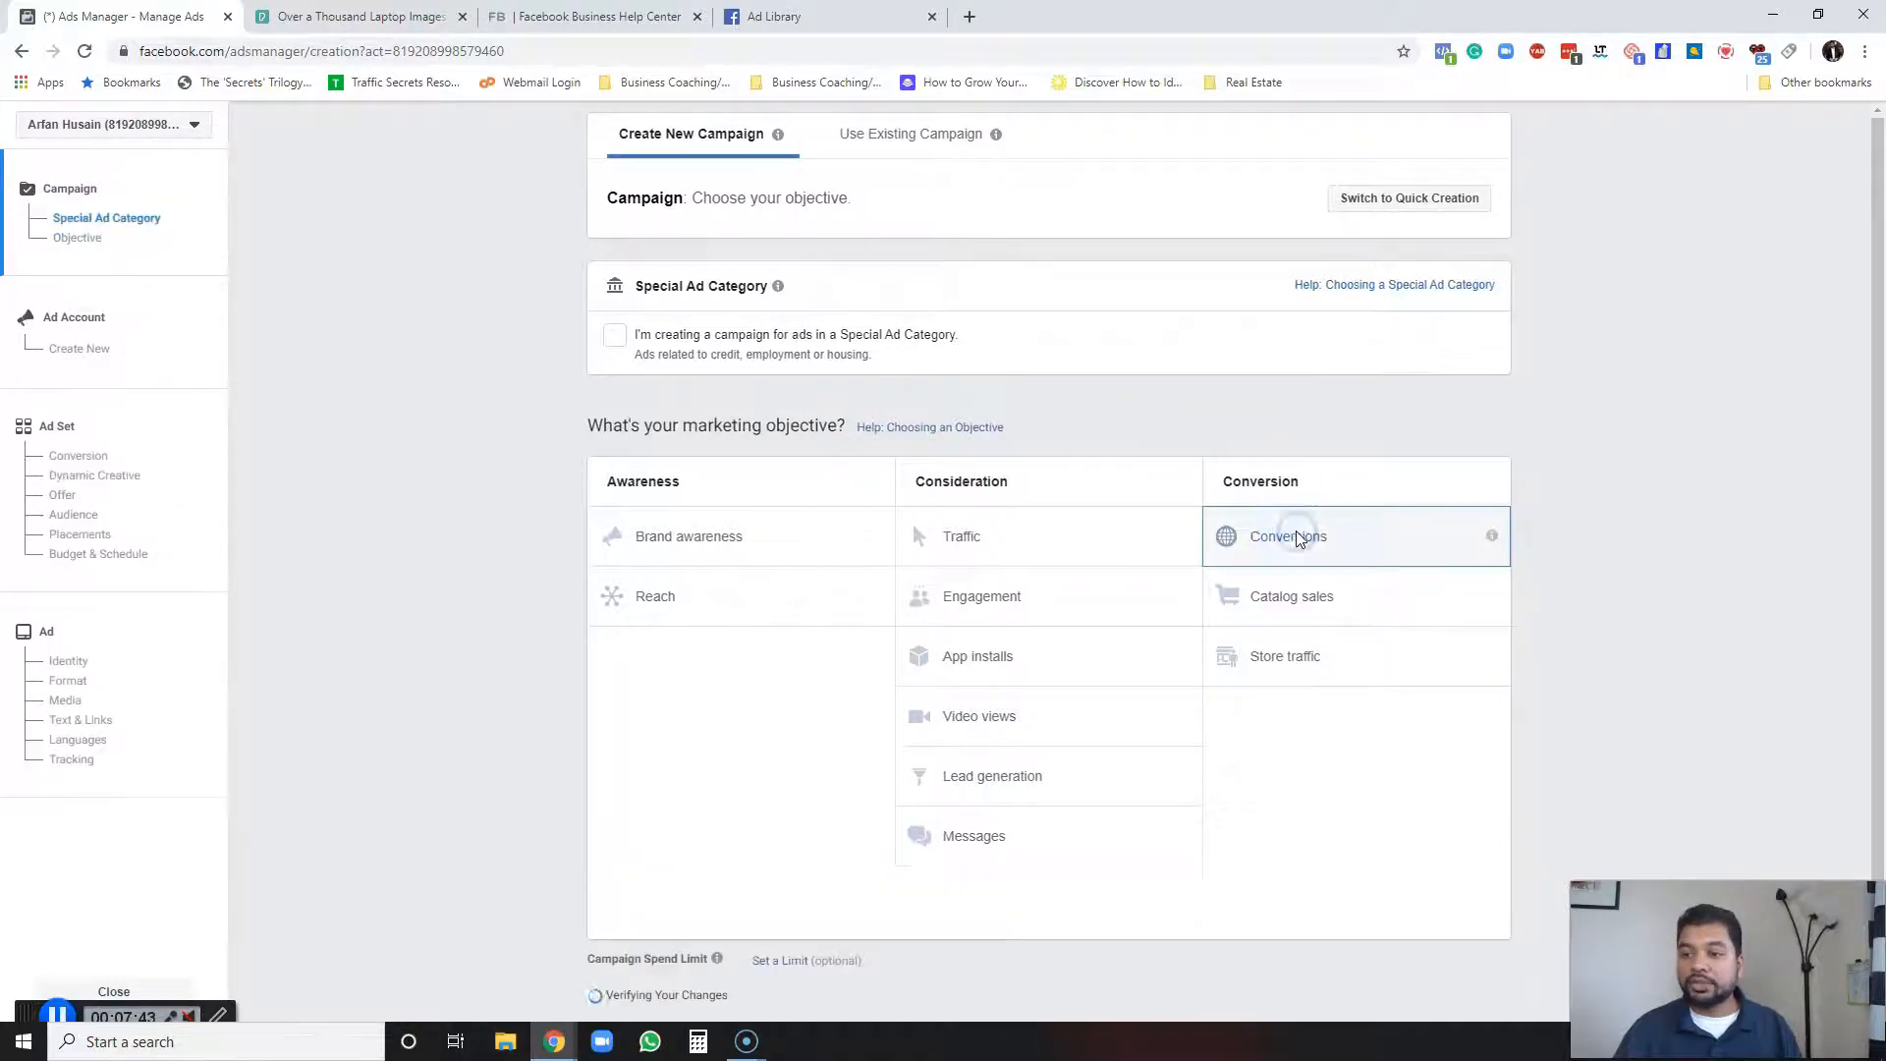
scroll(1297, 538, "down", 4)
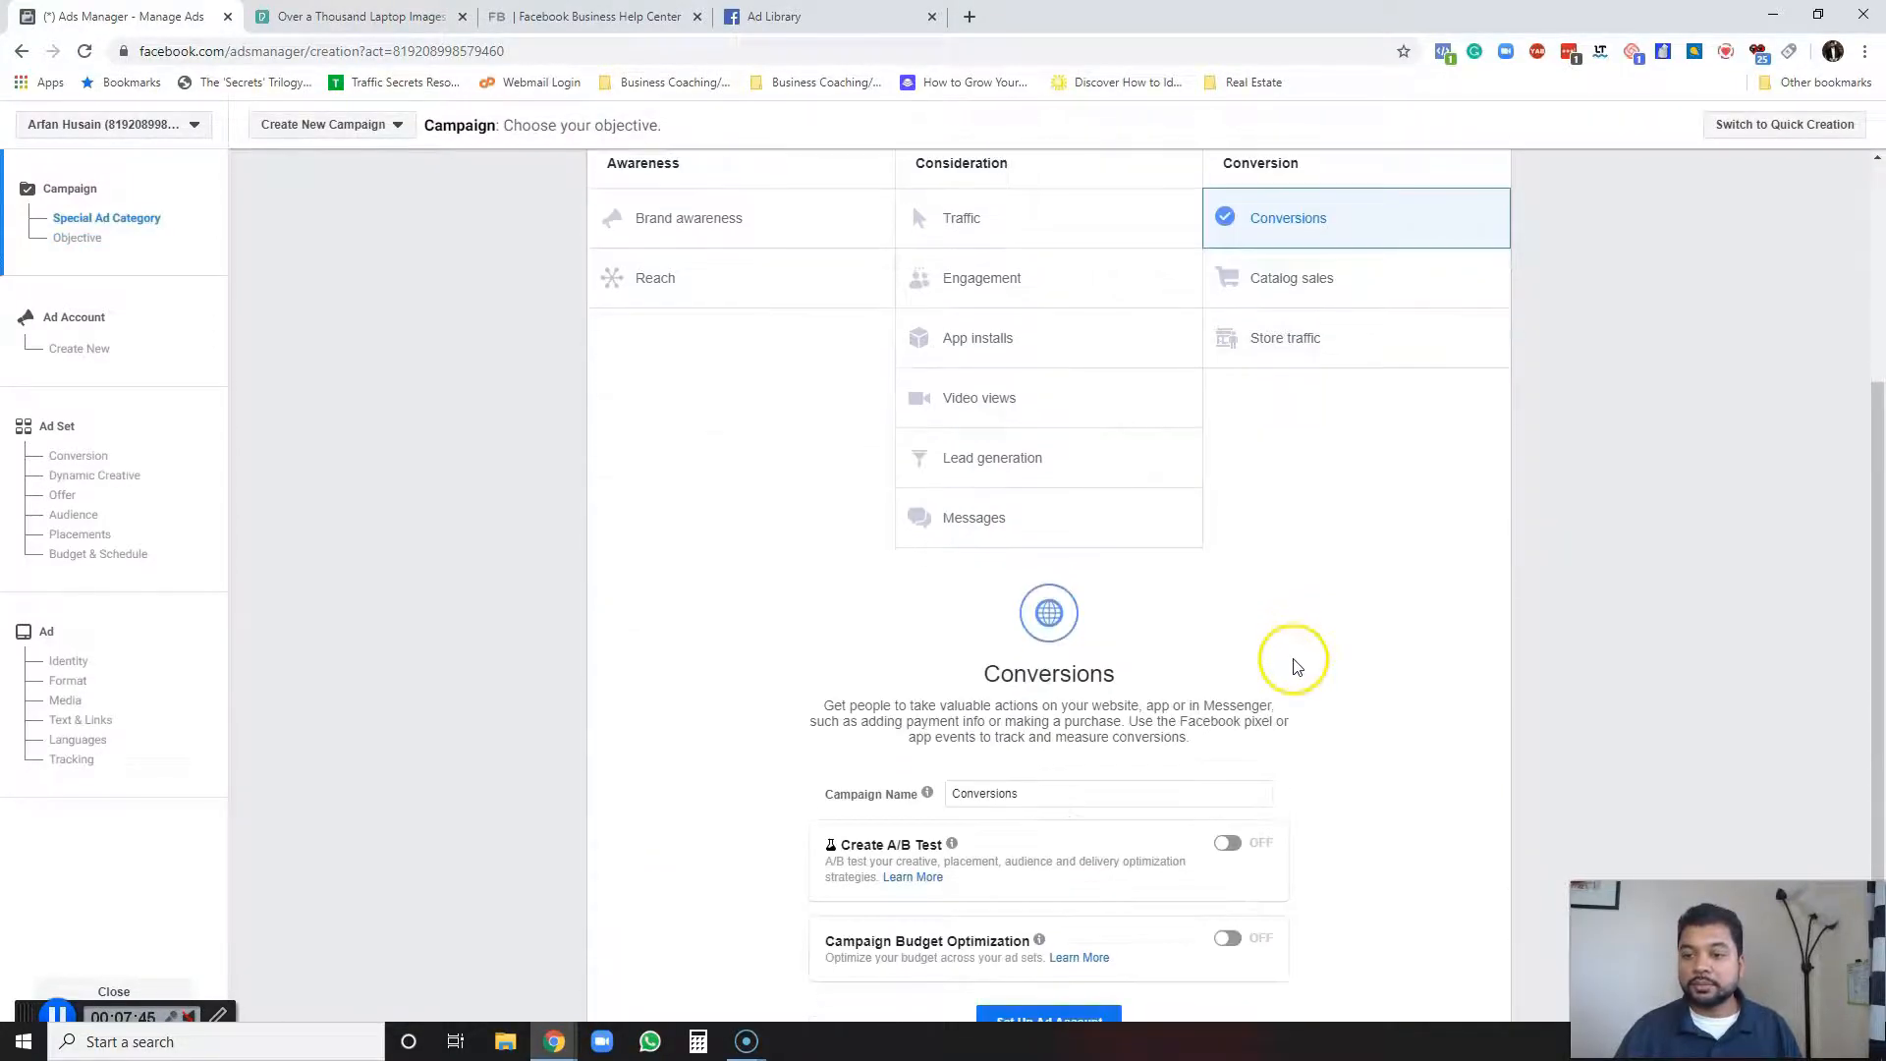
scroll(1081, 668, "down", 1)
Name the campaign "Set Up AD a to z".
mouse_move(929, 700)
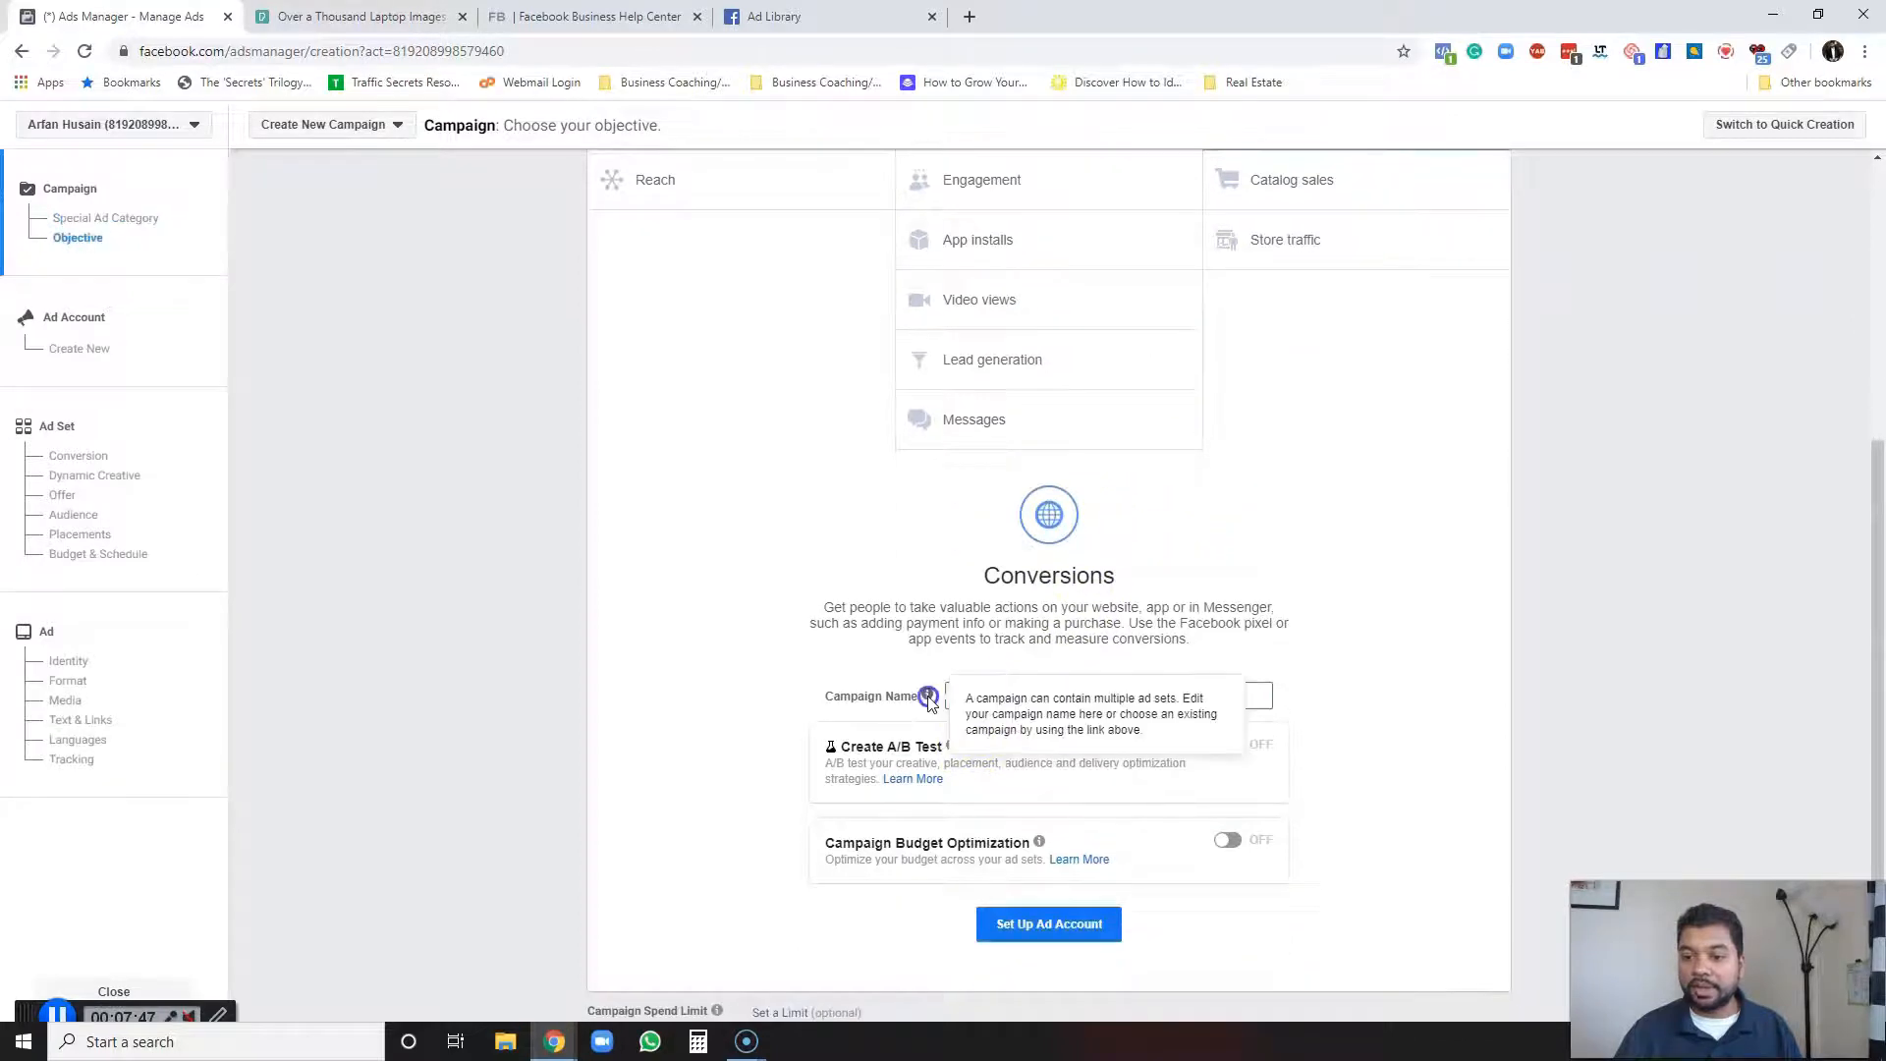
type("Sel UP A")
key("BackSpace")
type("p ")
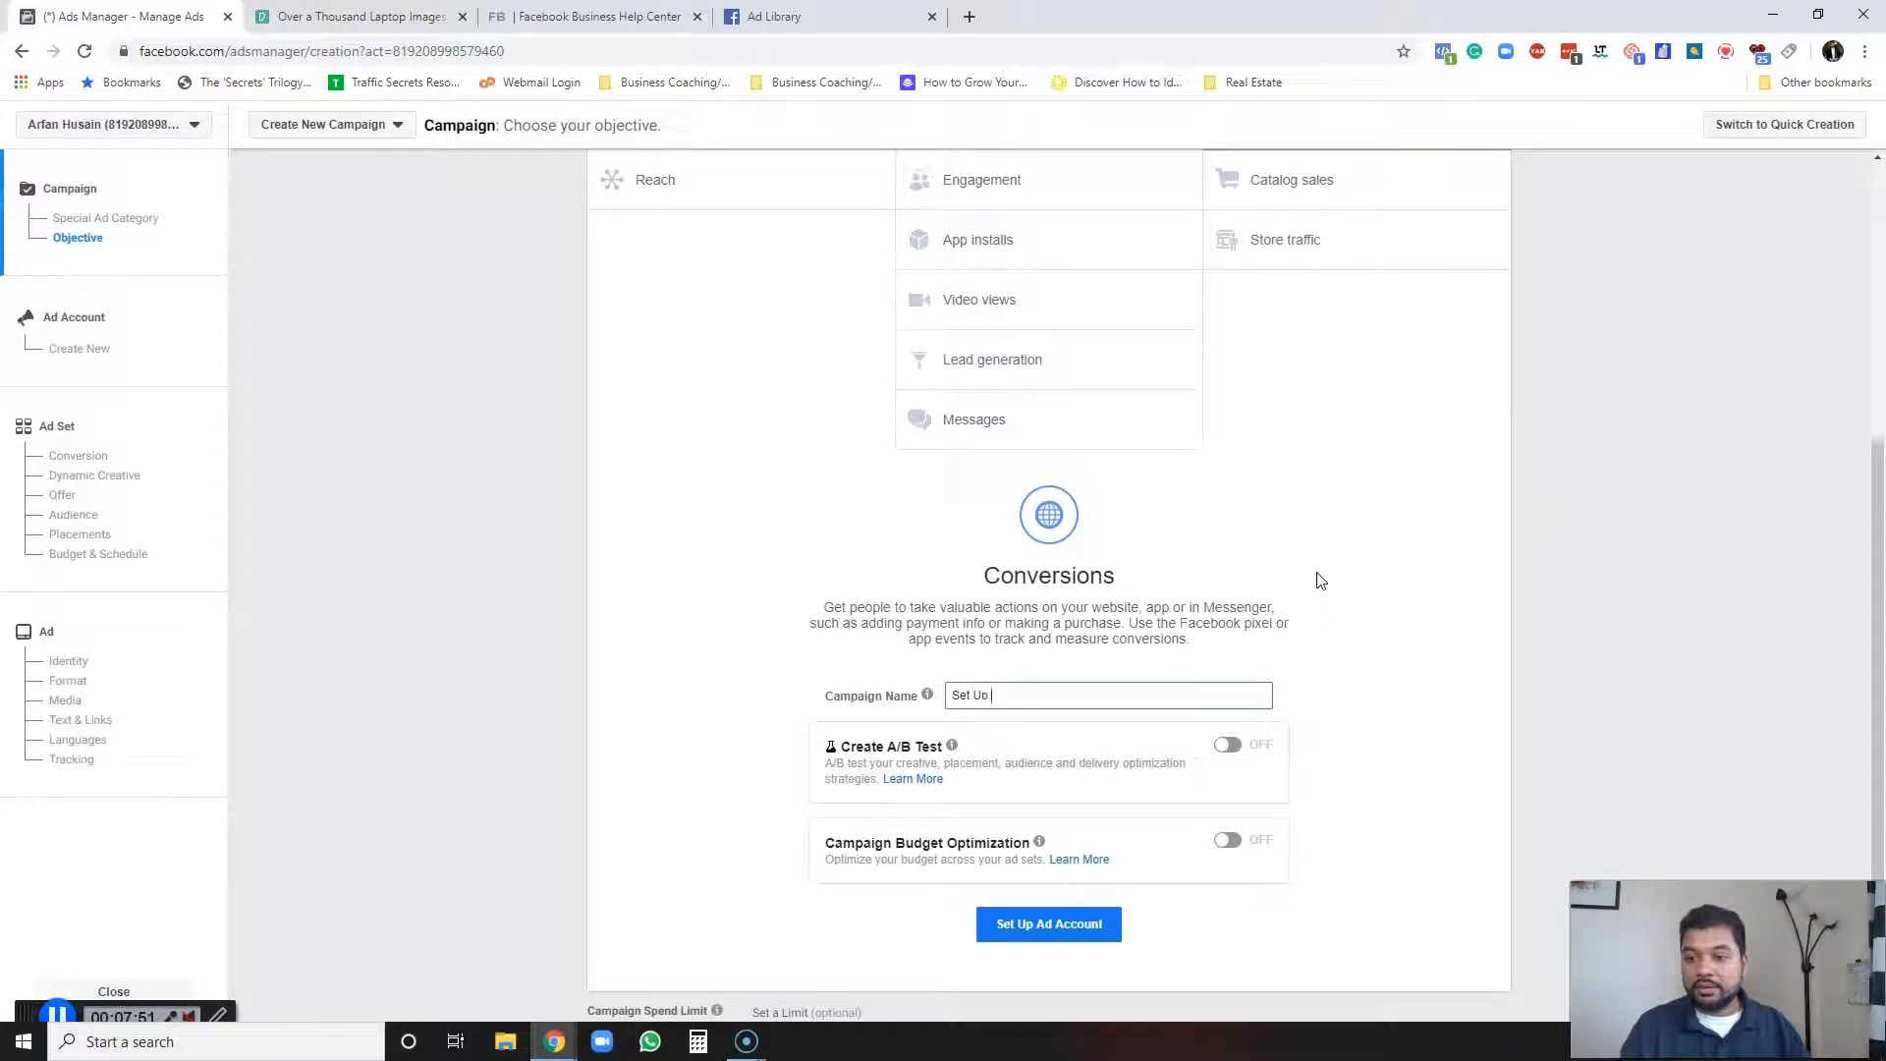
type("AD a to")
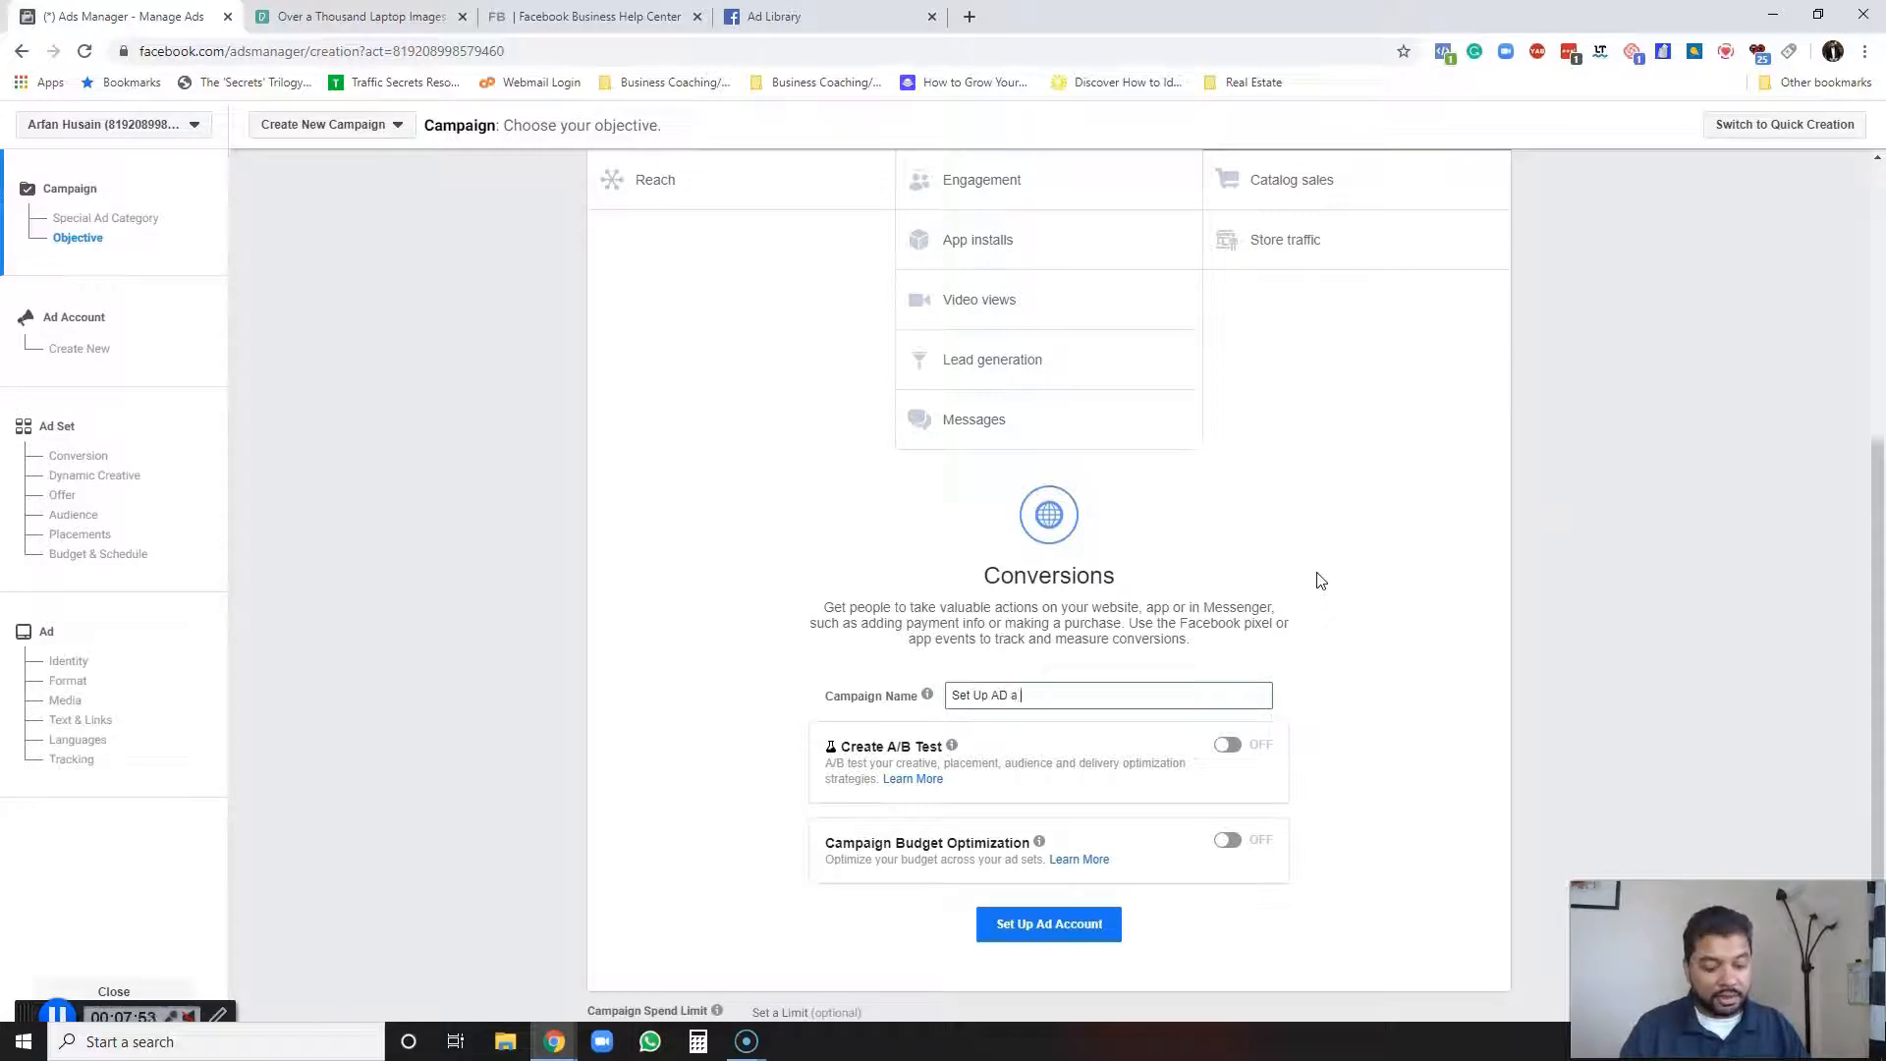
scroll(1317, 578, "down", 1)
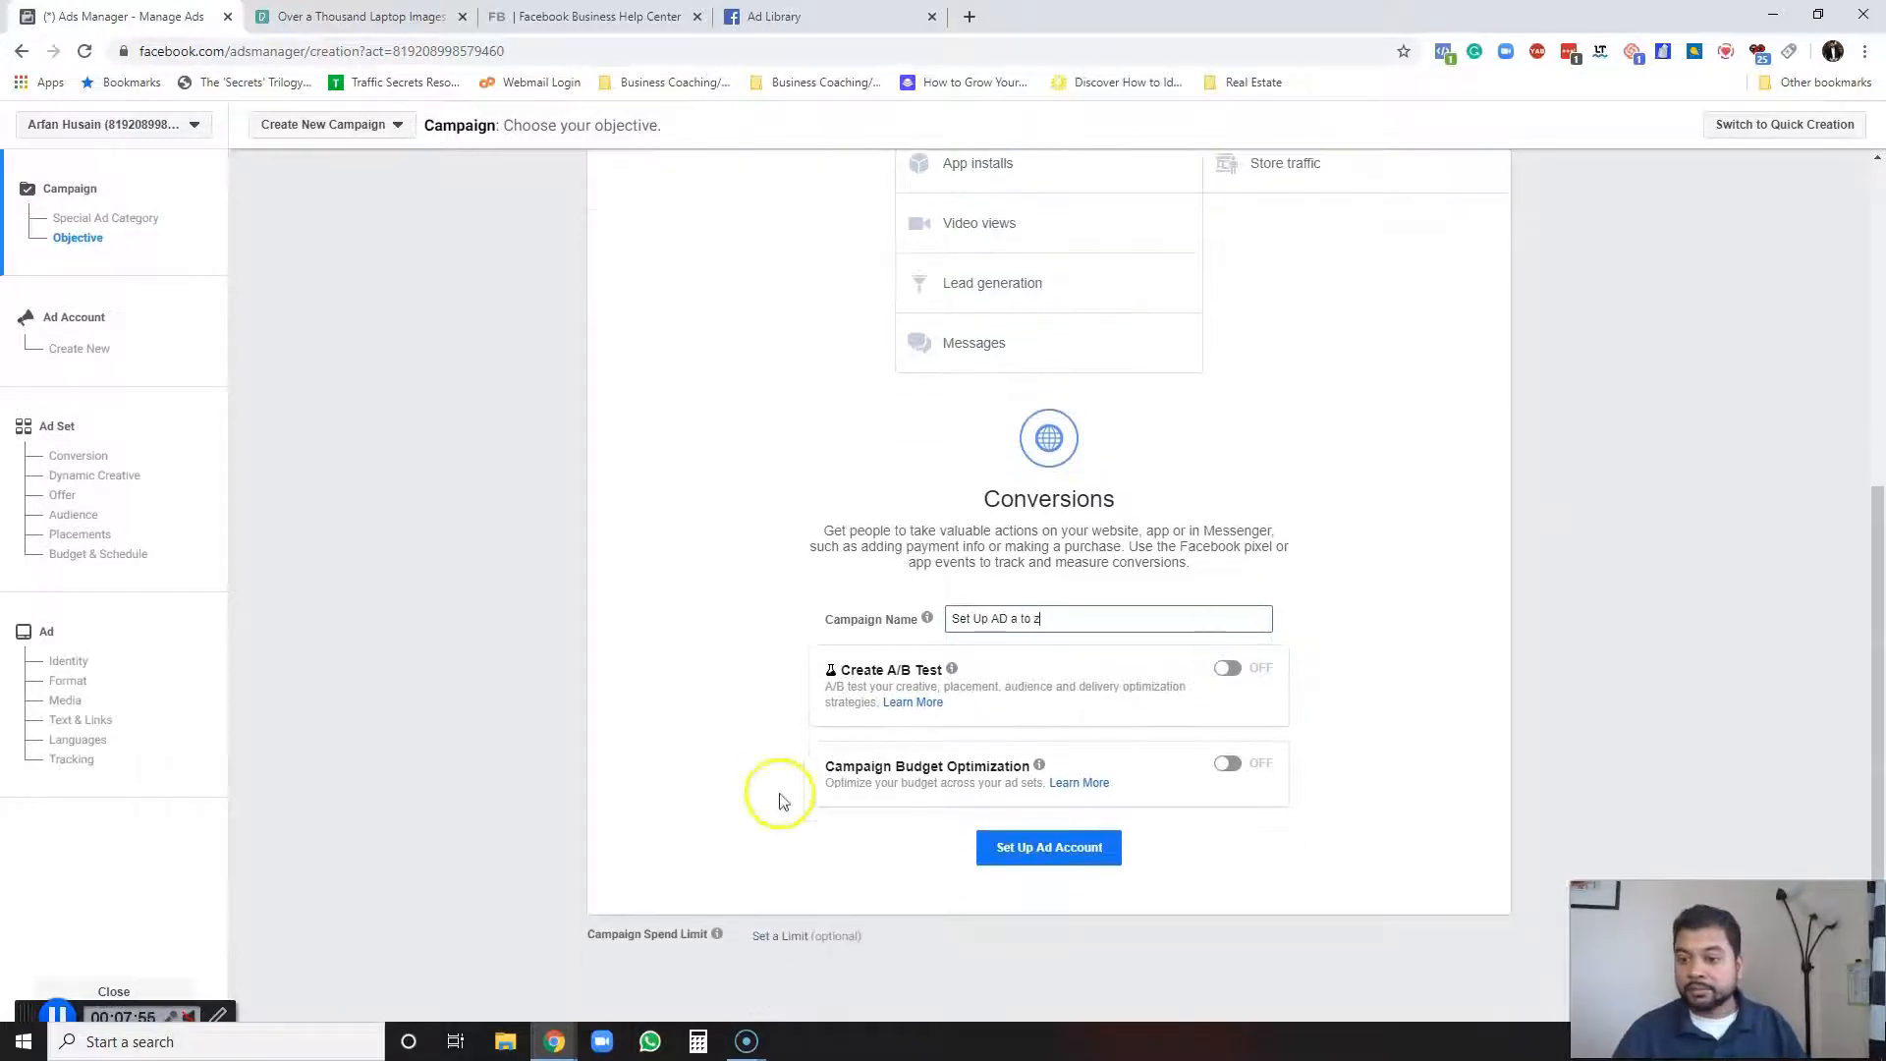
Turn on Campaign Budget Optimization and set a daily campaign budget of $5.
mouse_move(1037, 771)
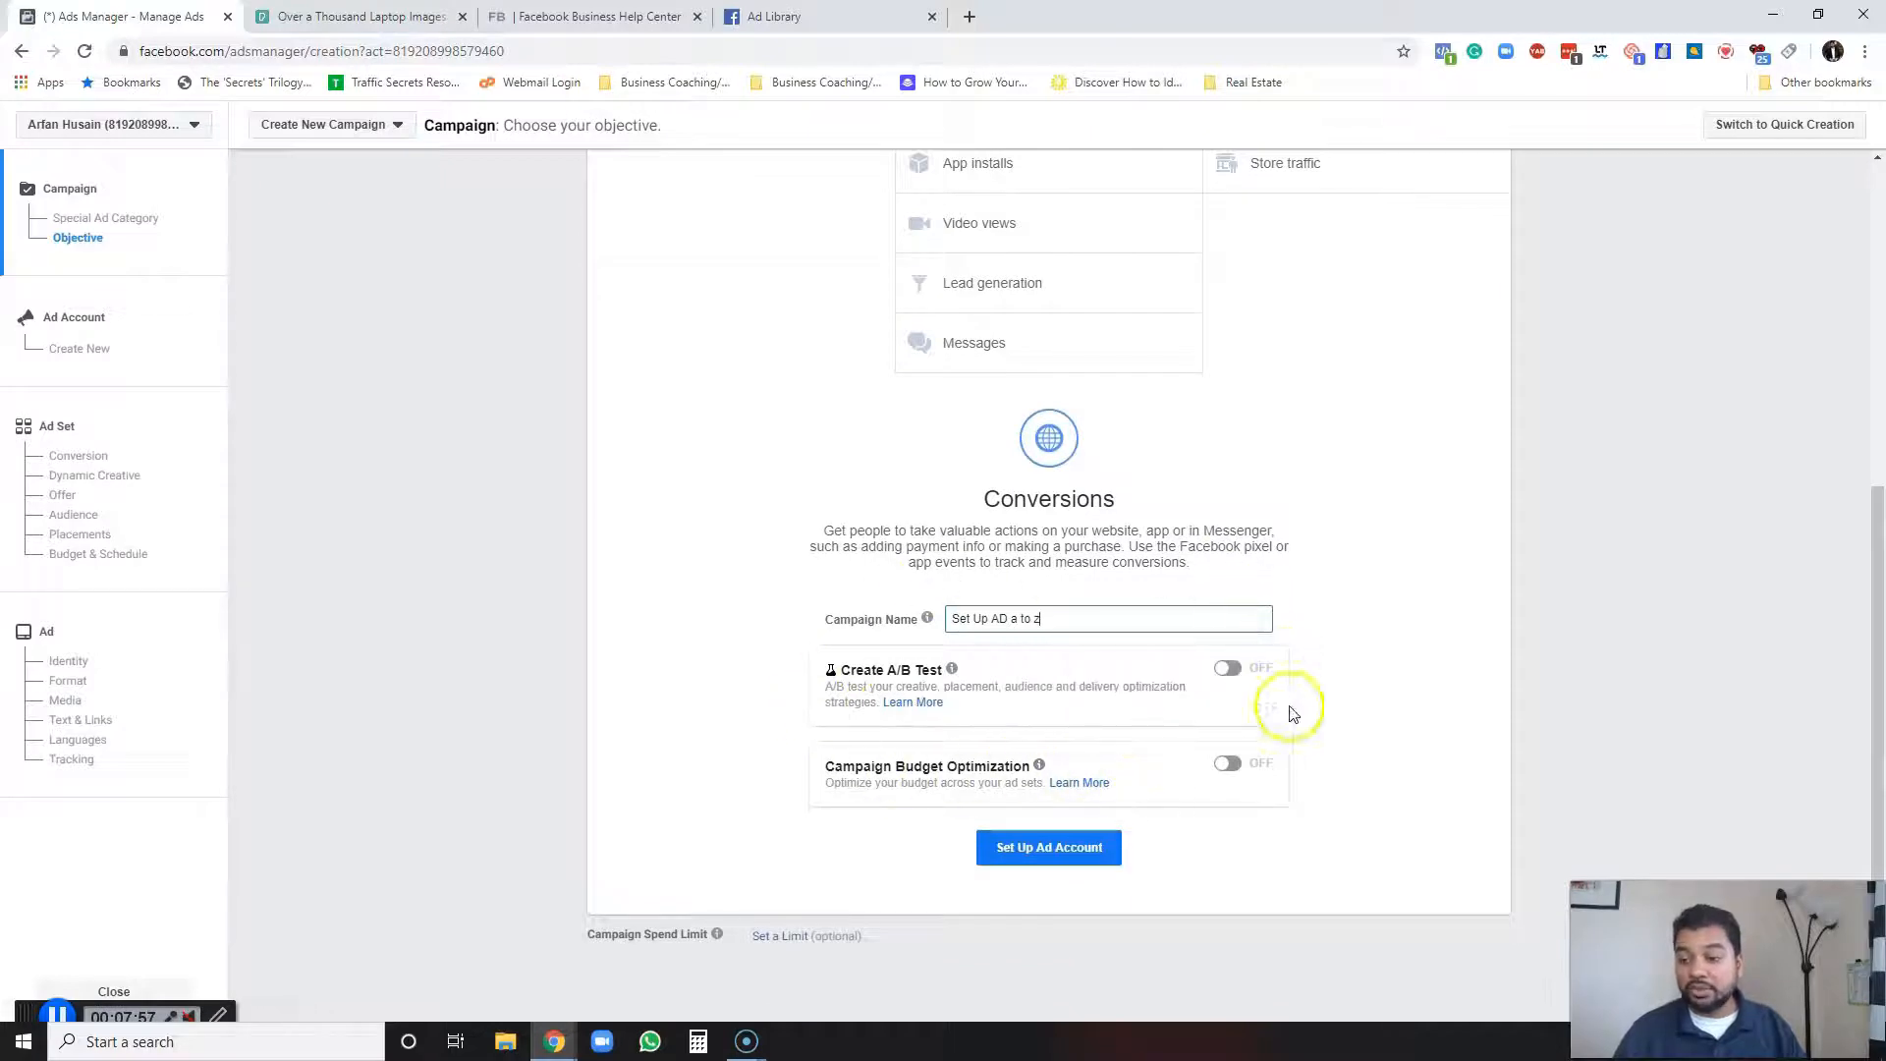
left_click(1226, 764)
scroll(1267, 732, "down", 2)
left_click(1140, 661)
type("5")
left_click(1365, 530)
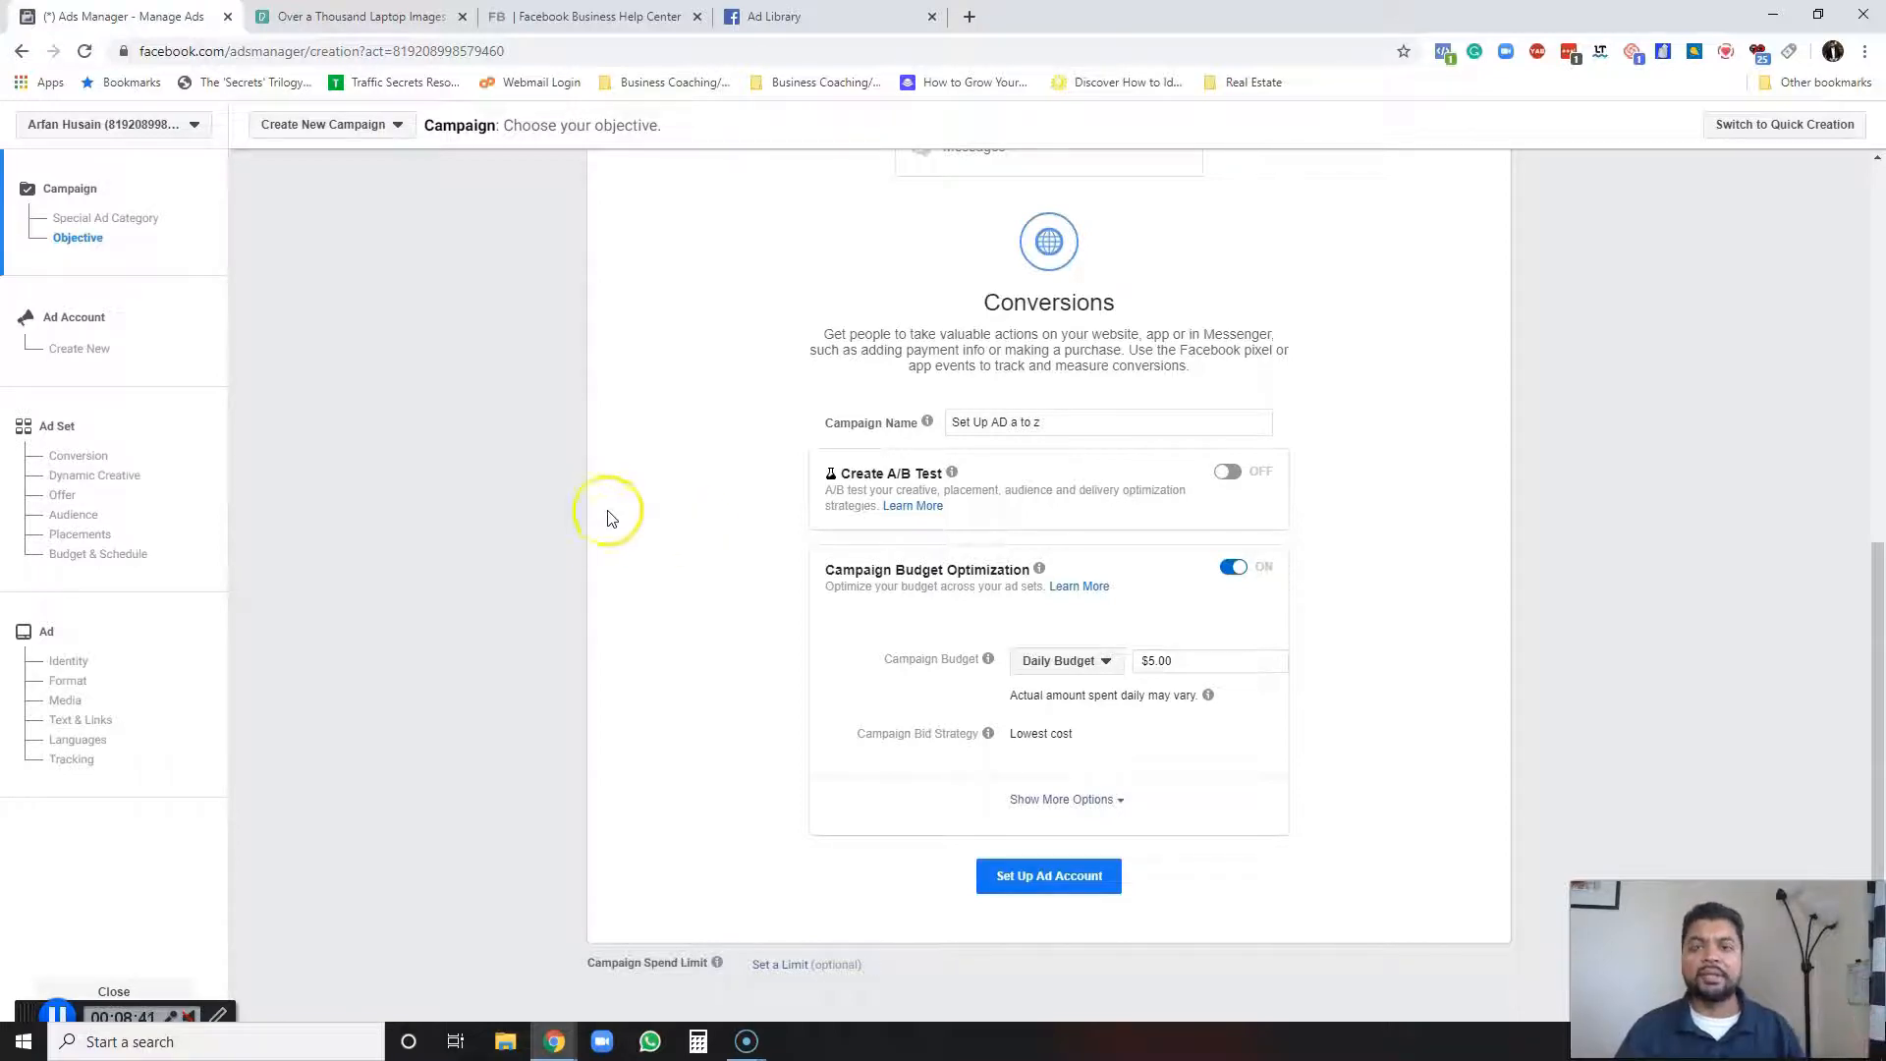
Set up the ad account with US Dollars currency and America/New_York time zone, and continue to the ad set.
scroll(1163, 797, "up", 1)
scroll(1163, 797, "down", 1)
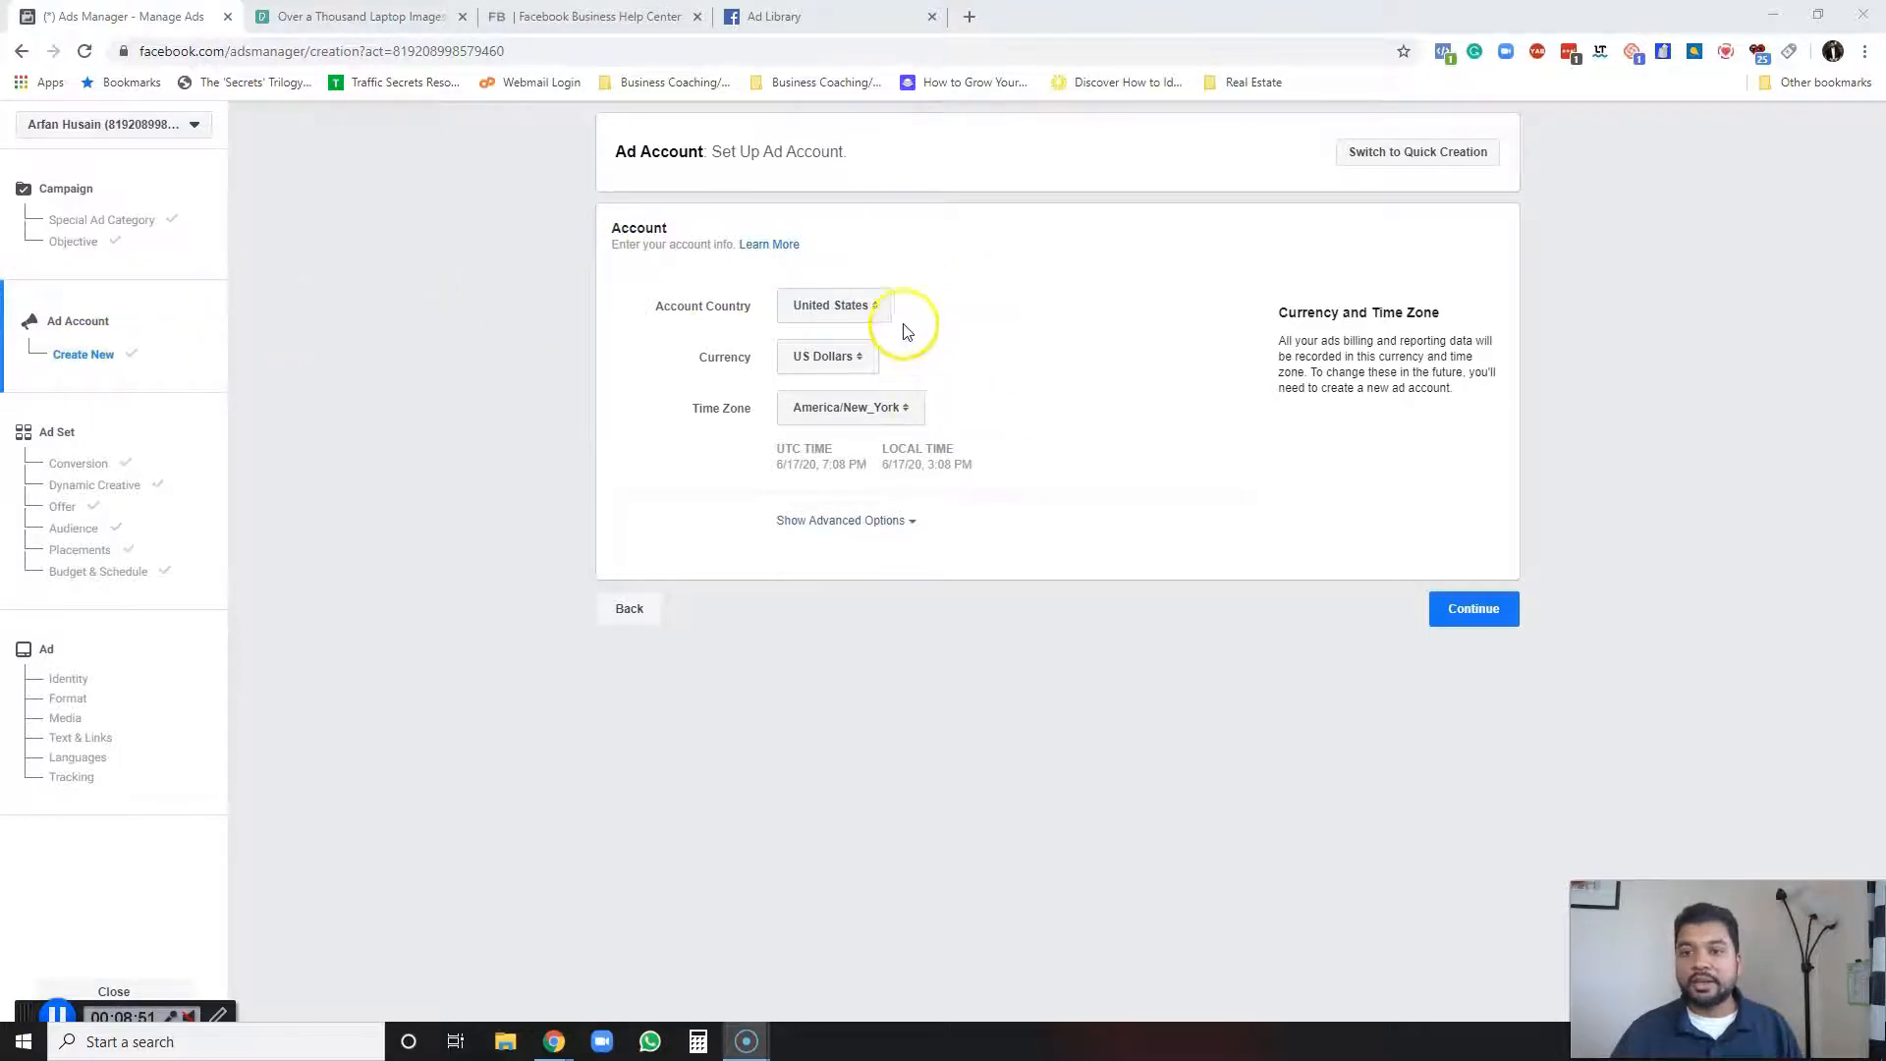
left_click(874, 362)
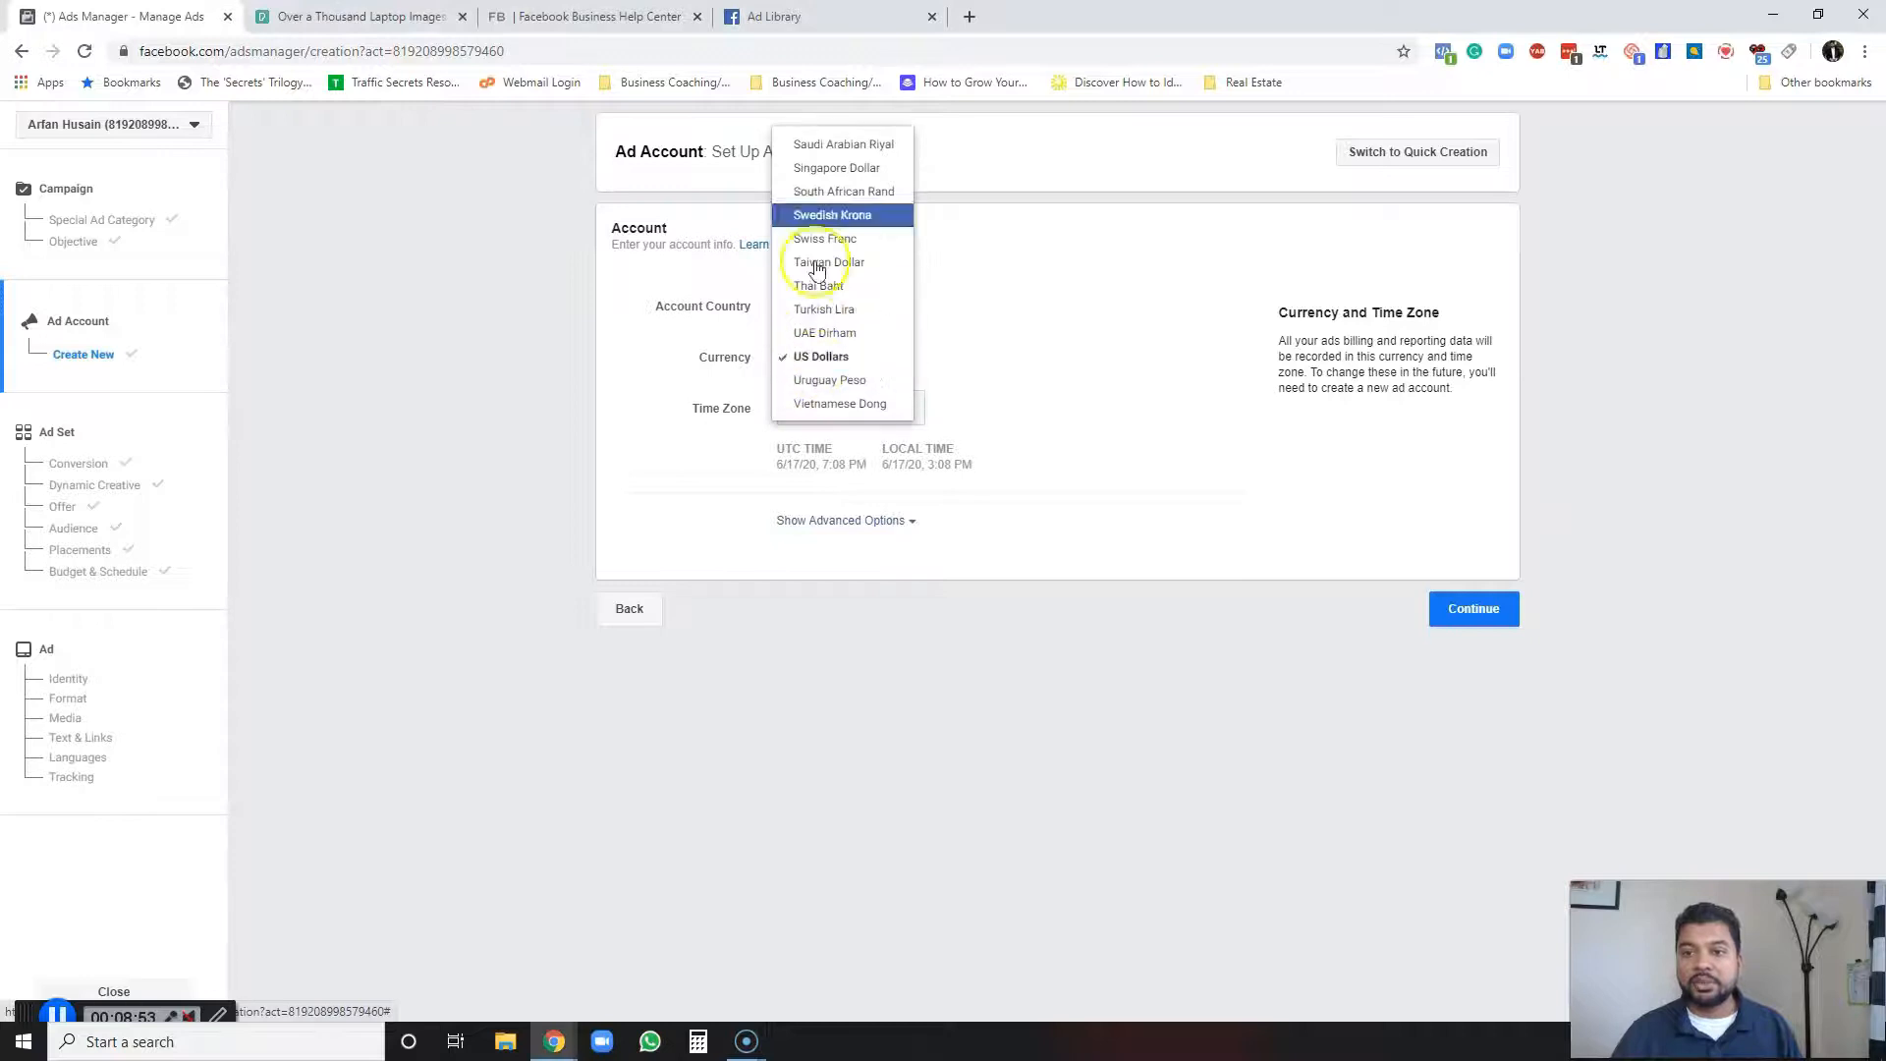
left_click(825, 358)
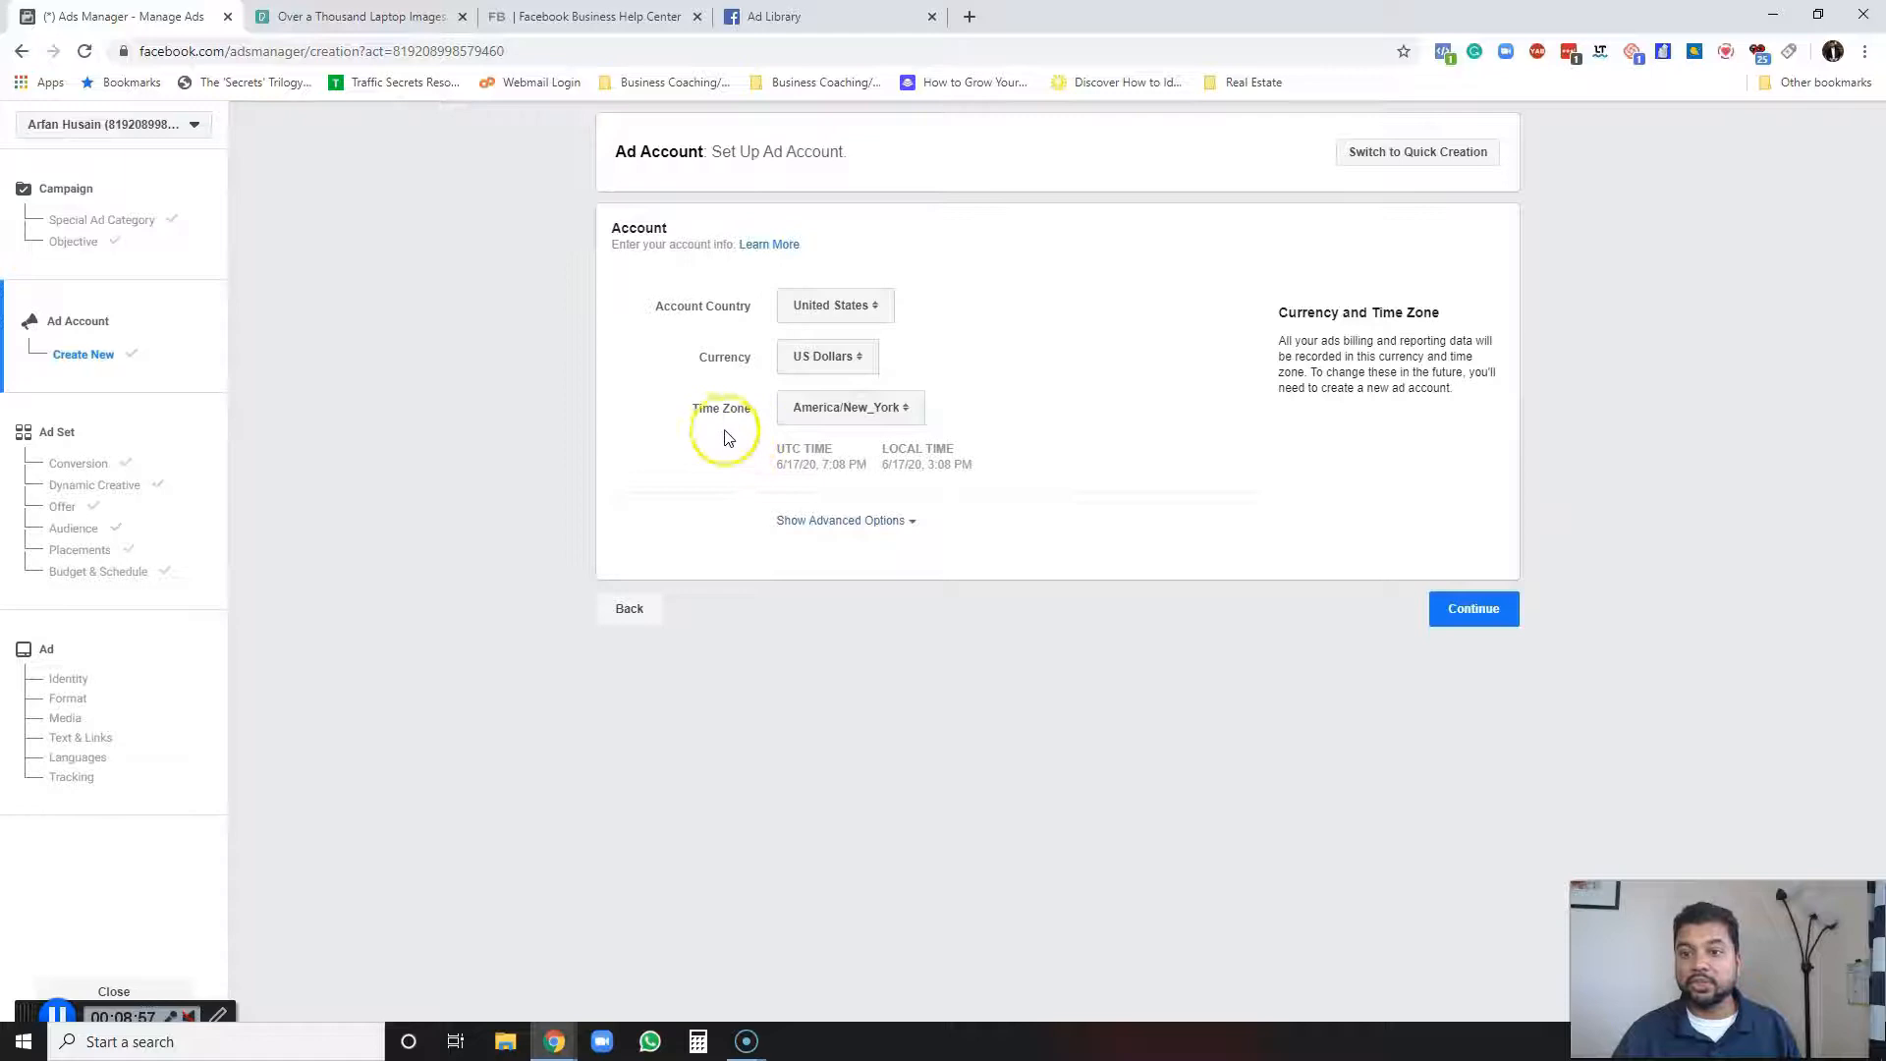
left_click(870, 417)
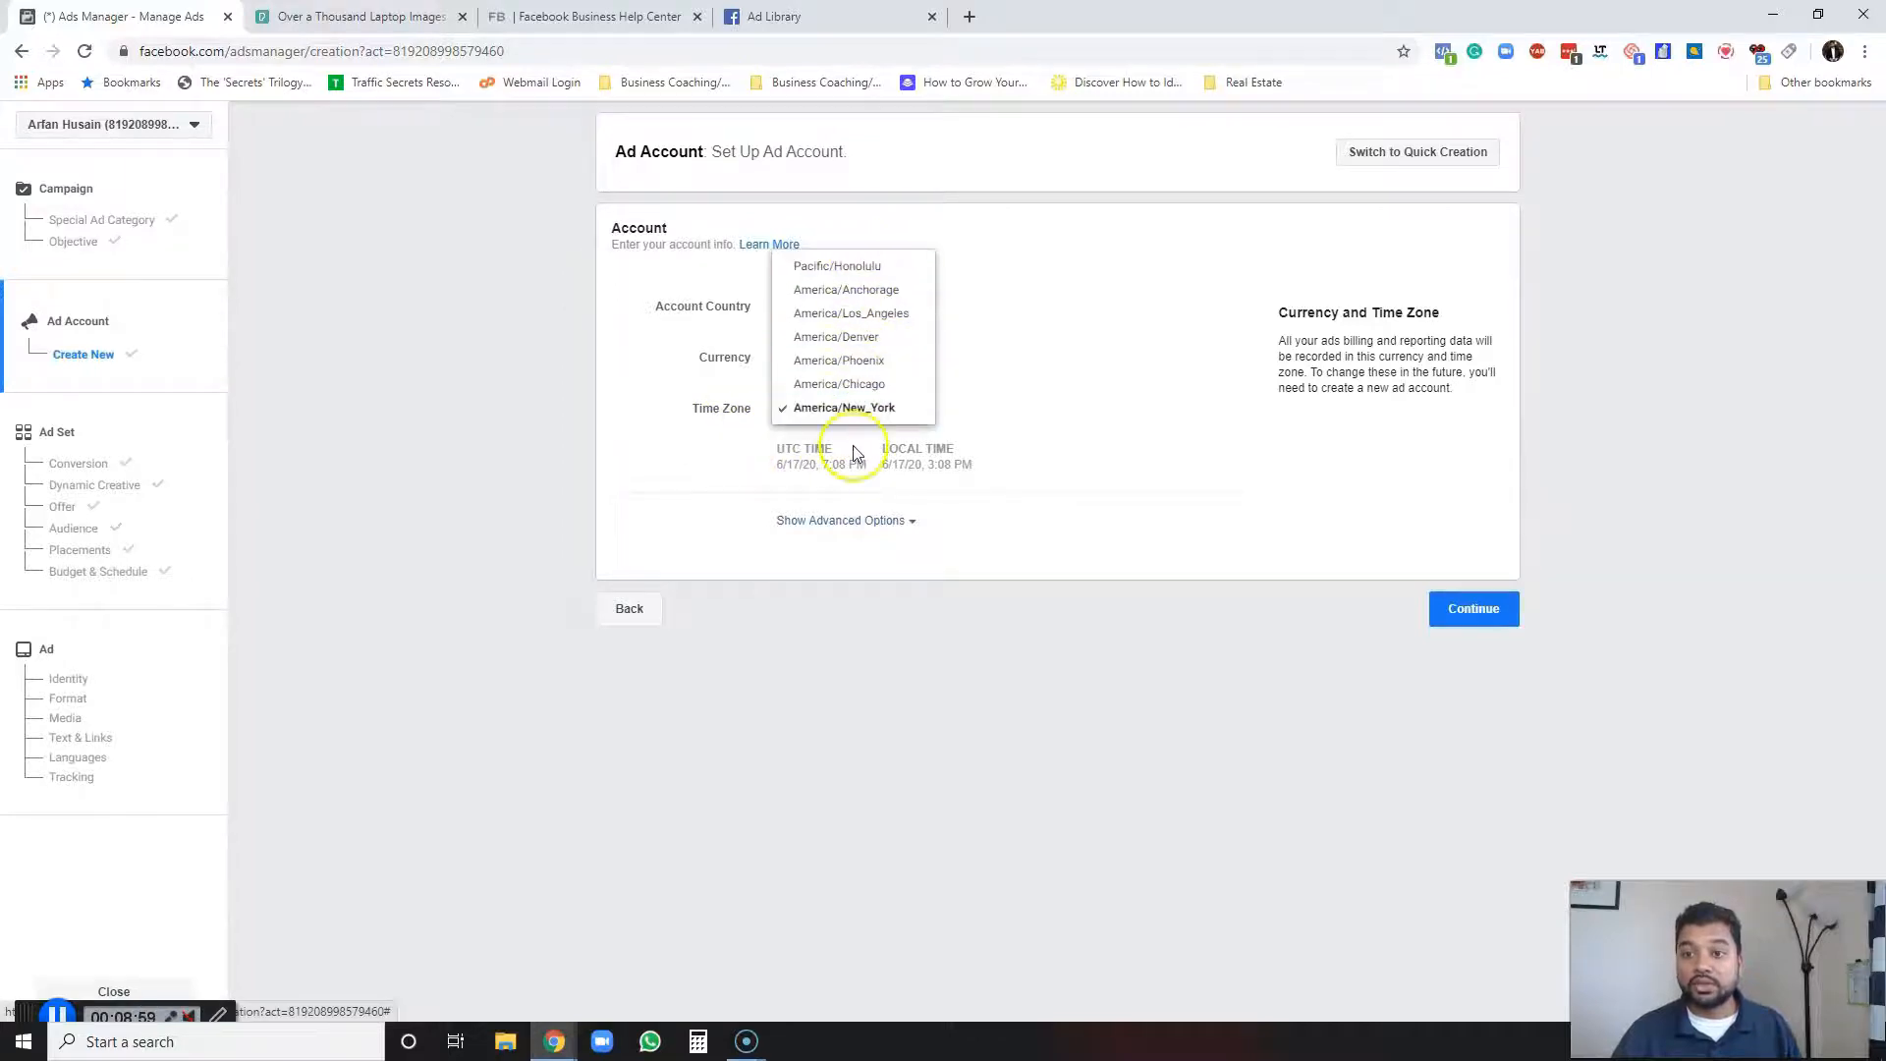
left_click(702, 478)
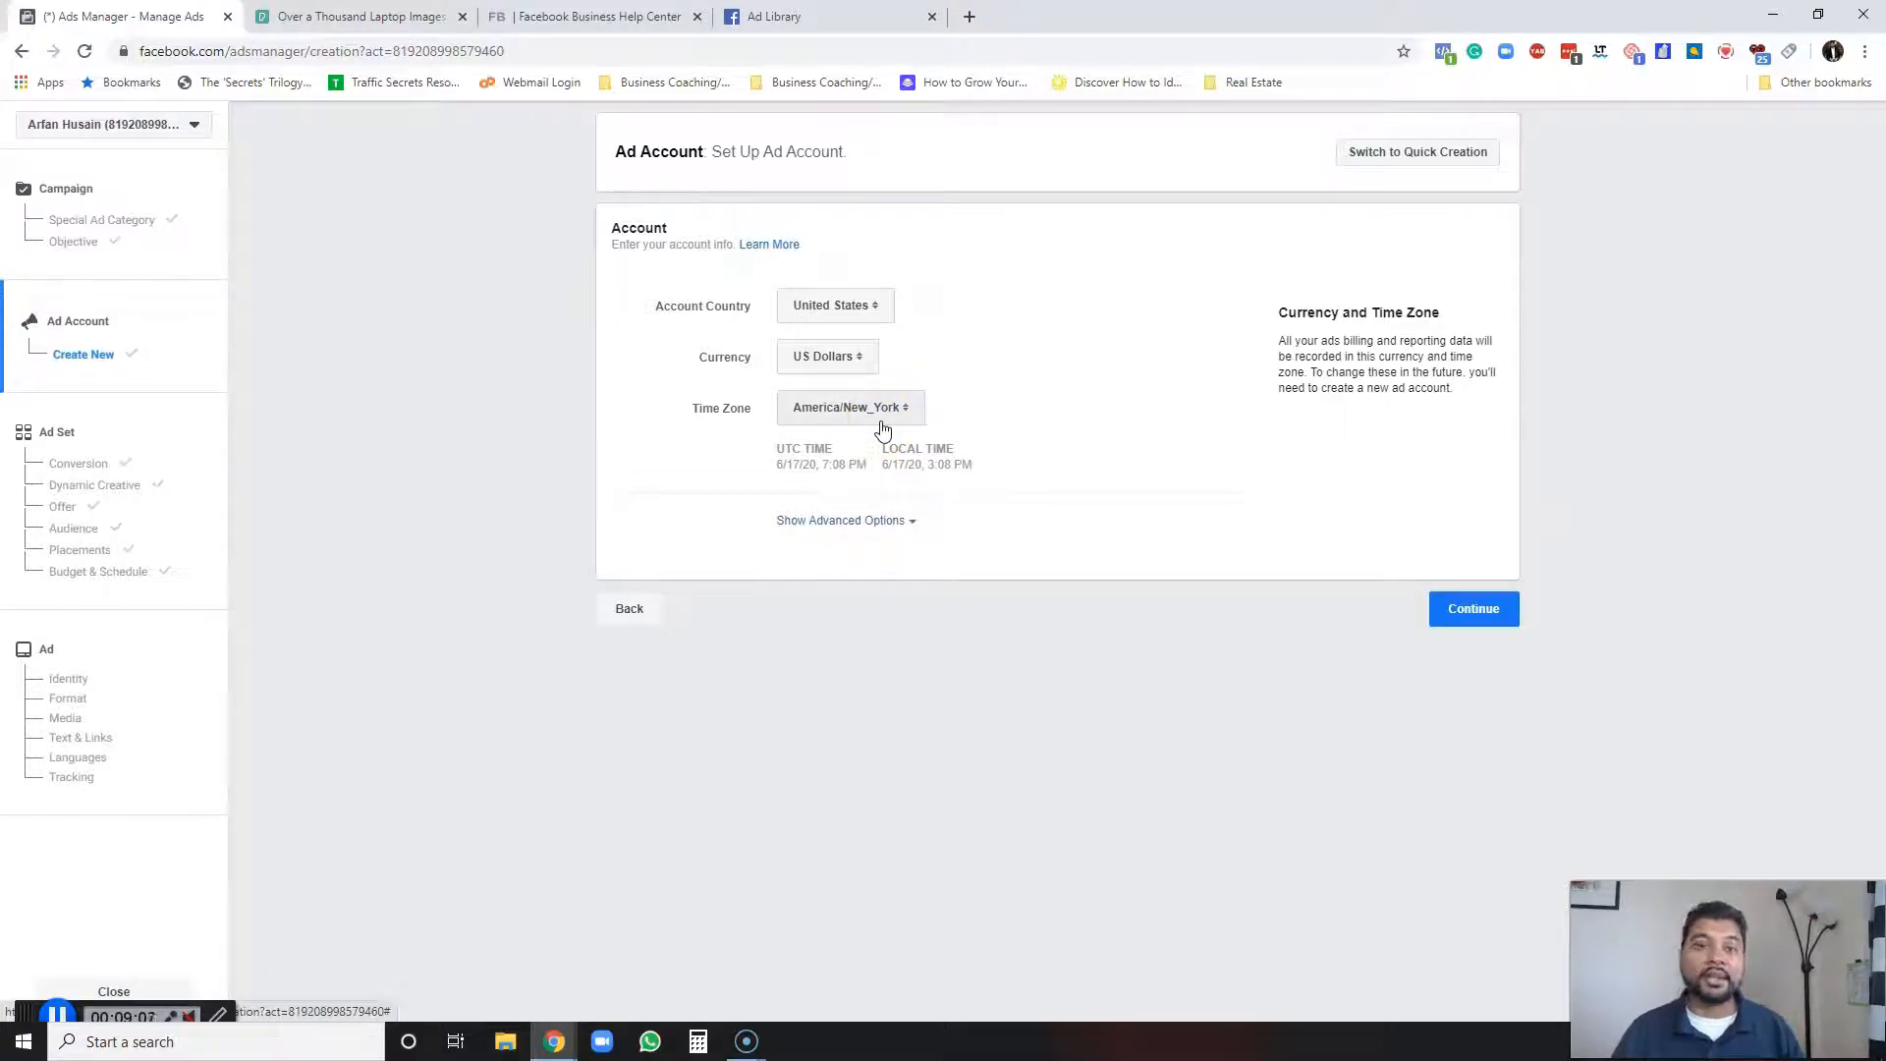
left_click(771, 414)
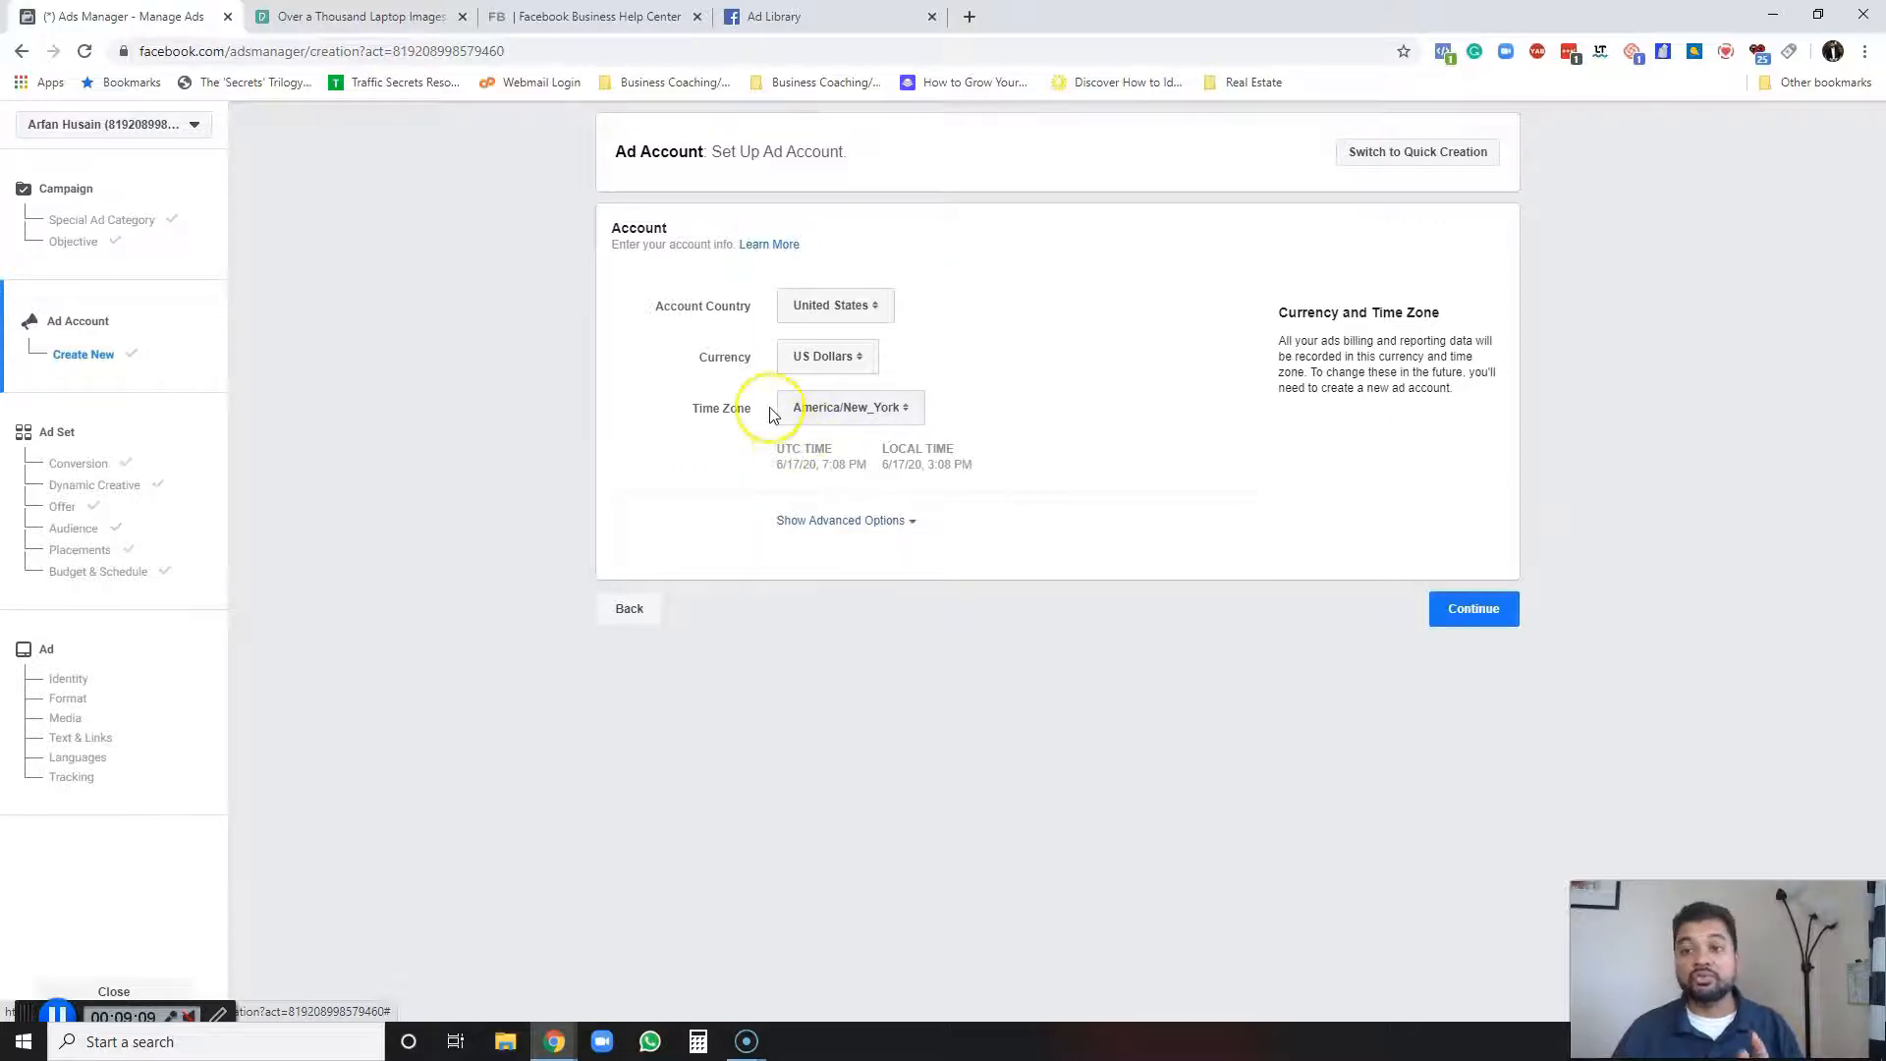
left_click(1473, 609)
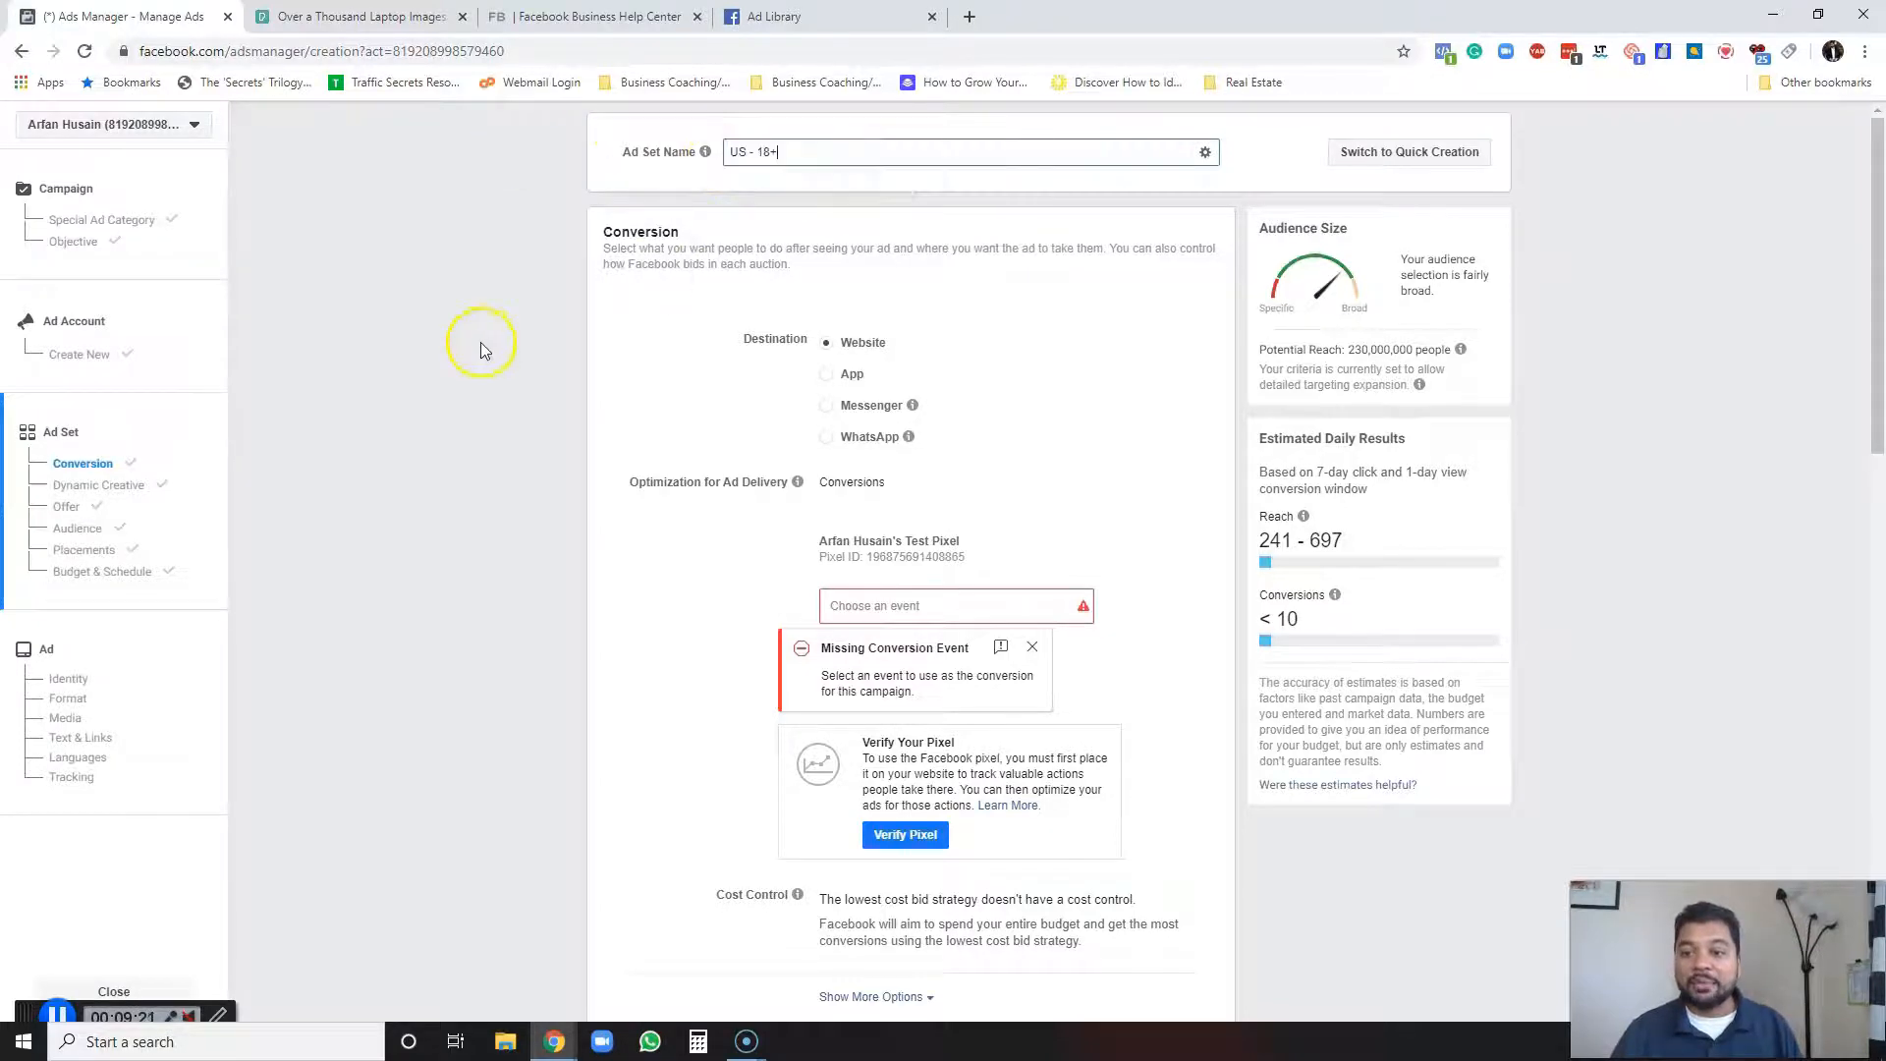
Choose Lead as the pixel conversion event for the ad set.
scroll(724, 405, "down", 1)
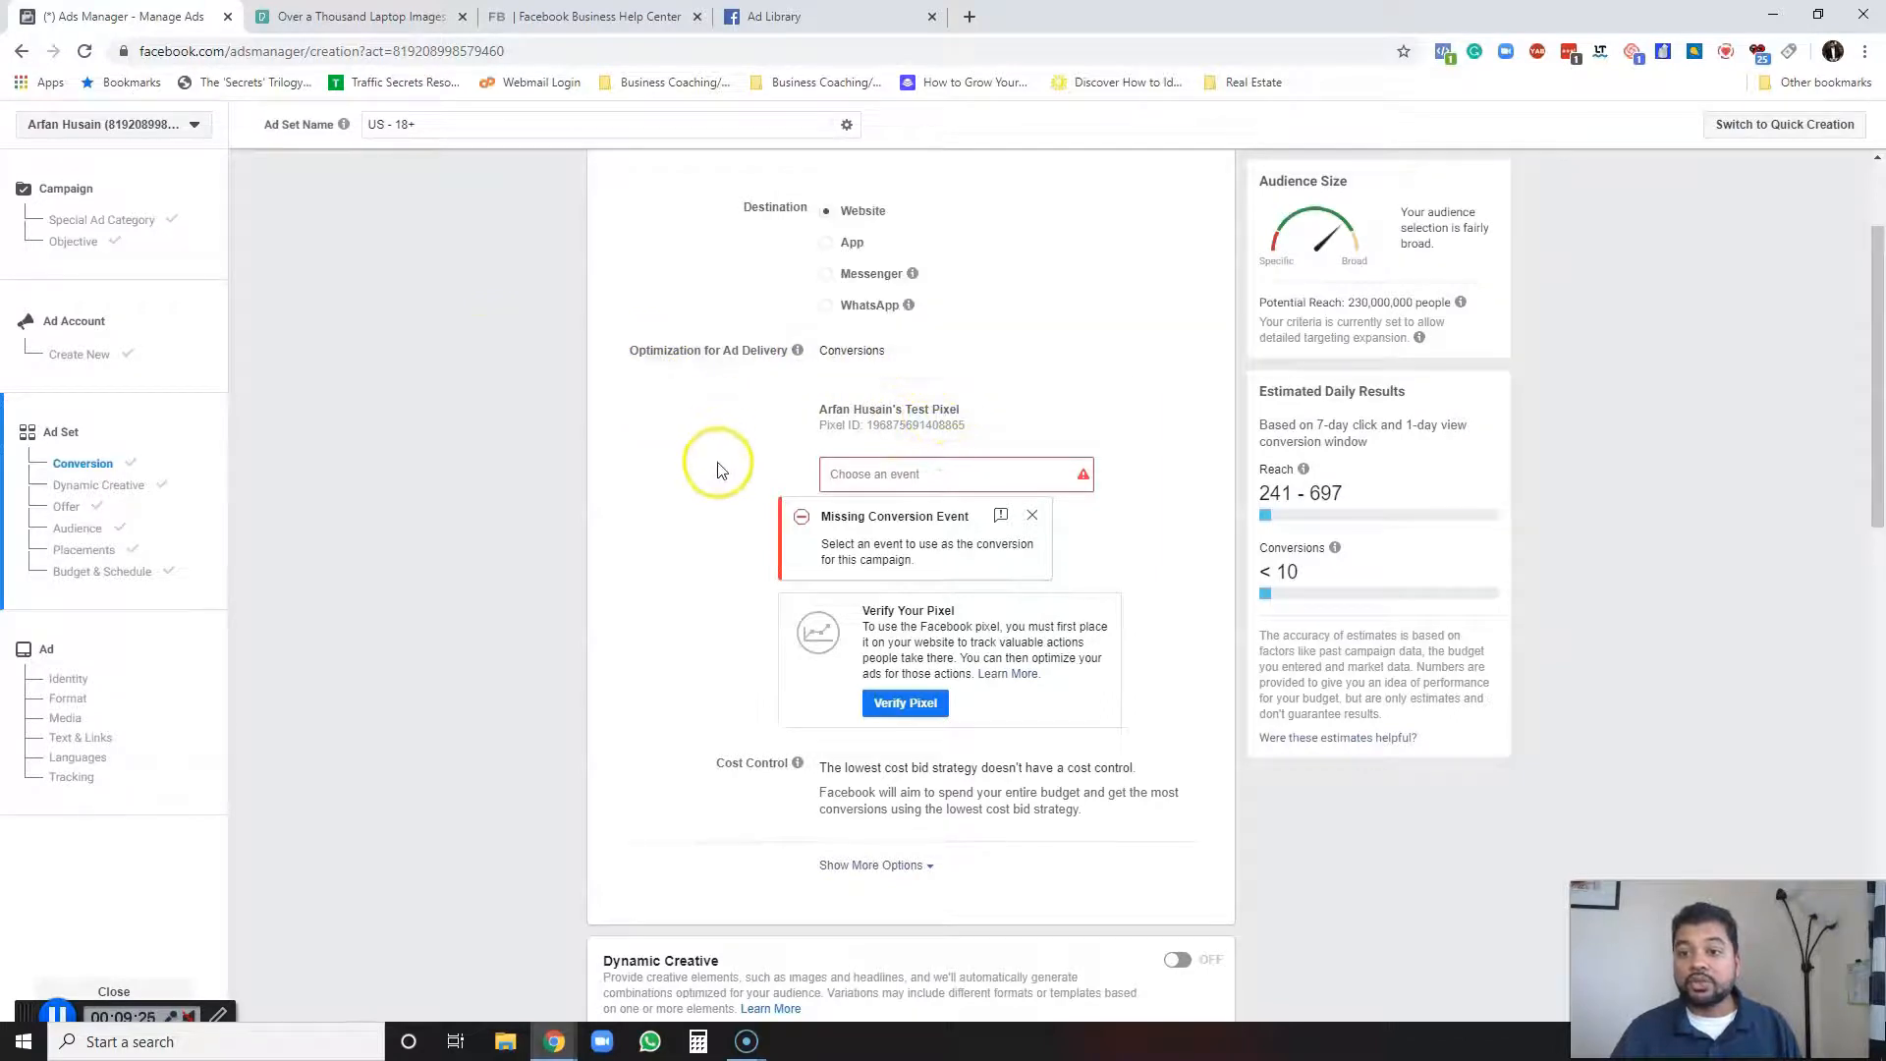
left_click(912, 478)
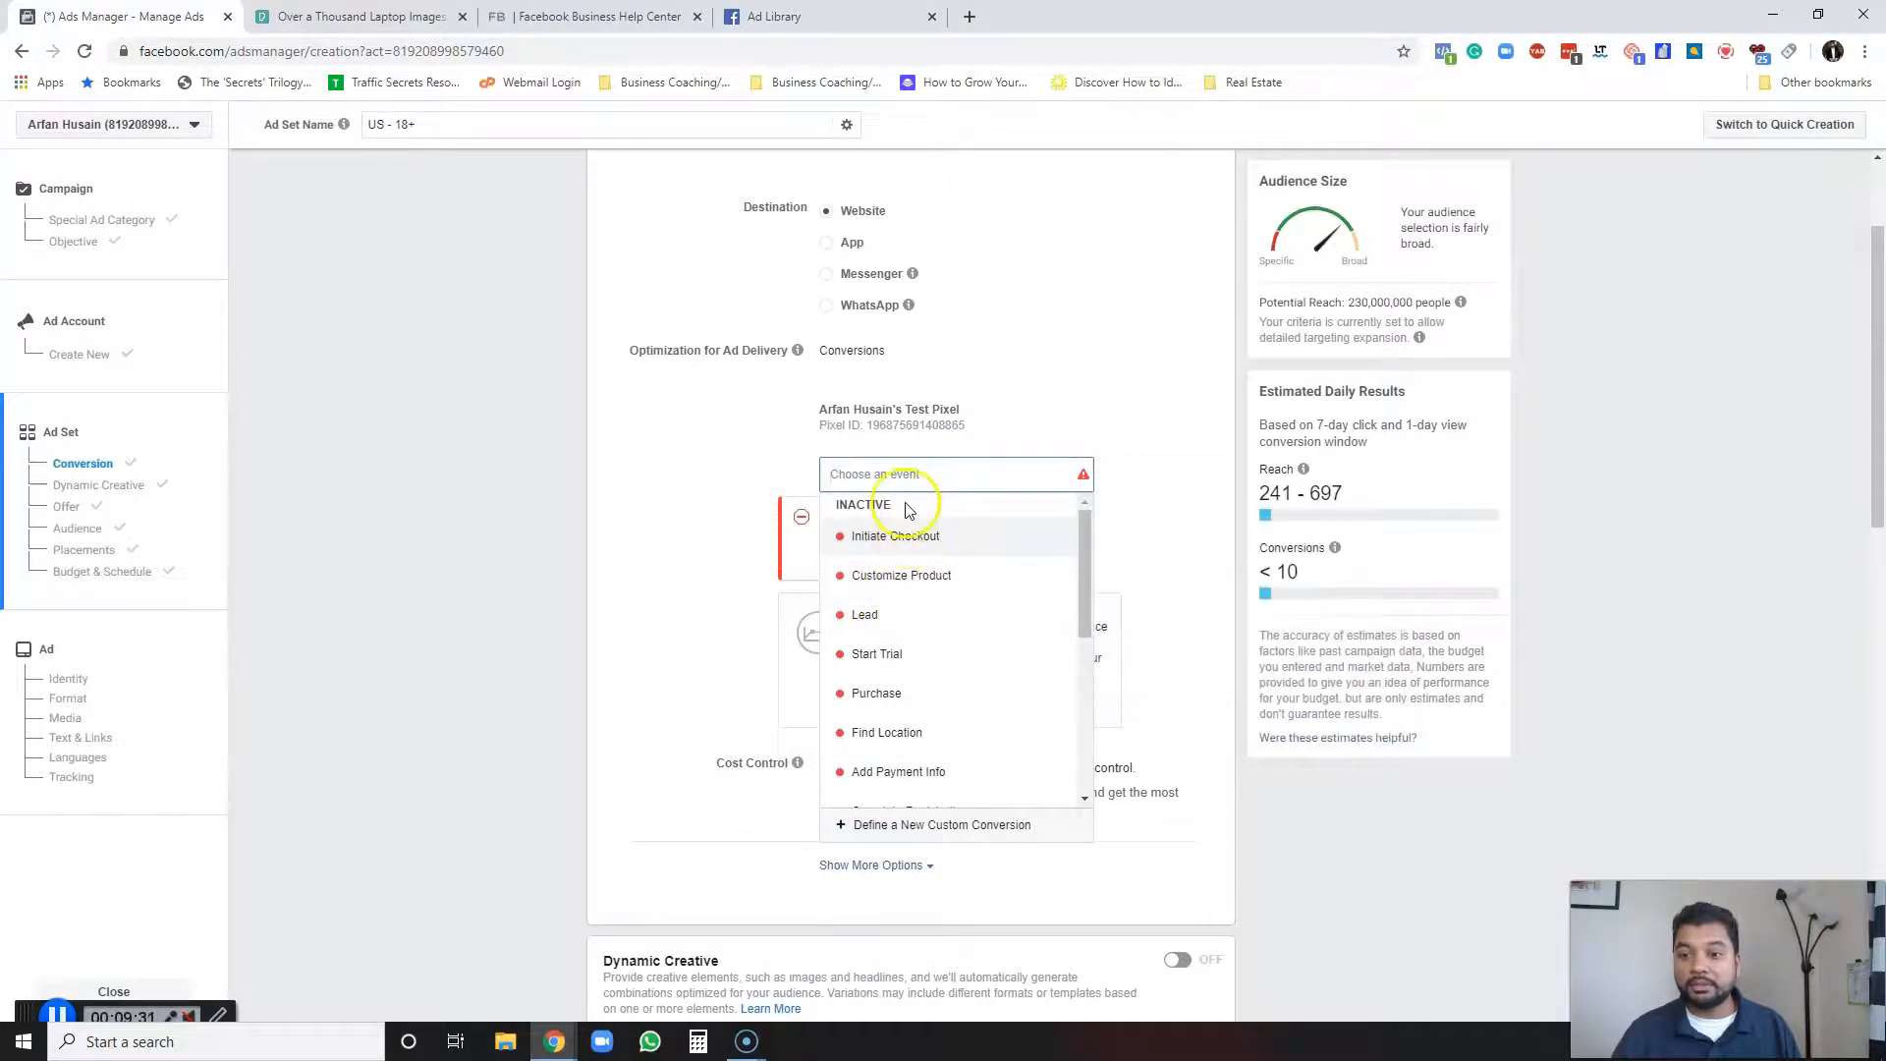
left_click(866, 616)
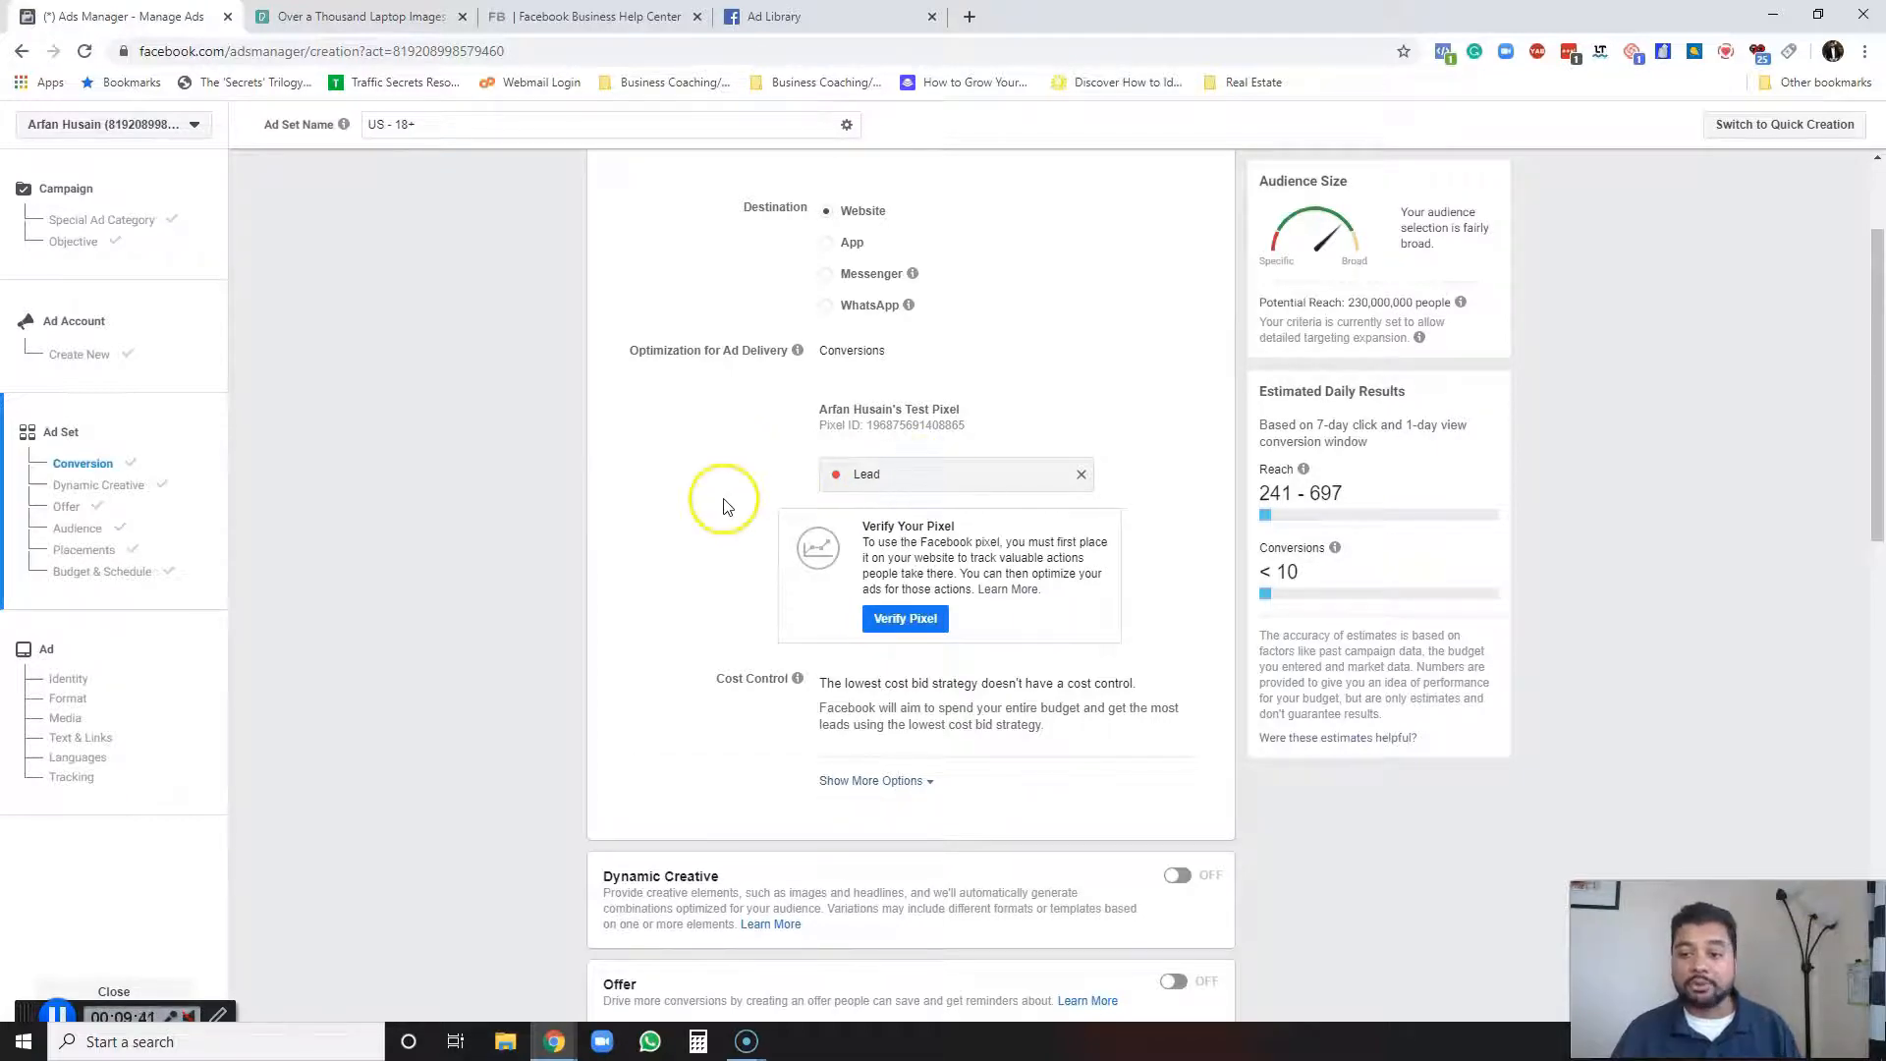
Review the ad set's cost control, dynamic creative, offer and audience sections.
scroll(724, 505, "down", 4)
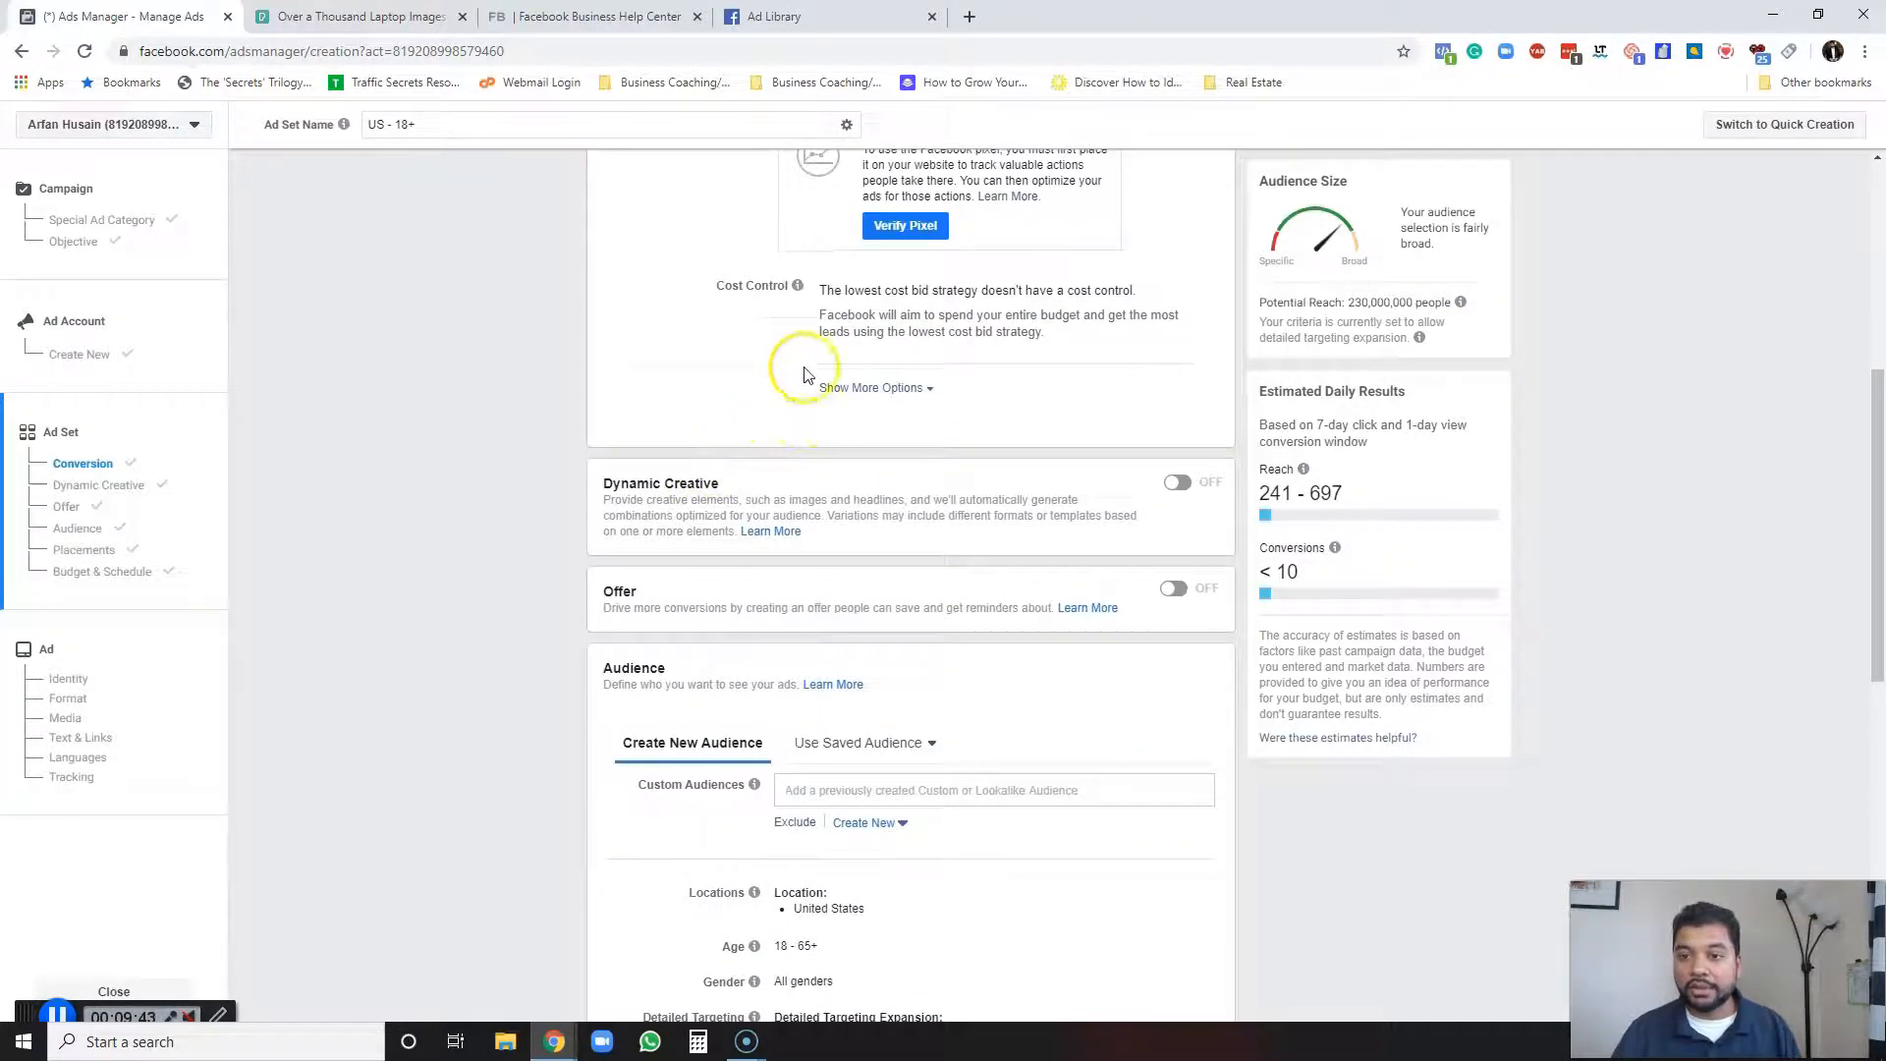
scroll(752, 451, "down", 3)
scroll(754, 464, "up", 4)
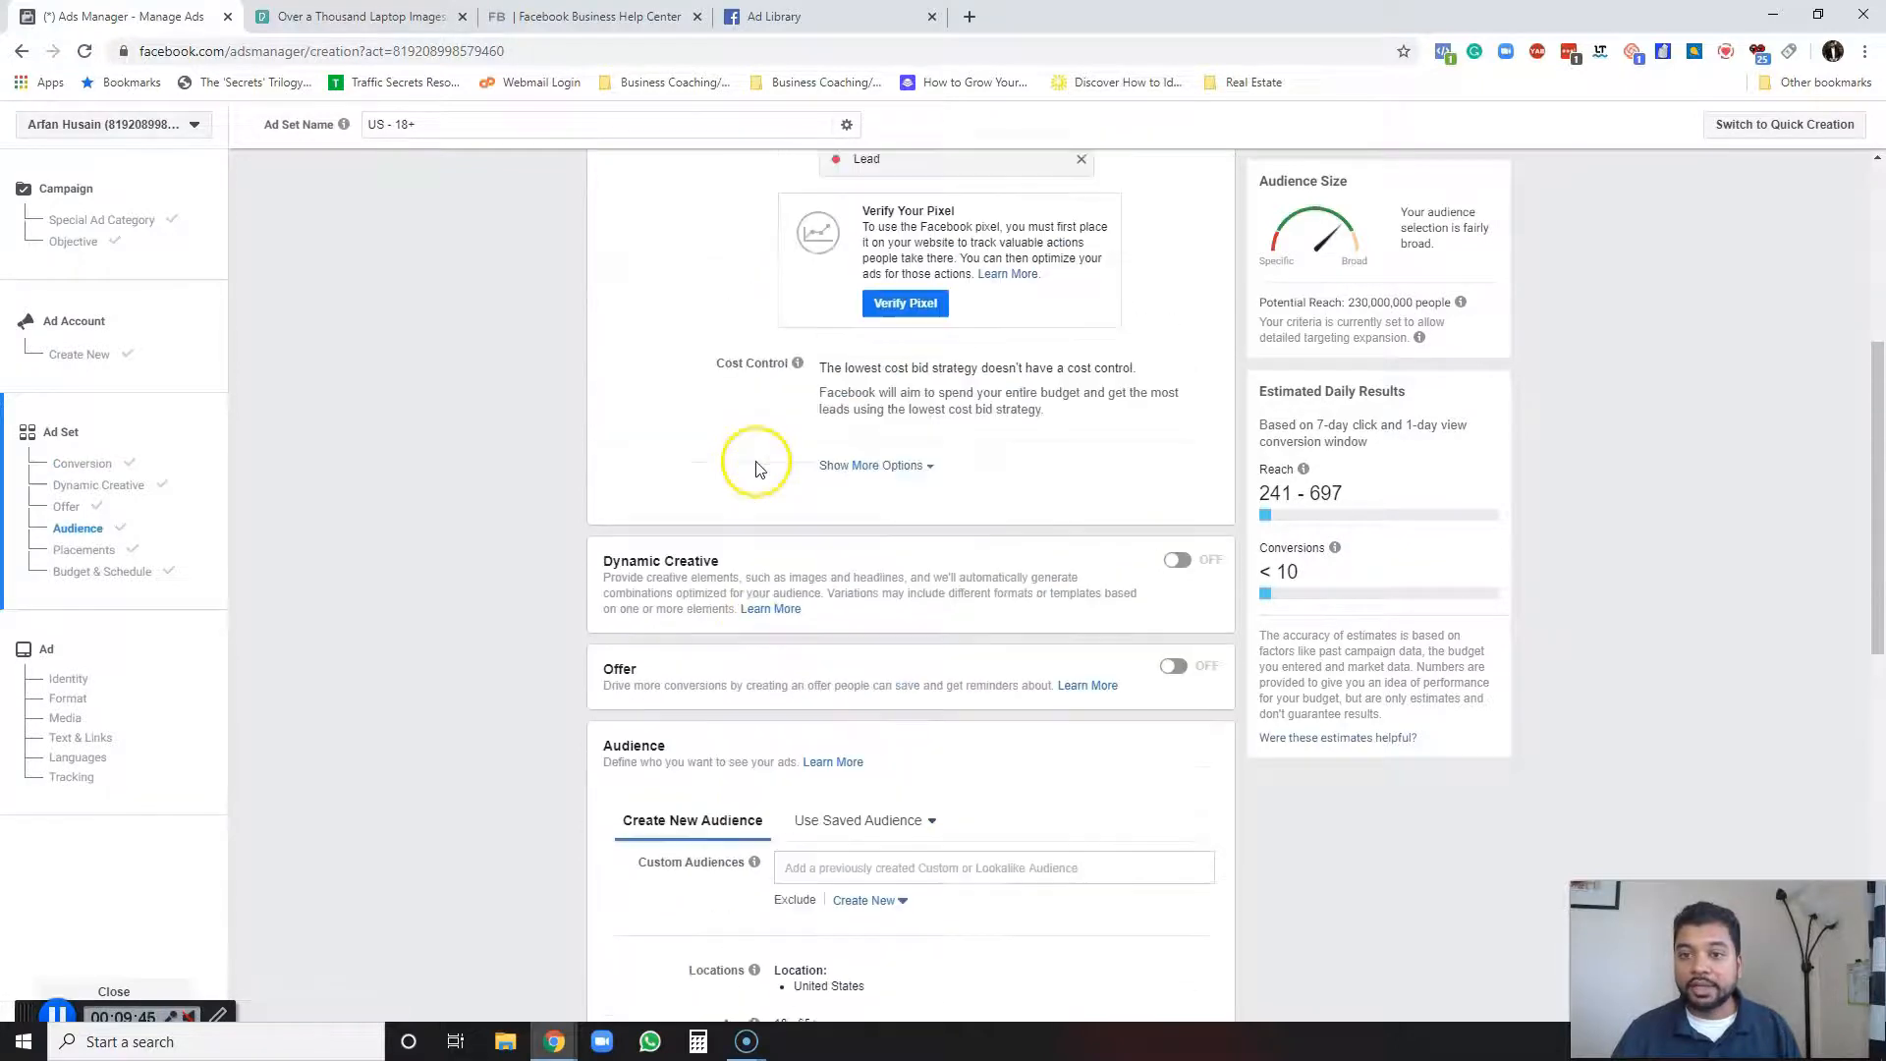
scroll(755, 468, "up", 2)
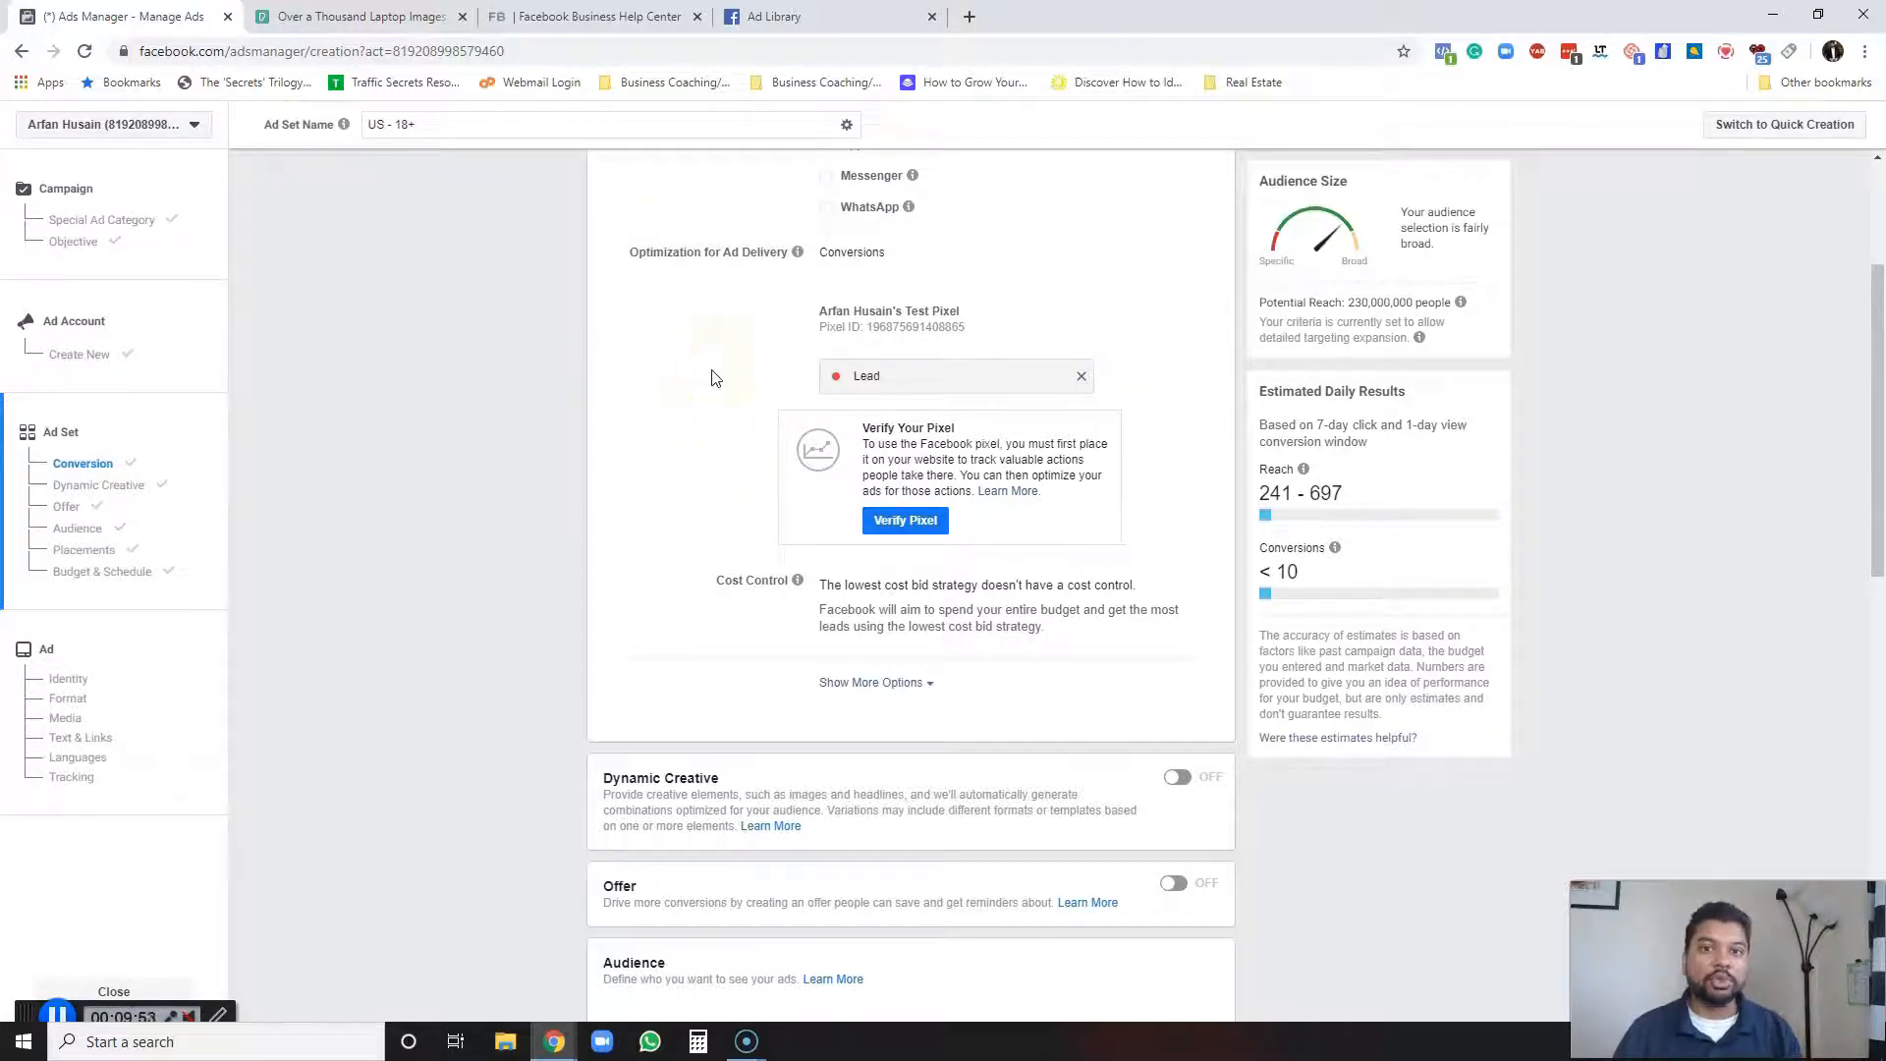
scroll(701, 453, "down", 3)
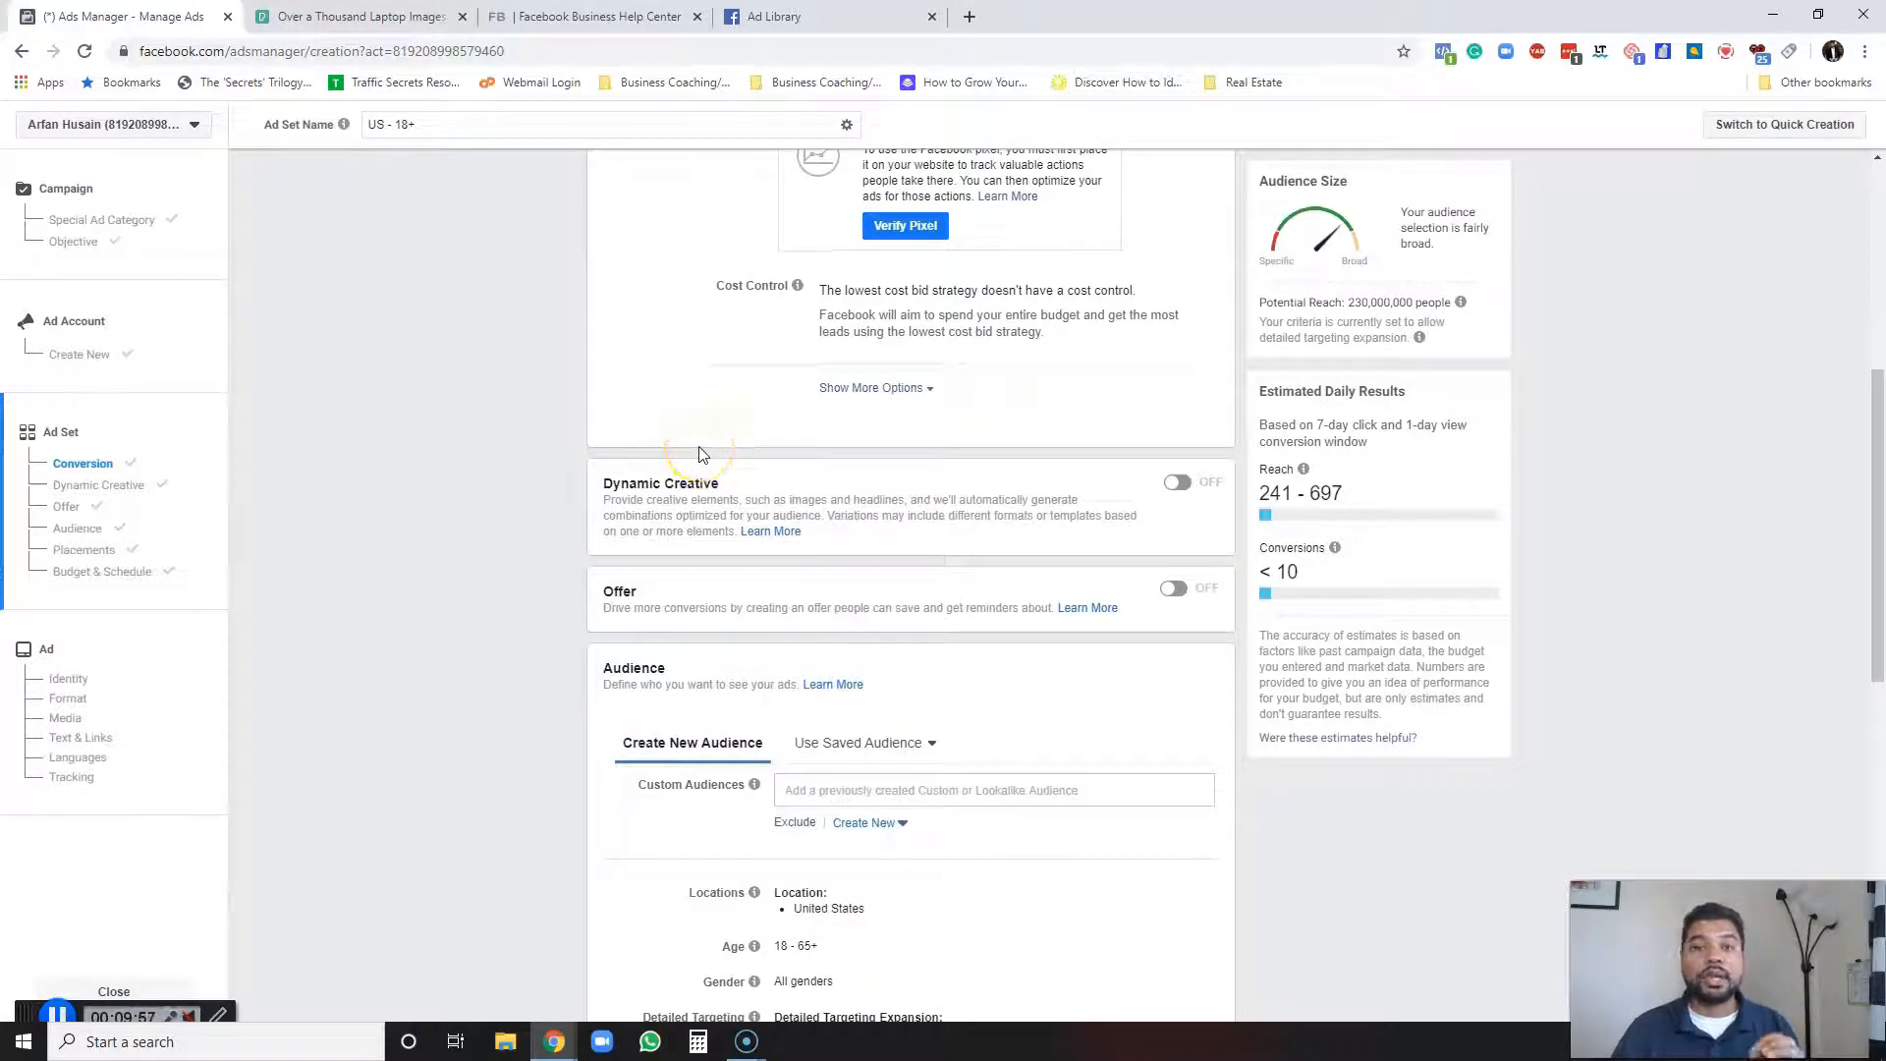
scroll(699, 392, "up", 2)
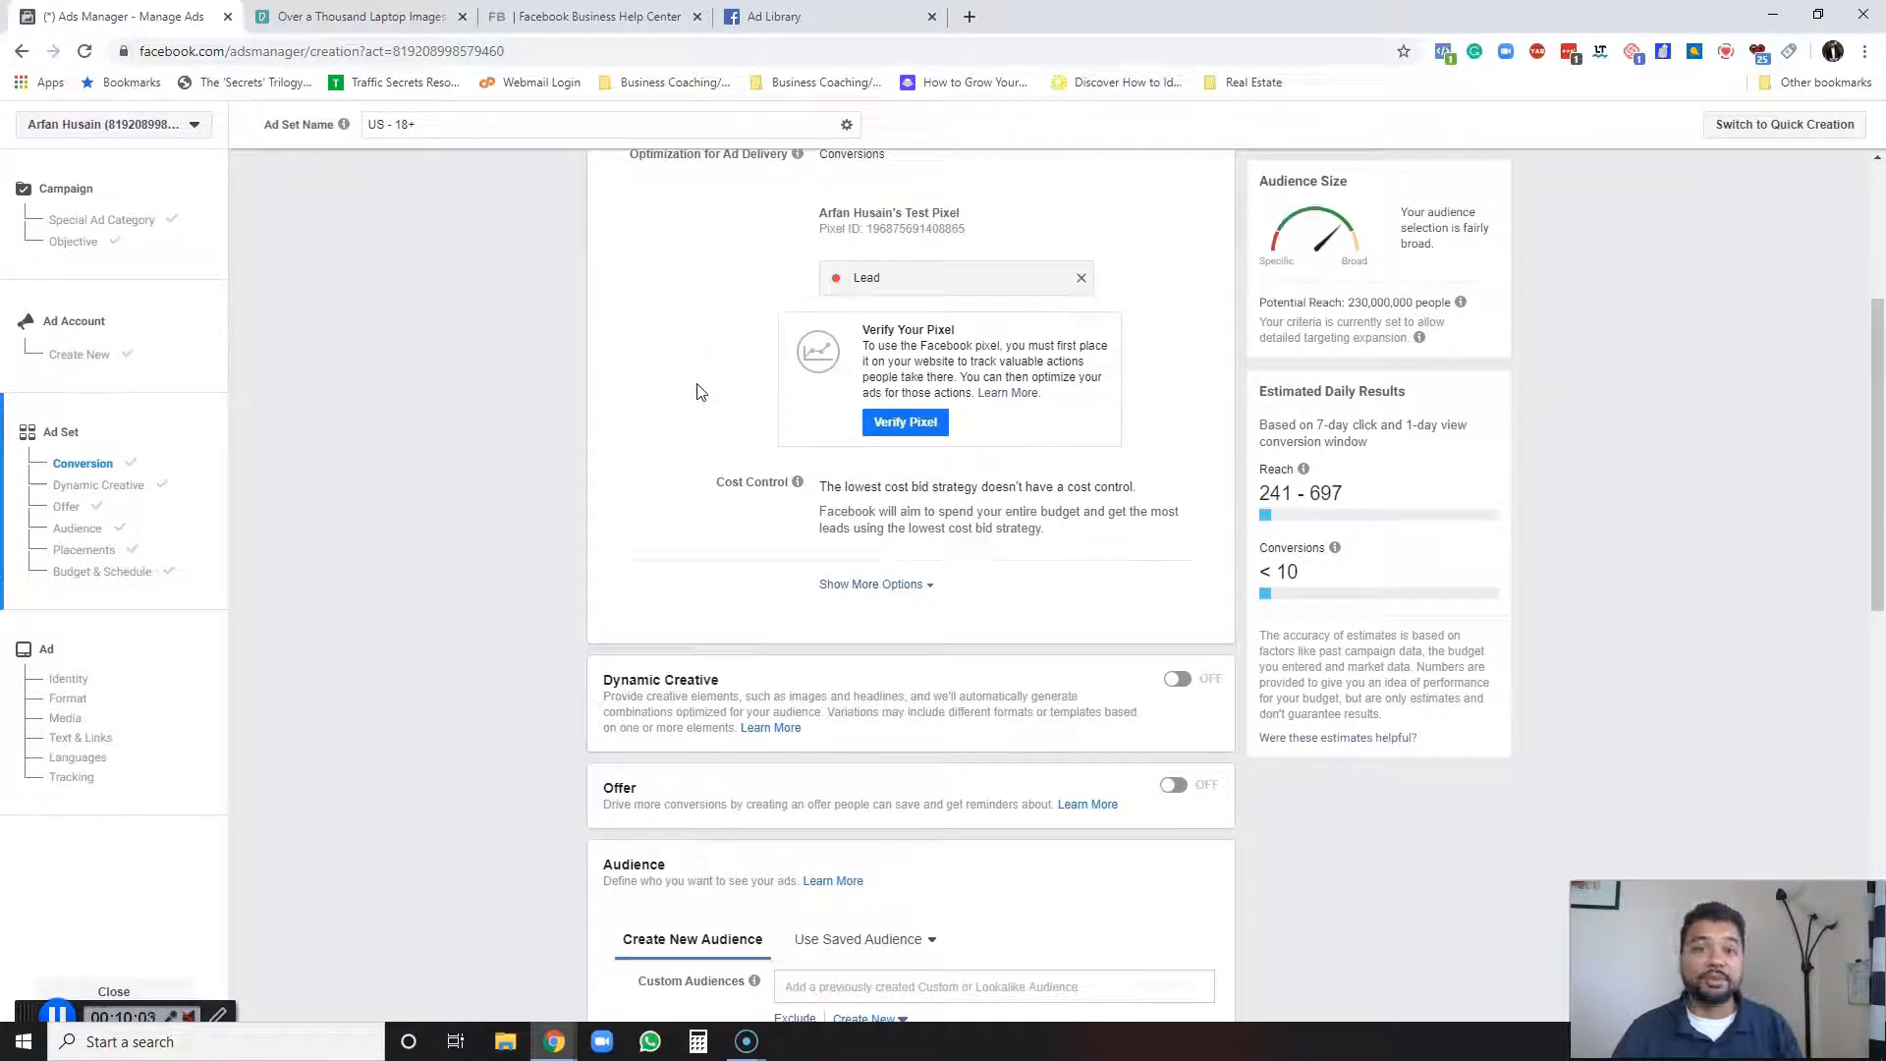
scroll(697, 391, "down", 2)
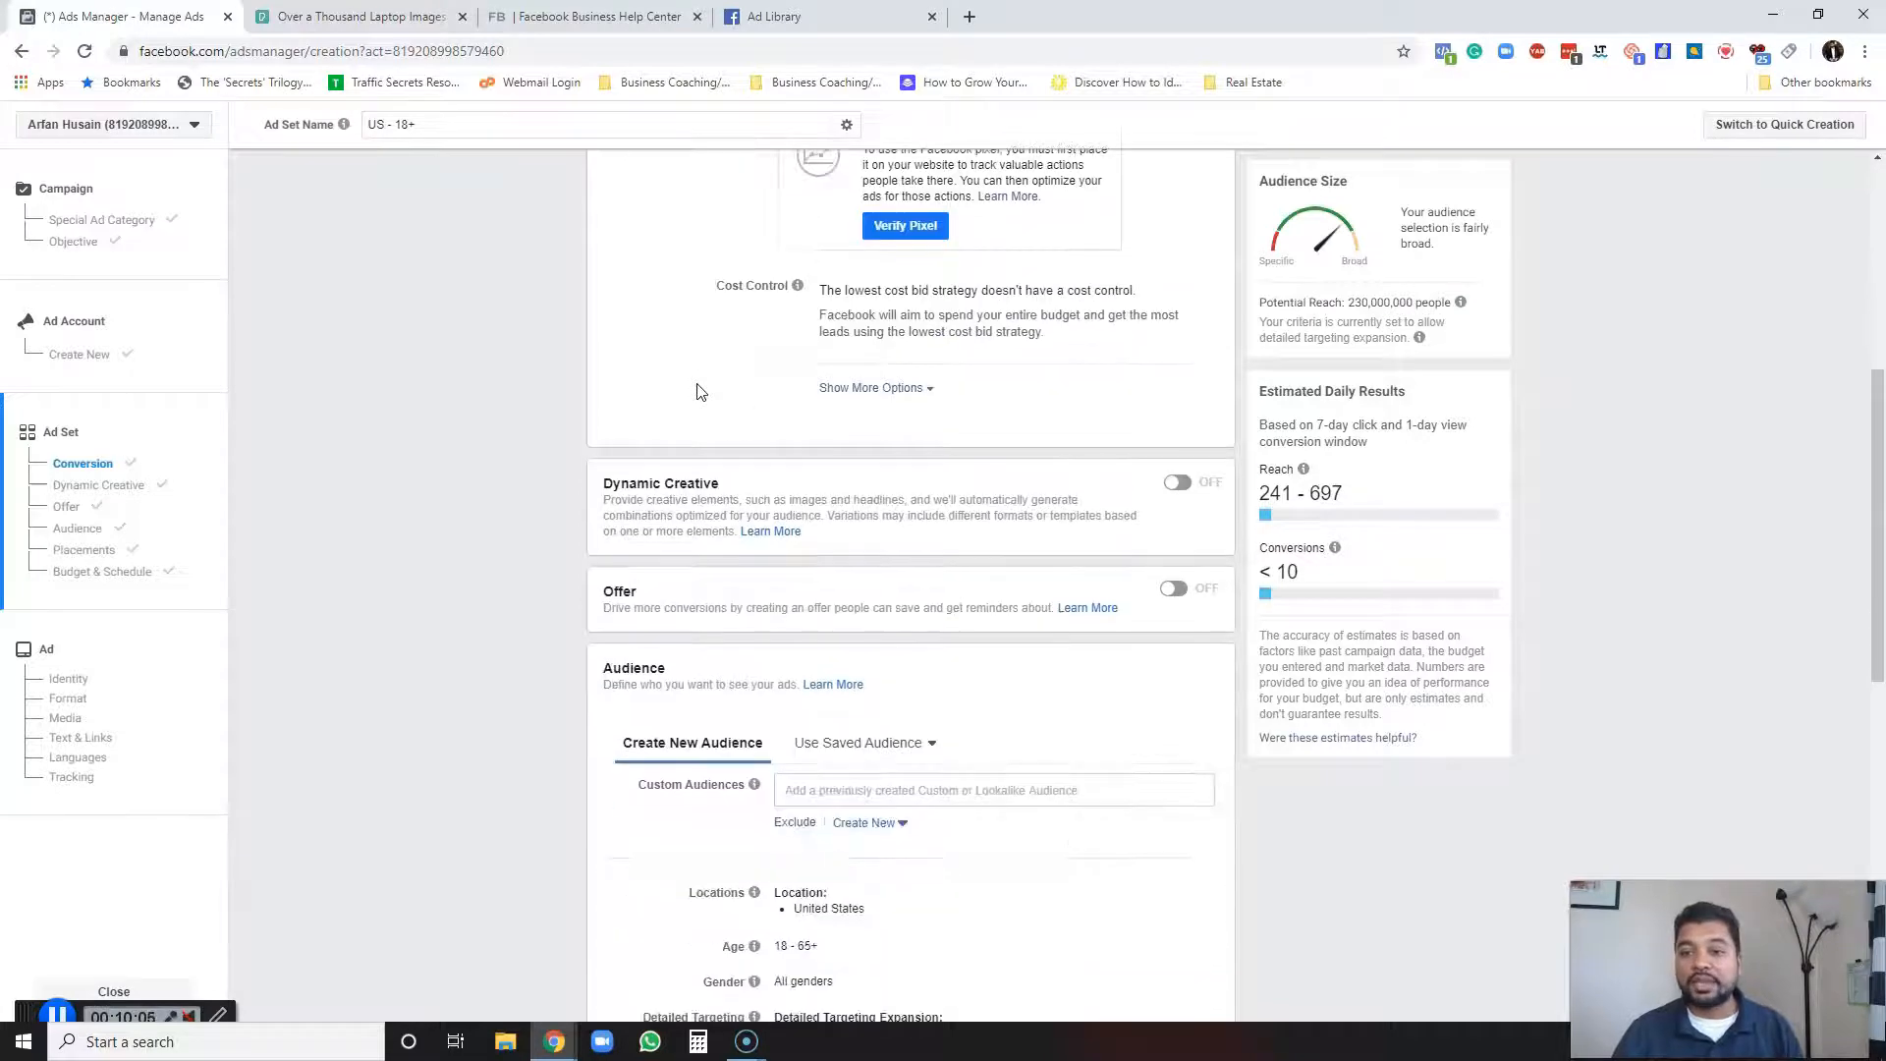
scroll(704, 371, "down", 2)
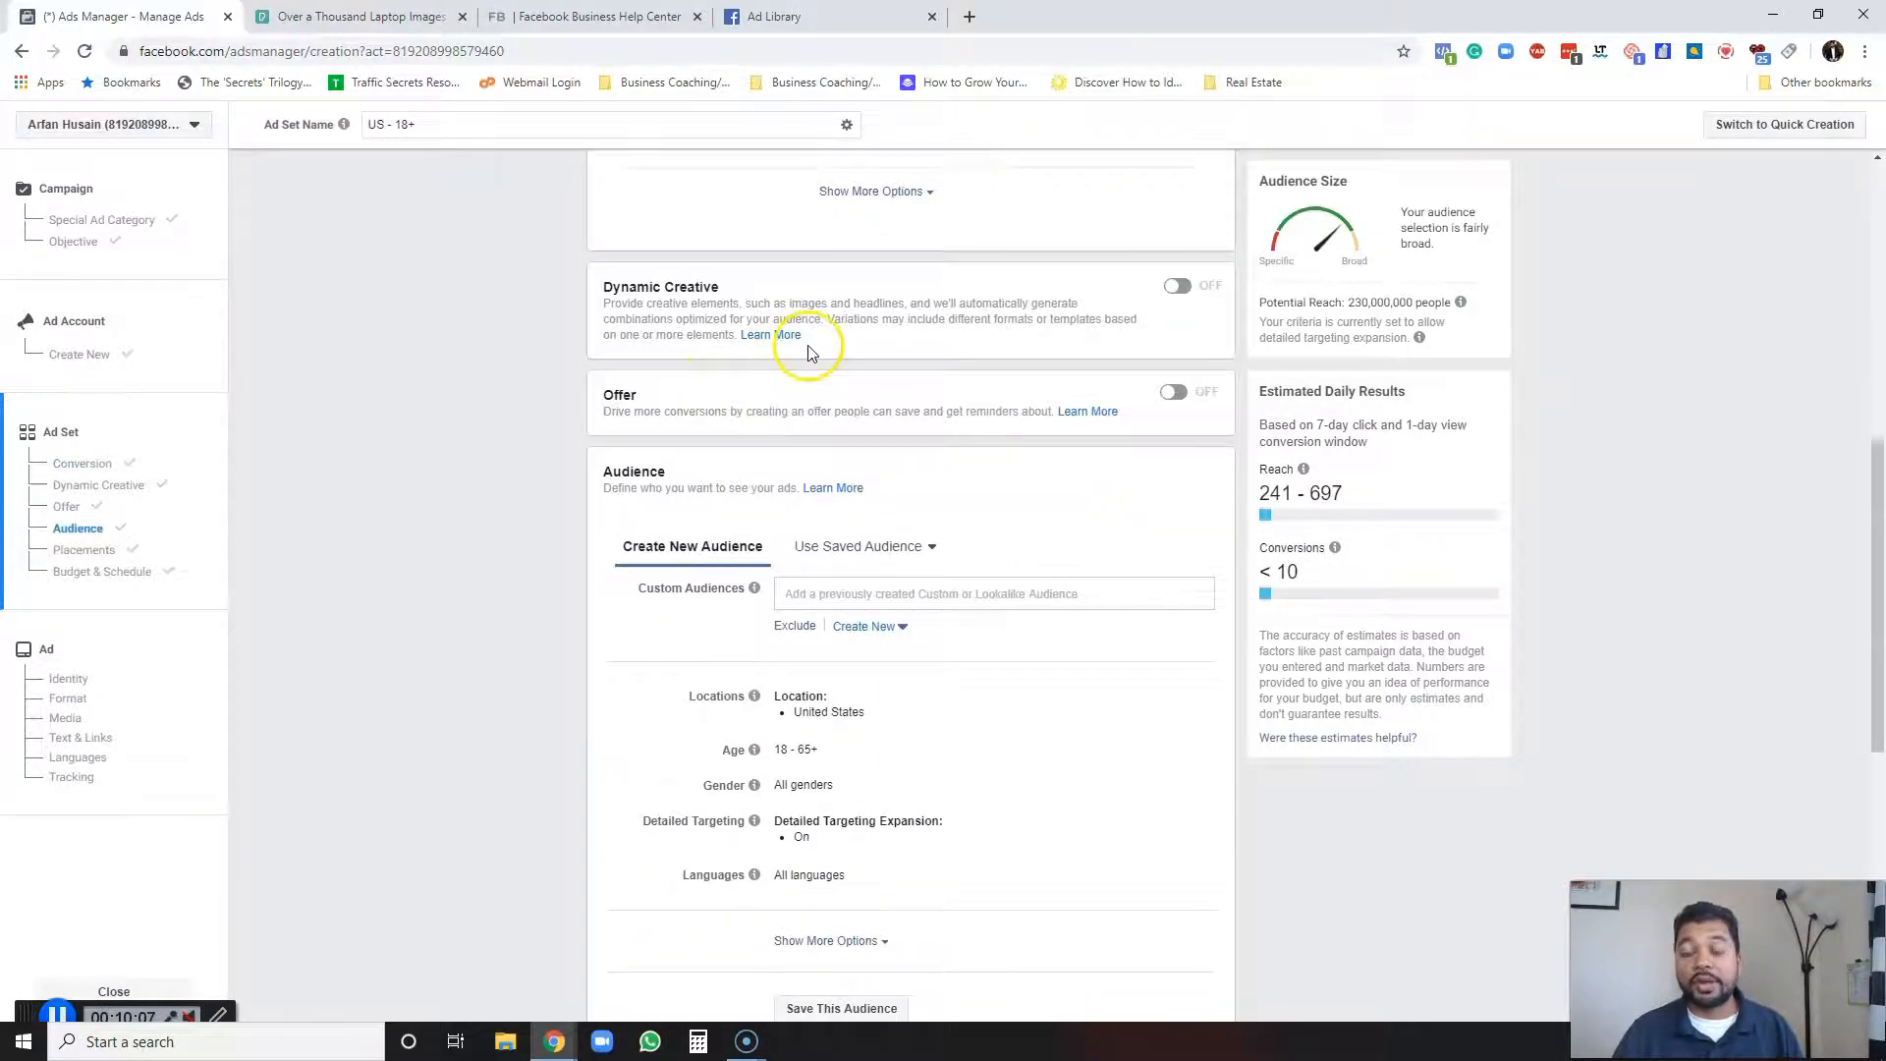
scroll(933, 463, "down", 2)
mouse_move(757, 405)
scroll(741, 454, "down", 1)
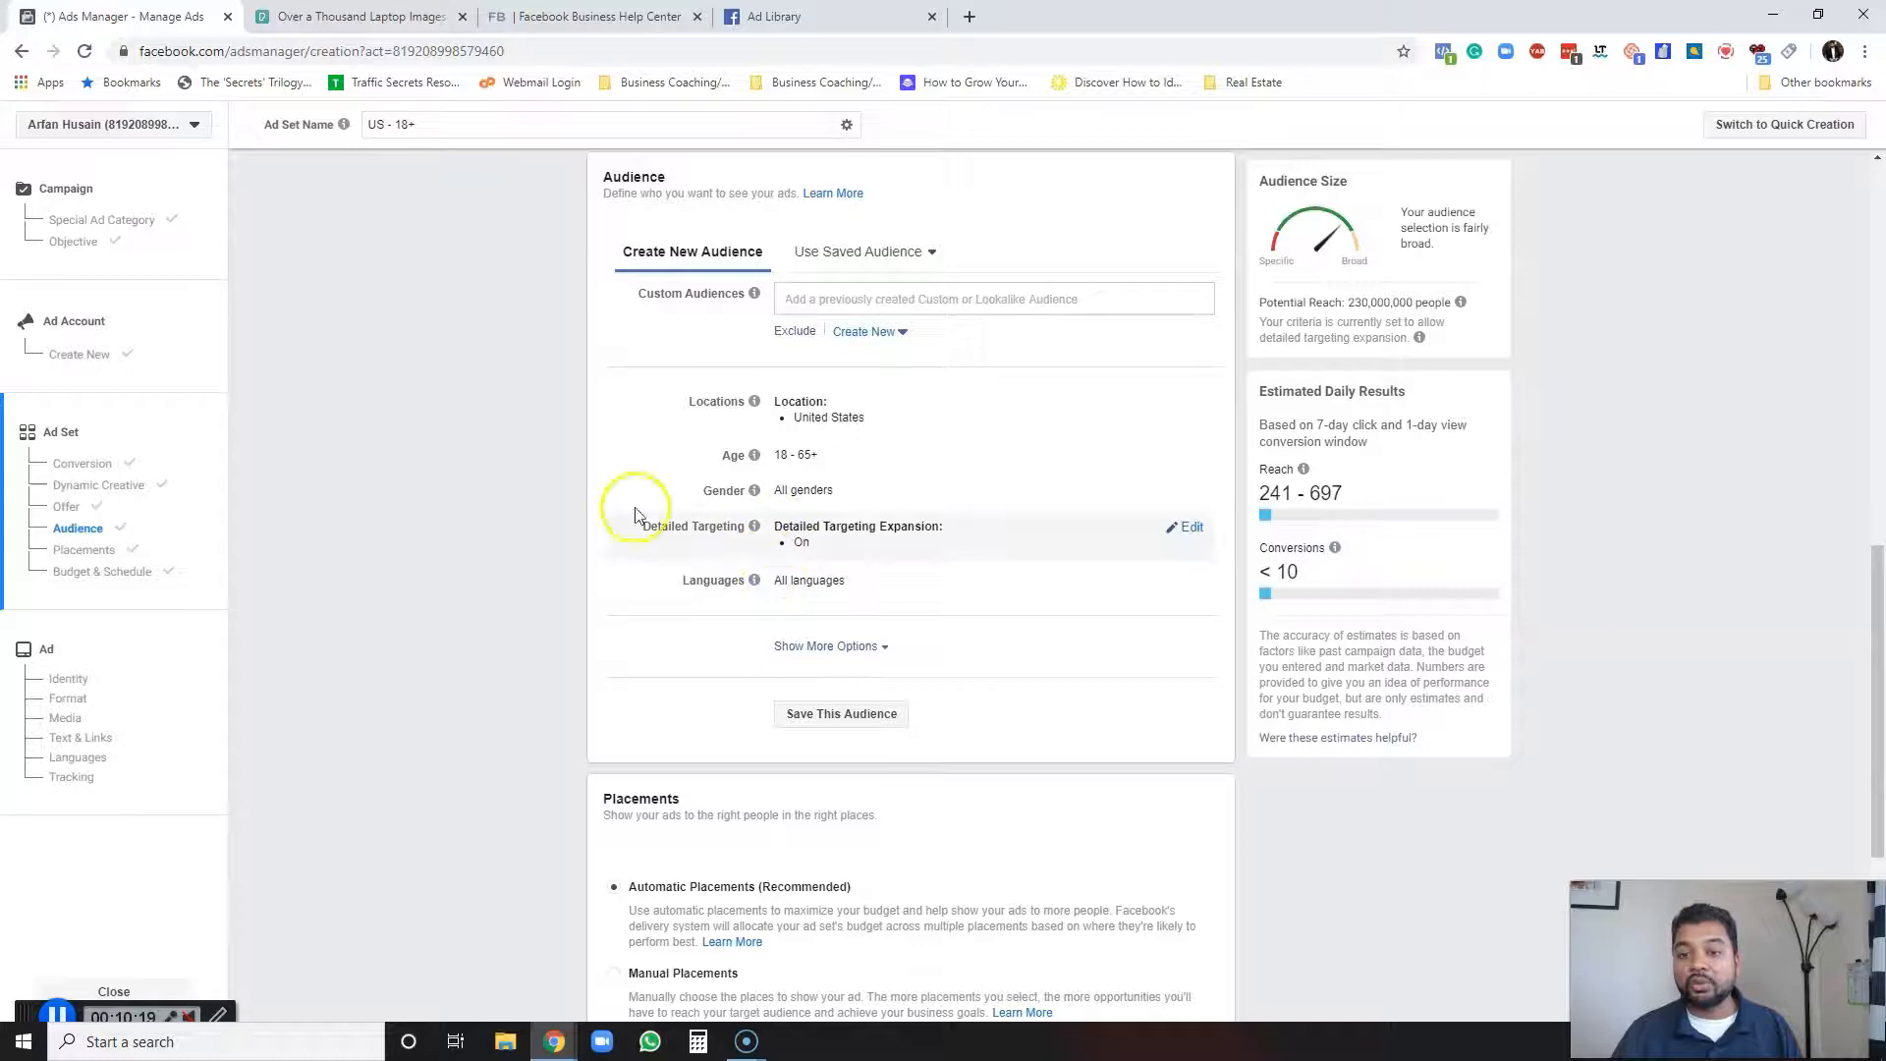
Open detailed targeting for editing and turn off Detailed Targeting Expansion.
left_click(1189, 526)
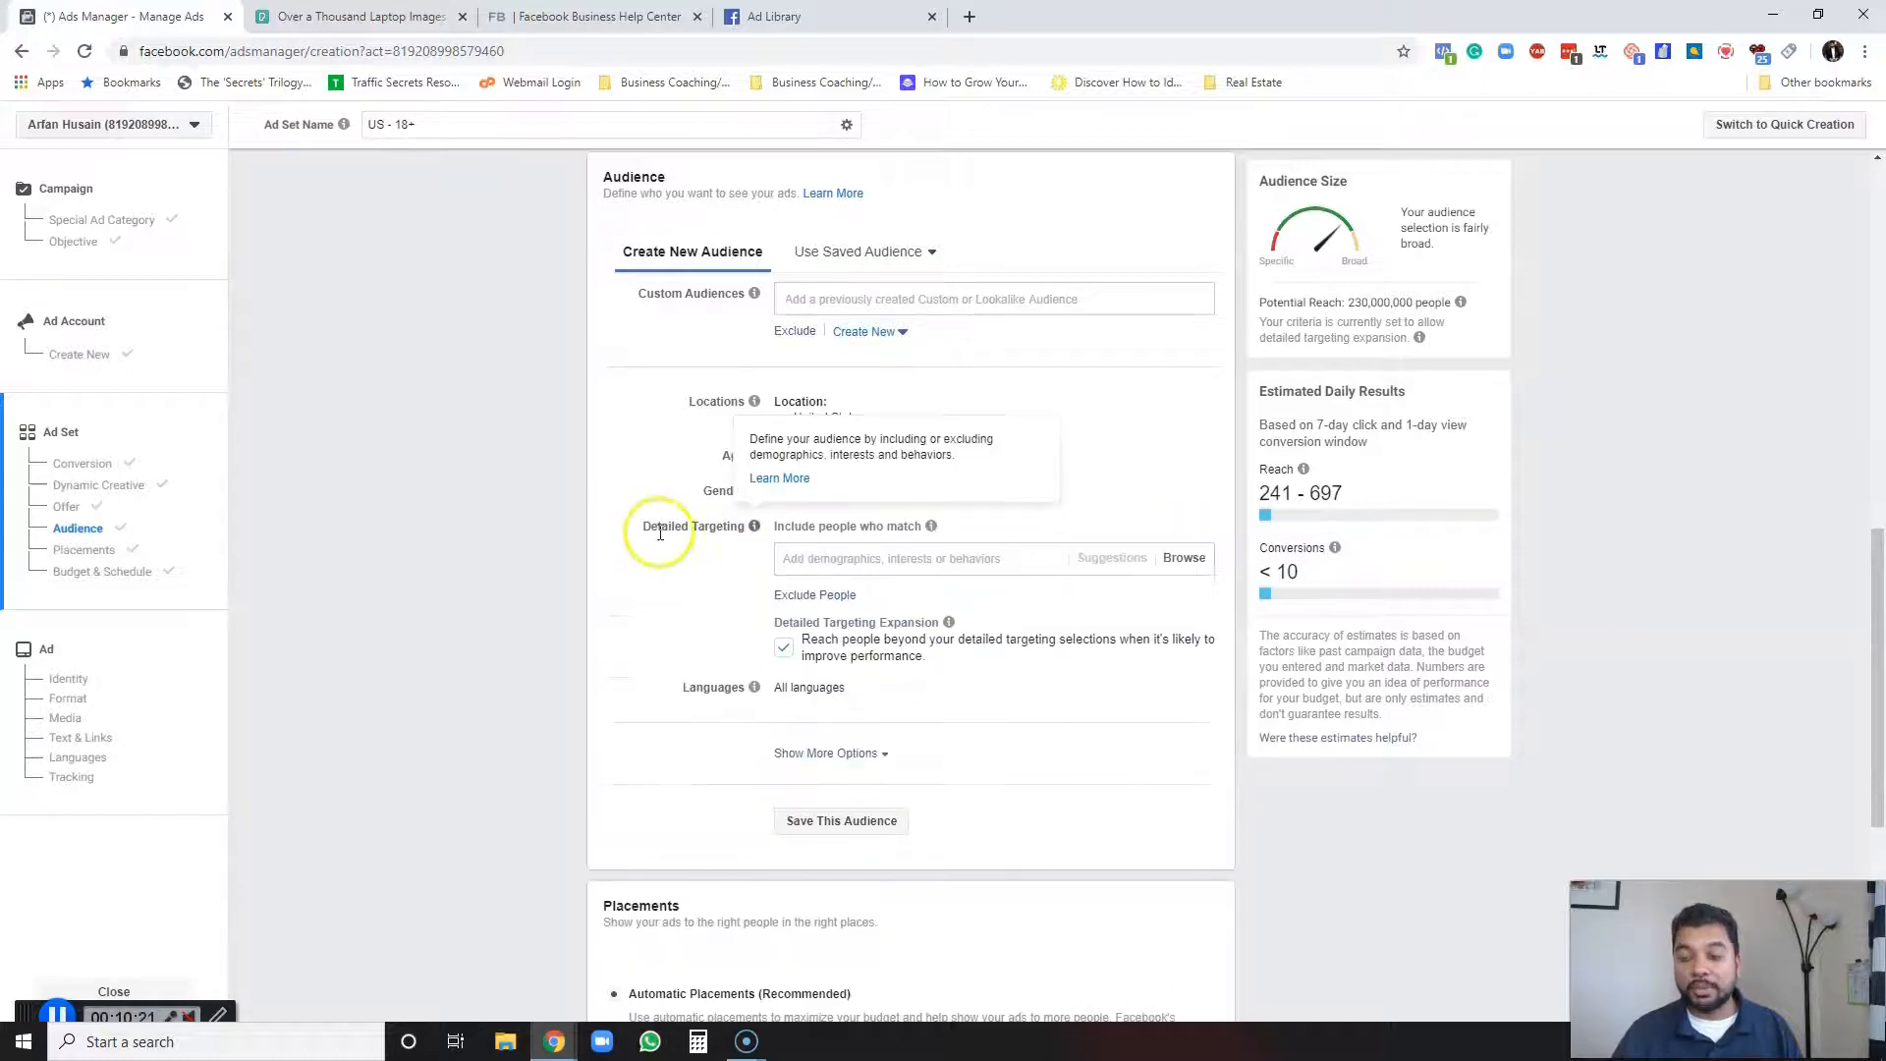
left_click(783, 647)
mouse_move(968, 631)
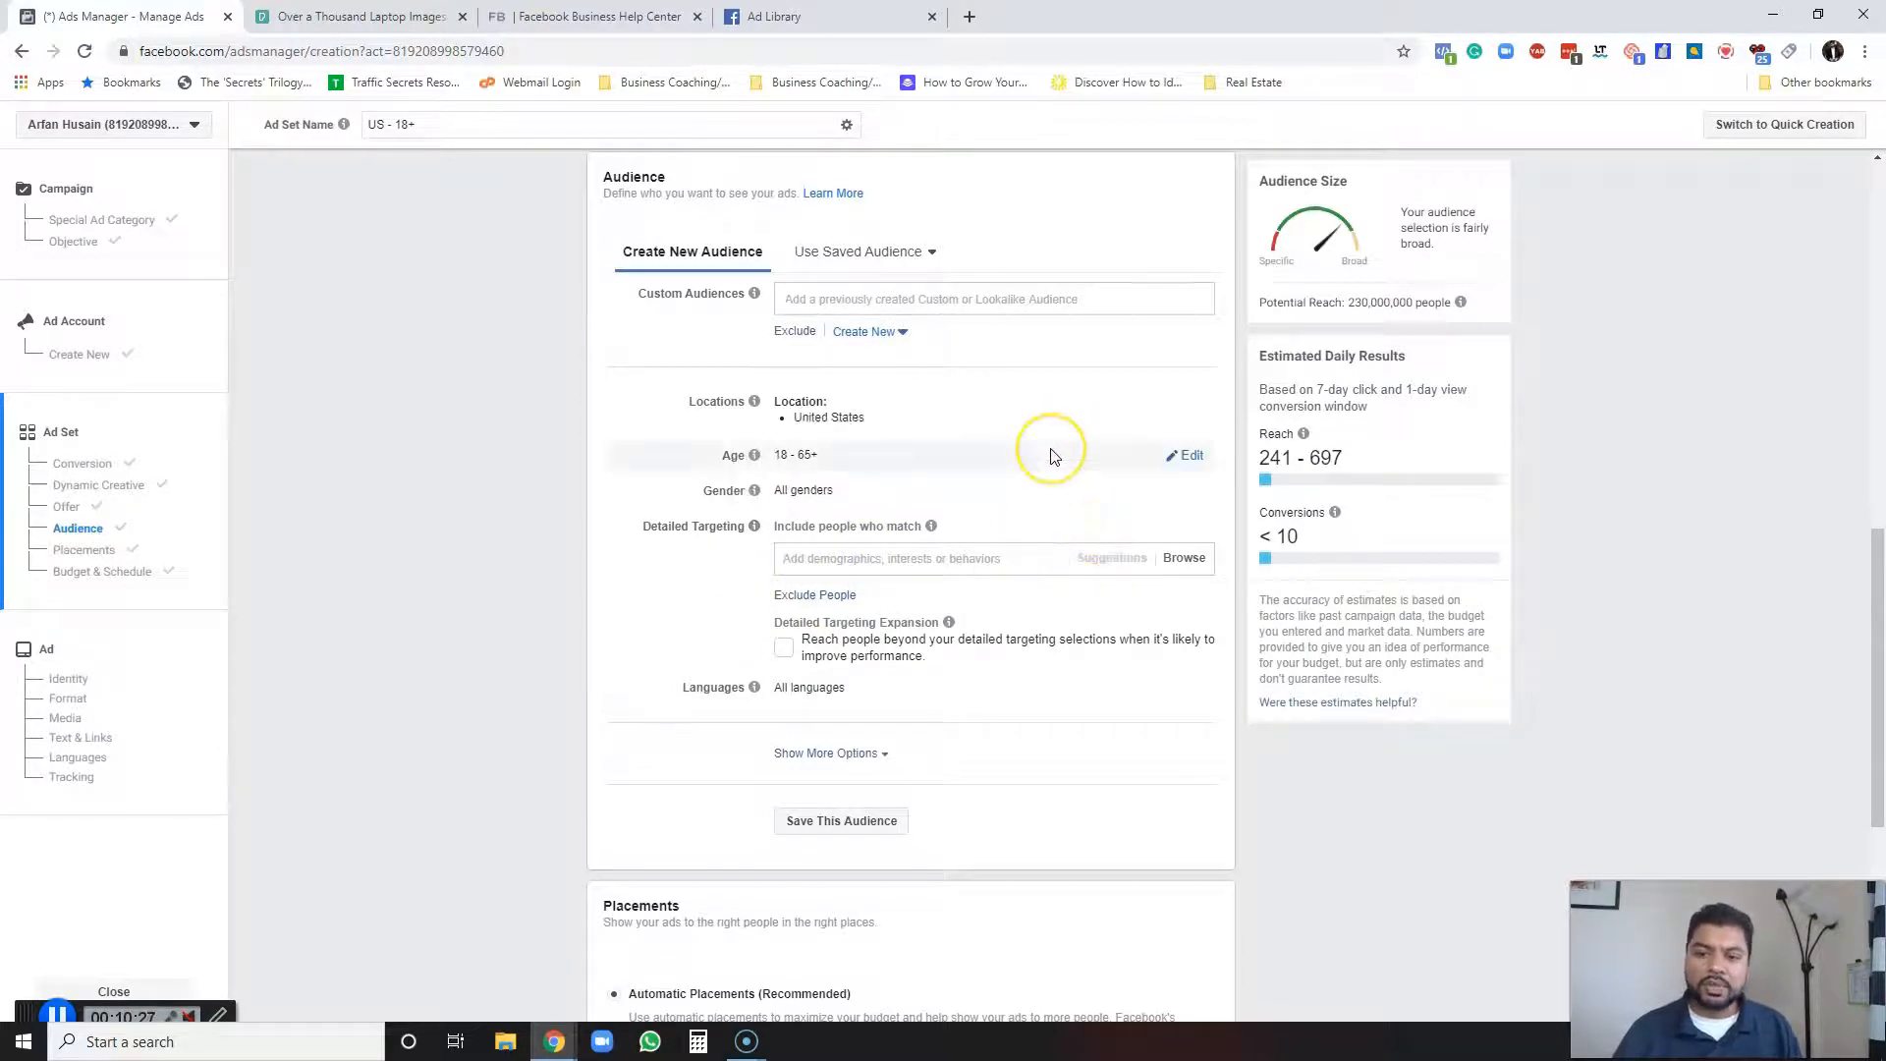
Add Amy Porterfield as an interest in the detailed targeting.
type("amy")
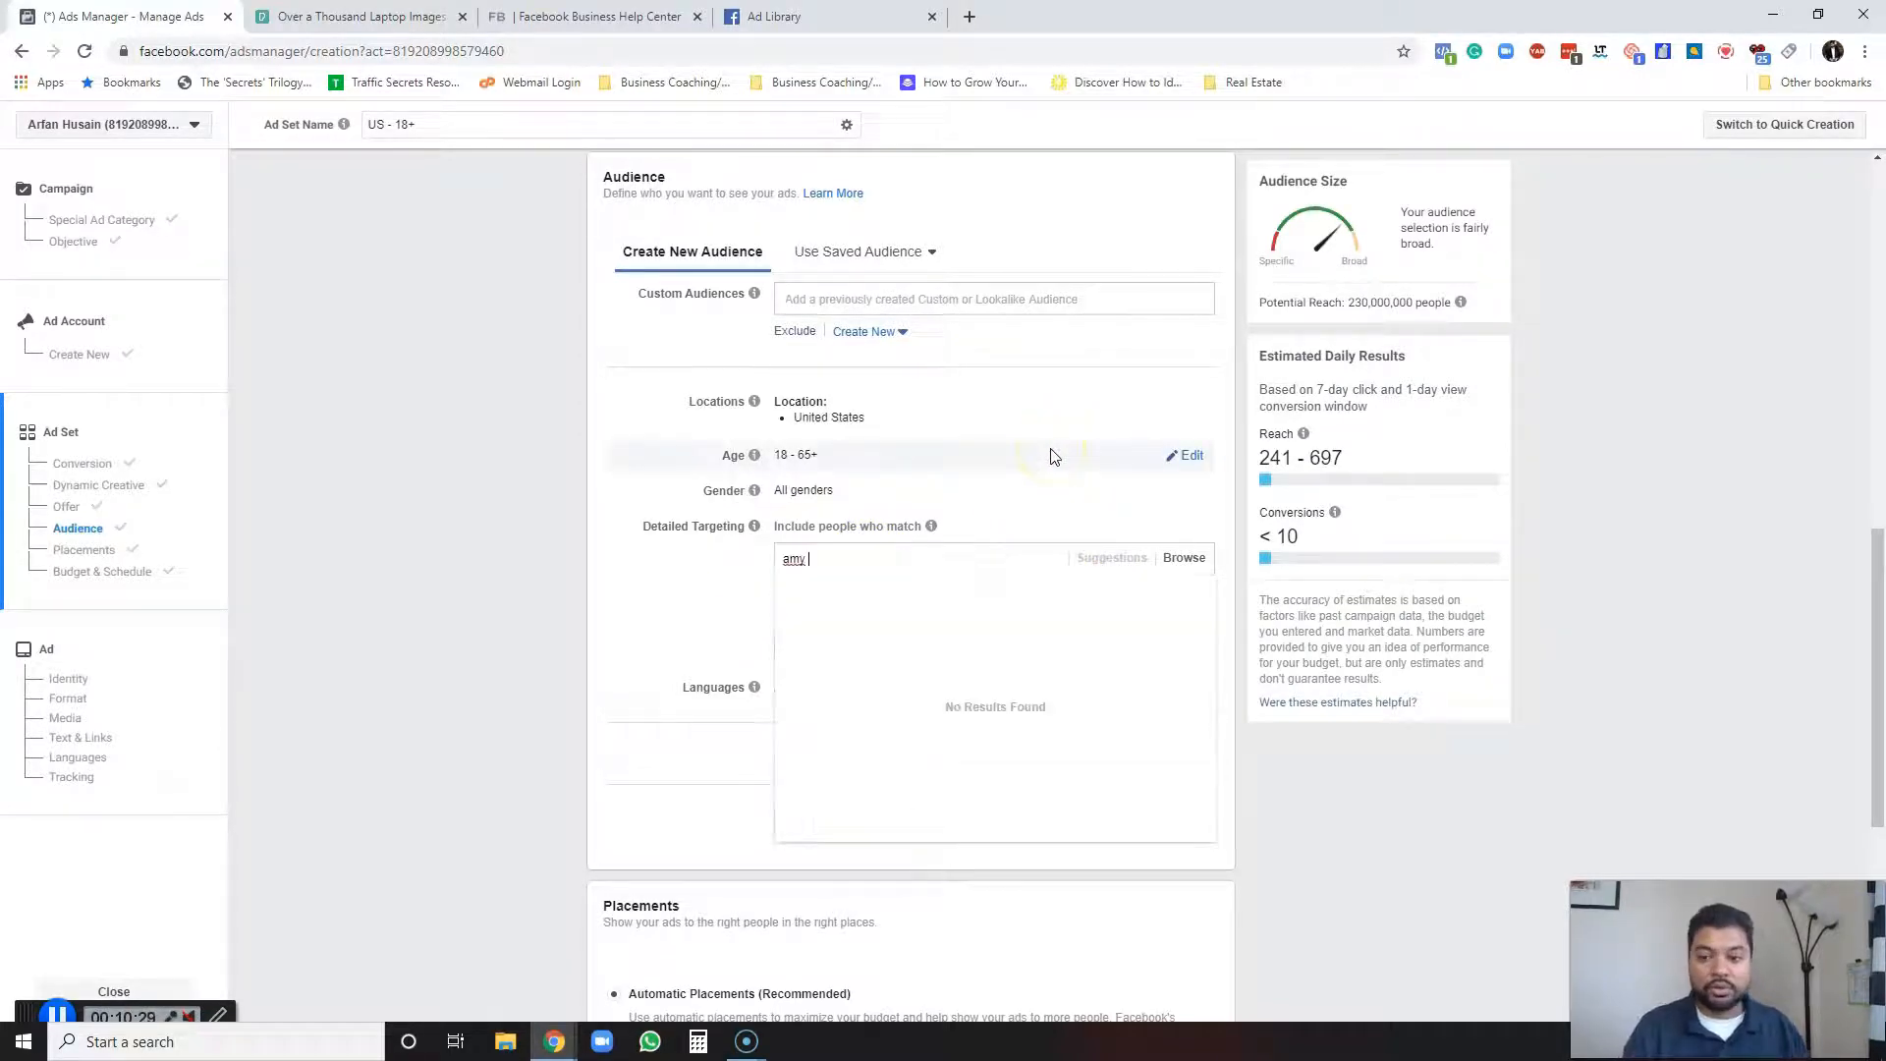
type(" porterfield")
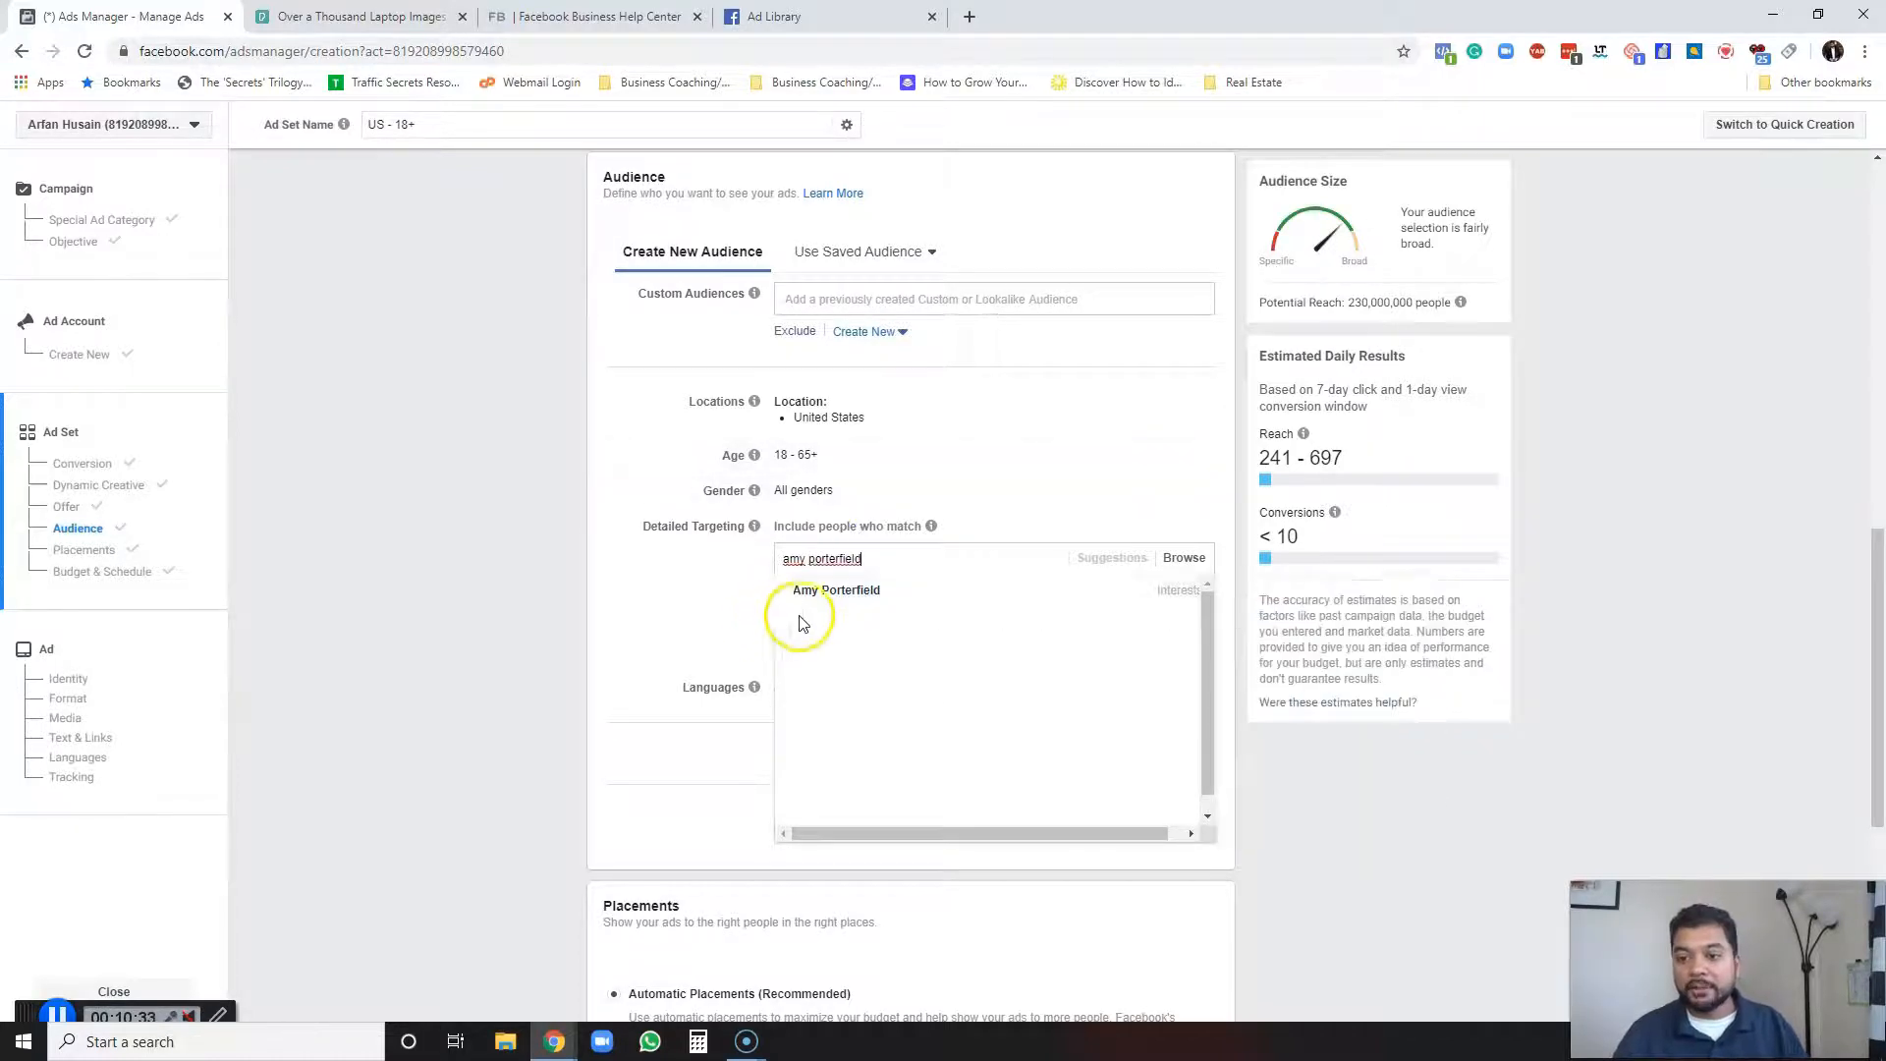
left_click(823, 592)
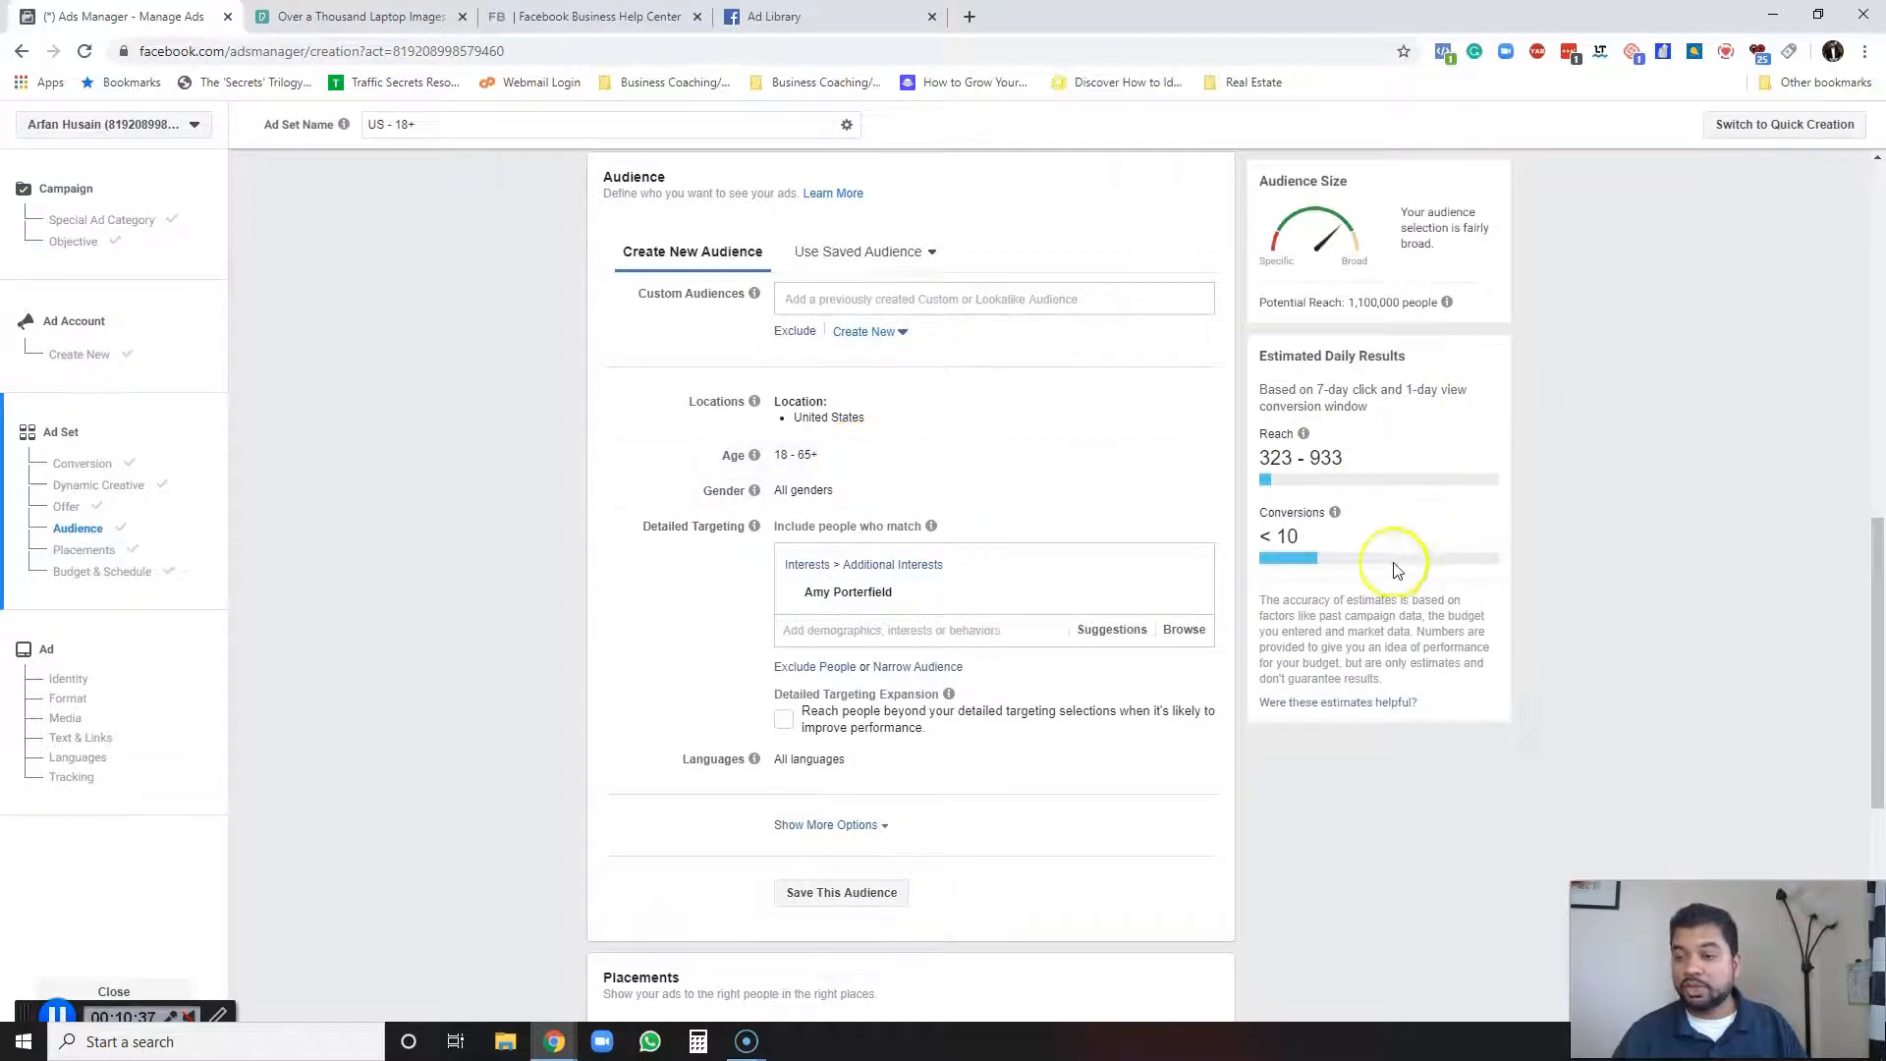
Replace the Amy Porterfield interest with Female Entrepreneur Association from the detailed targeting suggestions.
mouse_move(852, 606)
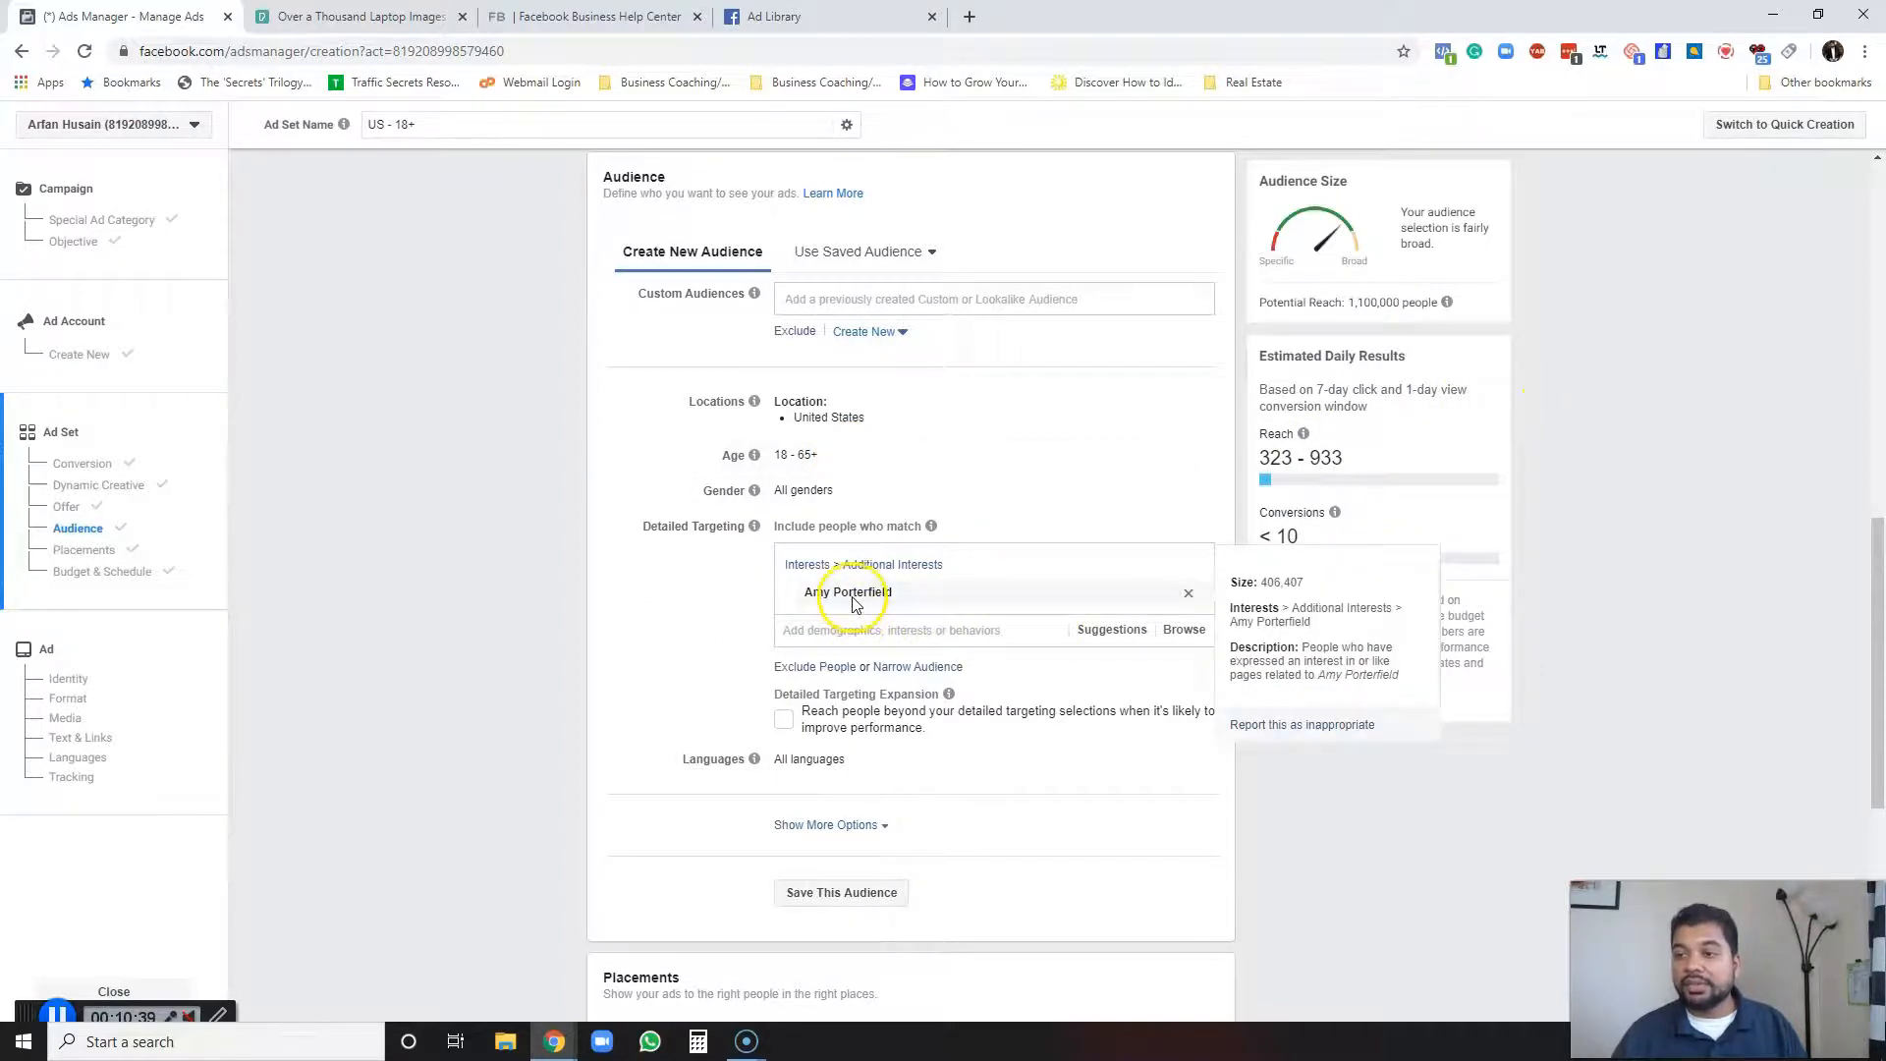
scroll(1289, 381, "up", 1)
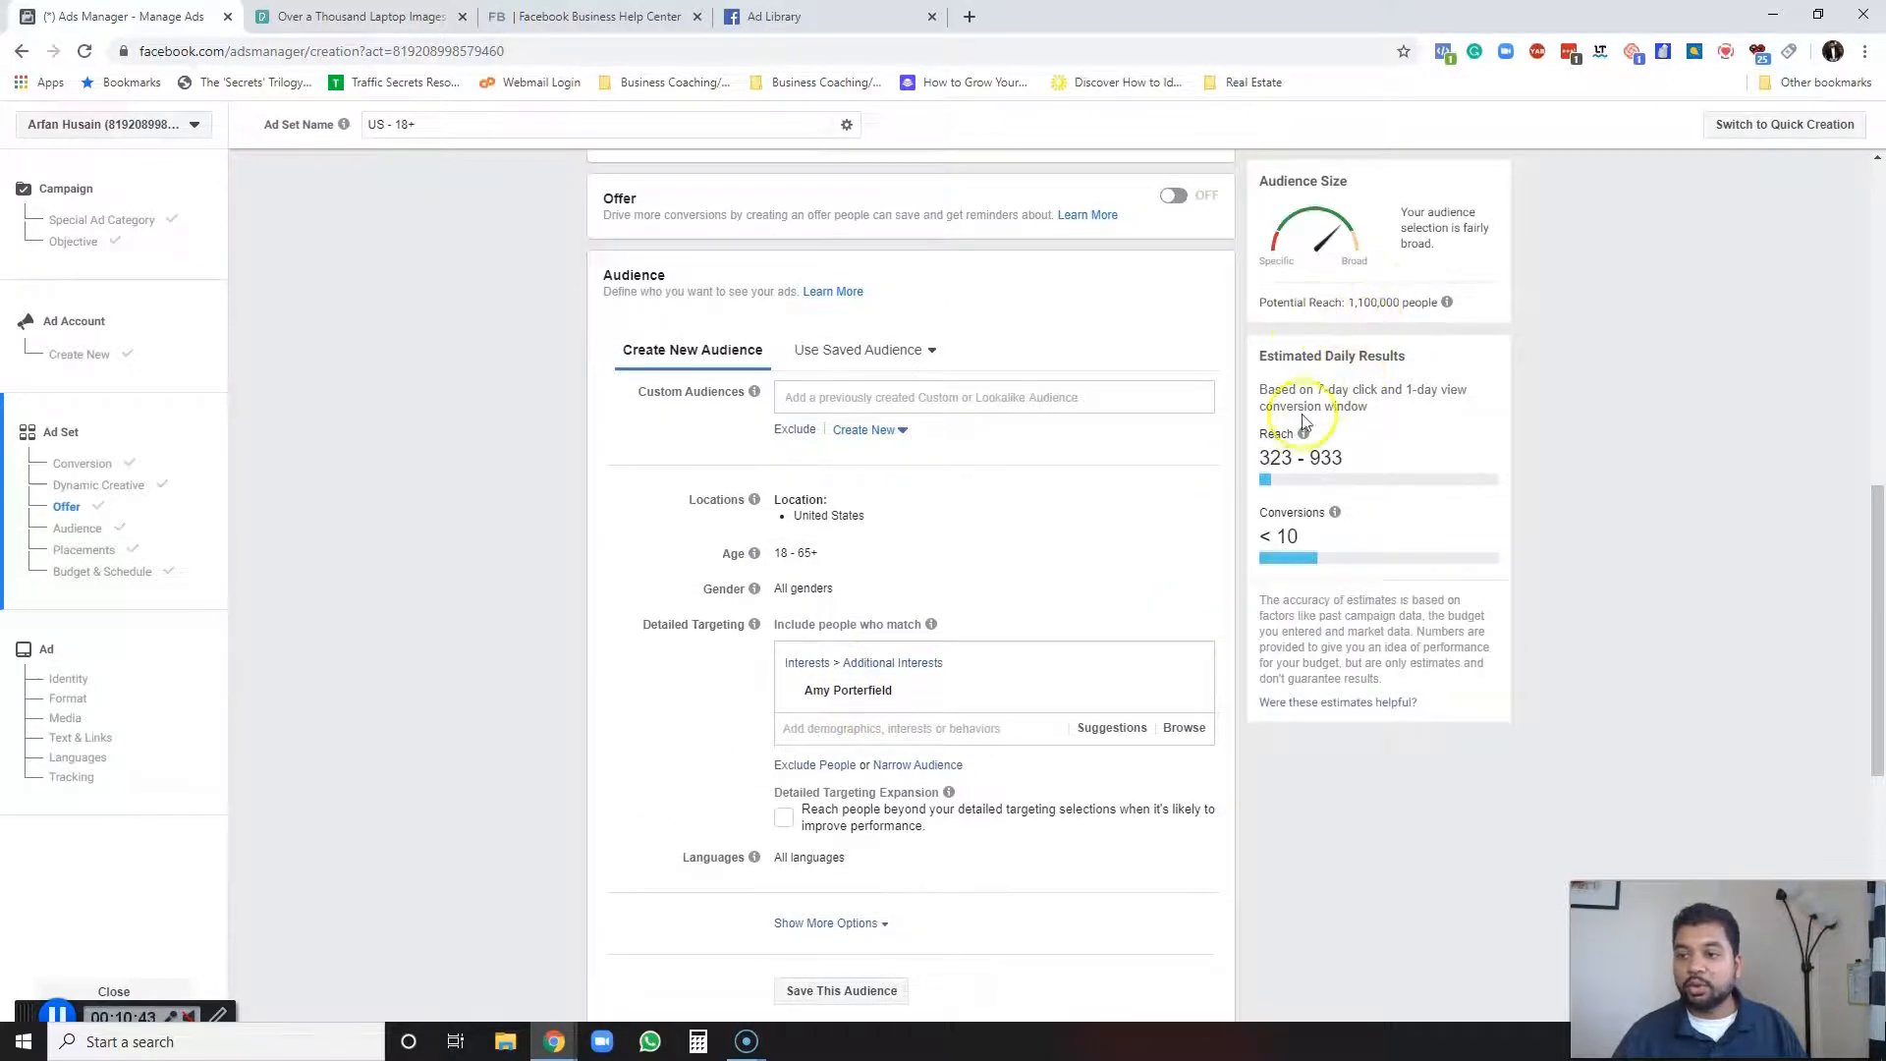
scroll(1225, 505, "down", 1)
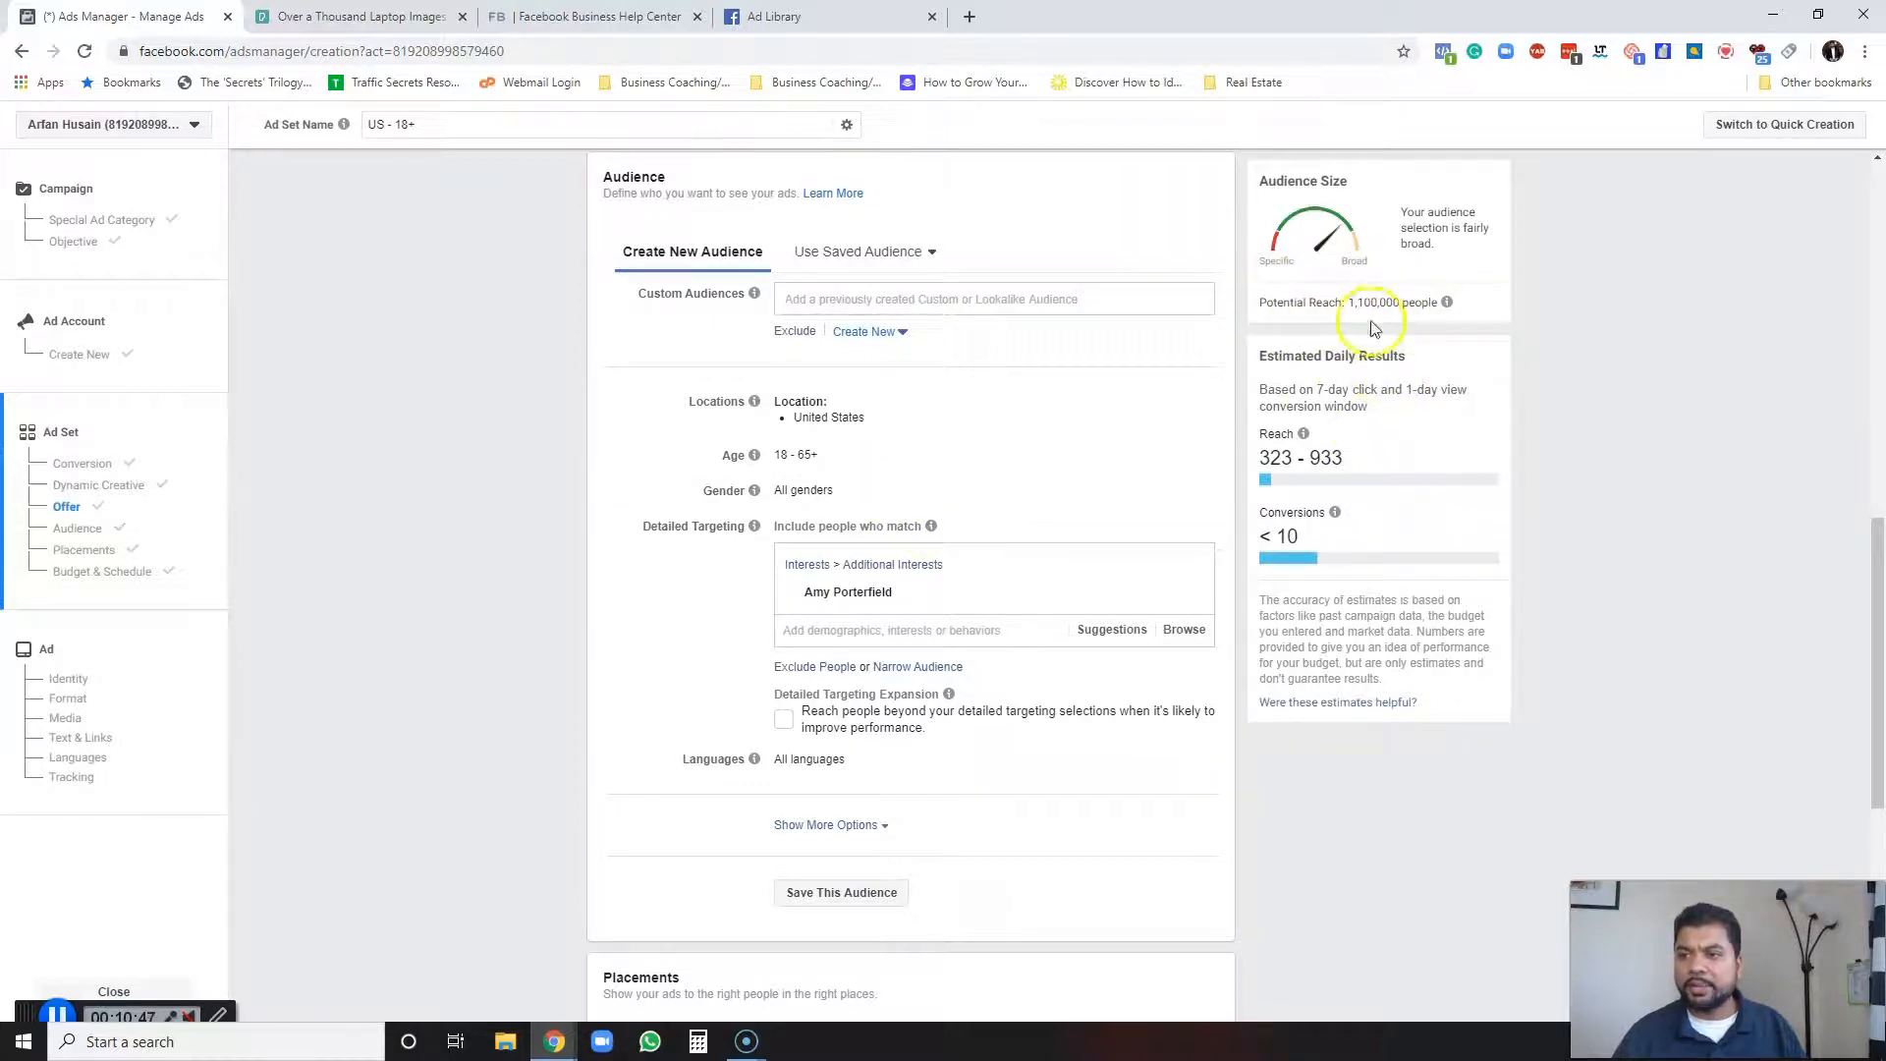
left_click(1121, 640)
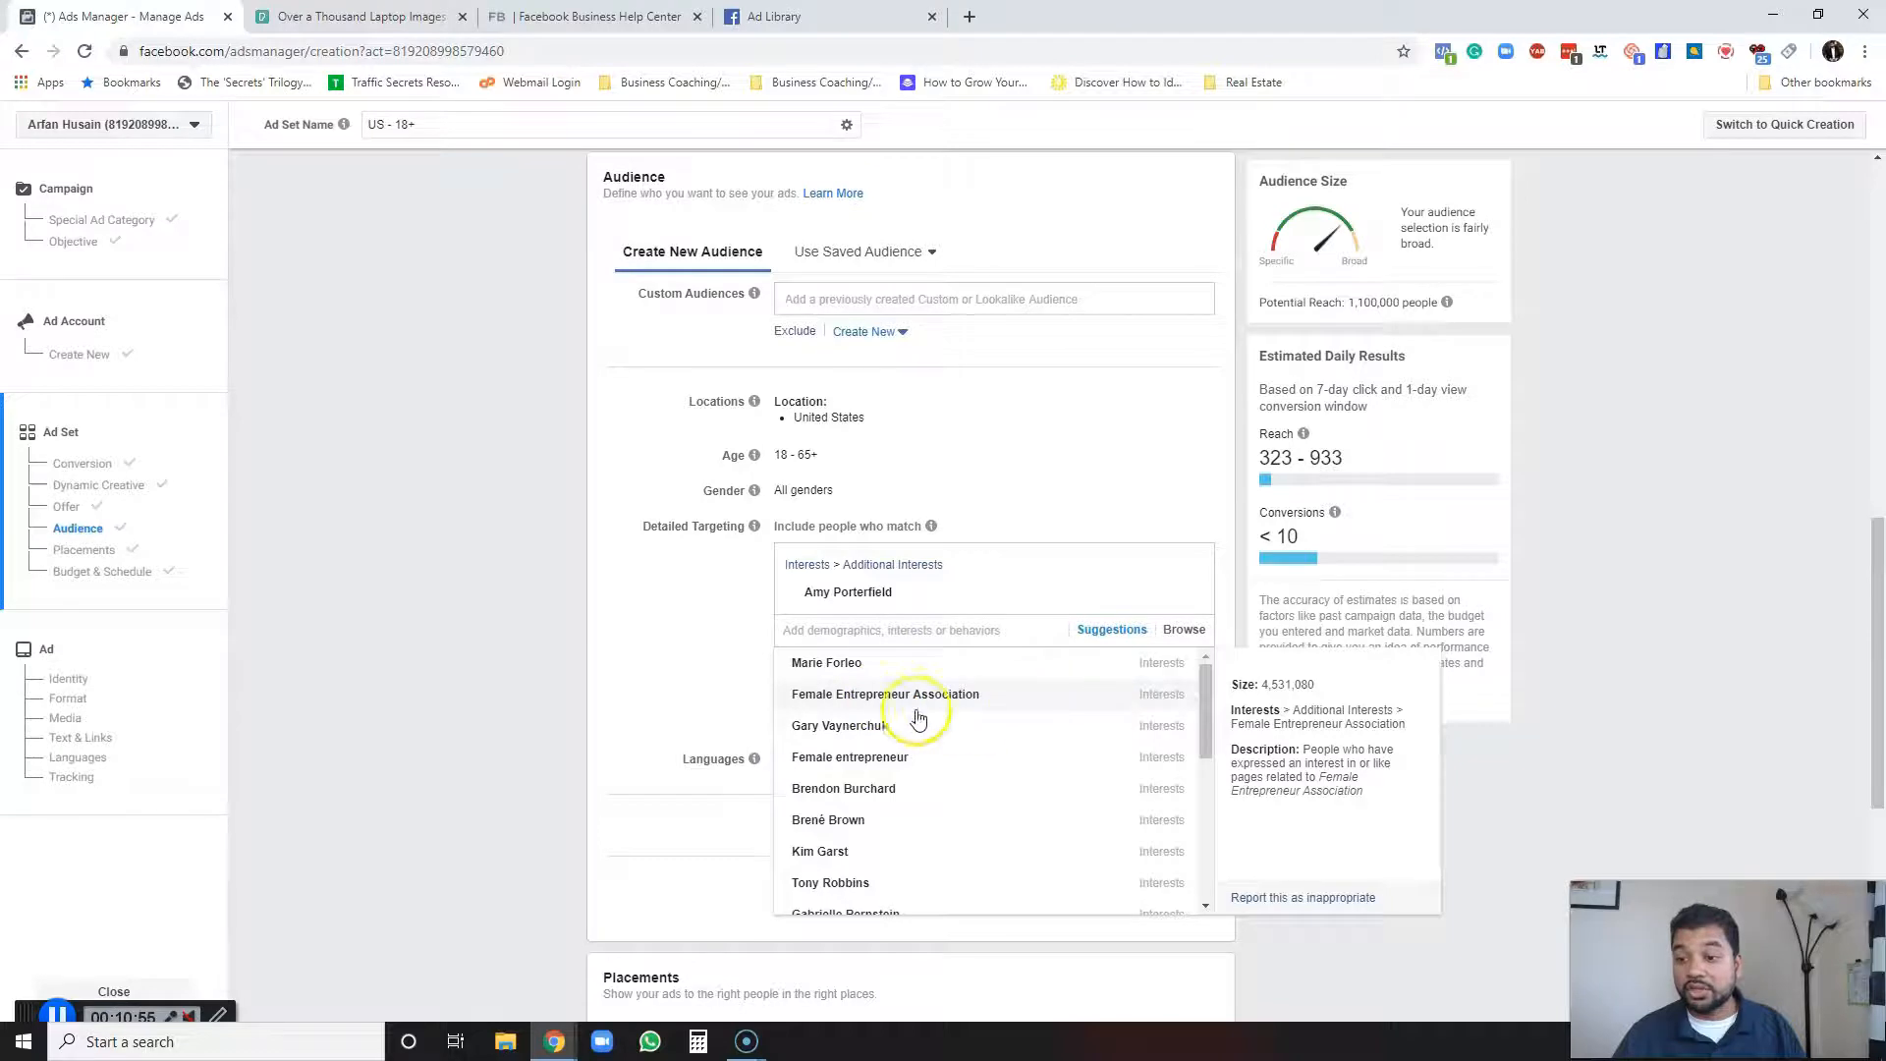
left_click(862, 695)
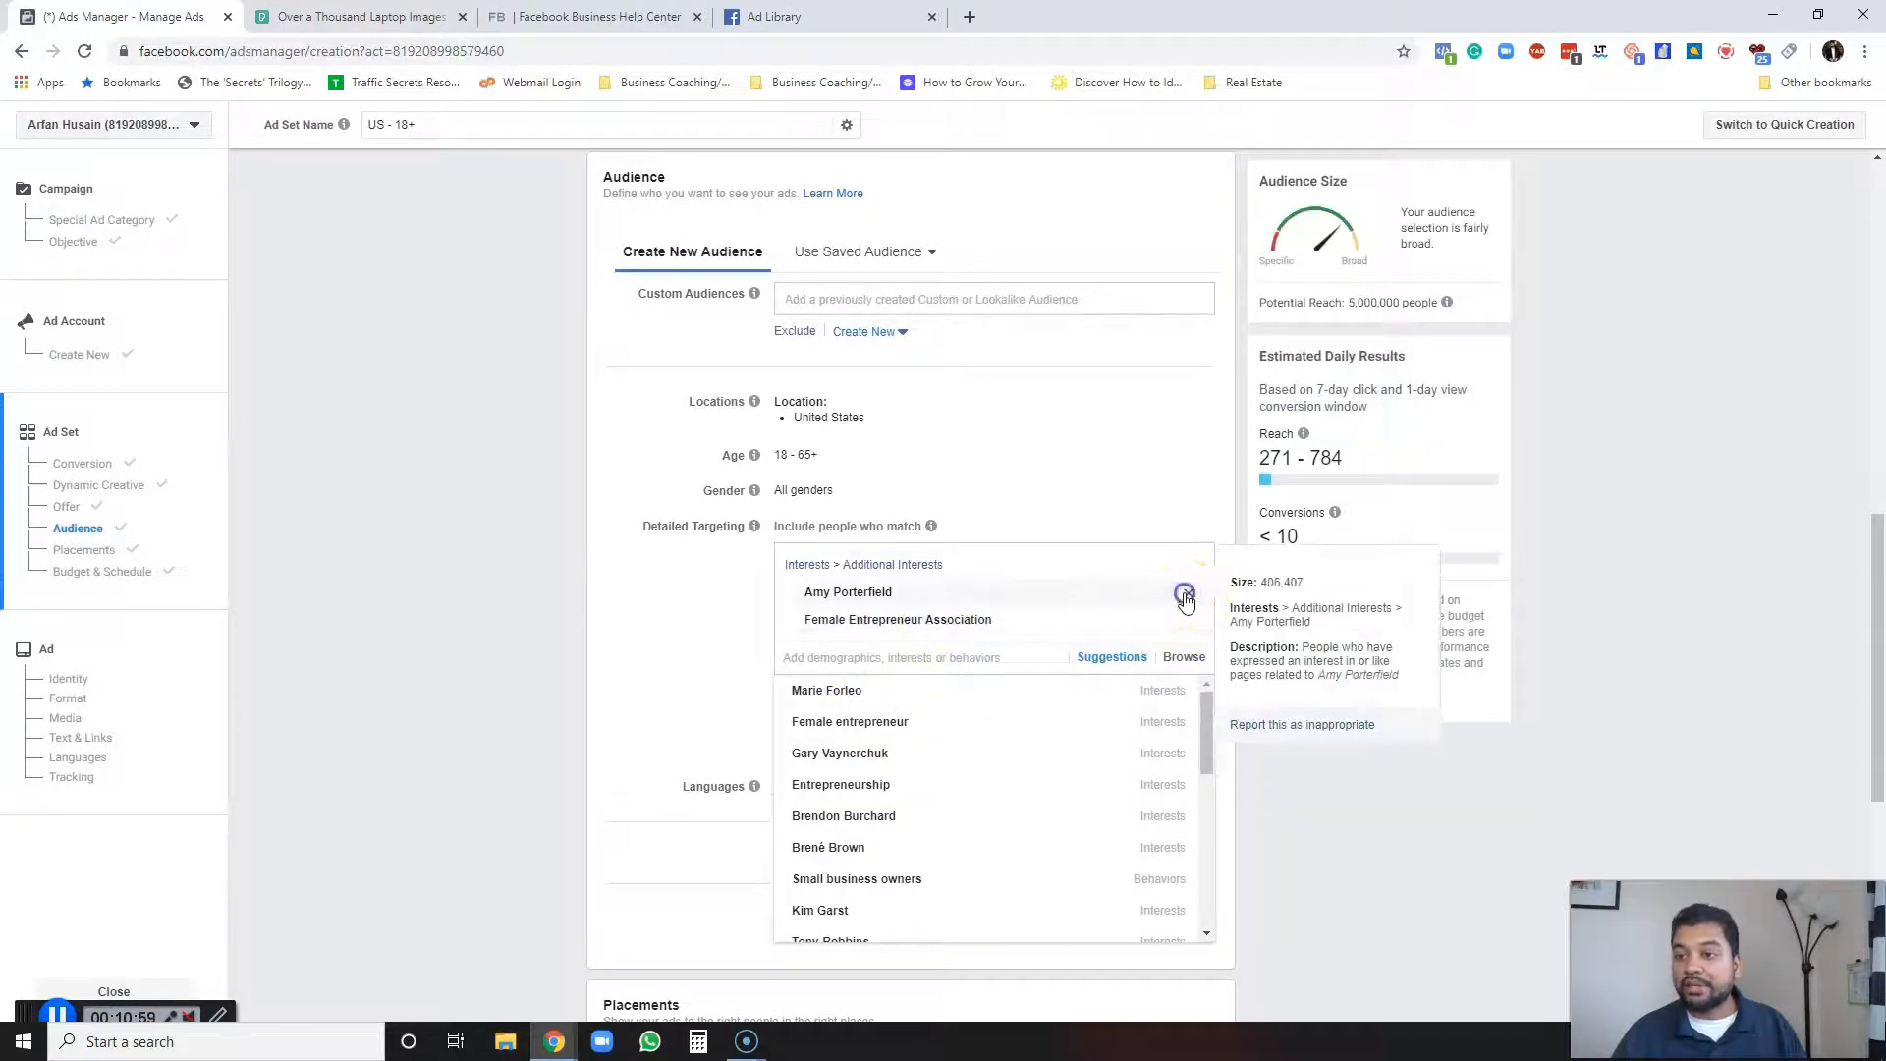
left_click(1185, 595)
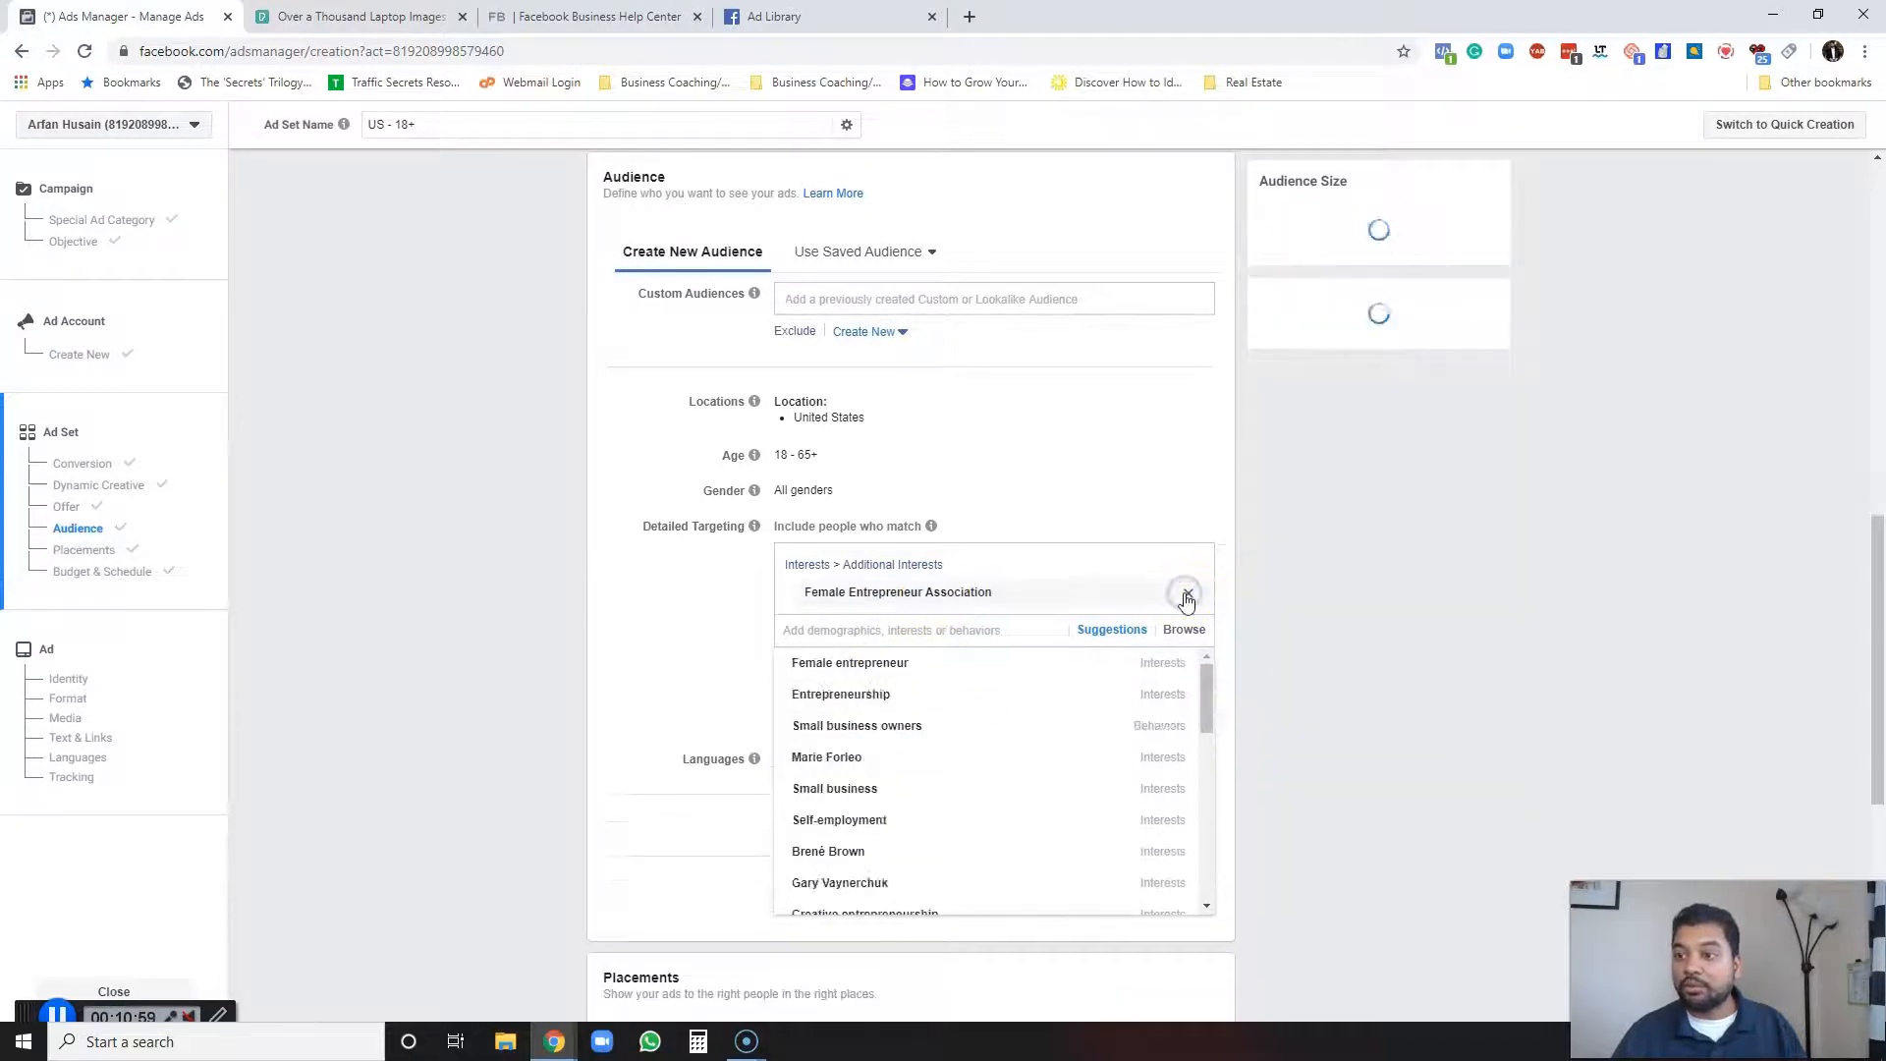
left_click(1601, 433)
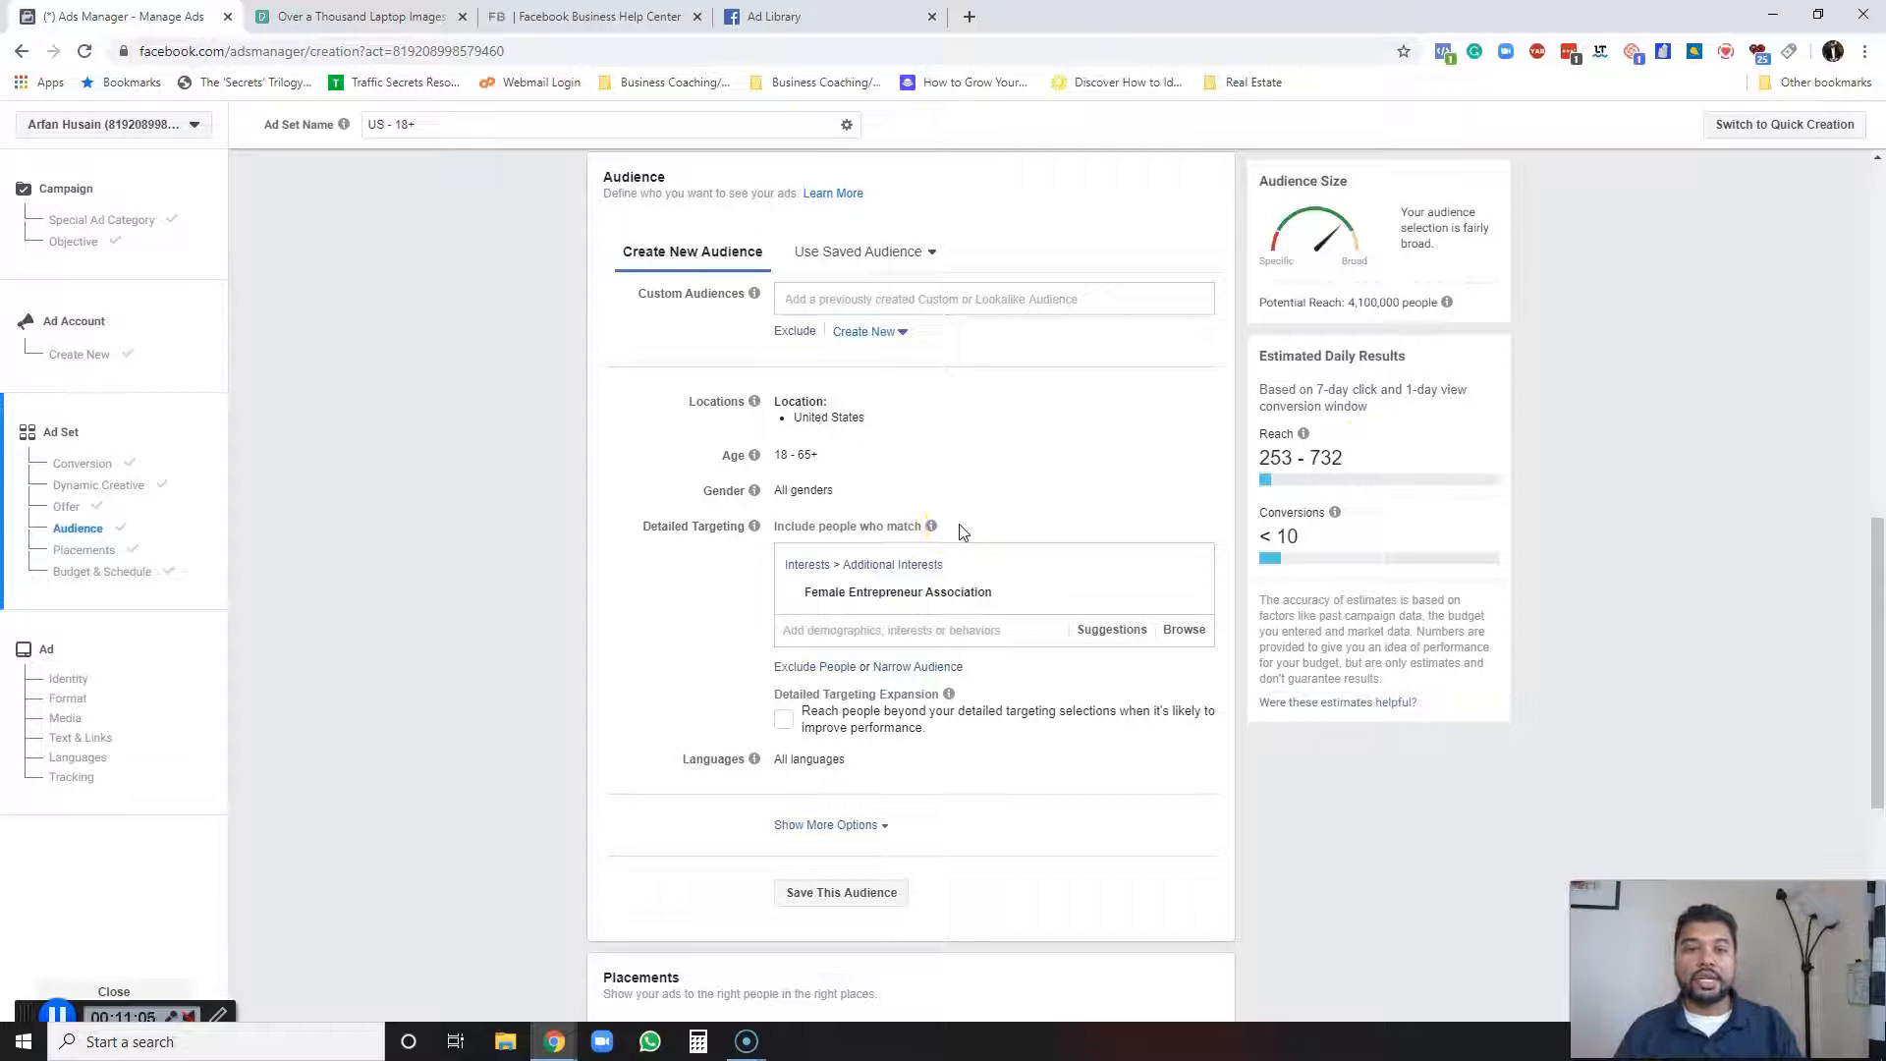
Add Female entrepreneur, Entrepreneurship, Small business, Home business and Business as interests from the targeting suggestions.
mouse_move(938, 598)
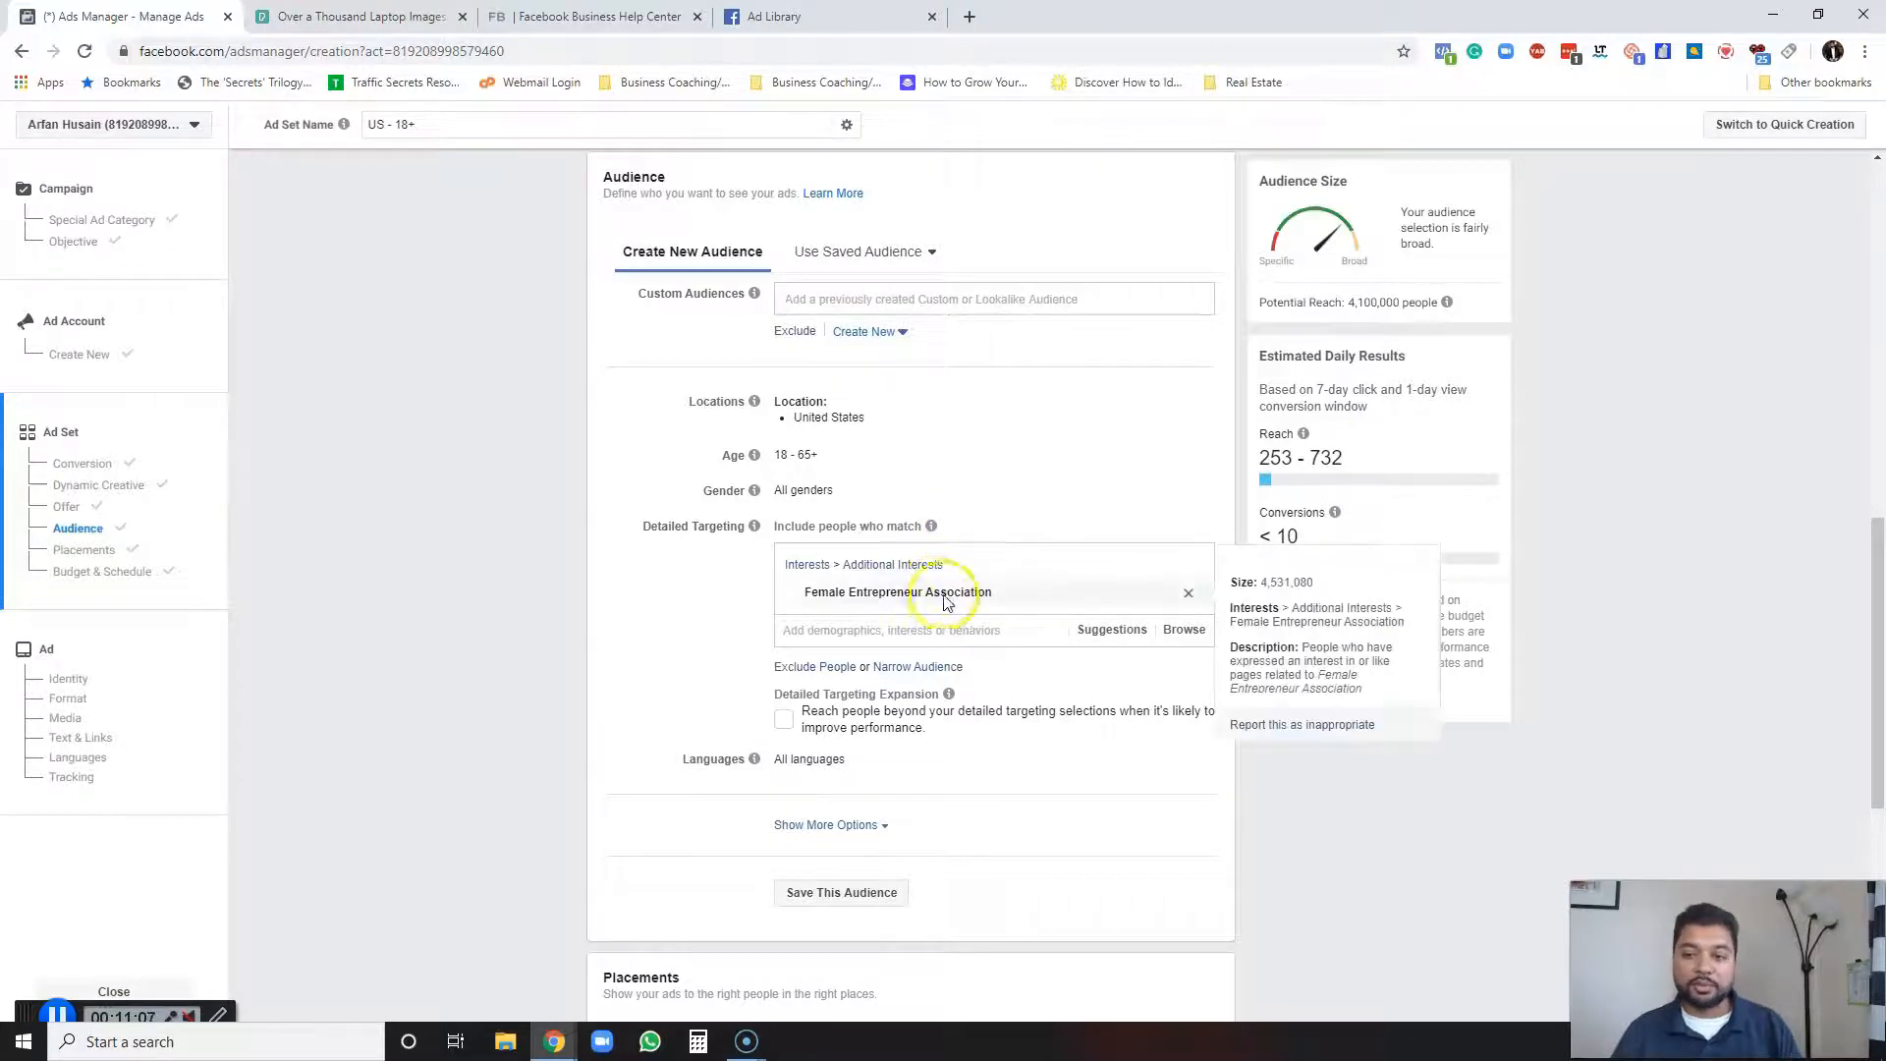
left_click(1120, 632)
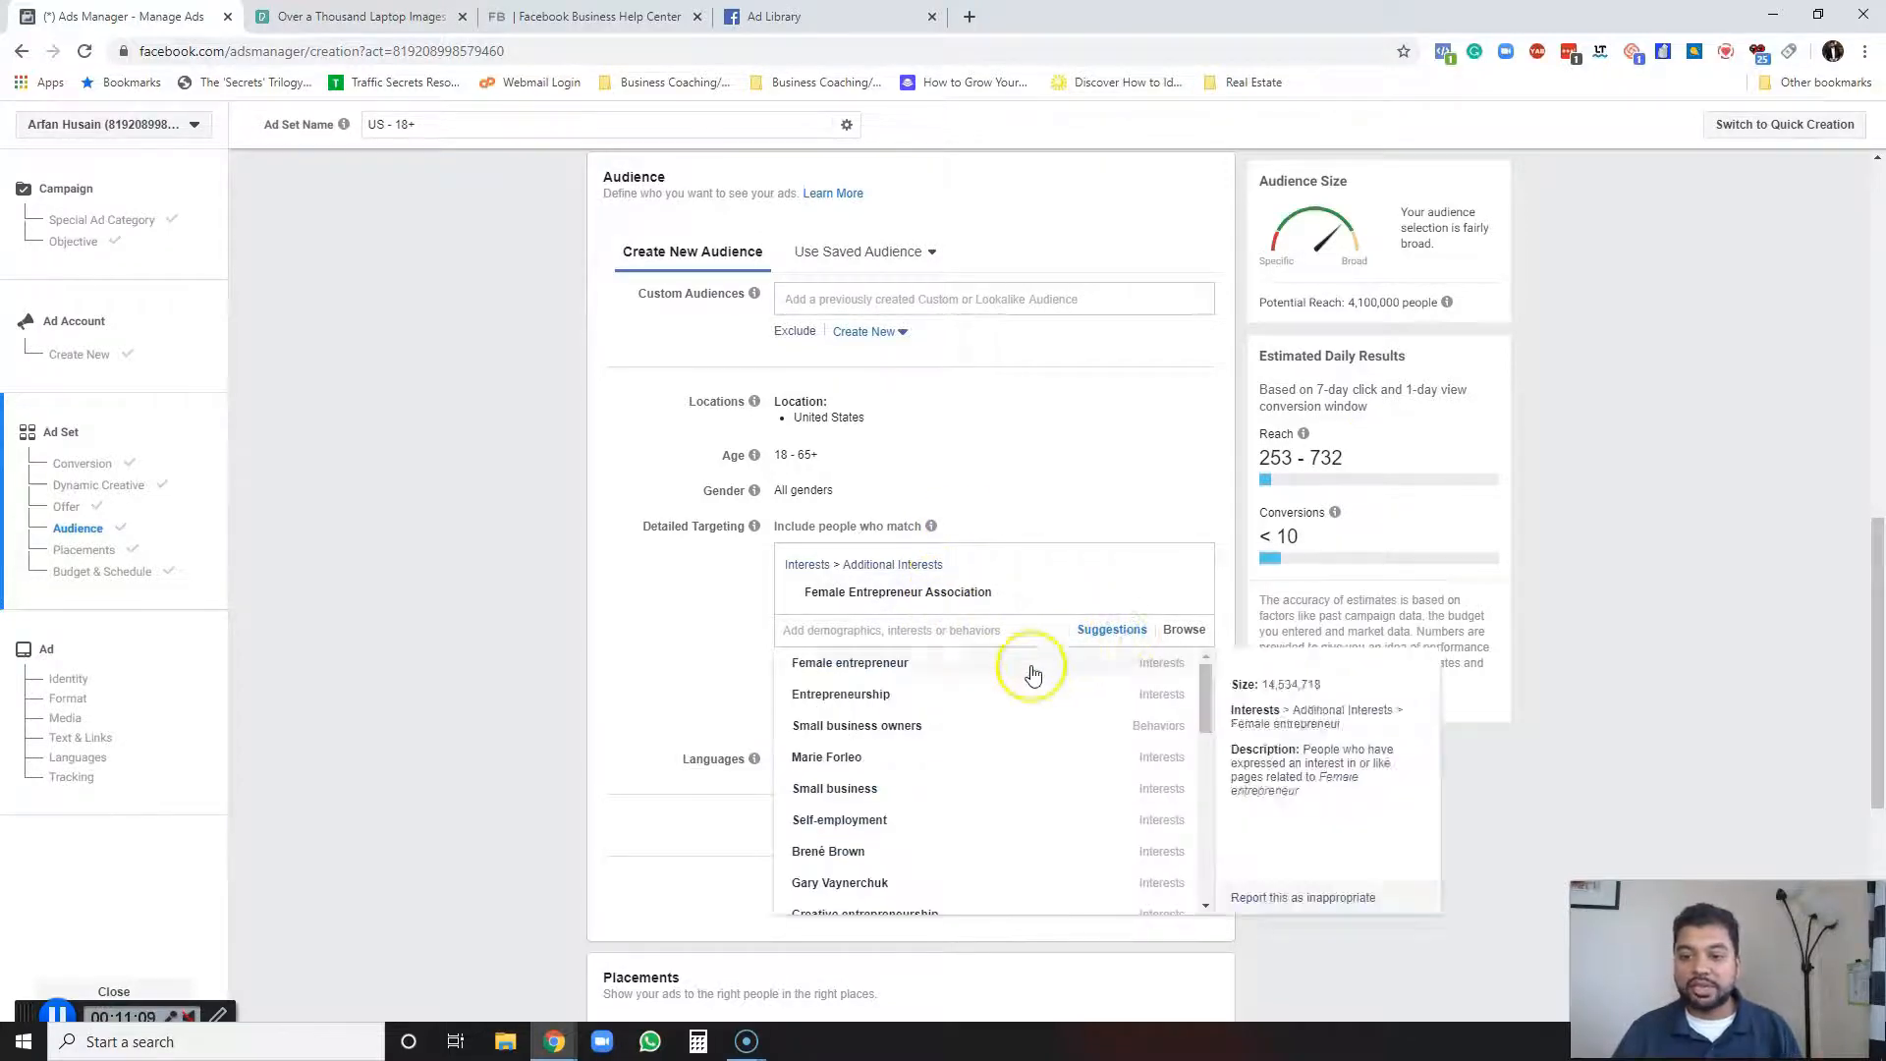
mouse_move(909, 731)
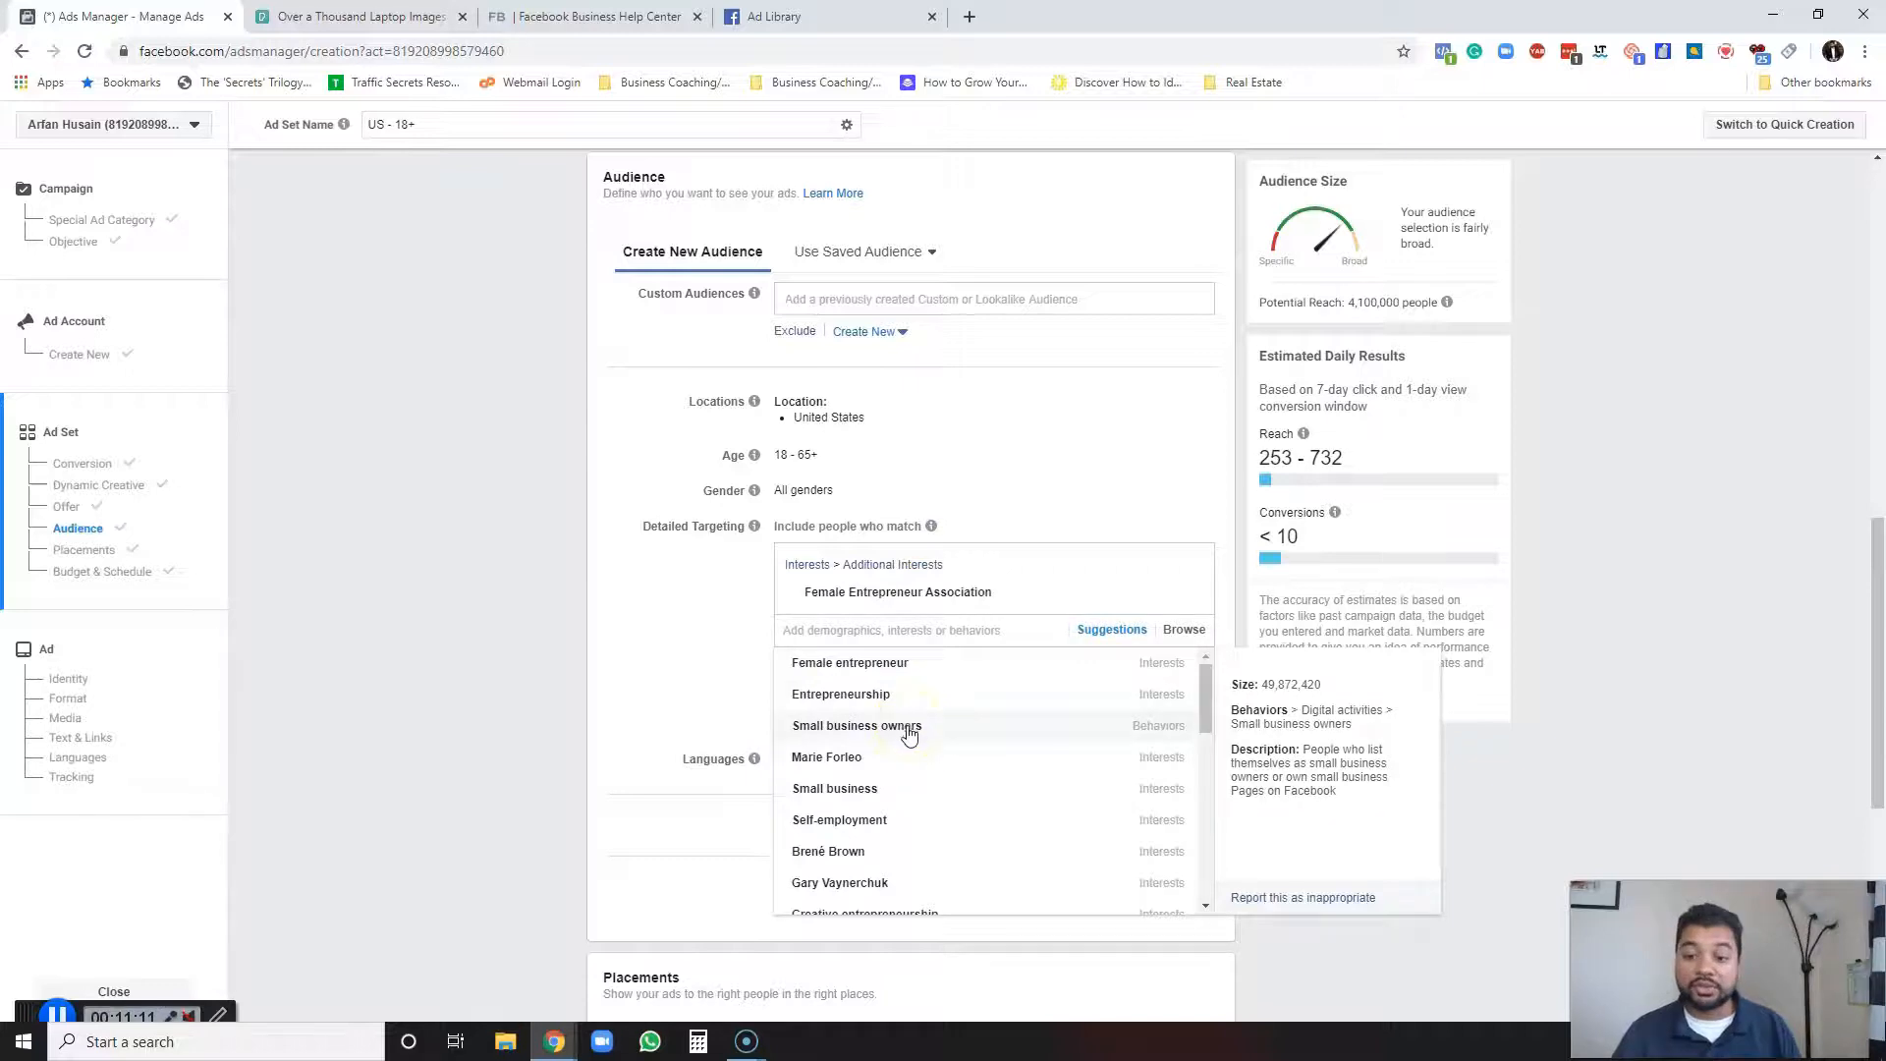
scroll(882, 839, "down", 1)
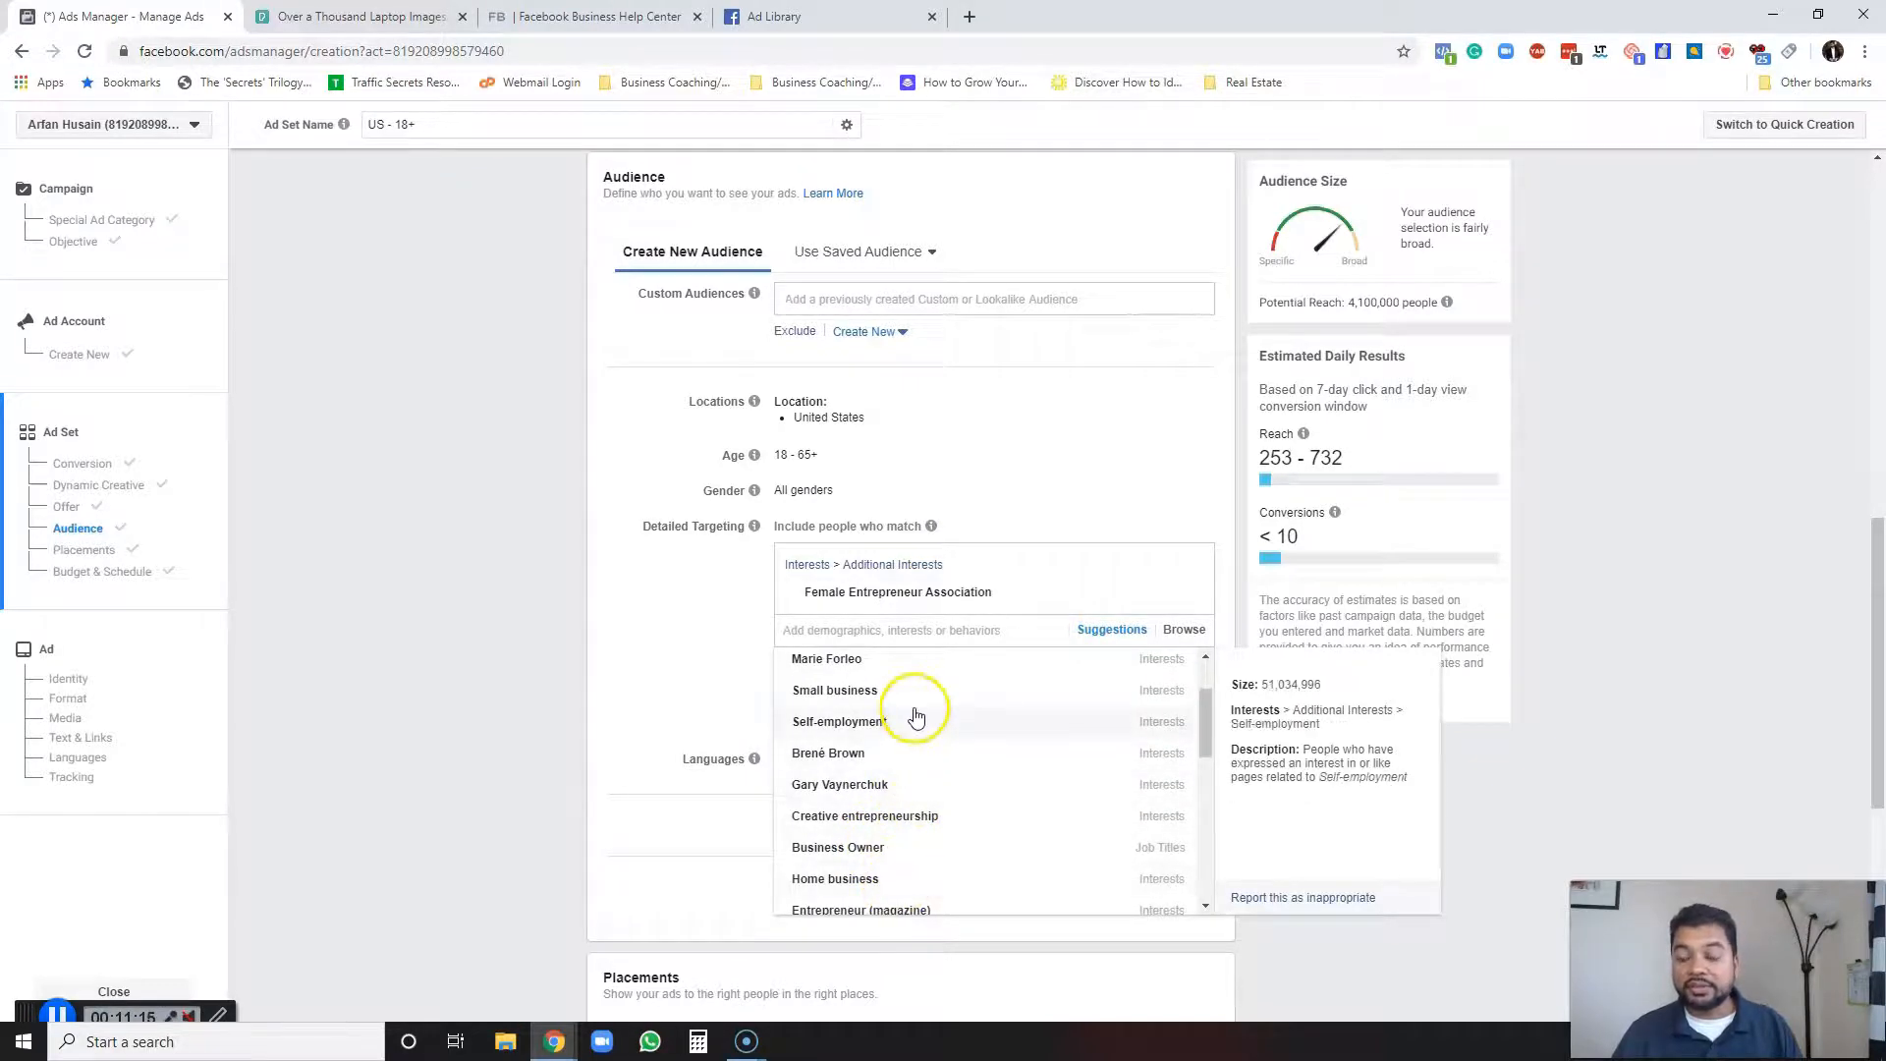
left_click(688, 604)
left_click(847, 630)
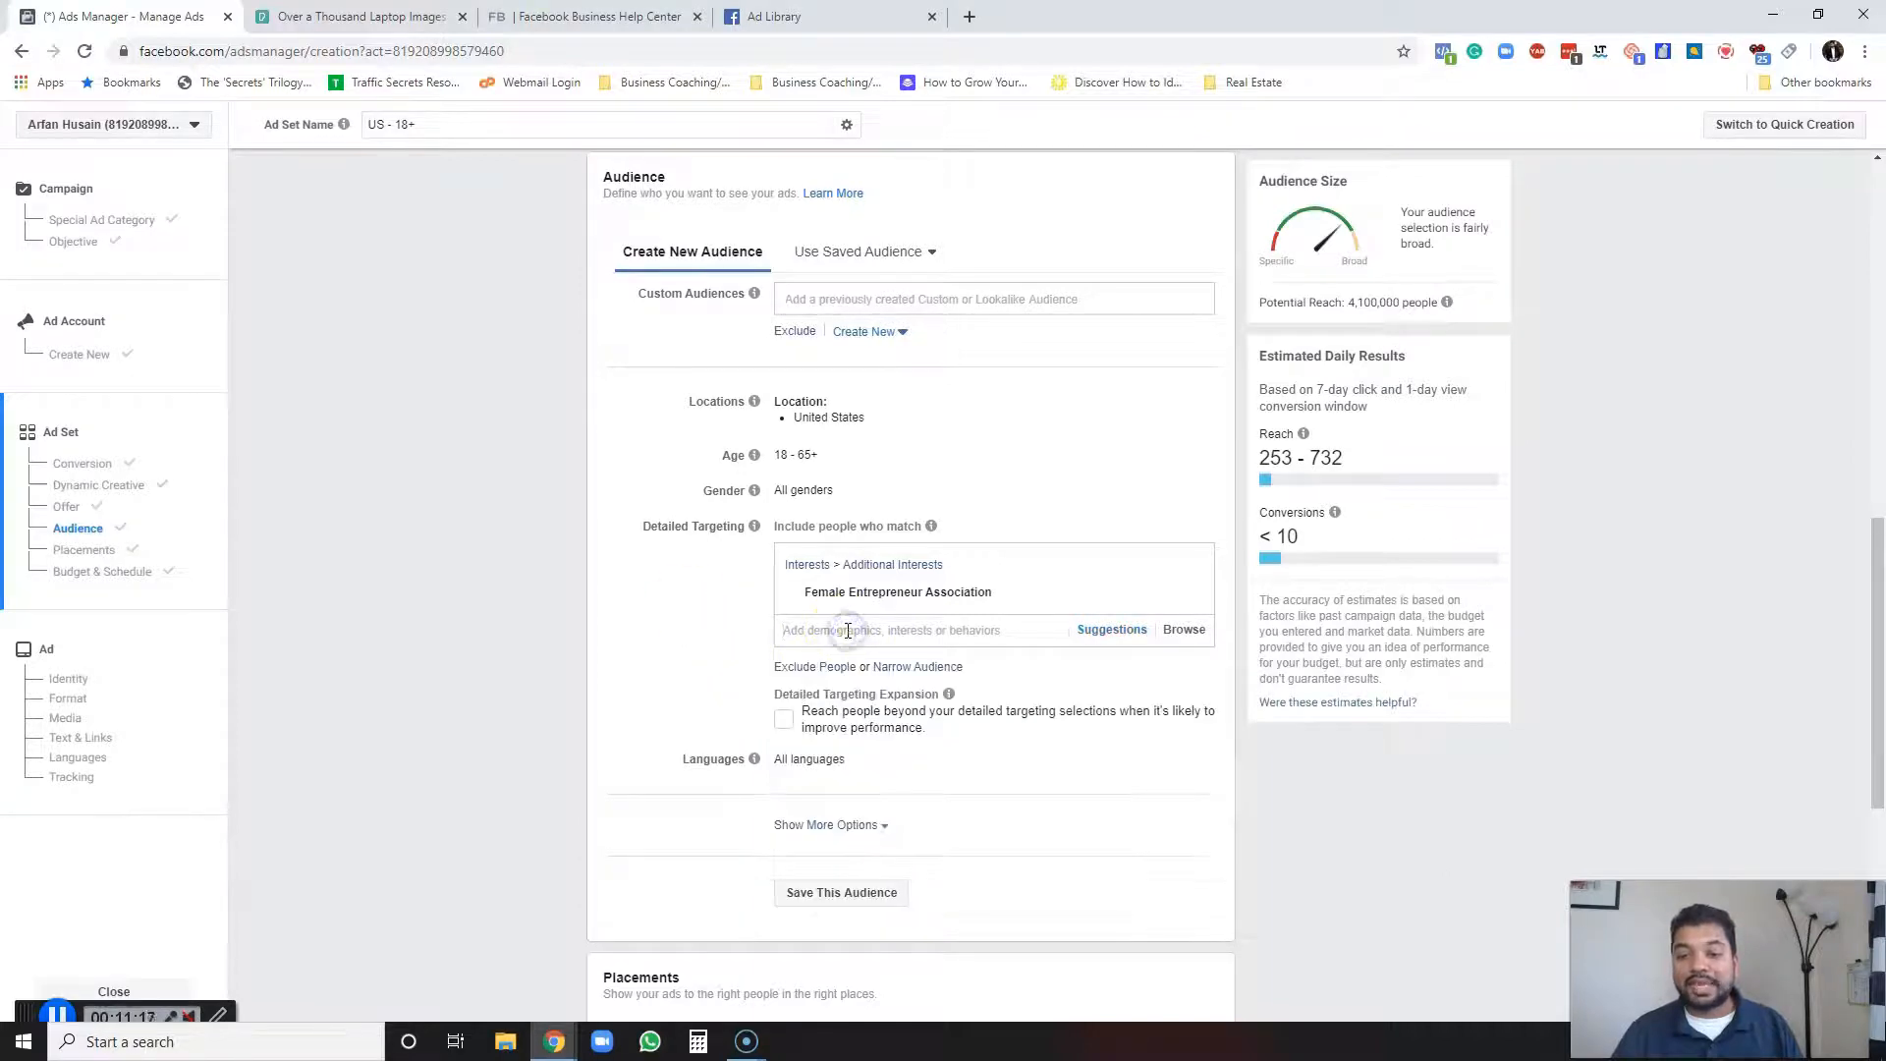
left_click(1086, 628)
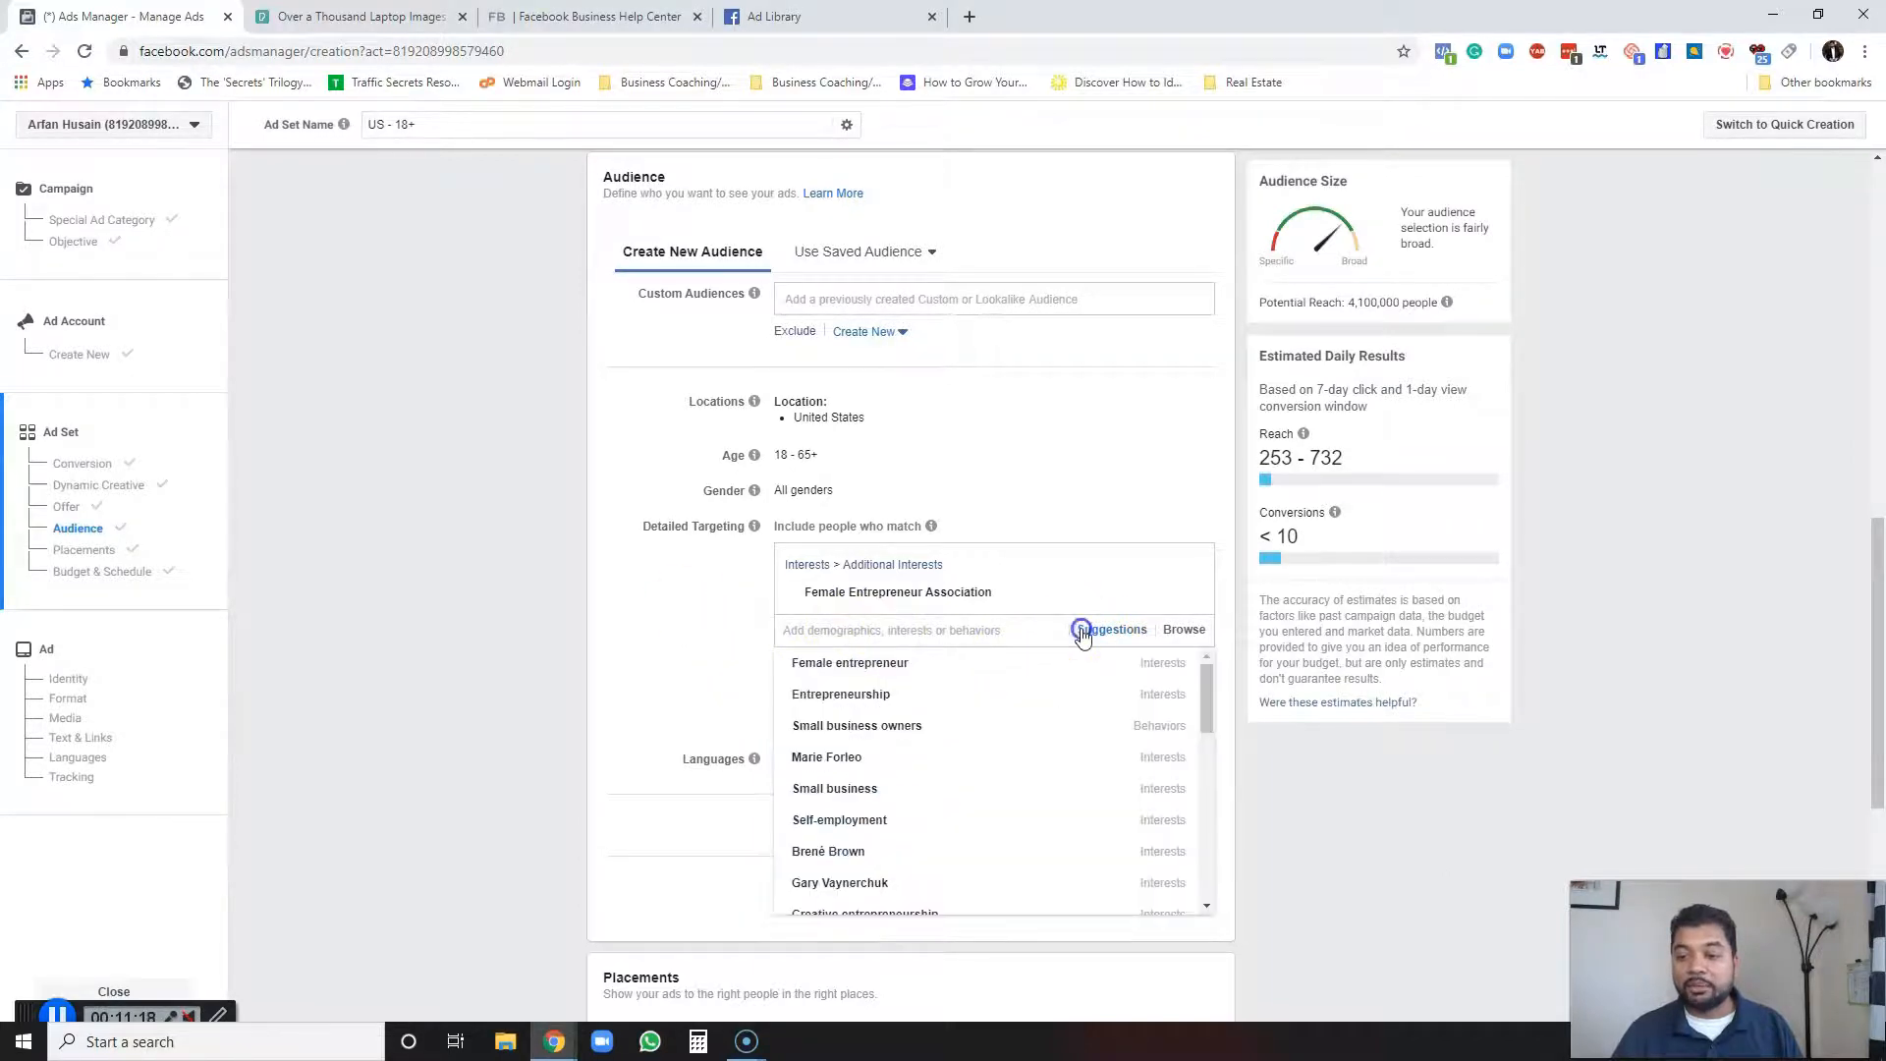
left_click(868, 664)
left_click(855, 693)
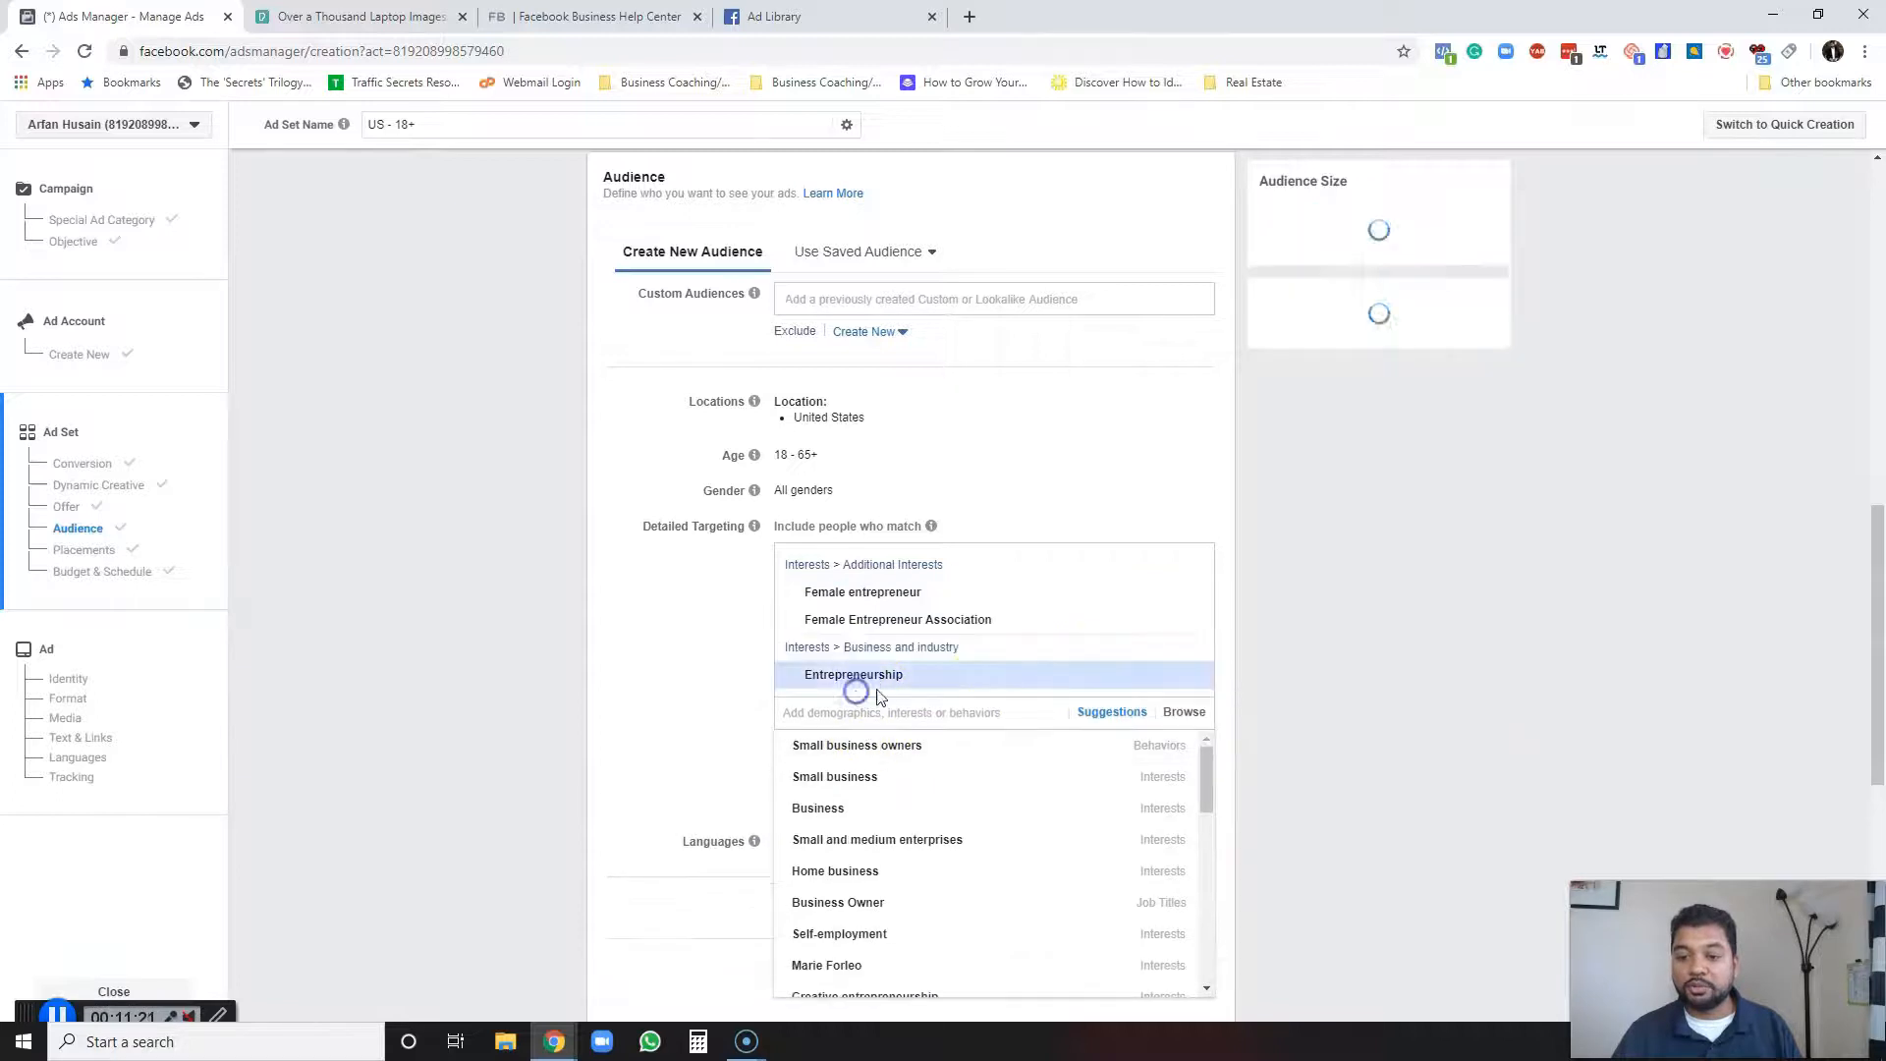
left_click(831, 777)
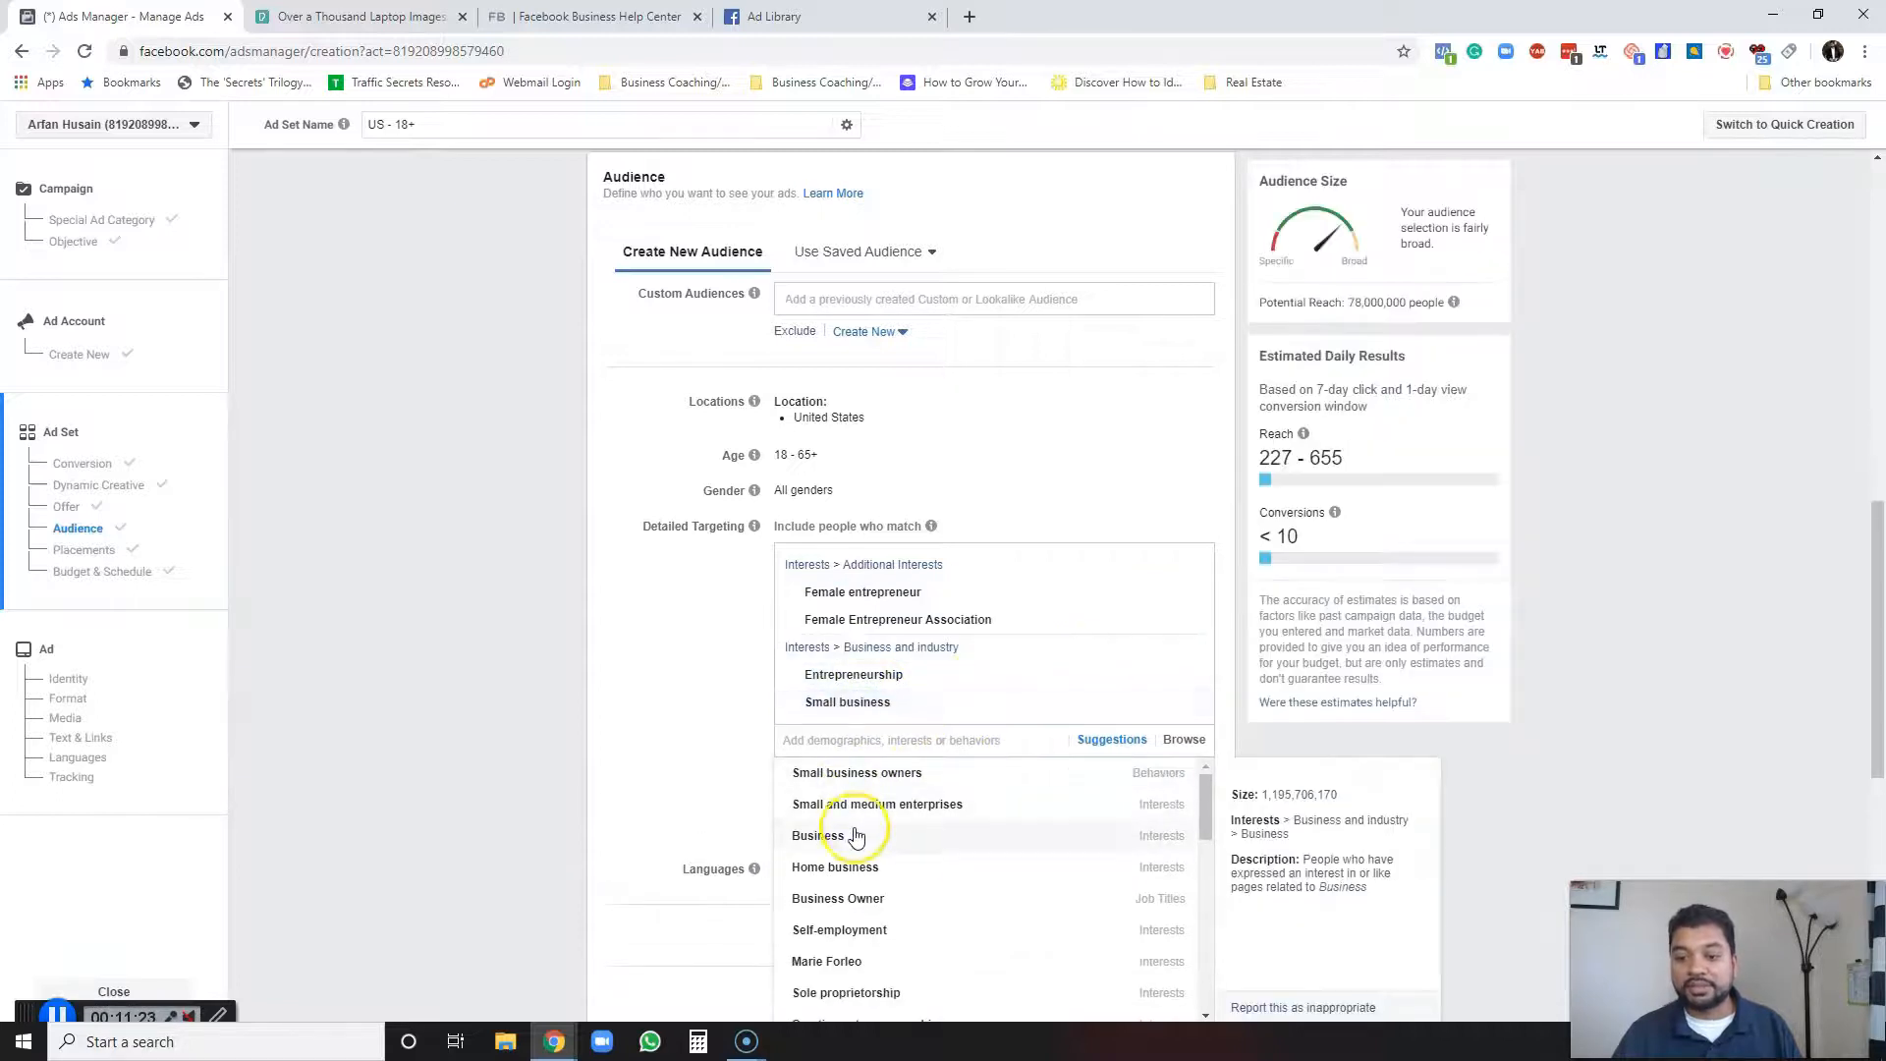
left_click(858, 869)
left_click(858, 889)
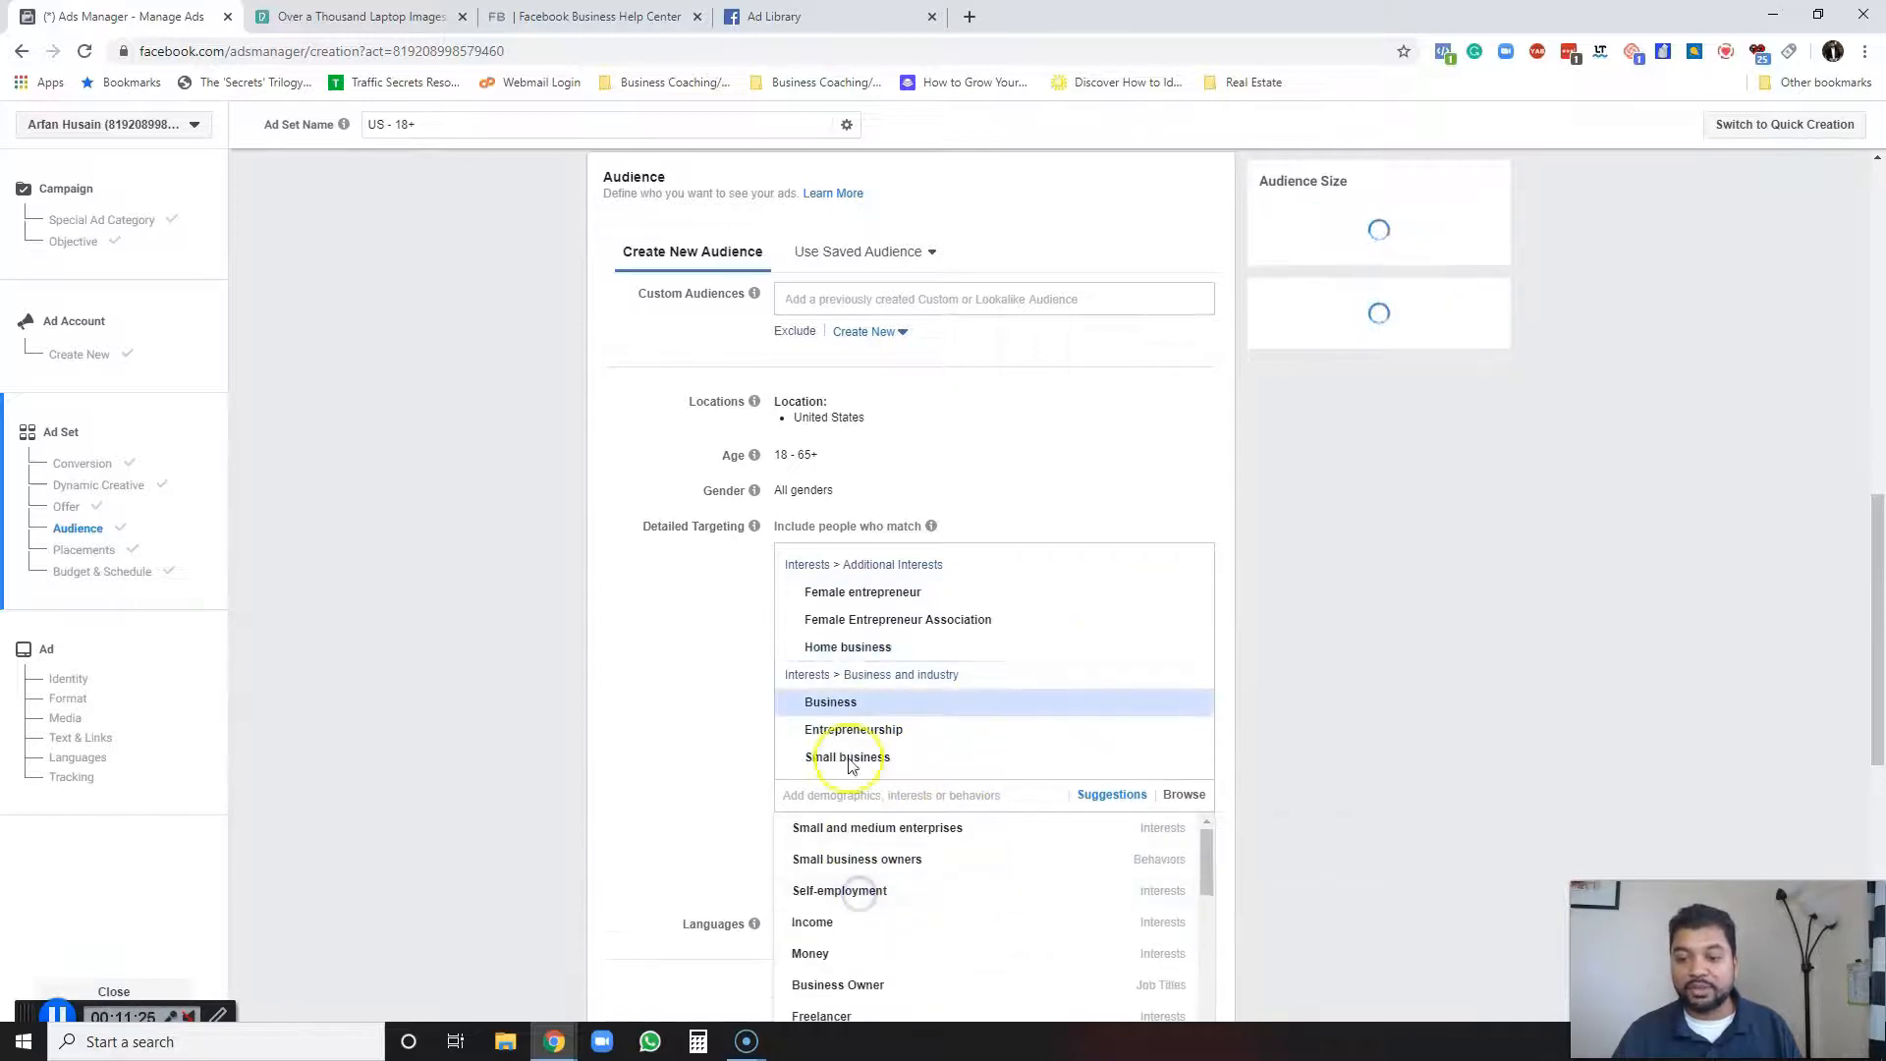
left_click(707, 676)
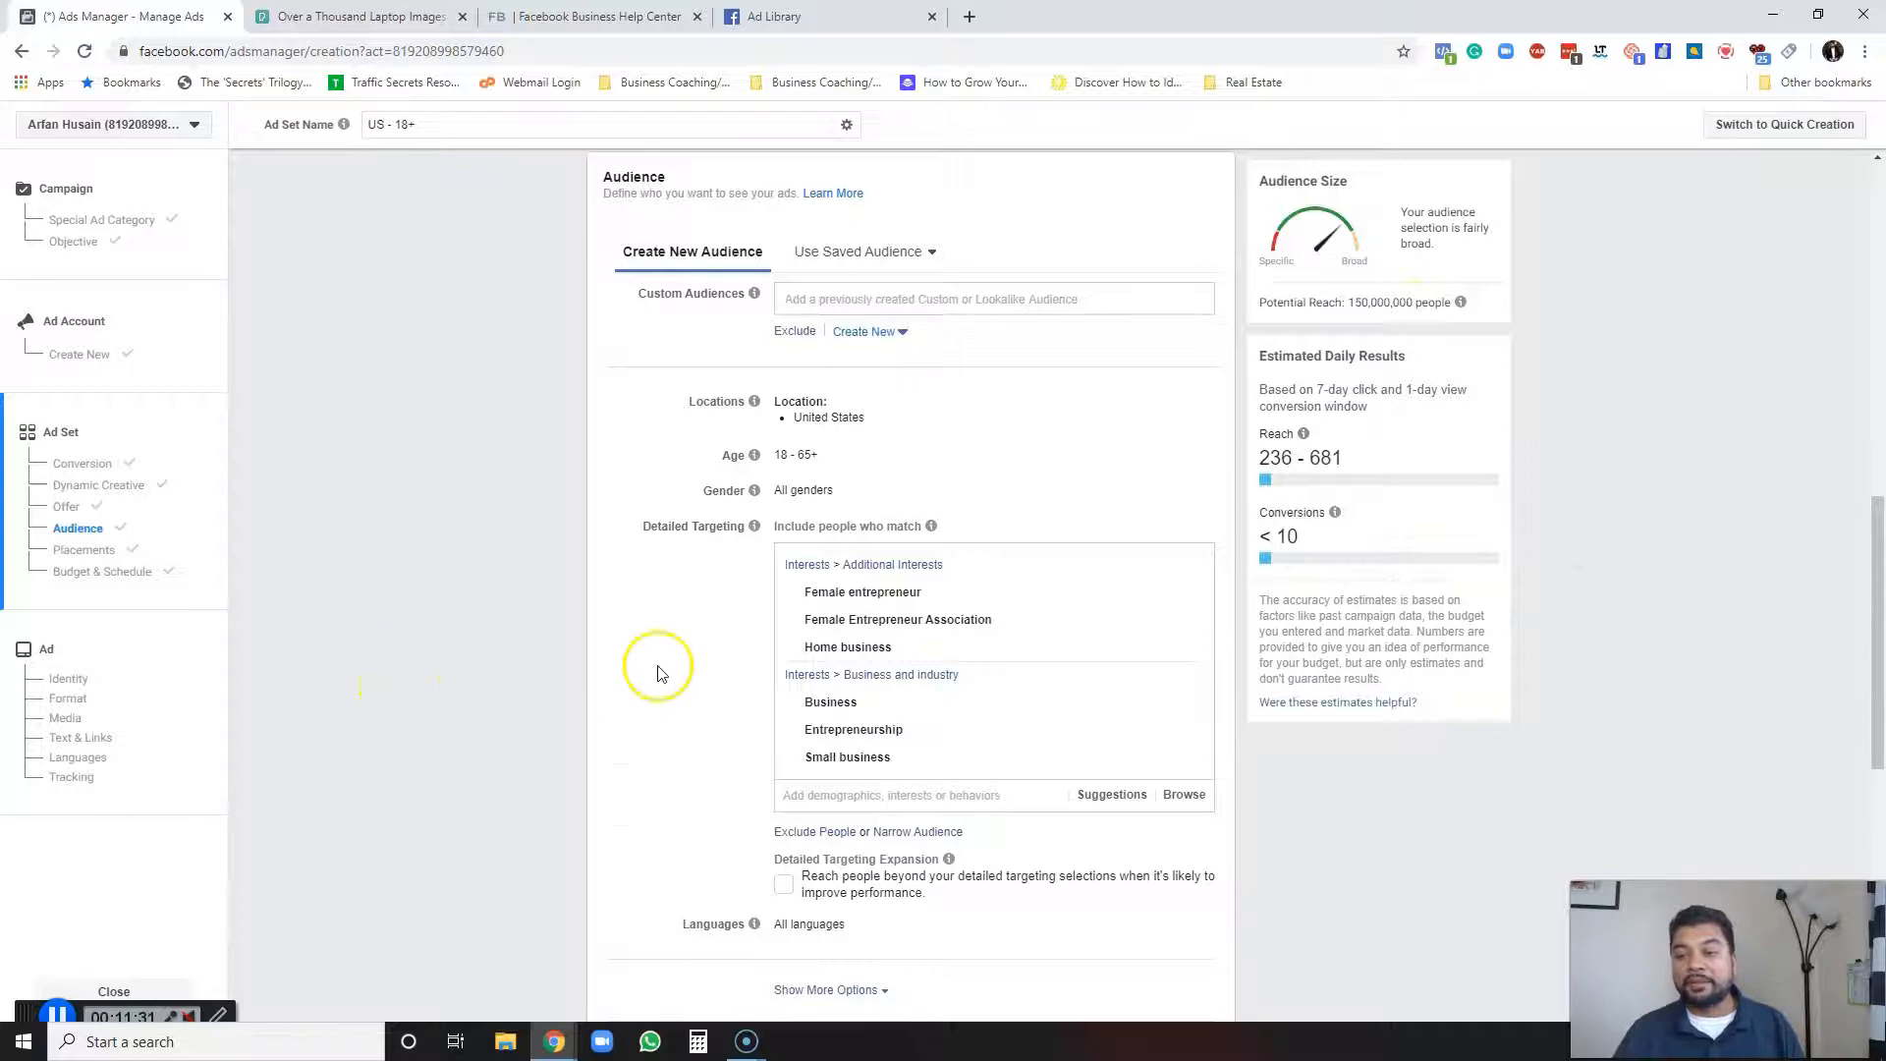
Remove those five added interests, leaving only Female Entrepreneur Association in the detailed targeting.
scroll(658, 672, "down", 2)
mouse_move(1200, 435)
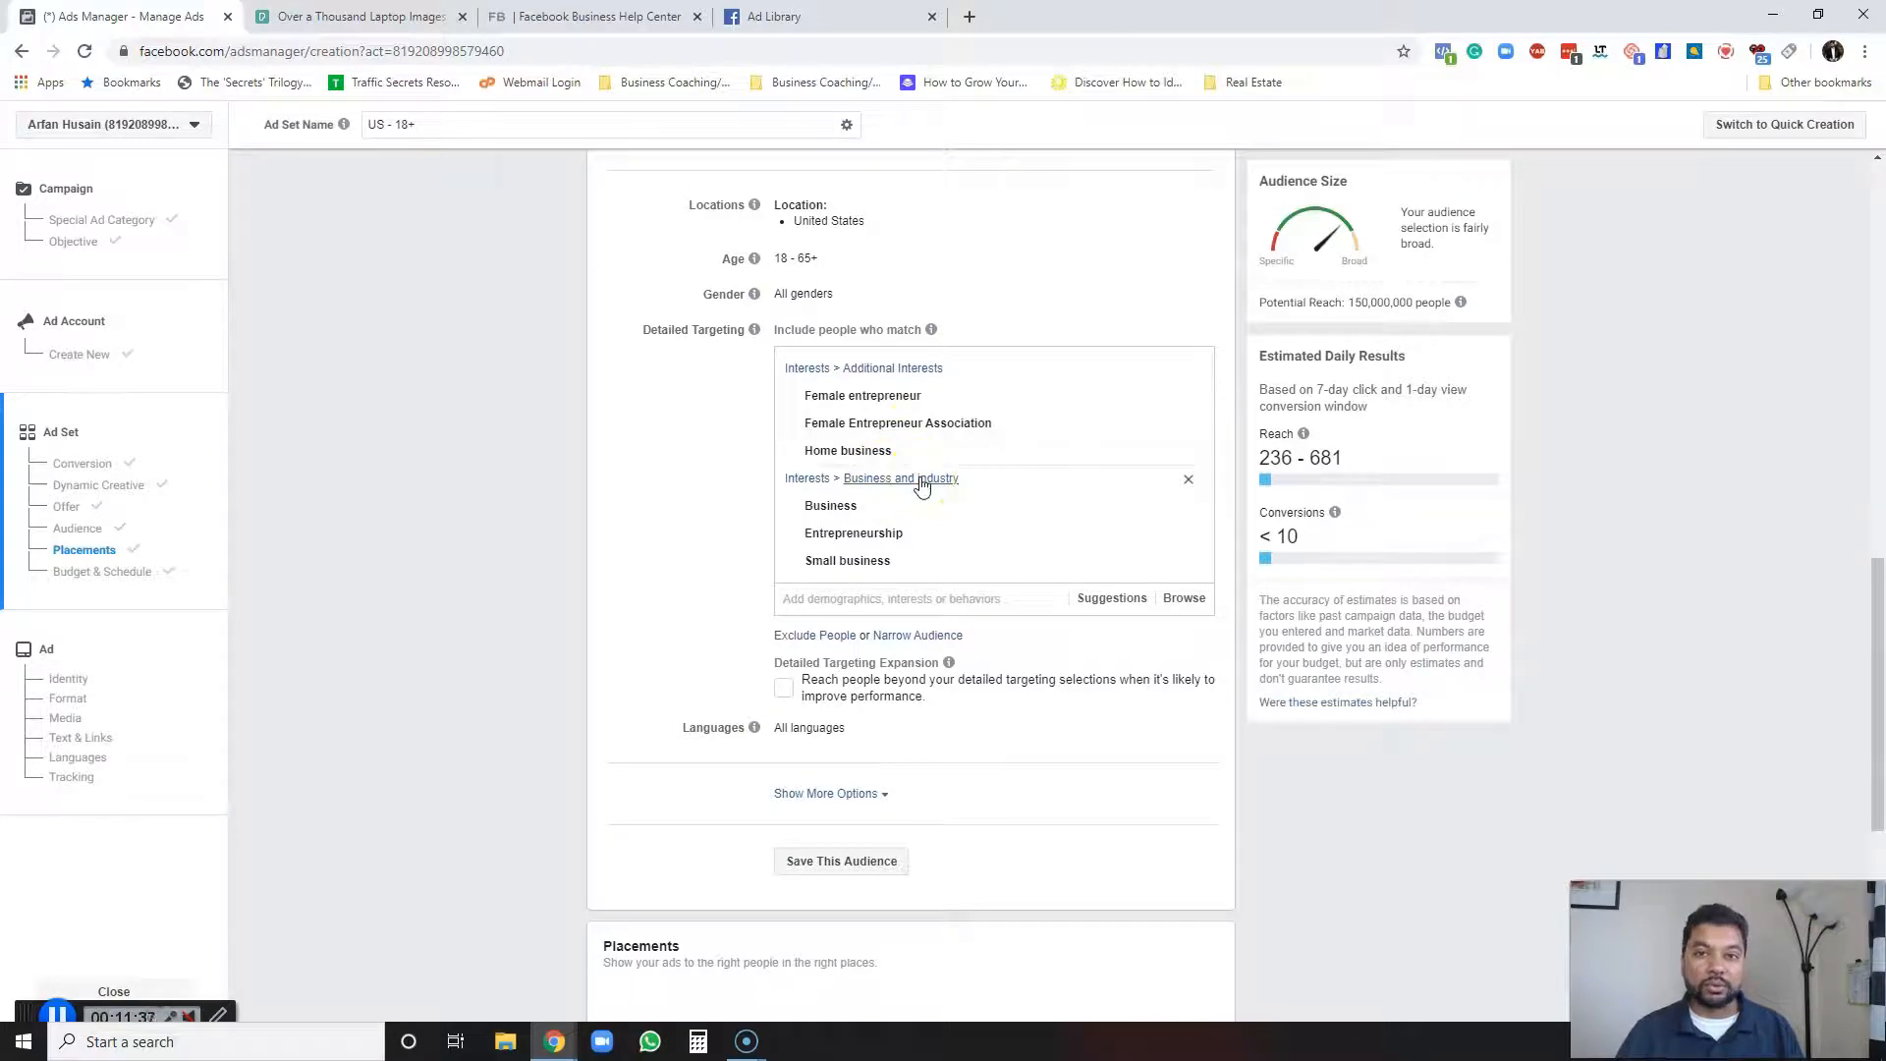
mouse_move(943, 451)
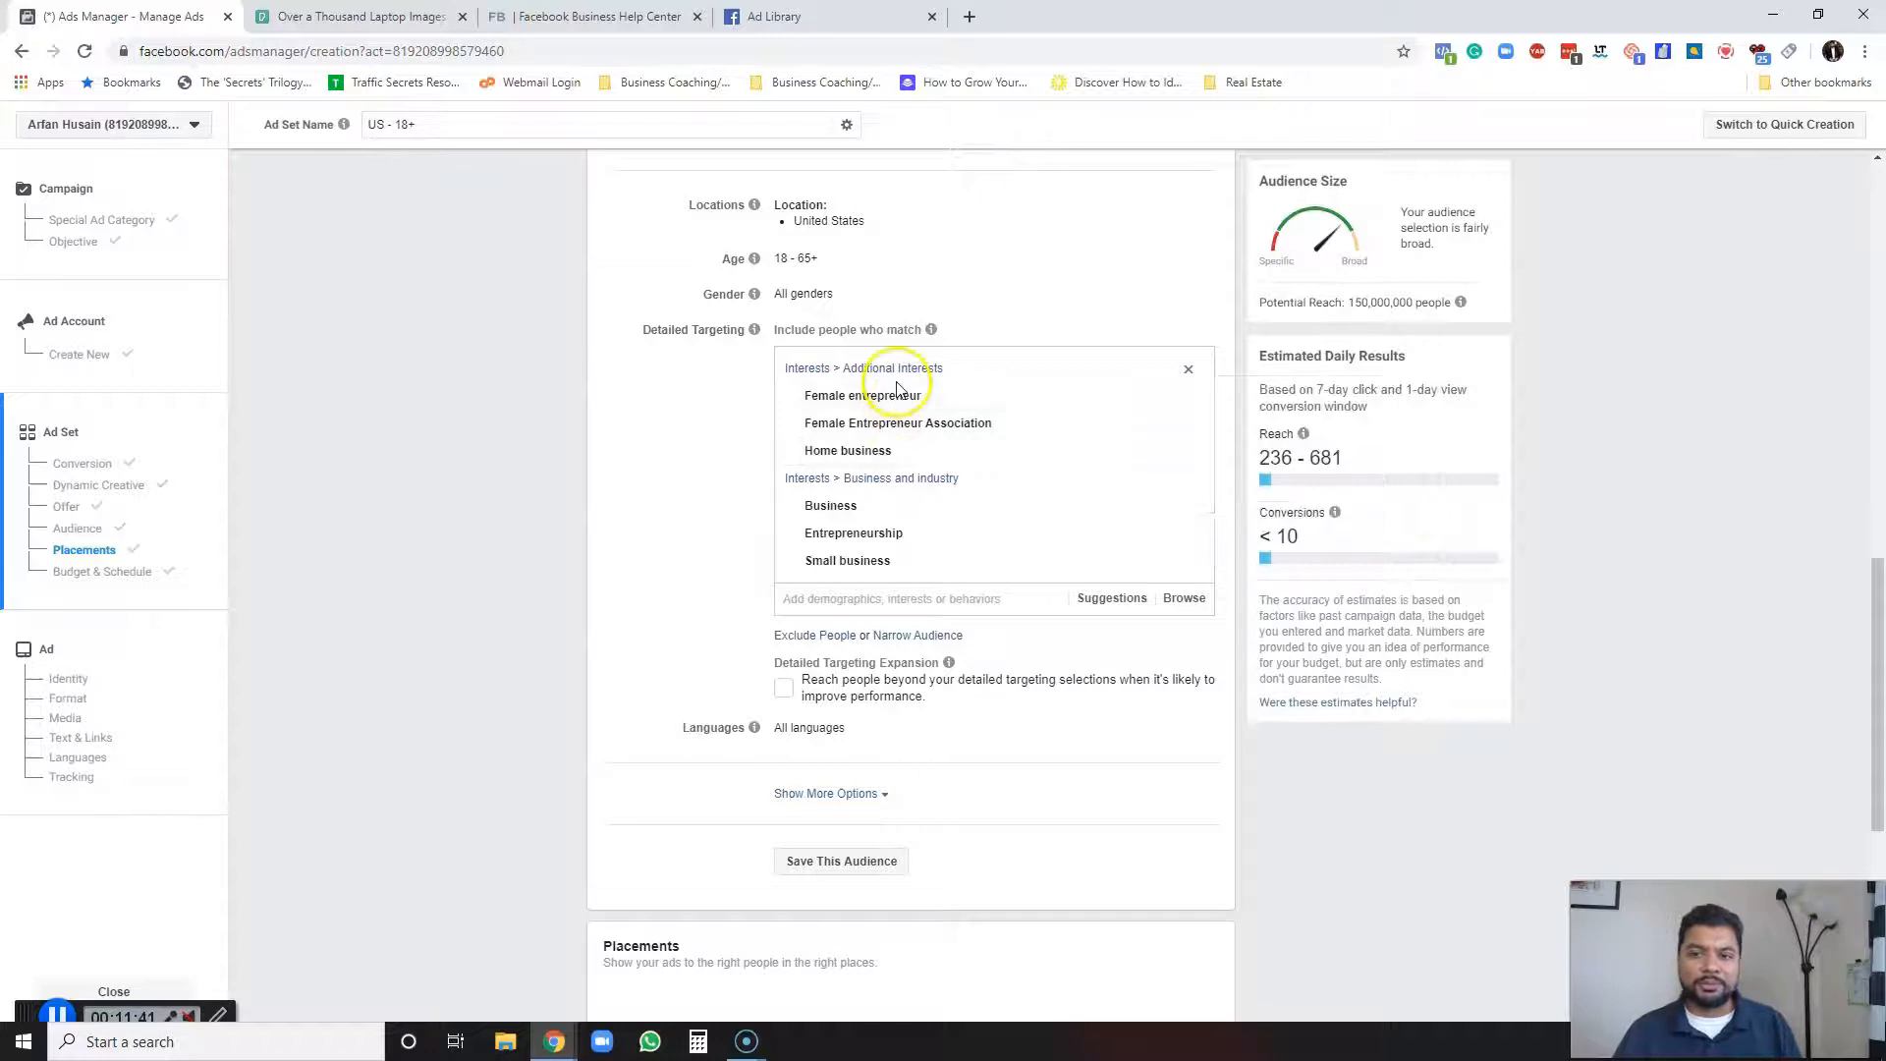
mouse_move(895, 393)
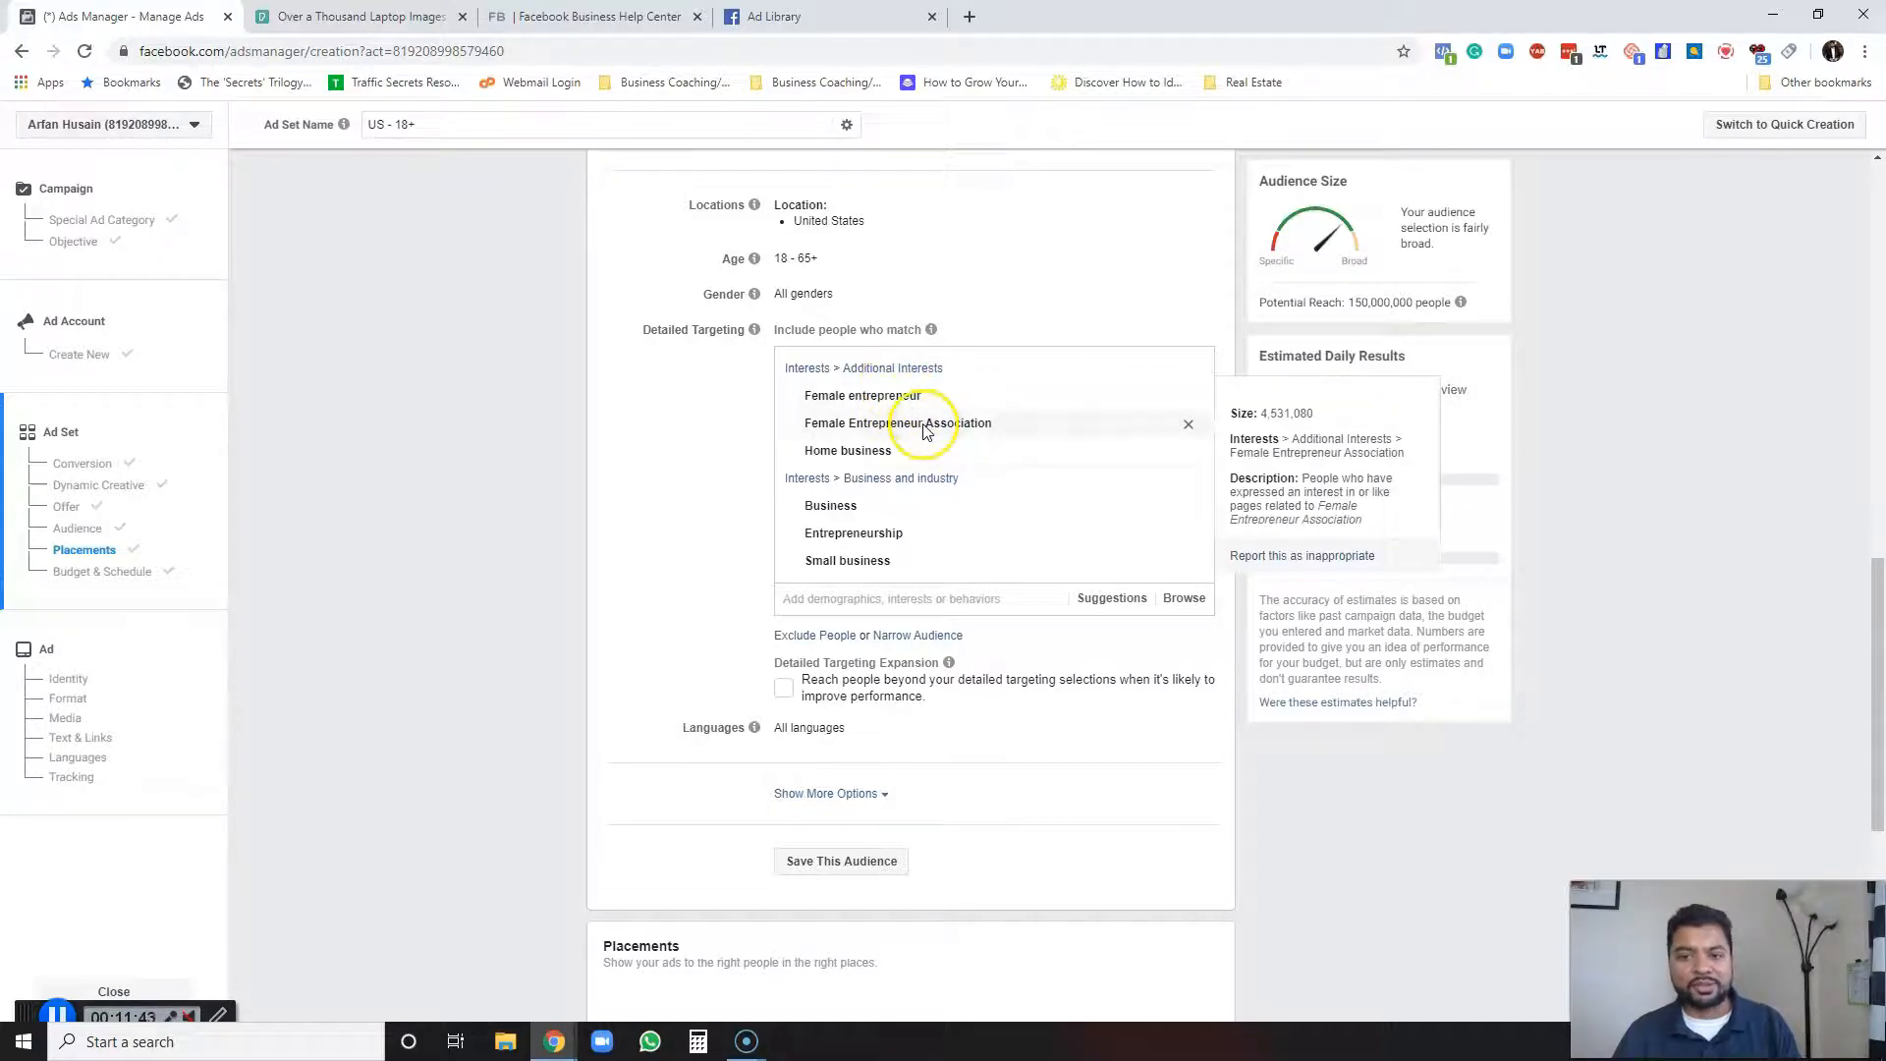
mouse_move(883, 457)
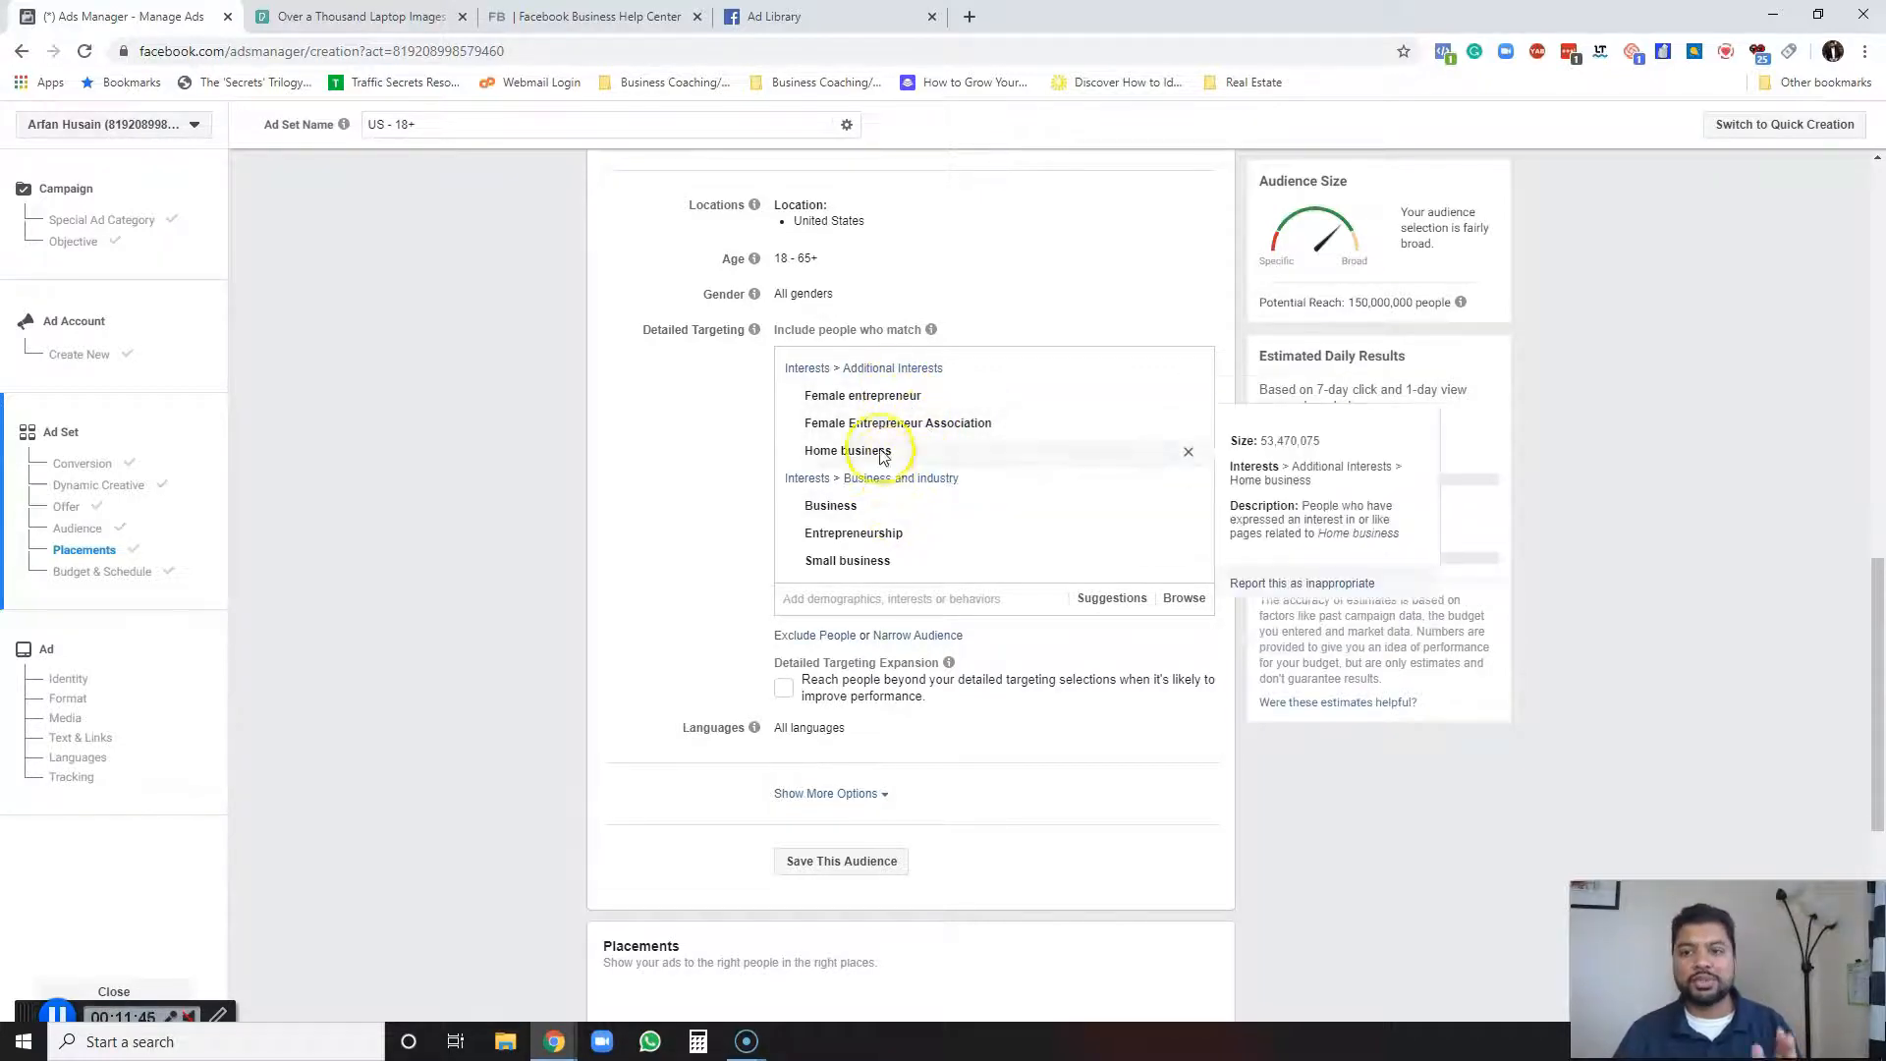
mouse_move(863, 421)
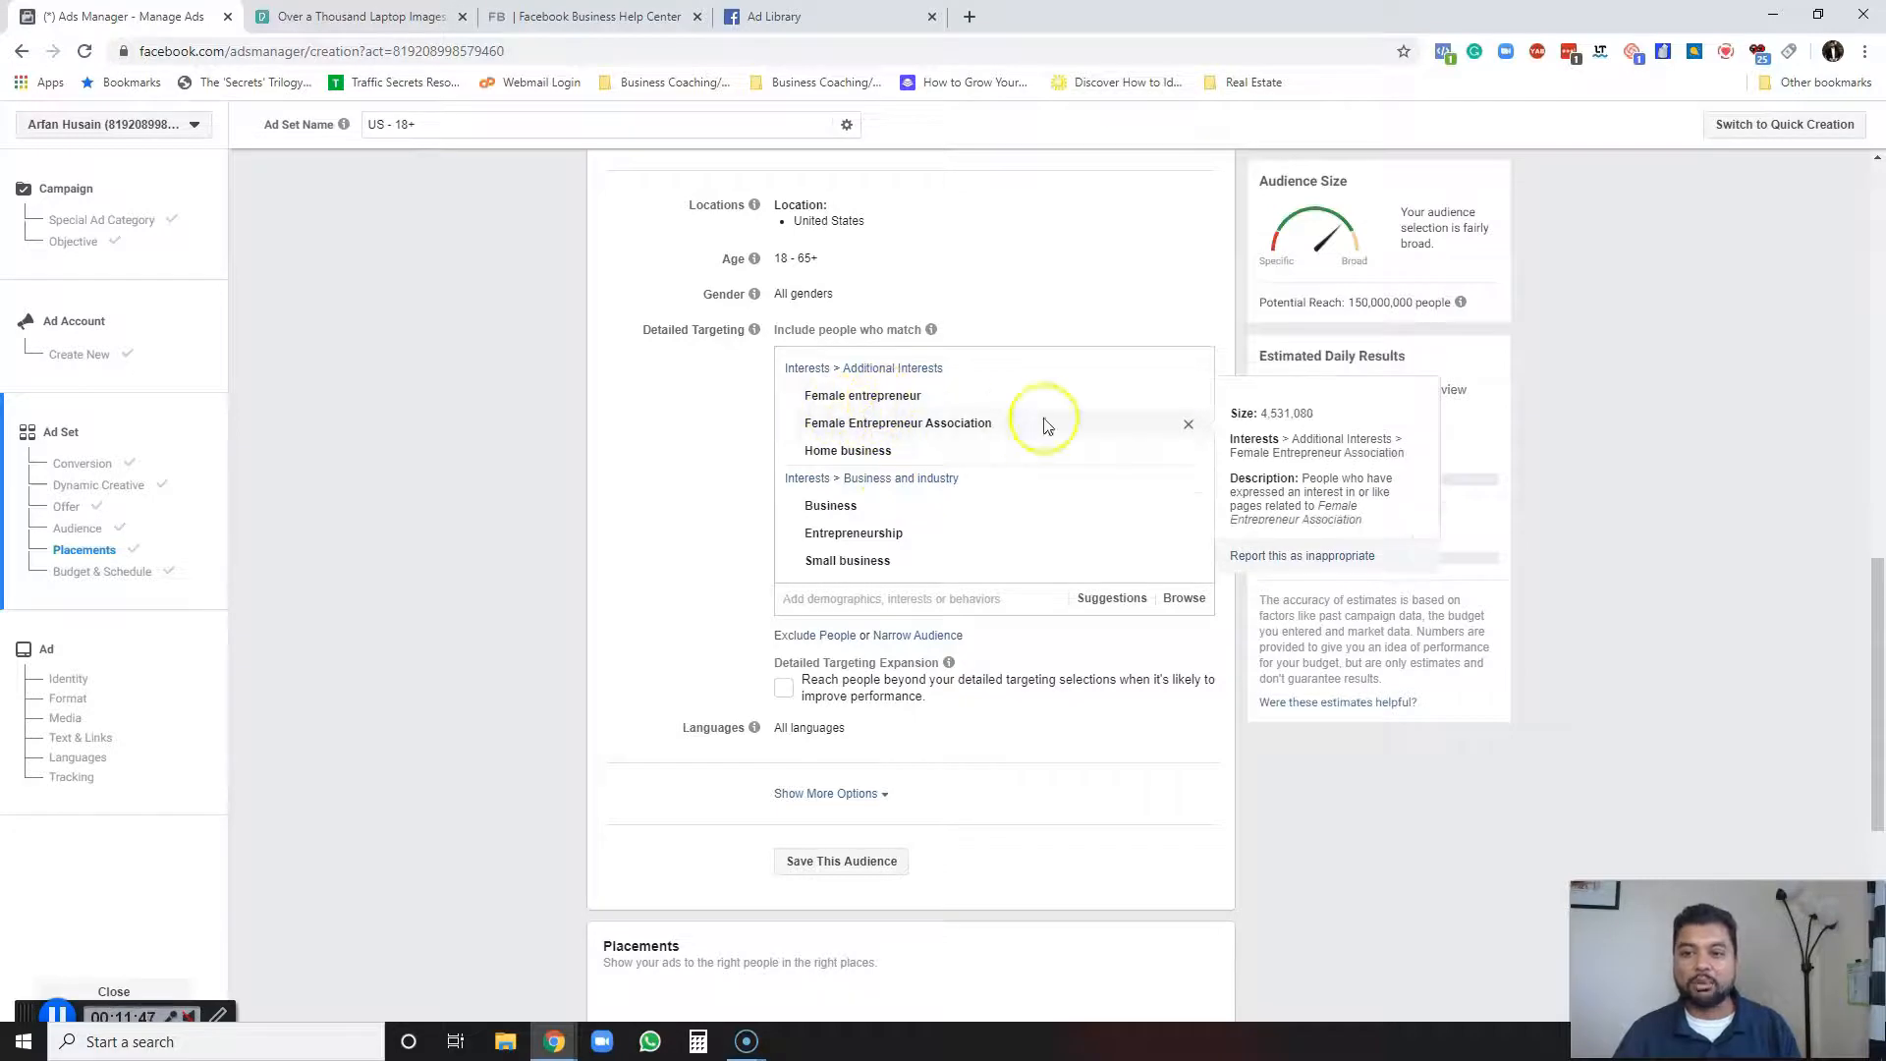
left_click(1190, 398)
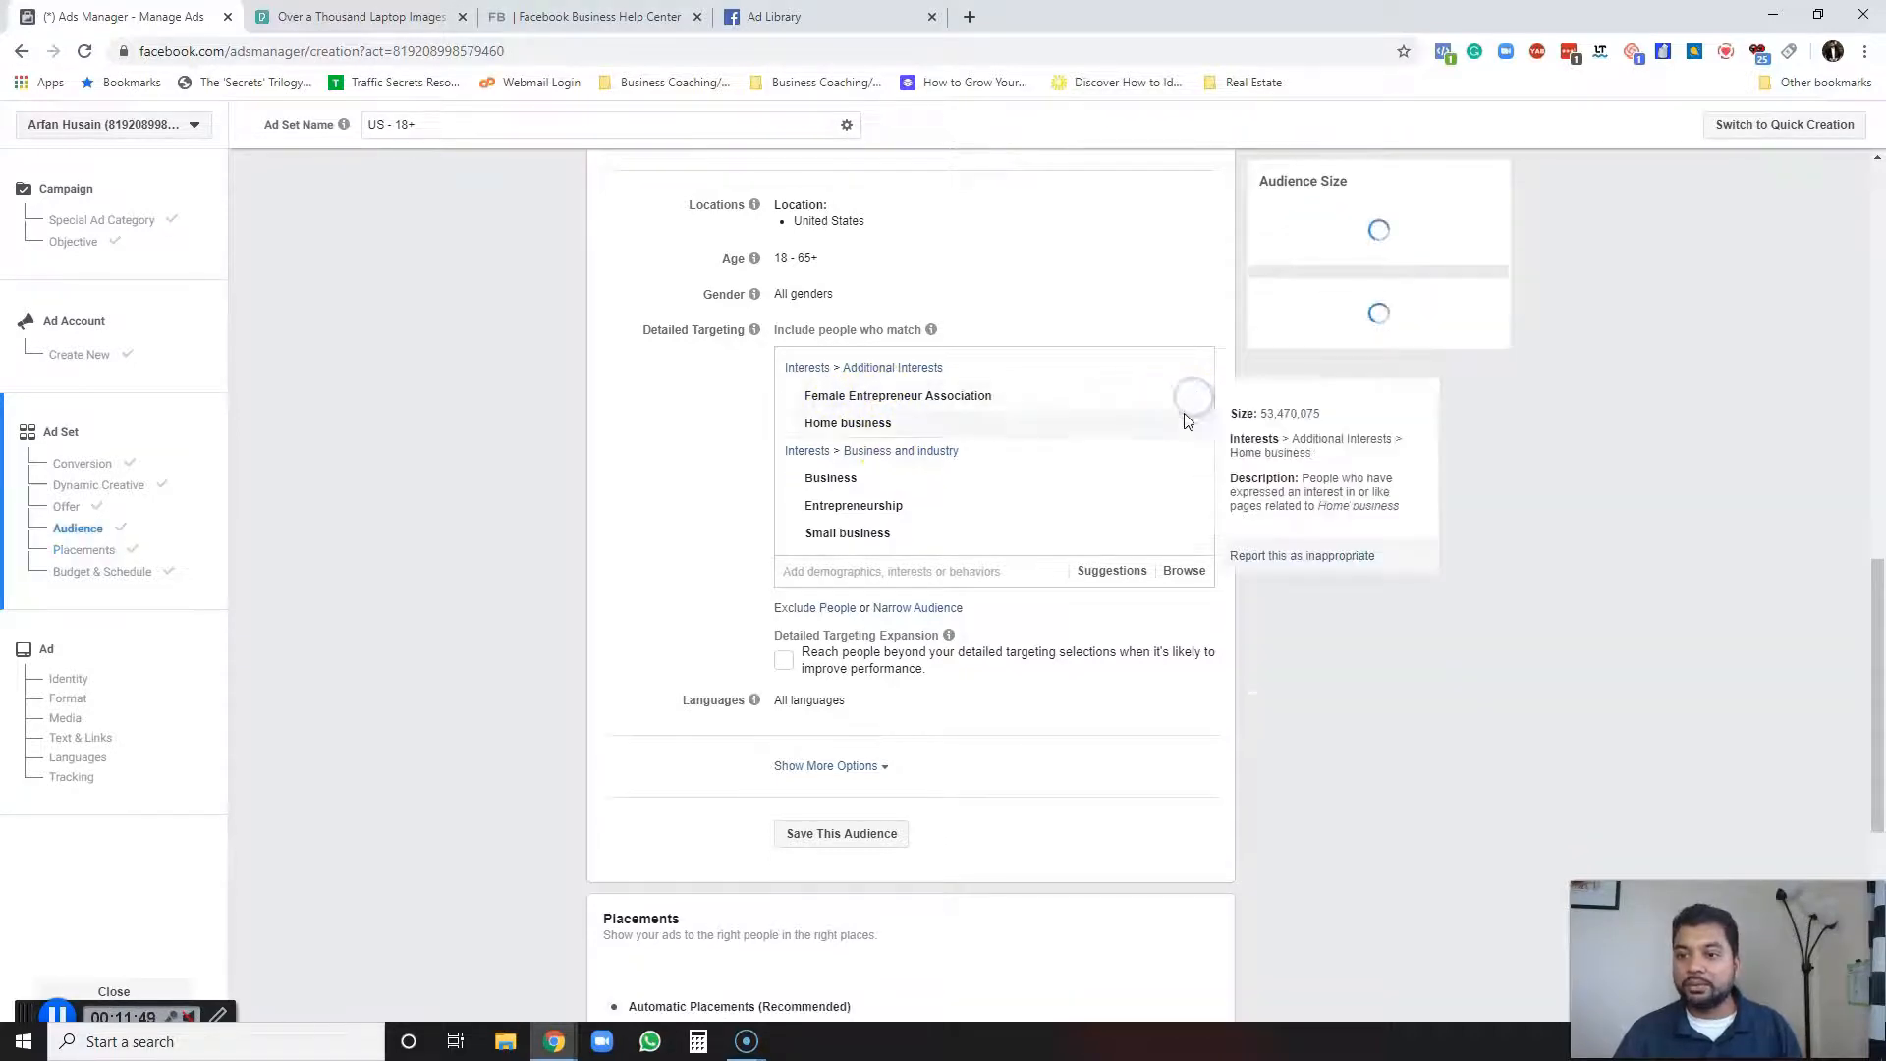
left_click(1189, 423)
left_click(1191, 452)
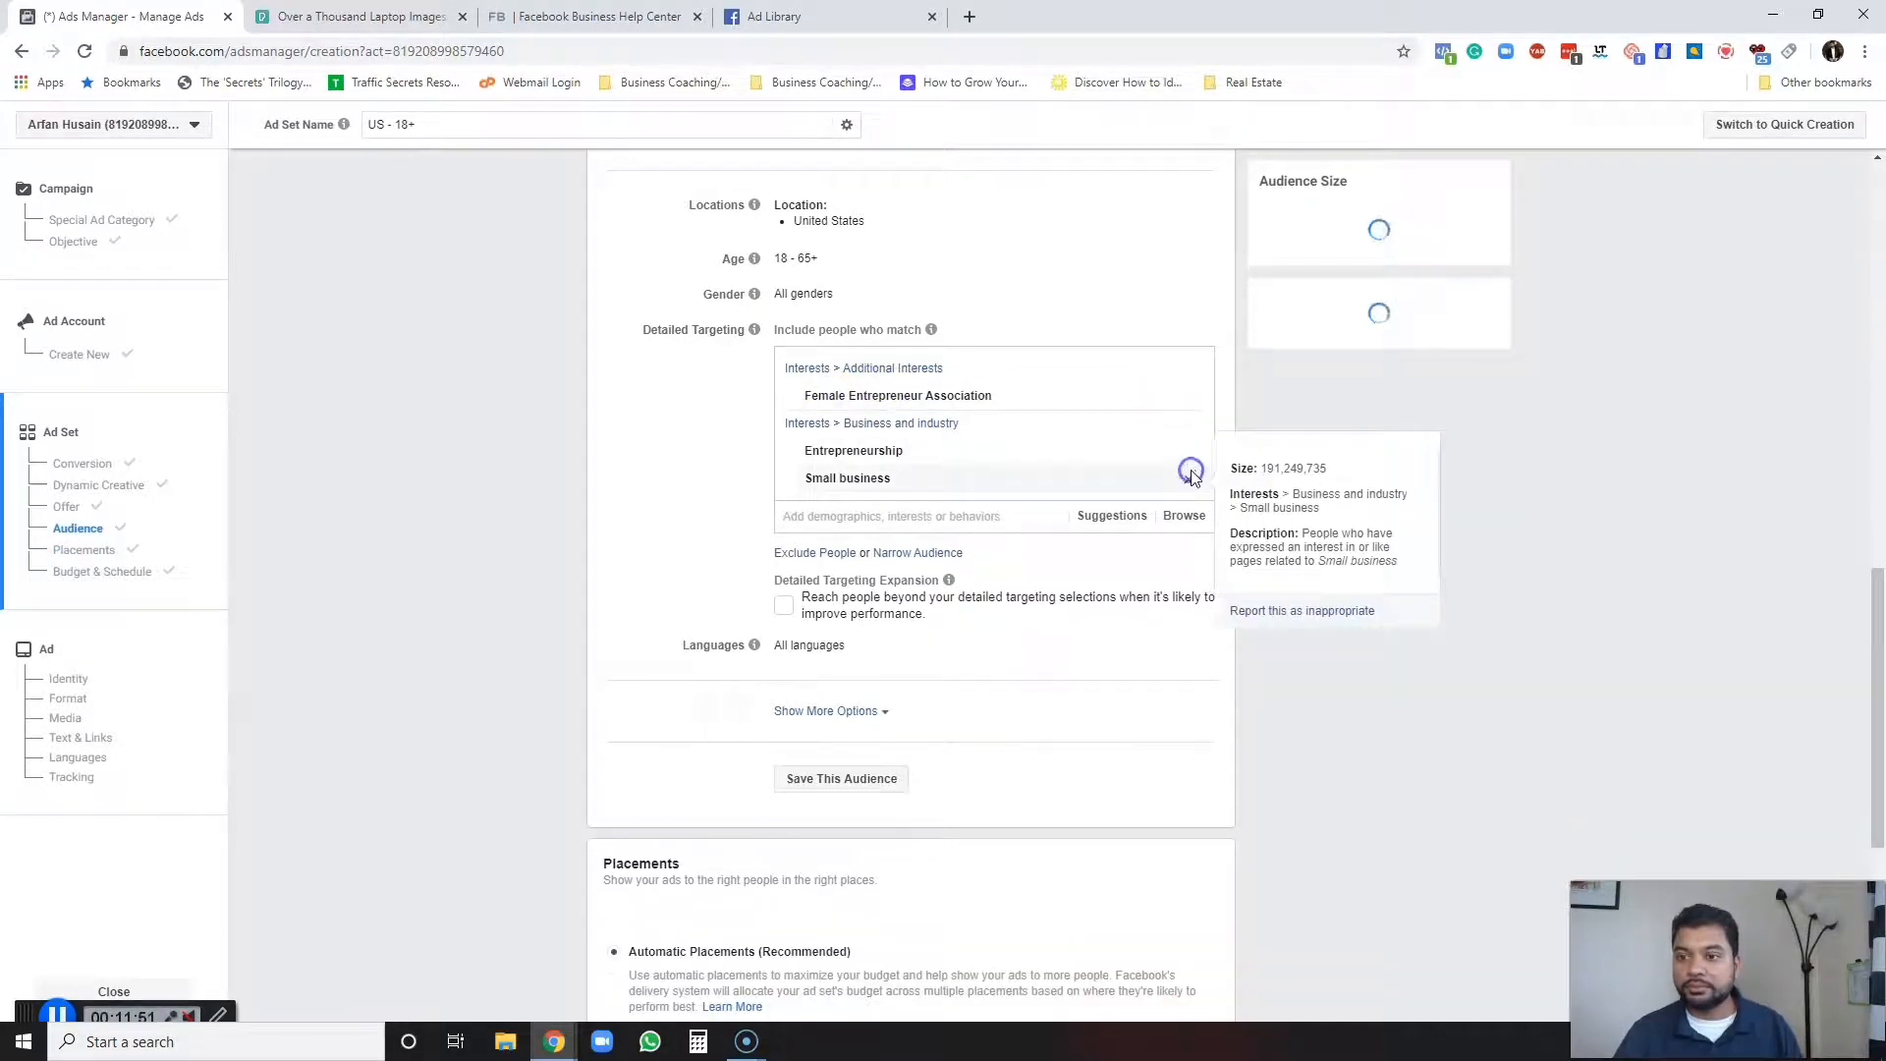
left_click(1190, 476)
left_click(1190, 449)
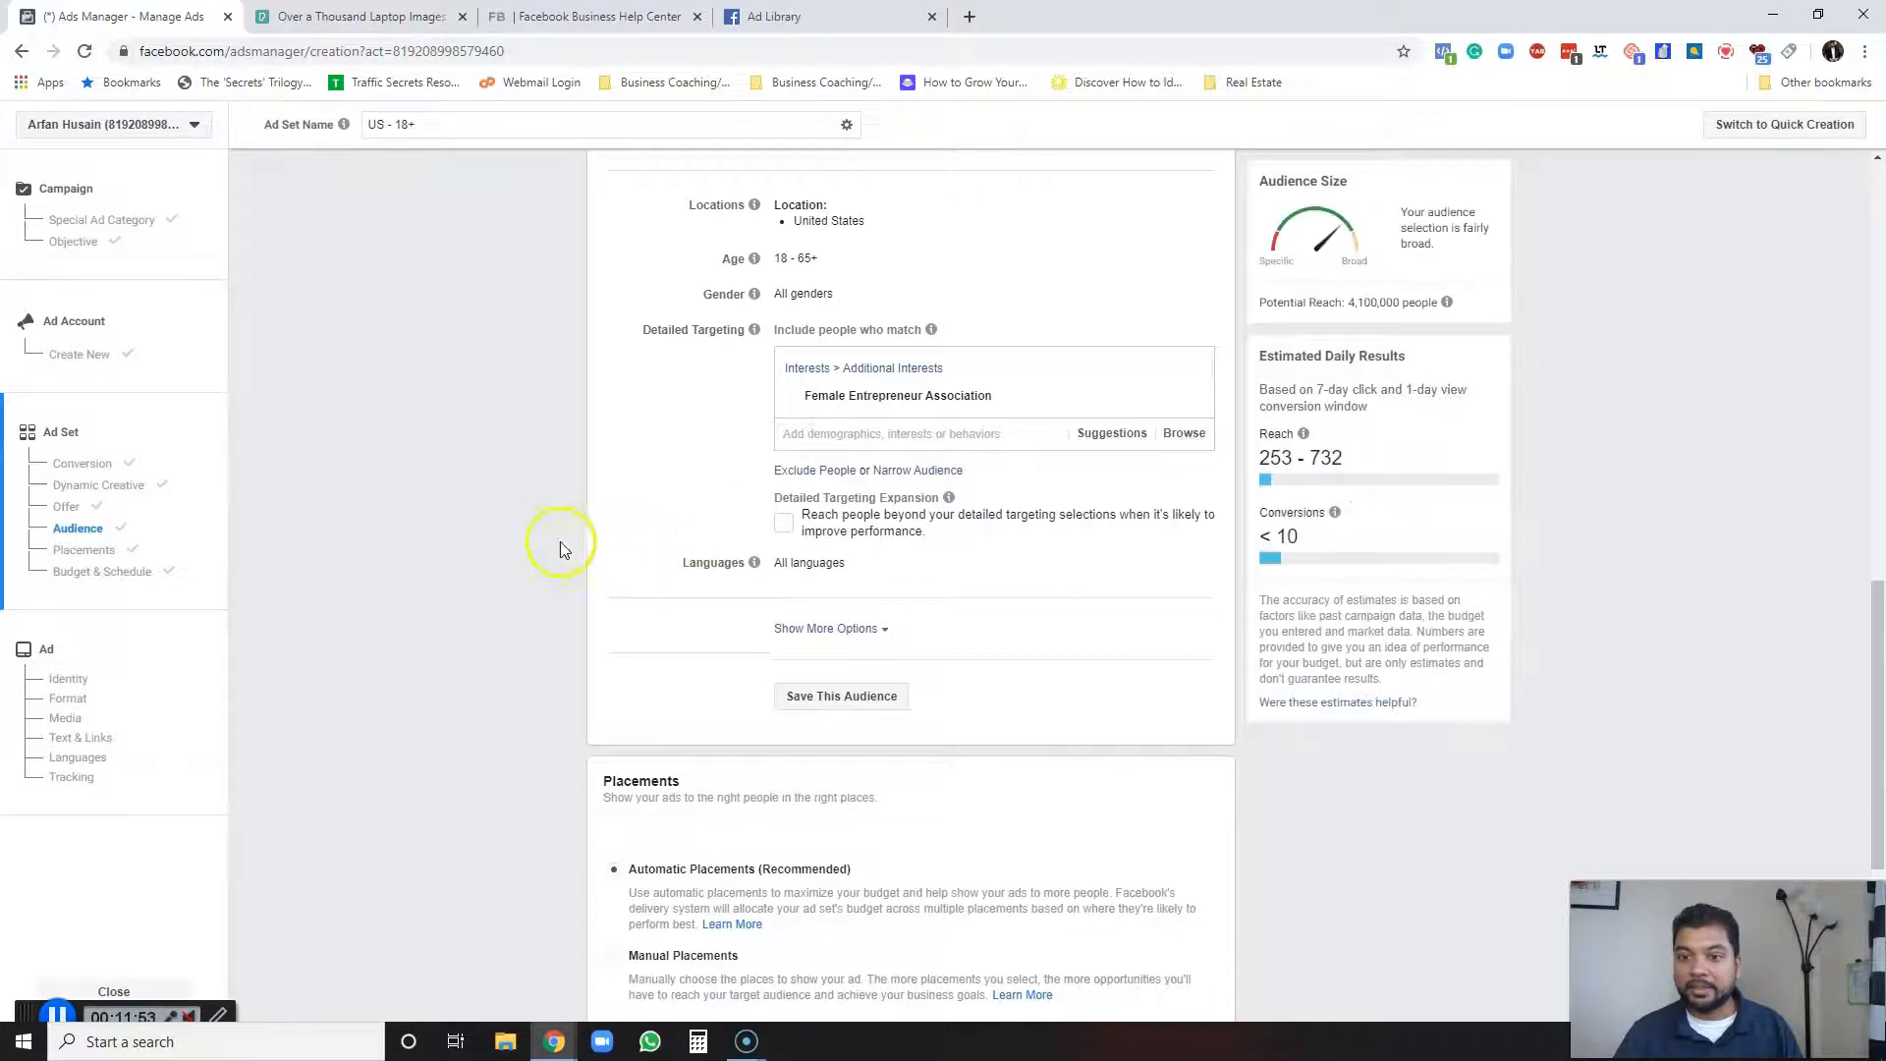
Switch the ad set's placements to Manual Placements.
scroll(1002, 653, "down", 3)
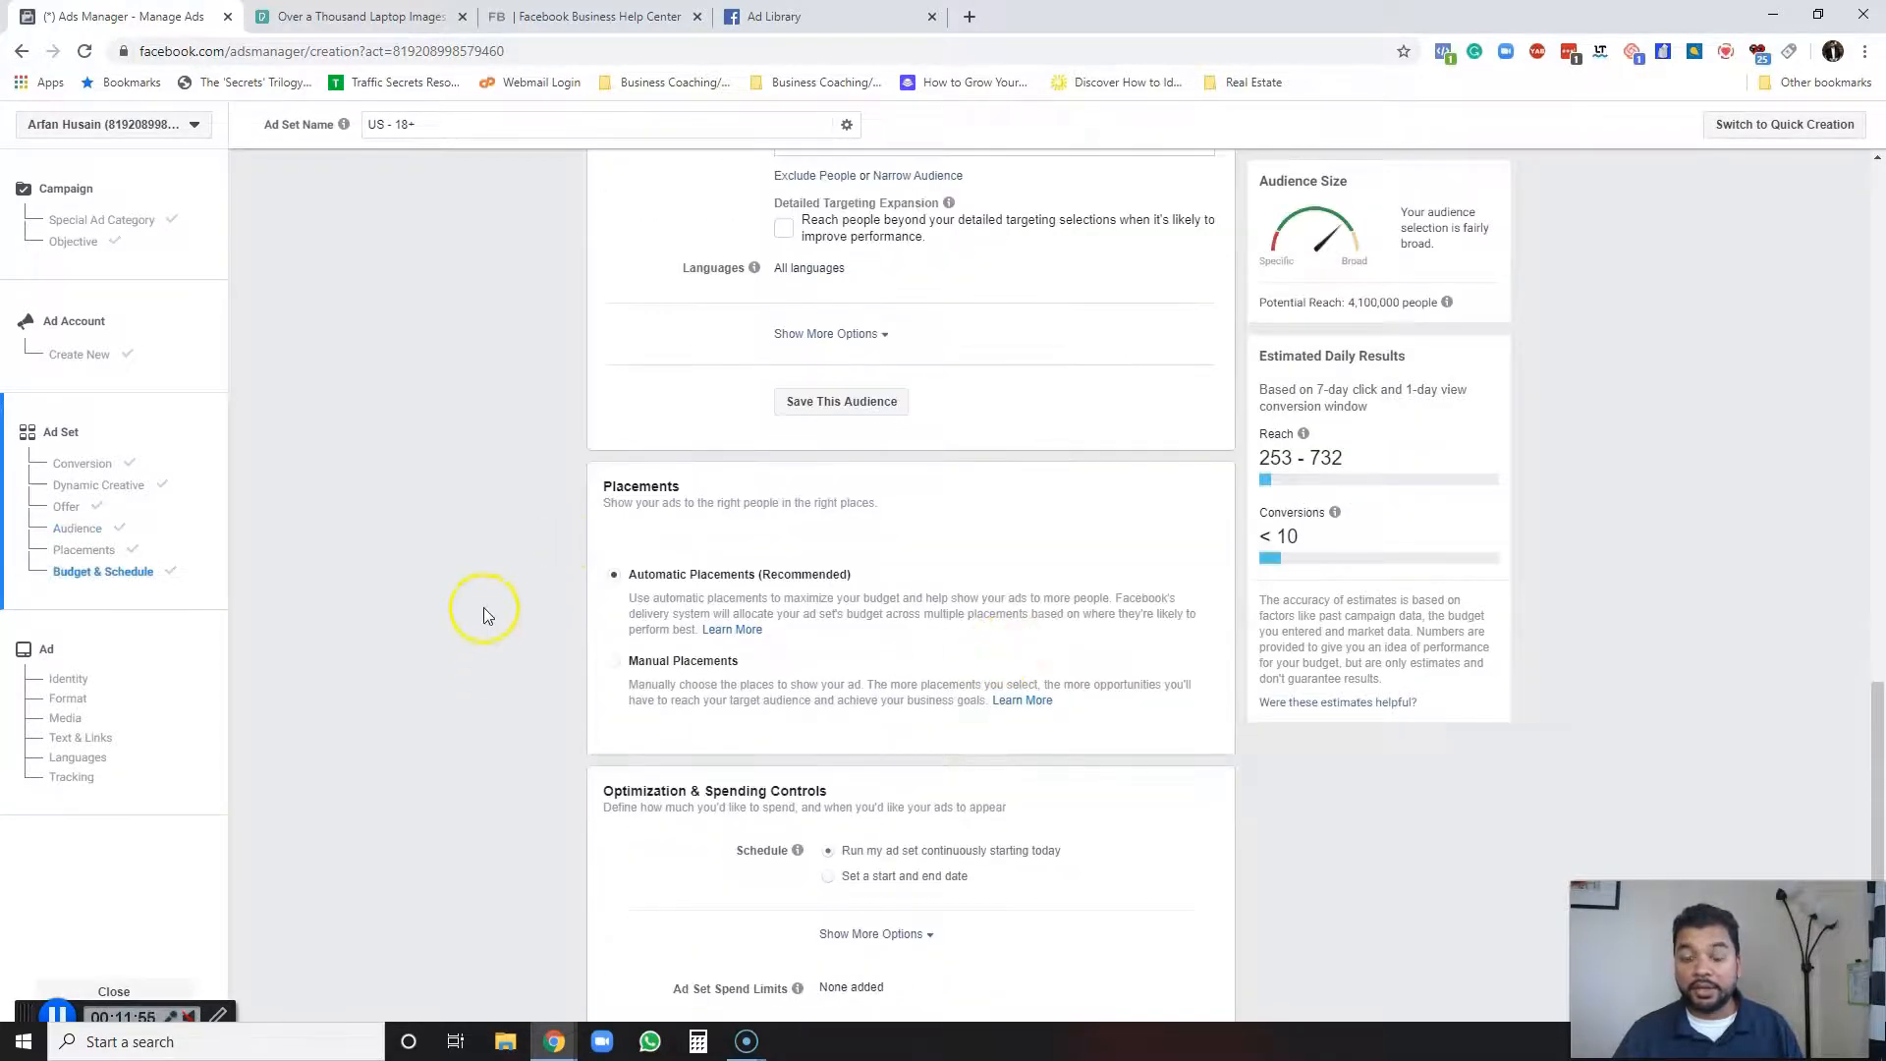
scroll(483, 615, "down", 1)
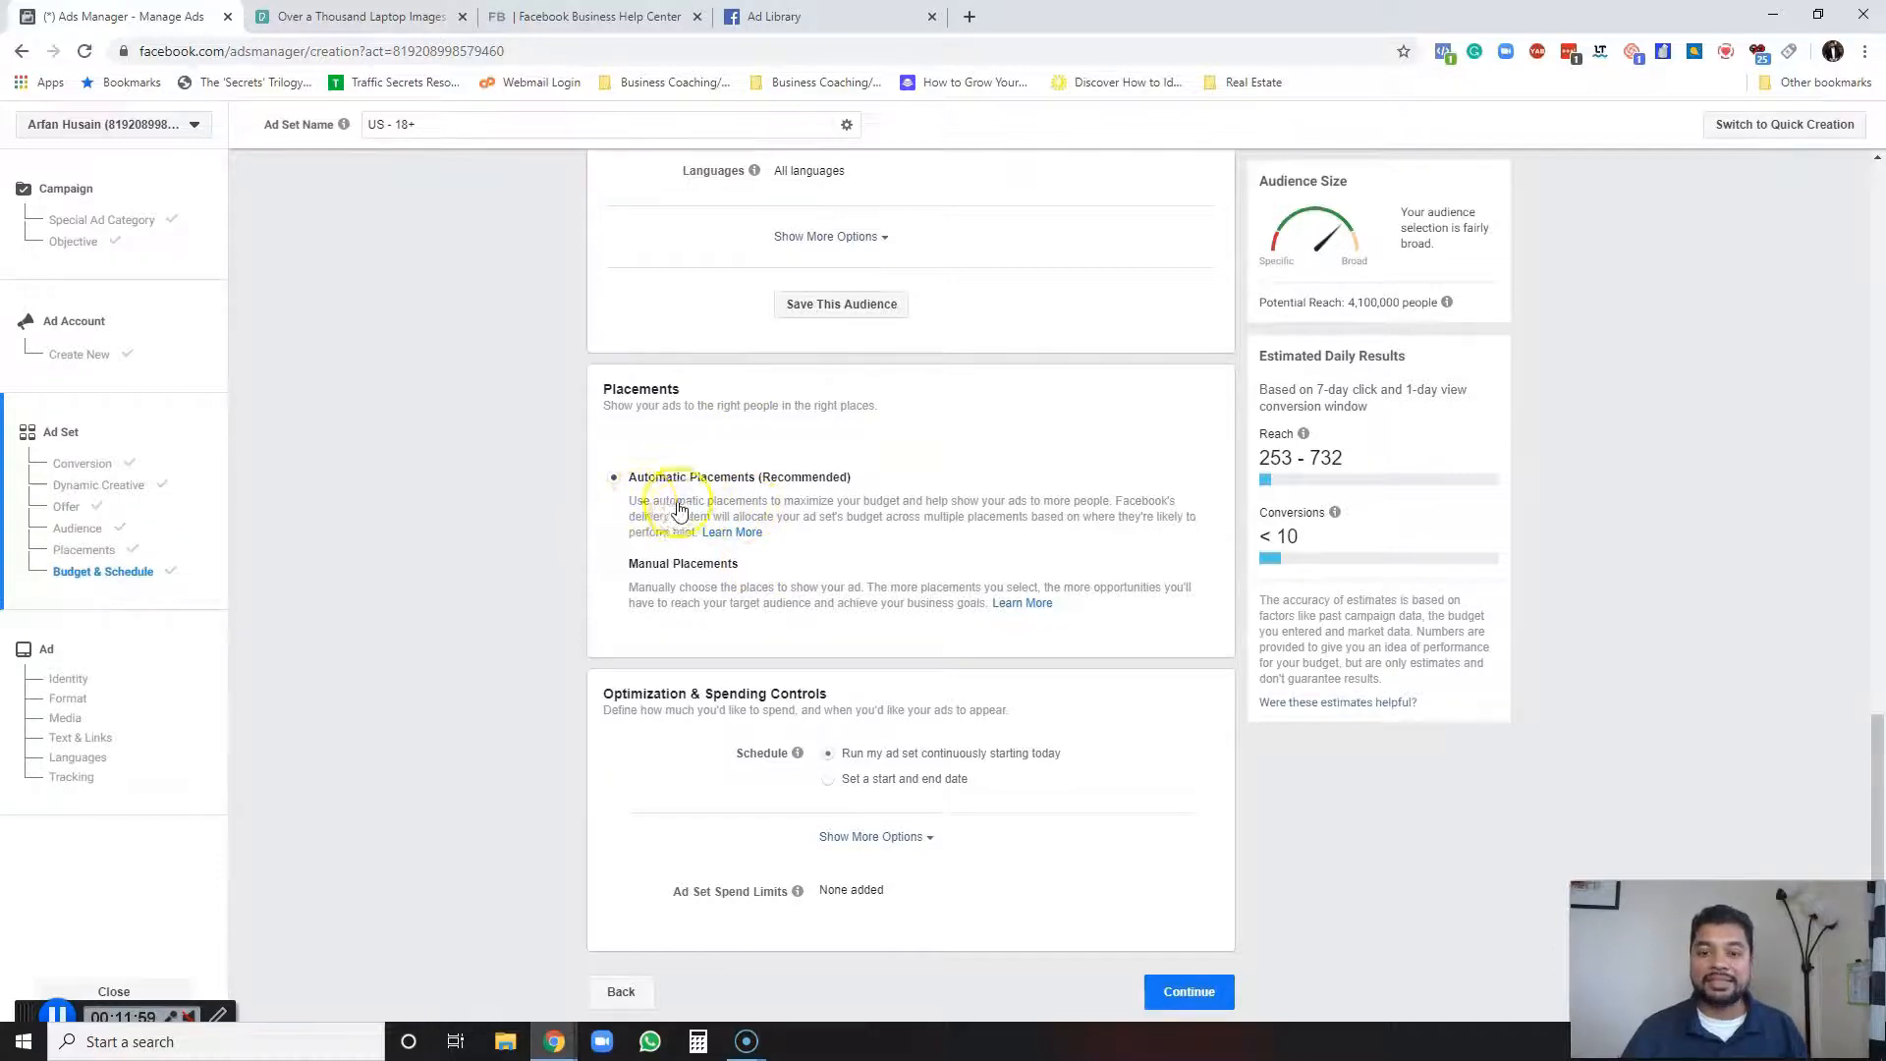
left_click(616, 565)
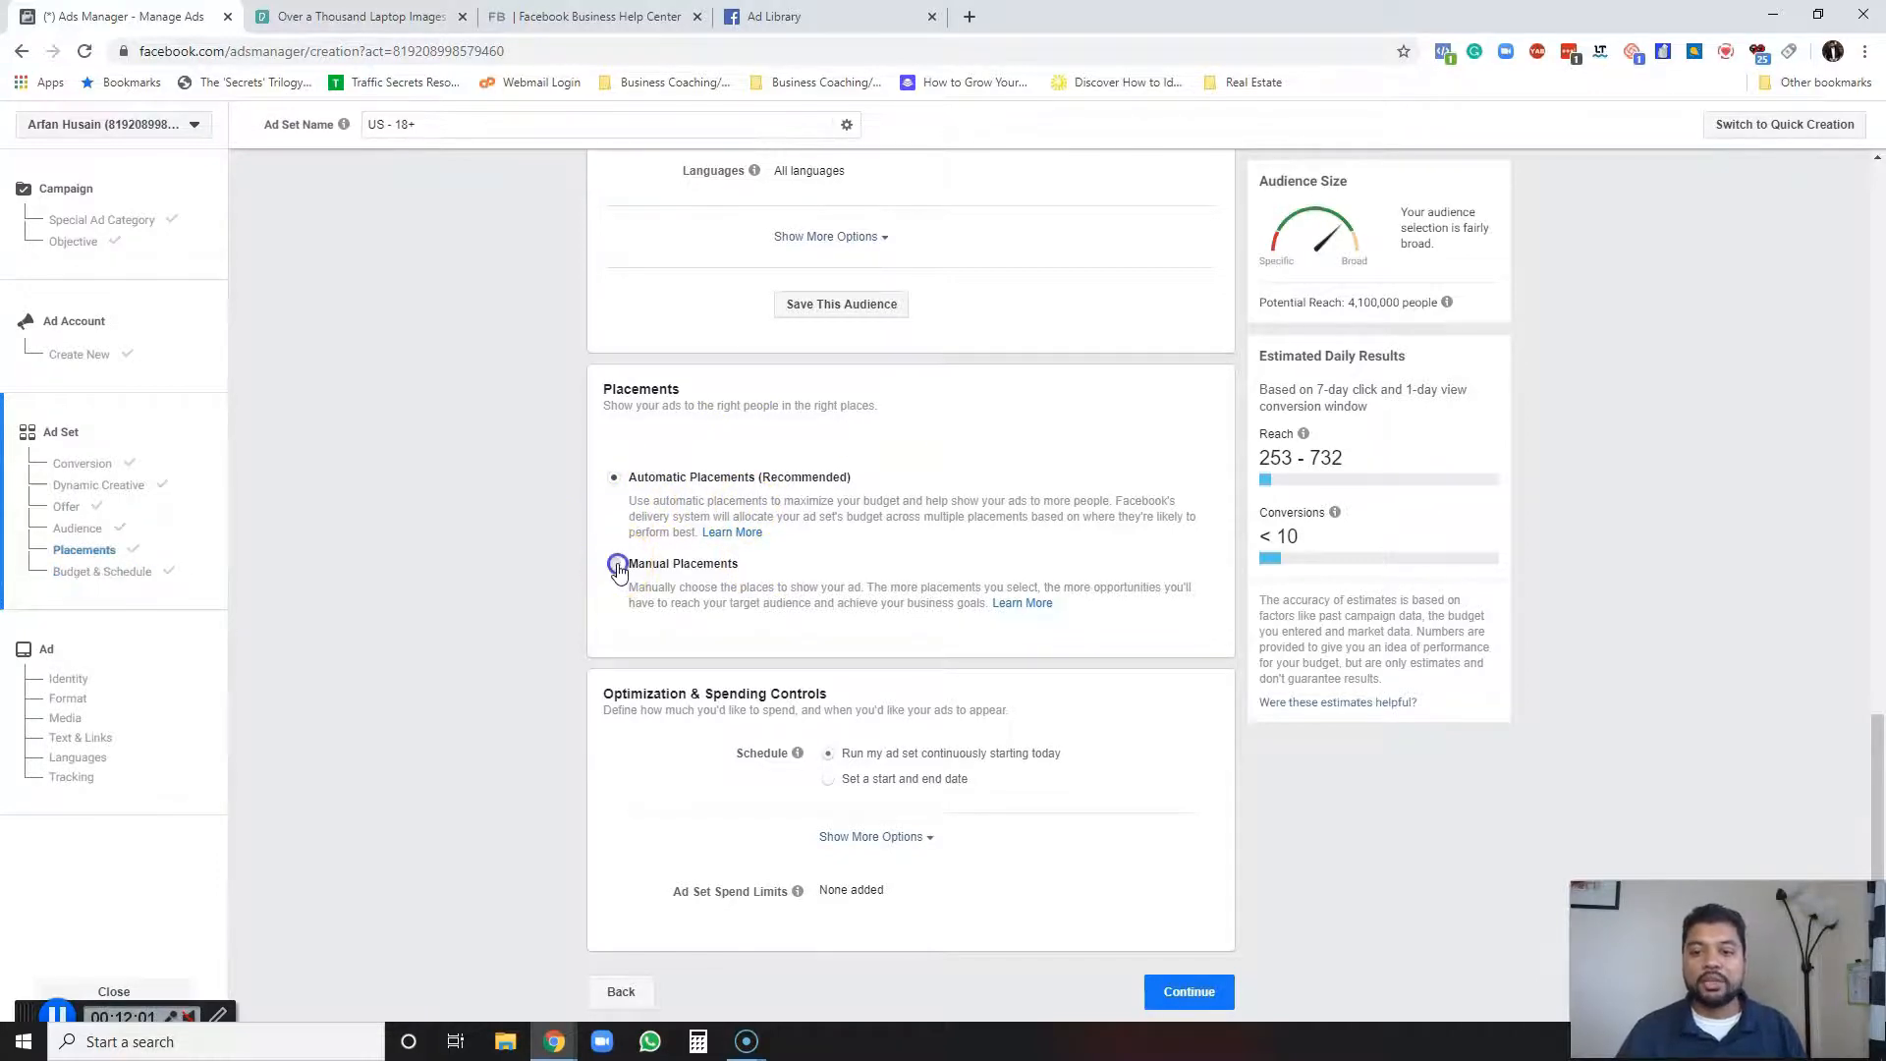
Deselect the Audience Network and Messenger platforms and the Marketplace, Video Feeds, Right Column, Instagram Explore and Groups Feed placements.
scroll(531, 589, "down", 2)
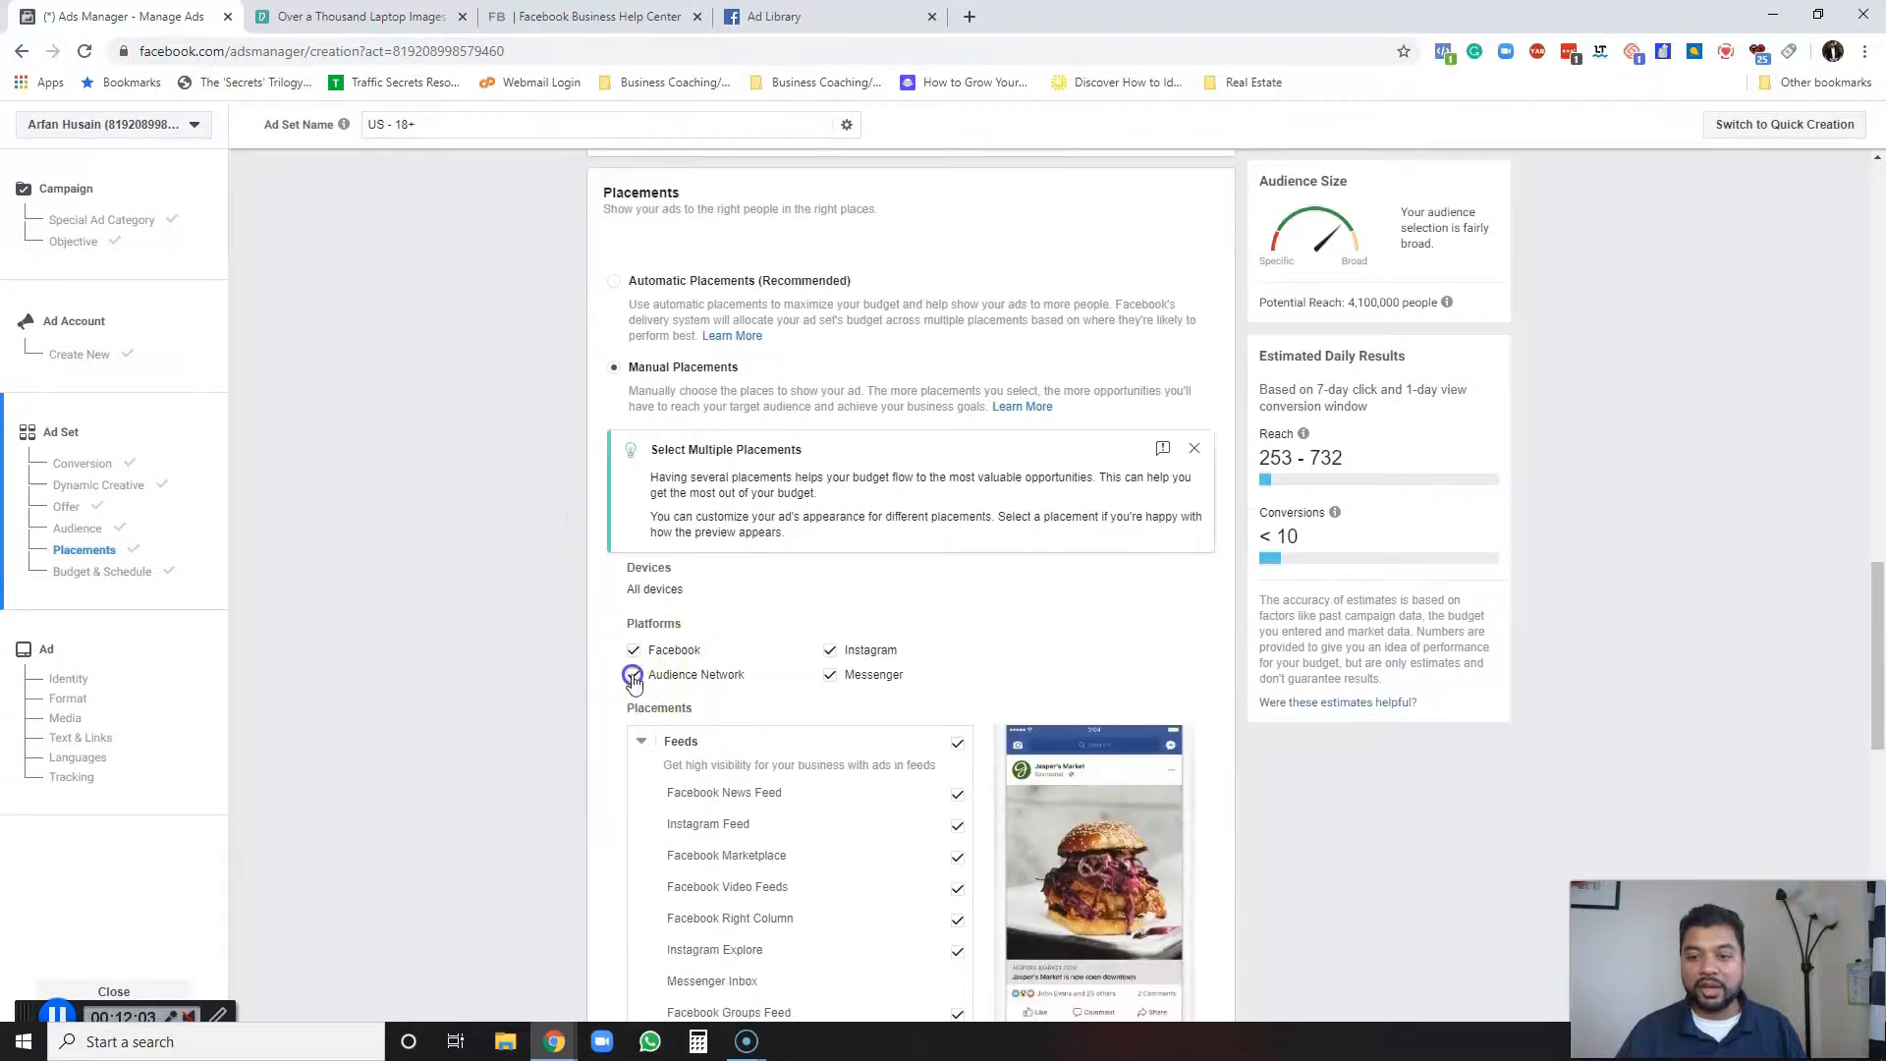
left_click(633, 676)
left_click(830, 674)
scroll(769, 673, "down", 1)
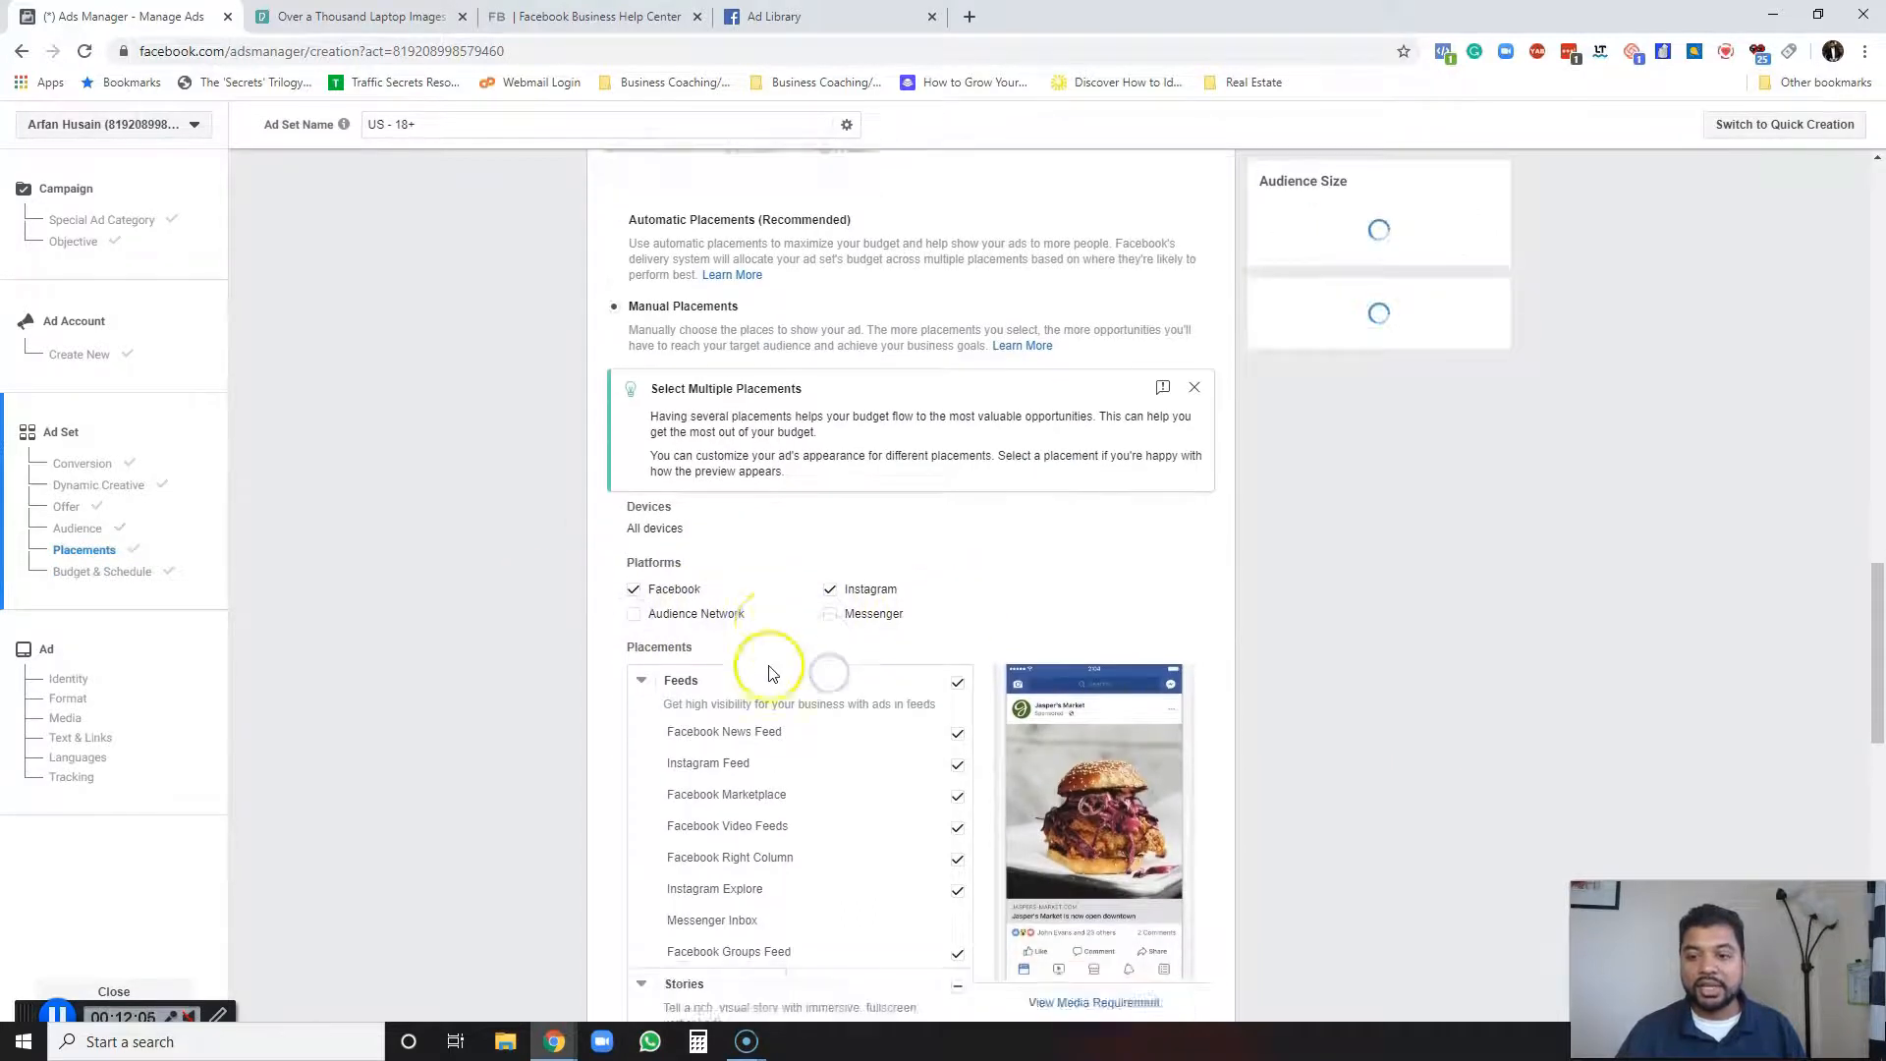
scroll(834, 539, "down", 2)
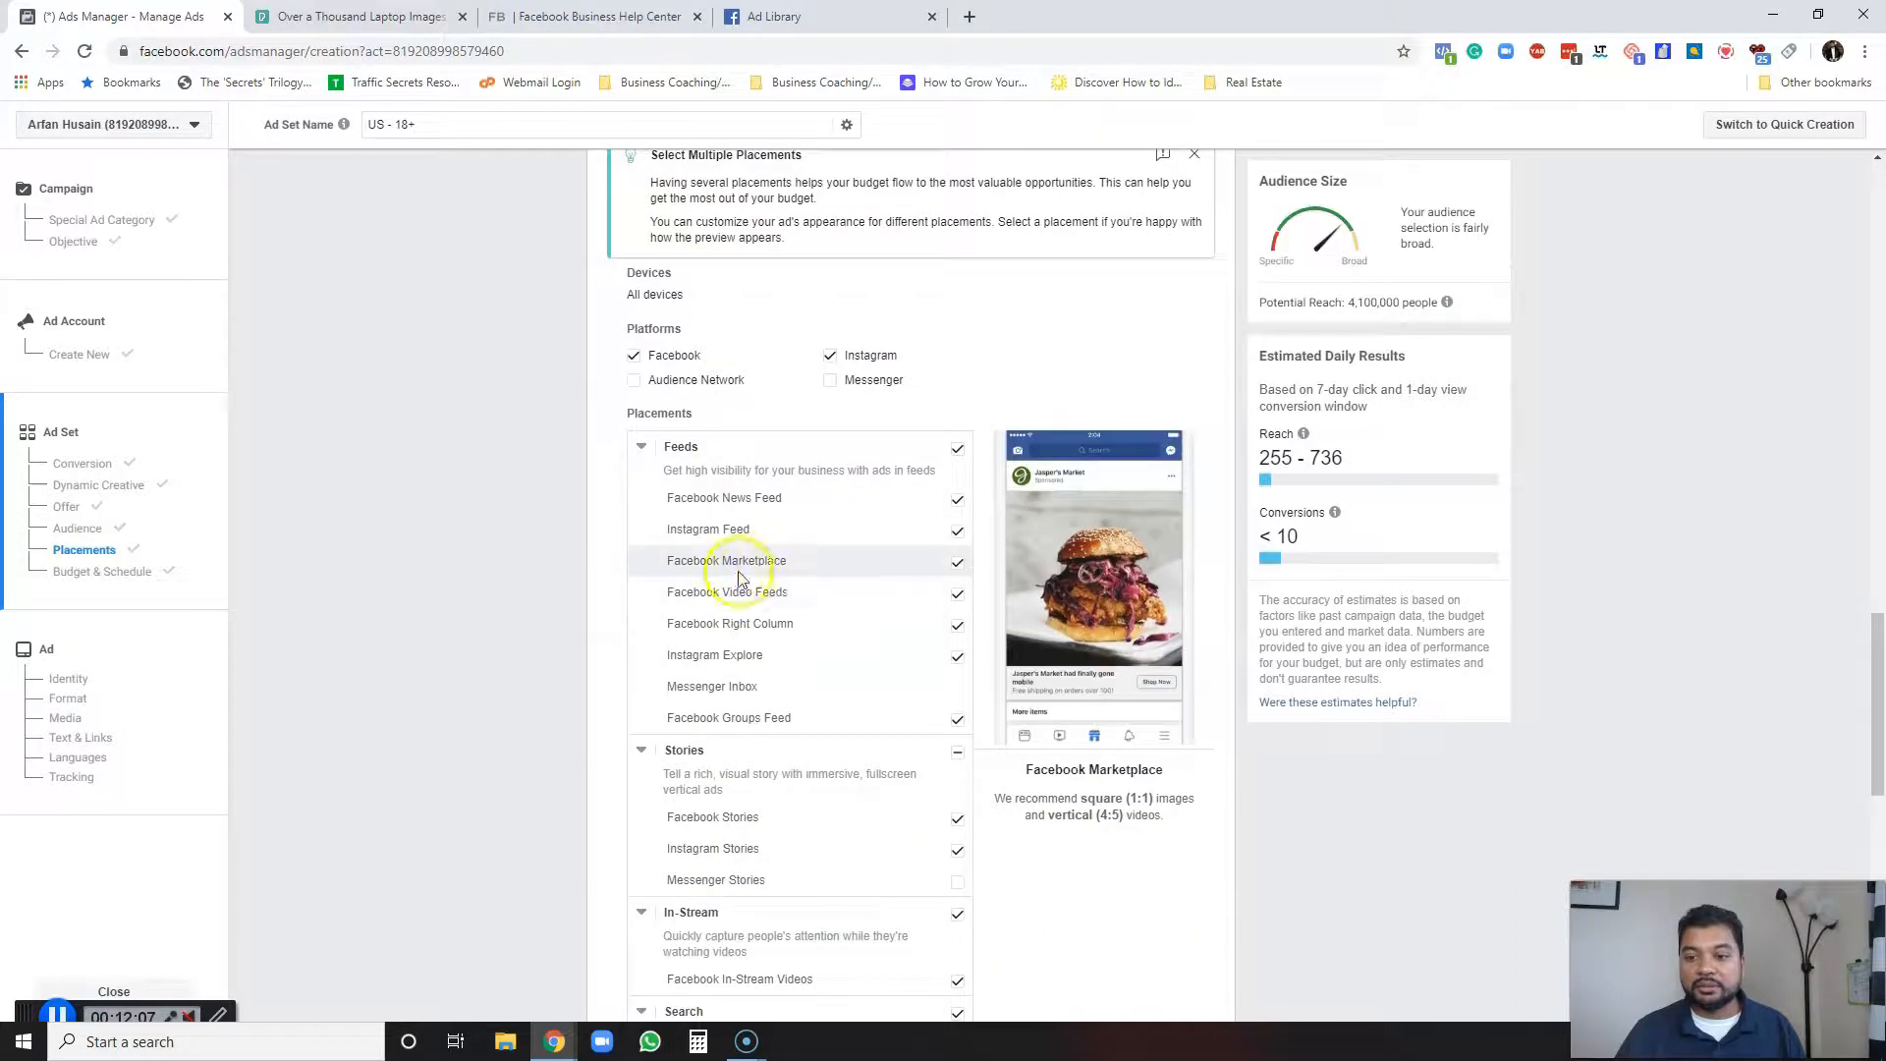
left_click(957, 562)
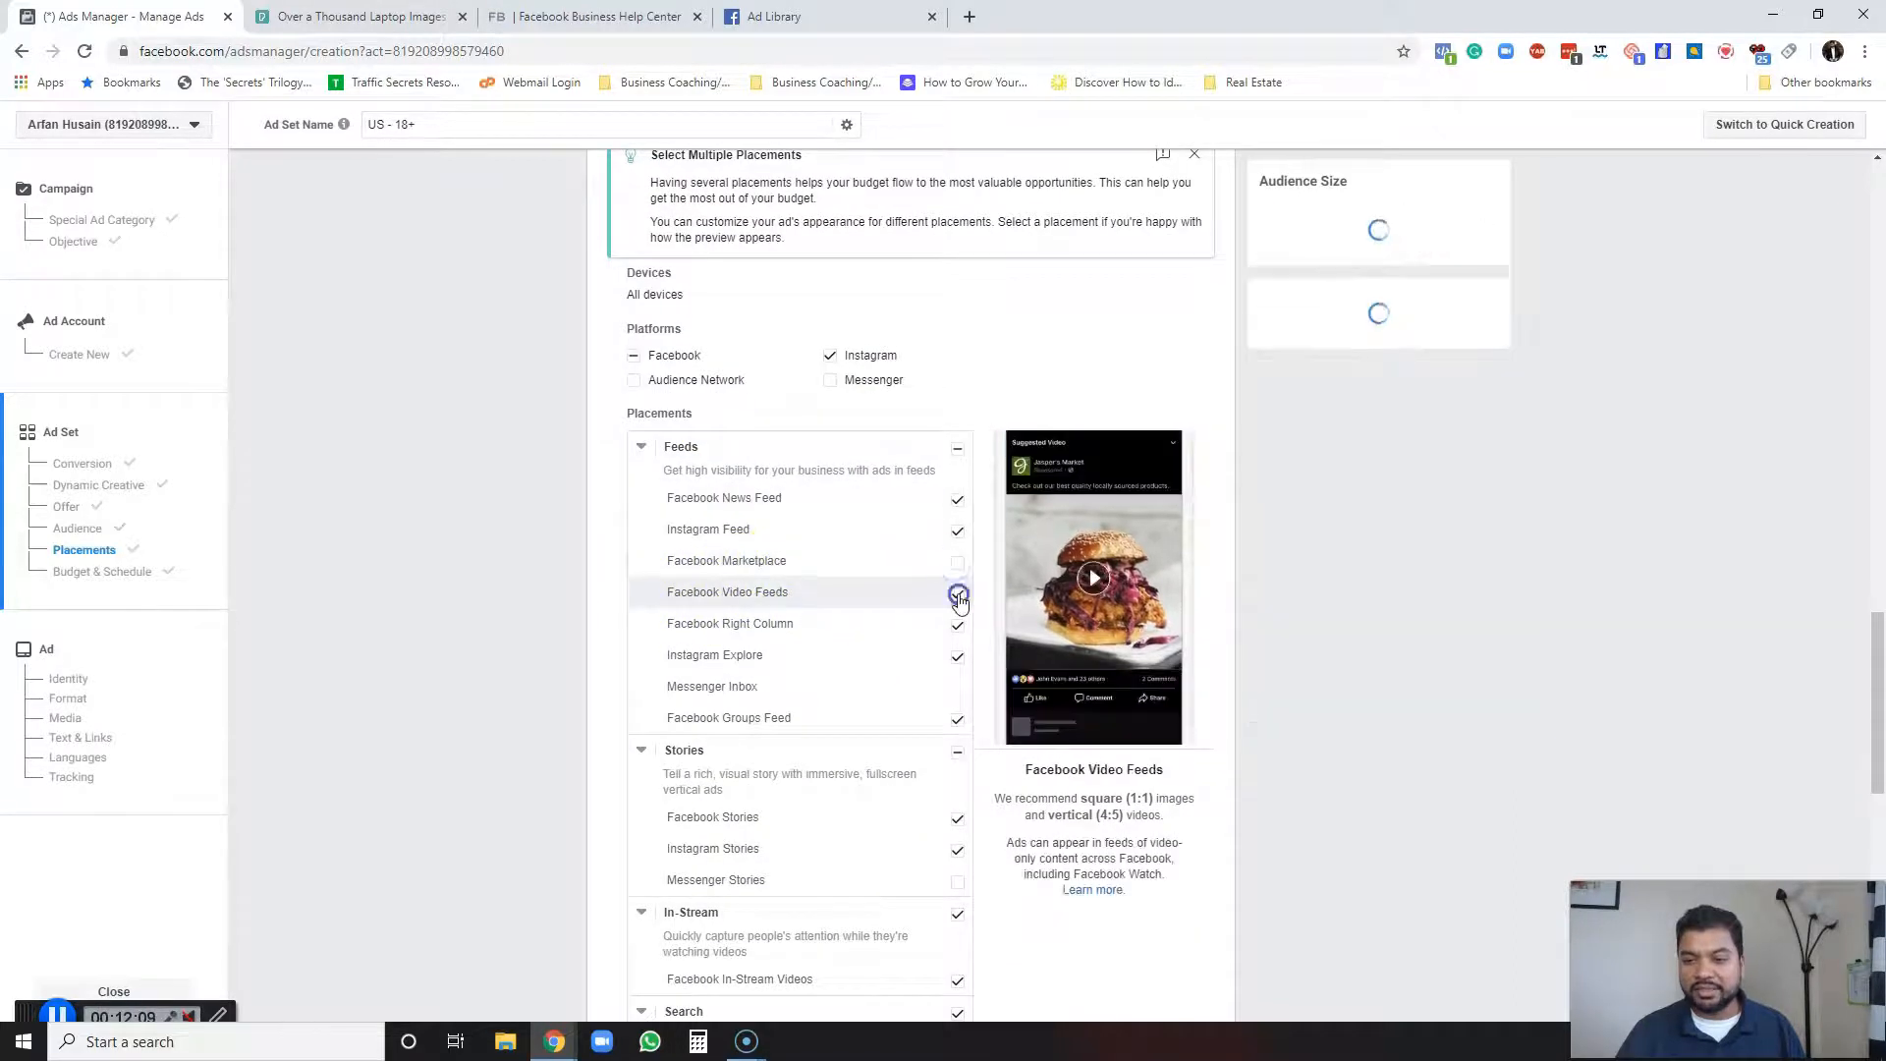
left_click(958, 594)
left_click(958, 655)
left_click(958, 719)
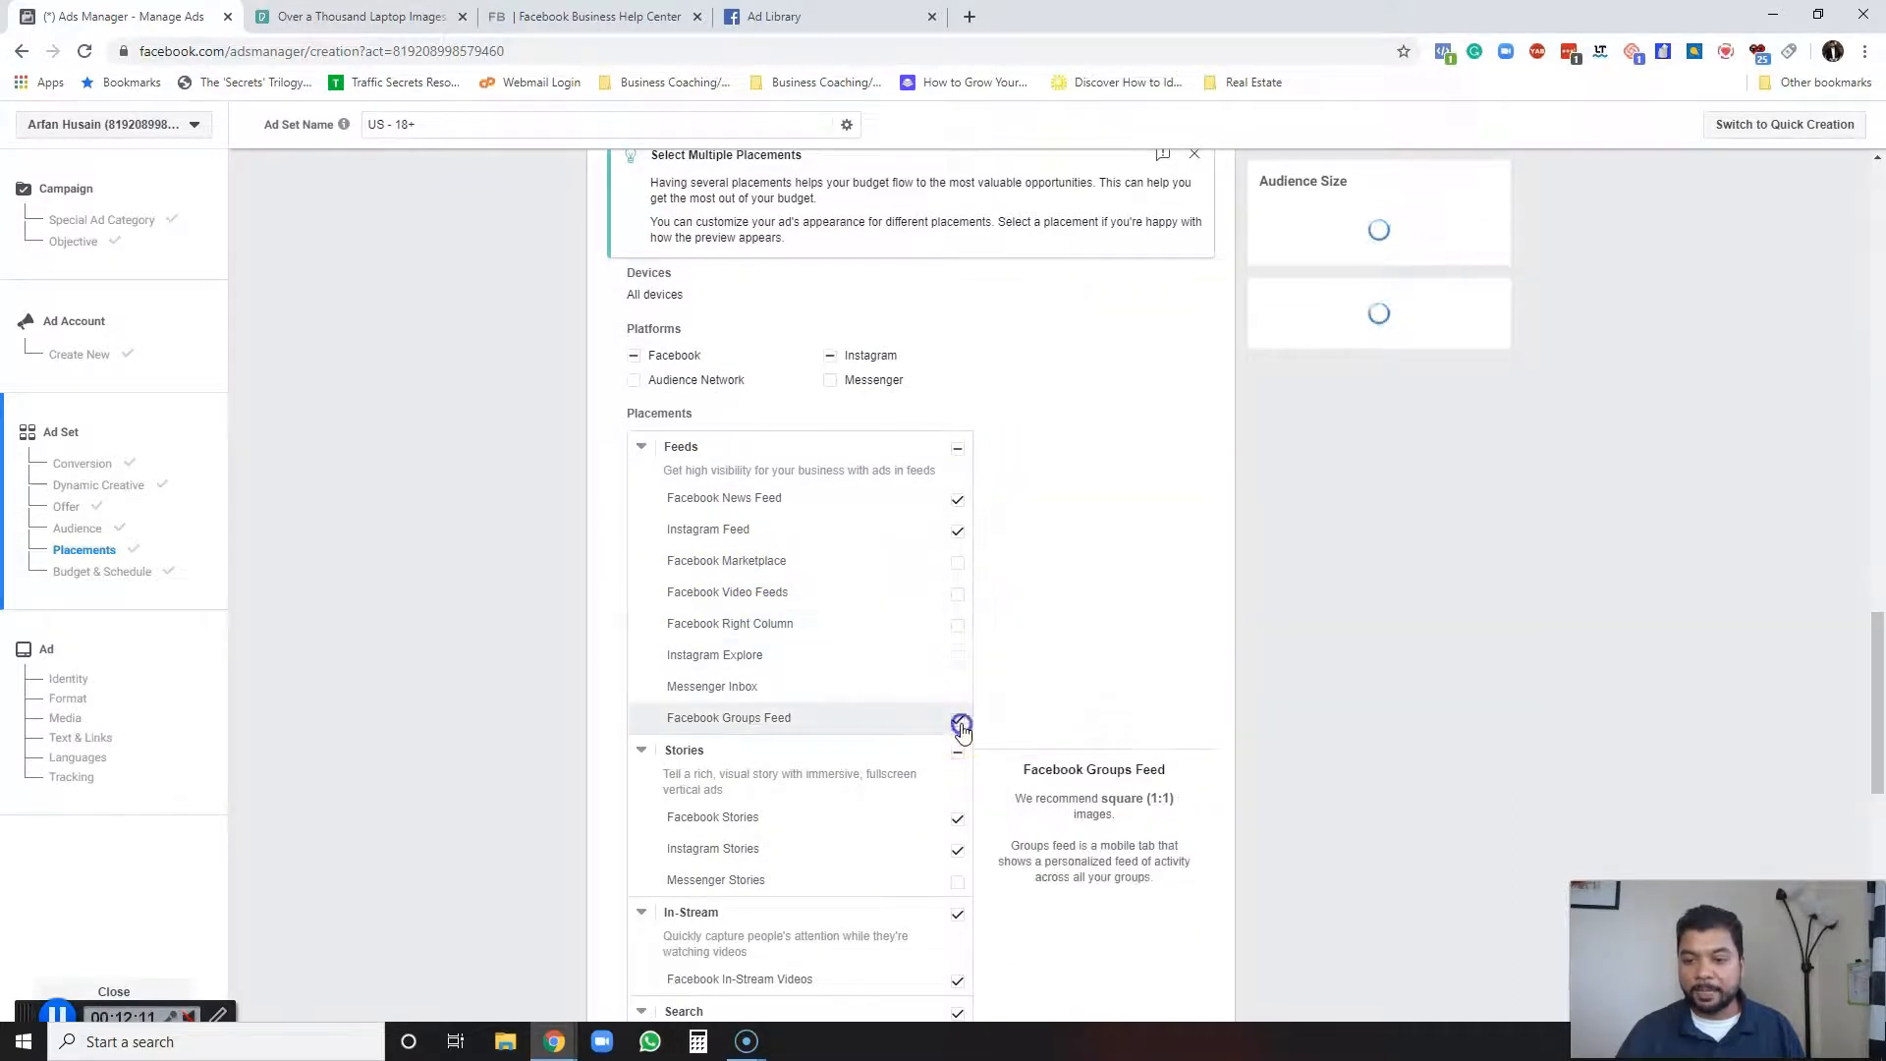
Switch the placements back to Automatic Placements.
scroll(556, 656, "down", 1)
scroll(558, 651, "up", 2)
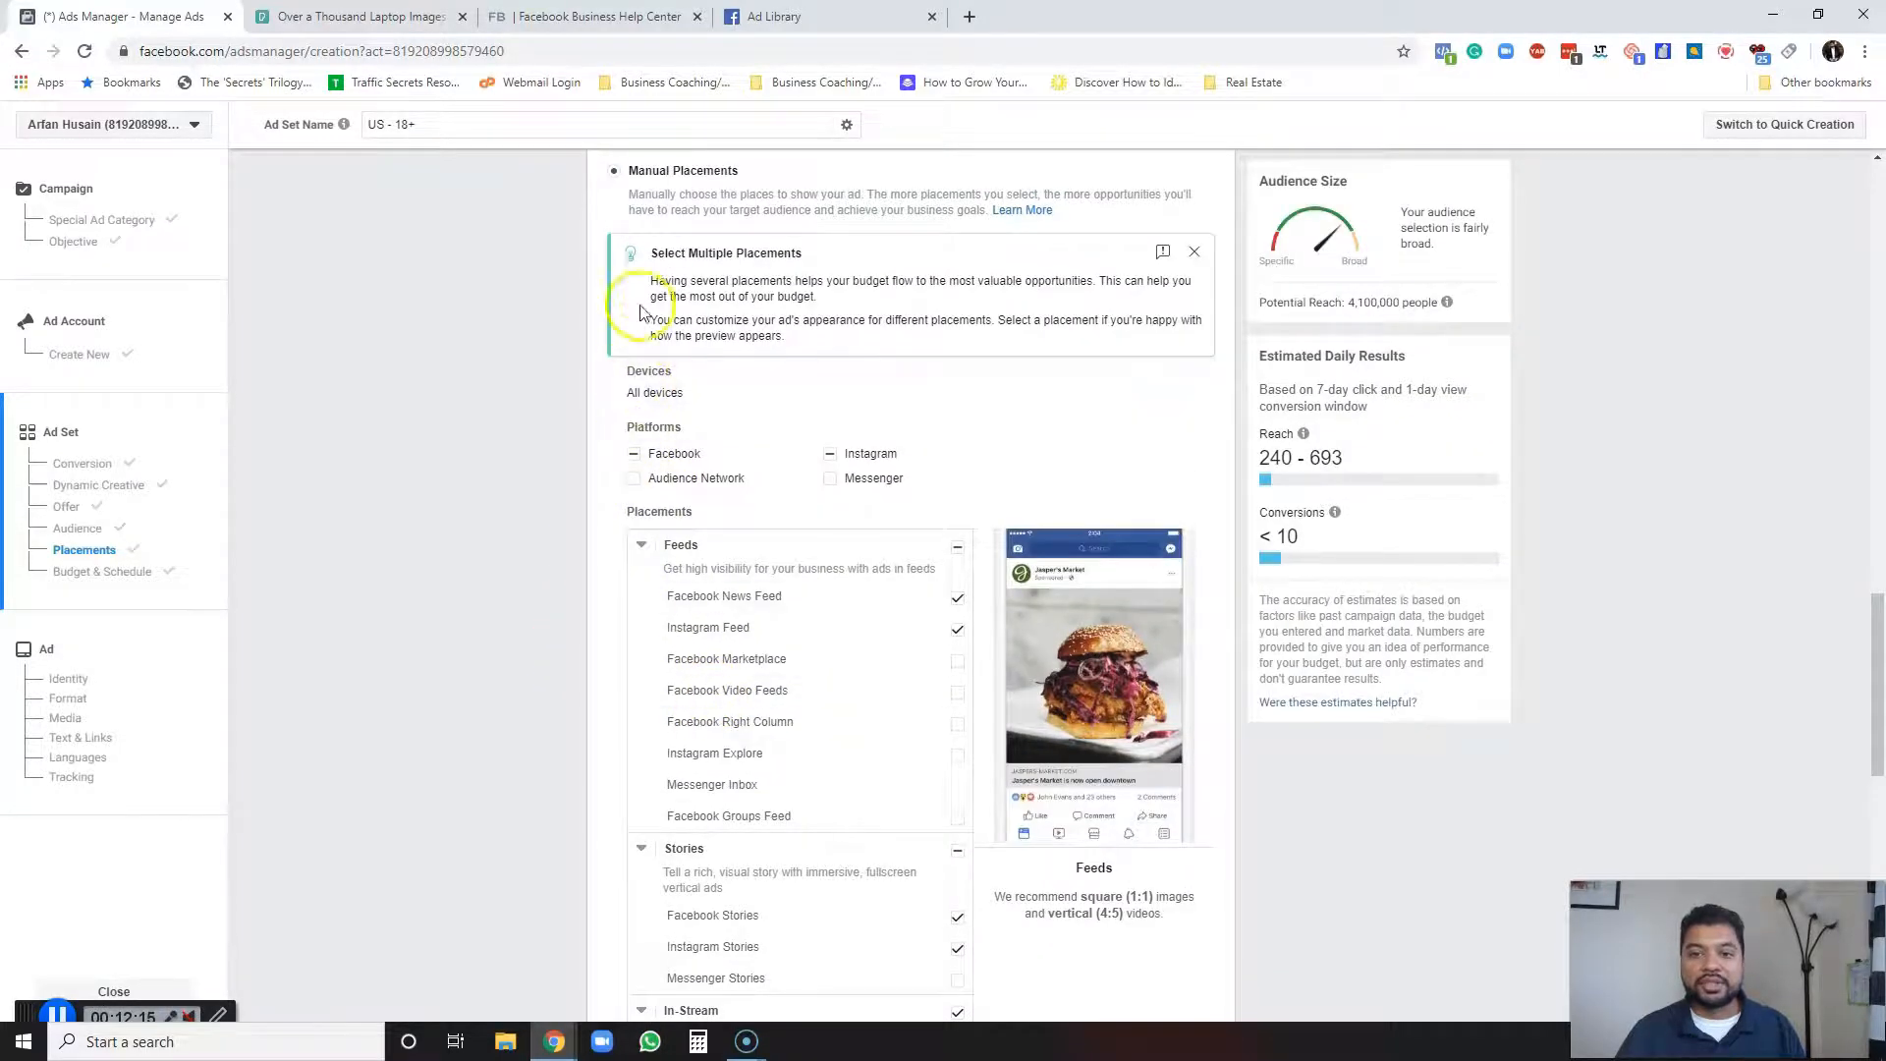
scroll(645, 294, "up", 2)
left_click(615, 282)
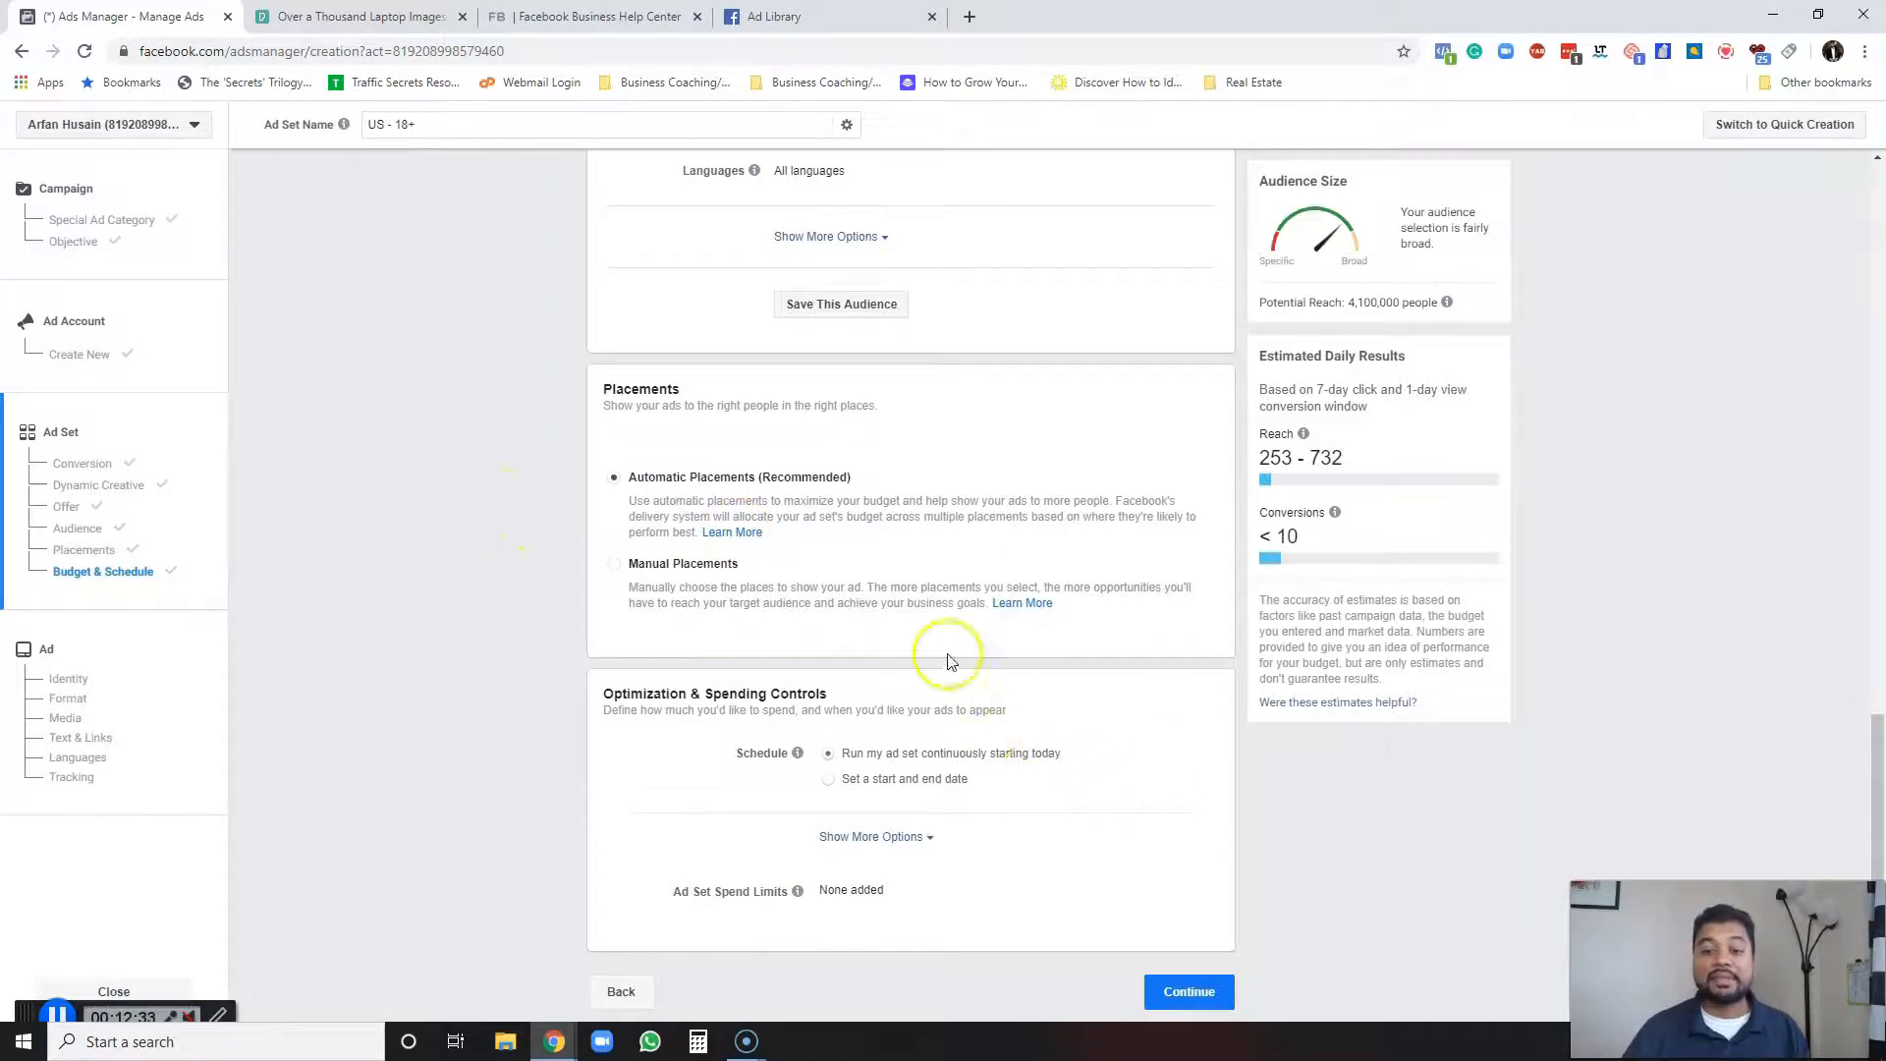
Continue from the ad set's budget and schedule to the ad setup.
scroll(1015, 674, "up", 4)
scroll(1015, 668, "down", 4)
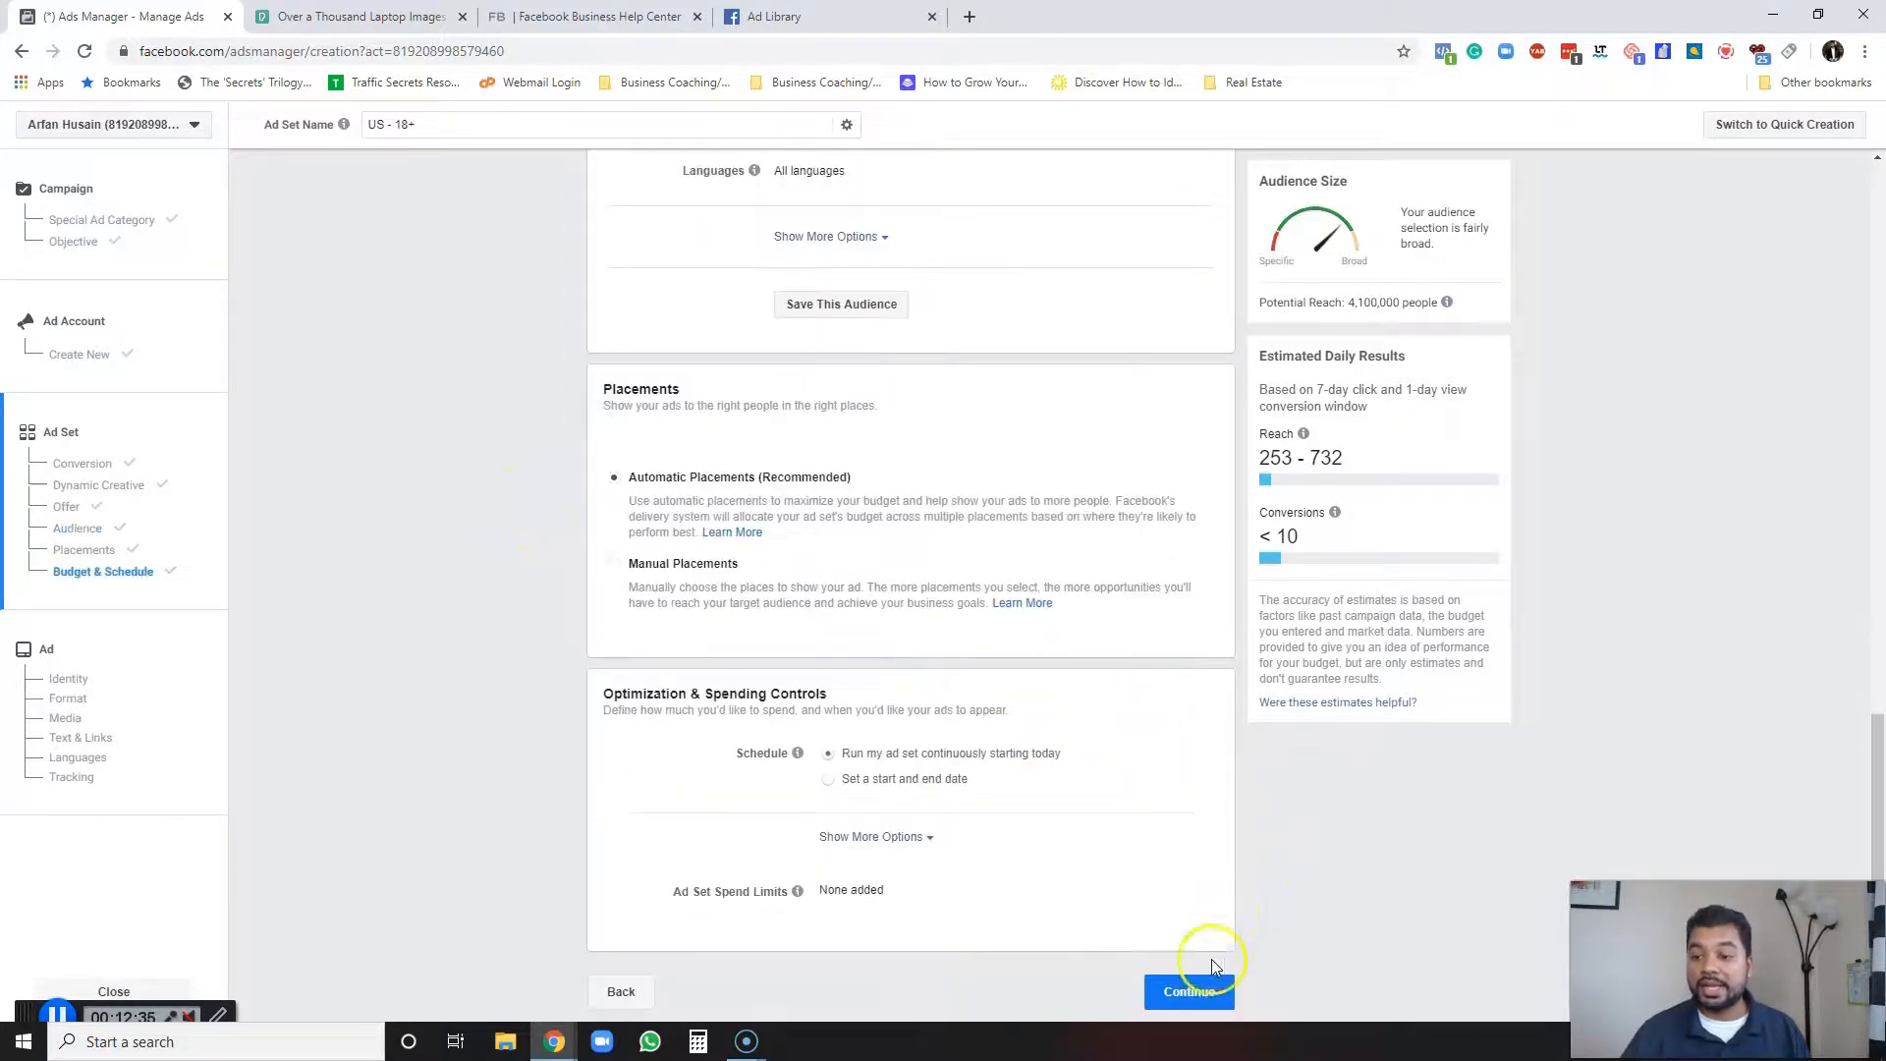
left_click(1191, 992)
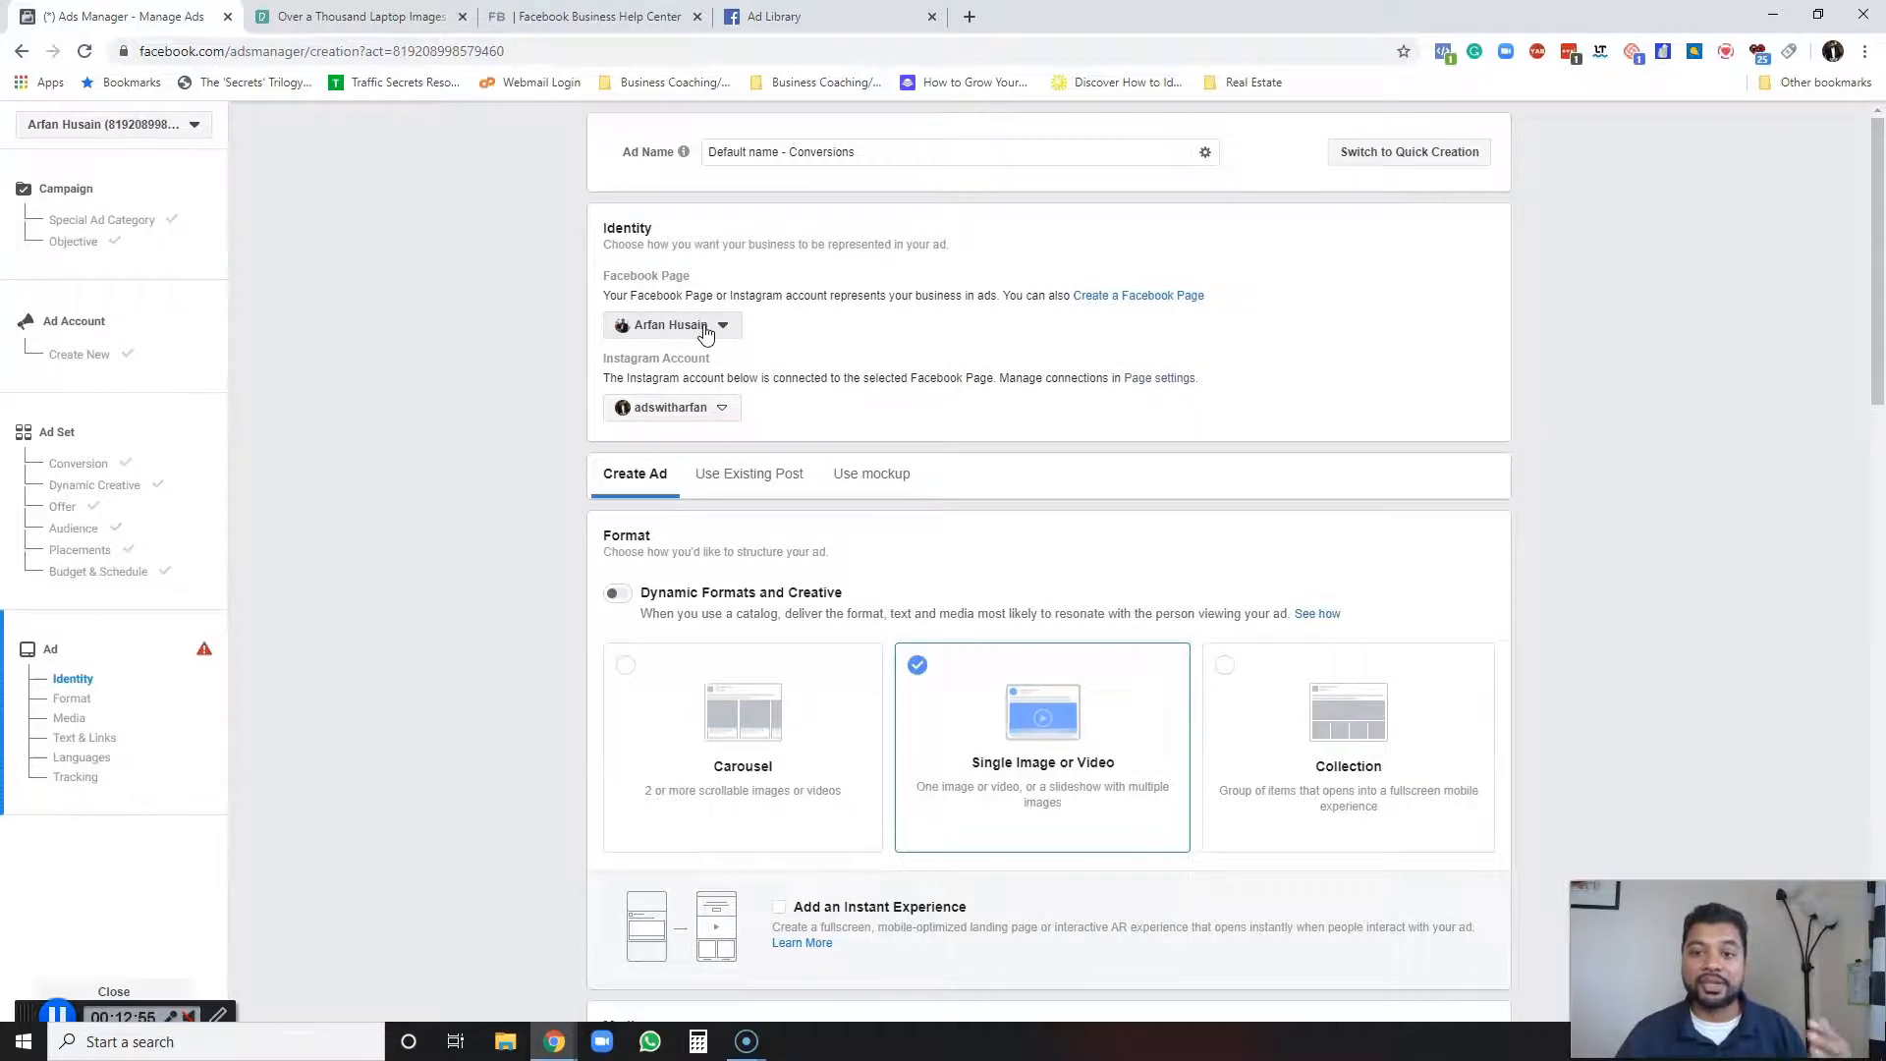
Upload photo-of-woman-using-her-laptop from Downloads and select it as the single image for the ad.
scroll(550, 475, "down", 1)
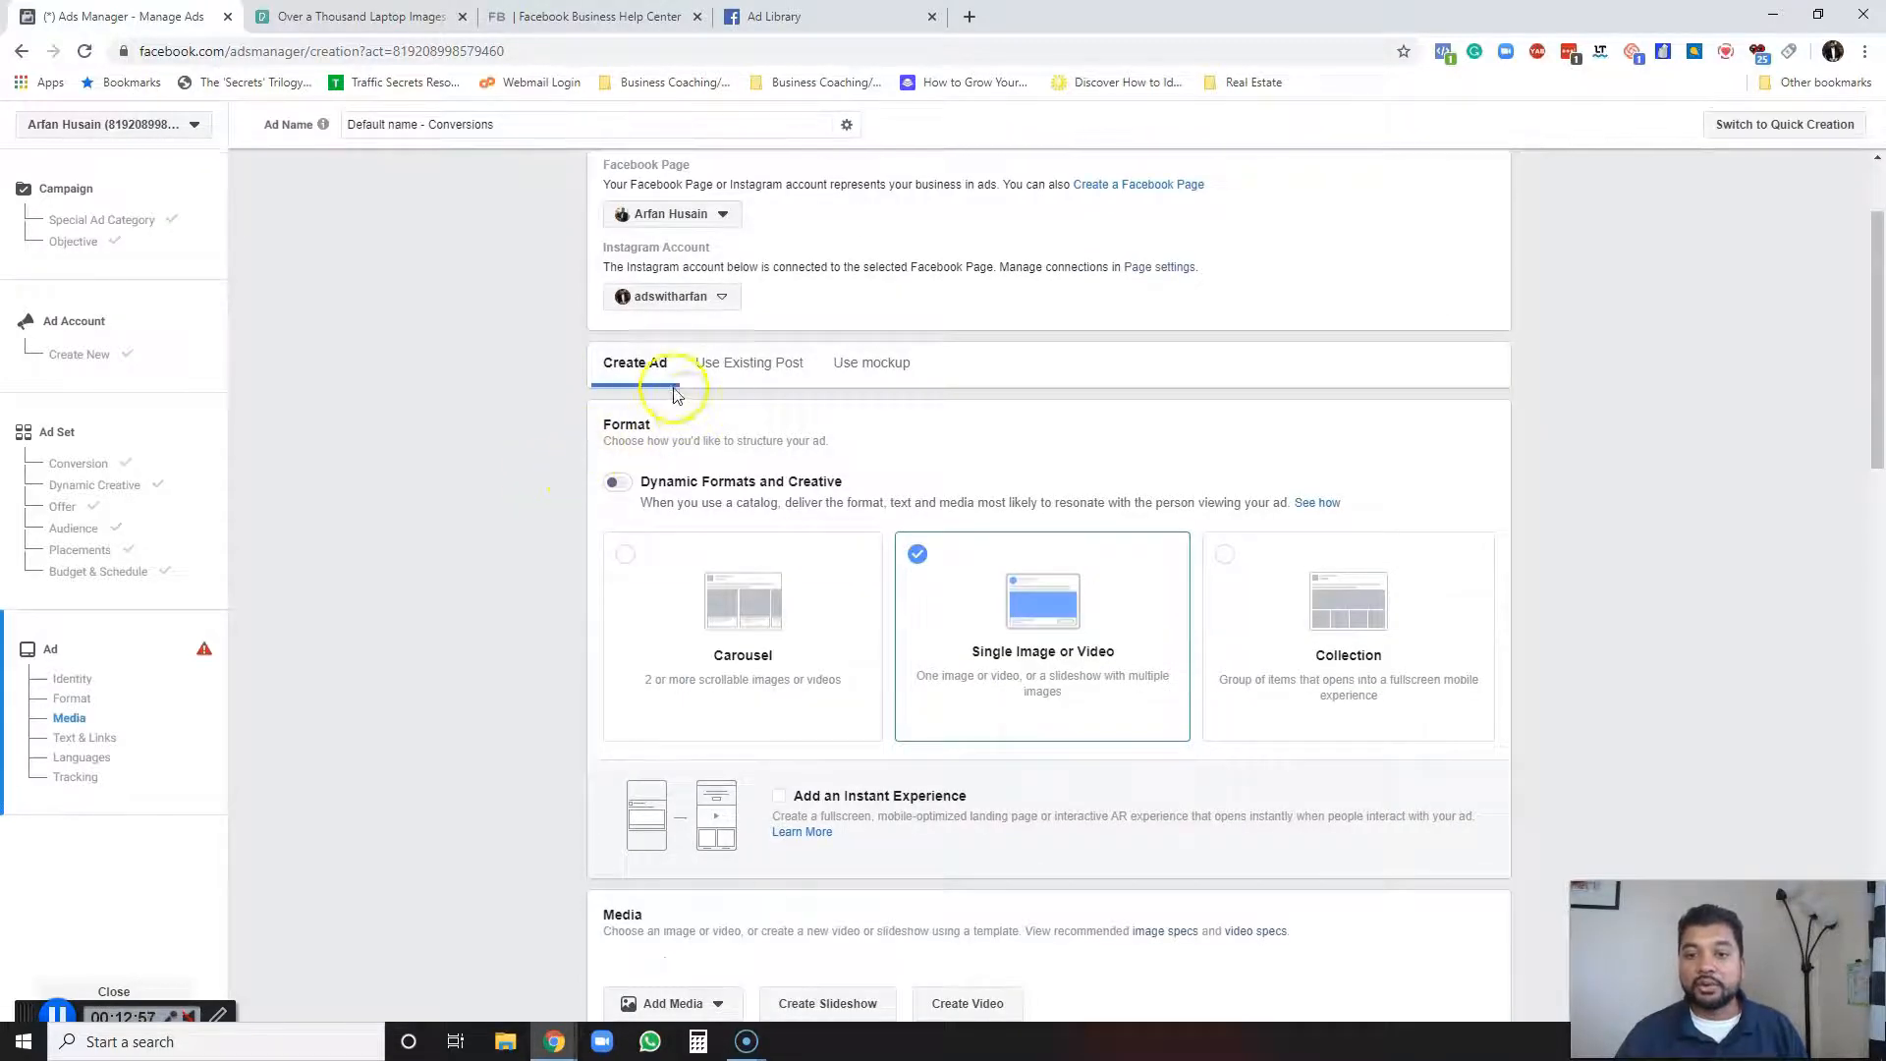
left_click(652, 390)
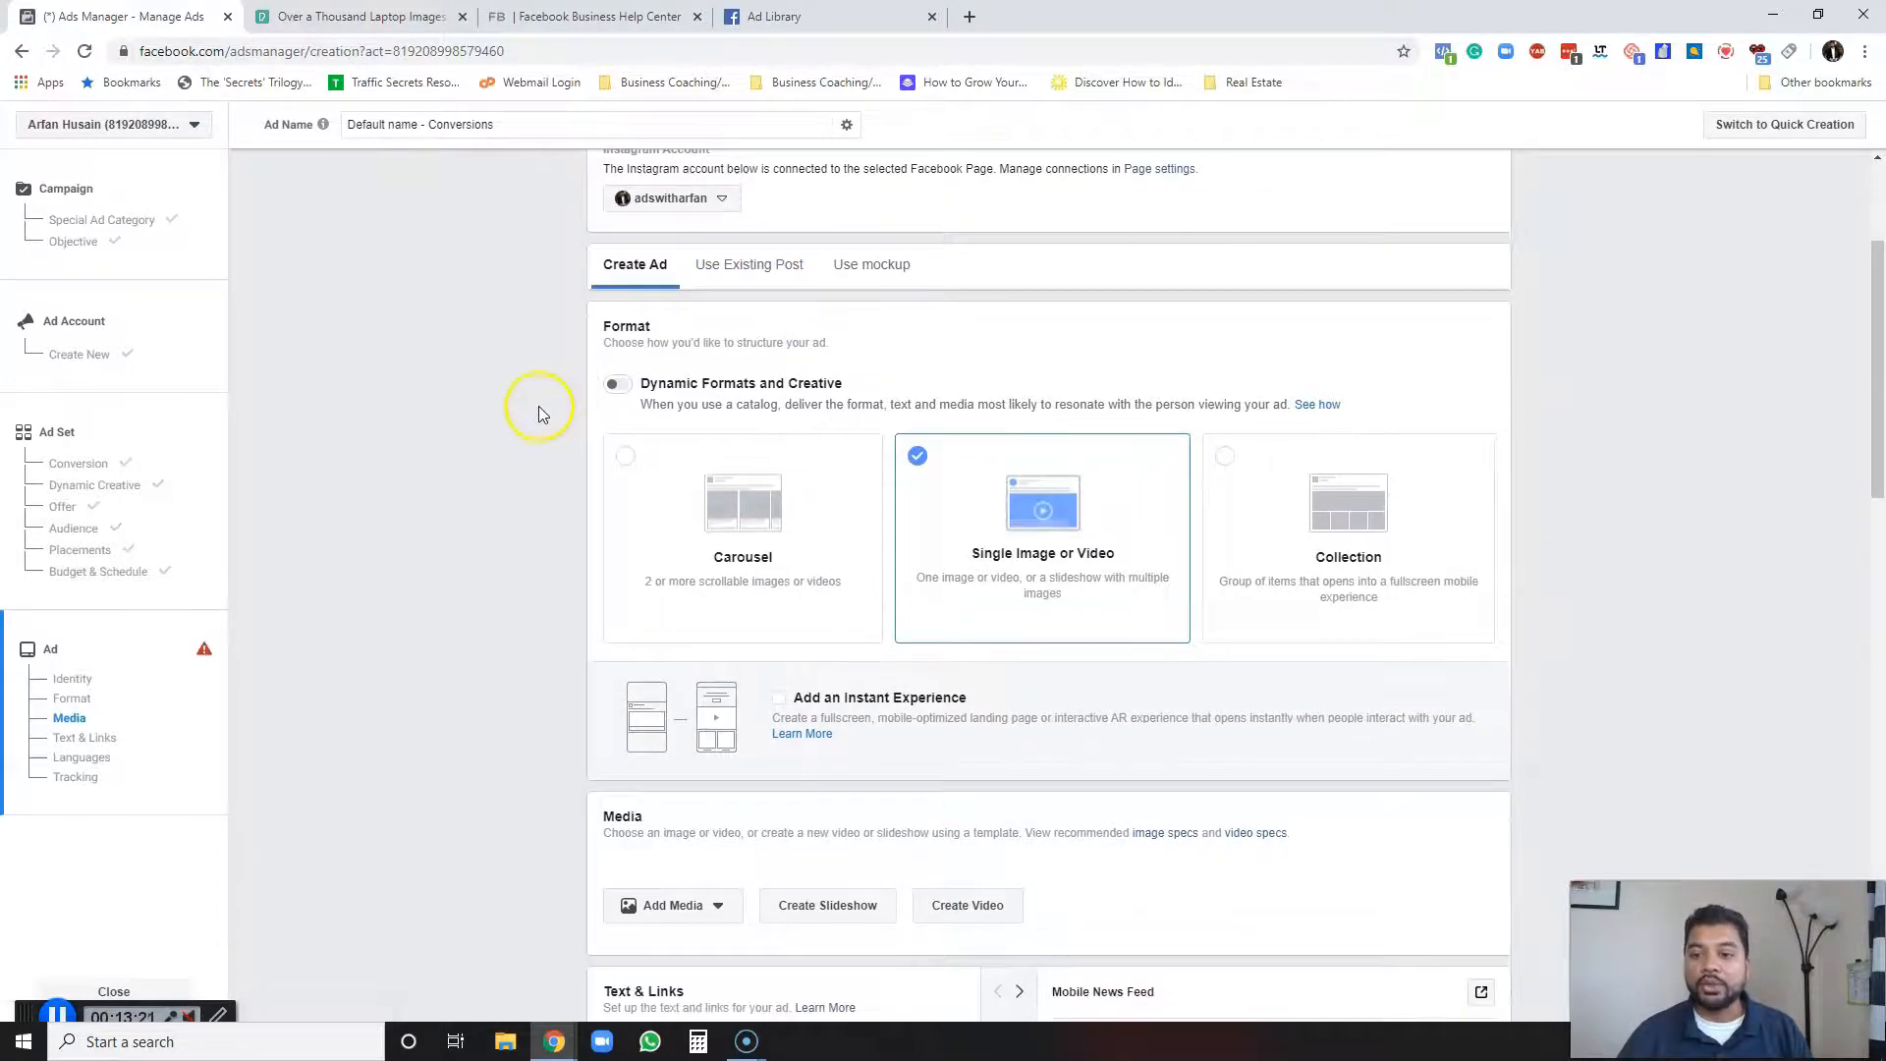
scroll(551, 406, "down", 3)
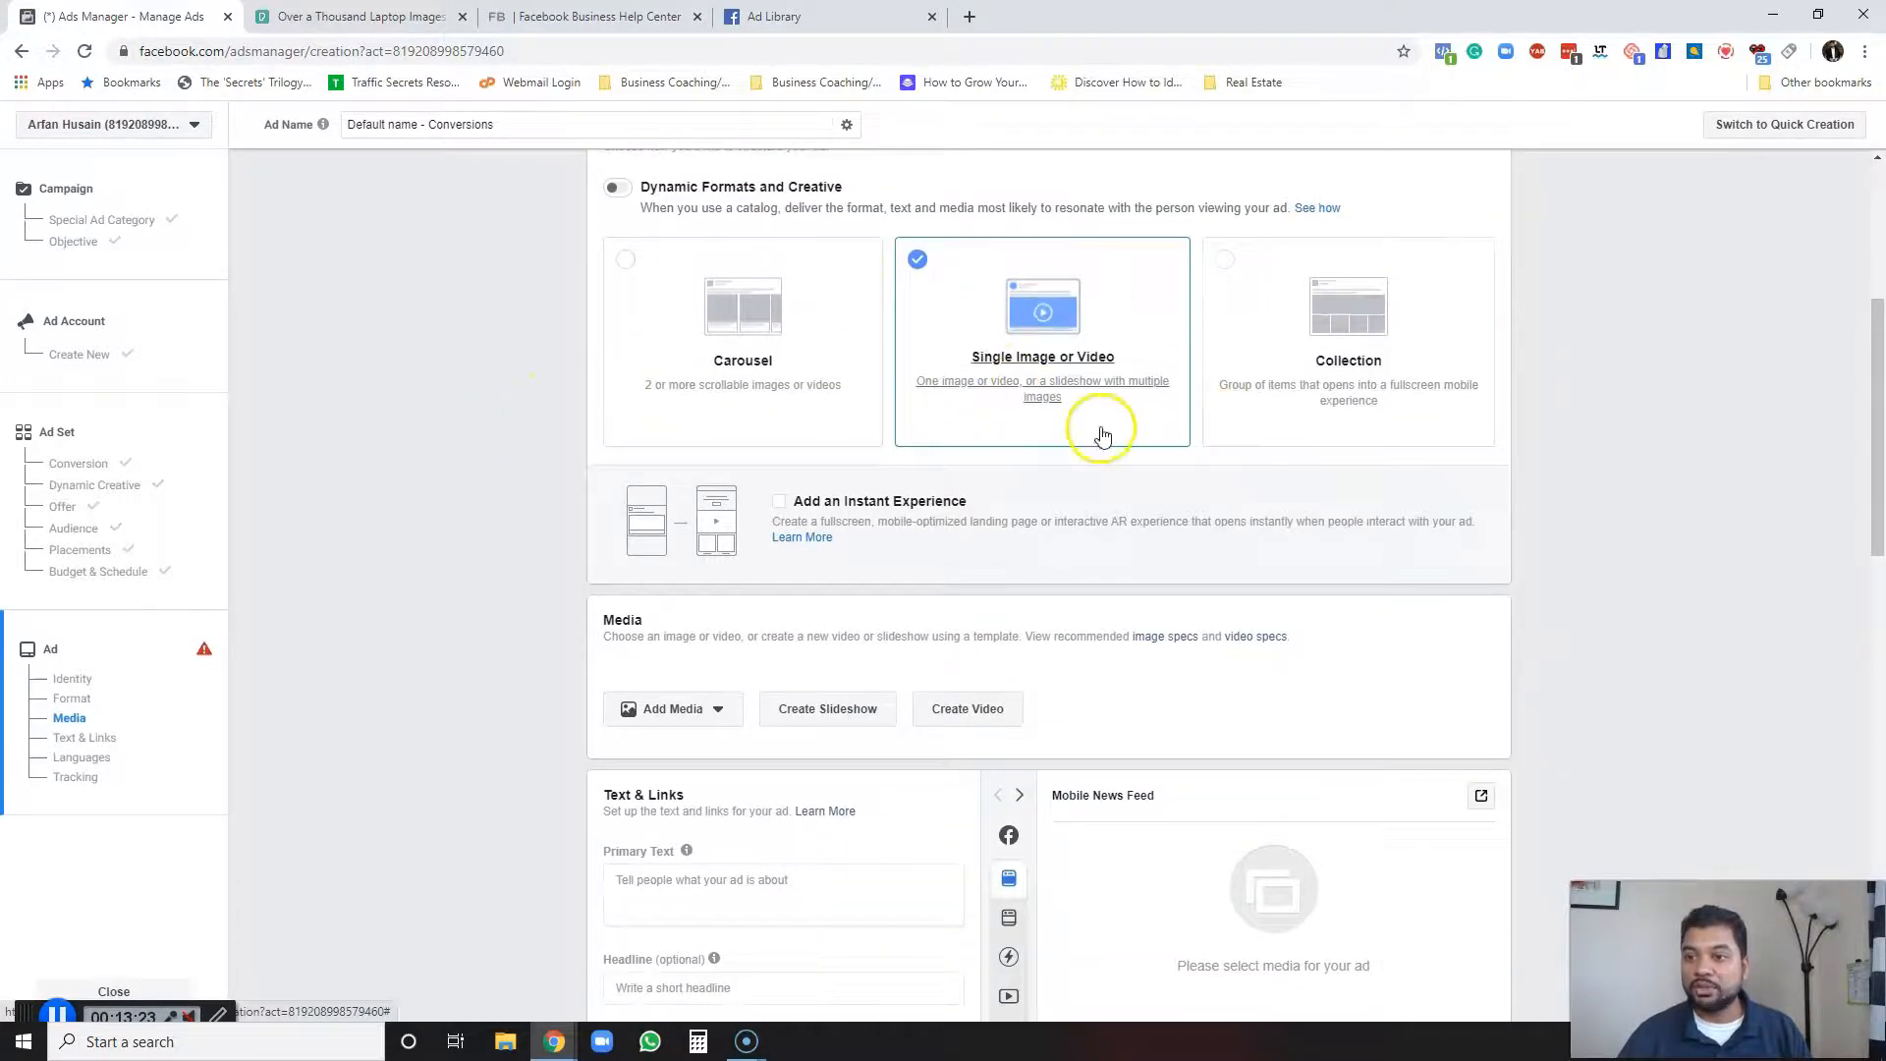
scroll(1080, 429, "down", 2)
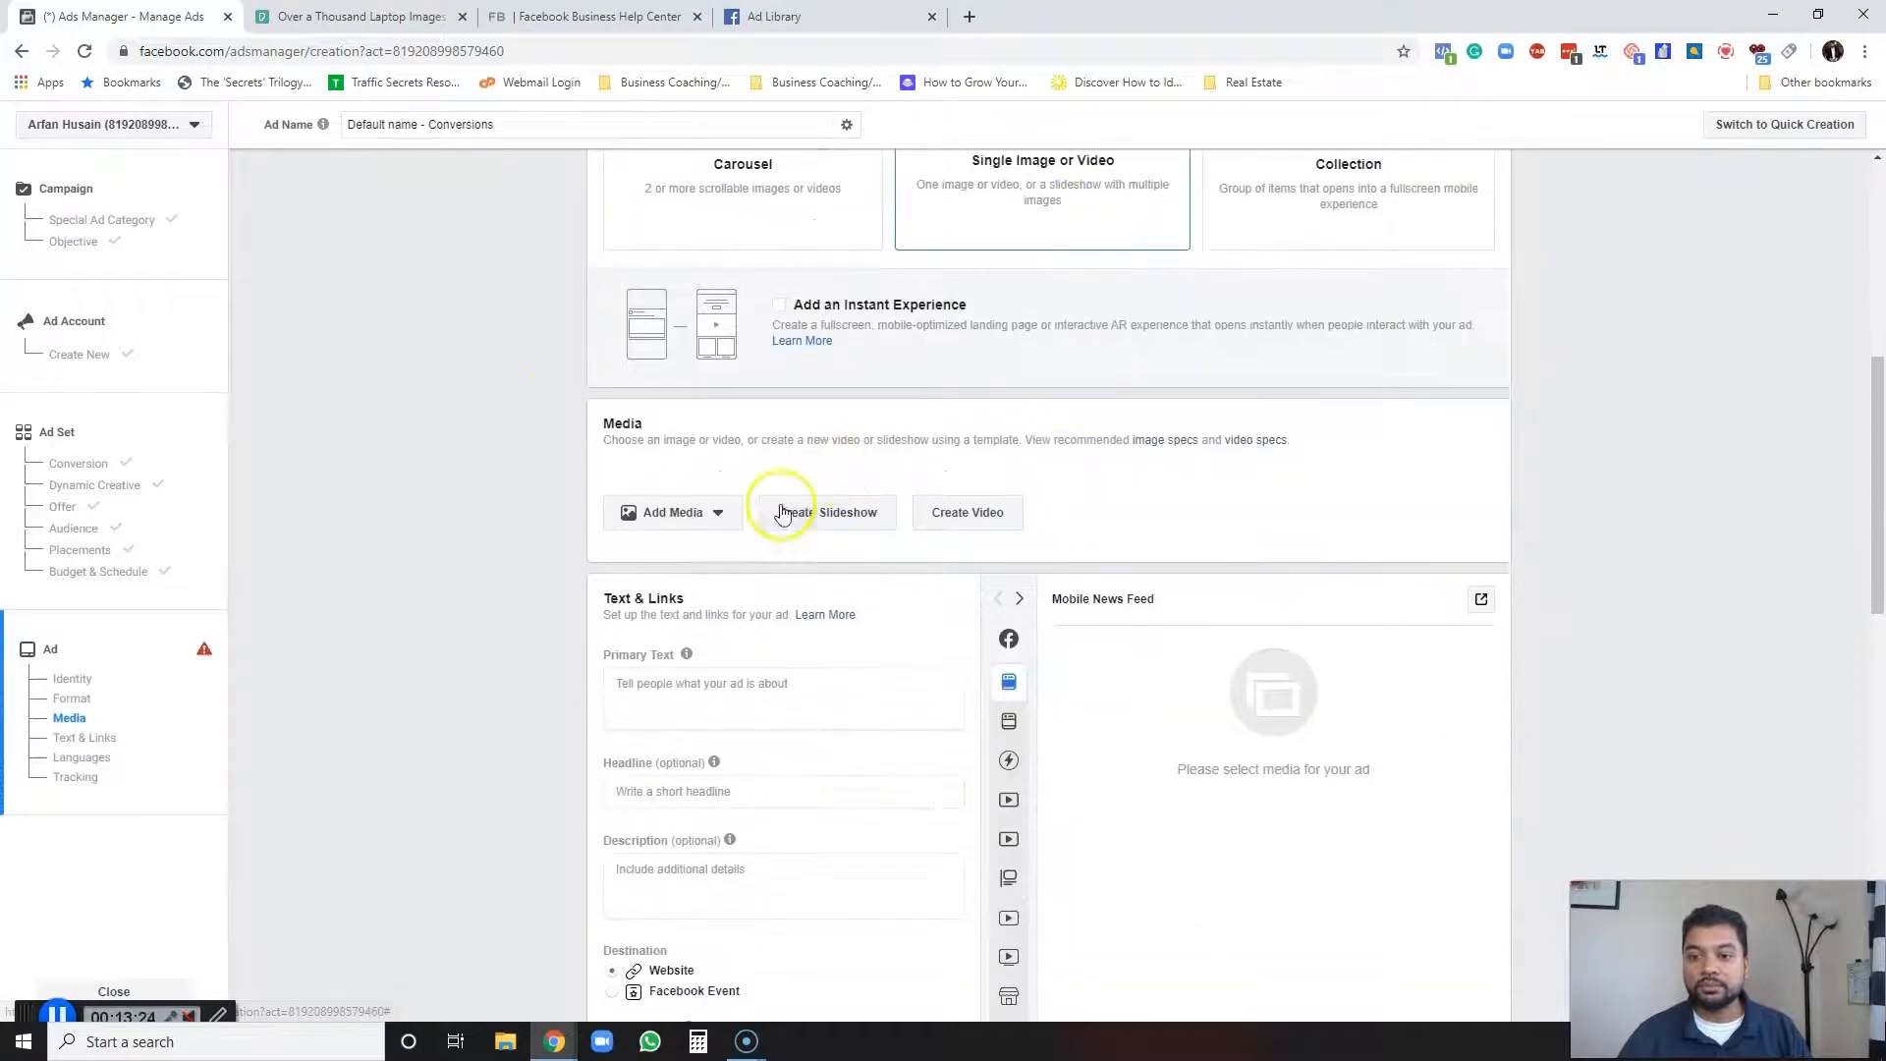
left_click(718, 512)
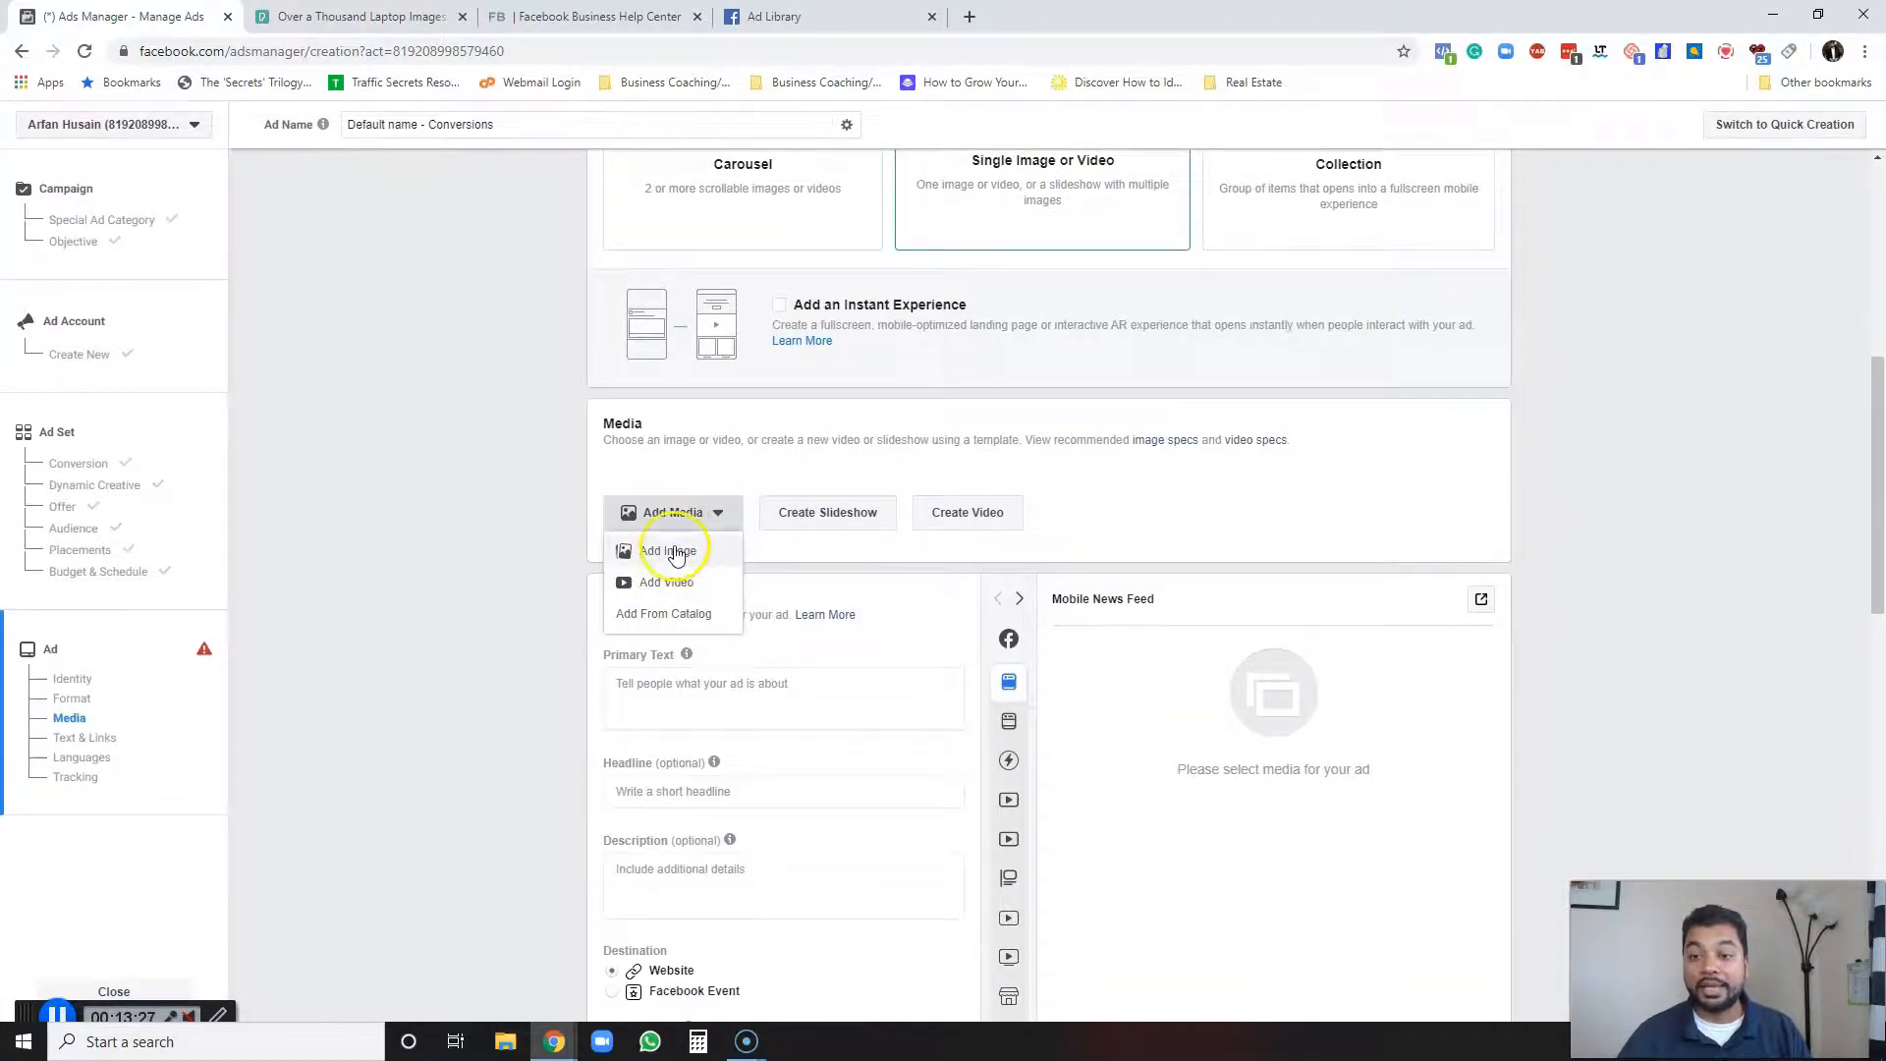
left_click(674, 552)
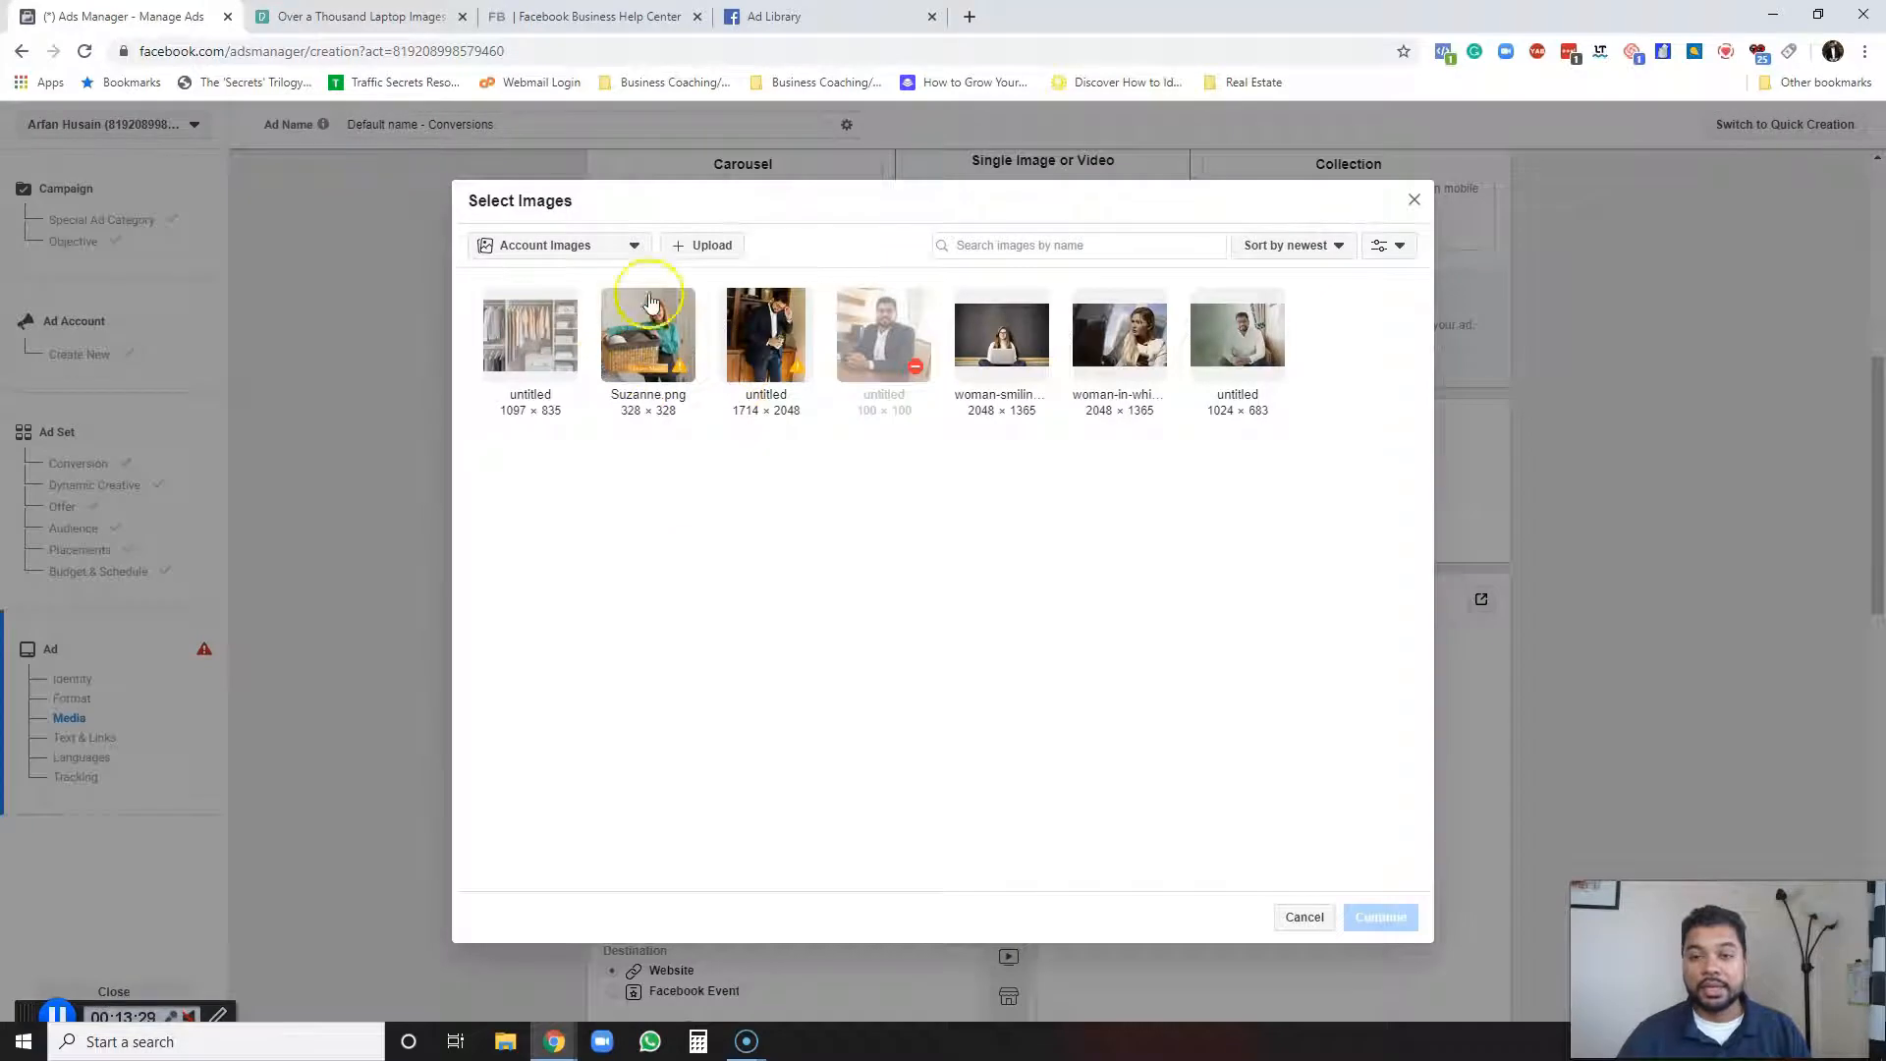
left_click(704, 253)
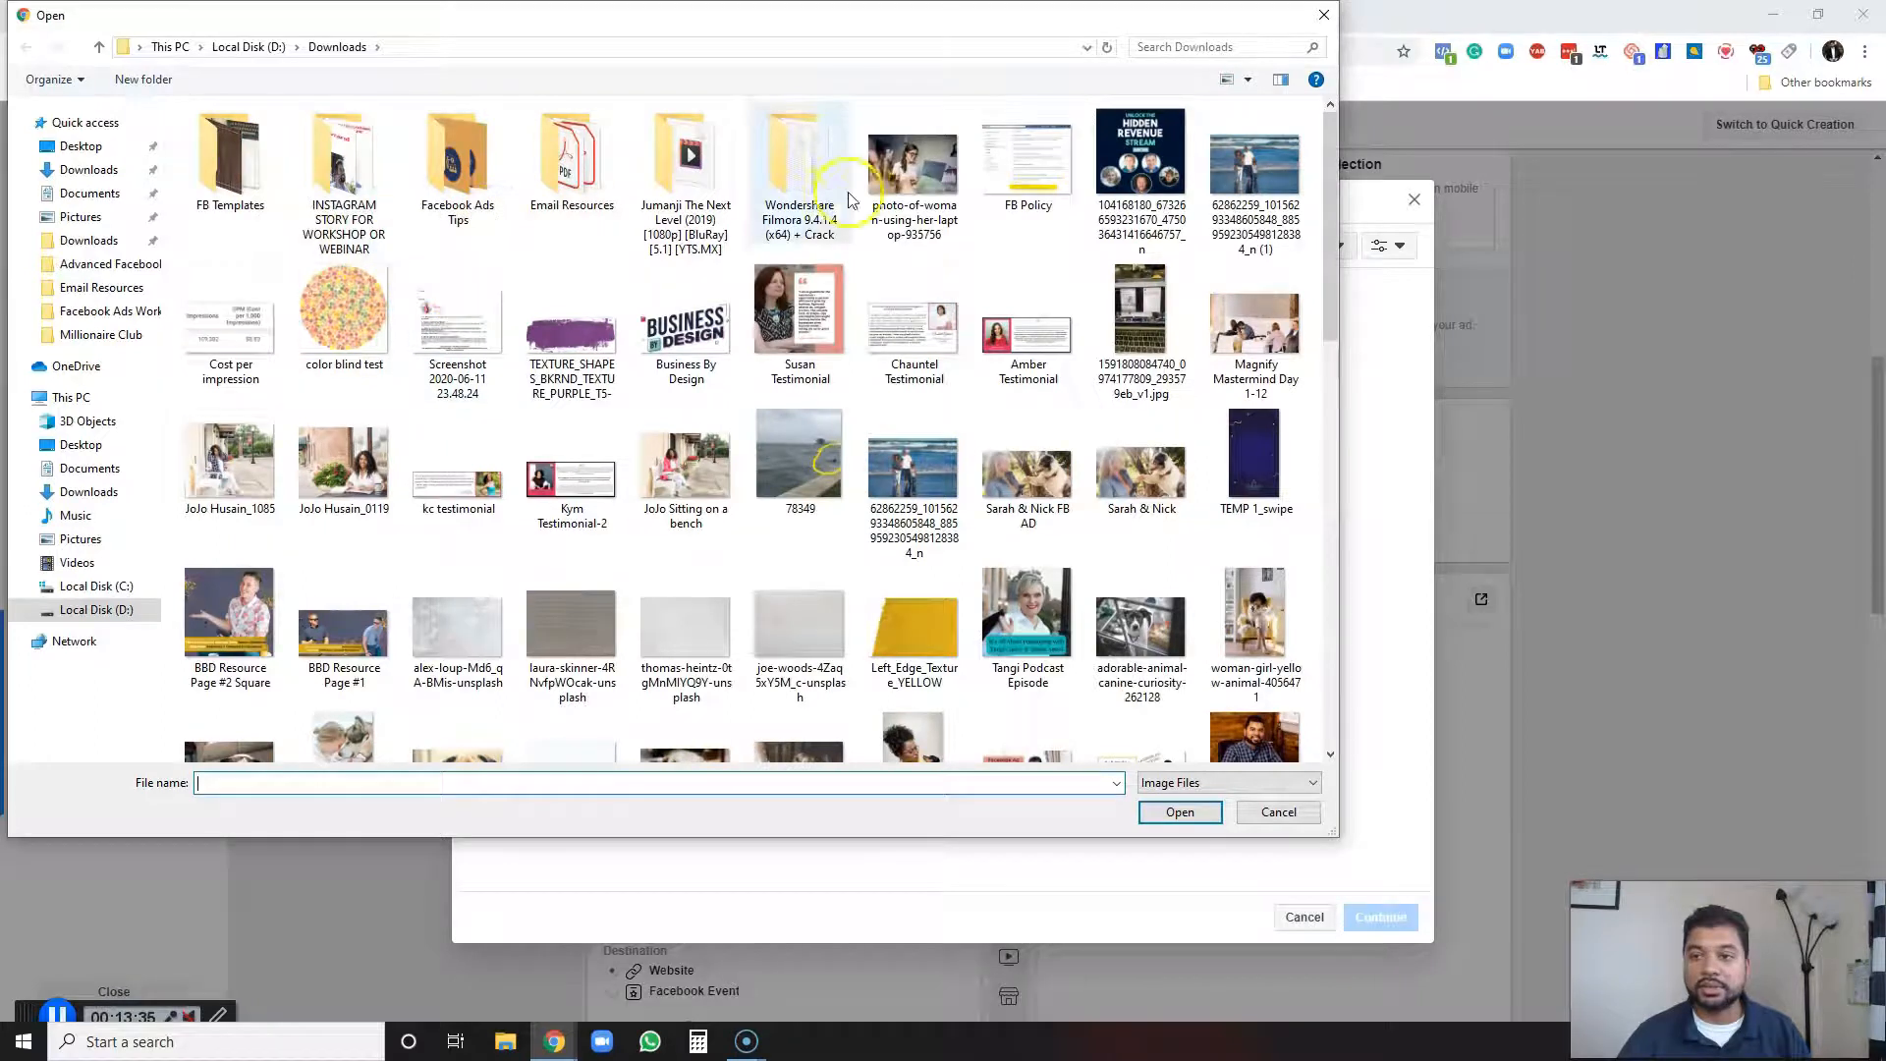
left_click(889, 182)
left_click(1179, 811)
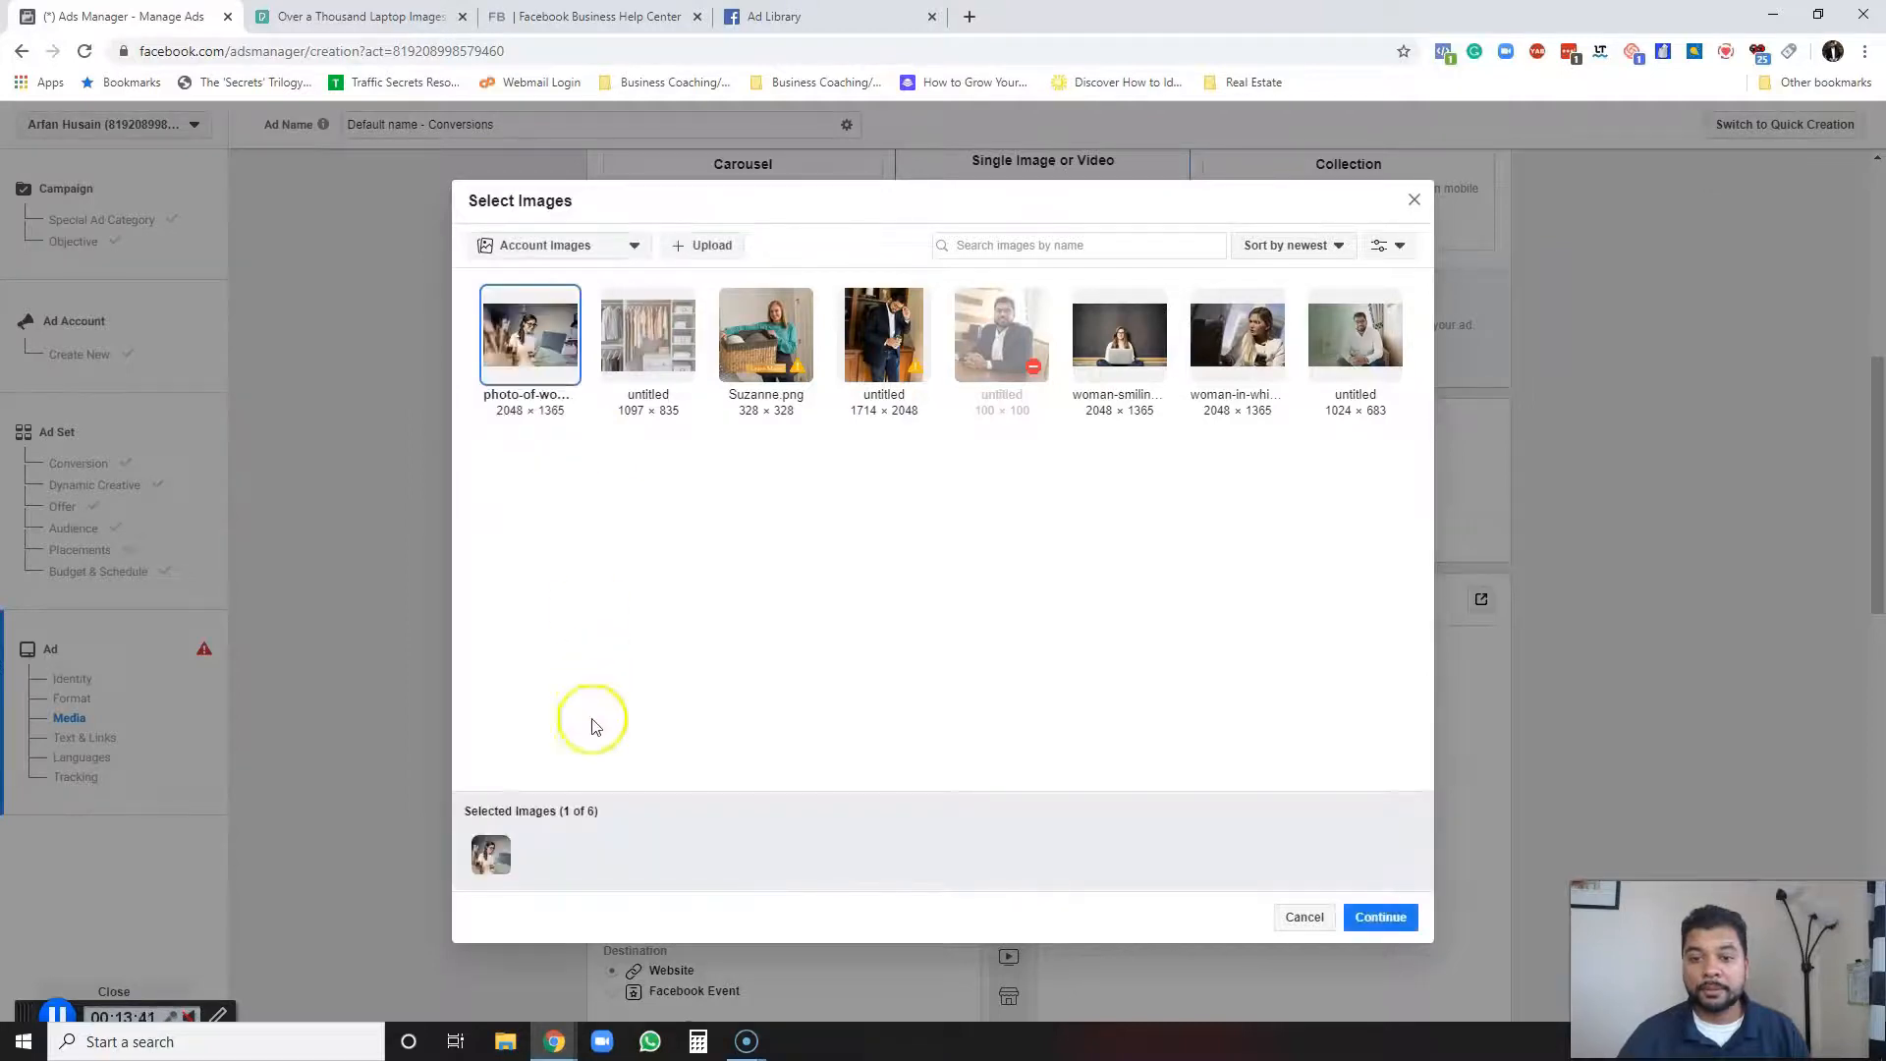
left_click(496, 851)
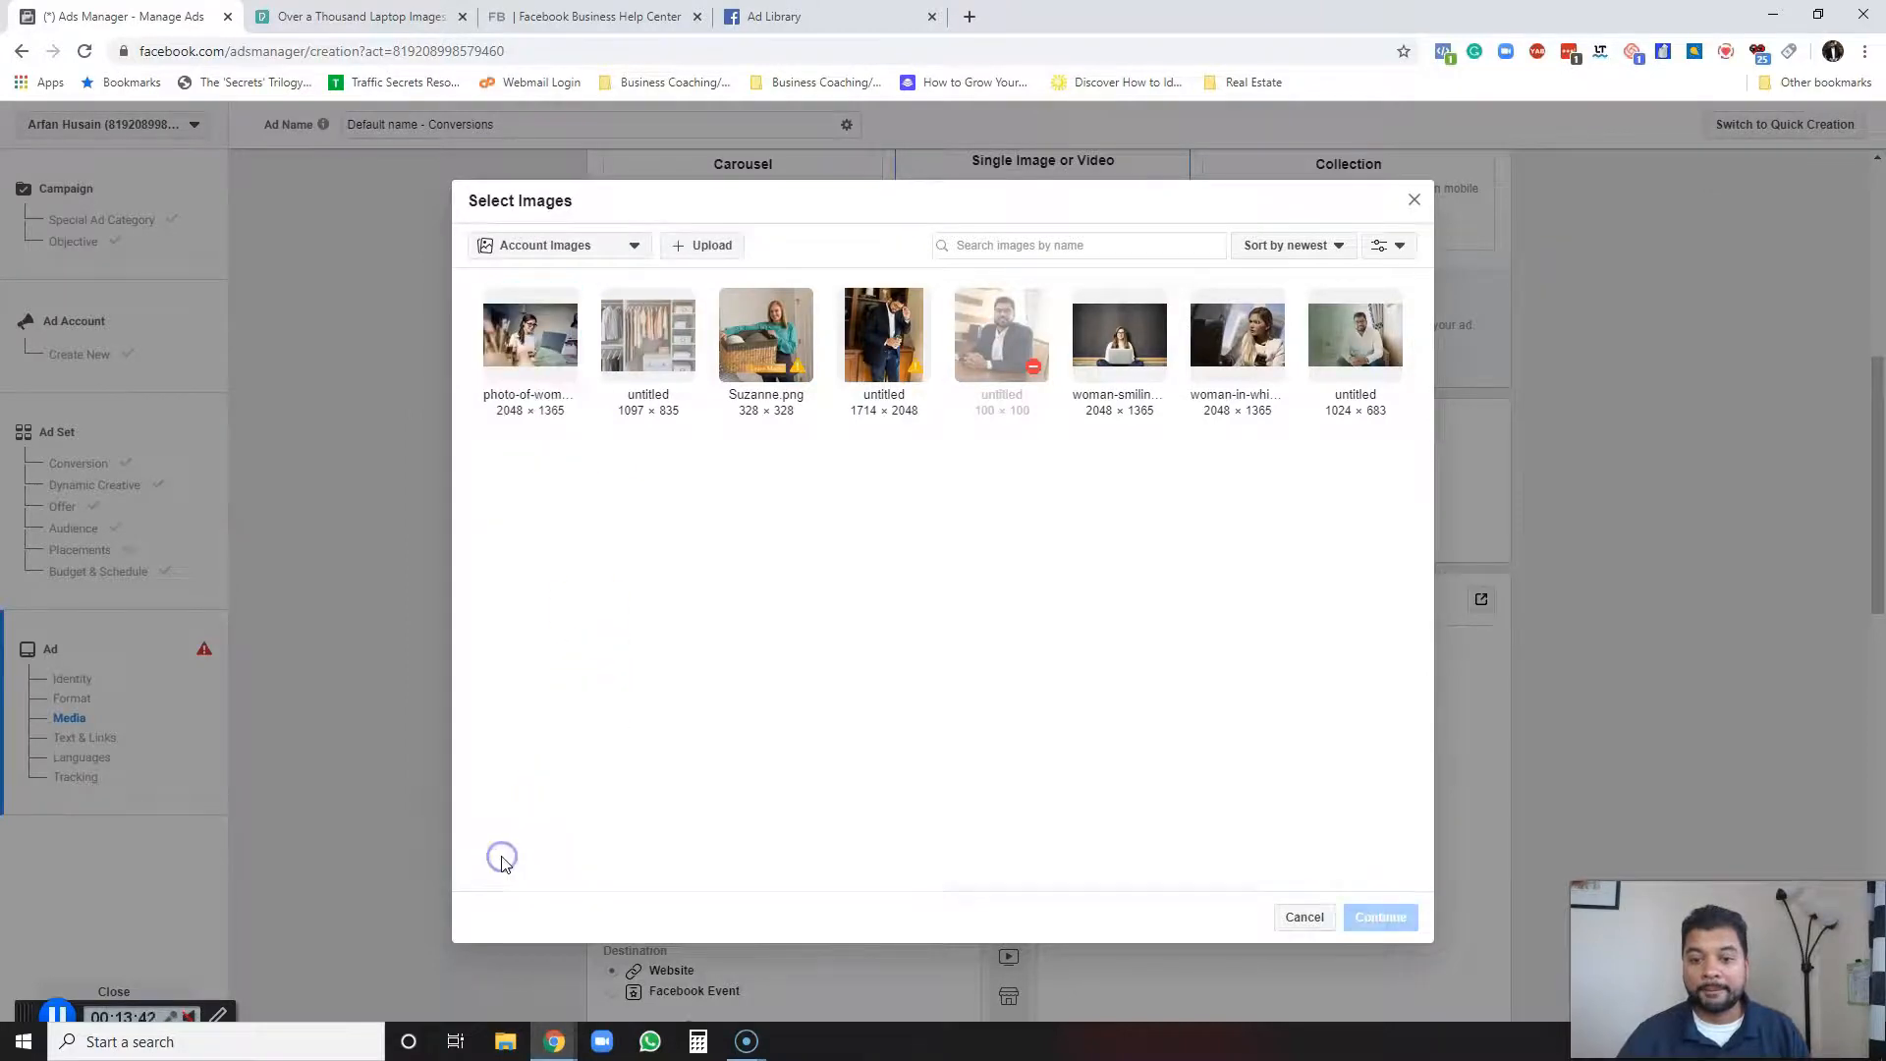
left_click(547, 336)
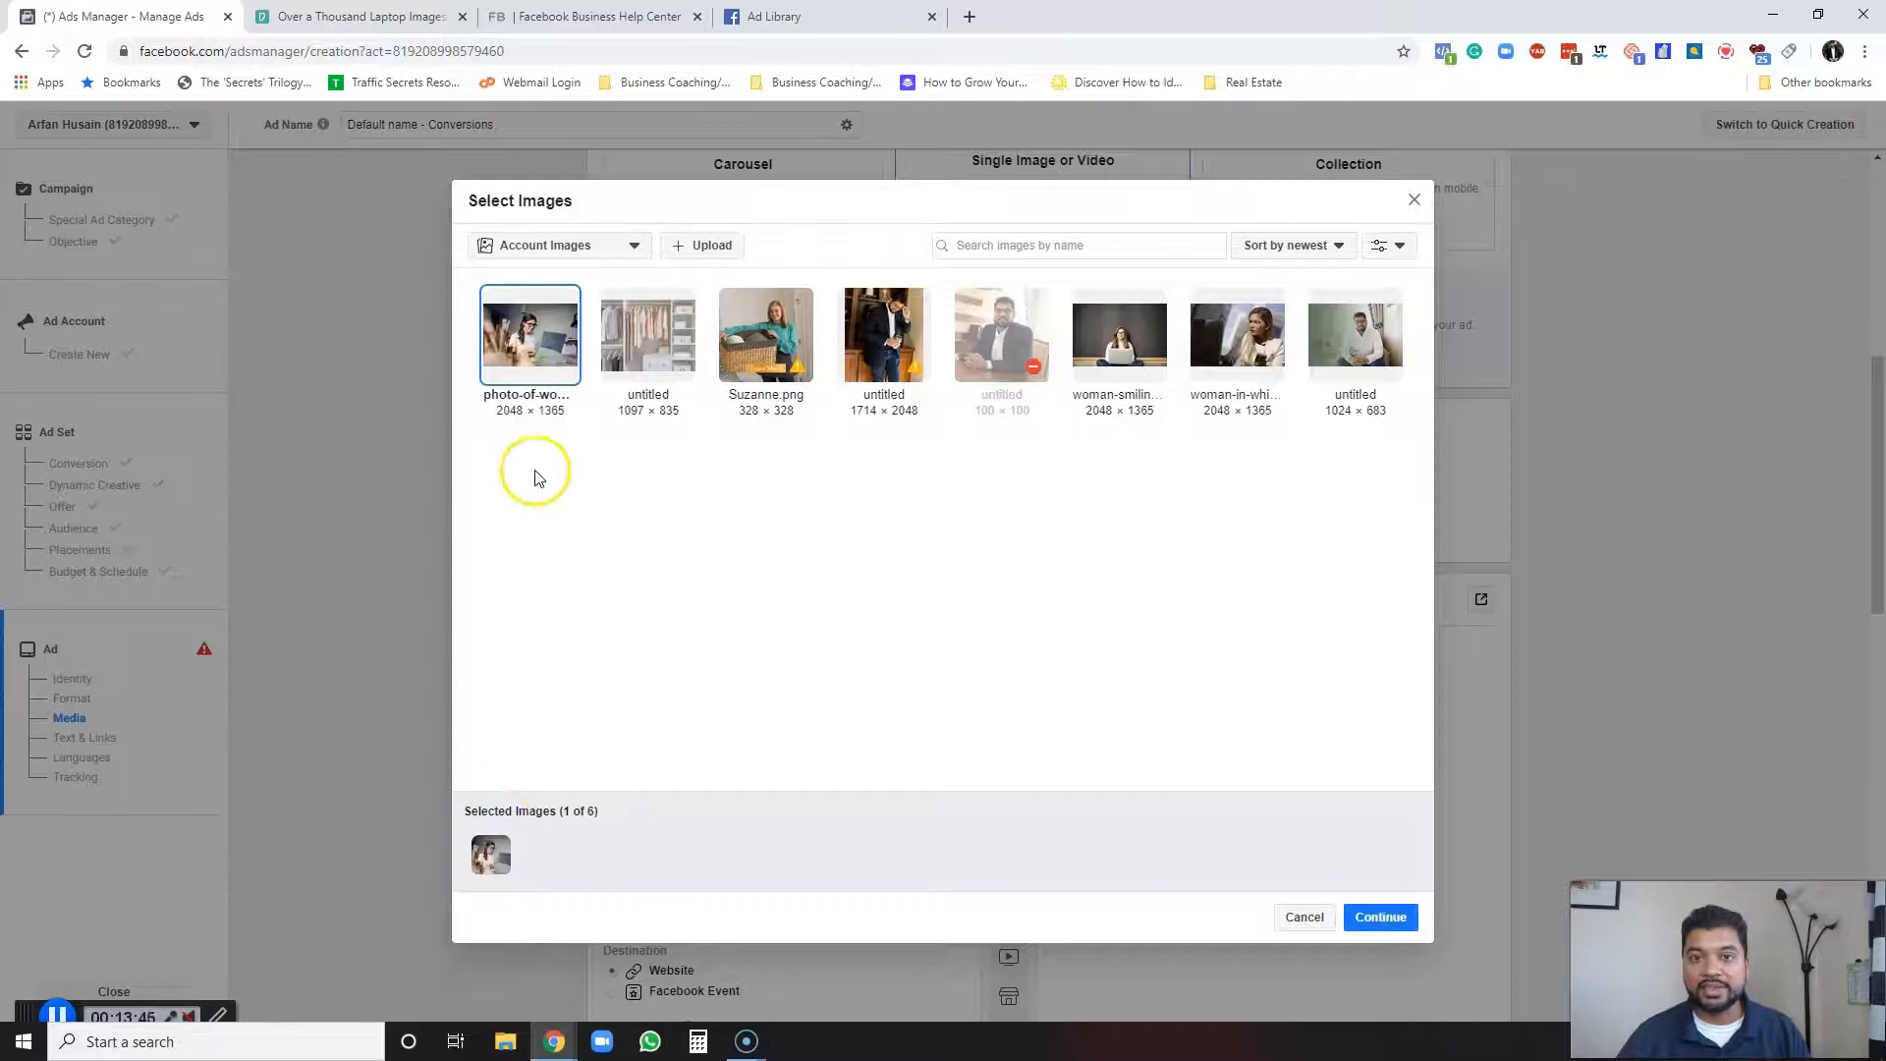
left_click(1380, 918)
Write the primary text: "Ready to start marketing to your email list? Grab my free templates and spend less than 30 minutes a week writing captivating content.".
scroll(510, 615, "down", 1)
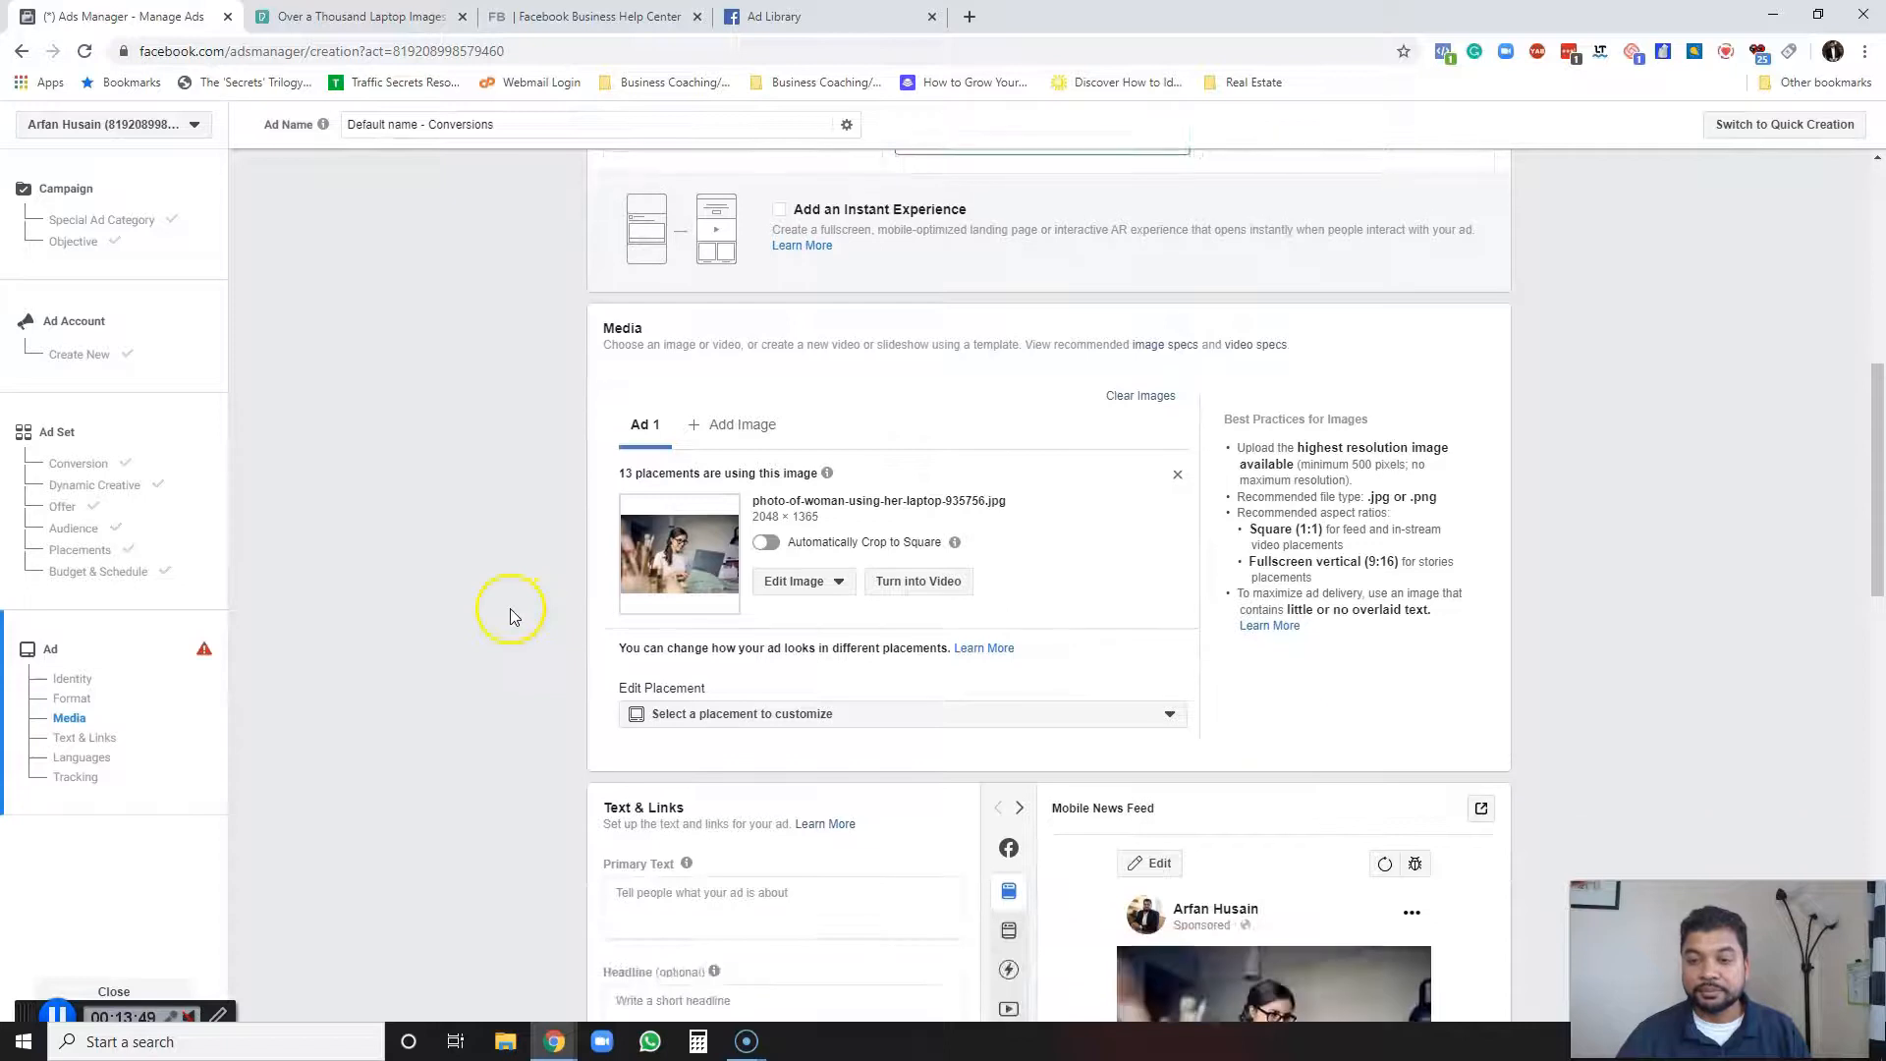
scroll(674, 611, "down", 3)
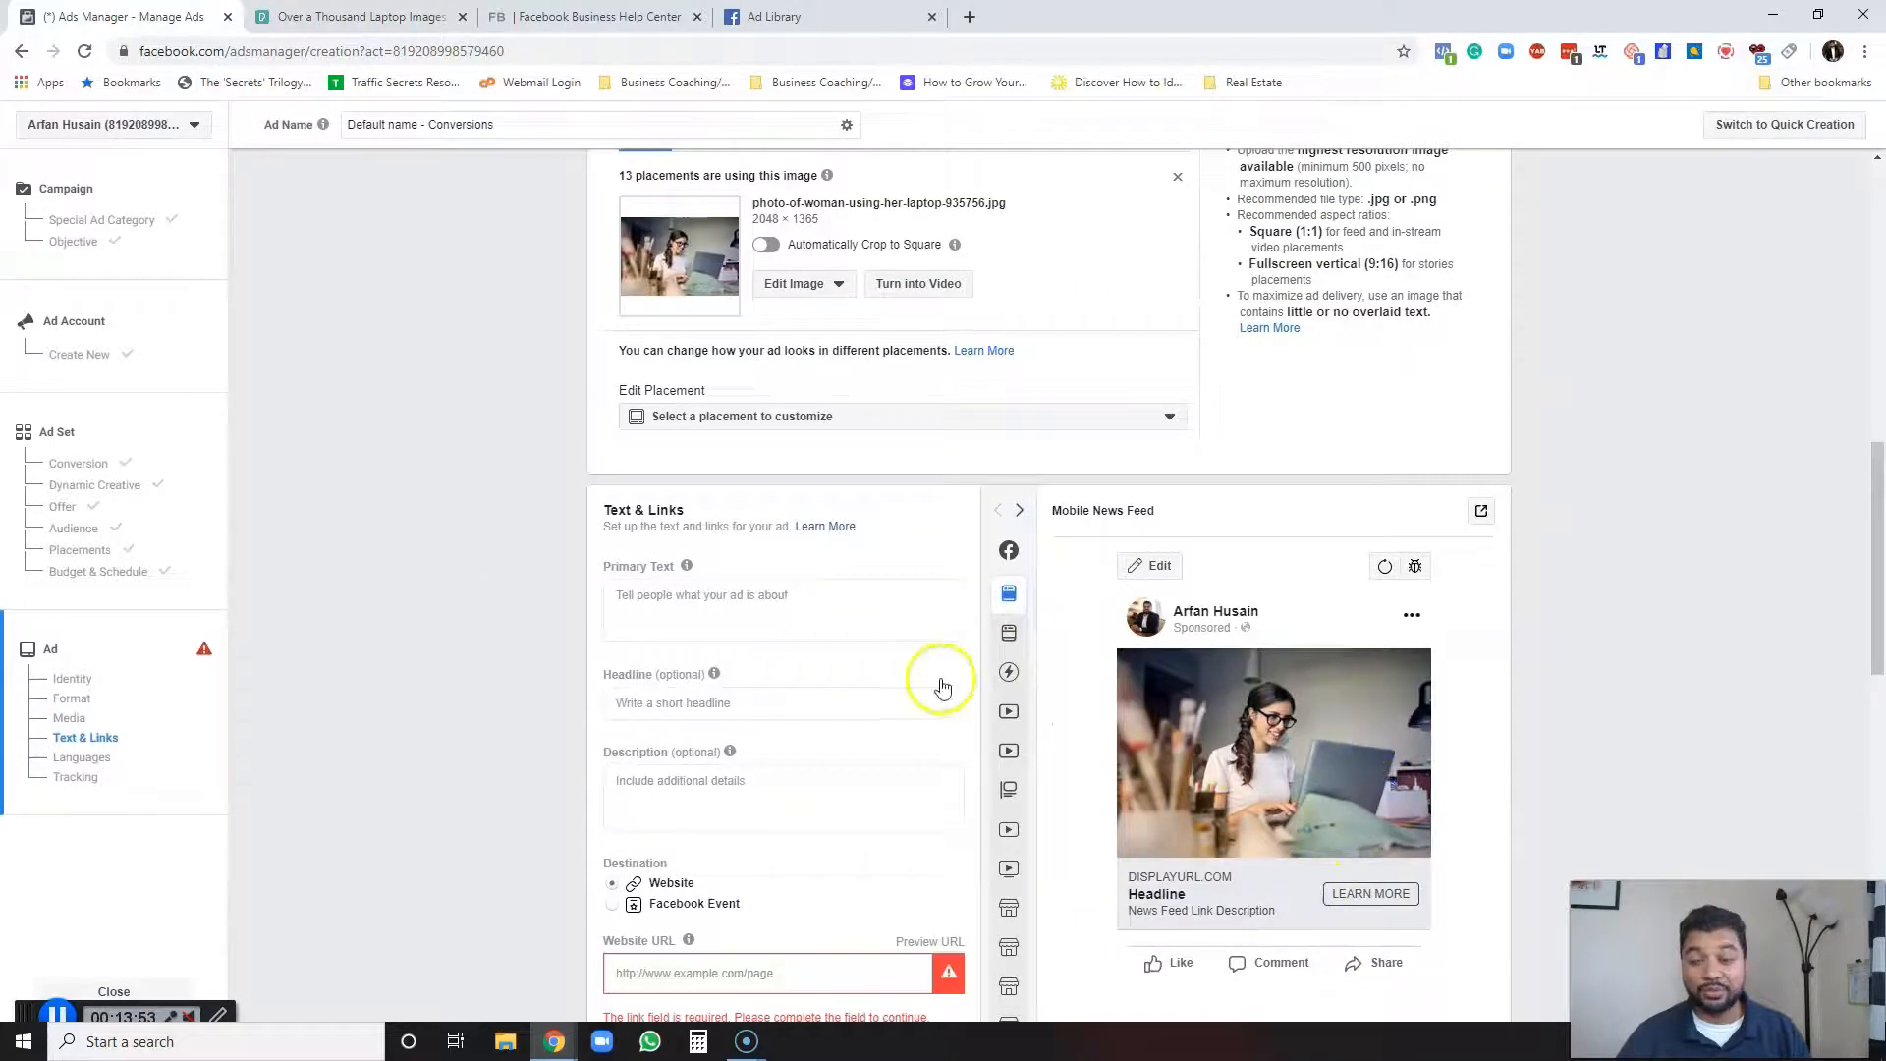
scroll(332, 535, "down", 1)
left_click(745, 507)
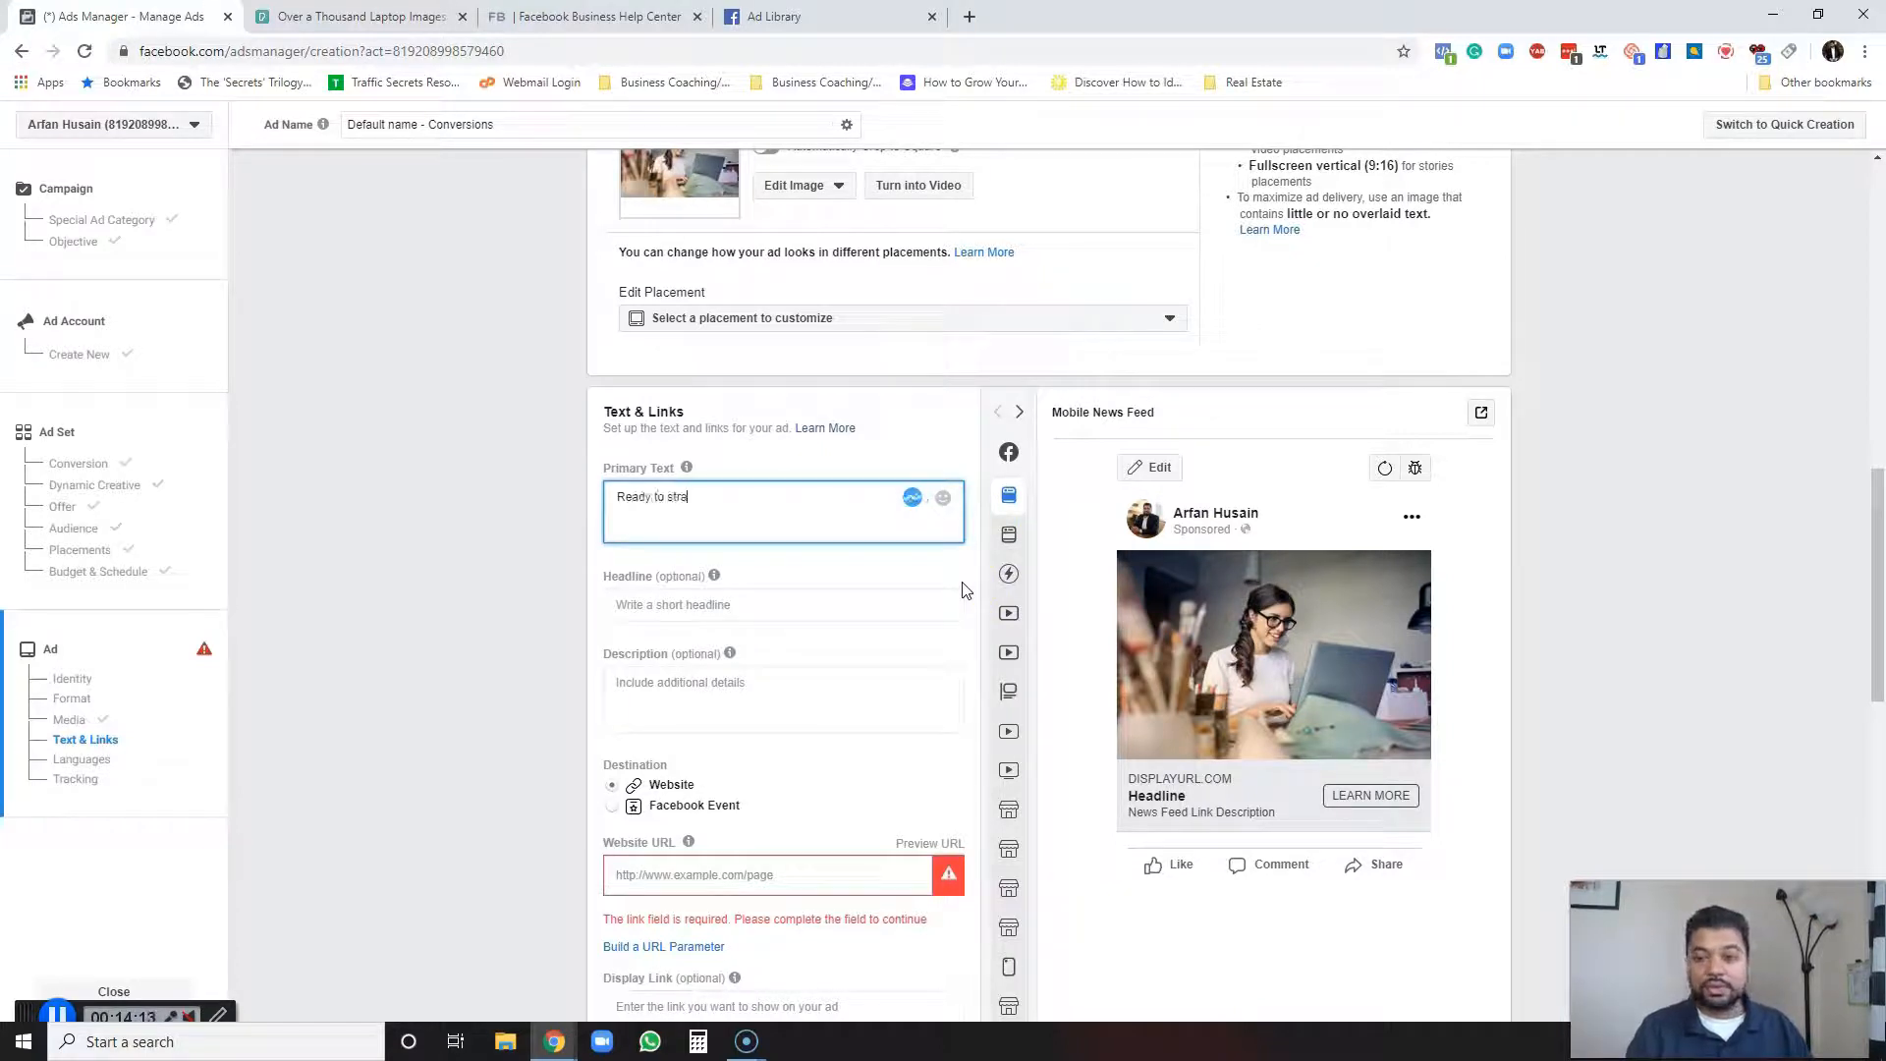
type("marketing to your email list? Grab m")
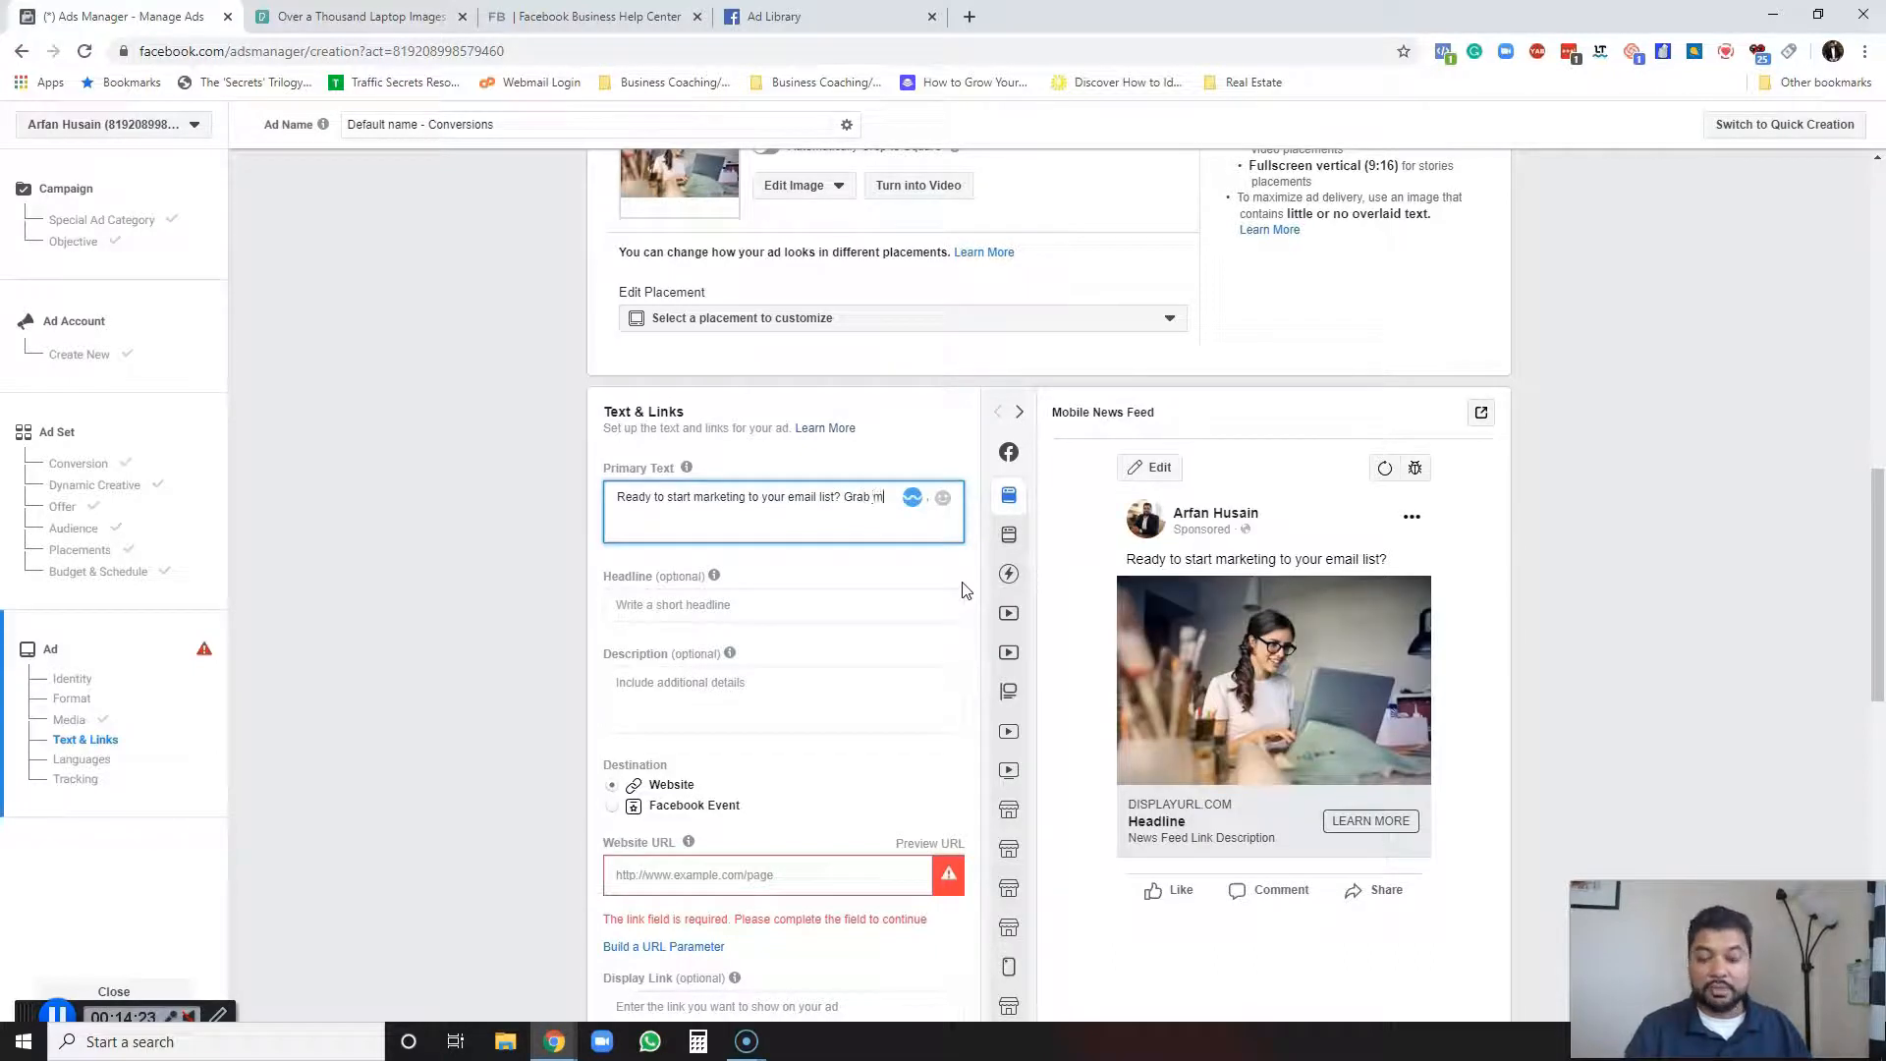
type("e templates and apend less than 30 minutes")
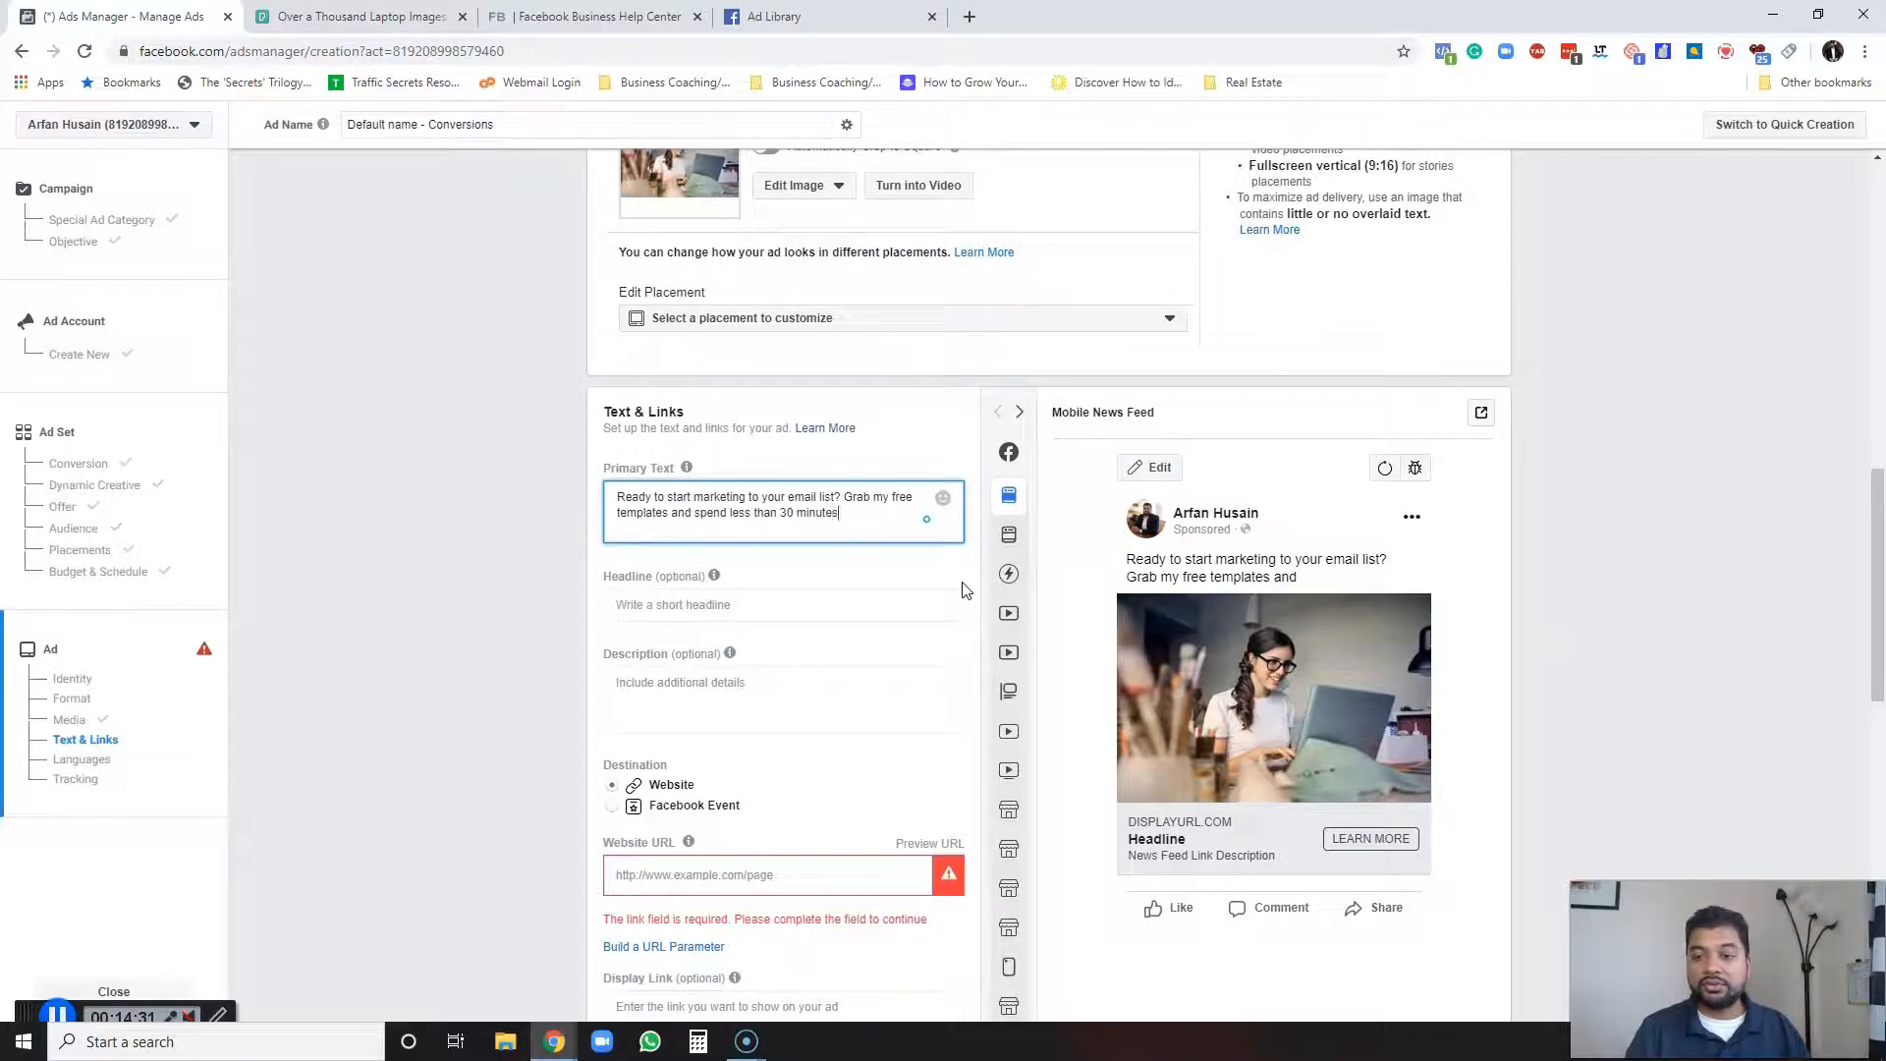
type(" week wri")
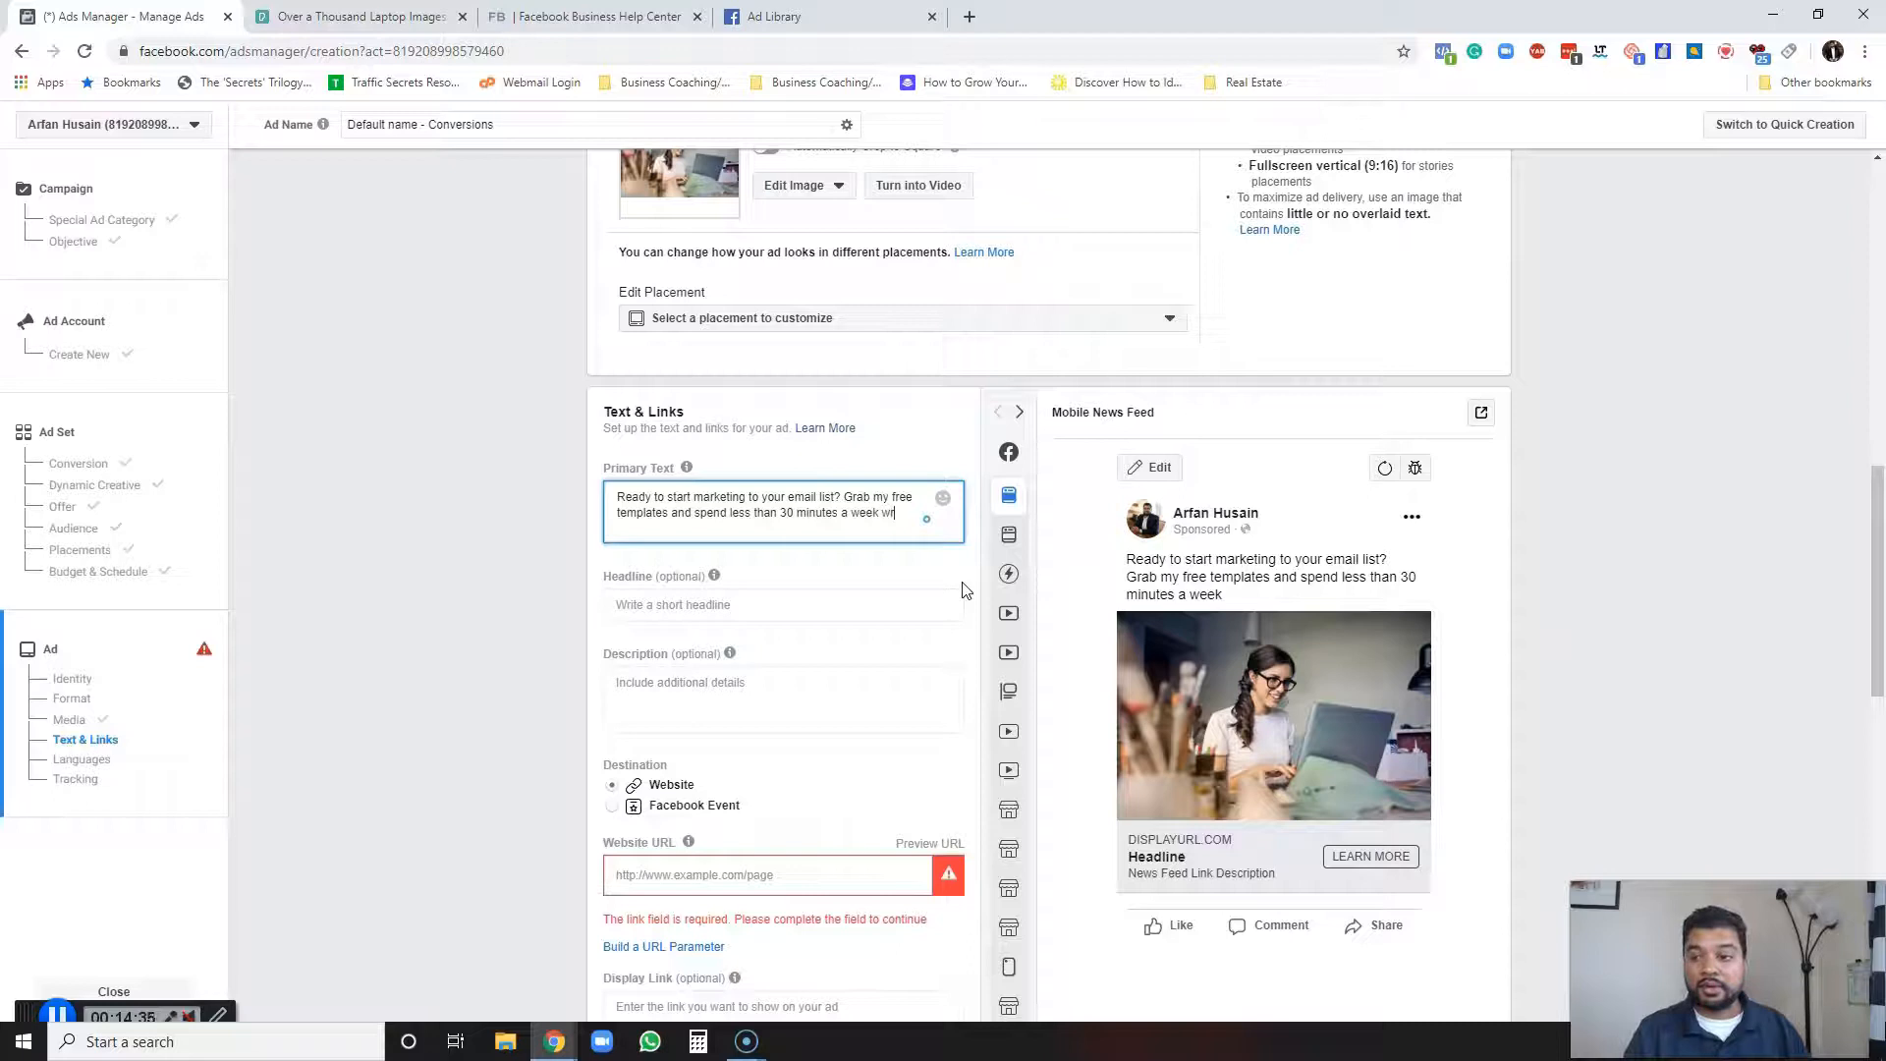
type("ting cpa")
type("tivfa")
key("BackSpace")
key("BackSpace")
key("BackSpace")
key("BackSpace")
type("aptiv")
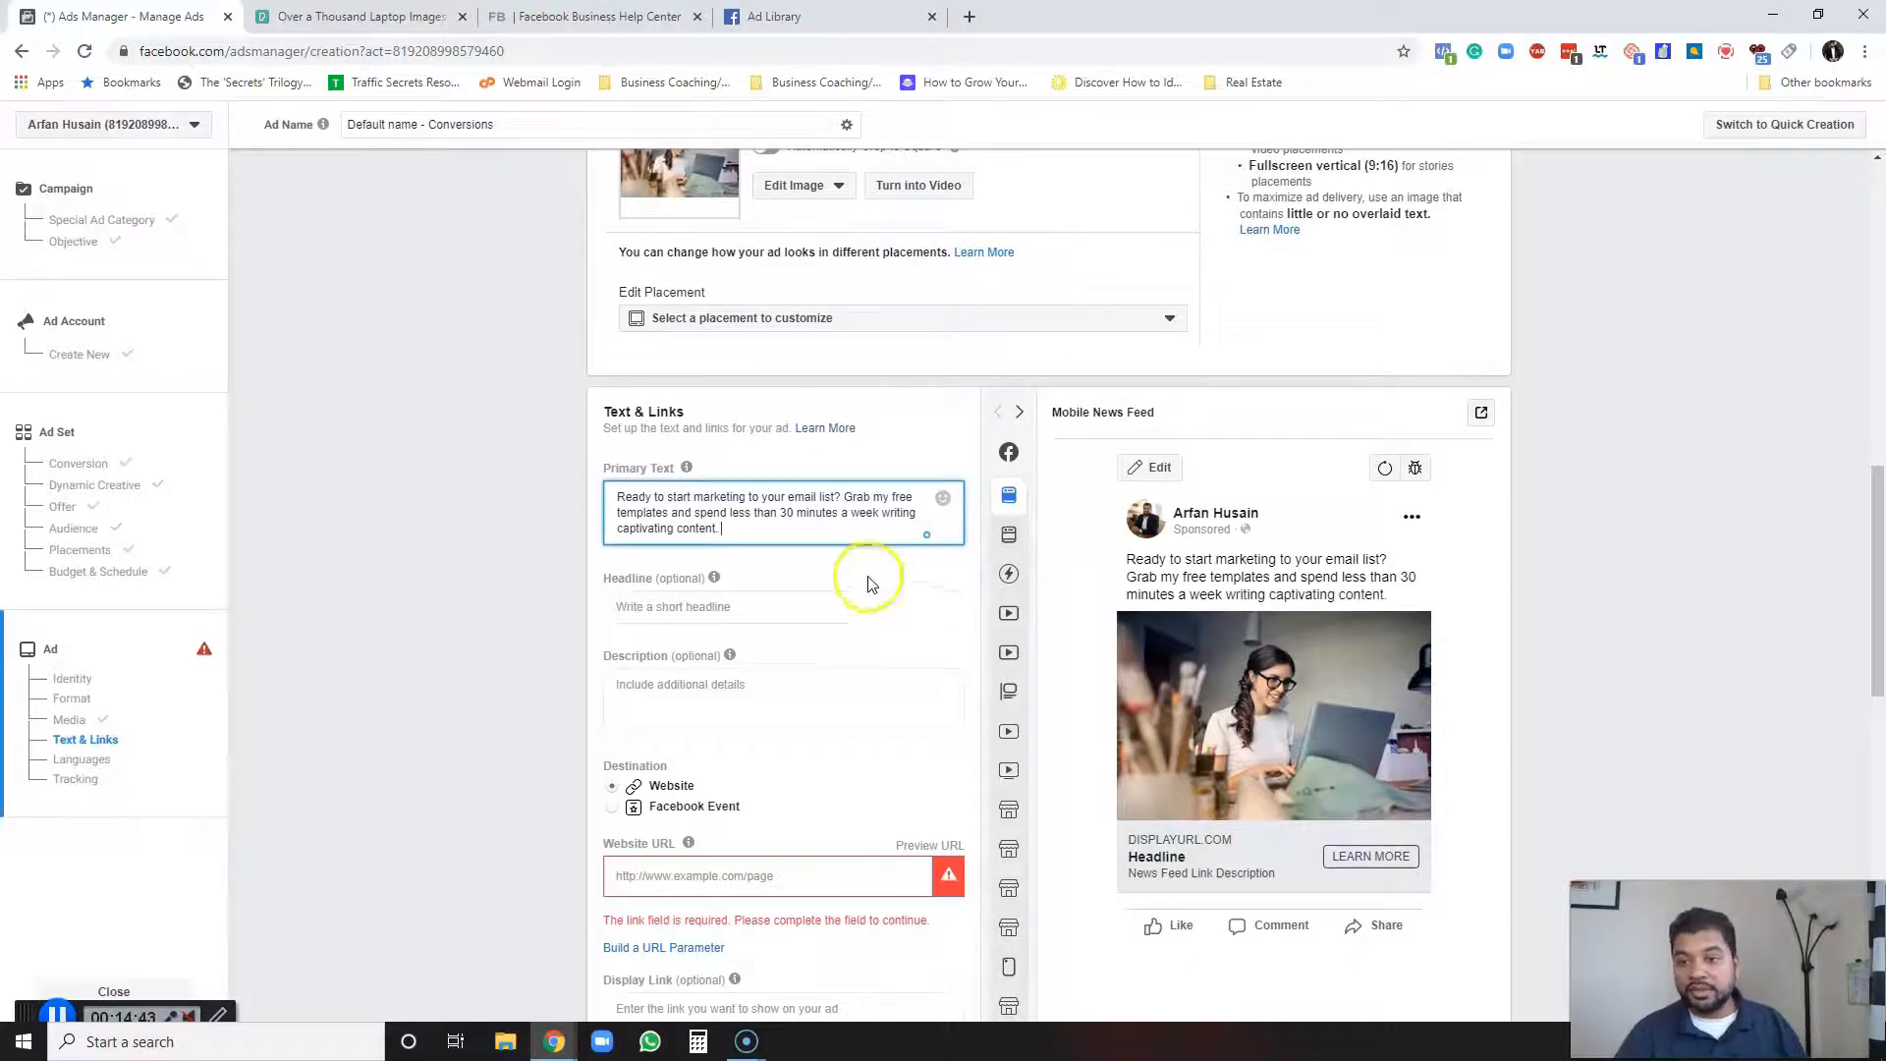
Try adding "this free guide is free" to the primary text, then delete the addition.
left_click_drag(725, 532, 604, 467)
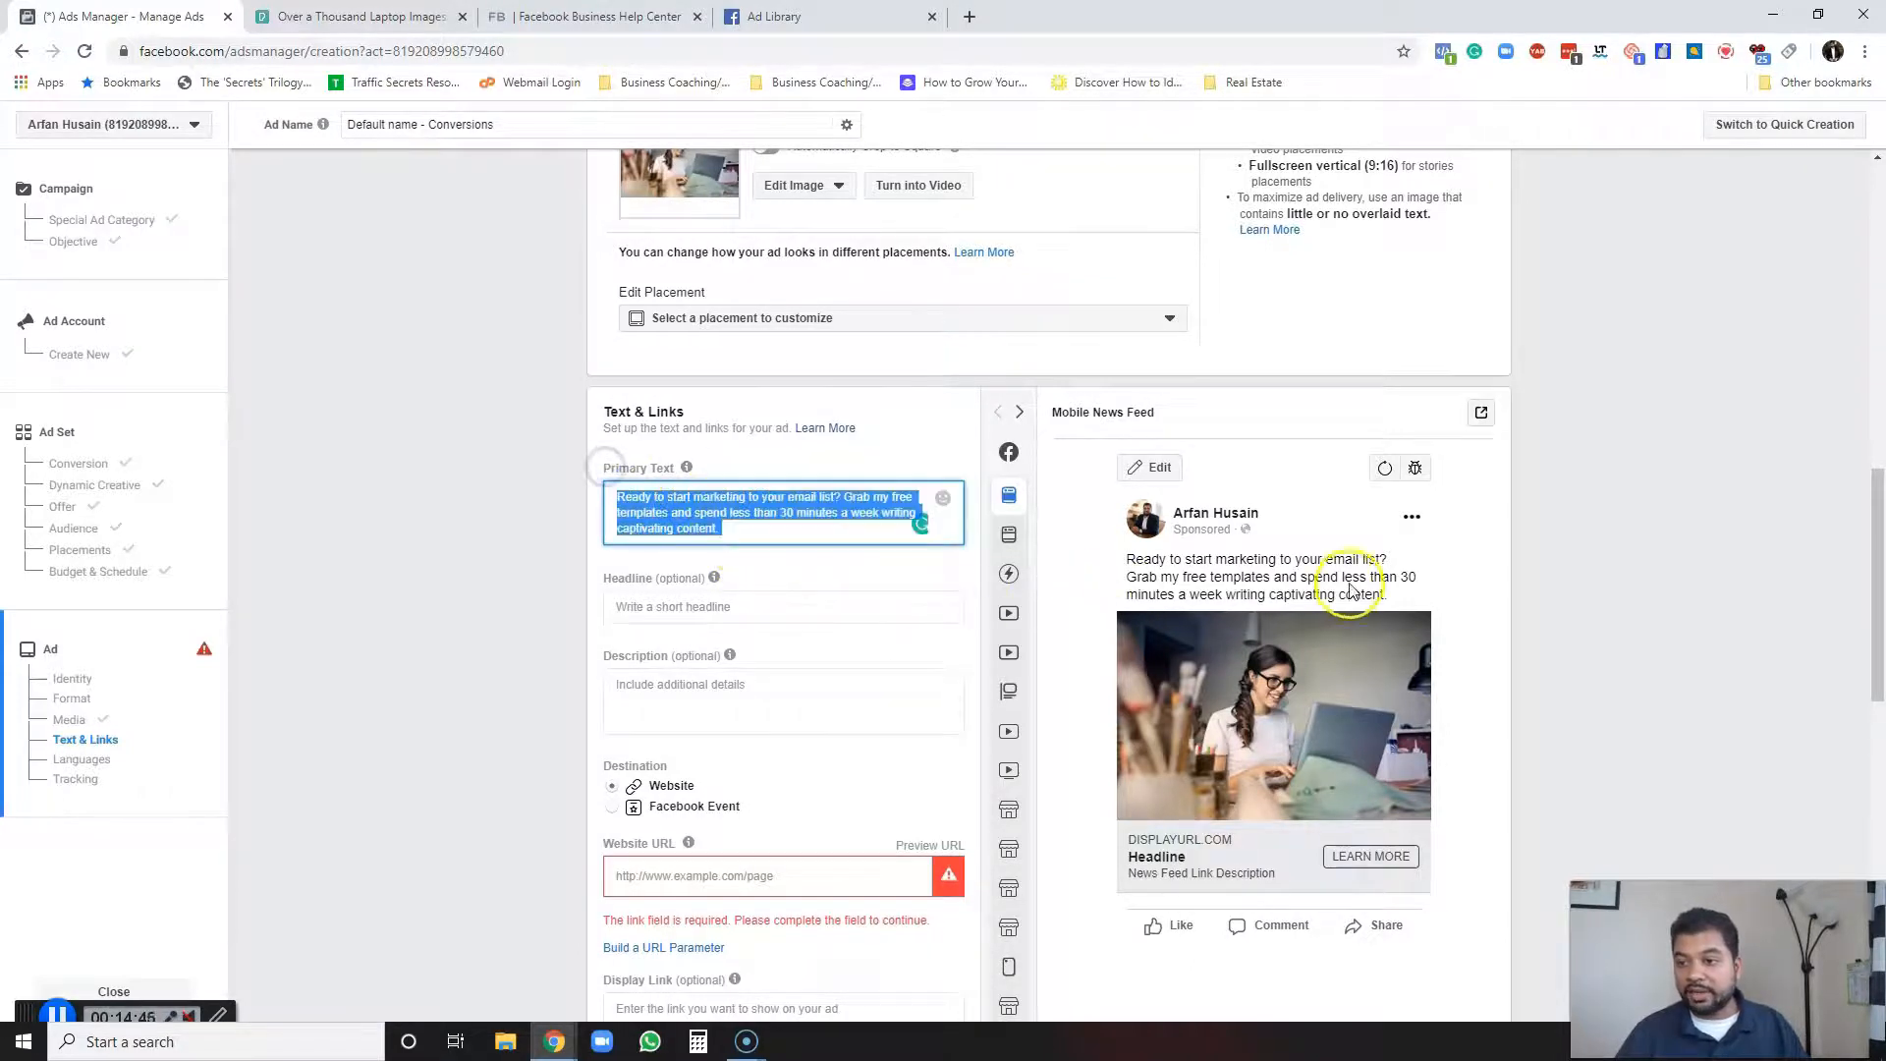
left_click(792, 532)
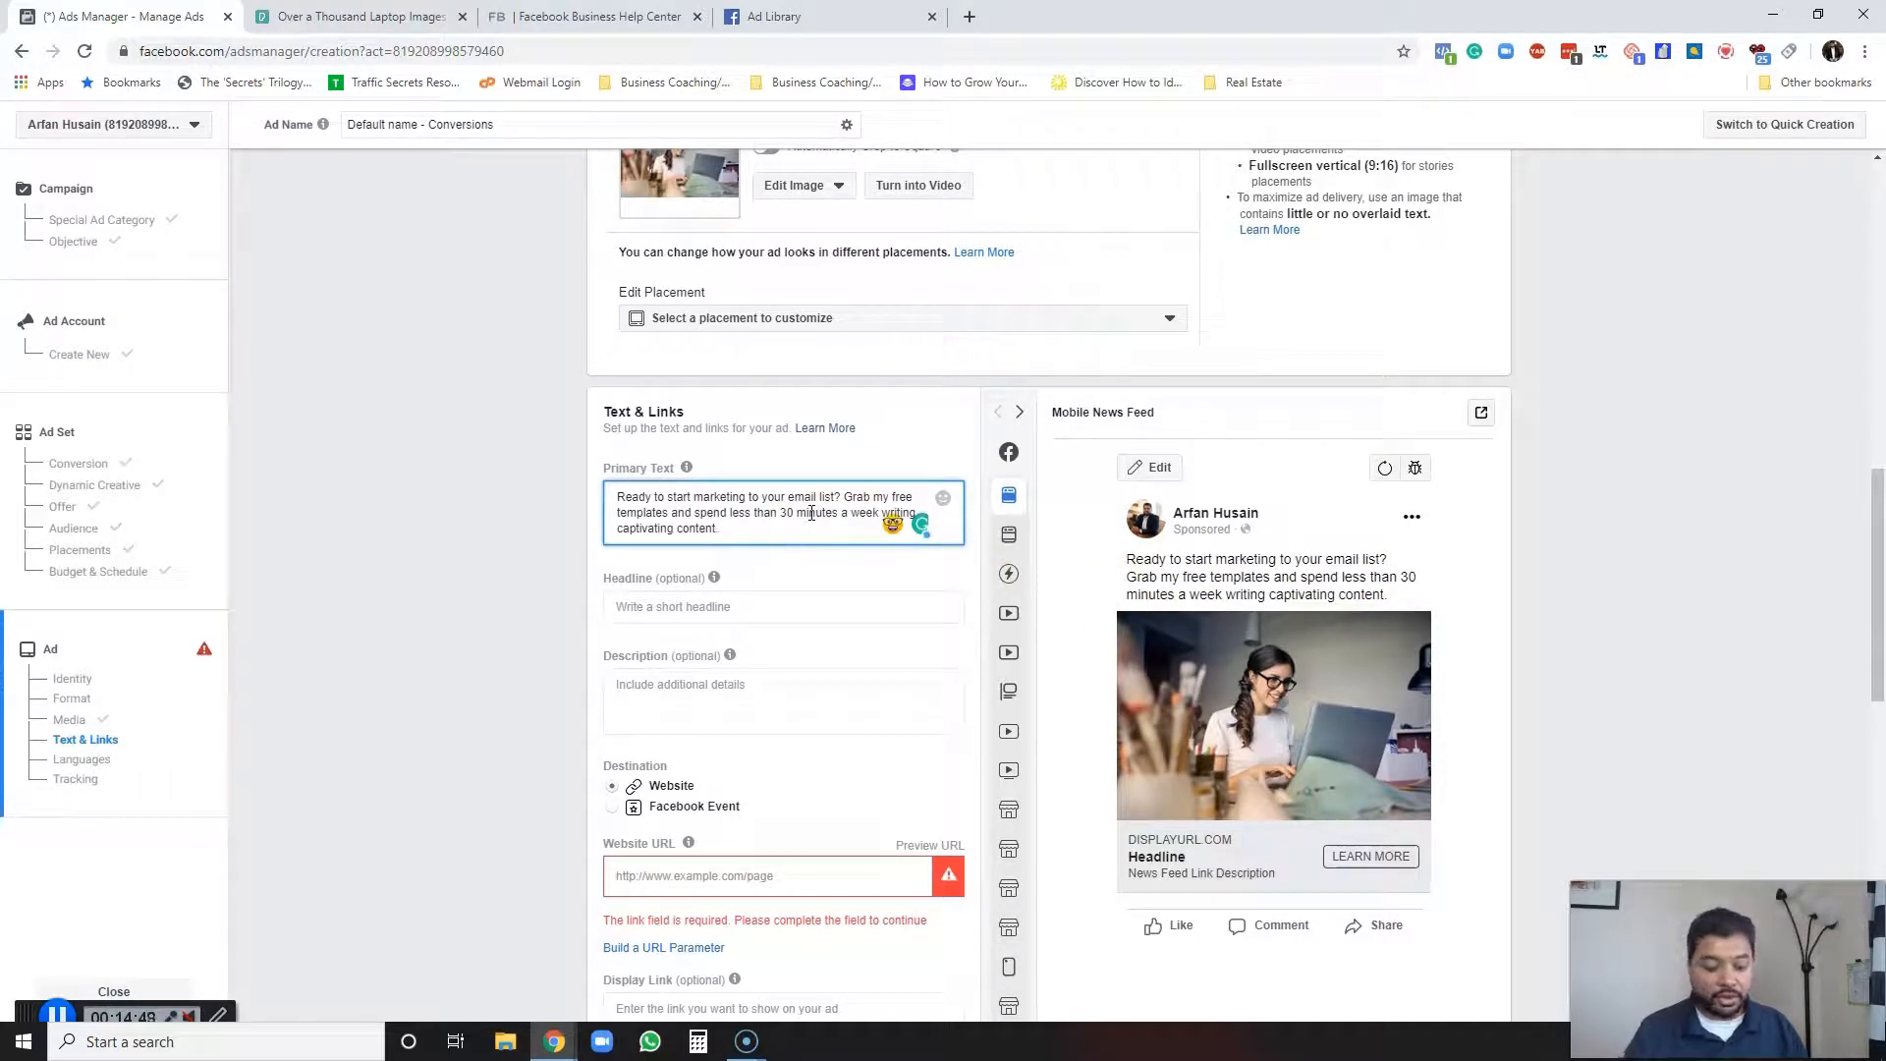
type("this free g")
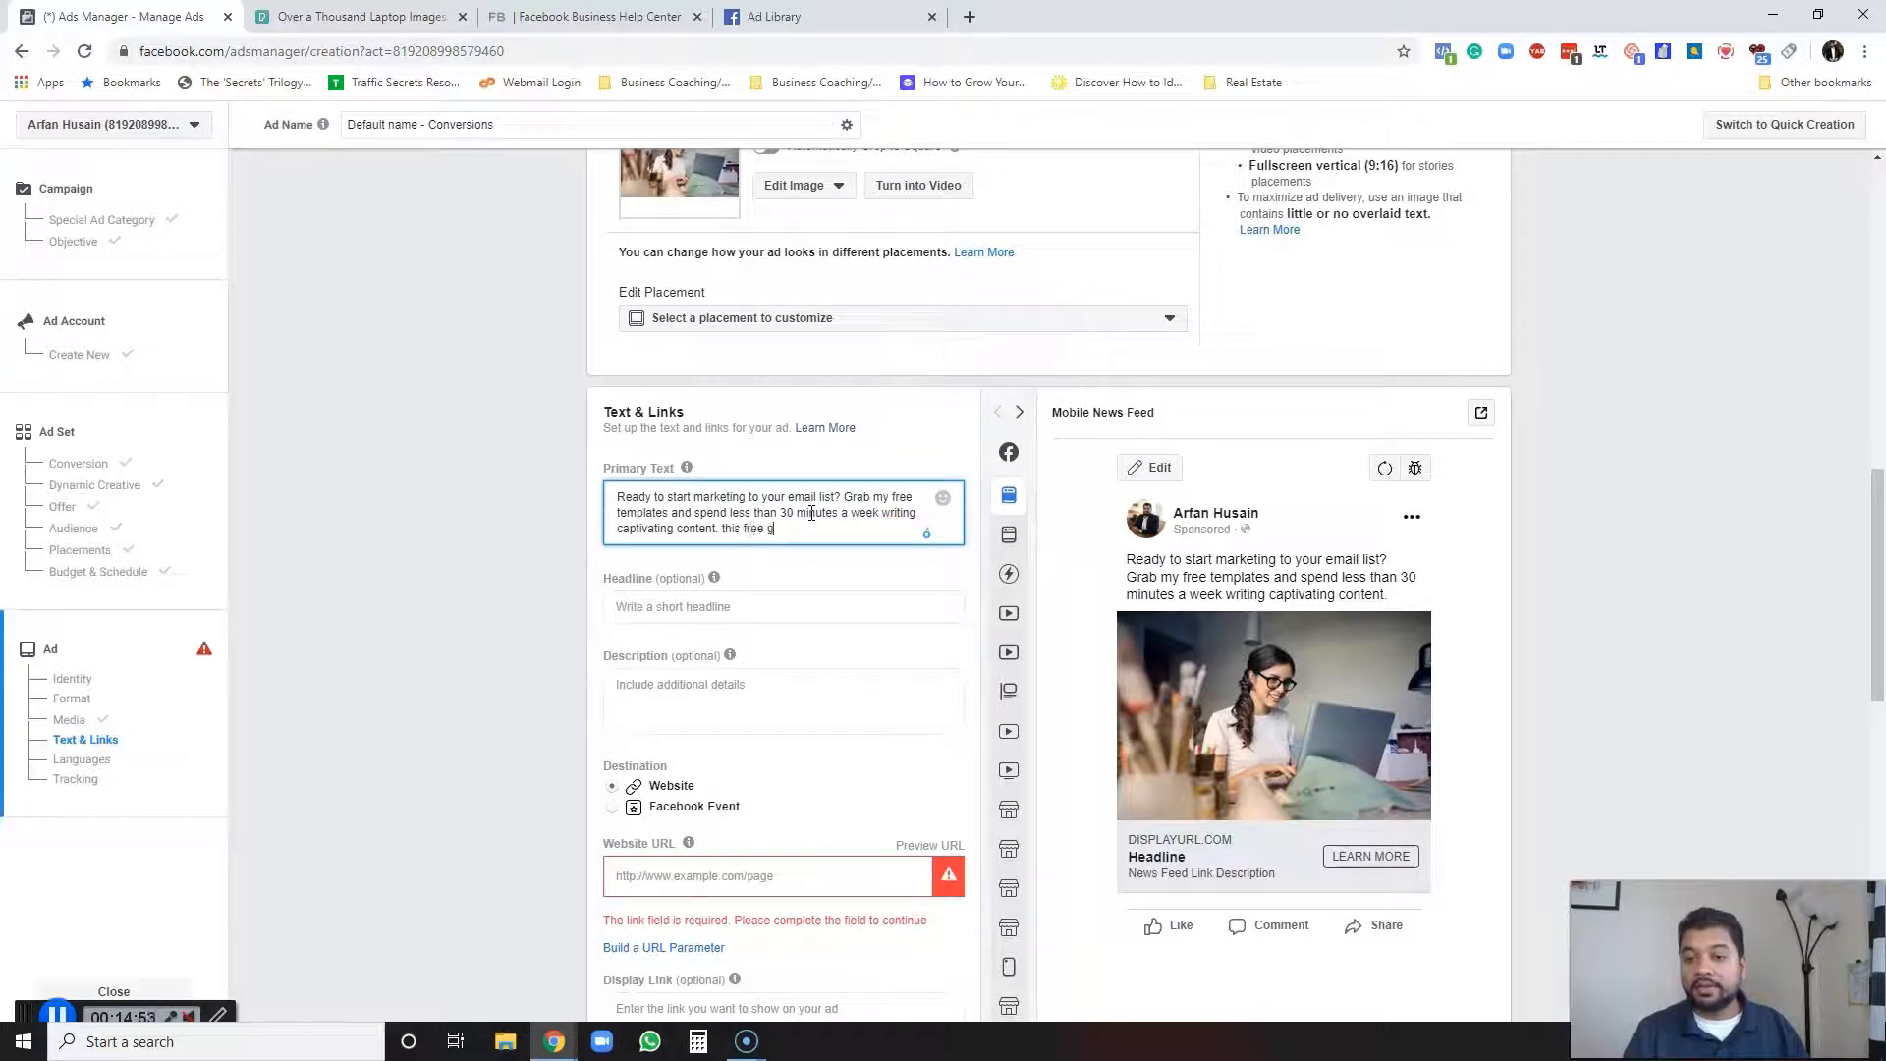
type("uide is free")
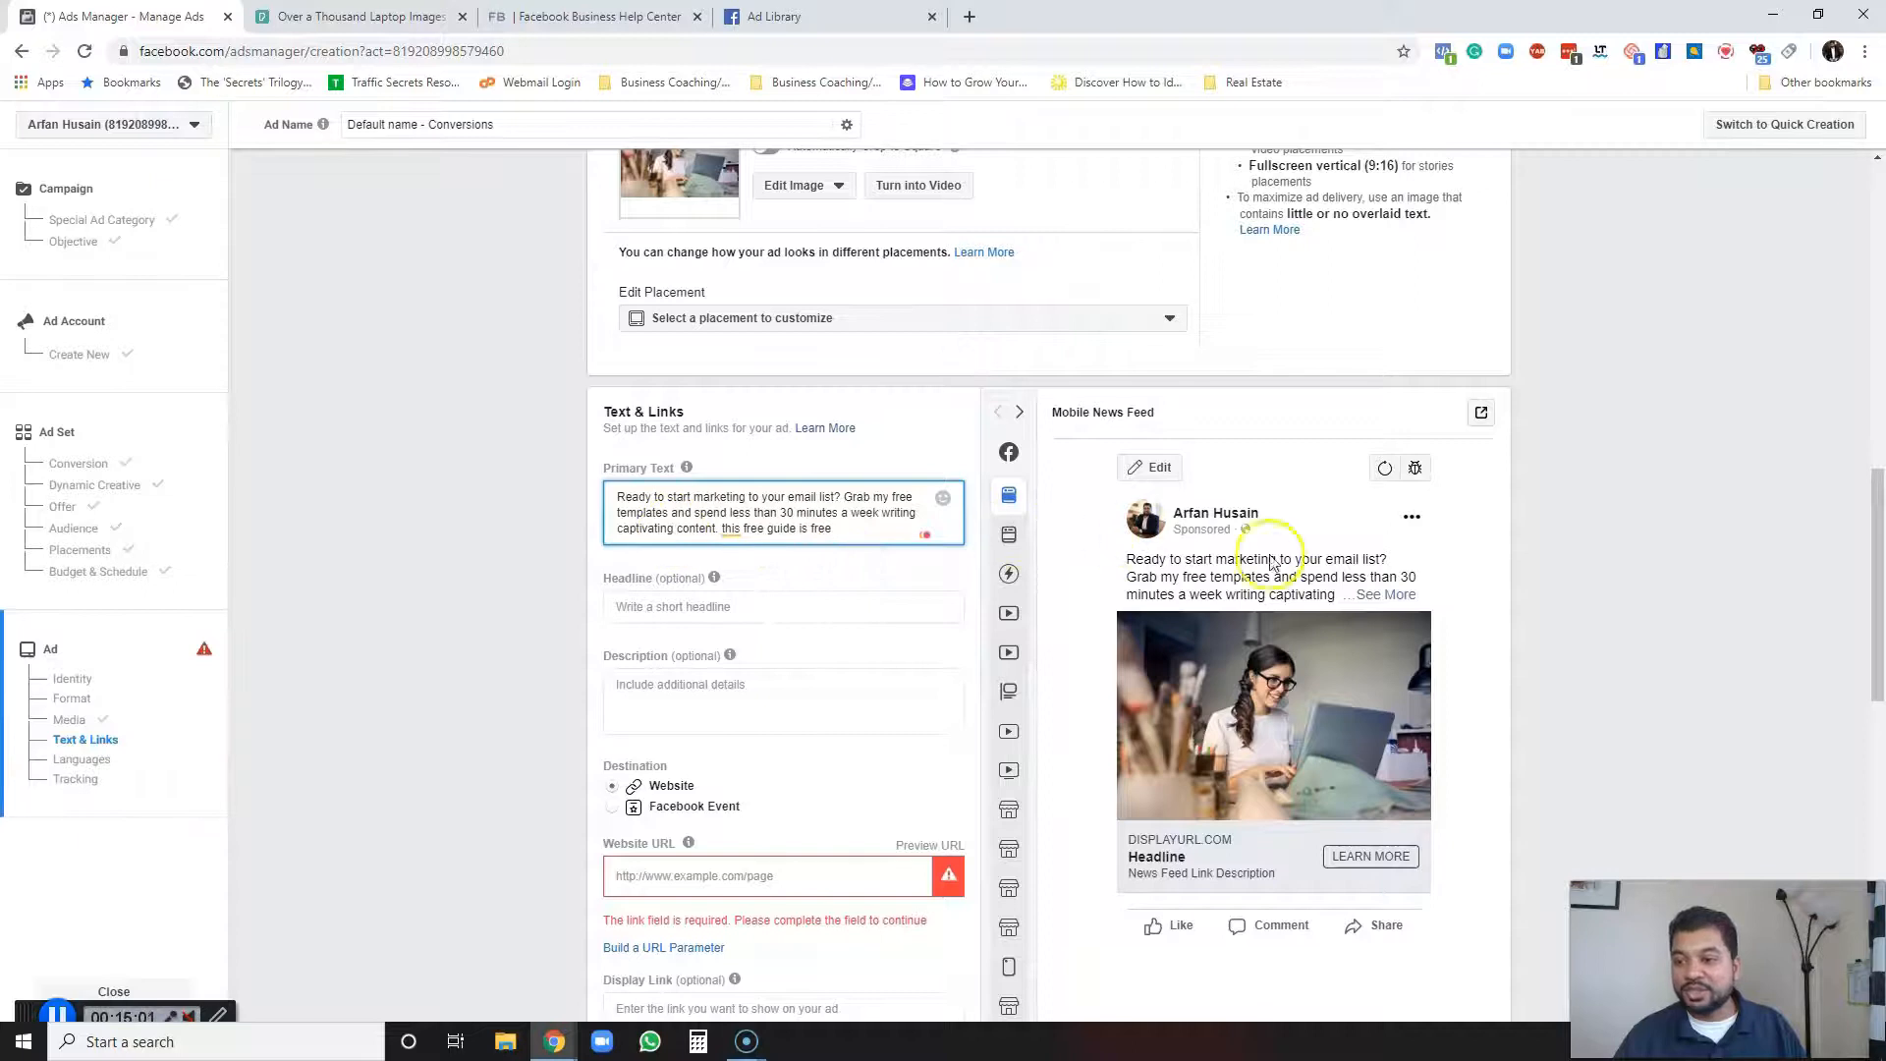
left_click(716, 528)
type(".")
left_click_drag(835, 531, 725, 531)
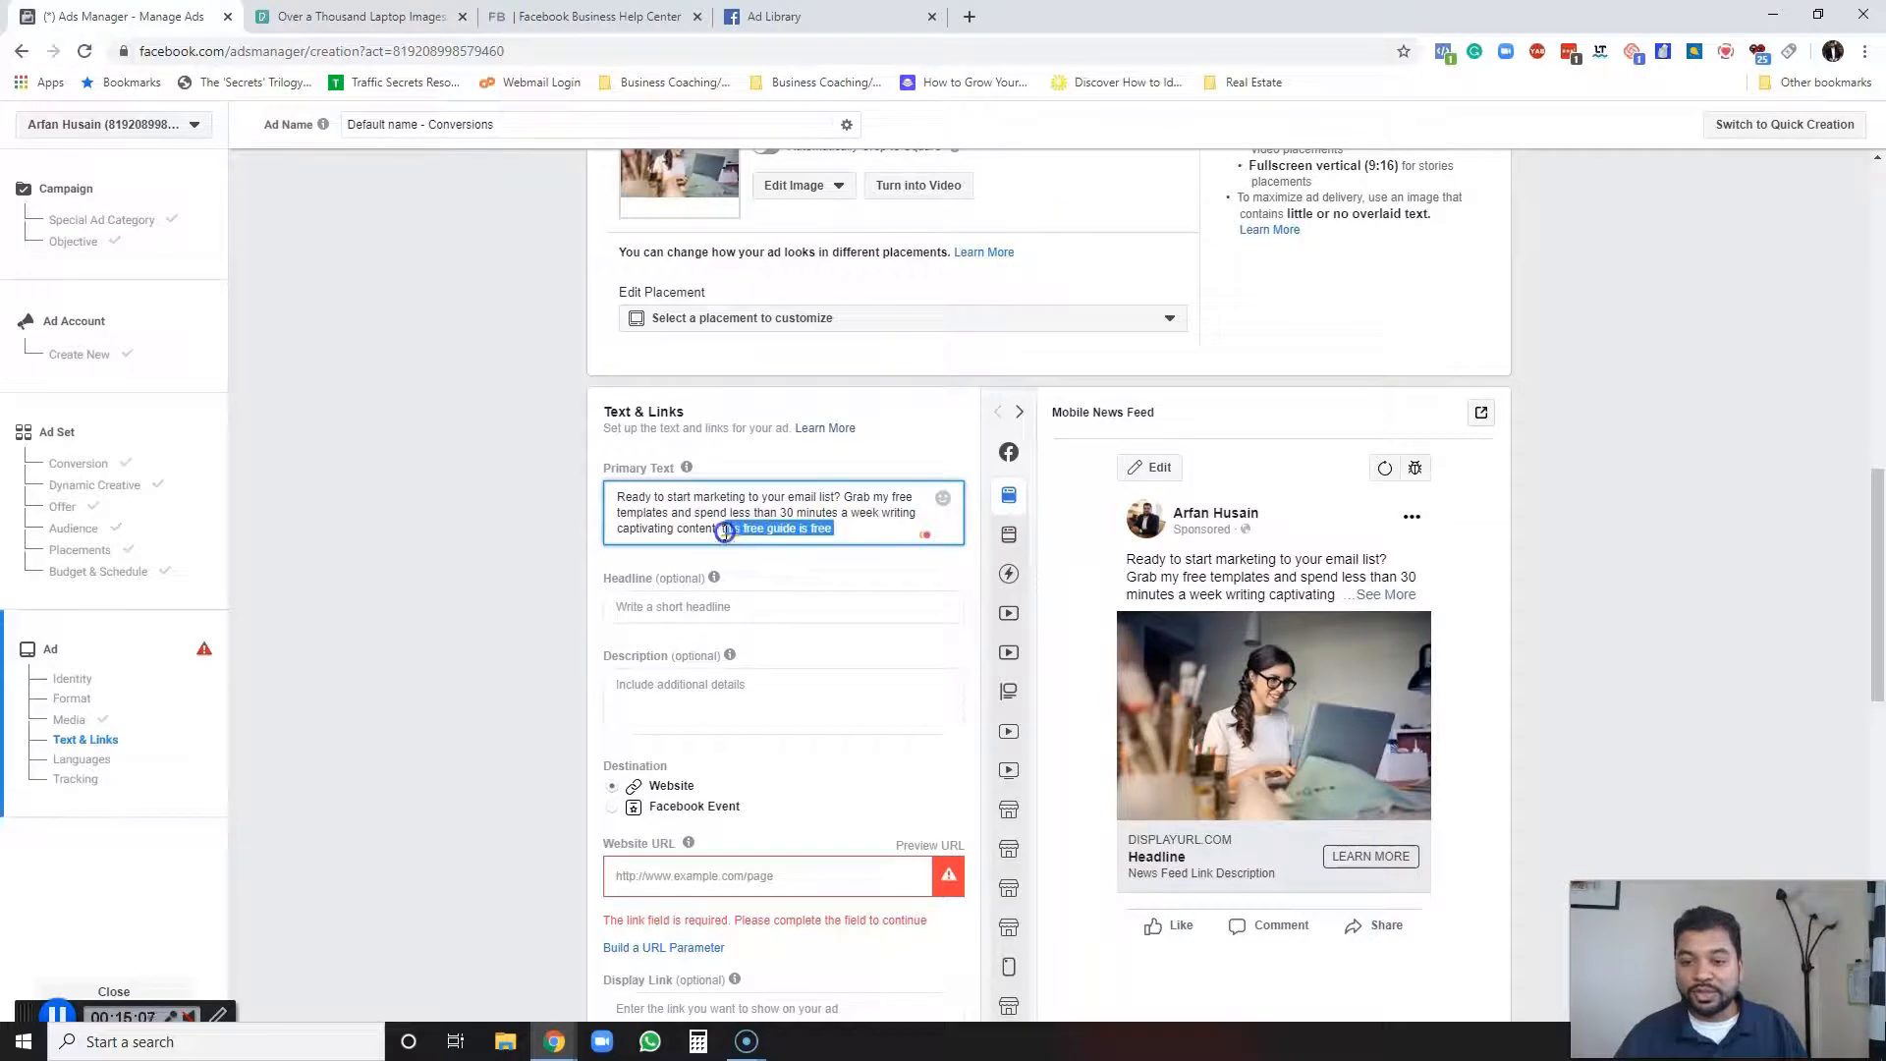
key("BackSpace")
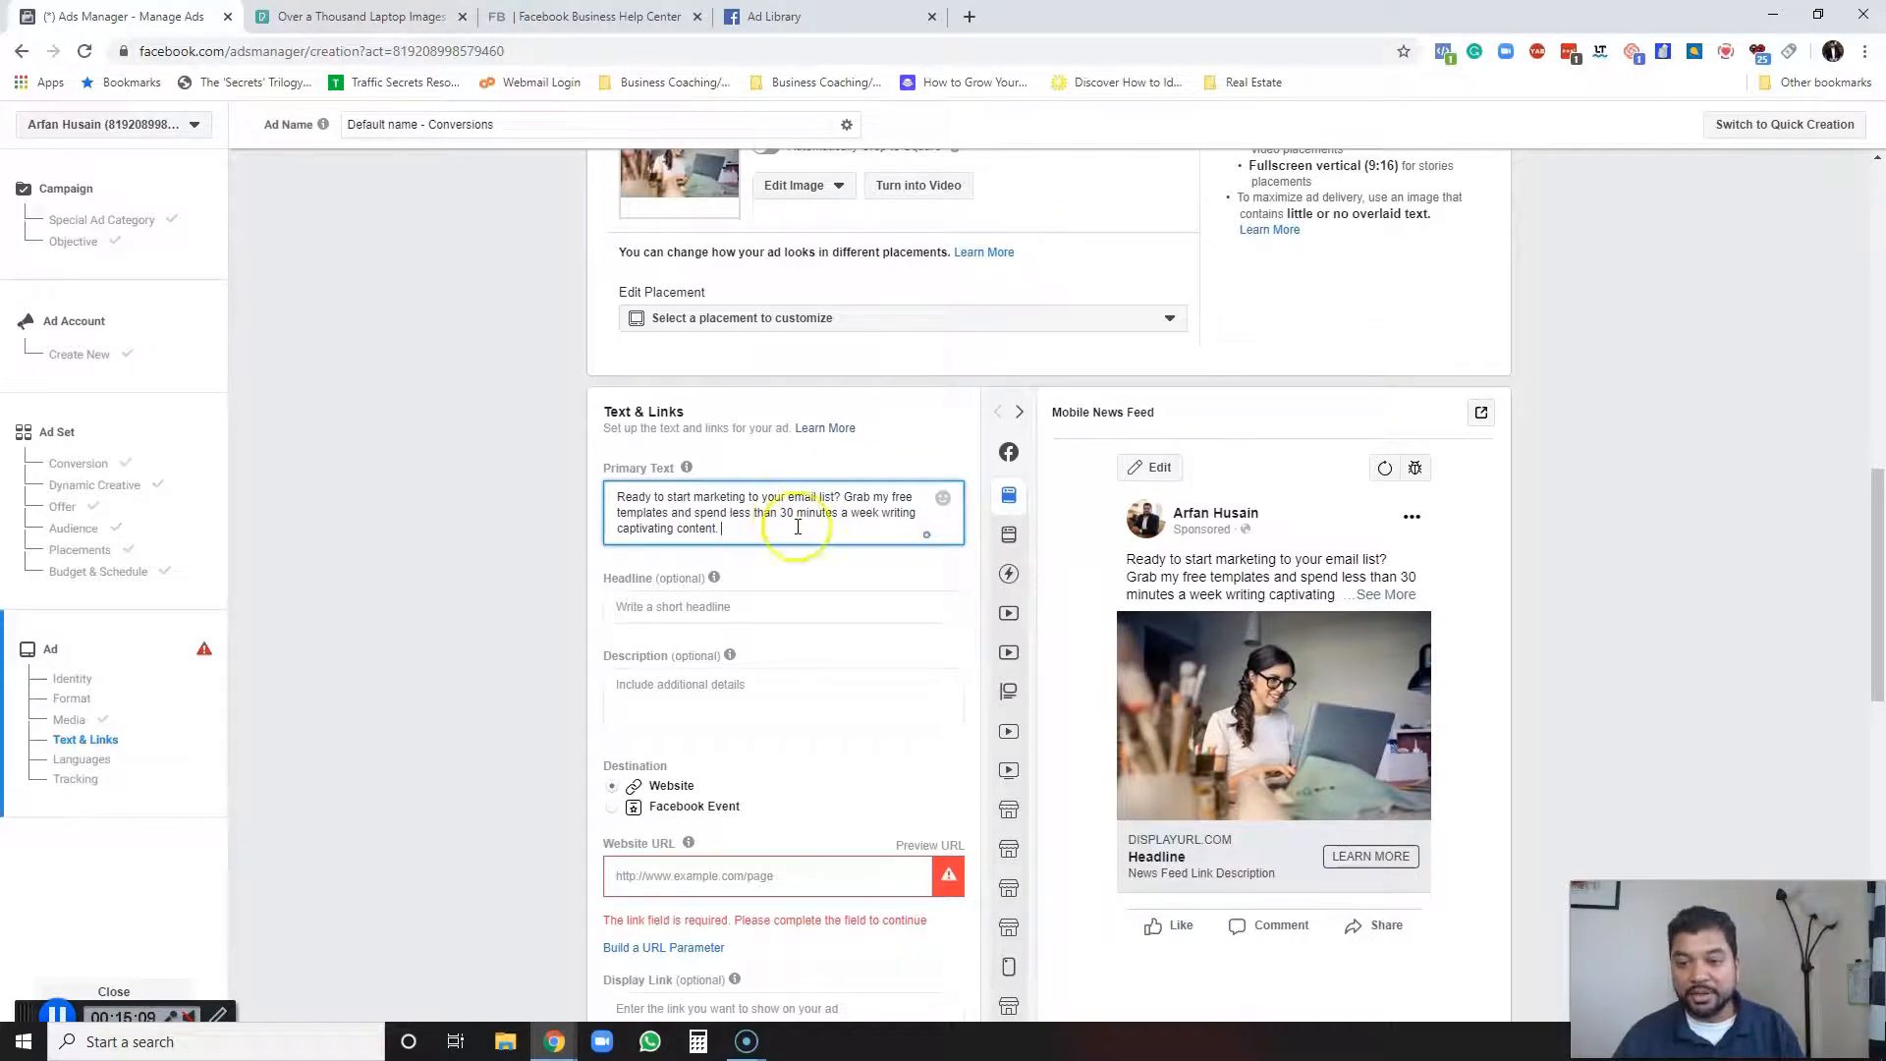
key("Return")
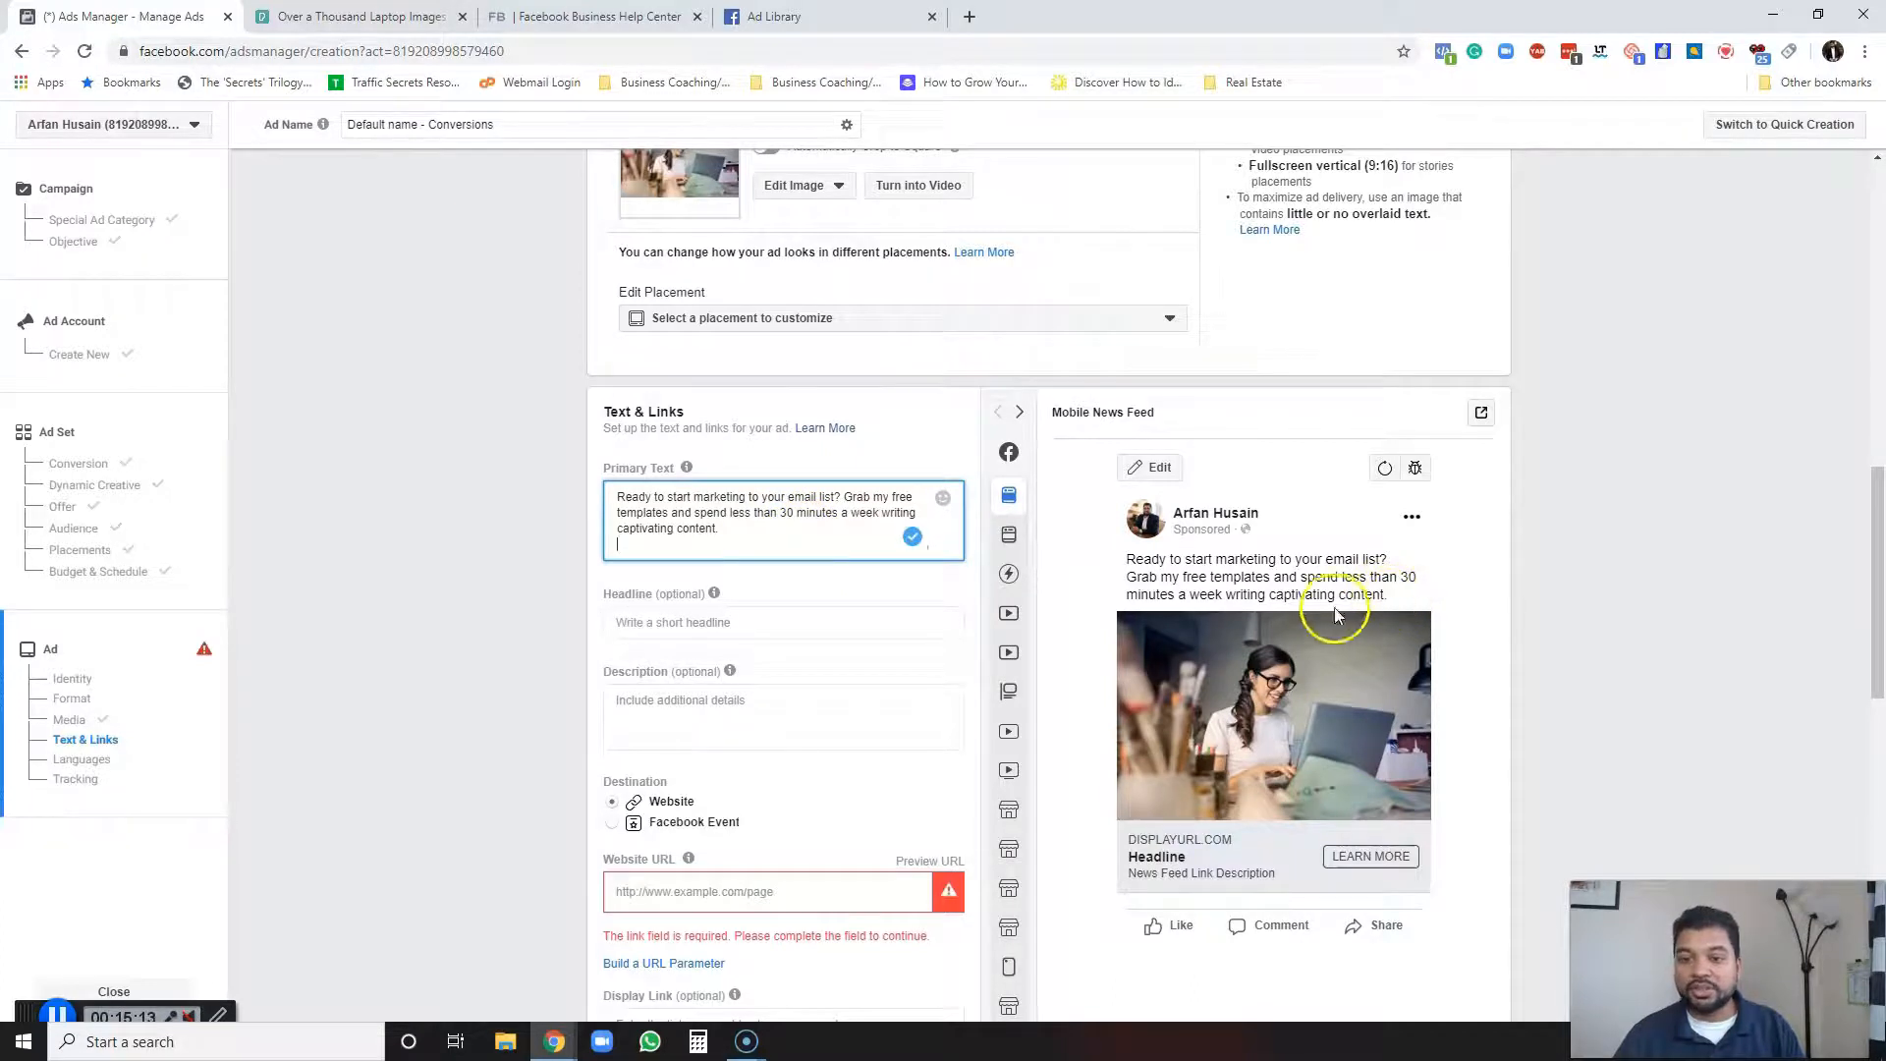
key("BackSpace")
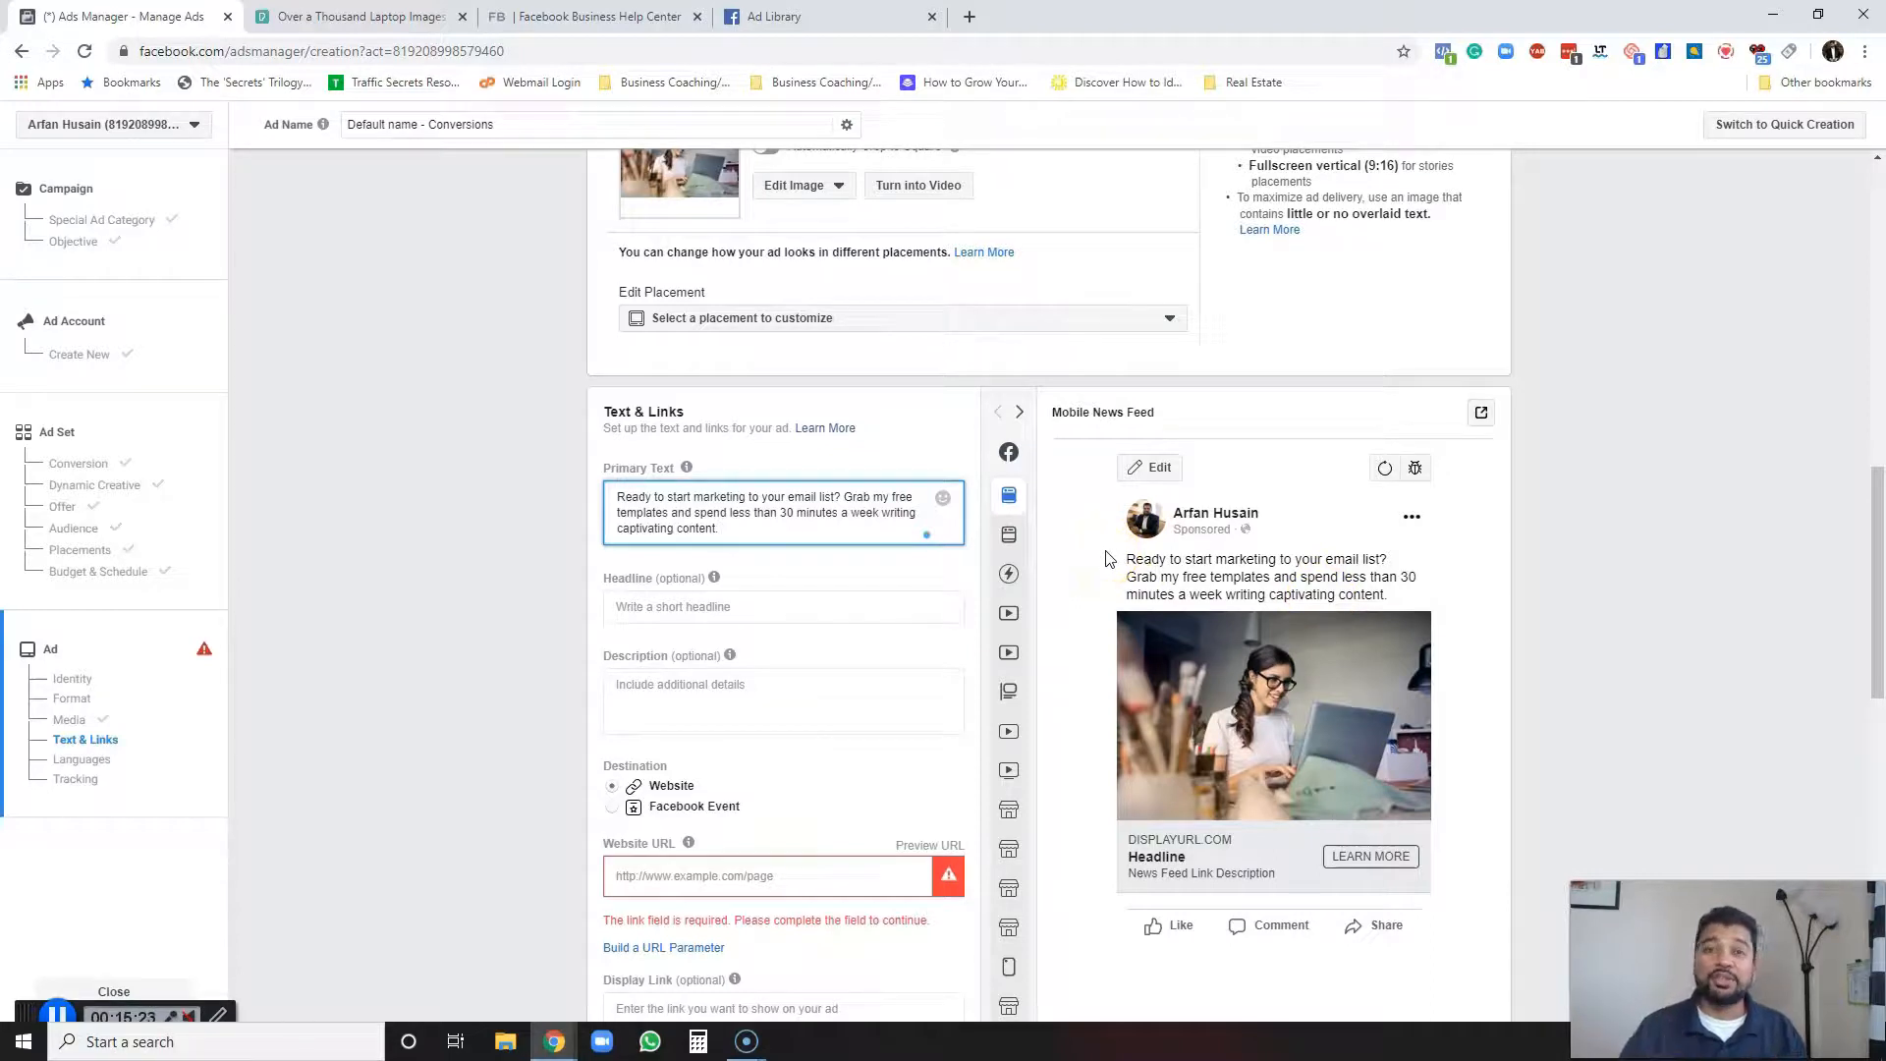
Set the headline to "[FREE TEMPLATE] Download your free template".
scroll(639, 535, "down", 1)
left_click(699, 513)
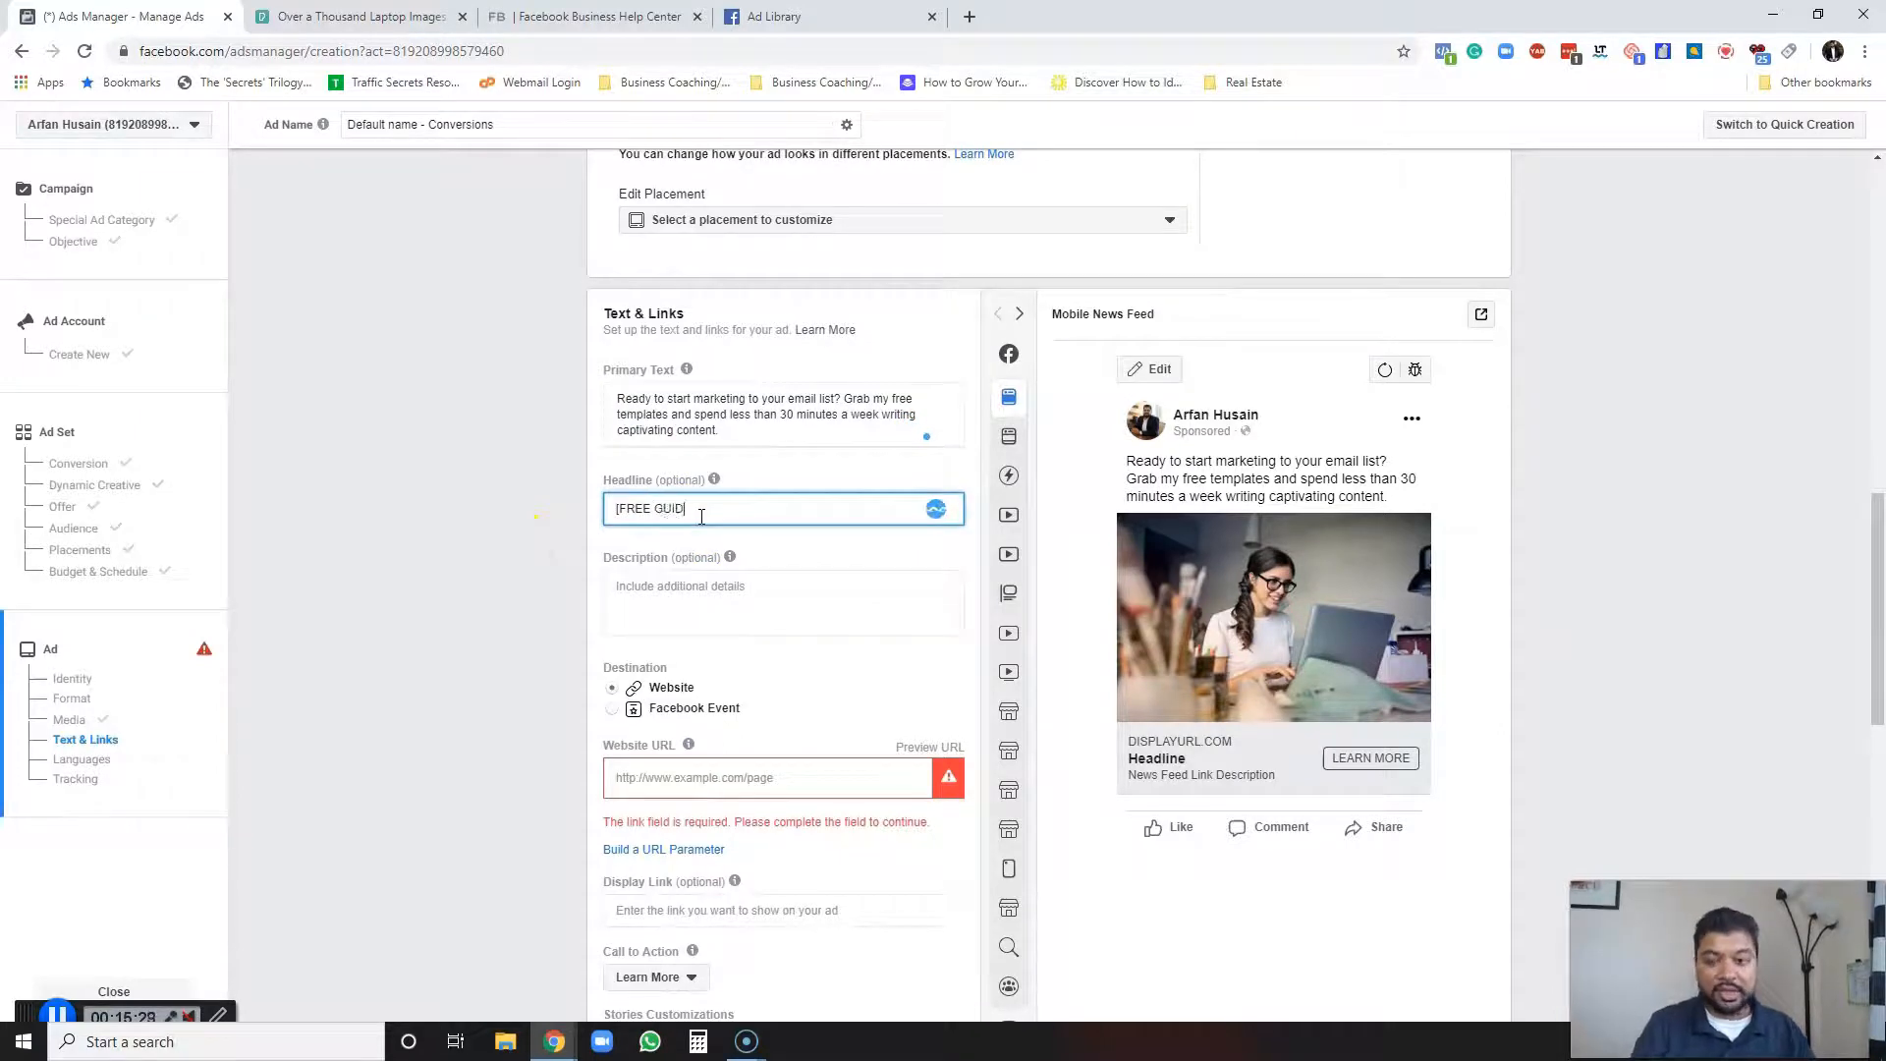
type("[FREE GUIDE]")
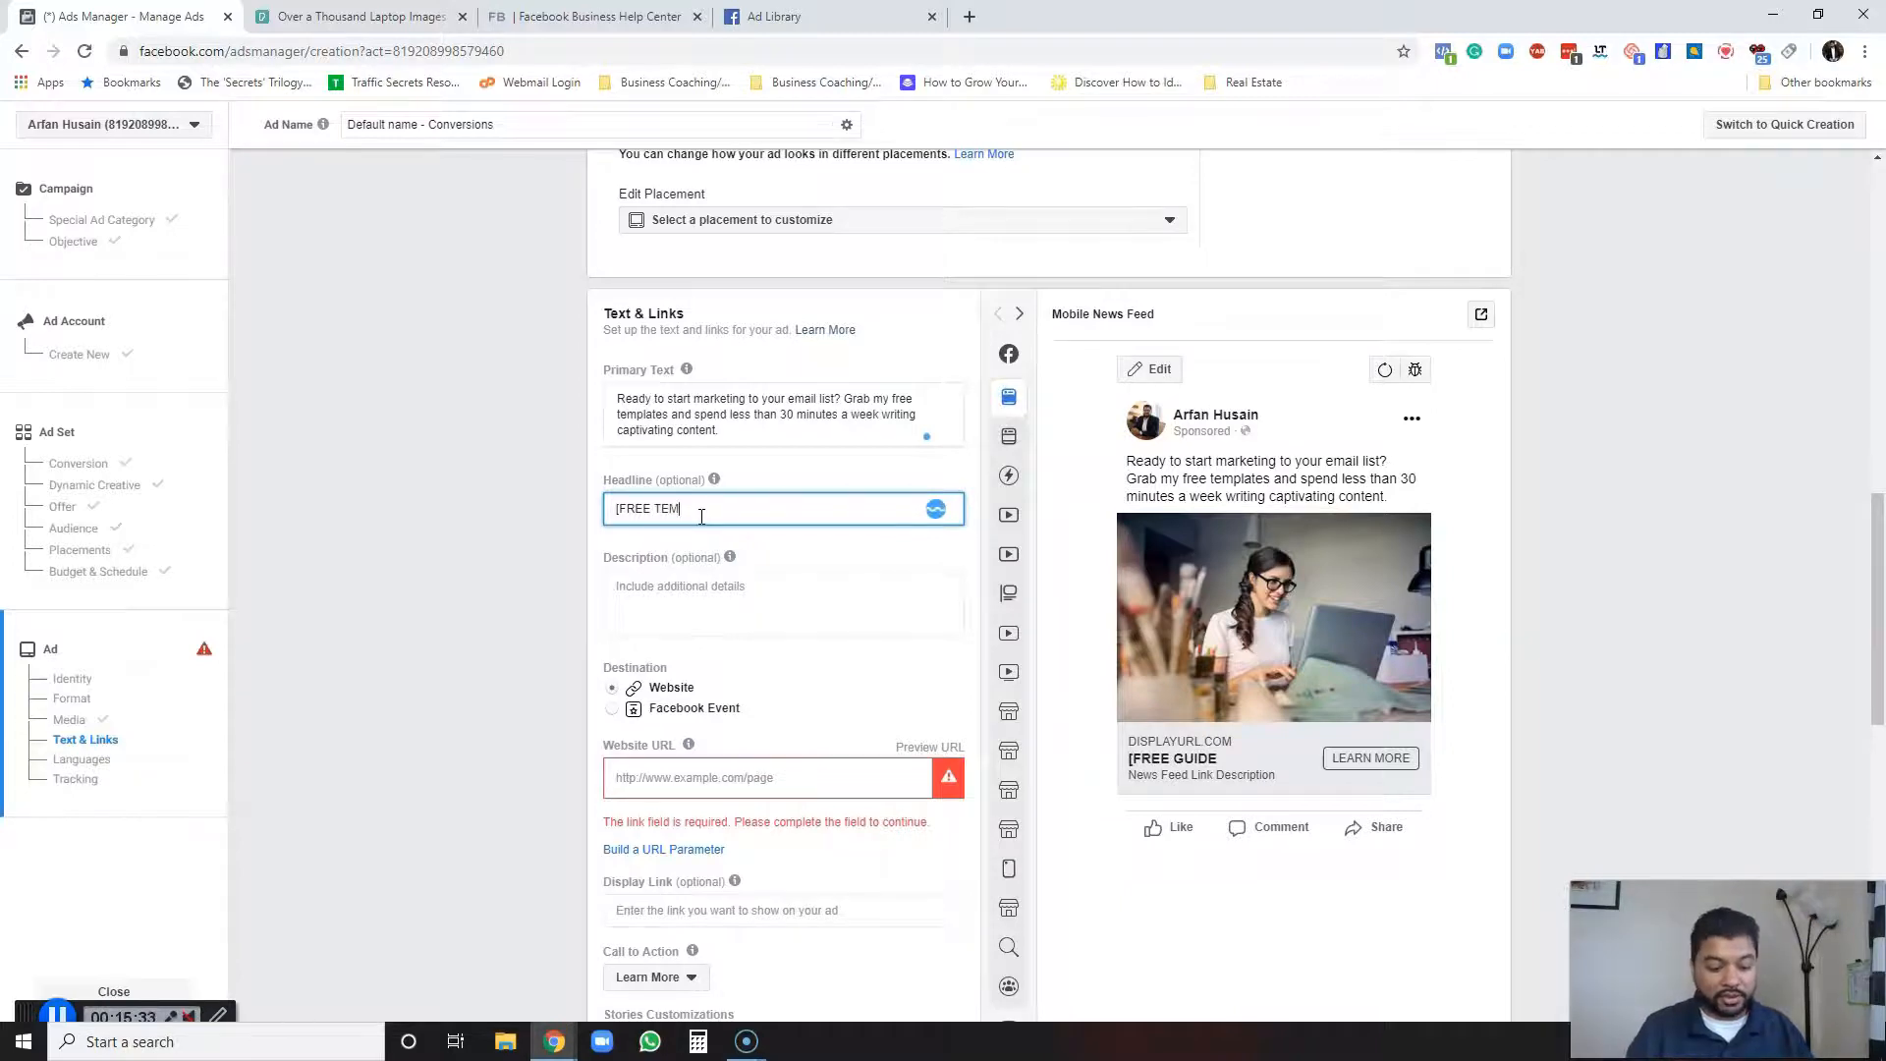
type("TEMO")
key("BackSpace")
type("PLA")
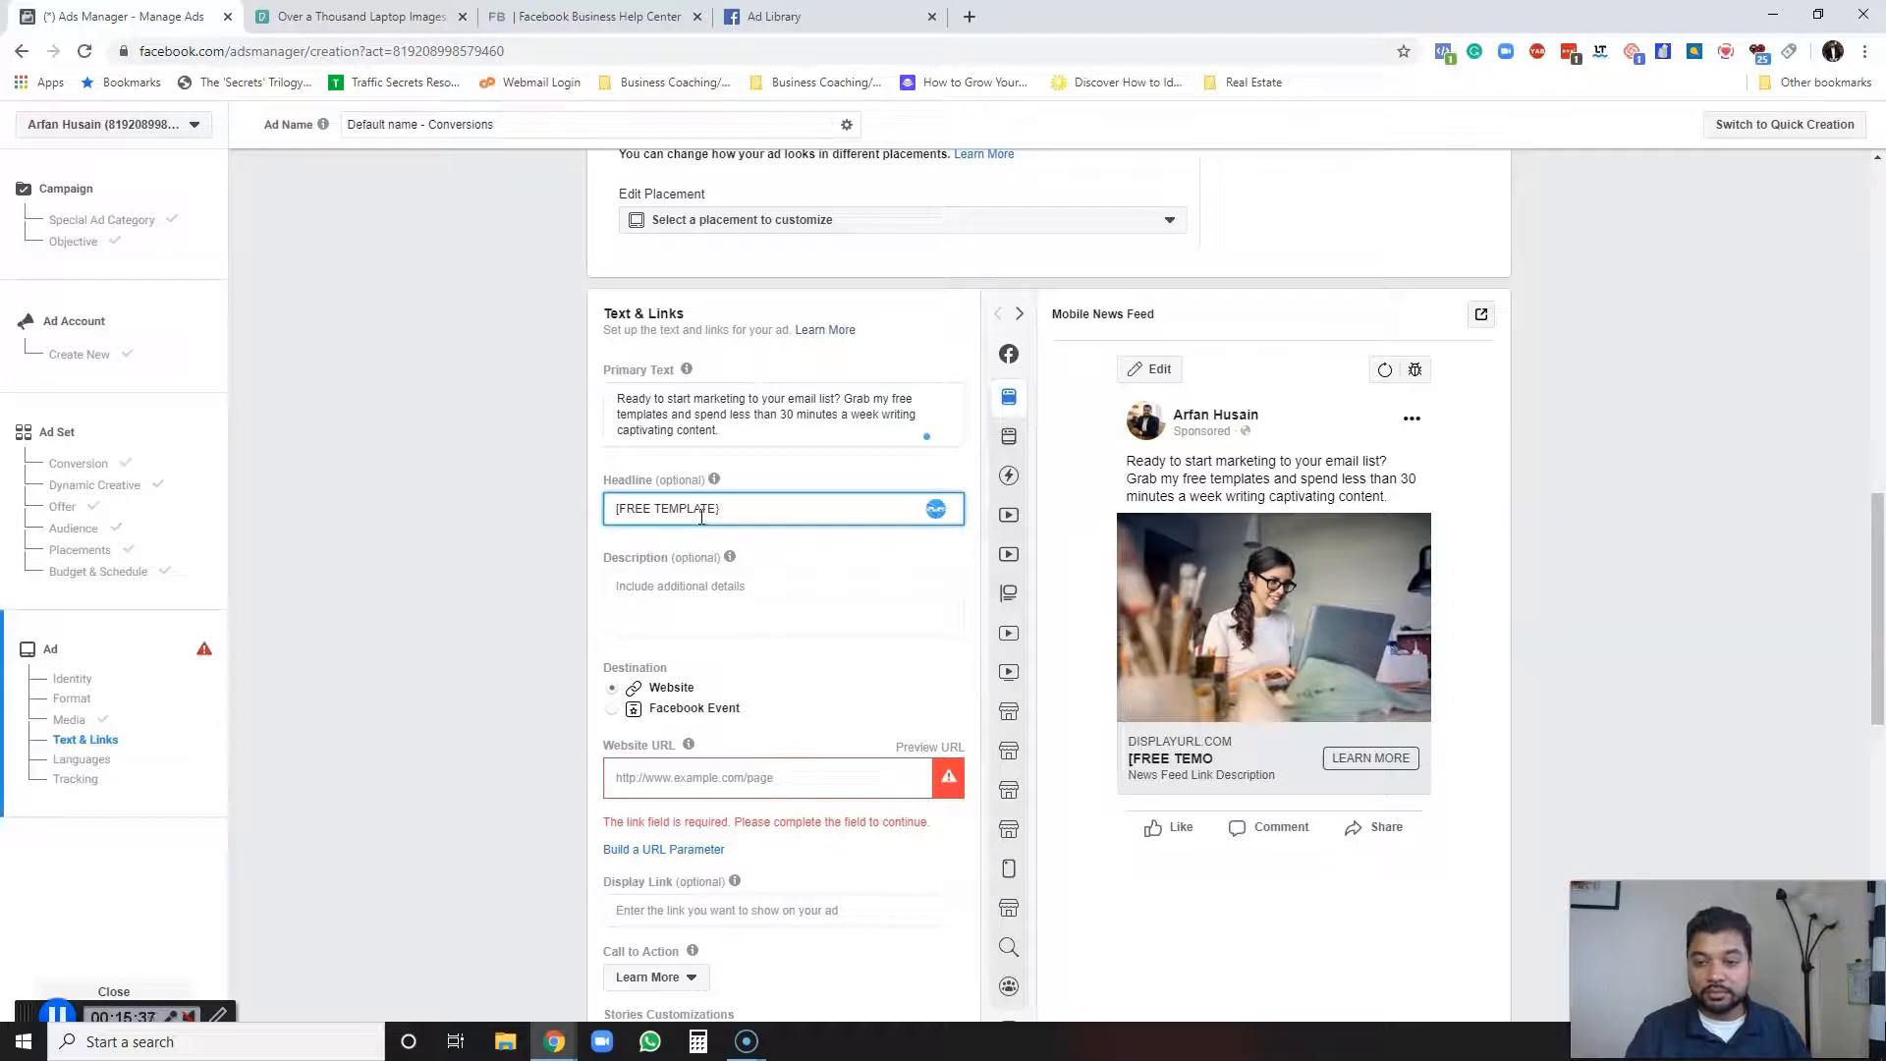
type("TE] Download your free template")
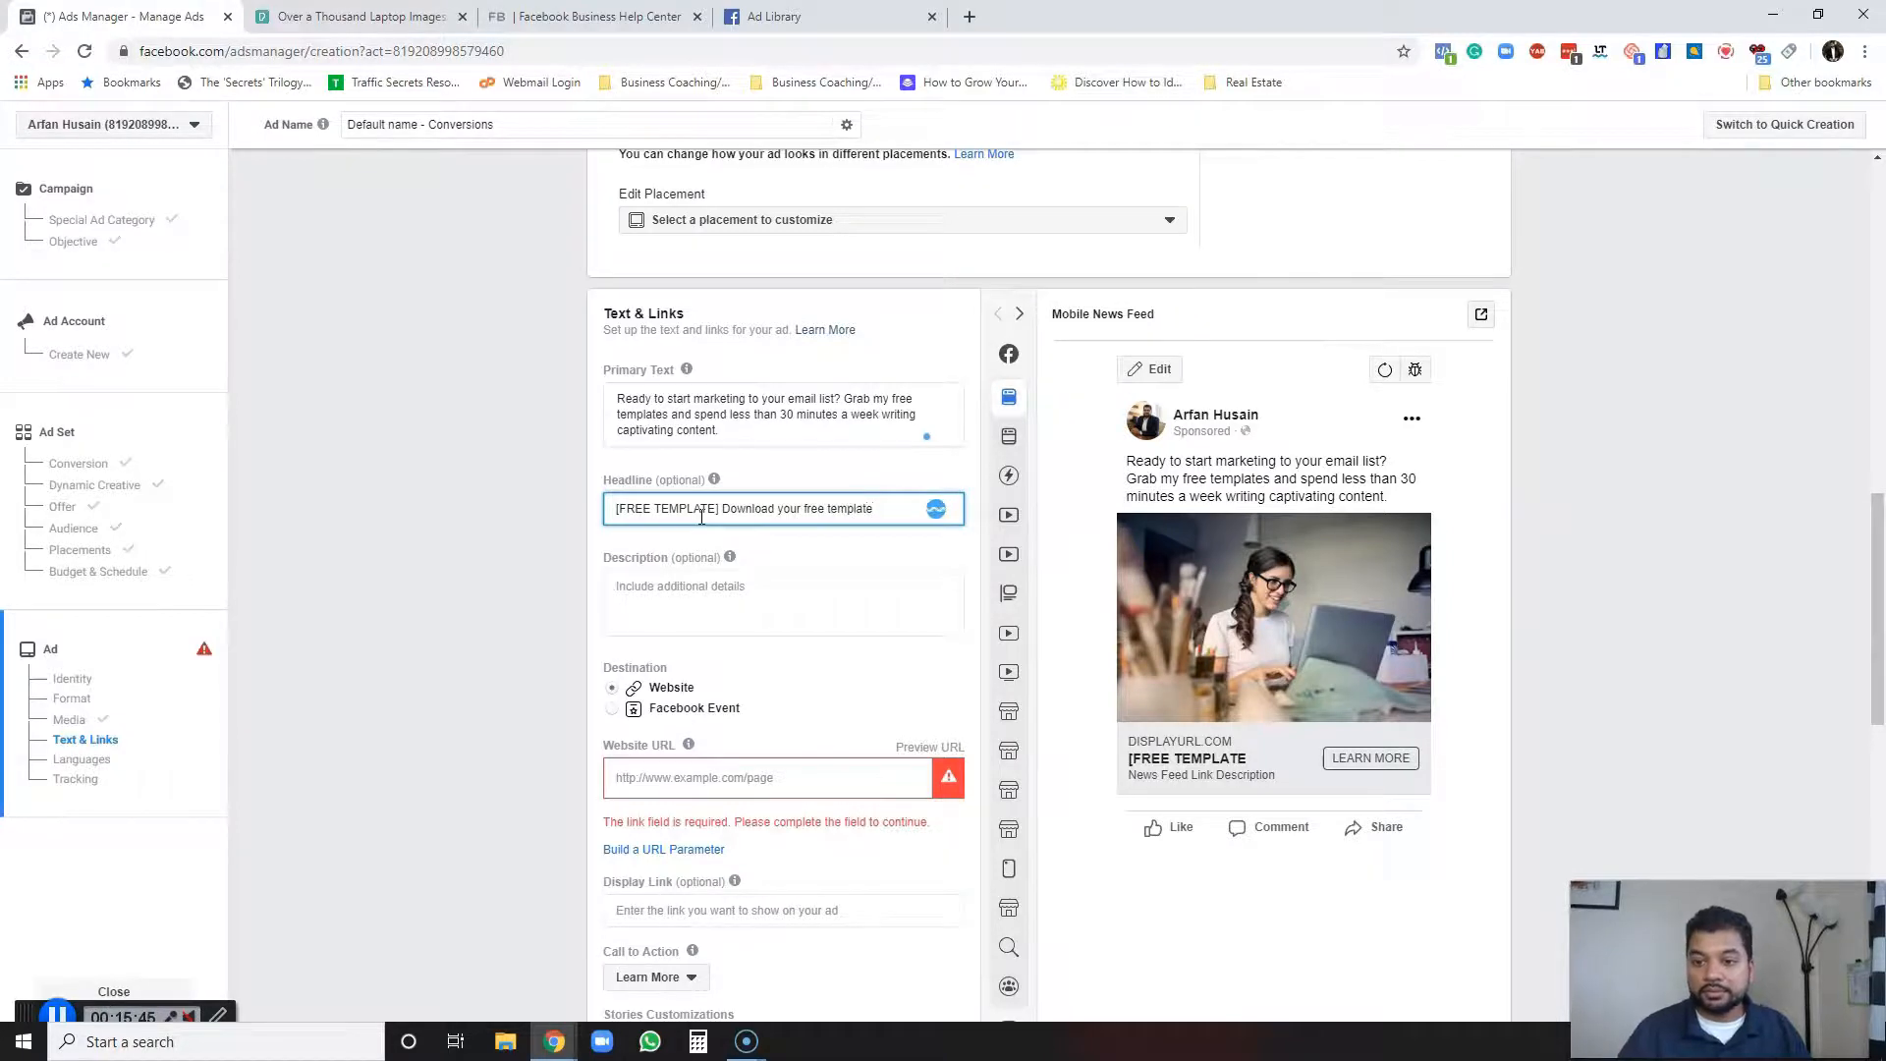
Enter the business website's domain as the ad's website URL.
scroll(549, 530, "down", 2)
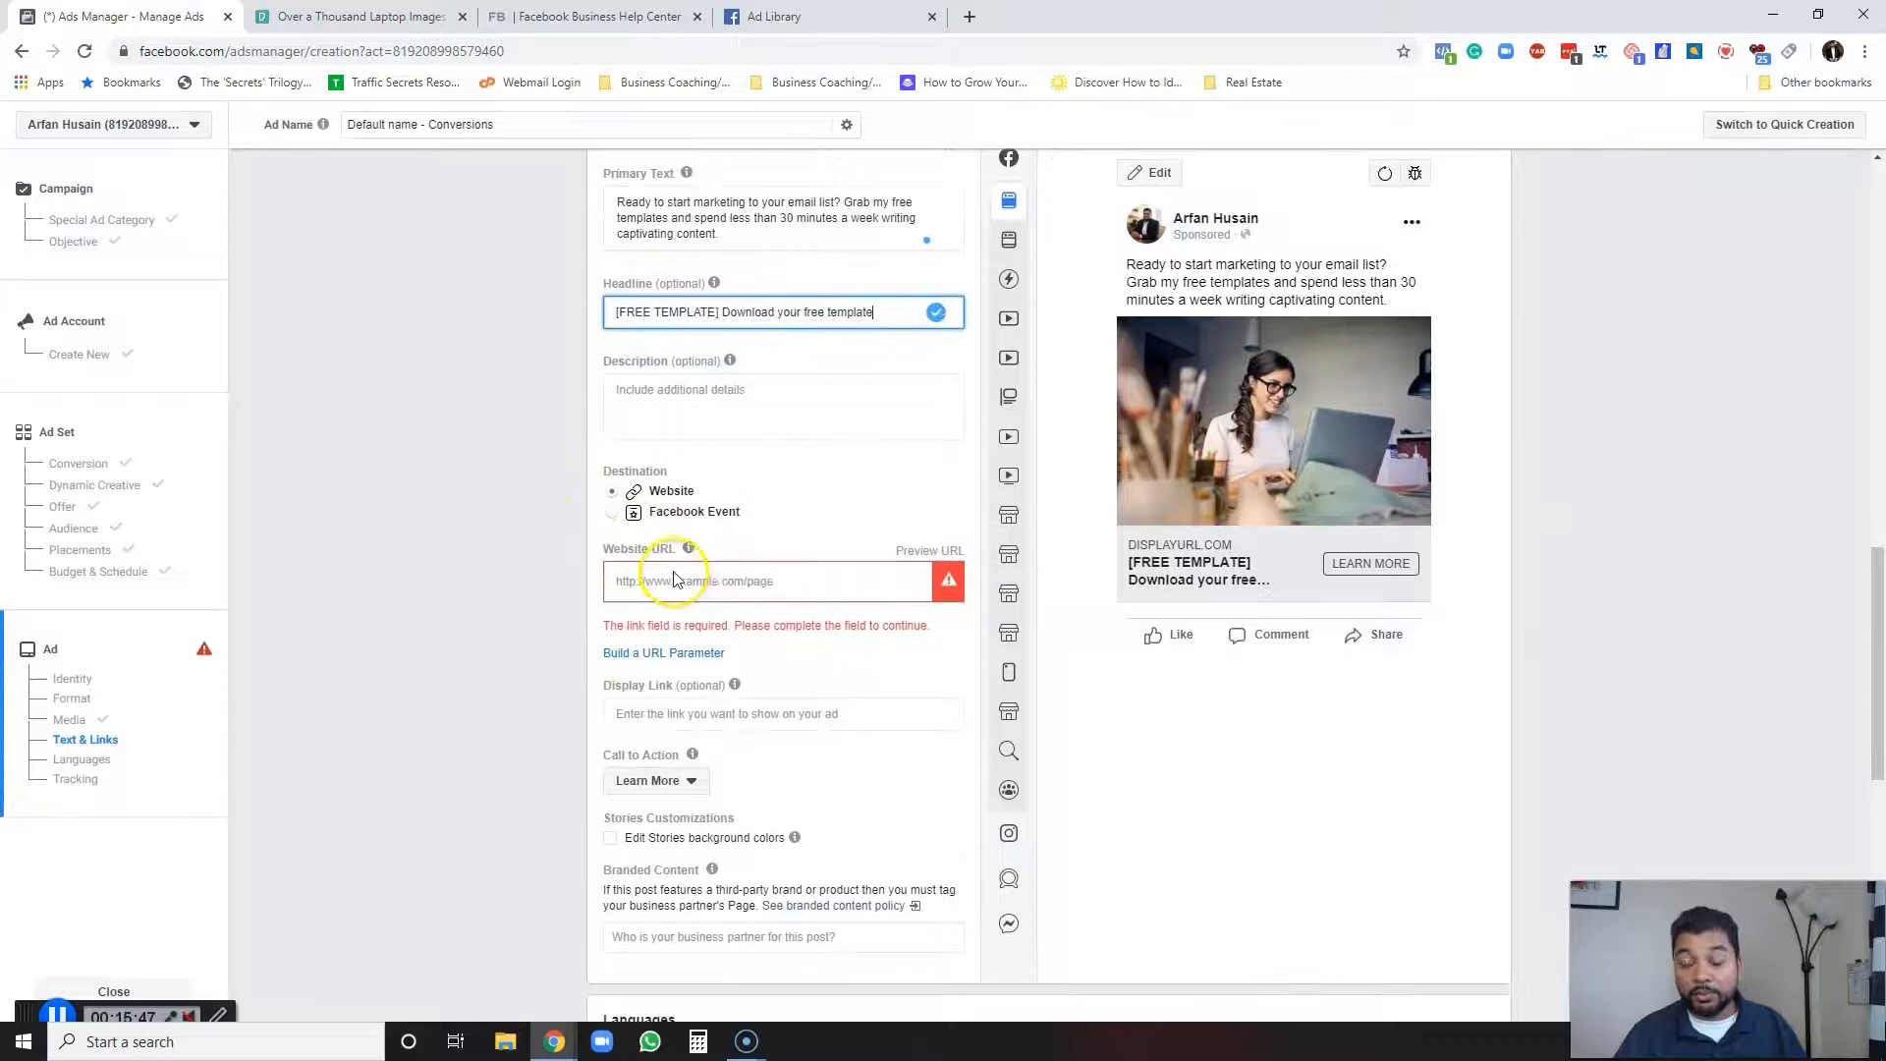
left_click(653, 580)
type("arfanhusain.com")
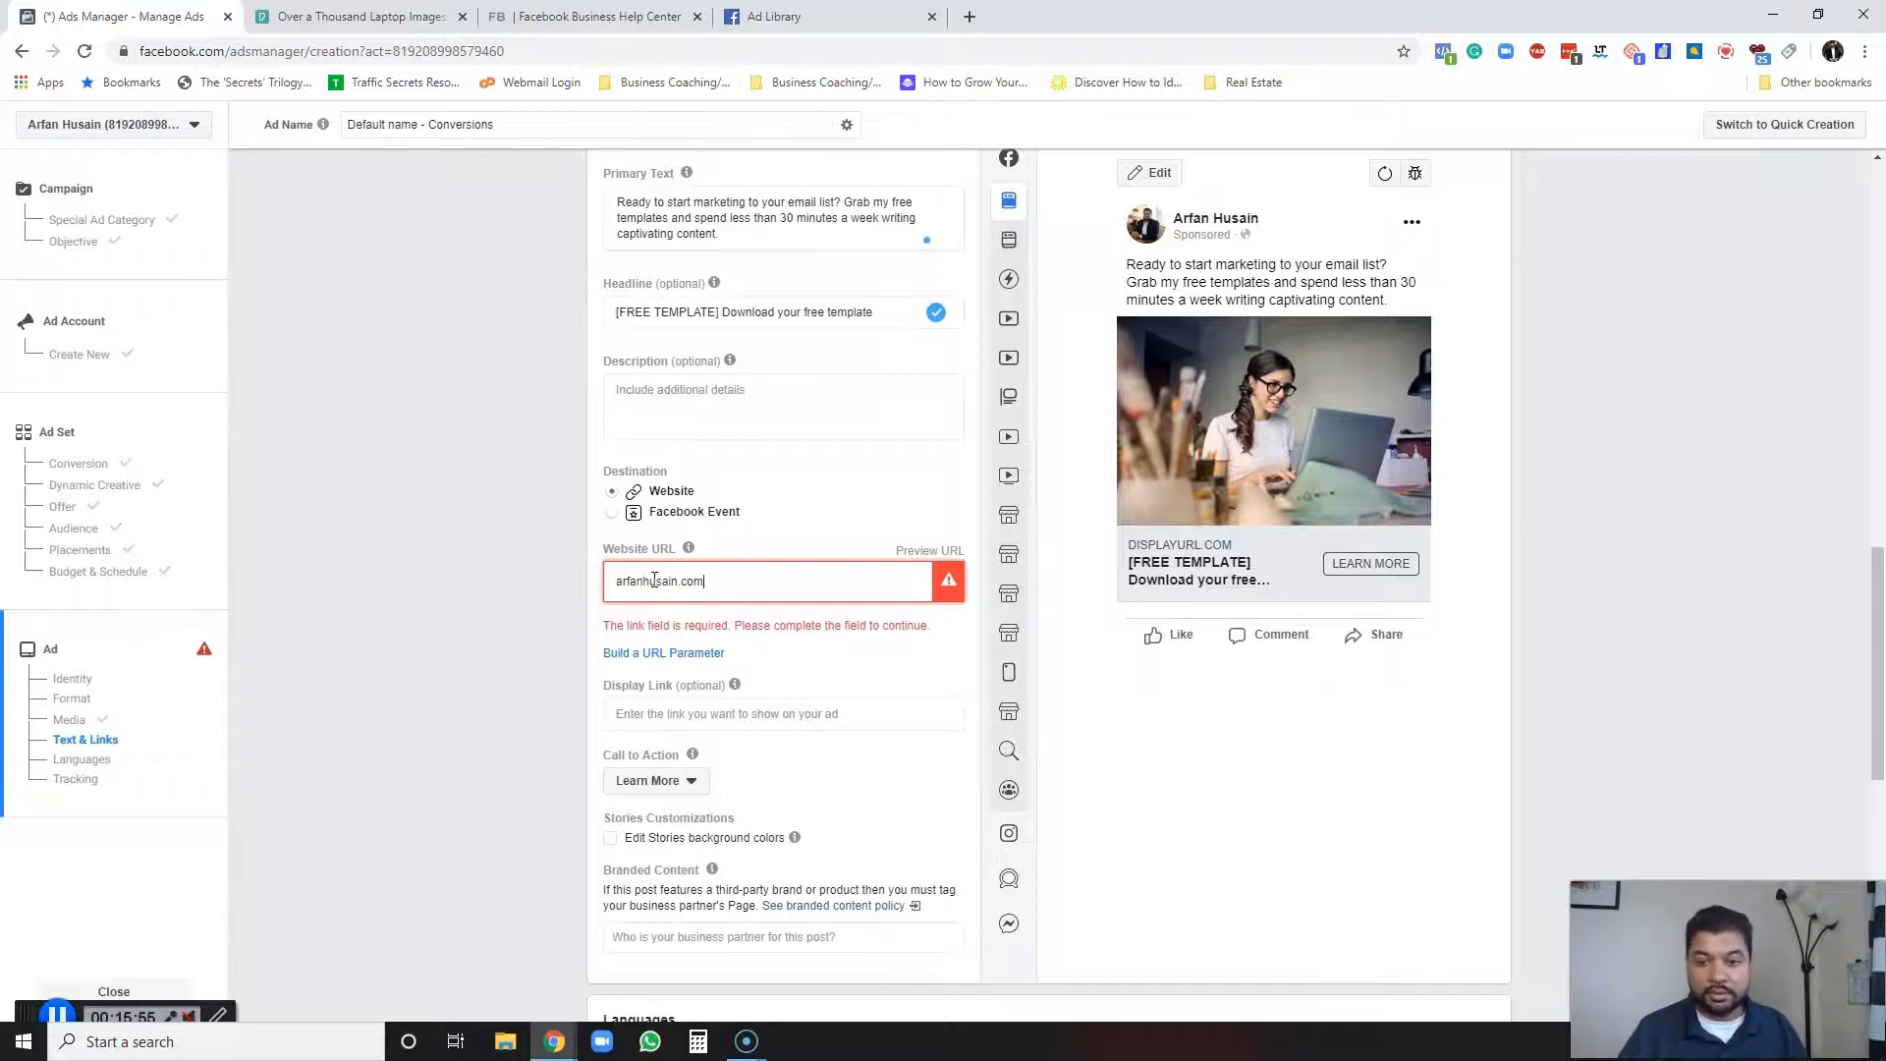
left_click(840, 493)
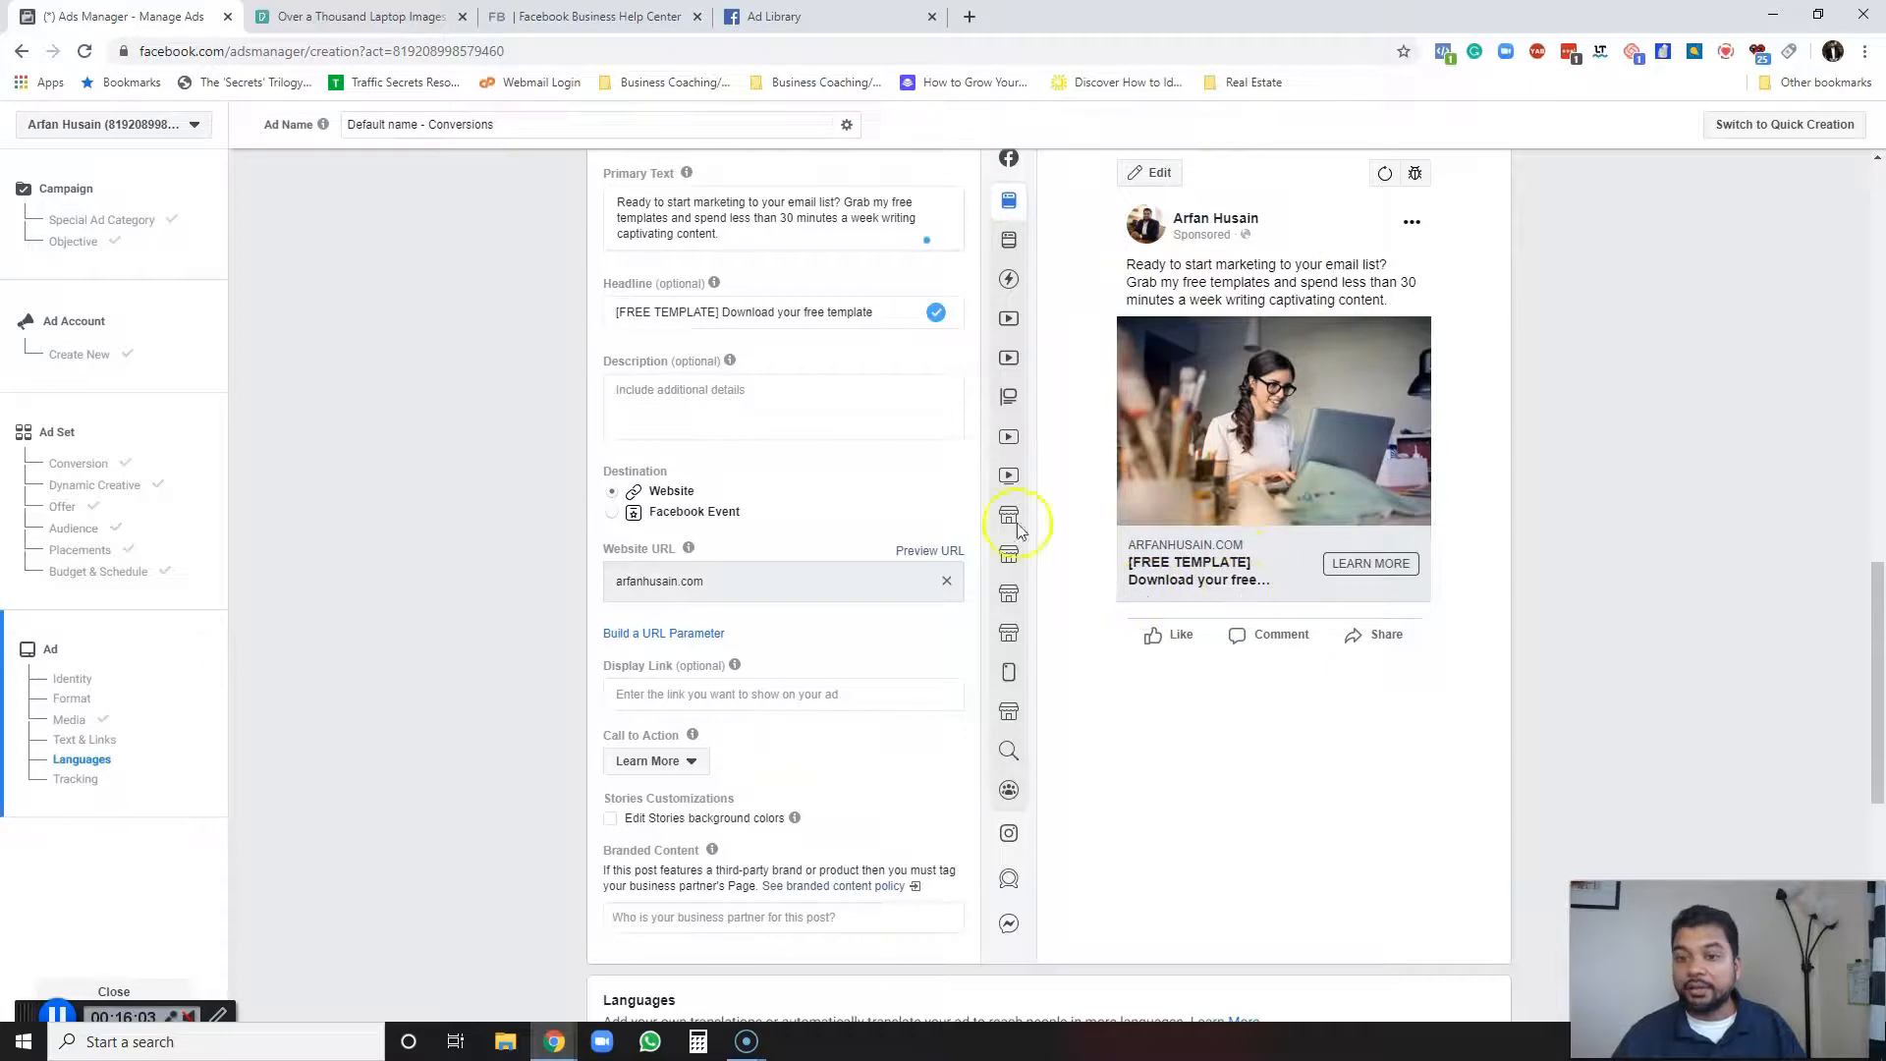
scroll(1242, 621, "up", 1)
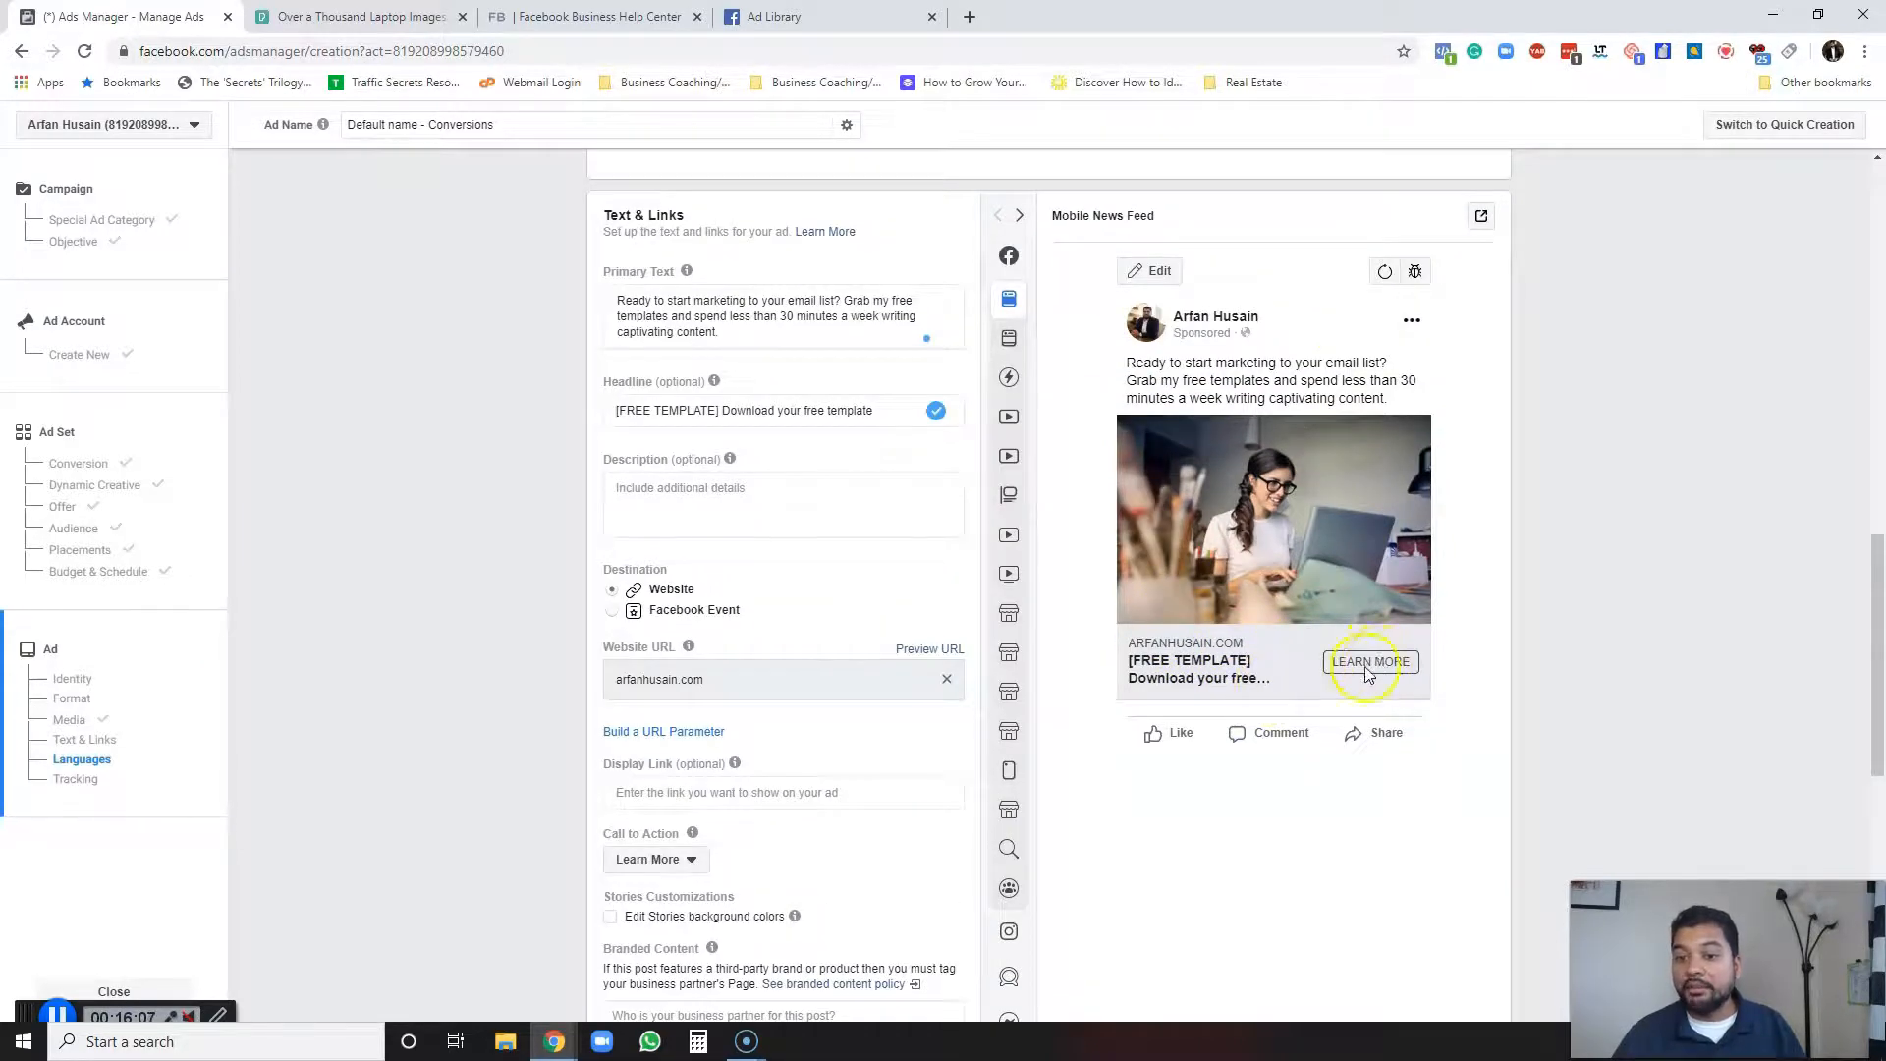
Set the ad's call to action to Download.
left_click(690, 859)
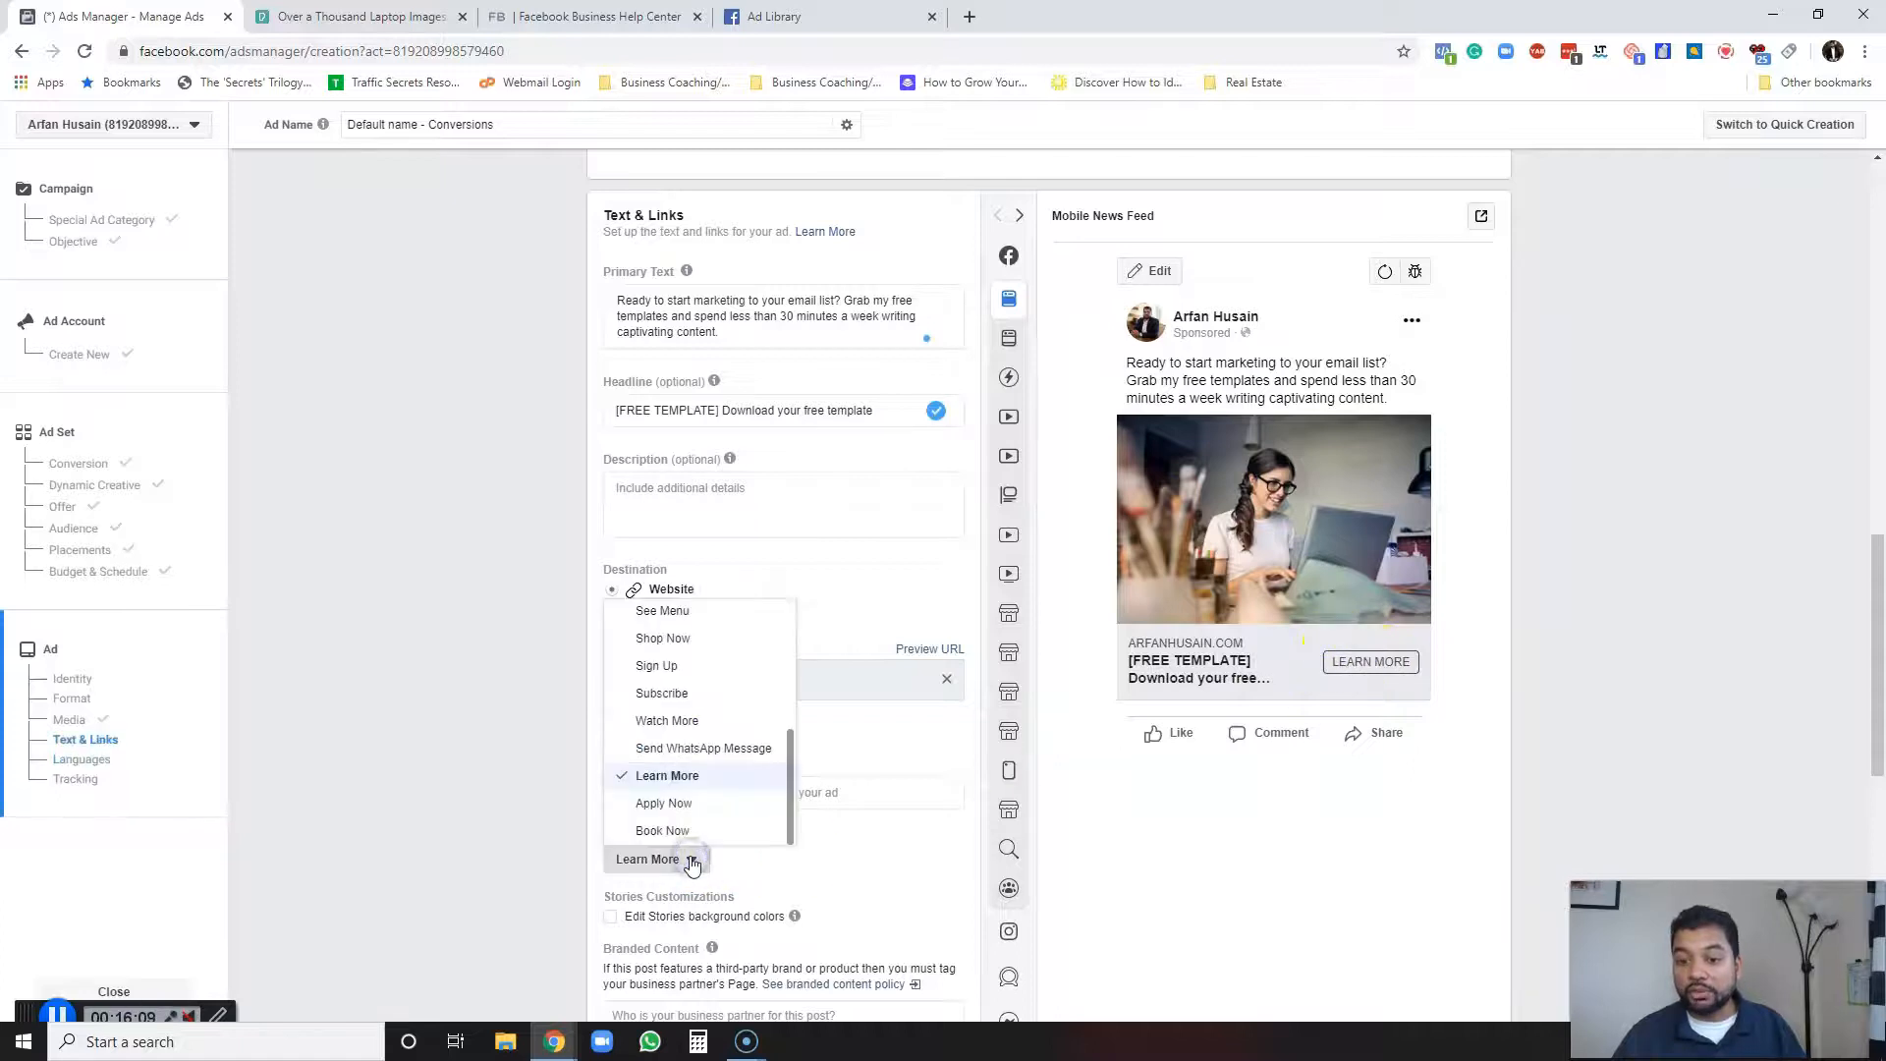
scroll(720, 771, "up", 2)
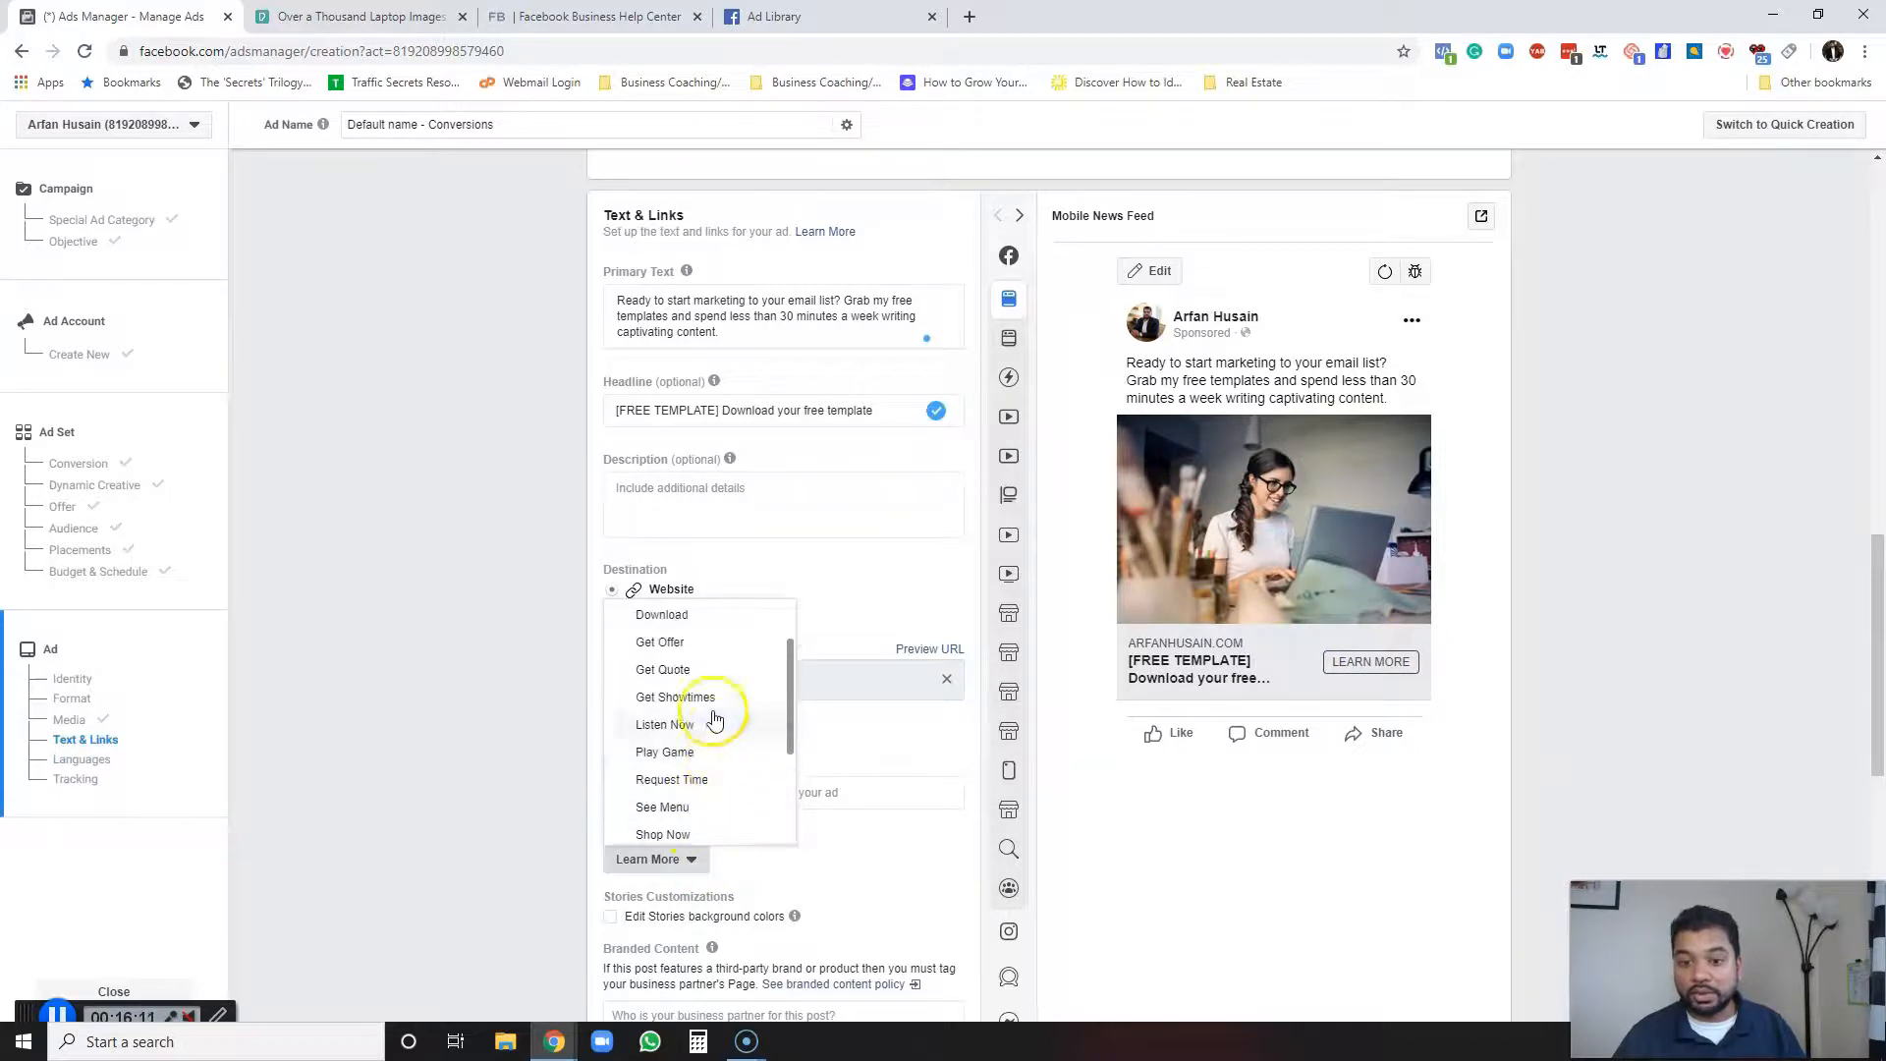
left_click(692, 617)
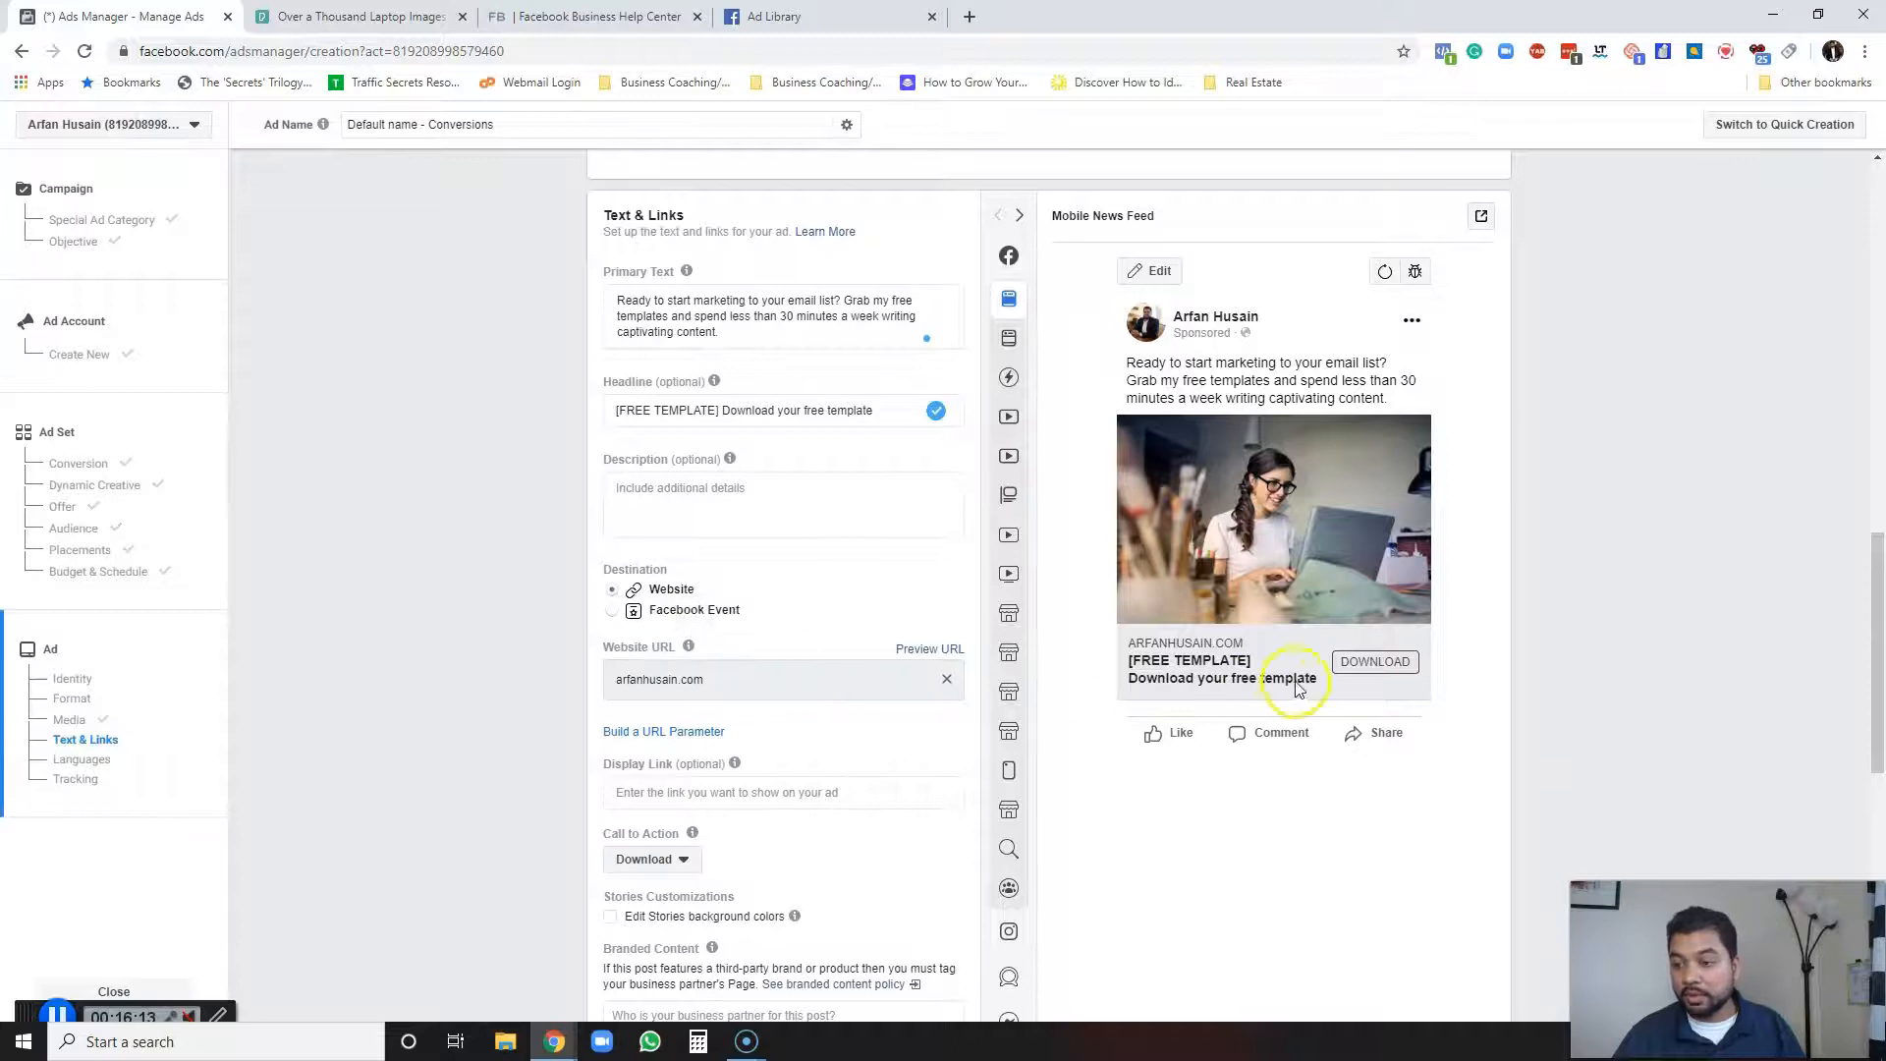
Change the call to action to Sign Up.
left_click(685, 858)
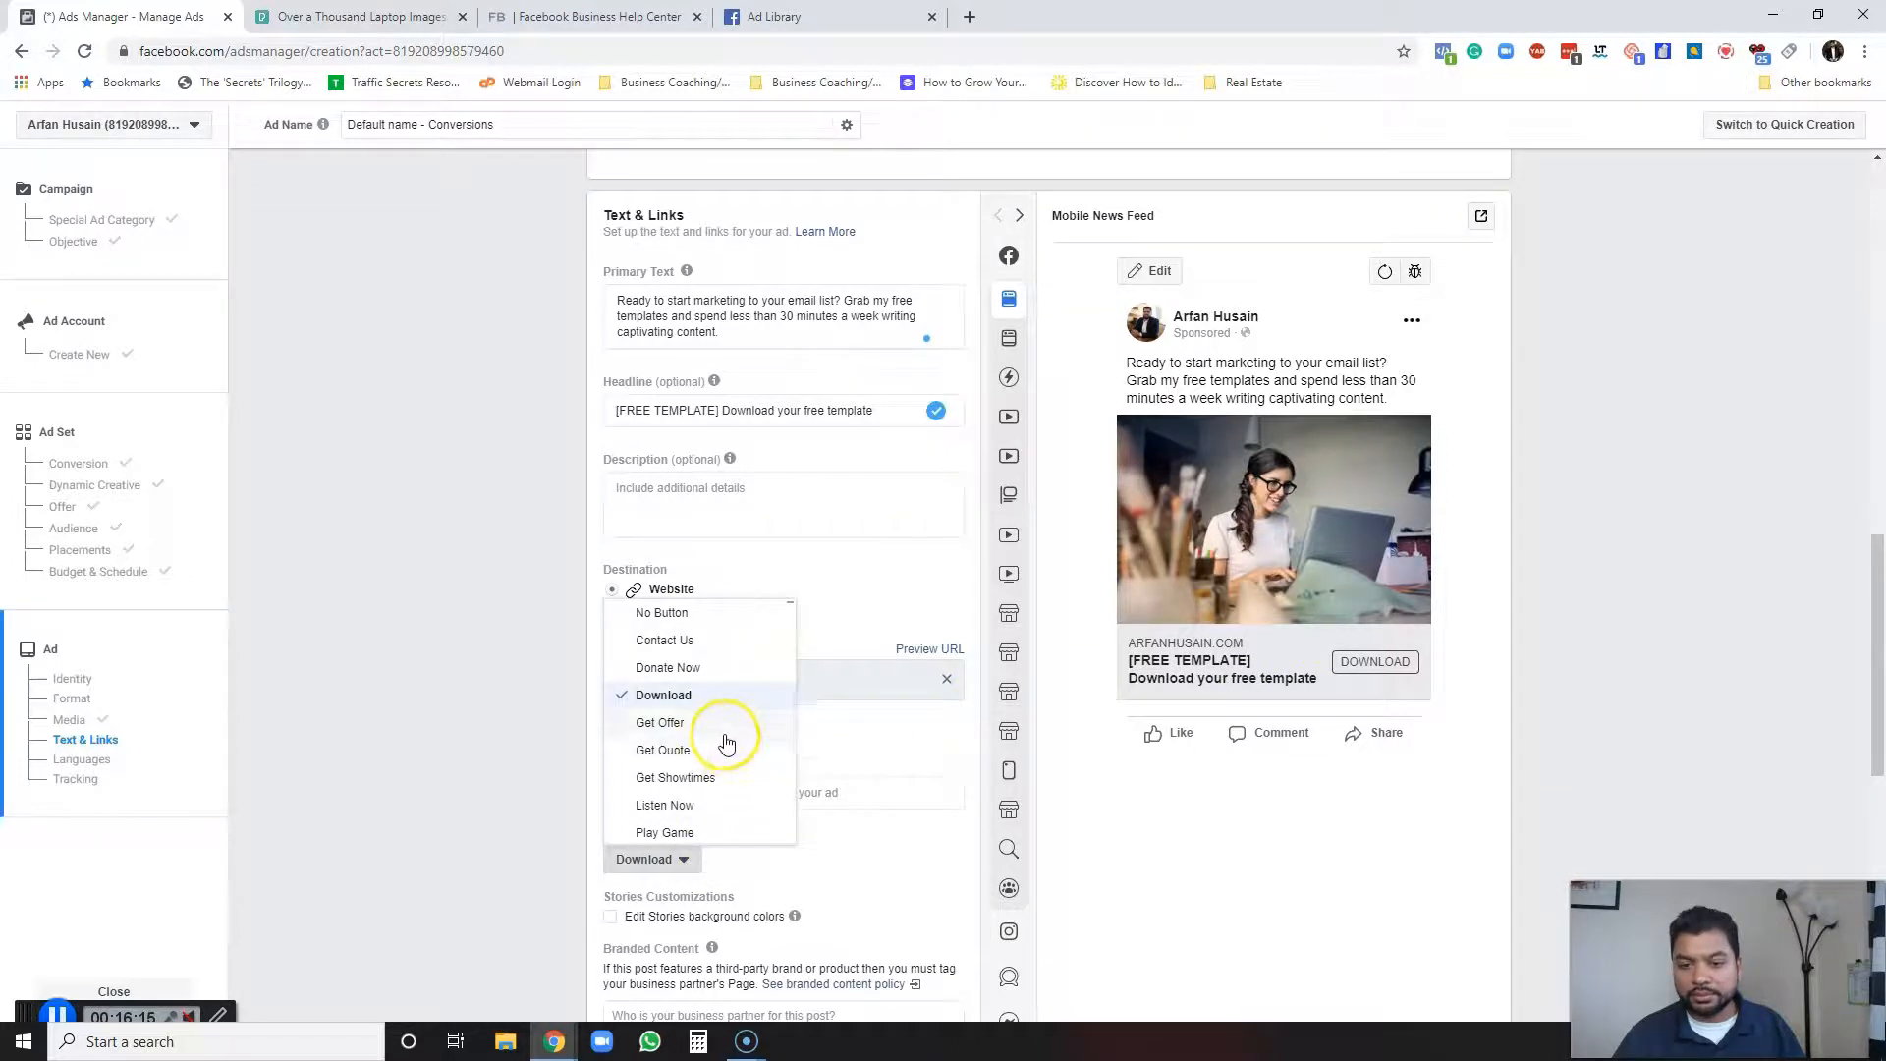
scroll(728, 737, "down", 3)
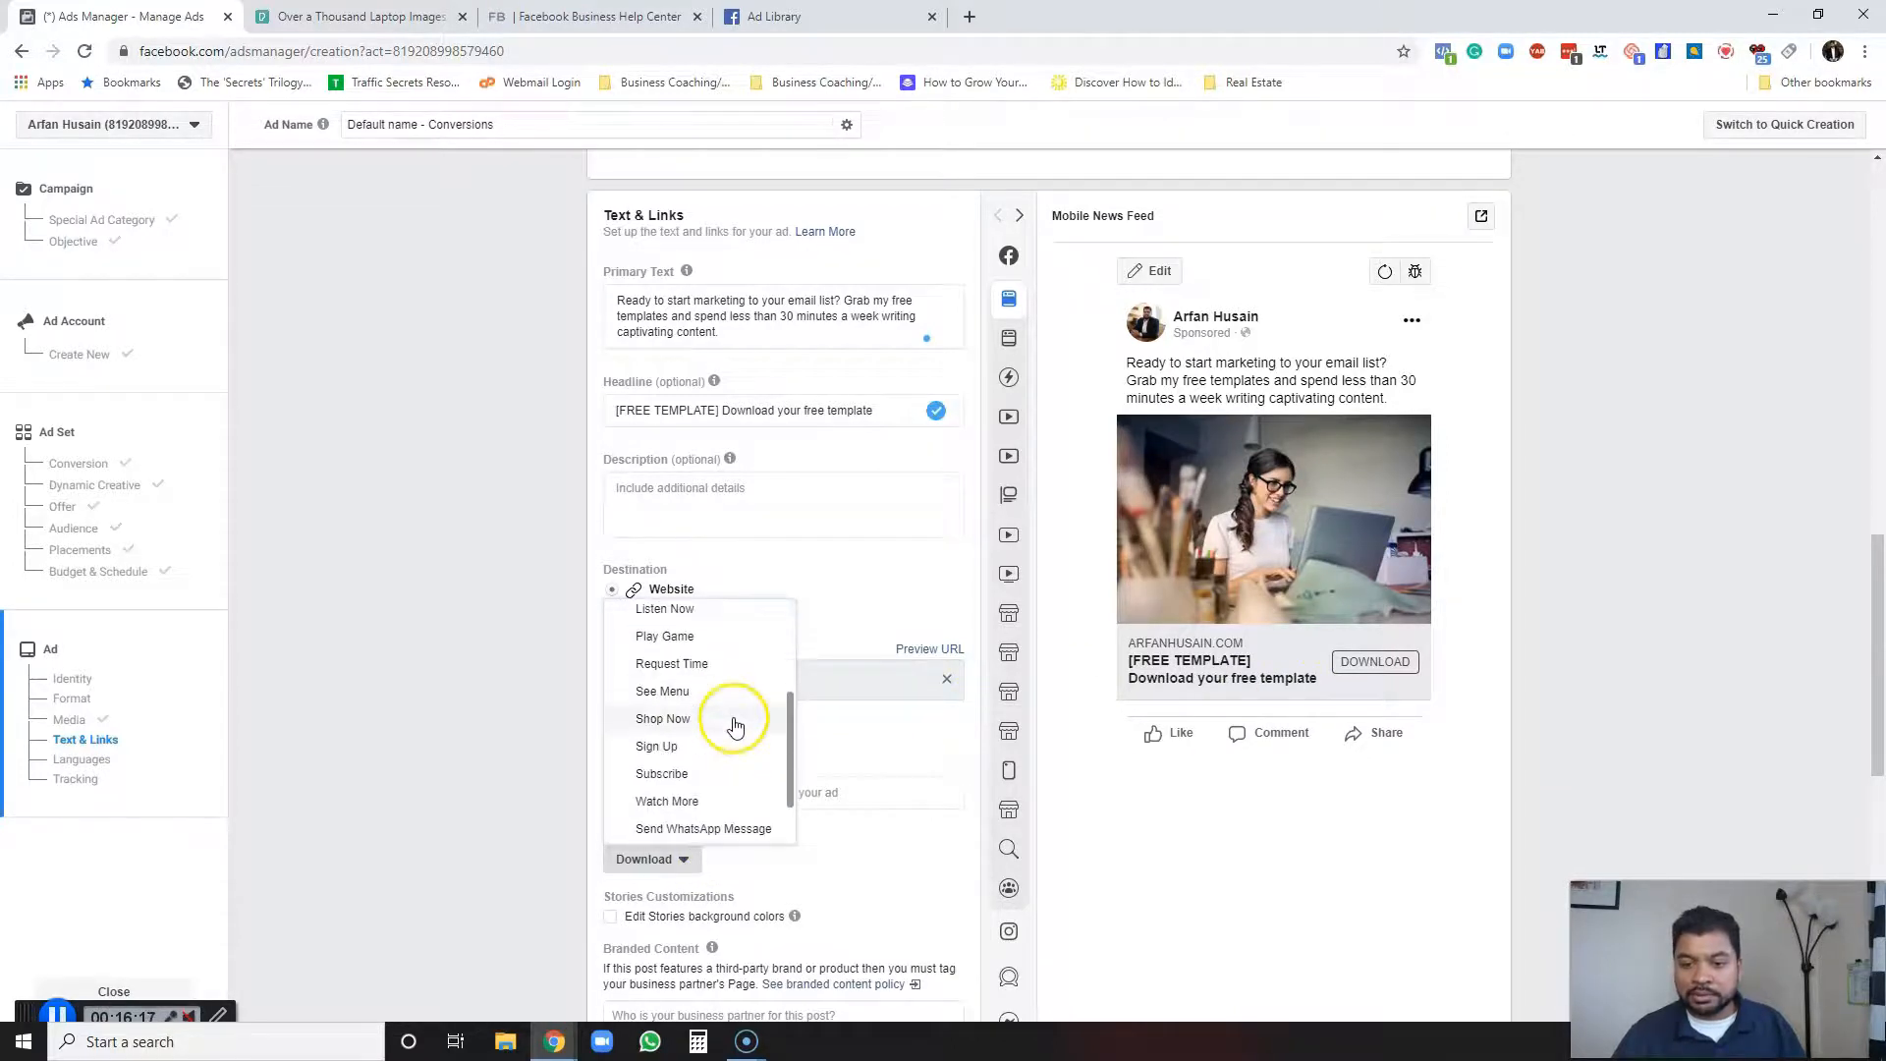
left_click(665, 745)
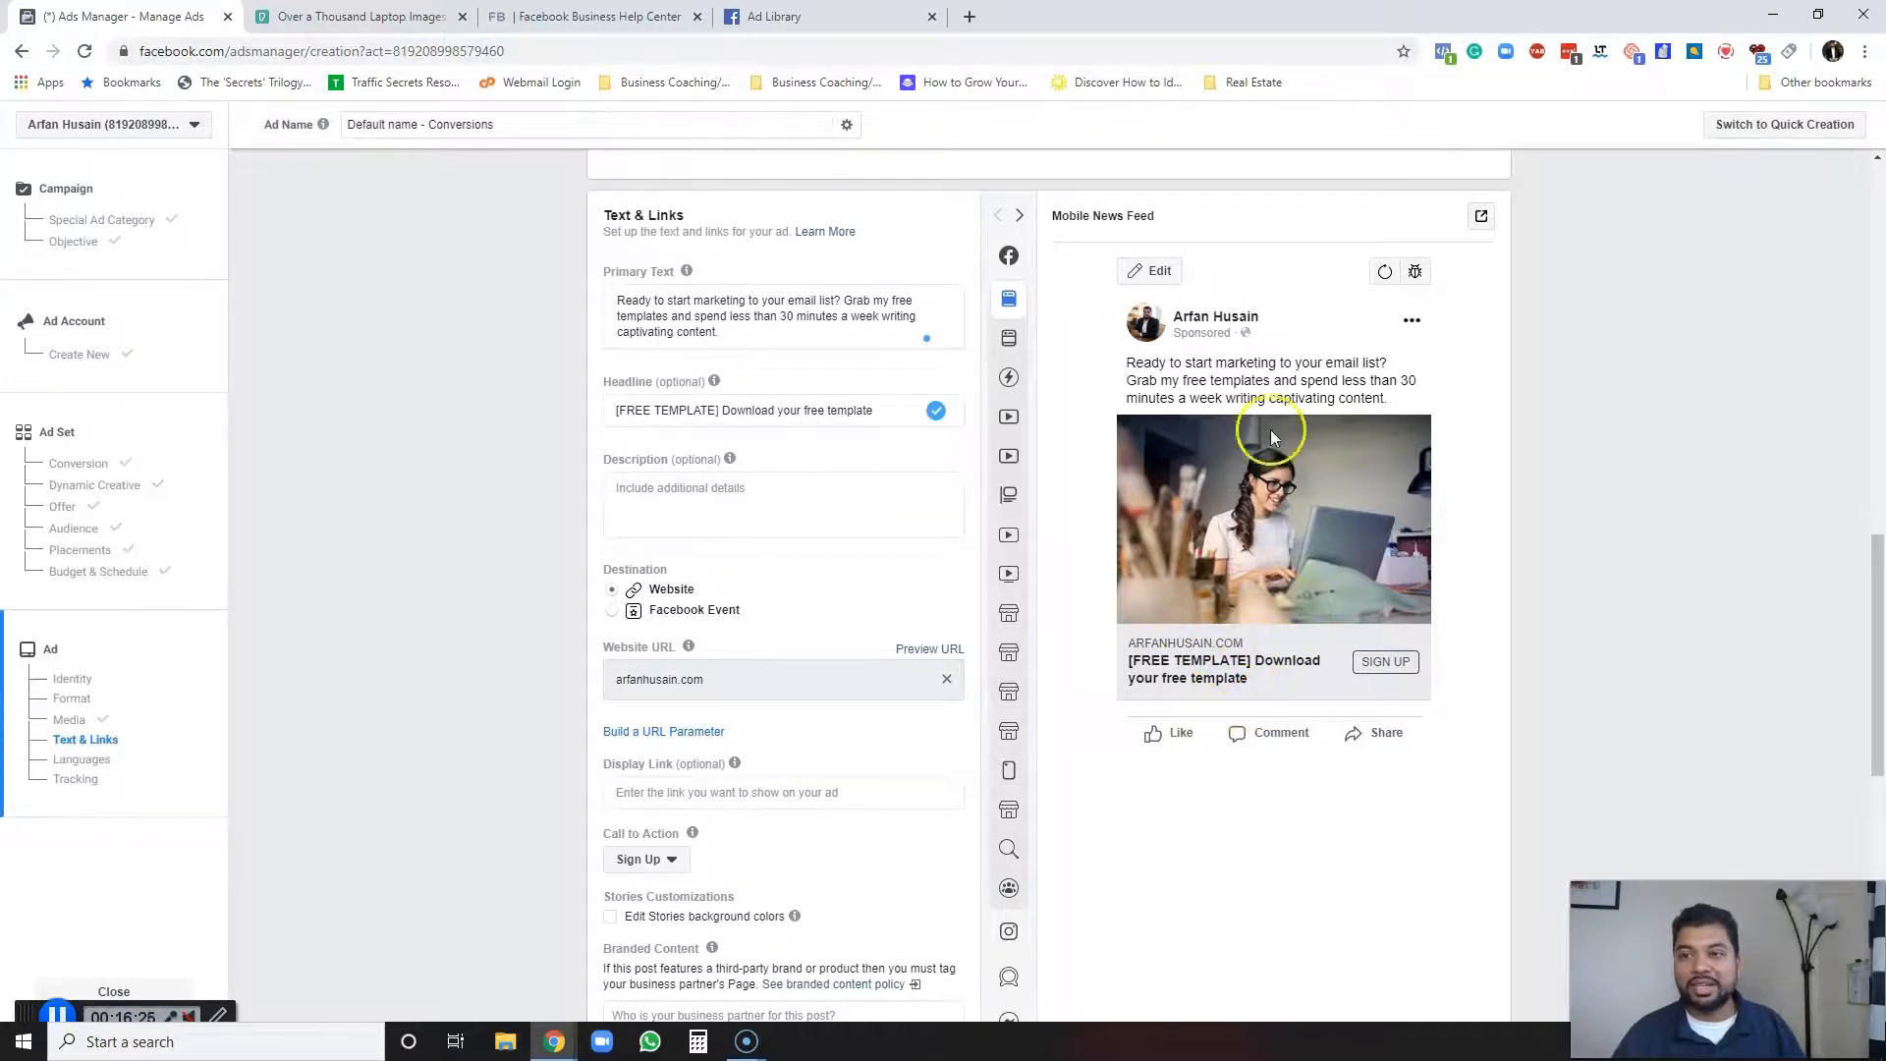
left_click_drag(1151, 218, 1053, 222)
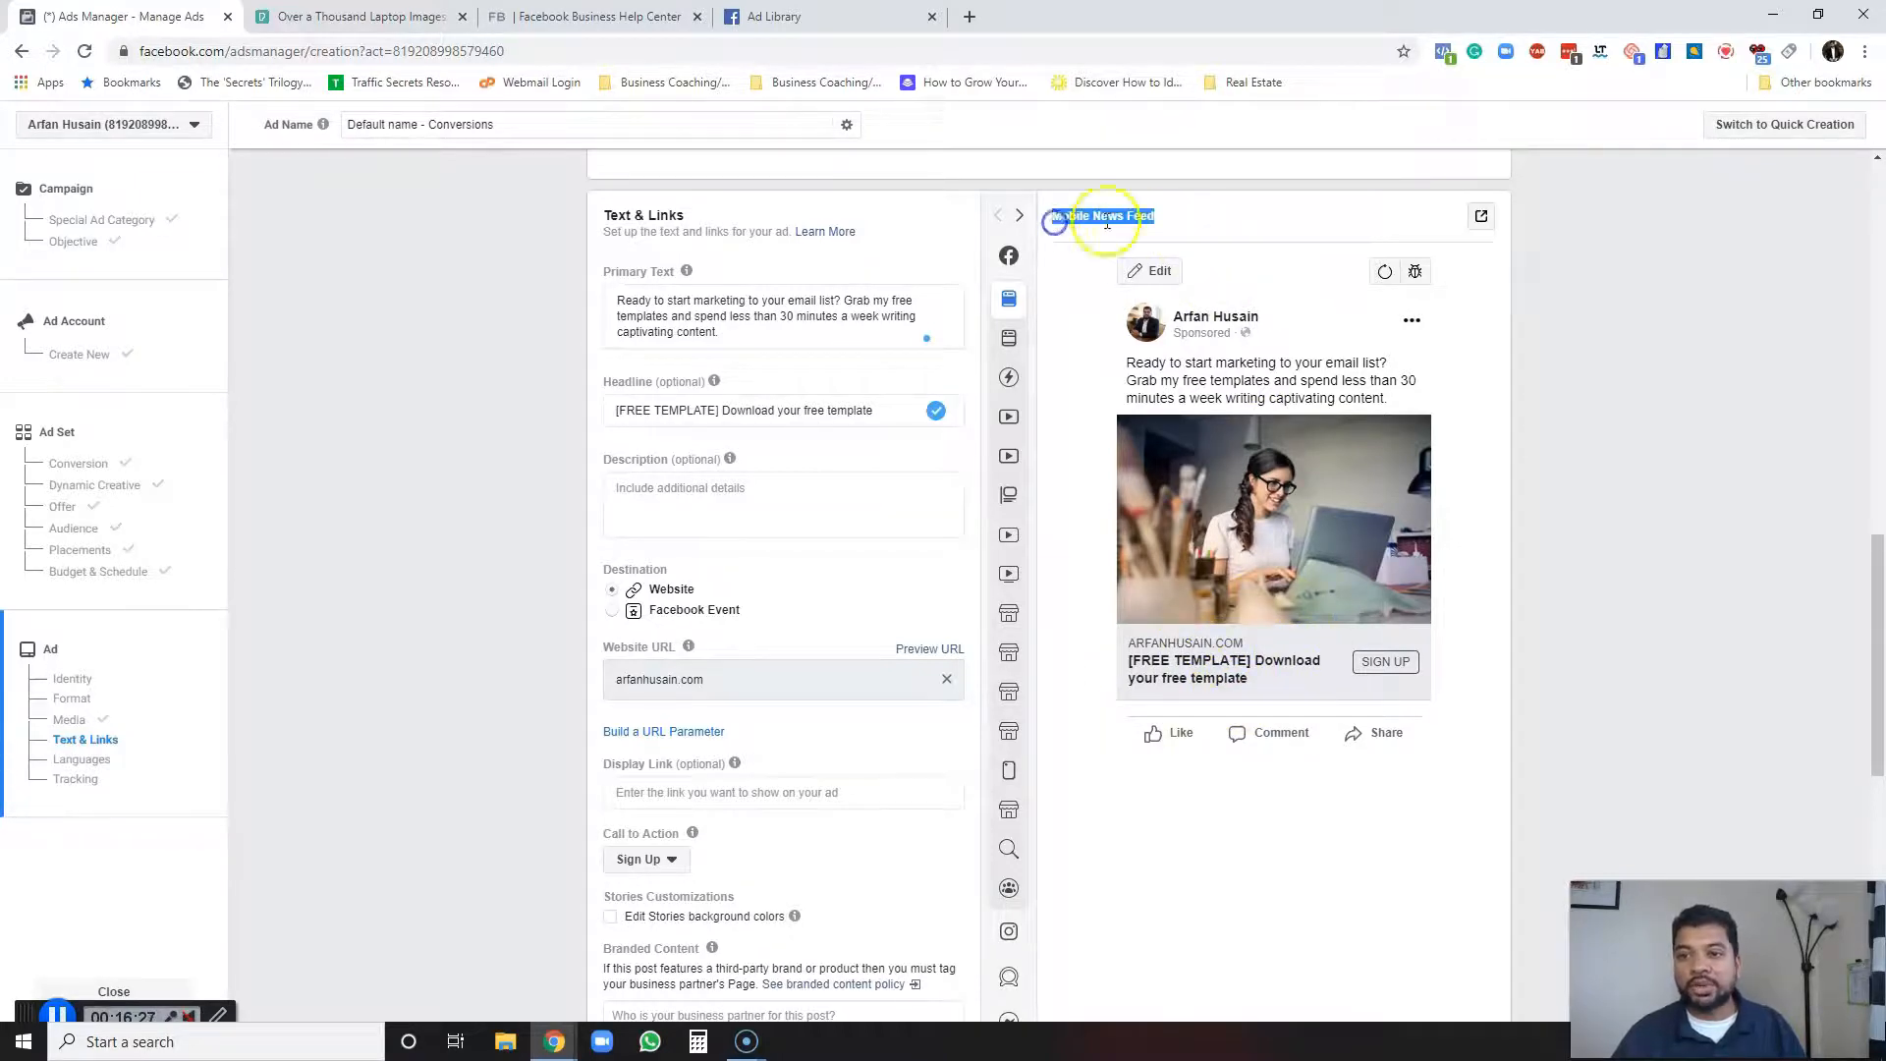
left_click(1100, 230)
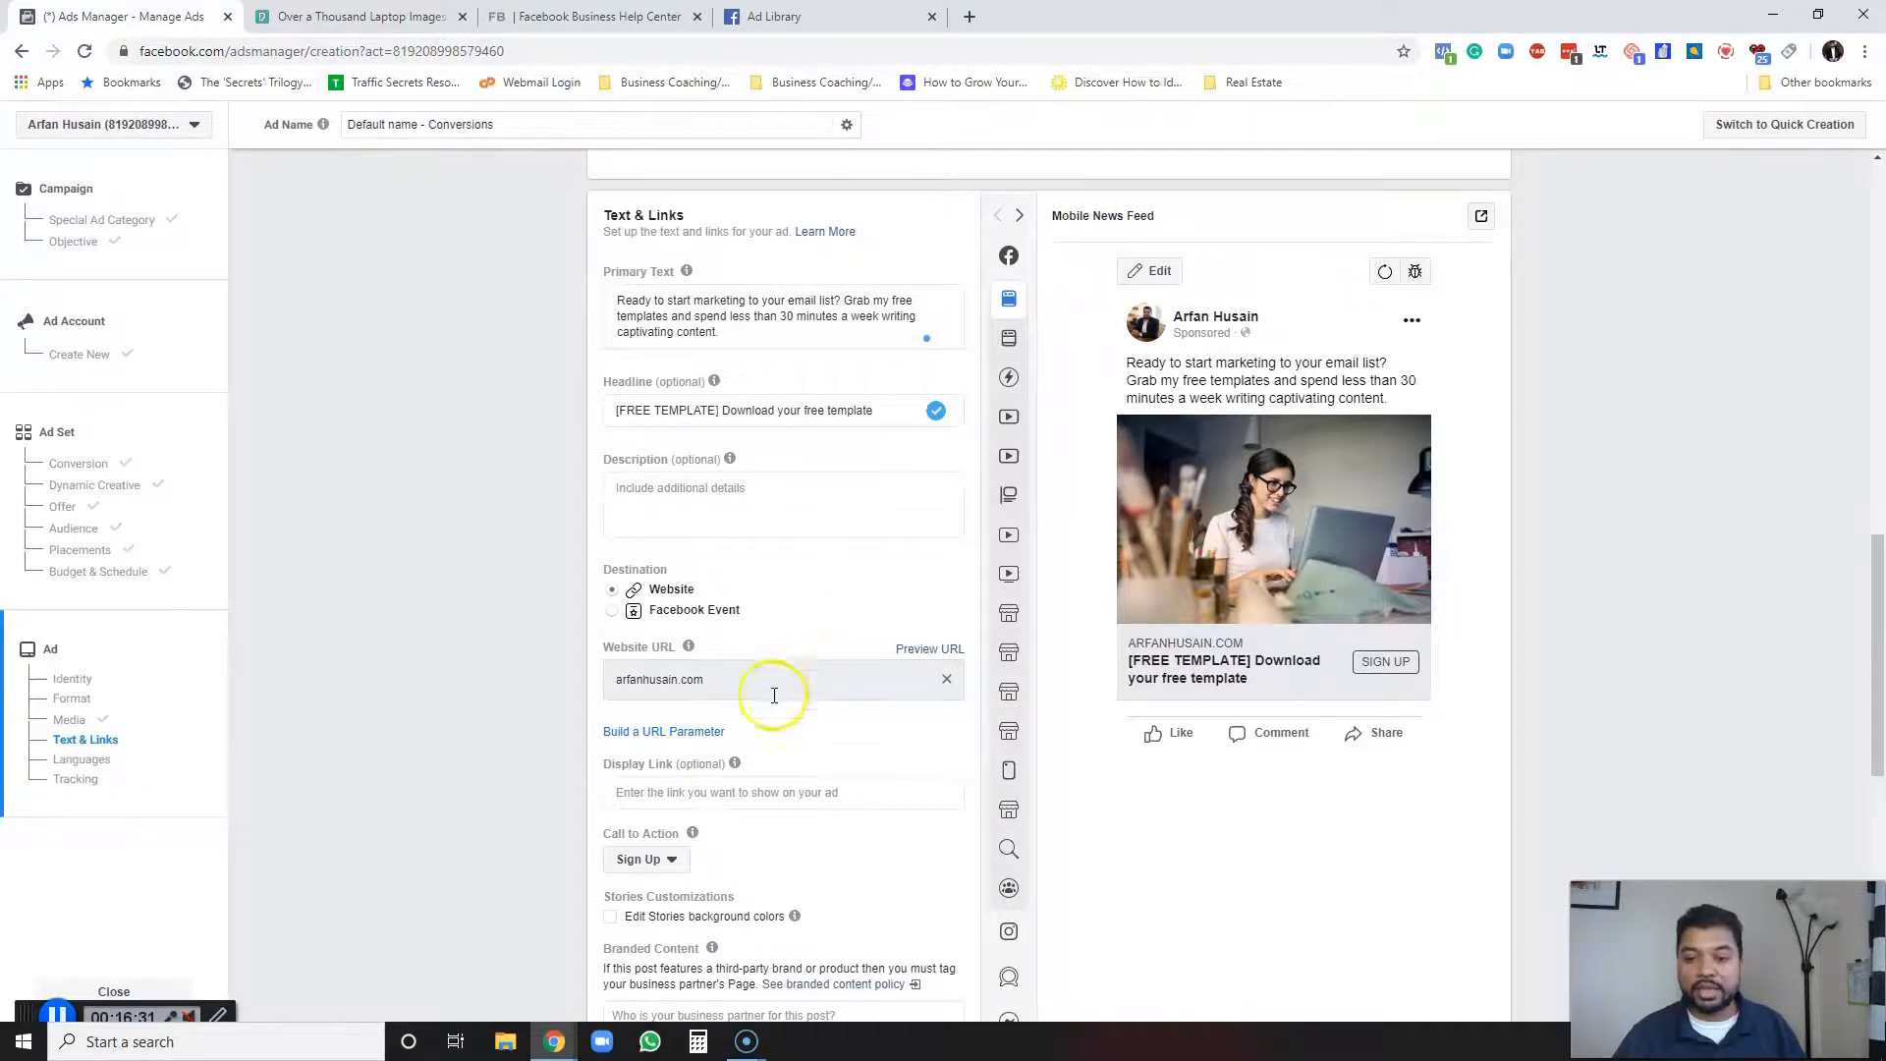
Switch the call to action back to Download.
left_click(658, 862)
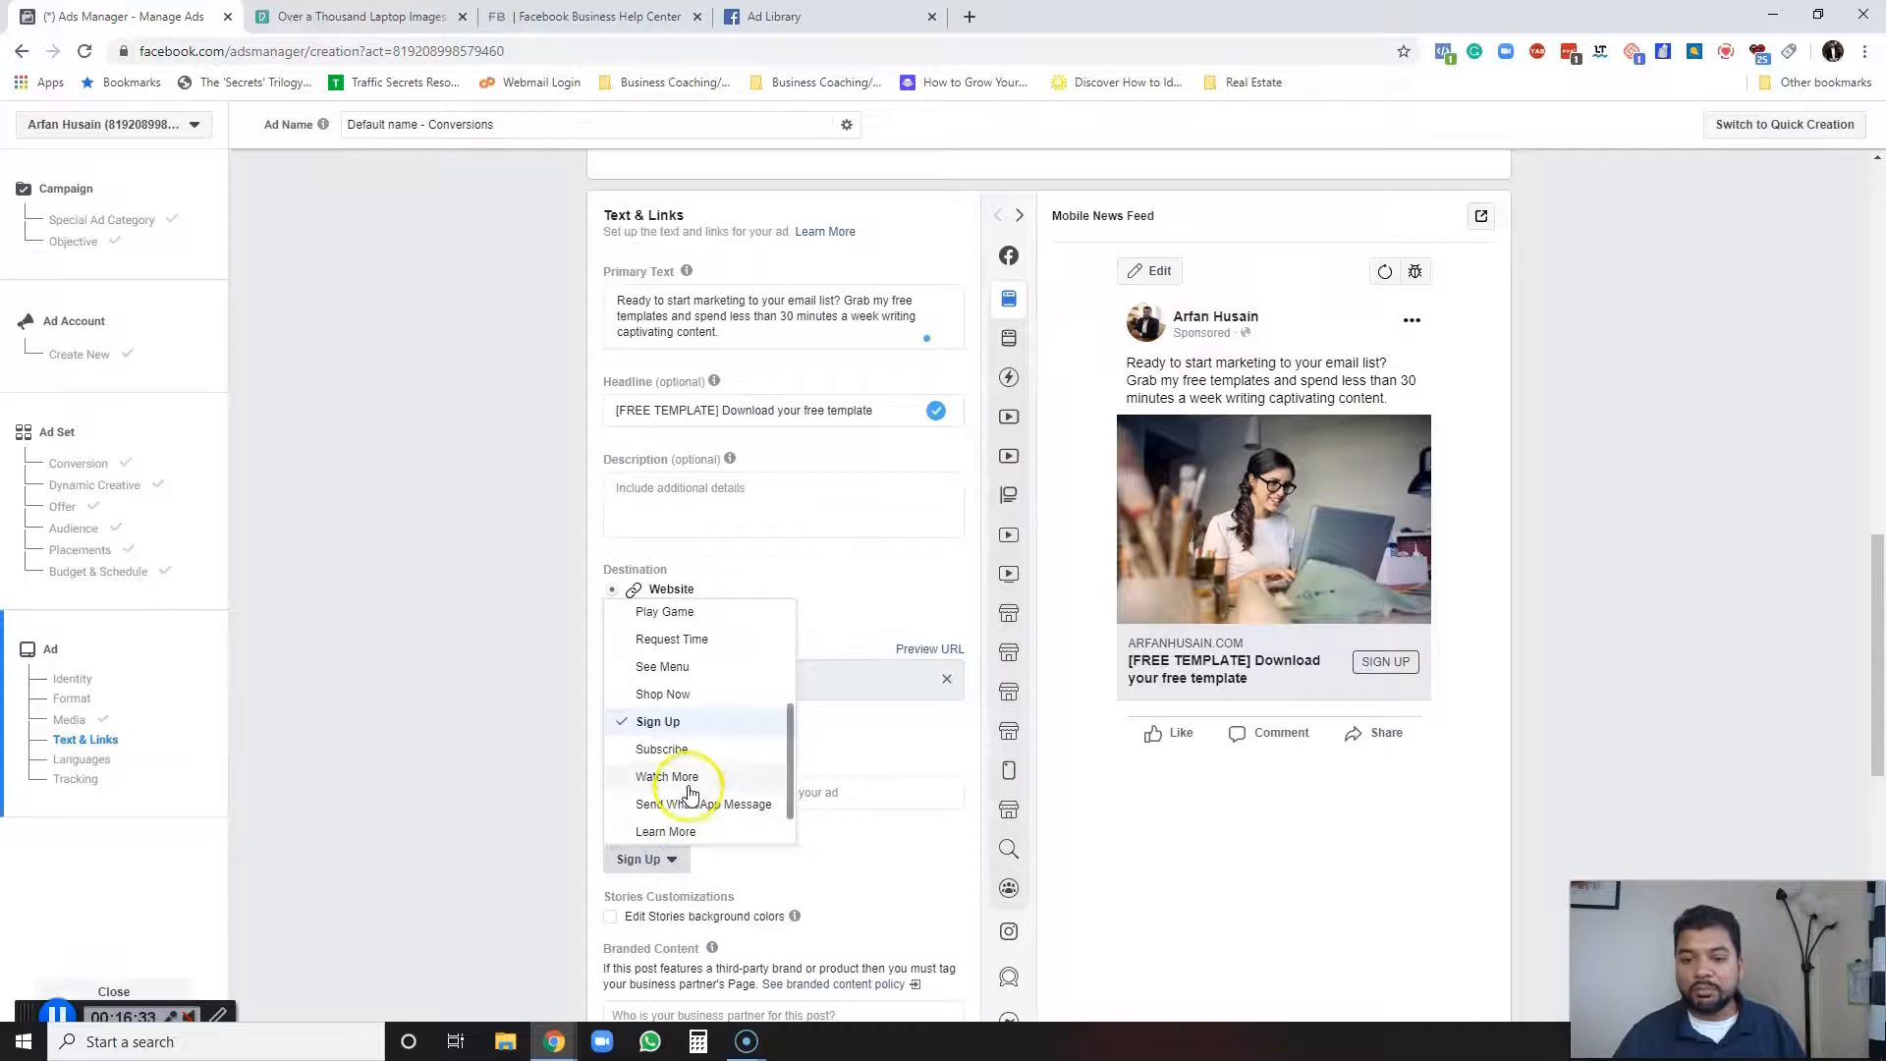
scroll(698, 668, "up", 5)
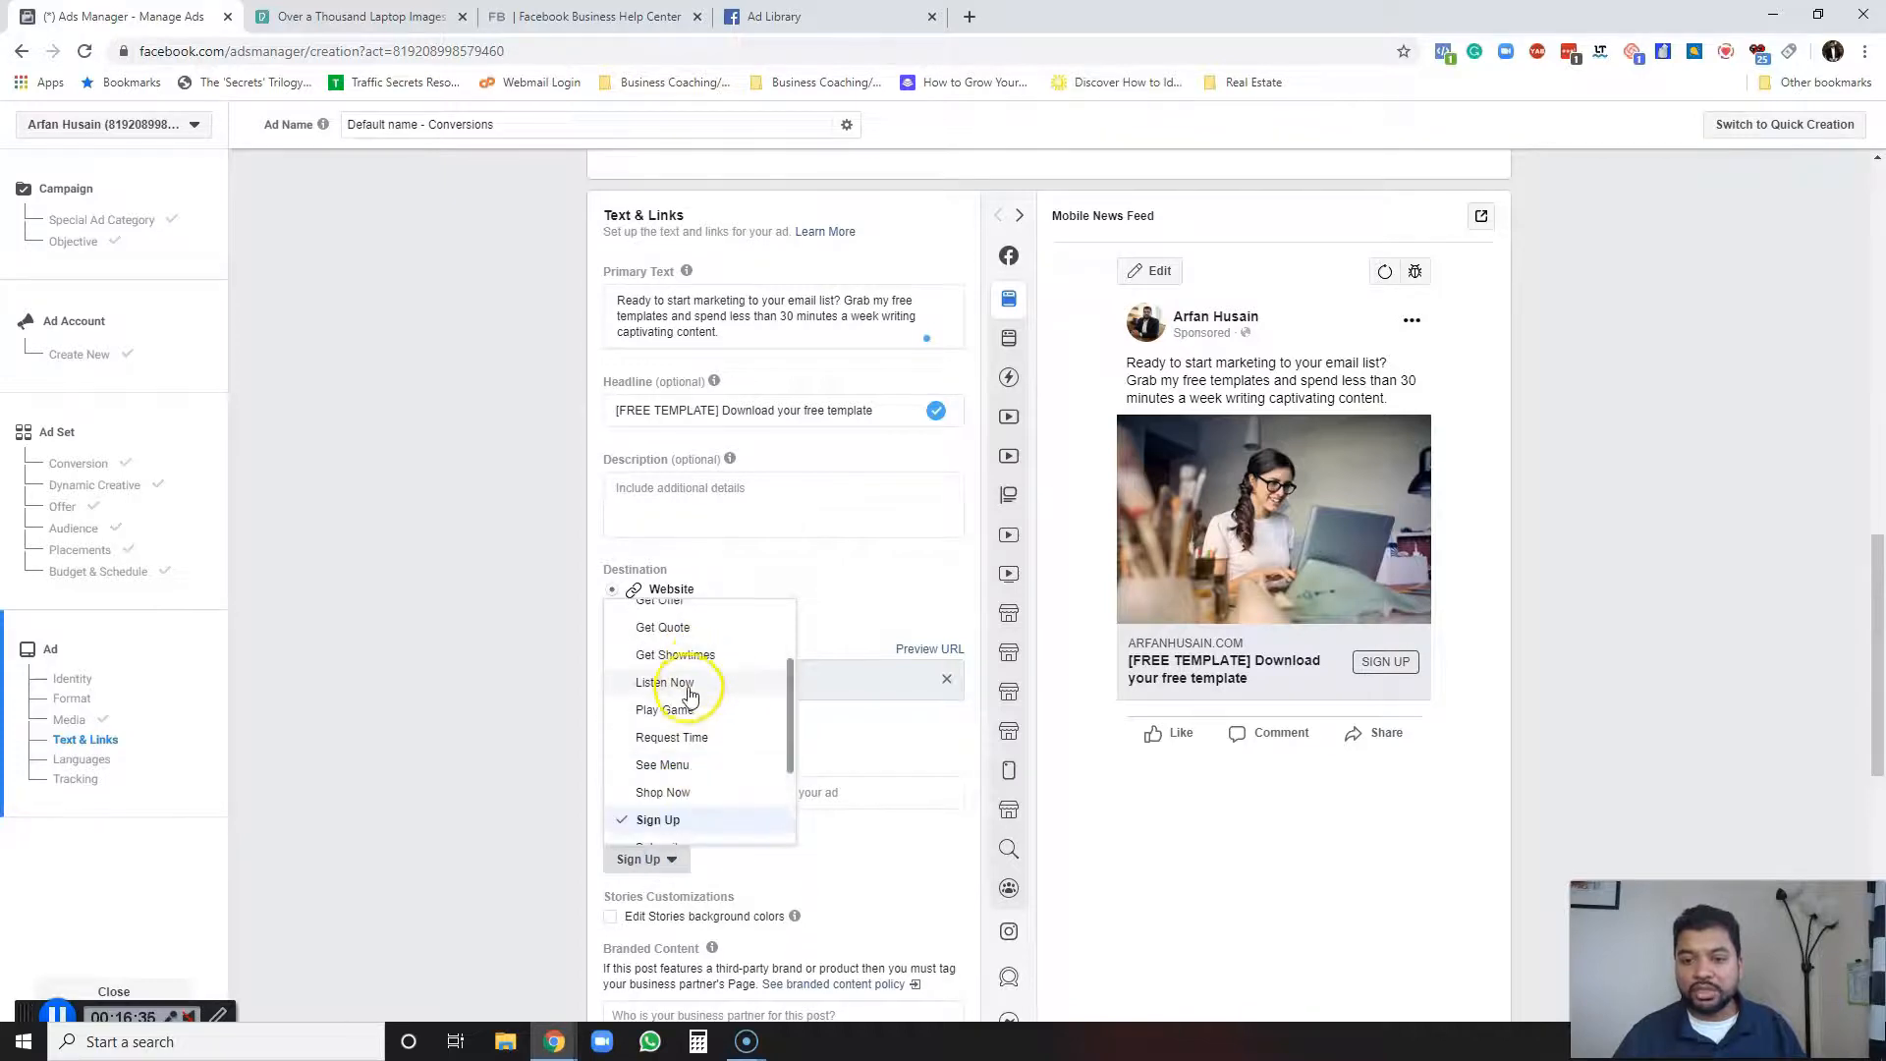
left_click(664, 671)
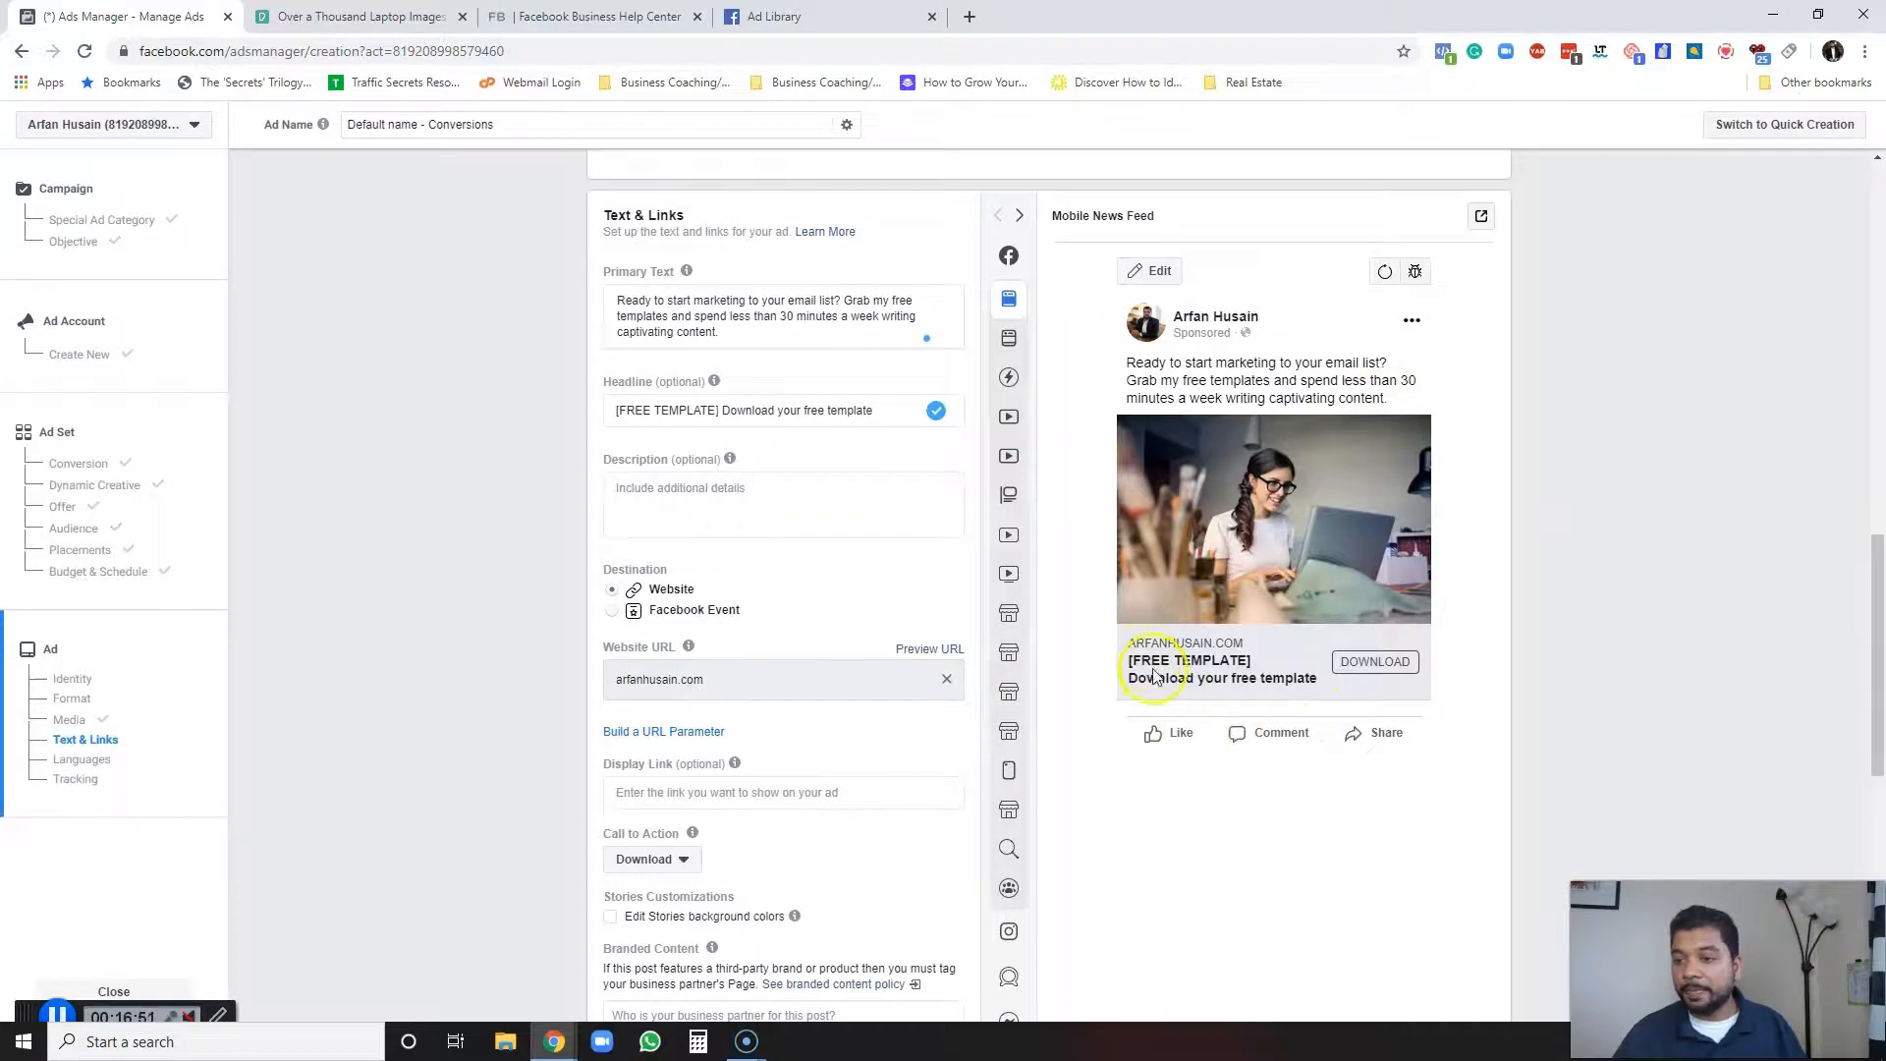
Try to confirm the ad, then cancel the payment method dialog without entering card details.
scroll(882, 658, "down", 2)
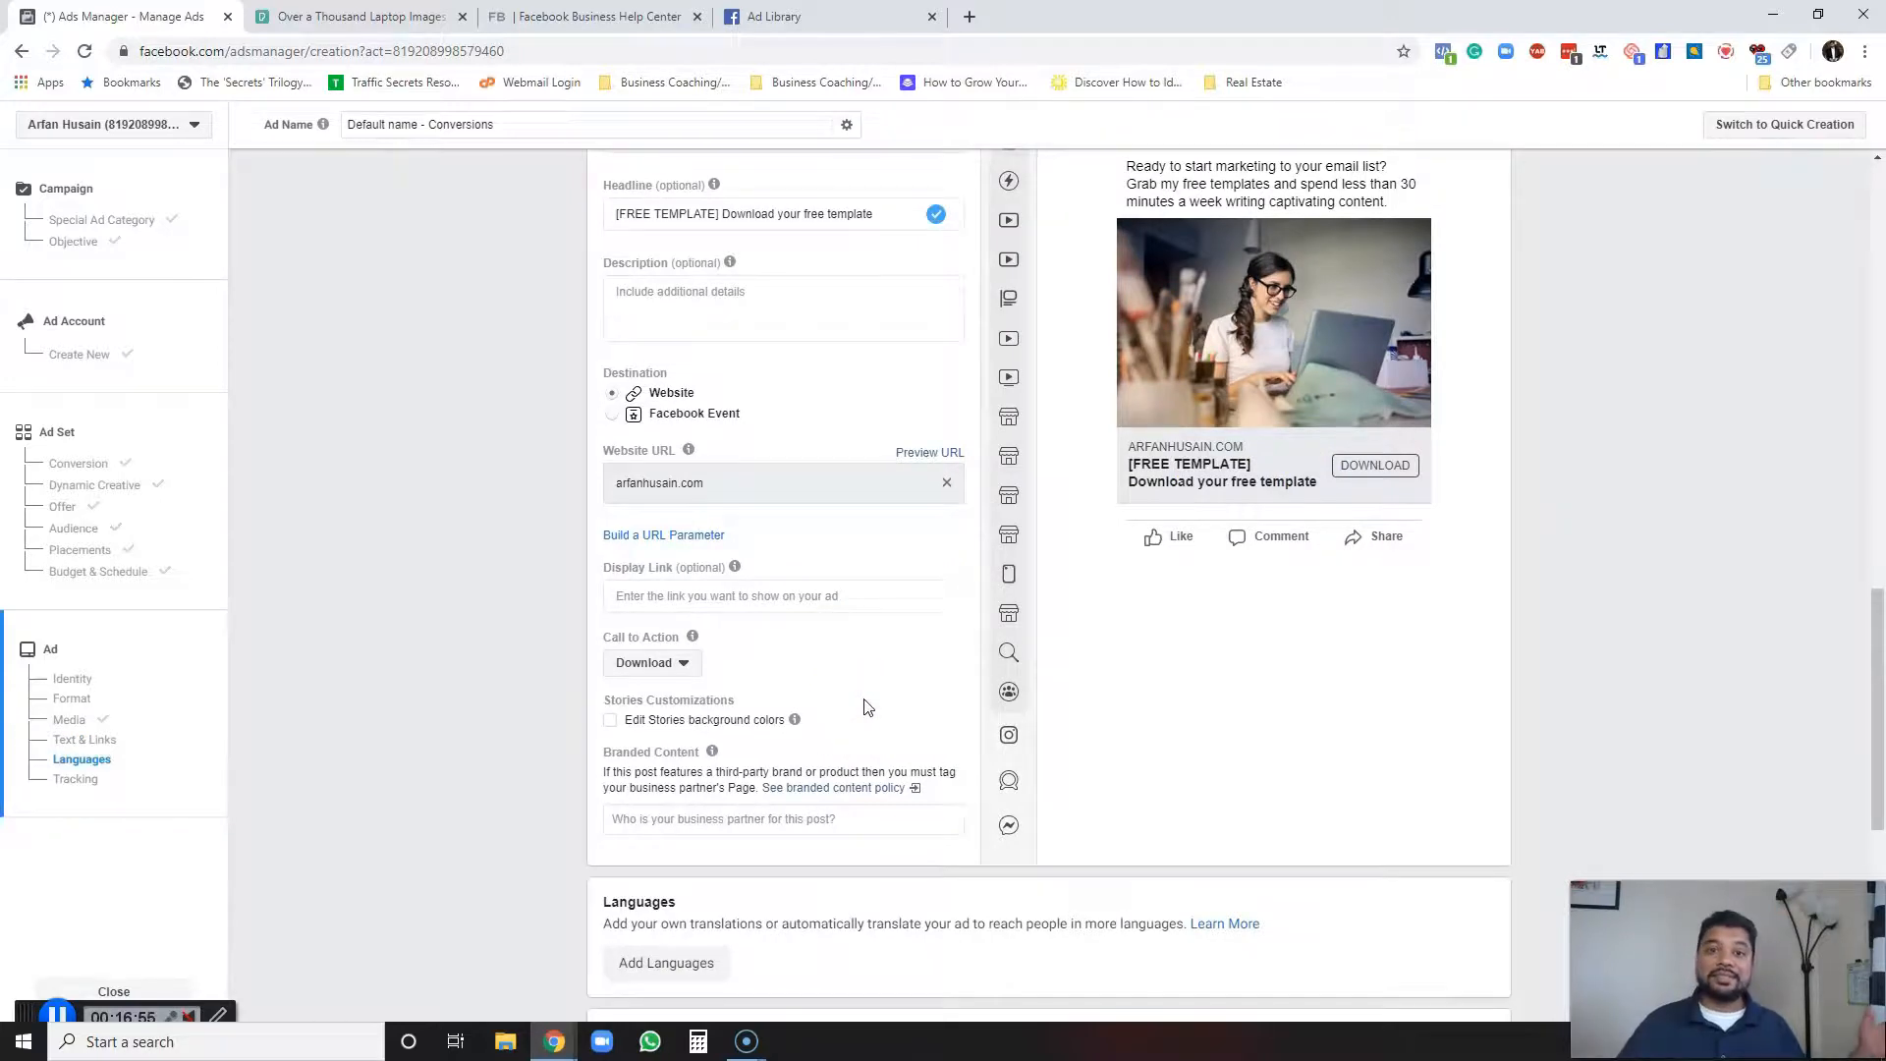
scroll(889, 703, "up", 6)
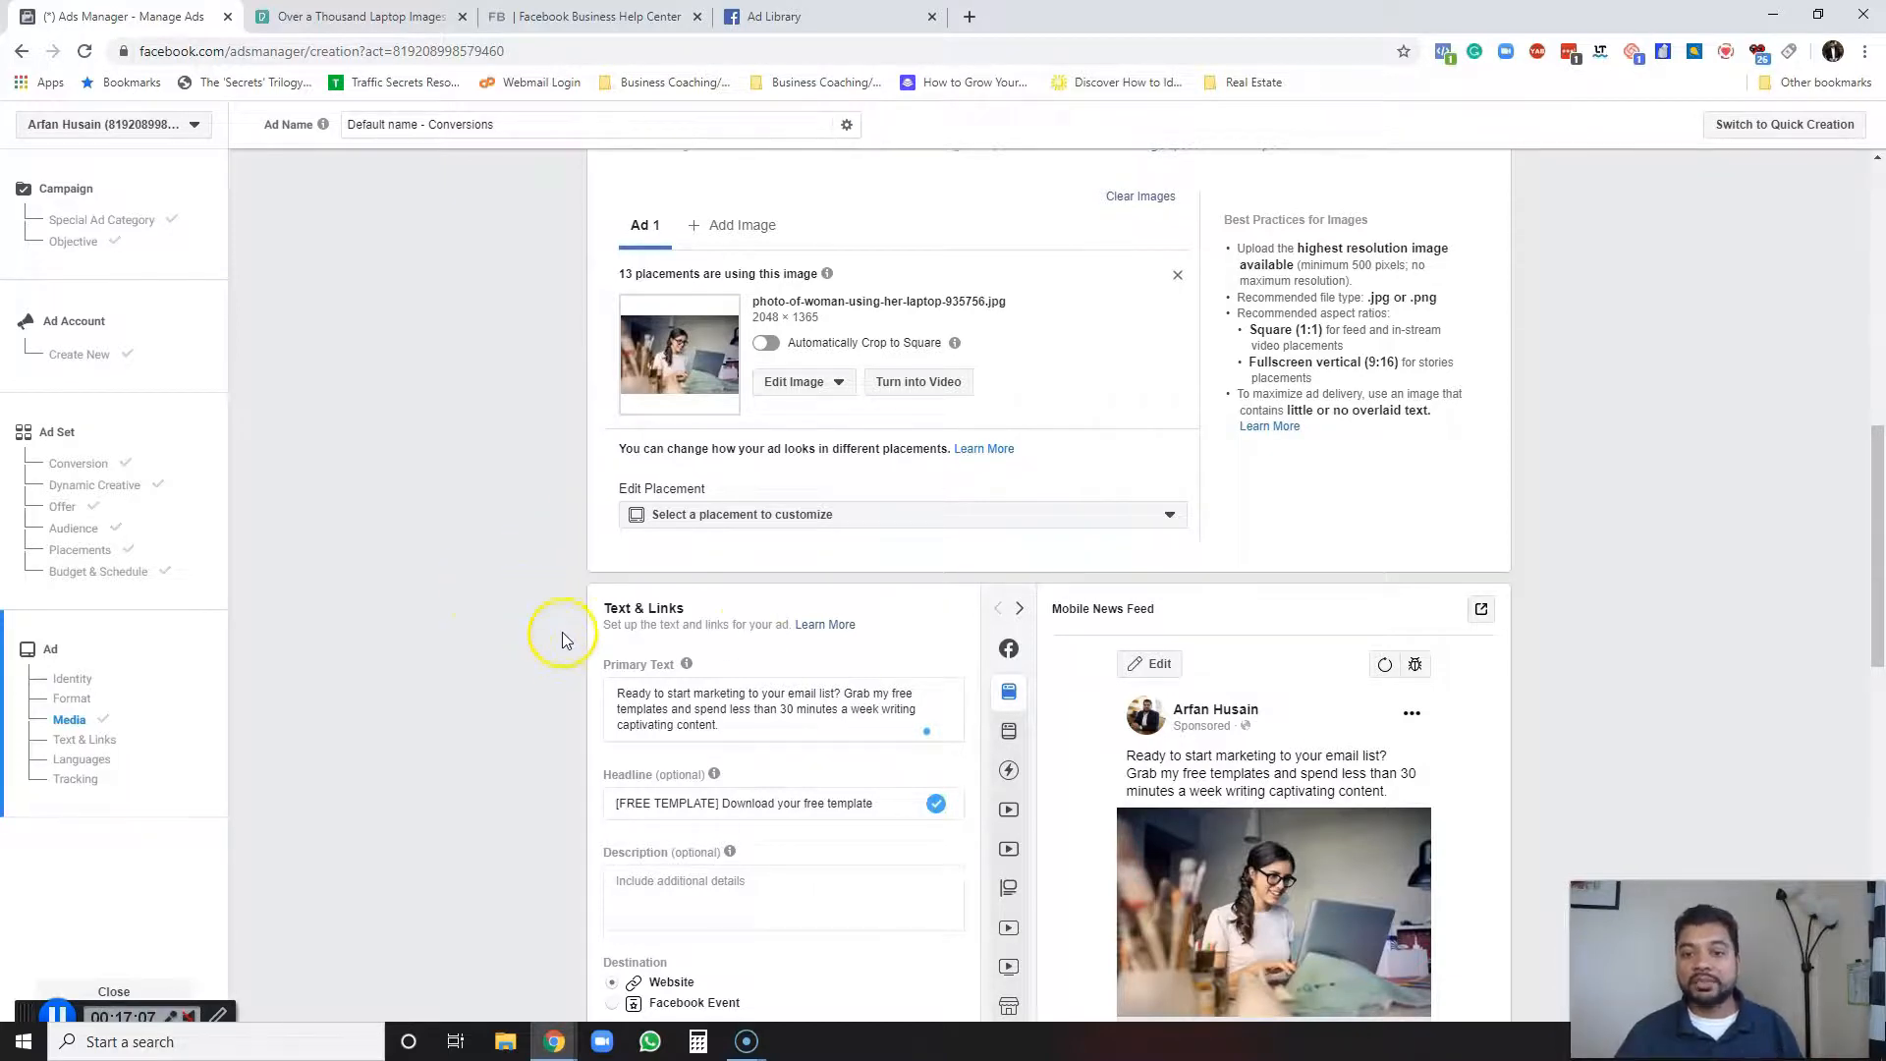
scroll(562, 639, "down", 3)
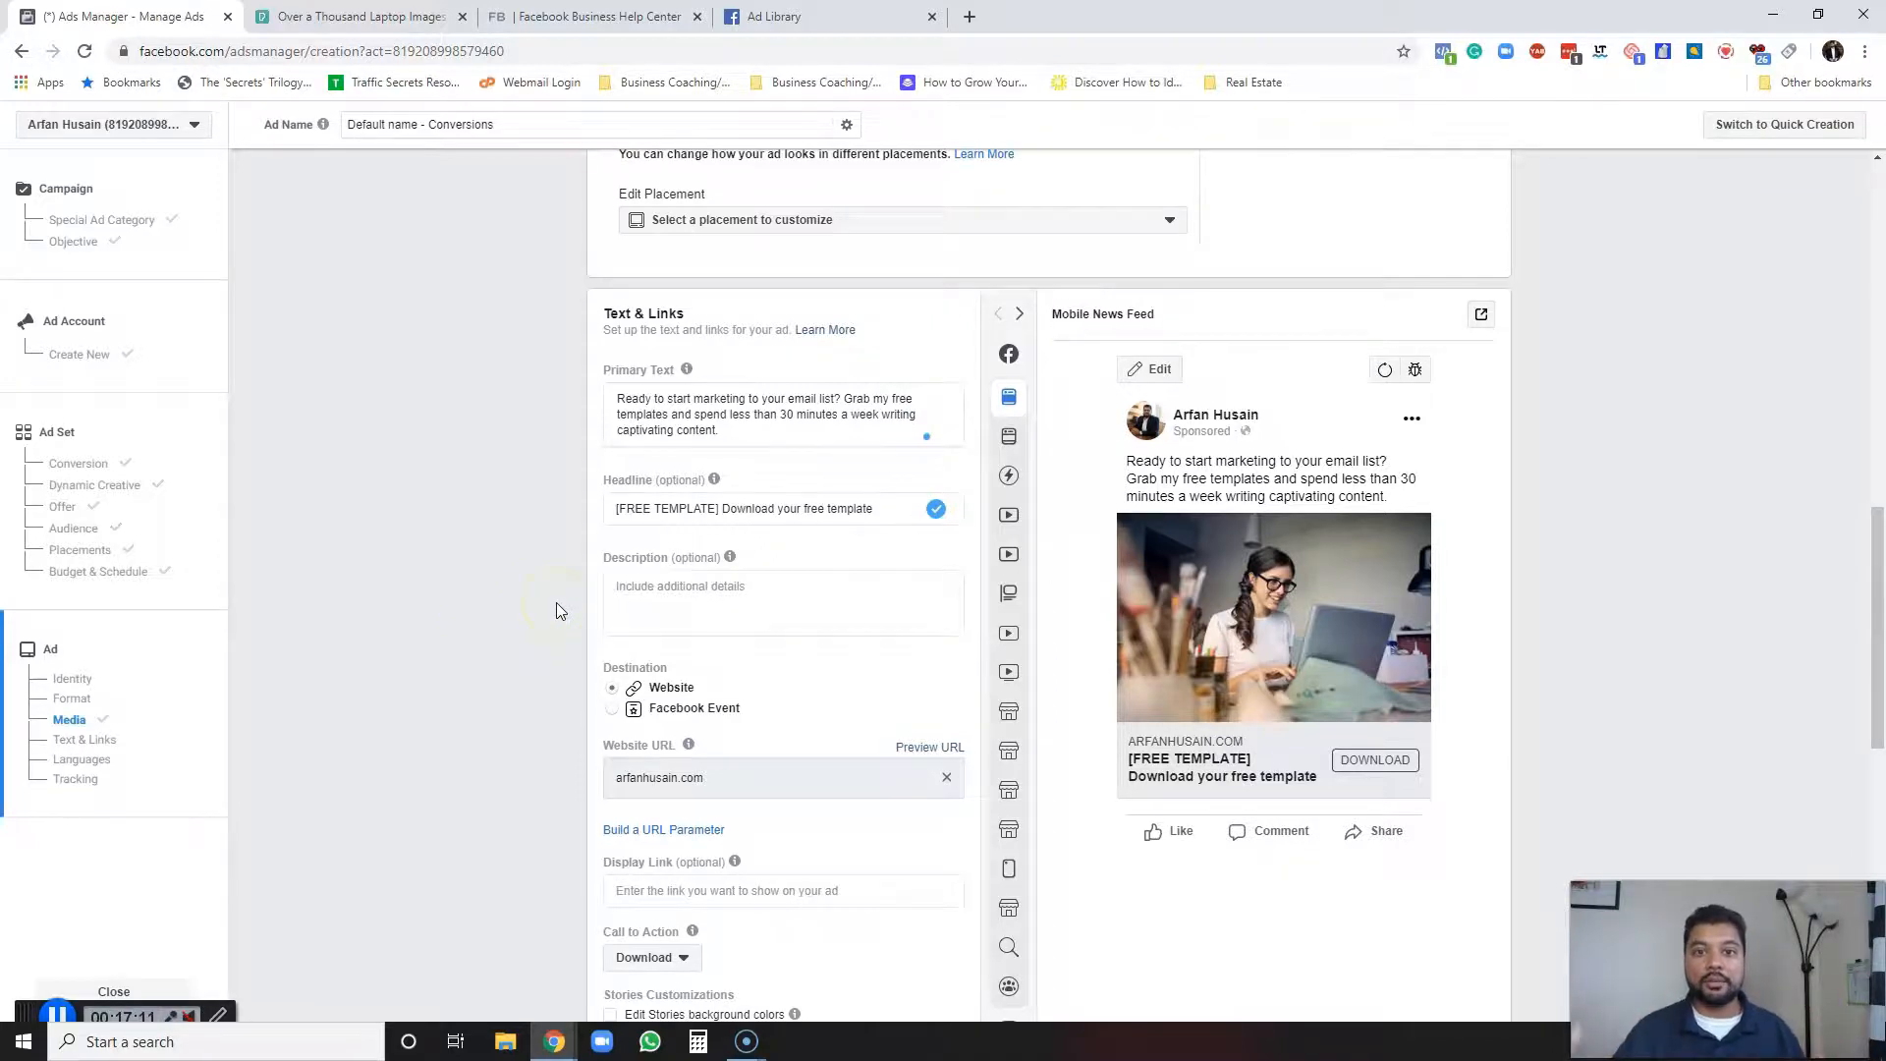
scroll(520, 589, "down", 6)
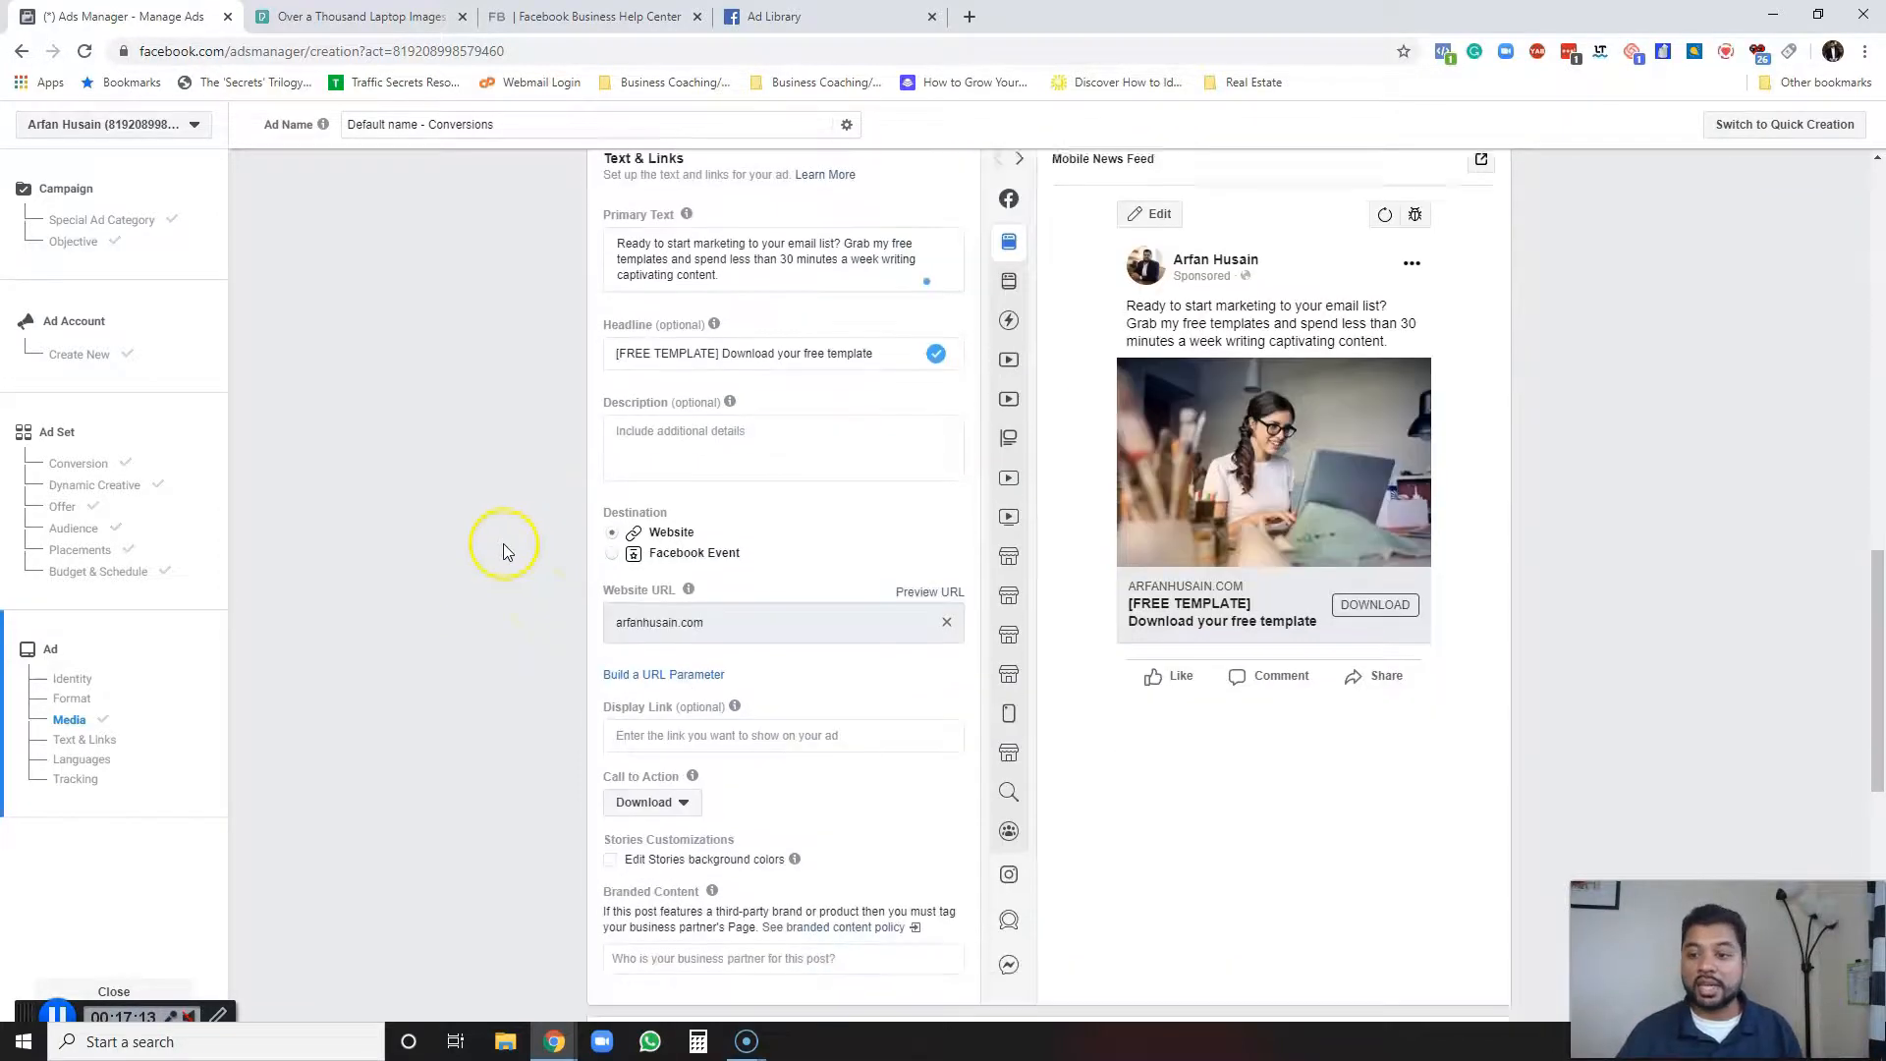
scroll(480, 810, "down", 3)
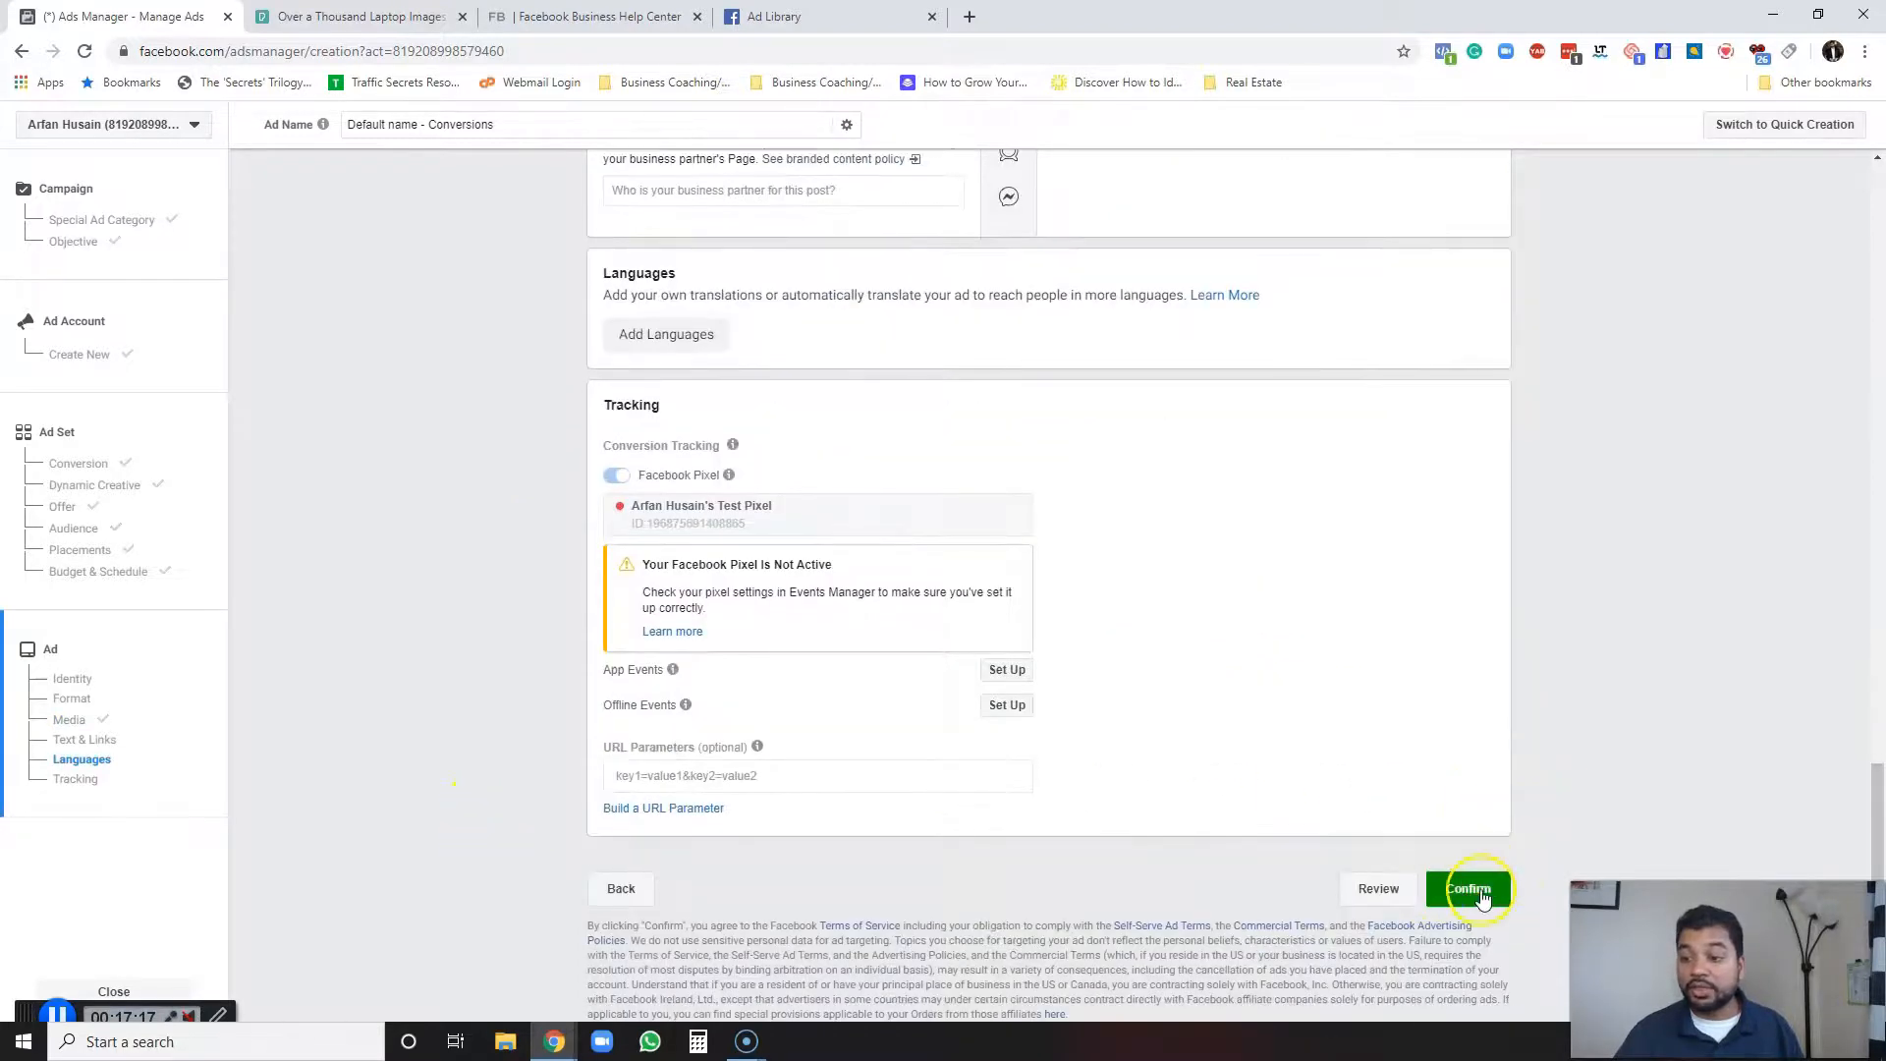
left_click(1463, 892)
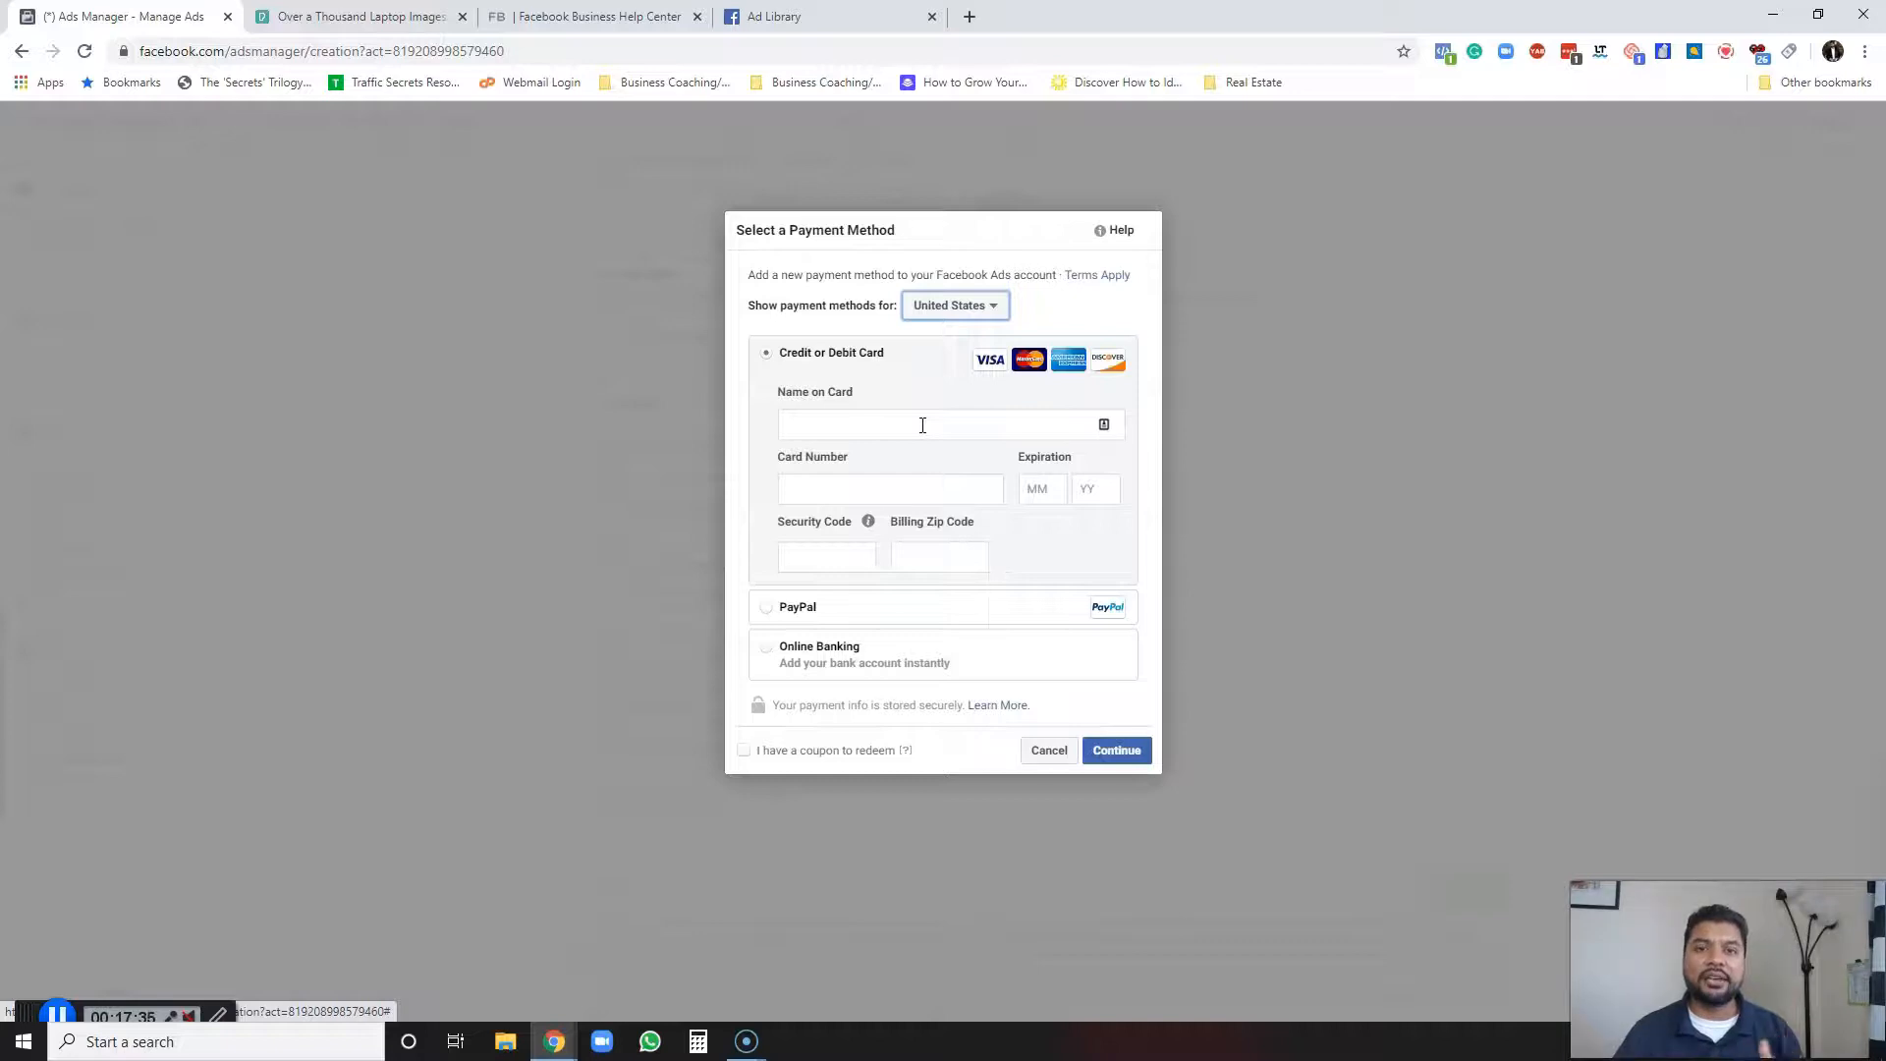
left_click(959, 423)
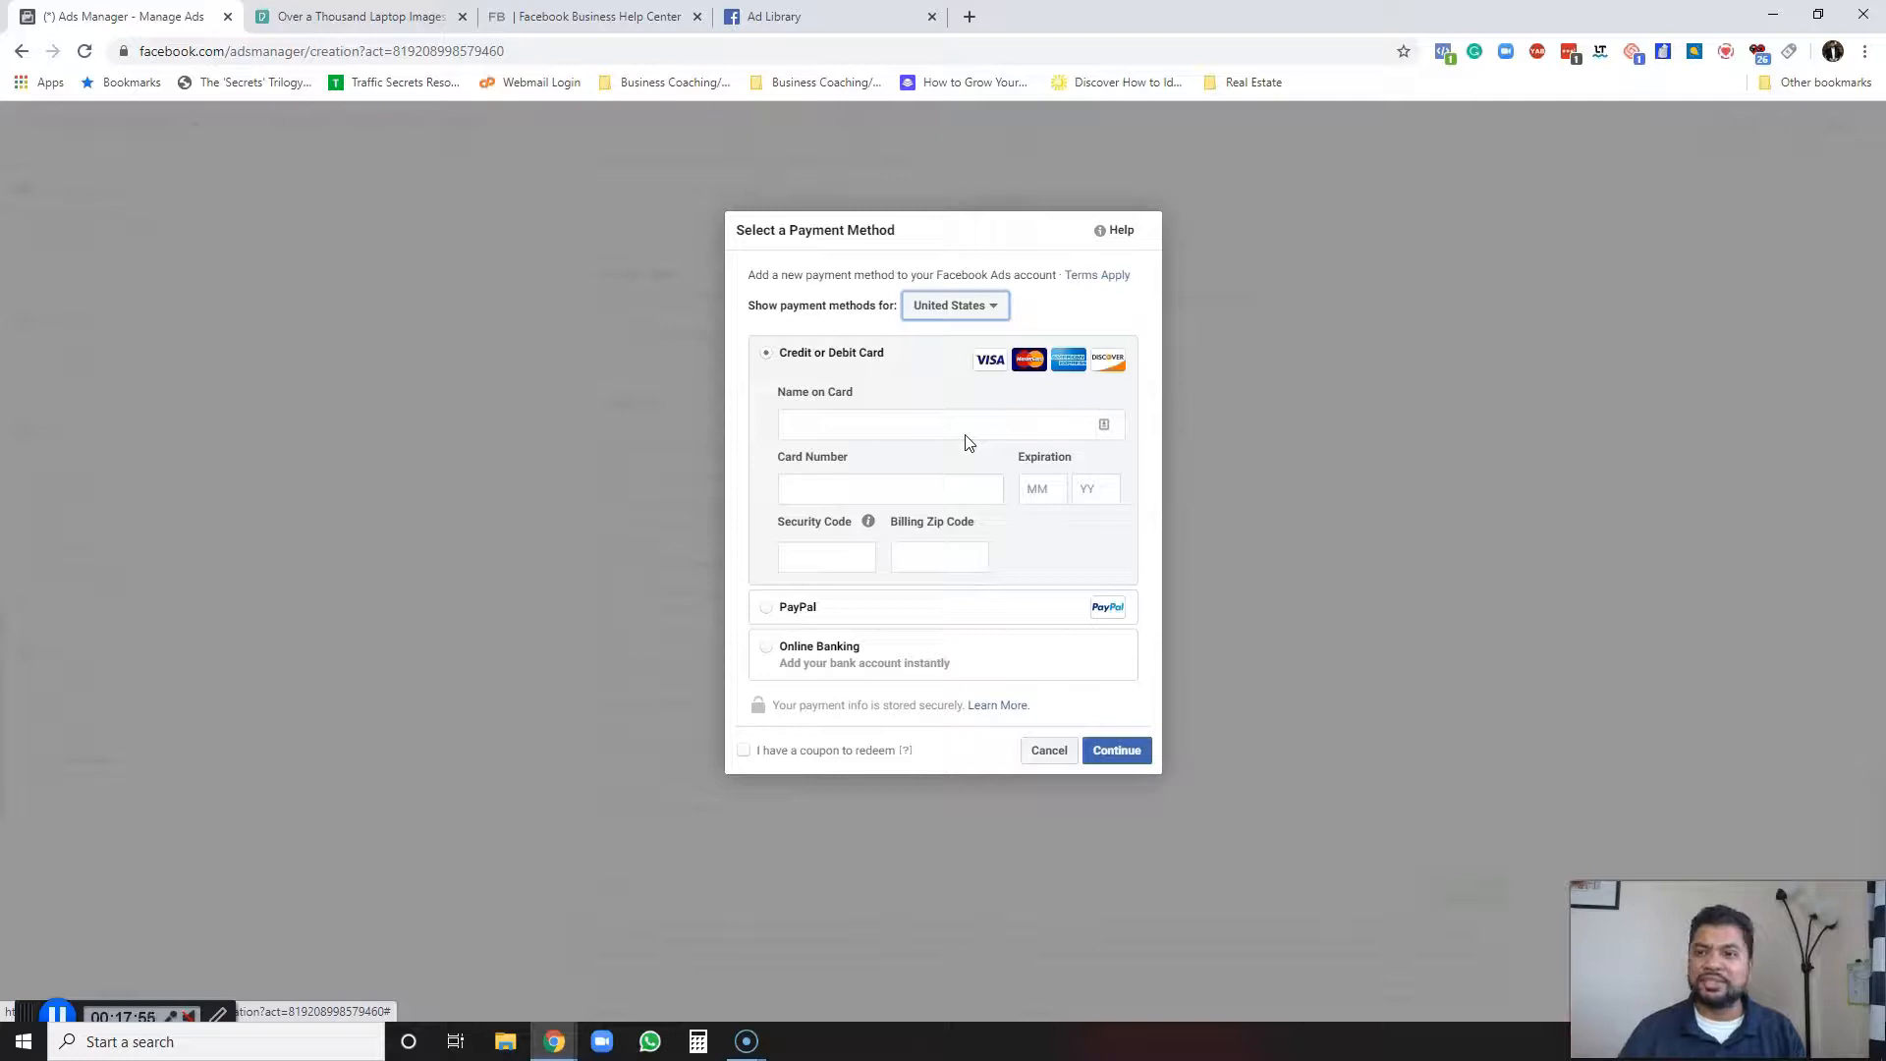
left_click(940, 411)
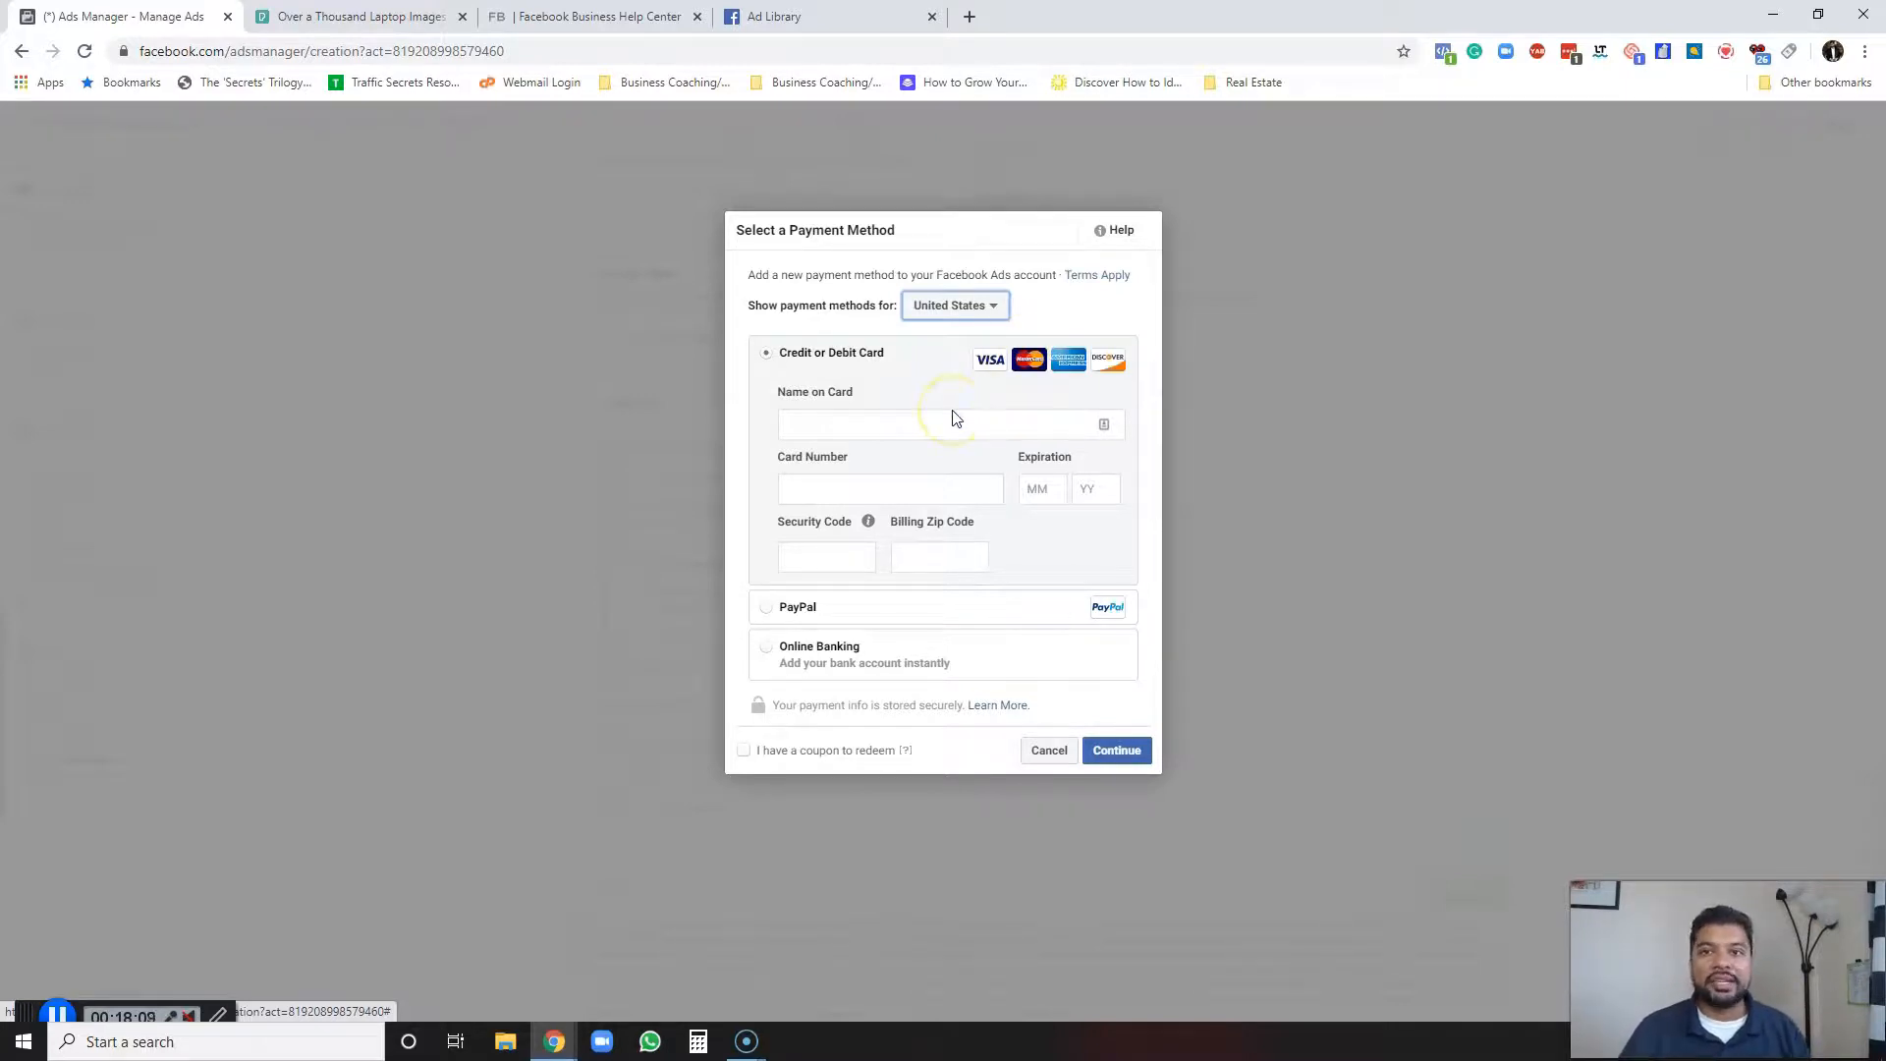
left_click(1049, 751)
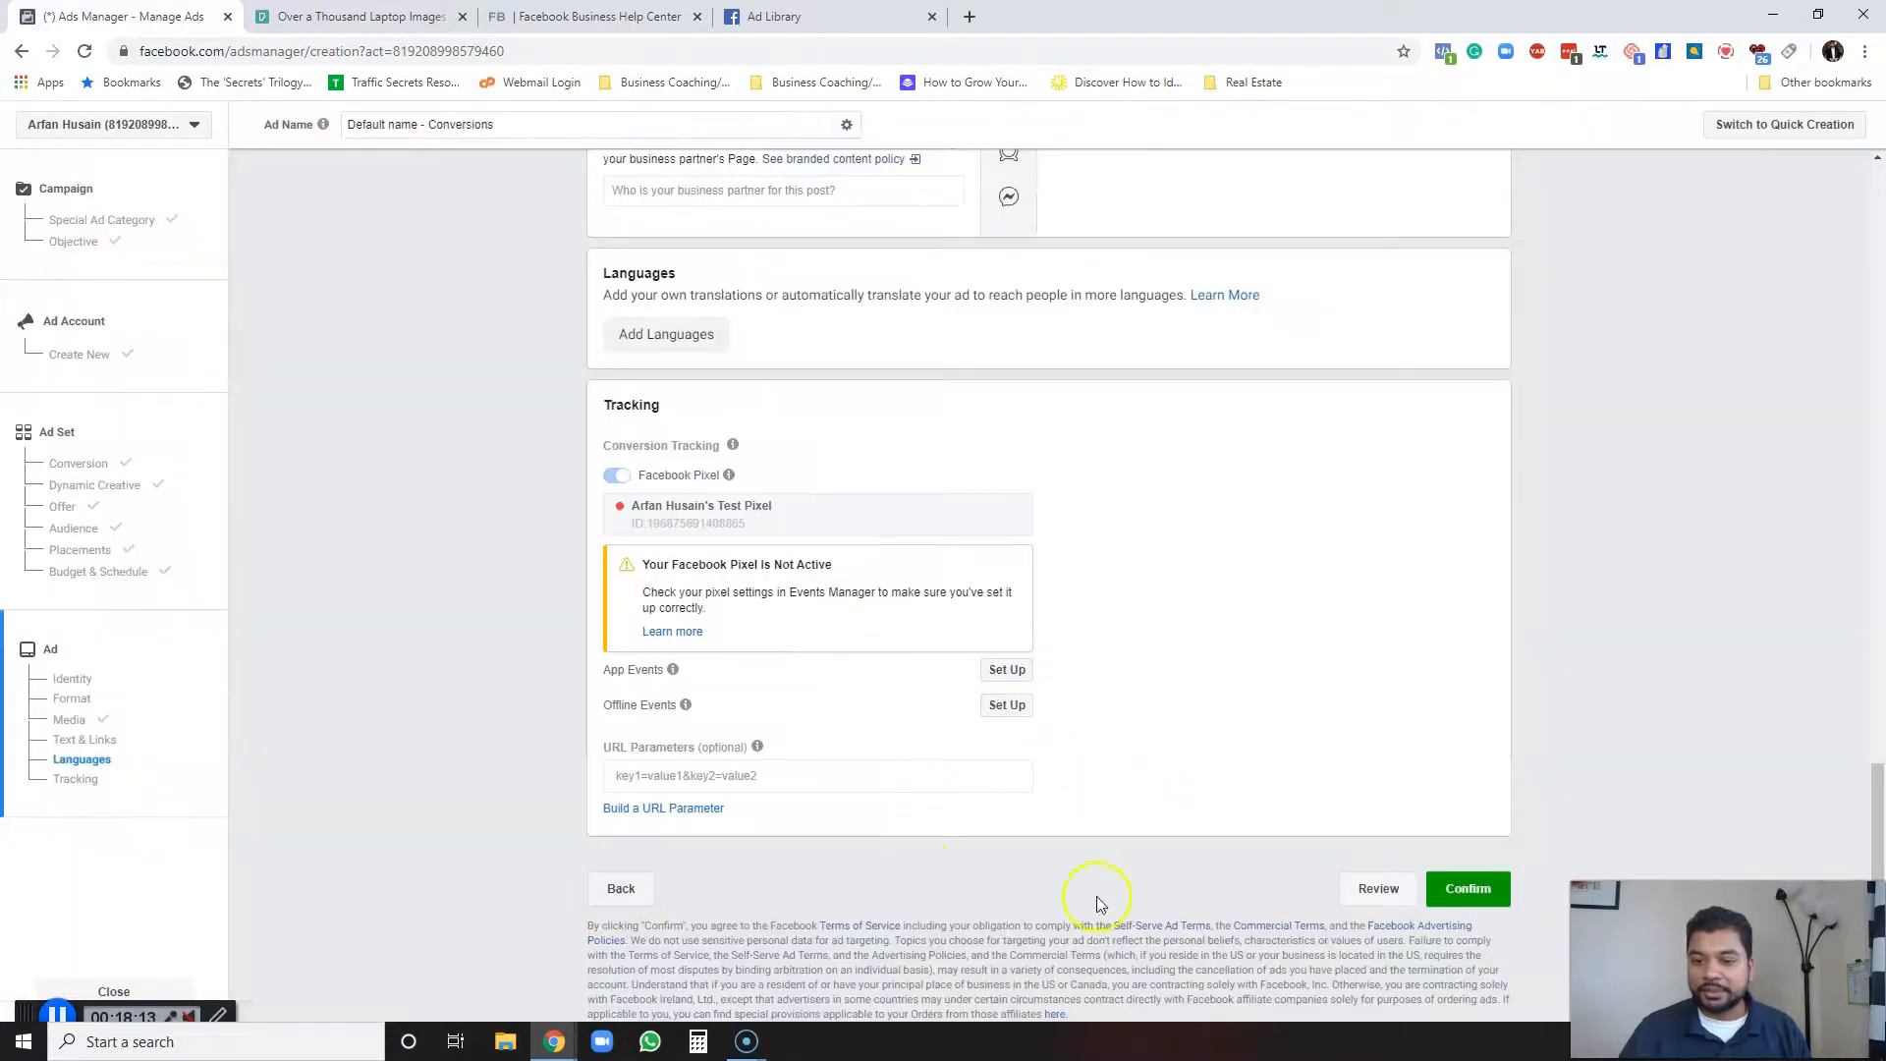
Open the pre-confirmation review and edit the campaign name to "Set Up A a to z".
left_click(1364, 889)
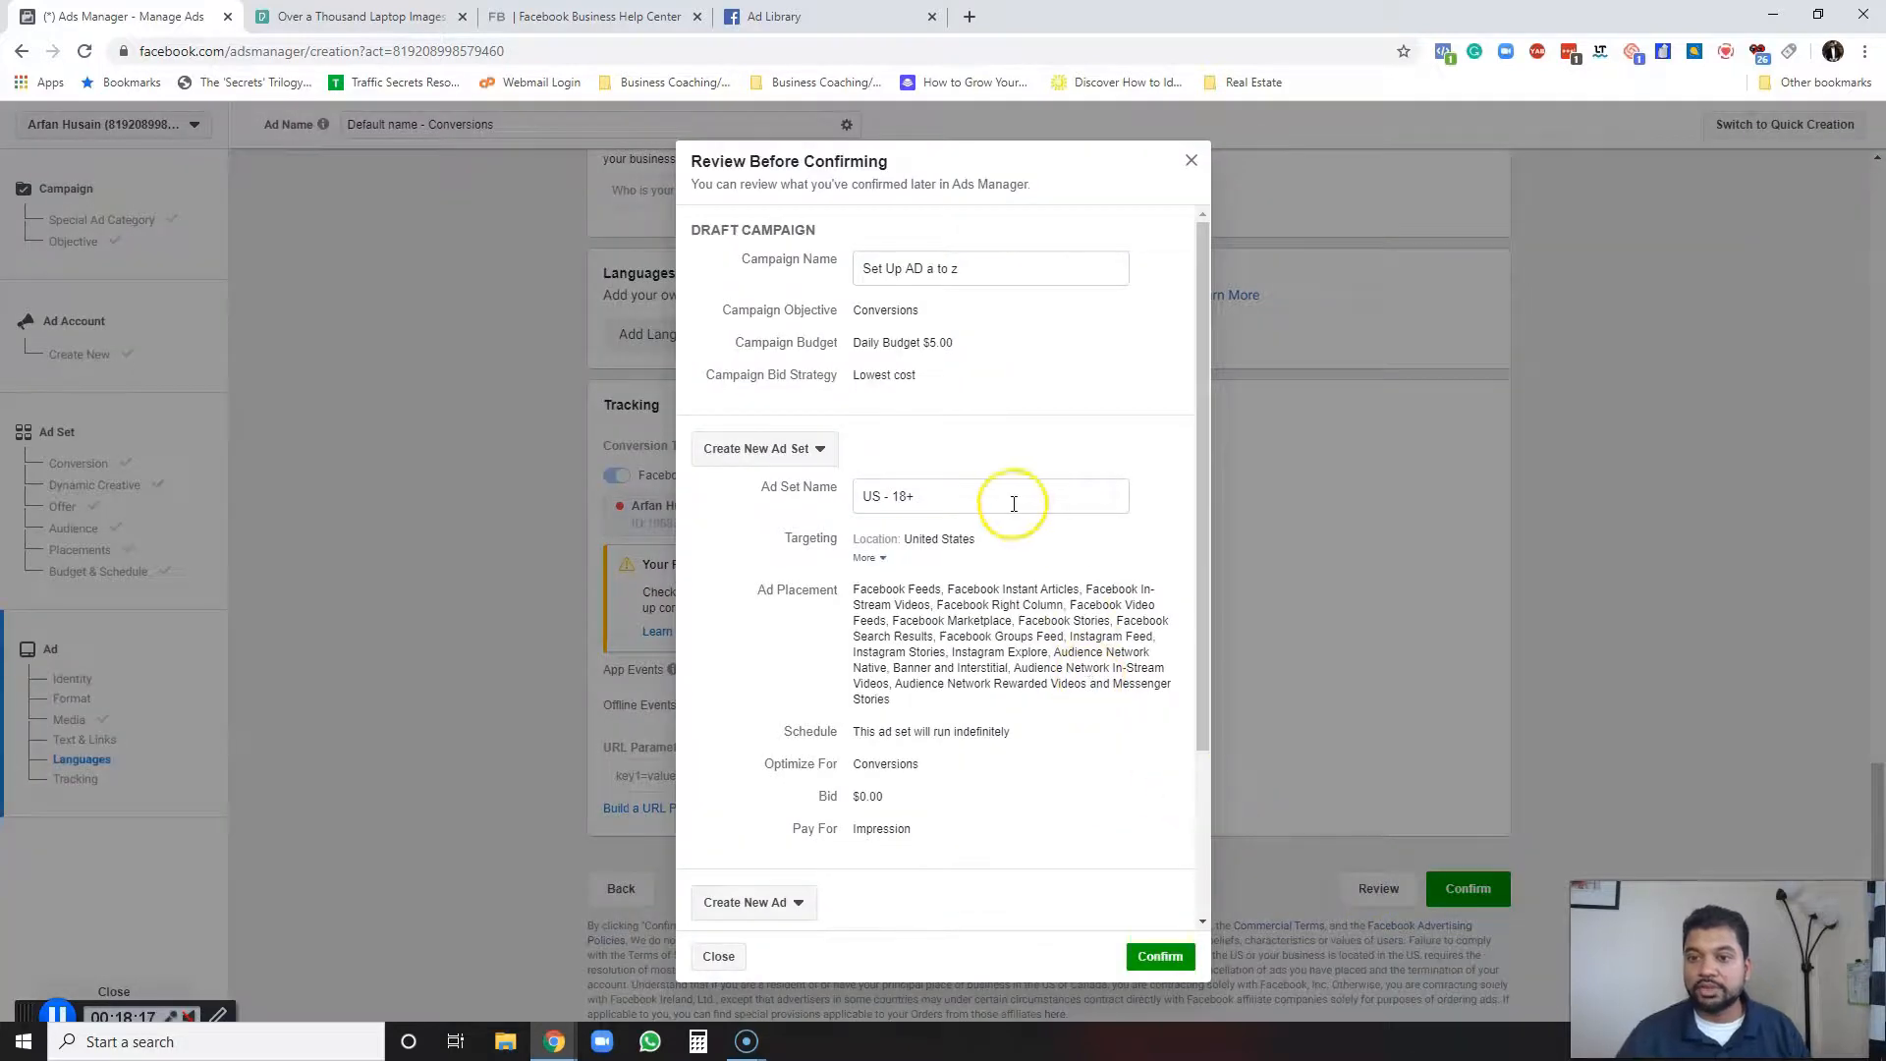
left_click(923, 267)
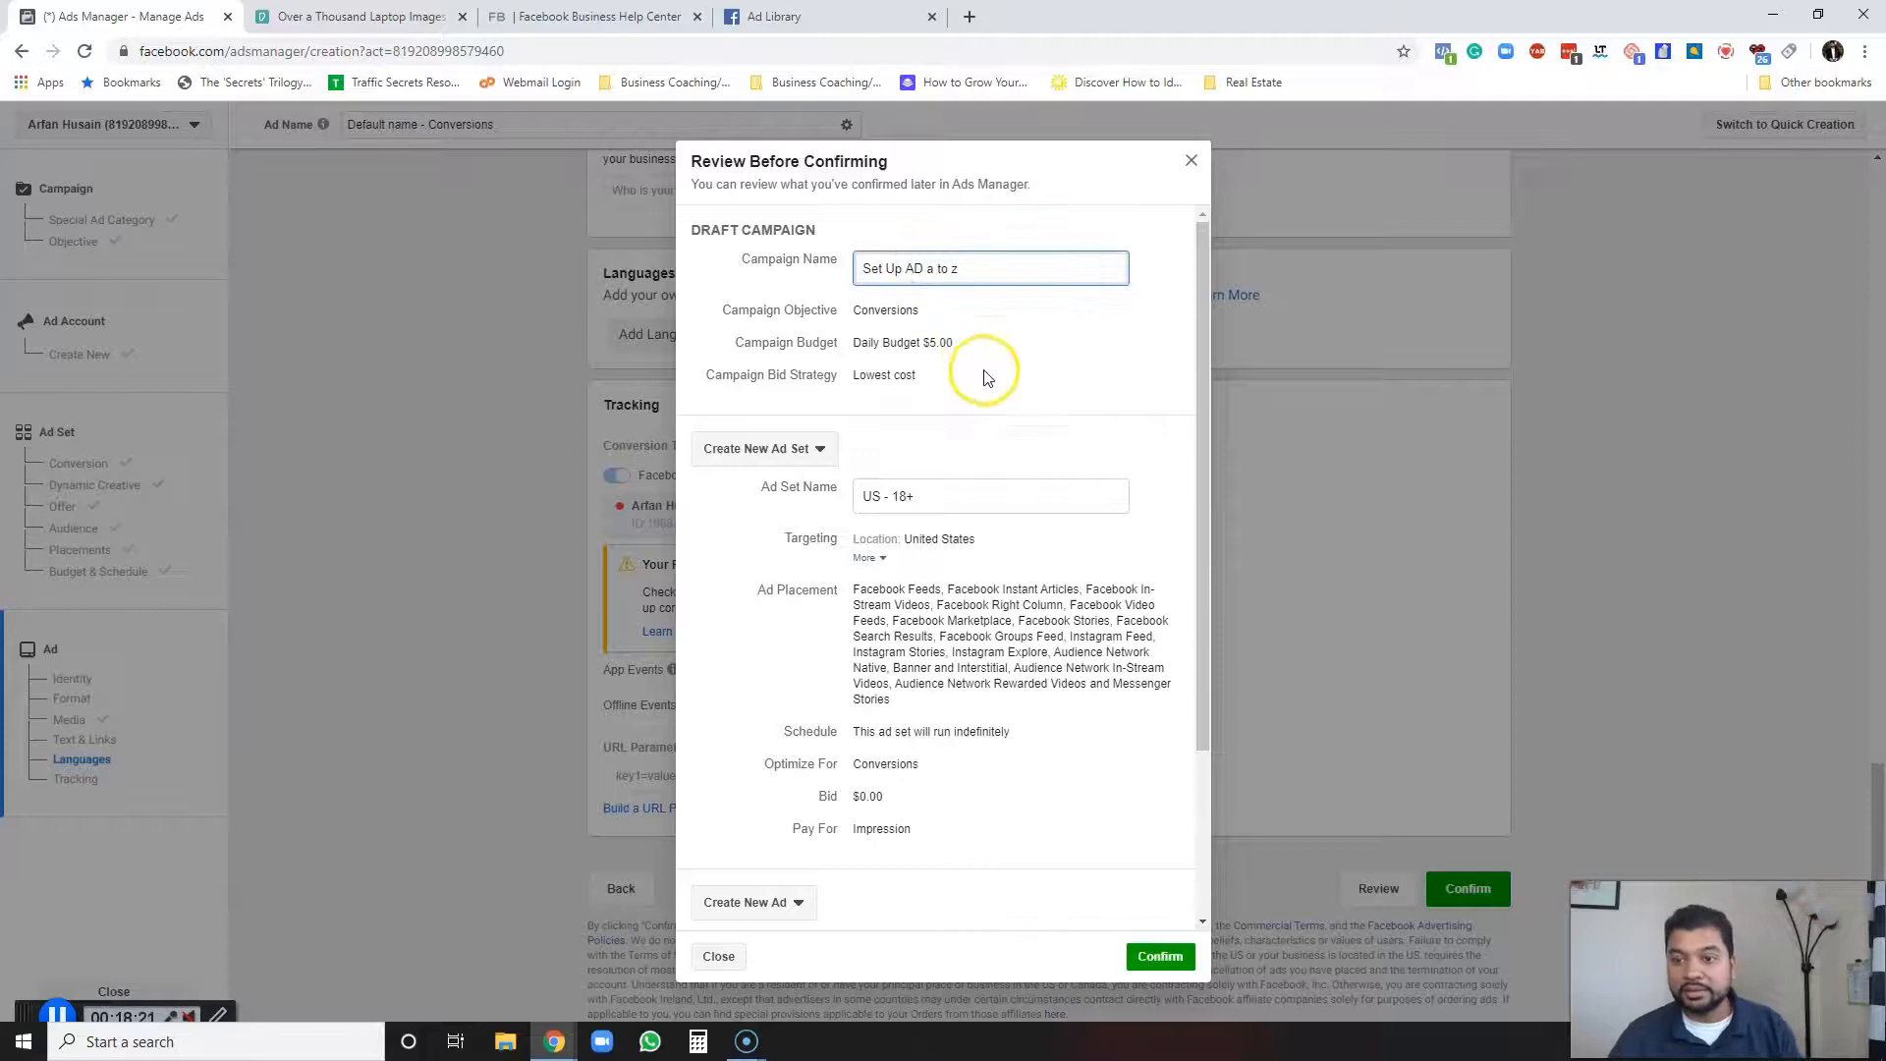
key("BackSpace")
Expand the ad set's targeting details and rename the ad set to "FEA | Open".
left_click_drag(947, 496, 842, 516)
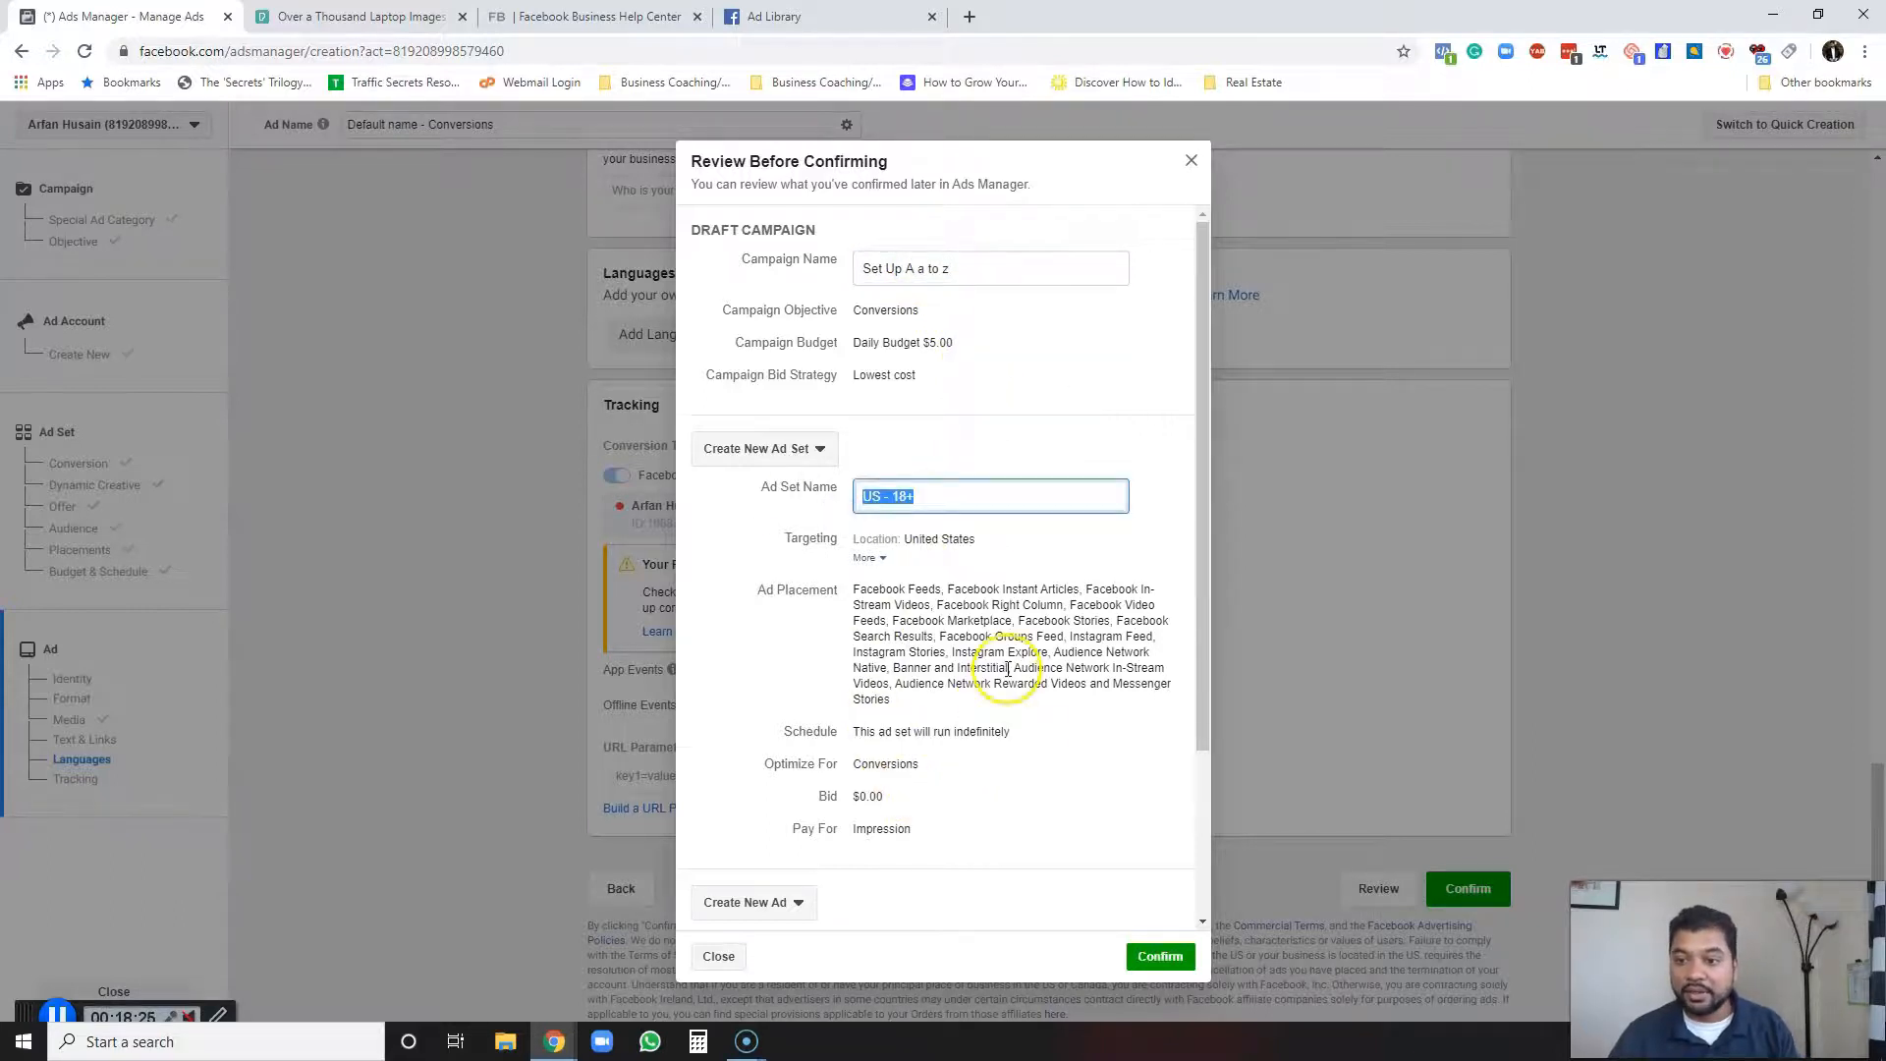
scroll(1004, 663, "down", 2)
scroll(1009, 661, "up", 1)
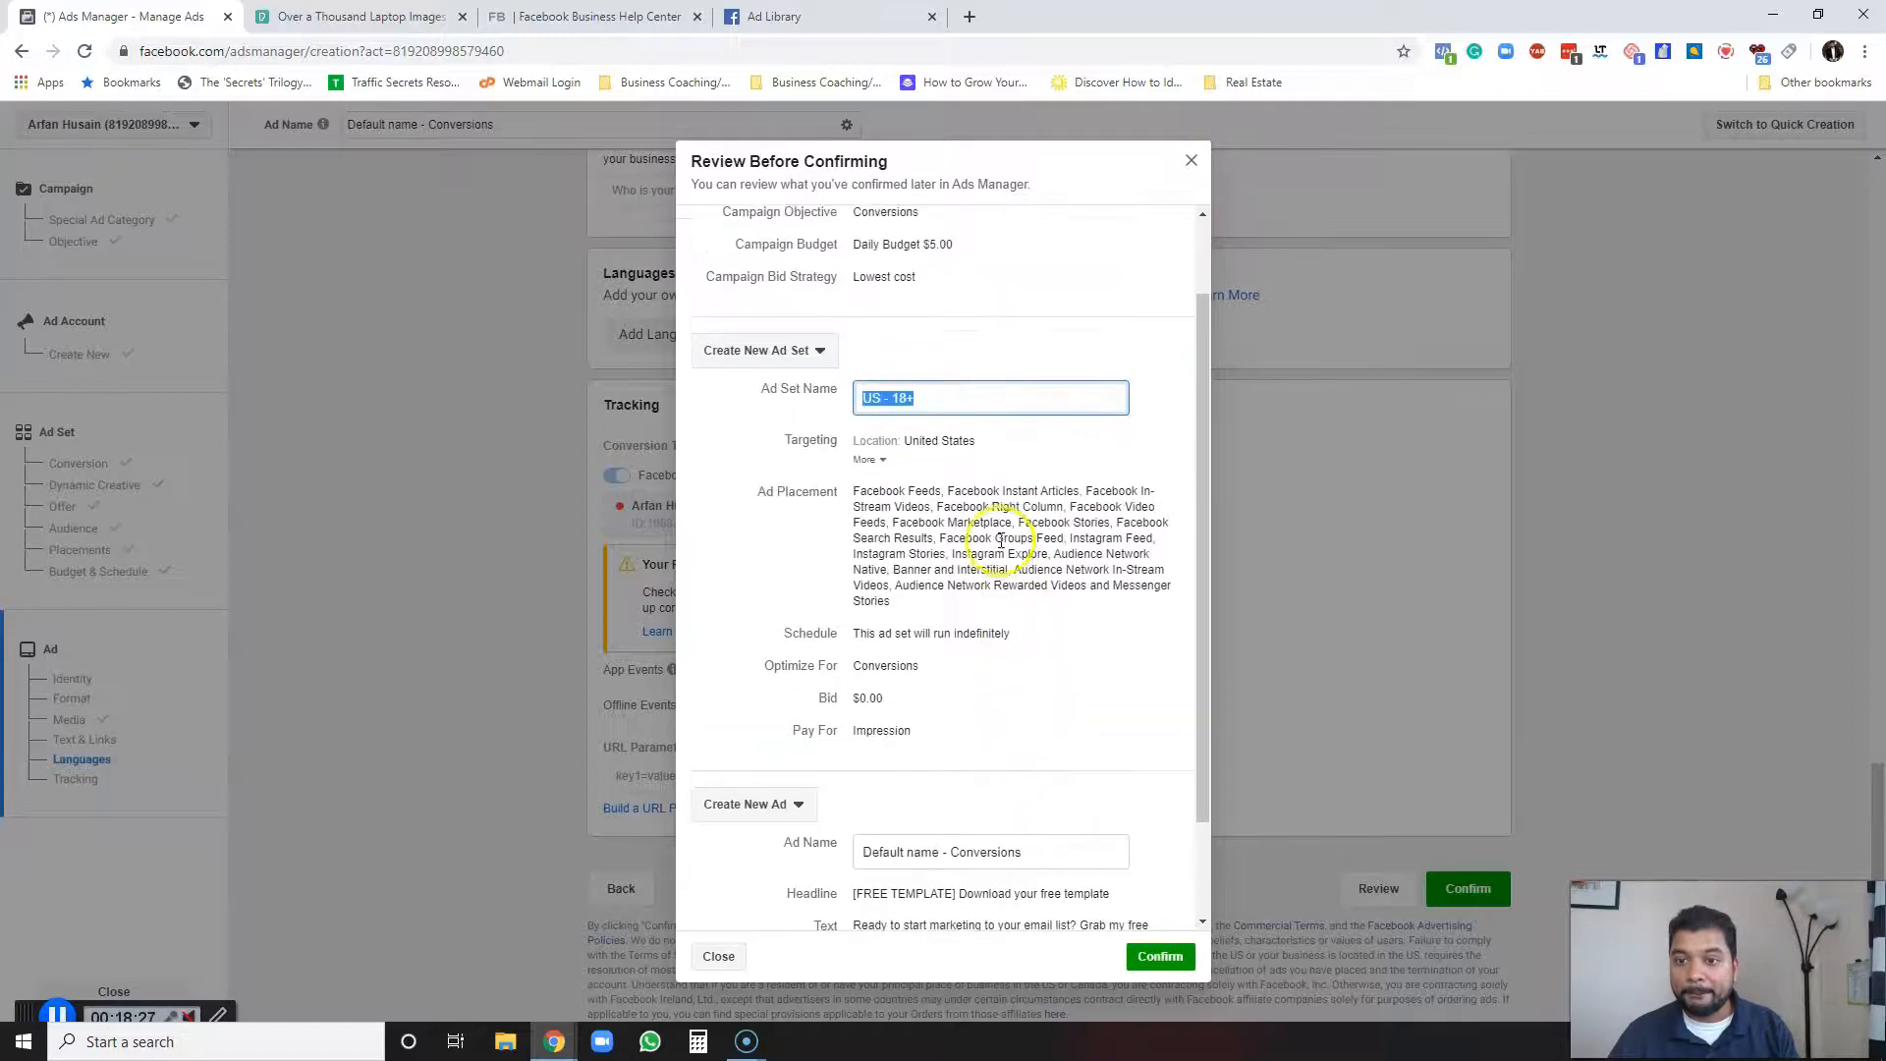
left_click(880, 460)
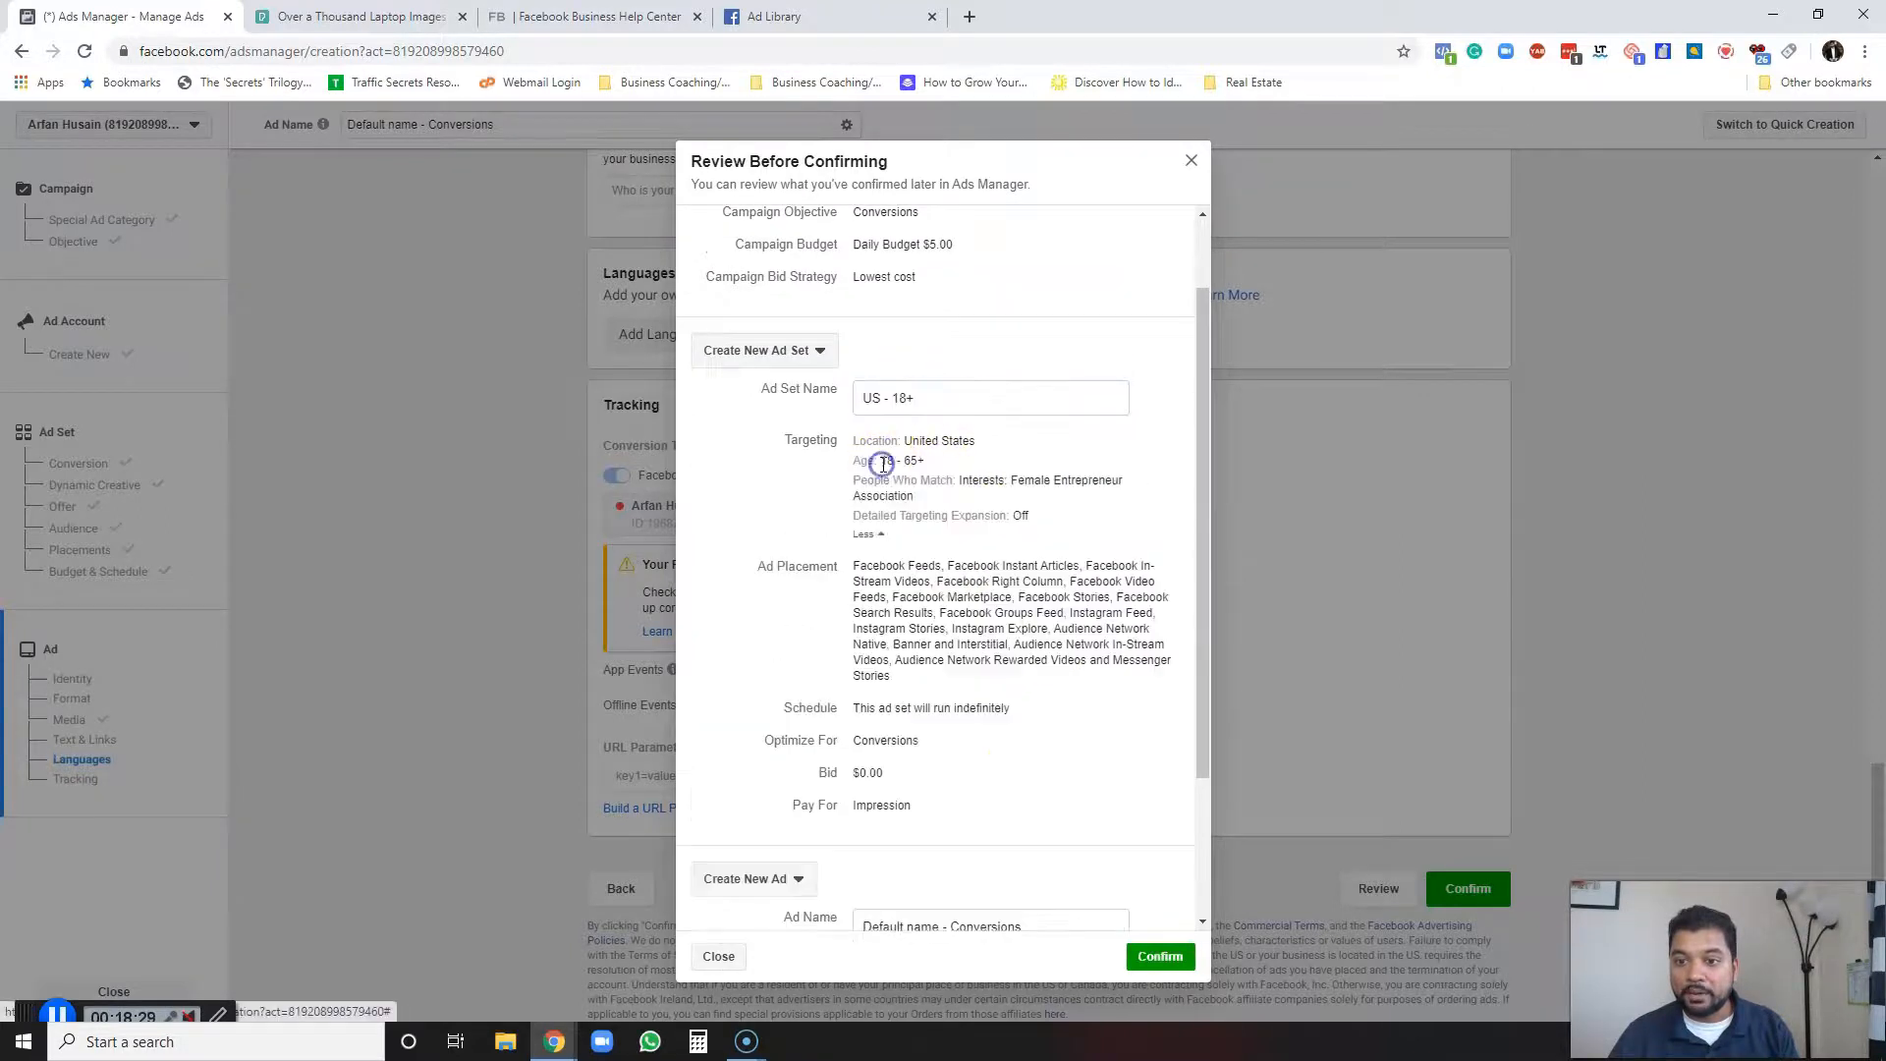
triple_click(871, 402)
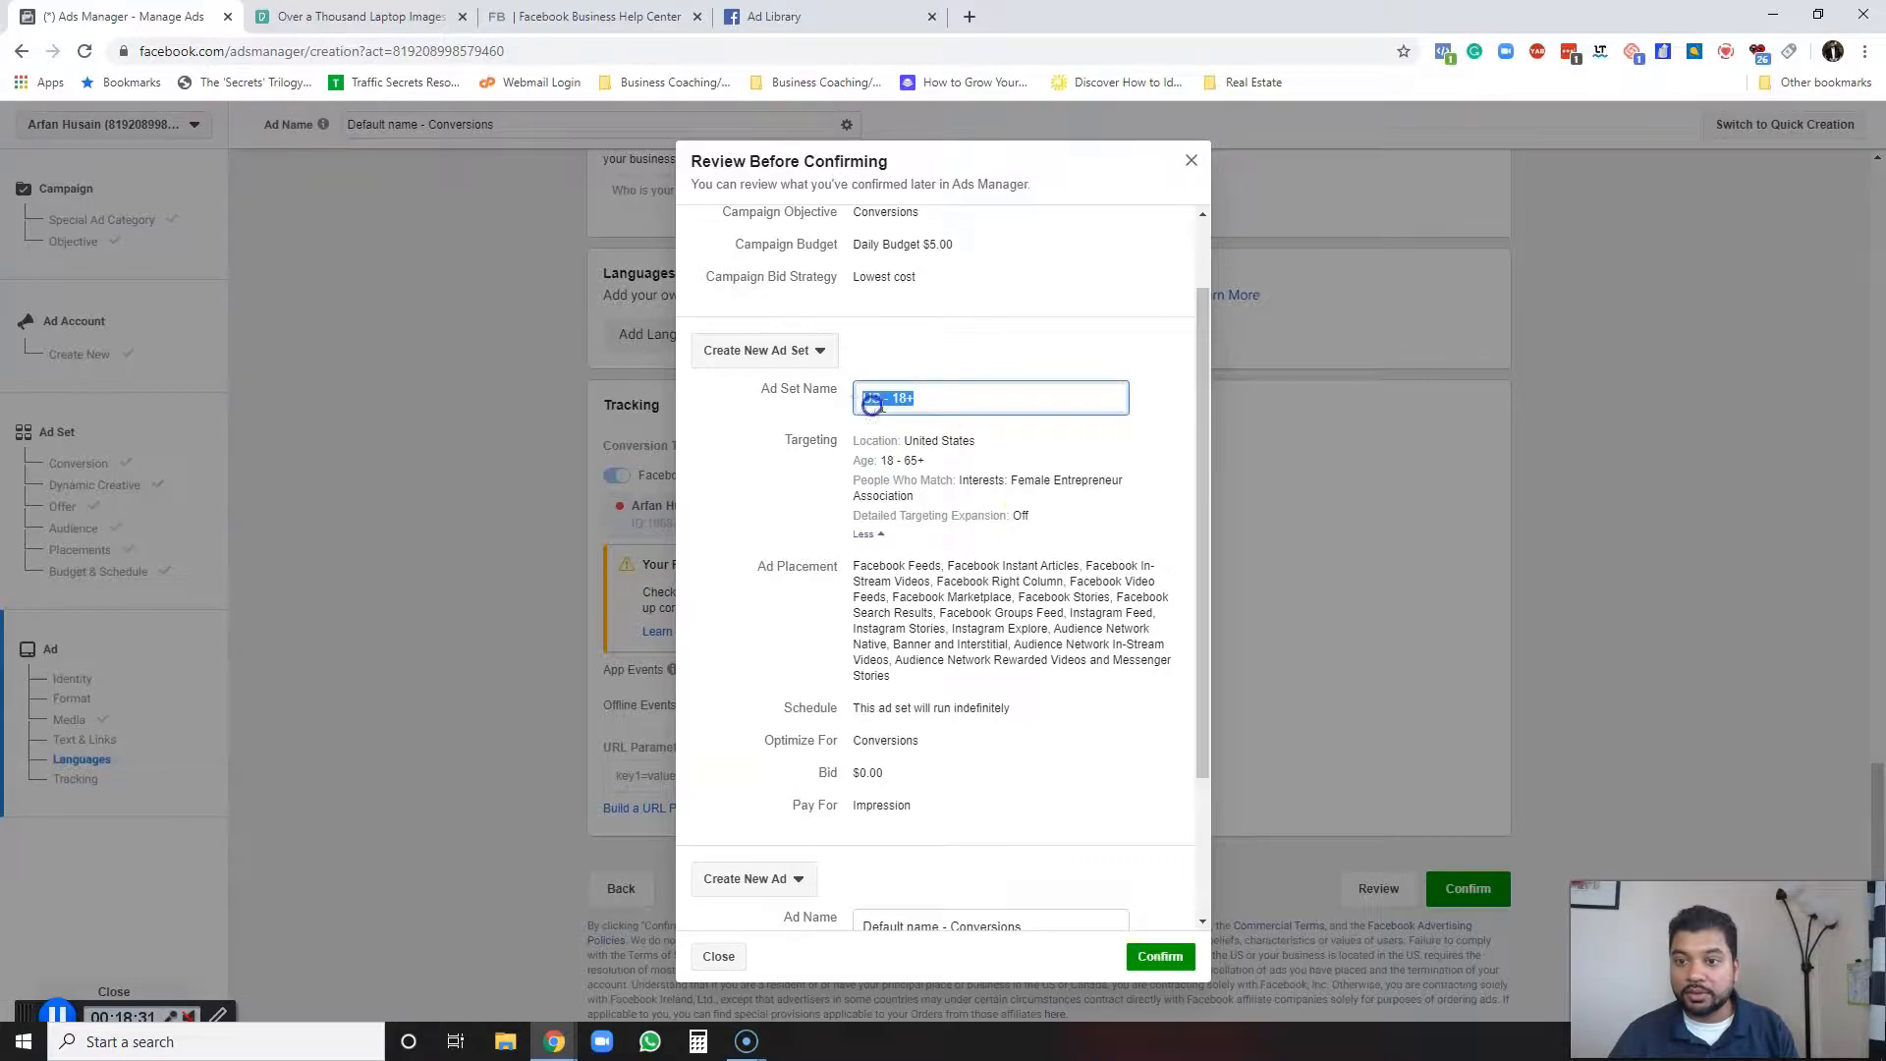
type("FEA")
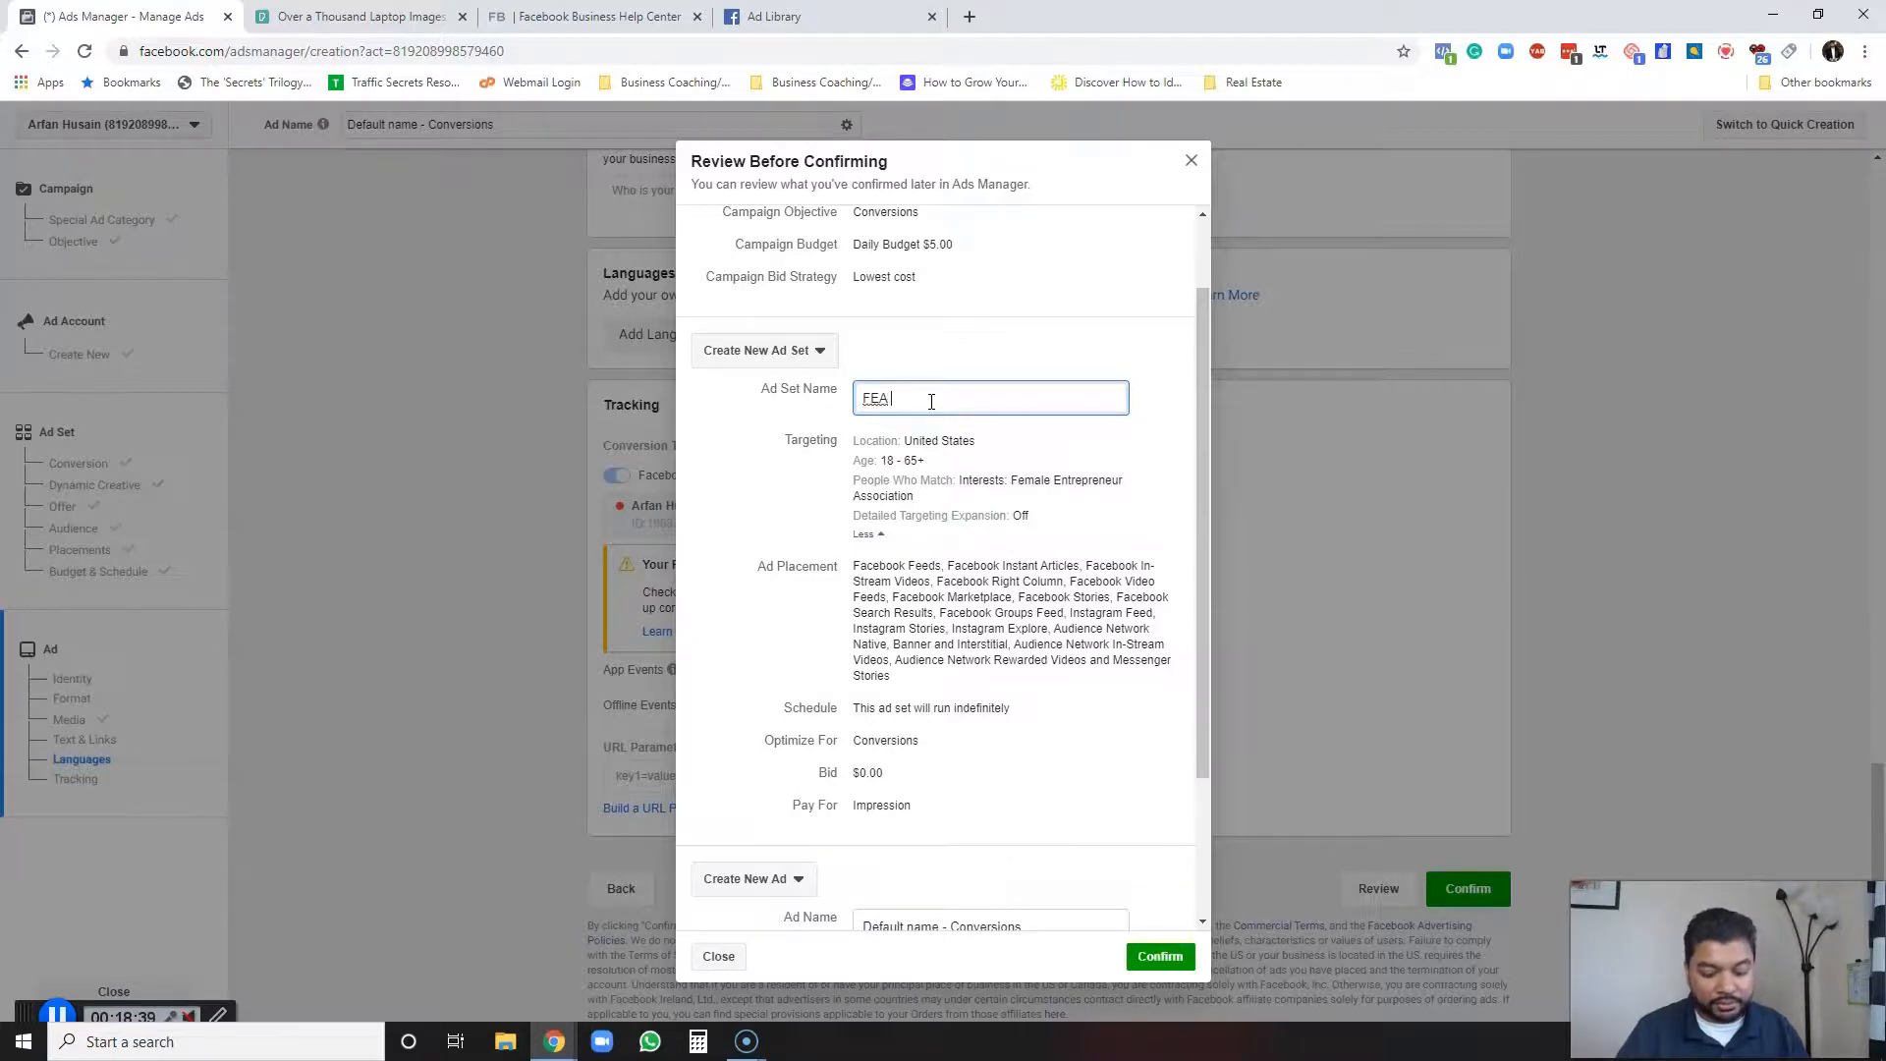
type("| Open")
left_click(63, 1006)
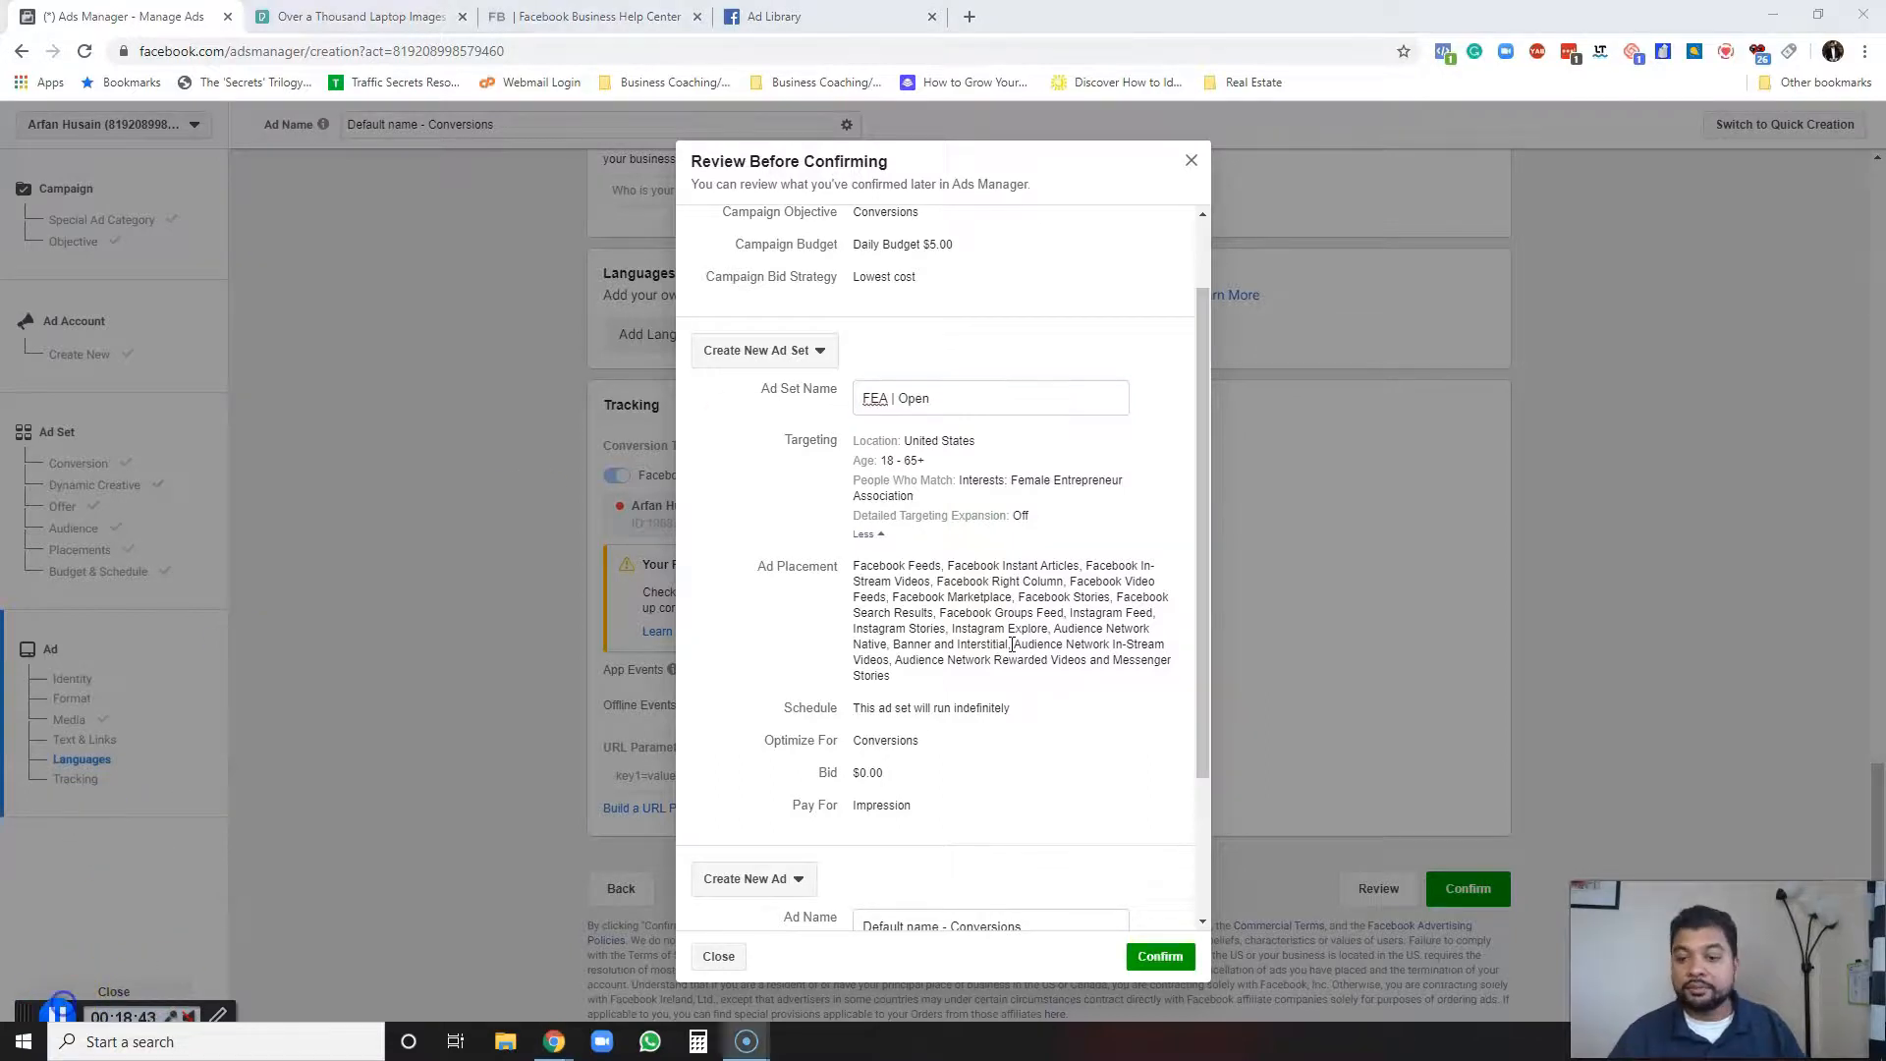
Insert "Age" into the ad set name to make it "FEA | Age Open".
left_click(960, 405)
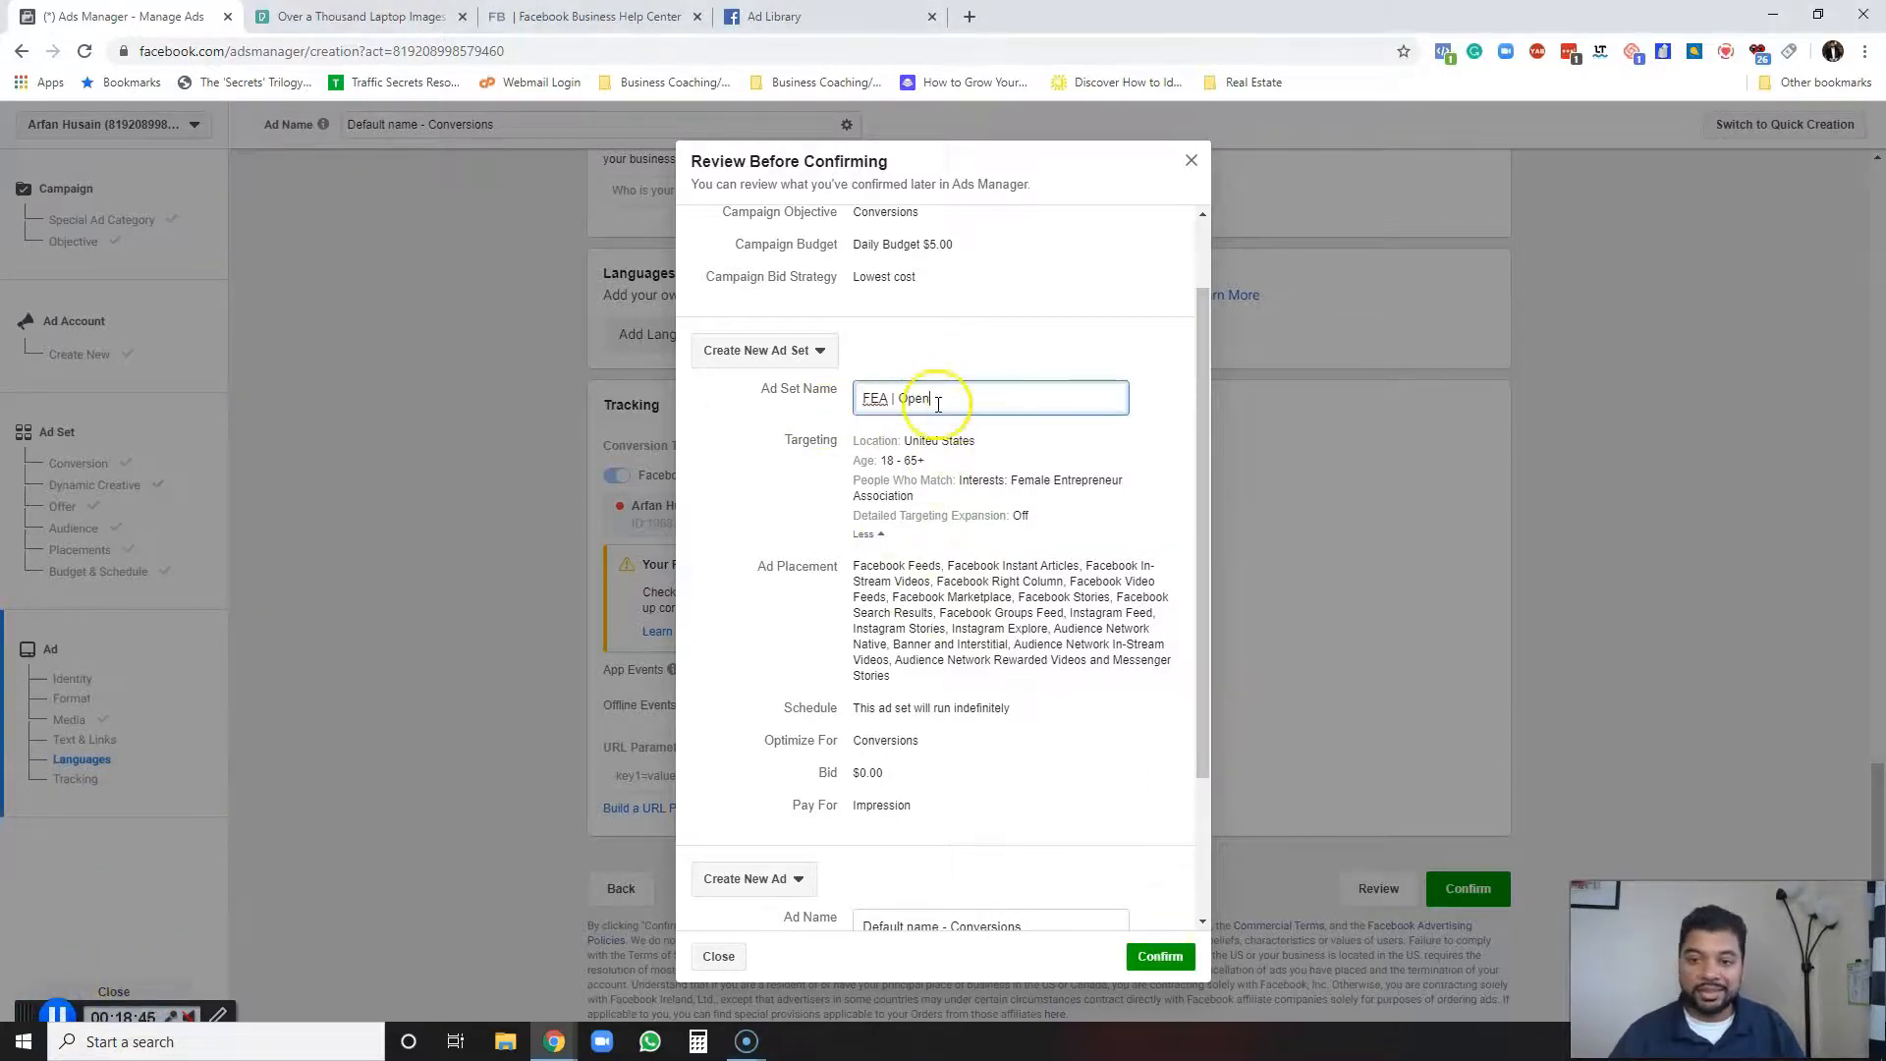
left_click(903, 399)
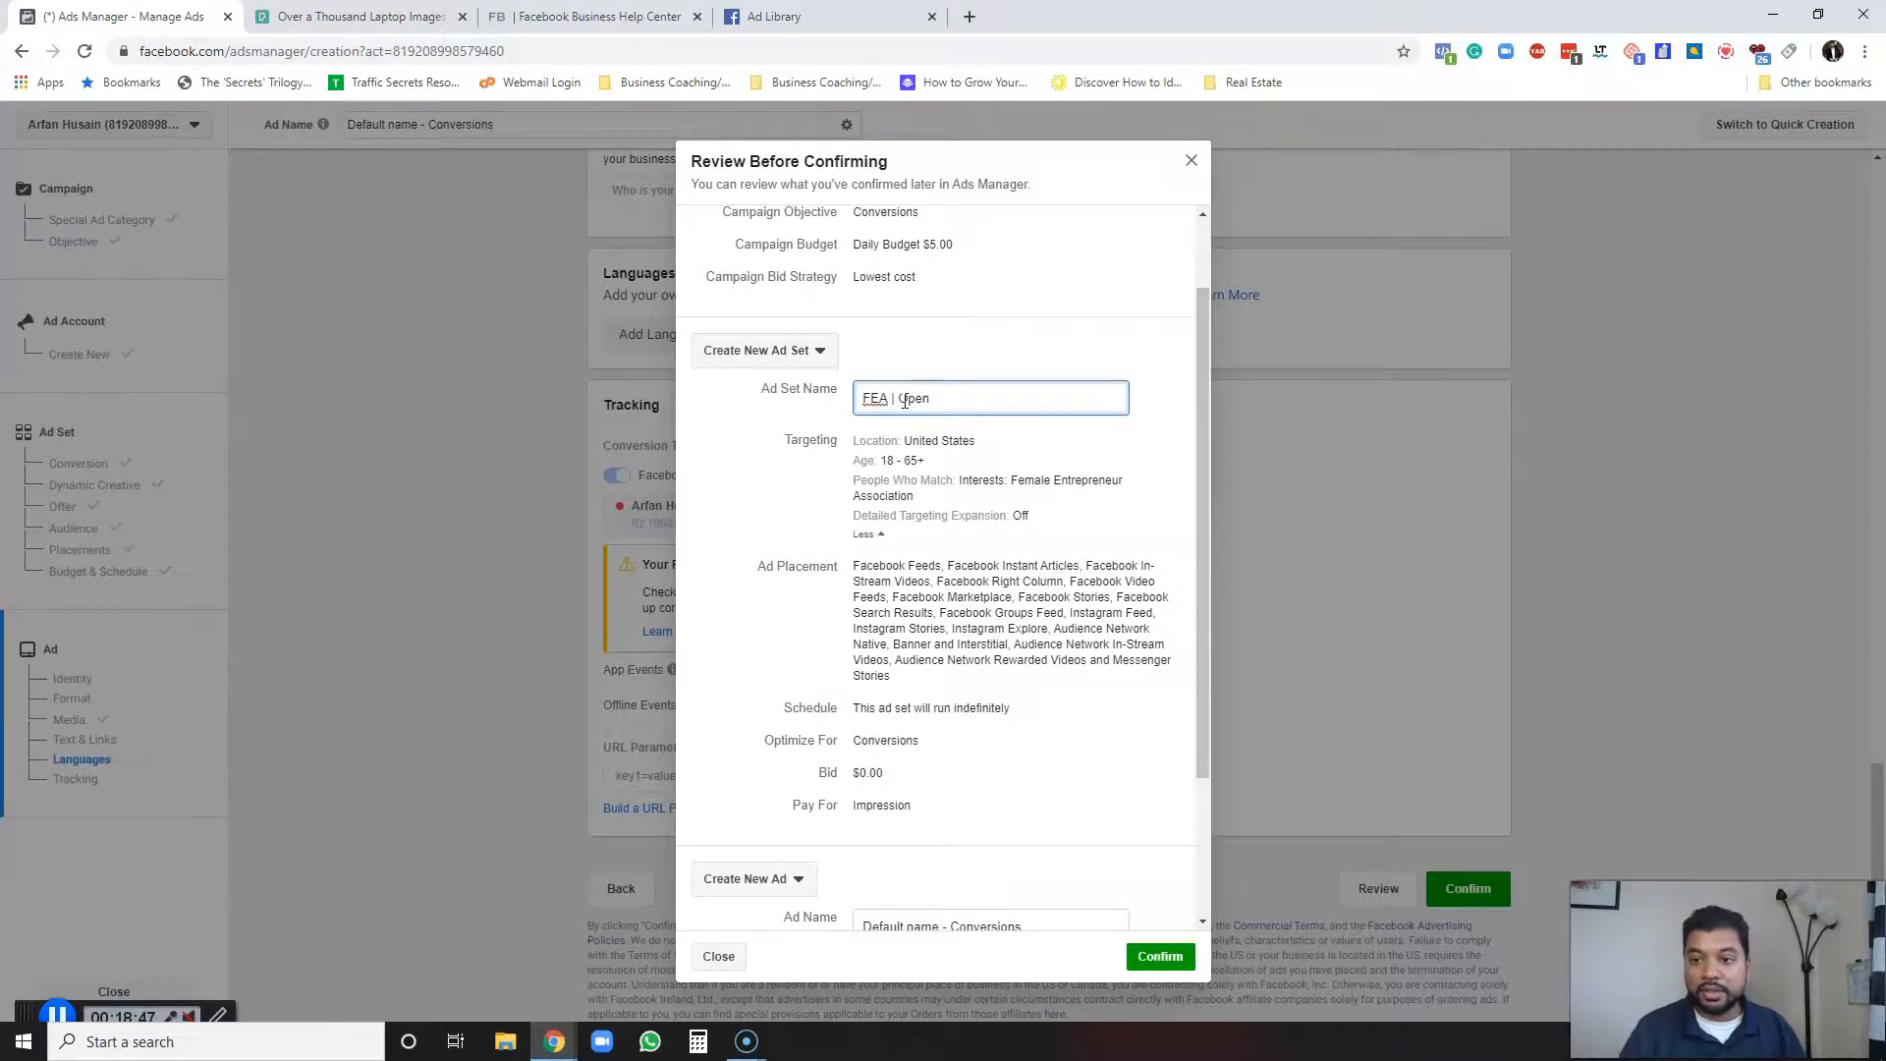
type("Age")
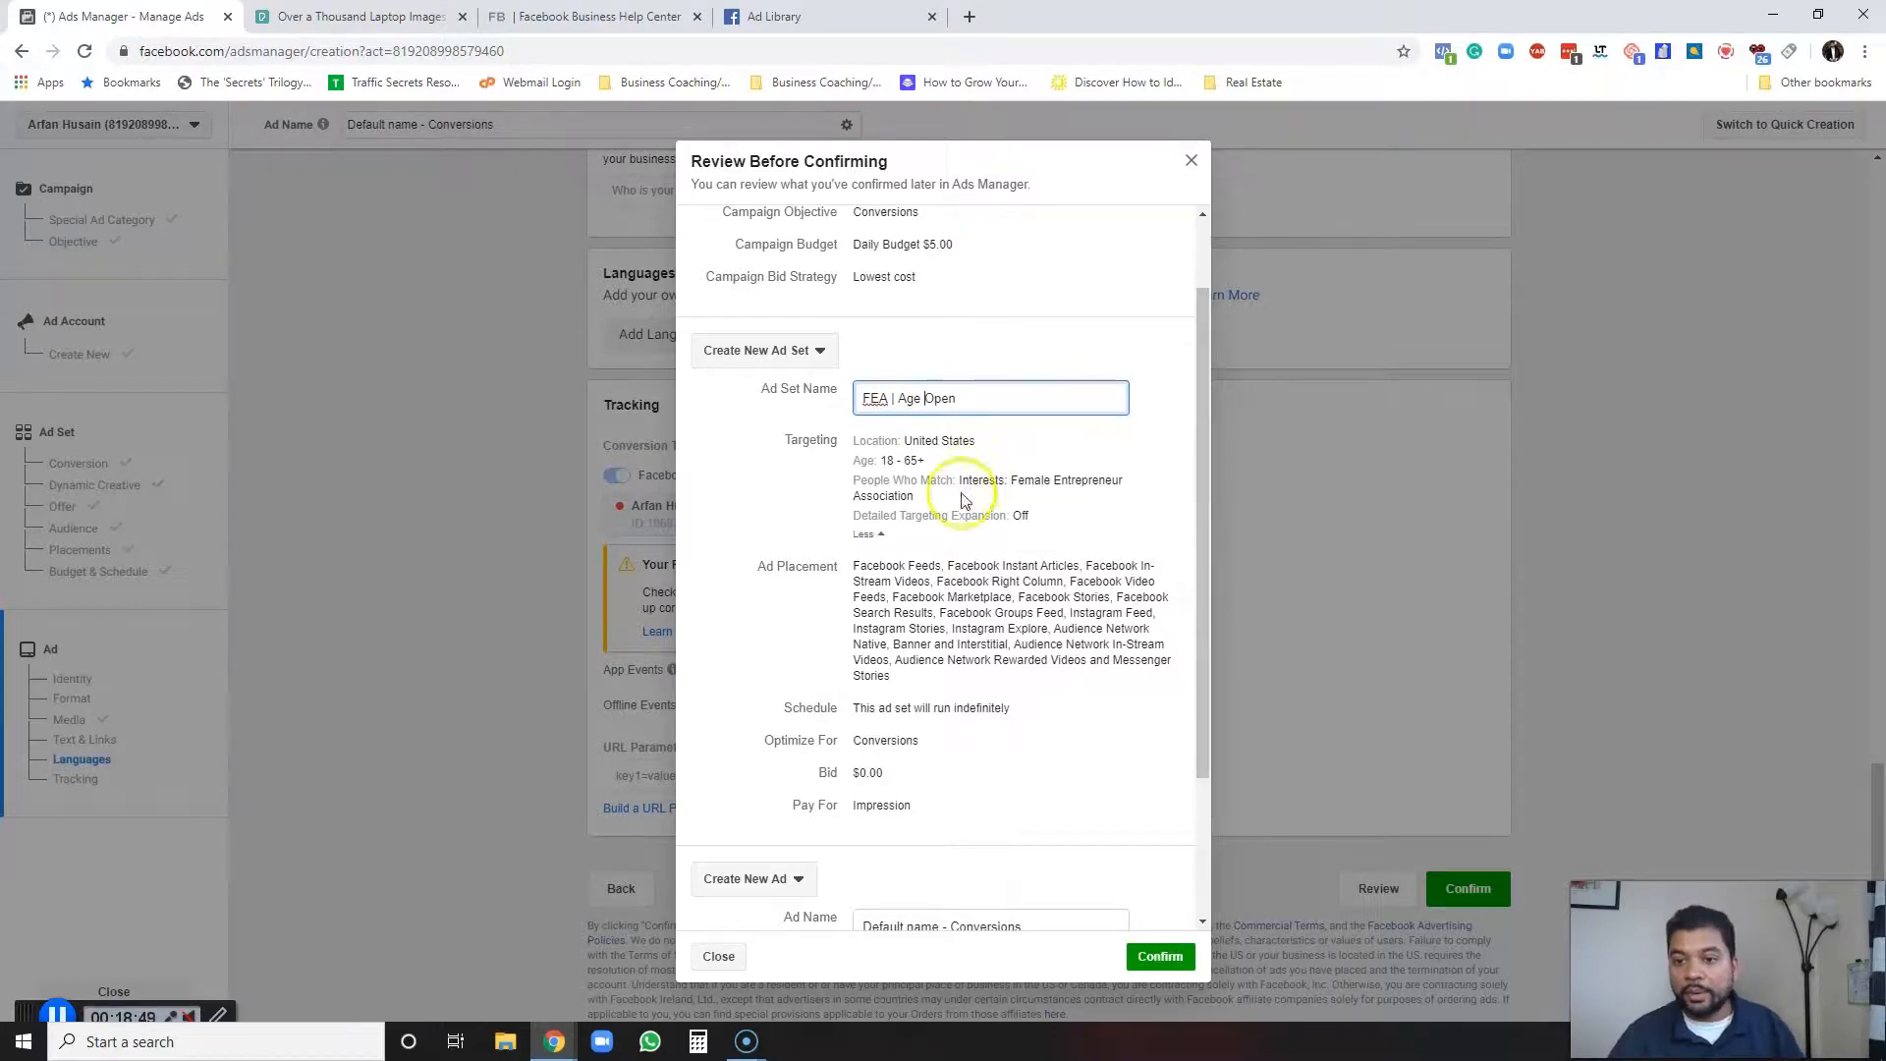
Rename the ad to "Girl On Laptop" by pasting, and confirm the campaign.
scroll(913, 545, "down", 2)
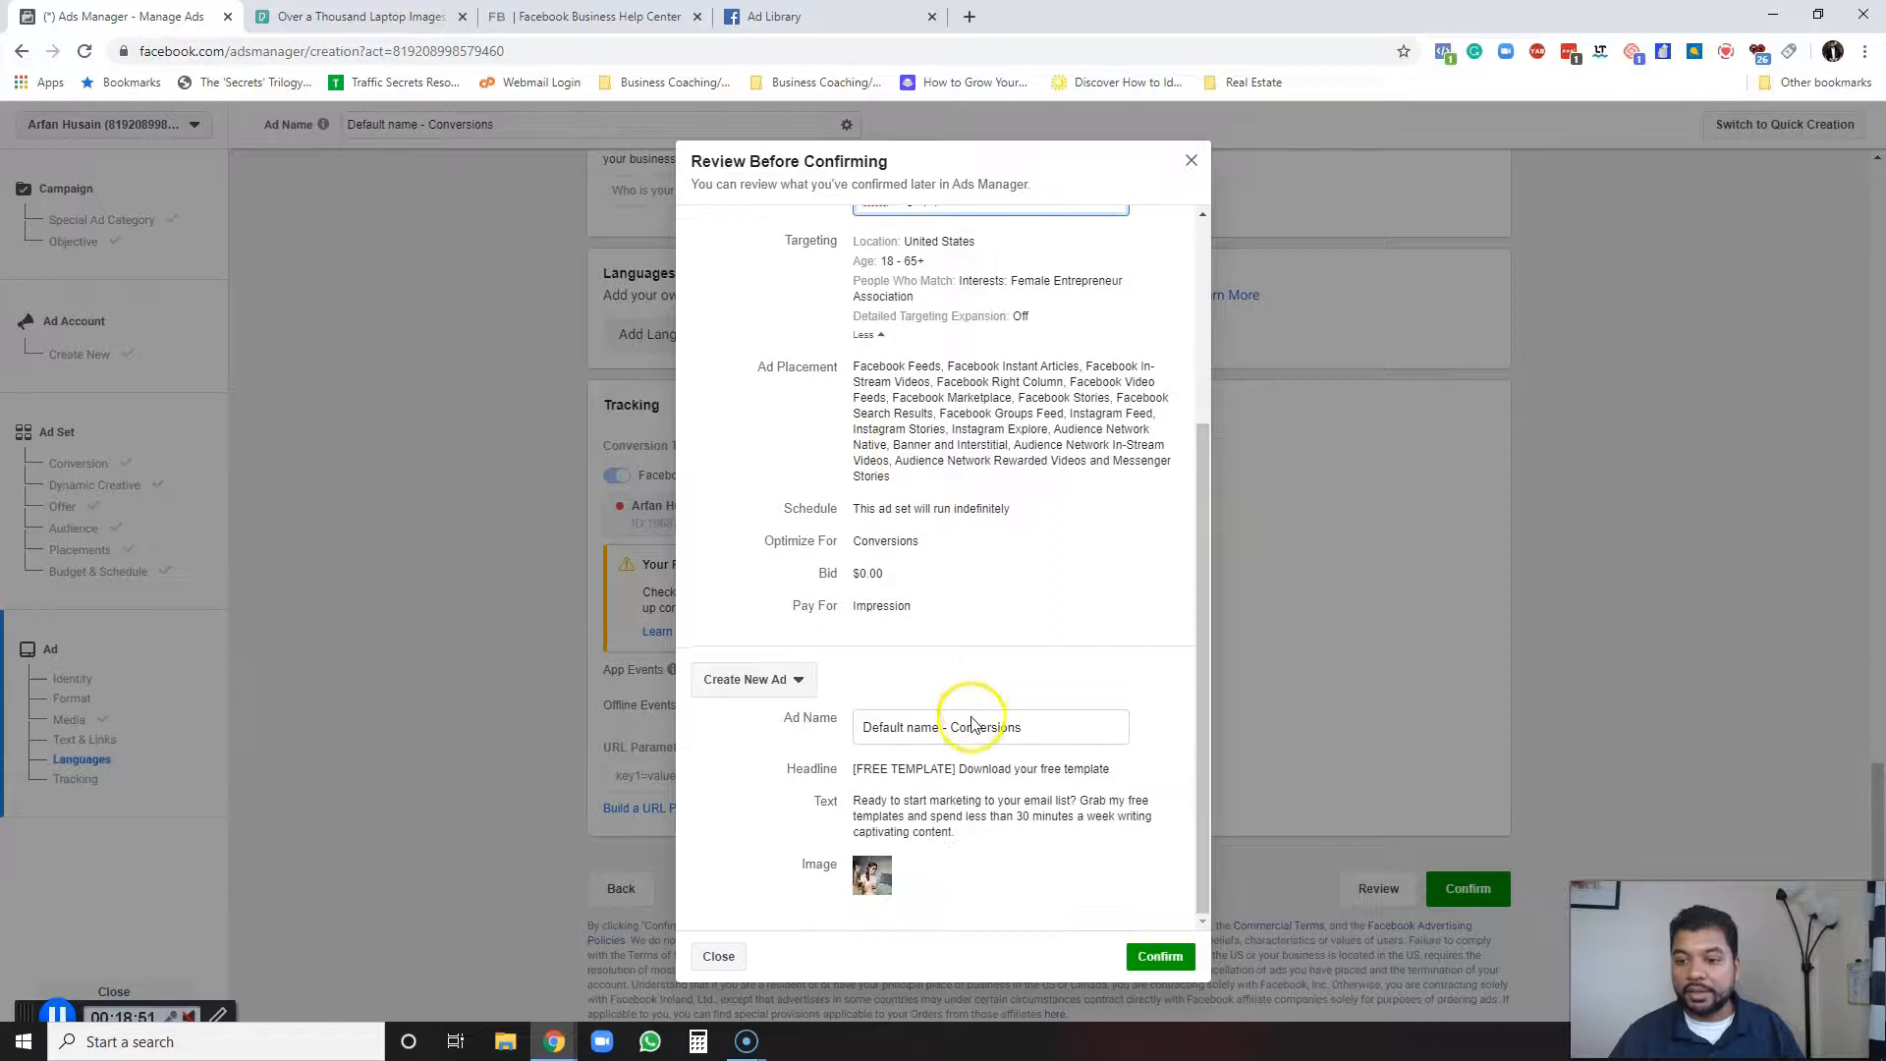
left_click_drag(1031, 728, 803, 722)
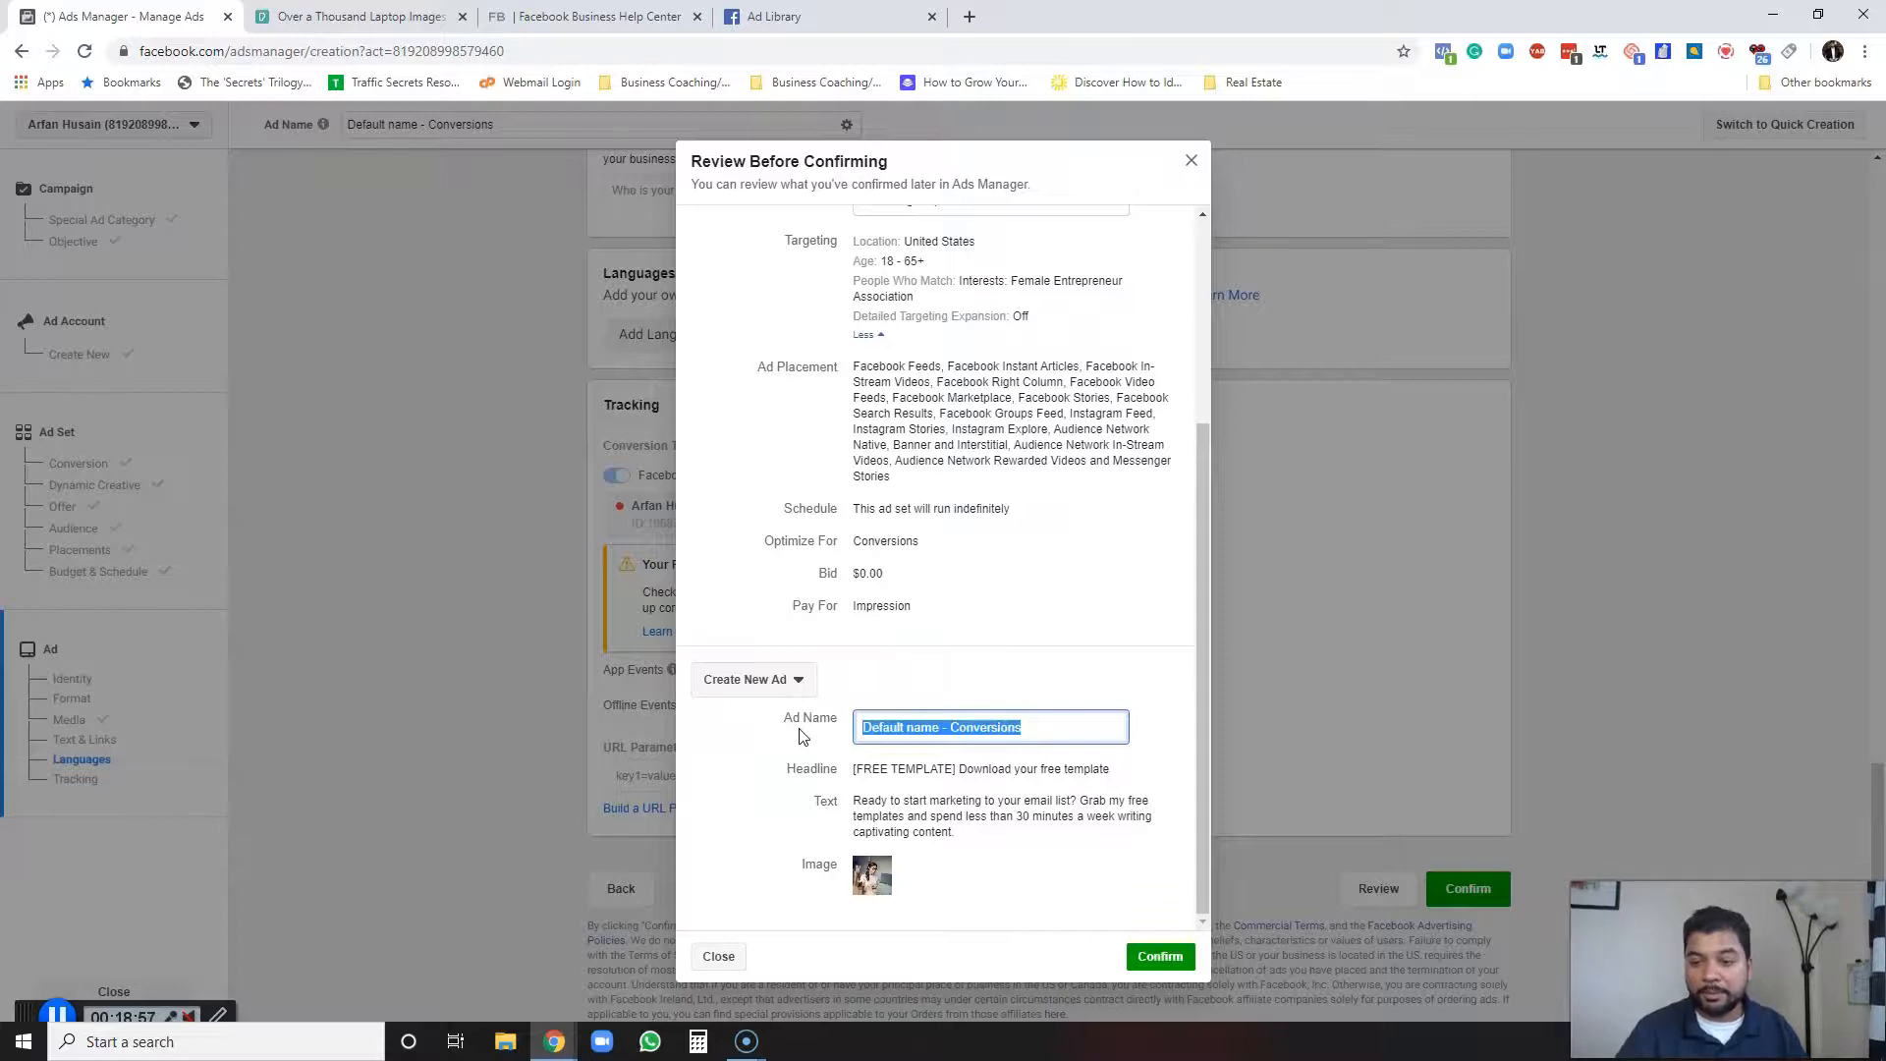
type("Girl On Laptop")
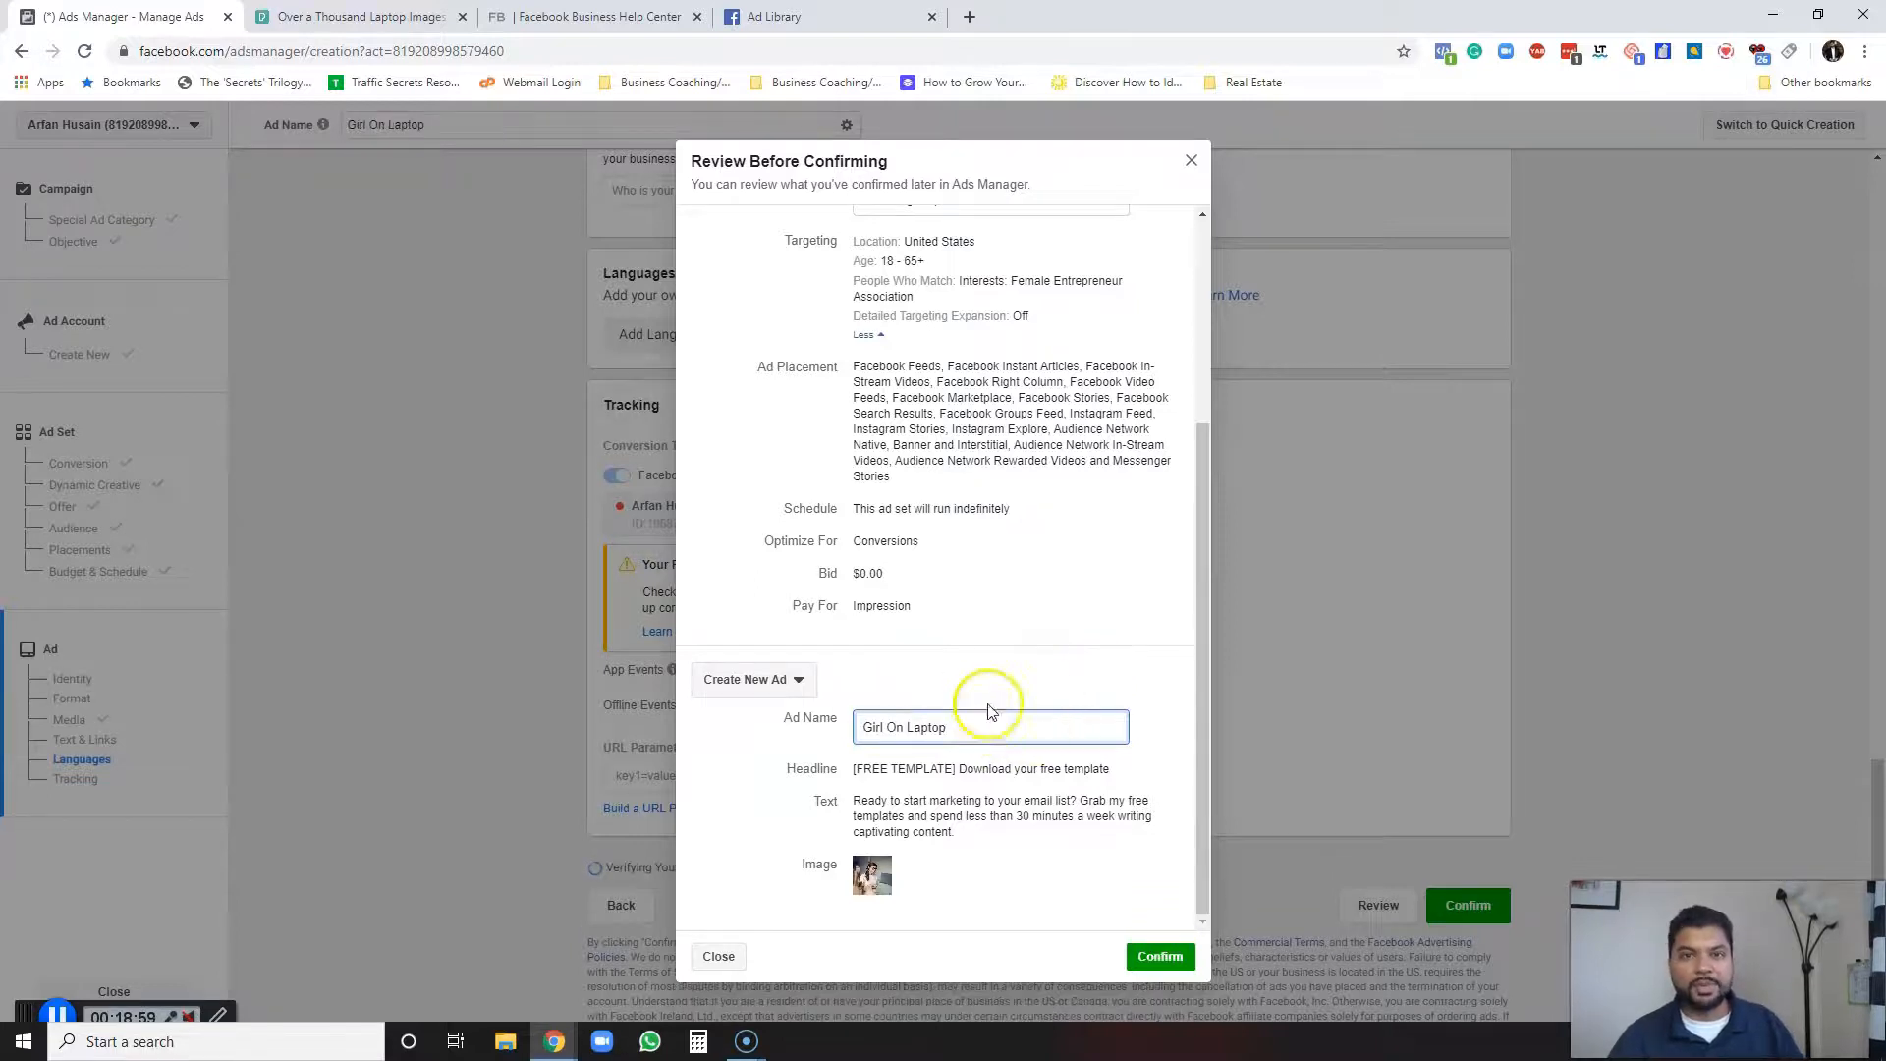
left_click(1161, 957)
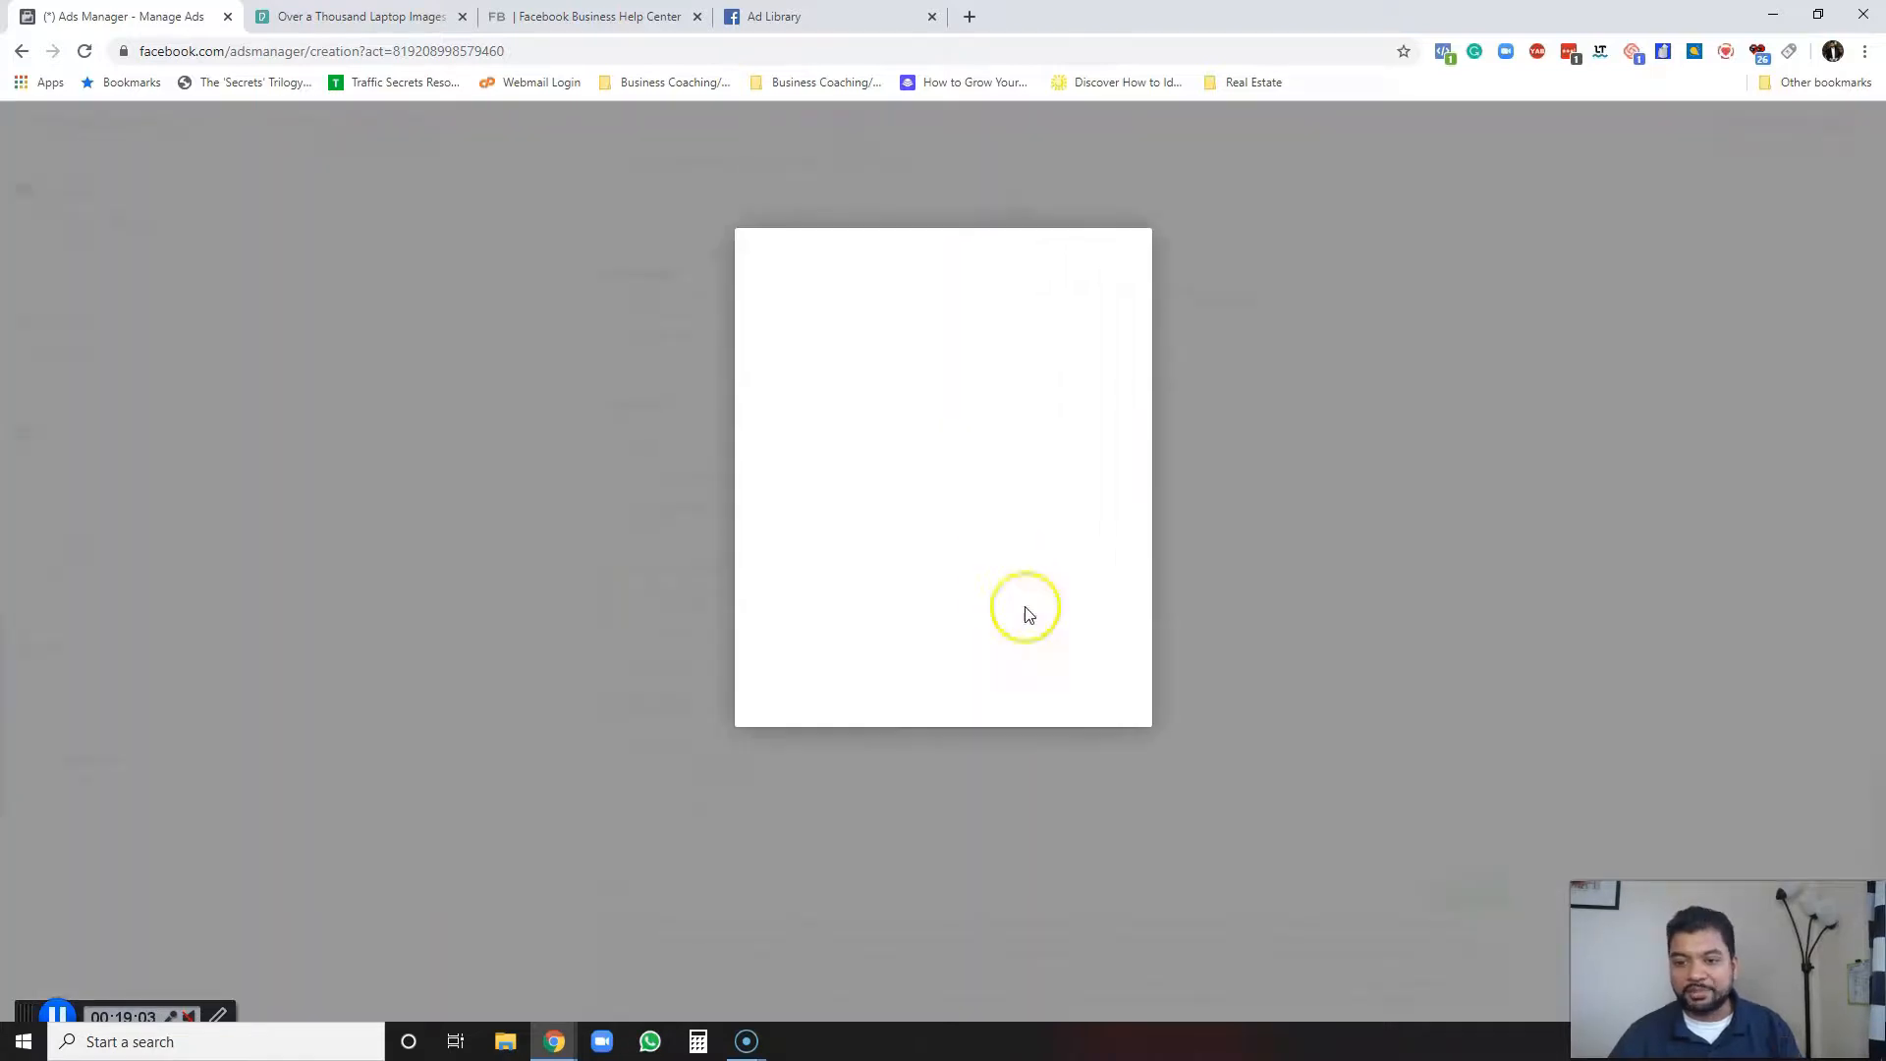
Close the campaign creation flow, saving it as a draft, and close the campaign's edit panel.
left_click(1041, 752)
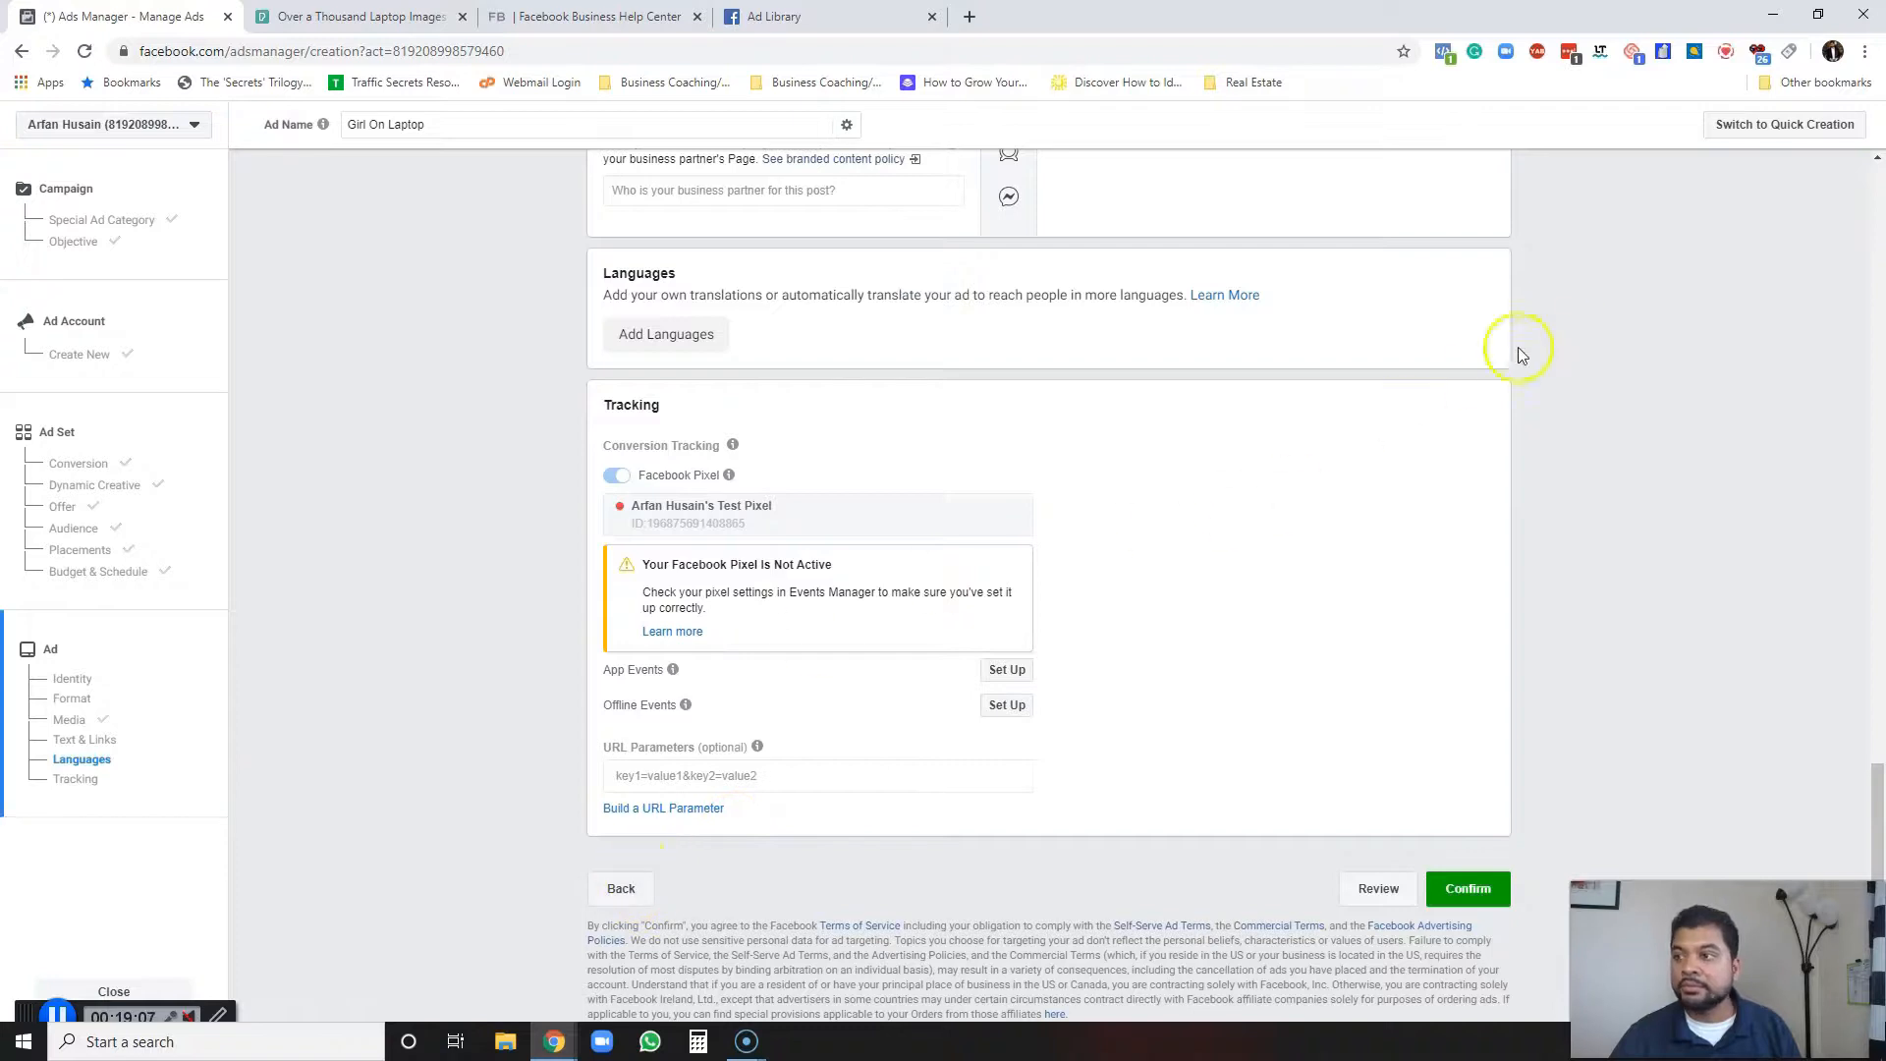
left_click(114, 992)
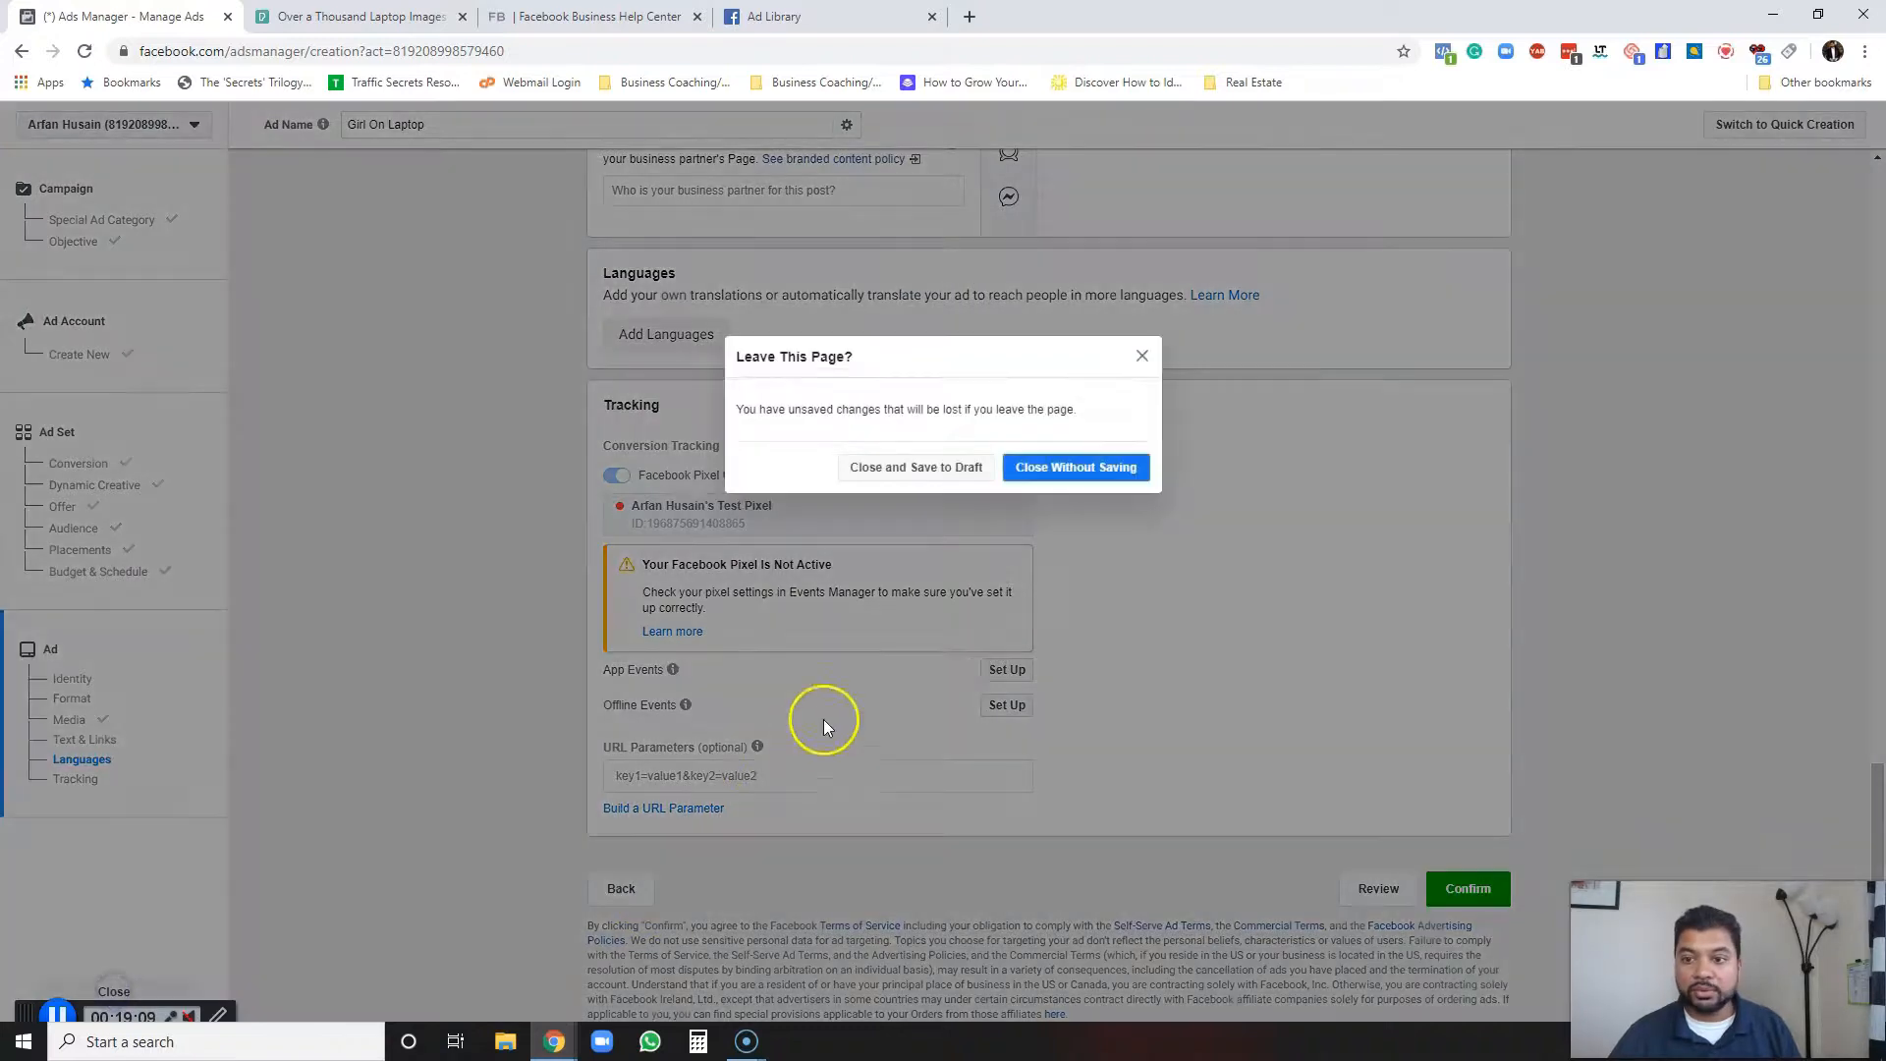
left_click(931, 469)
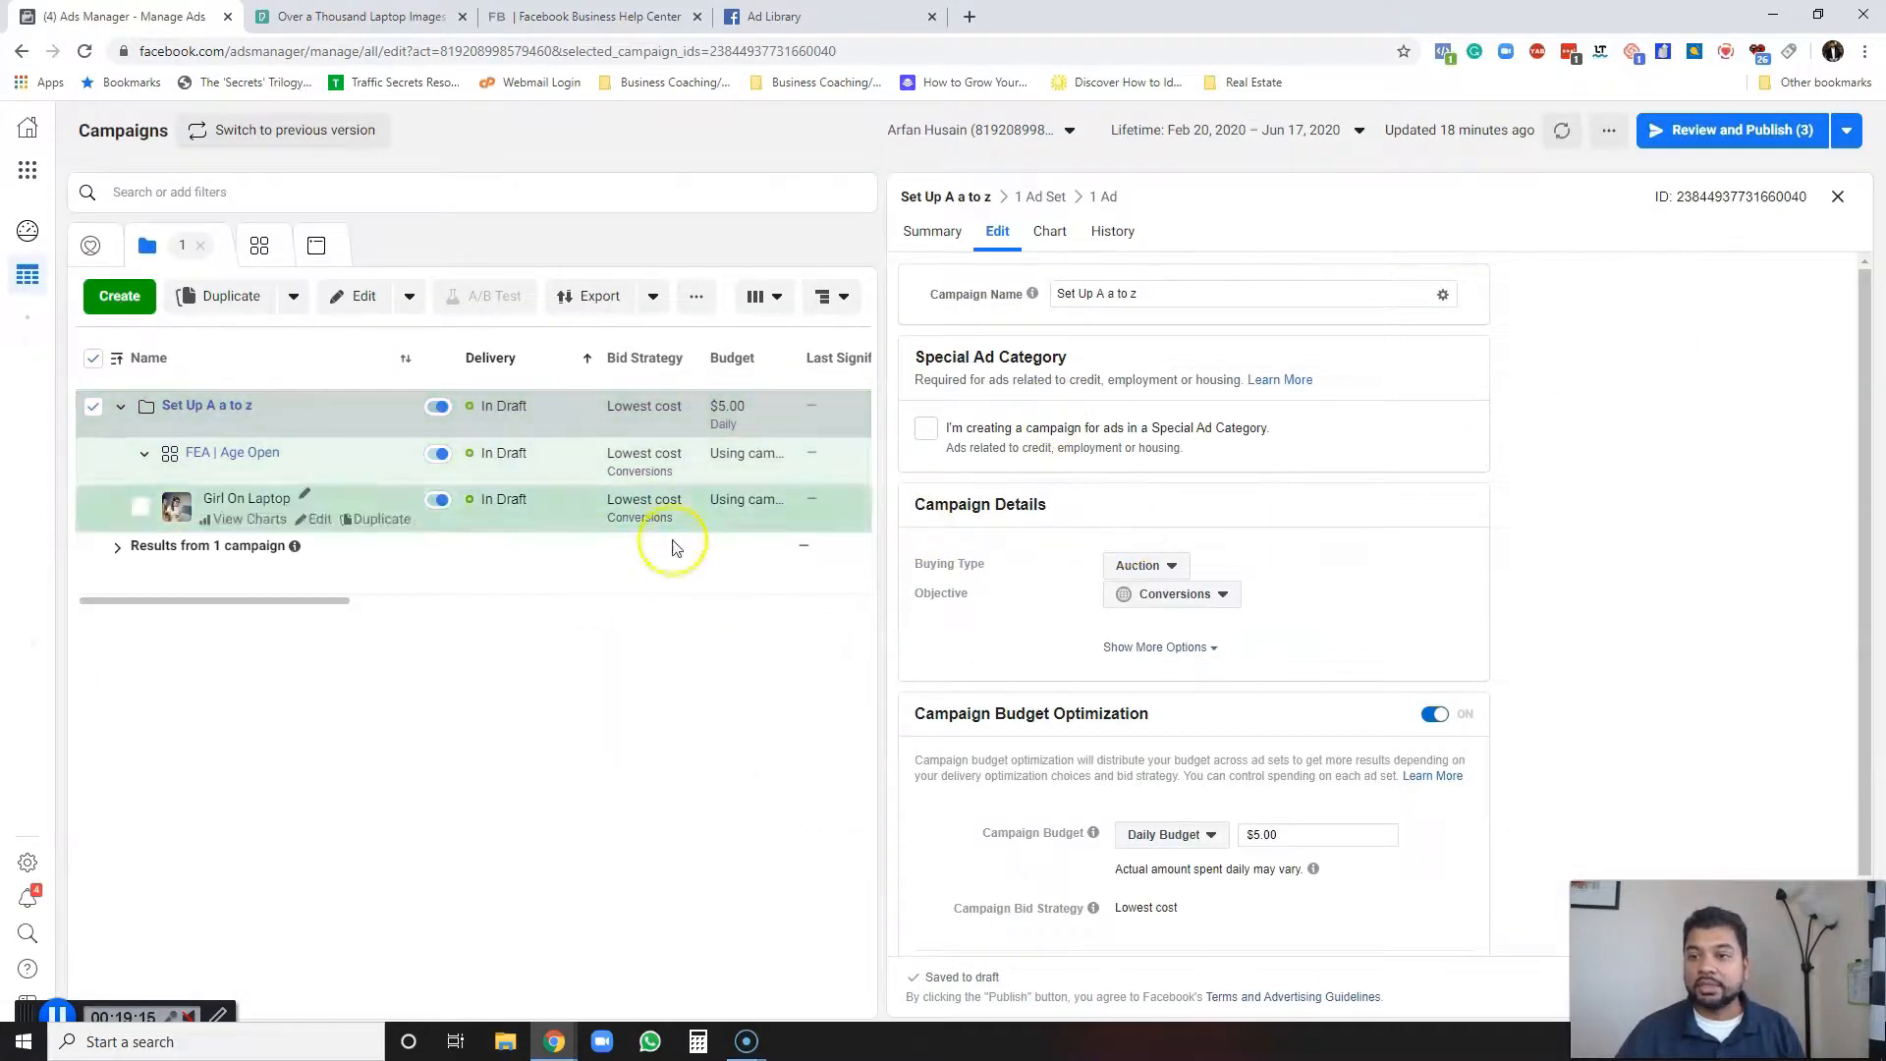
left_click(1838, 197)
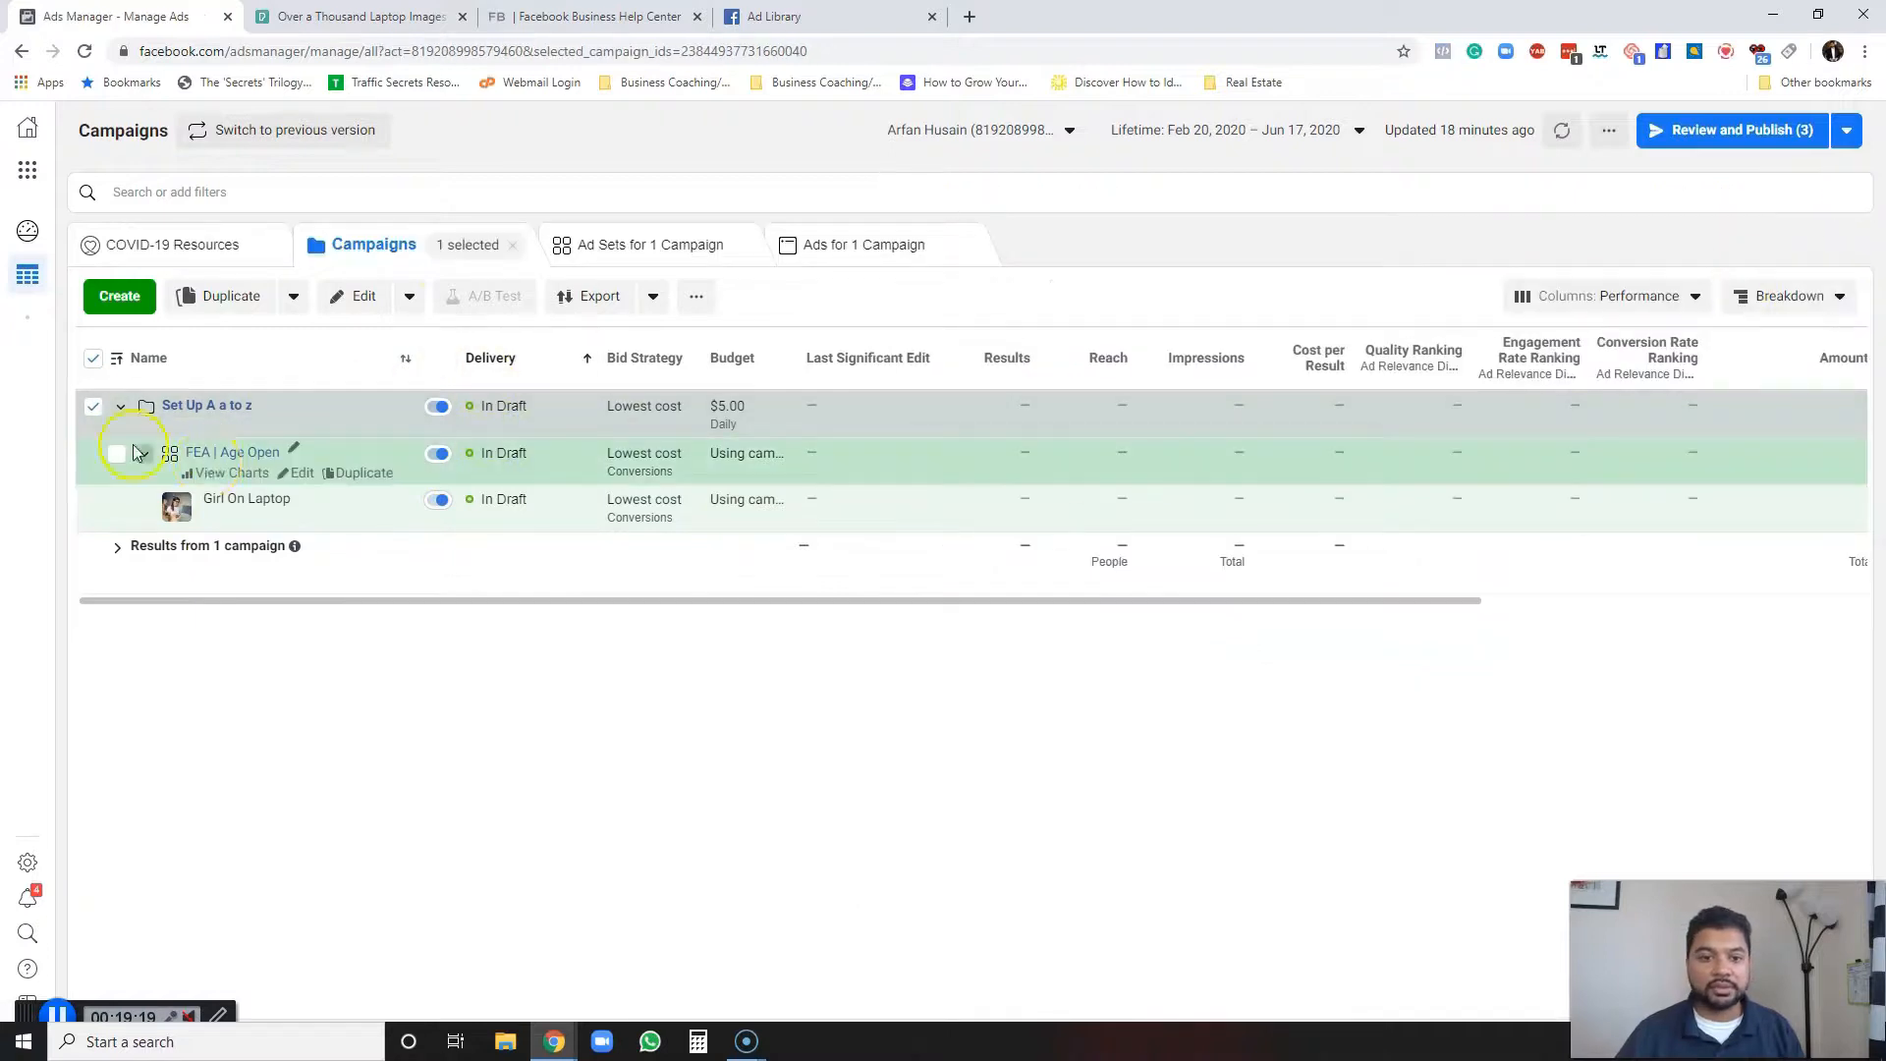
Browse the draft's campaign, ad set and ad levels in the Ads Manager tables.
left_click(120, 405)
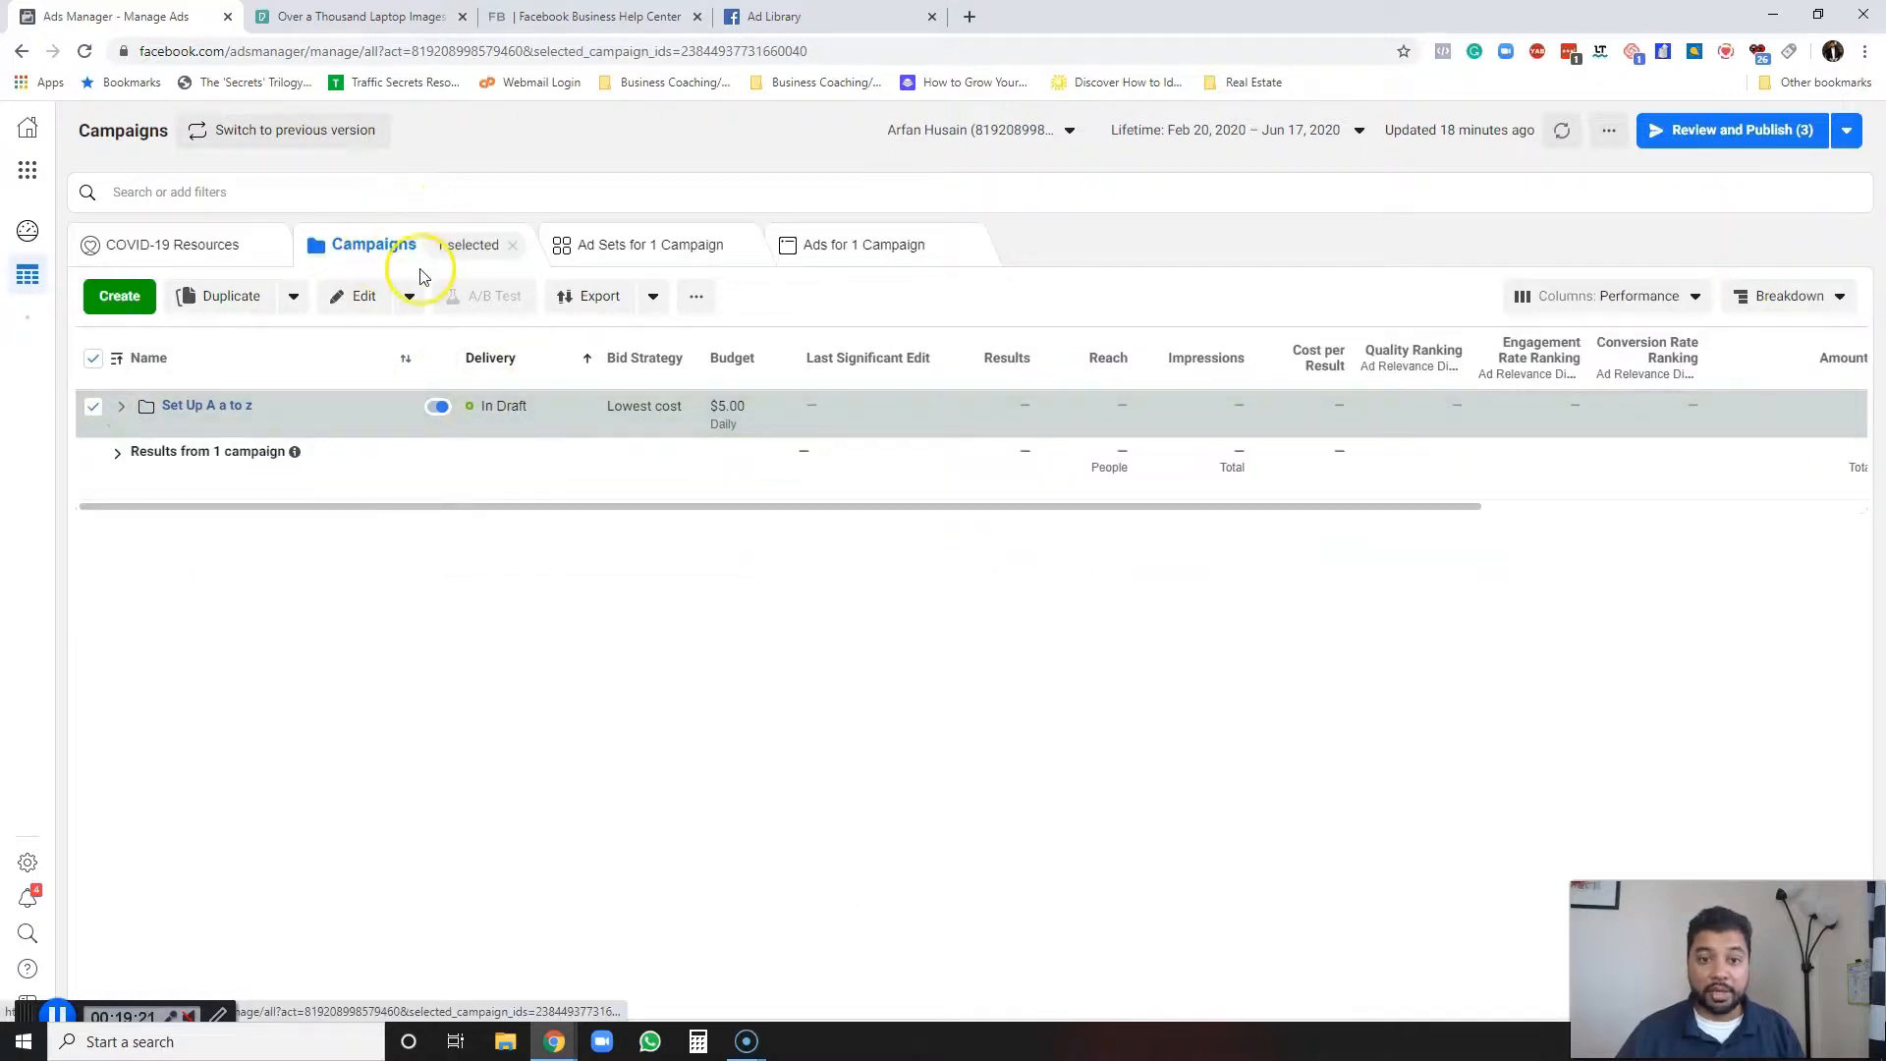
left_click(219, 415)
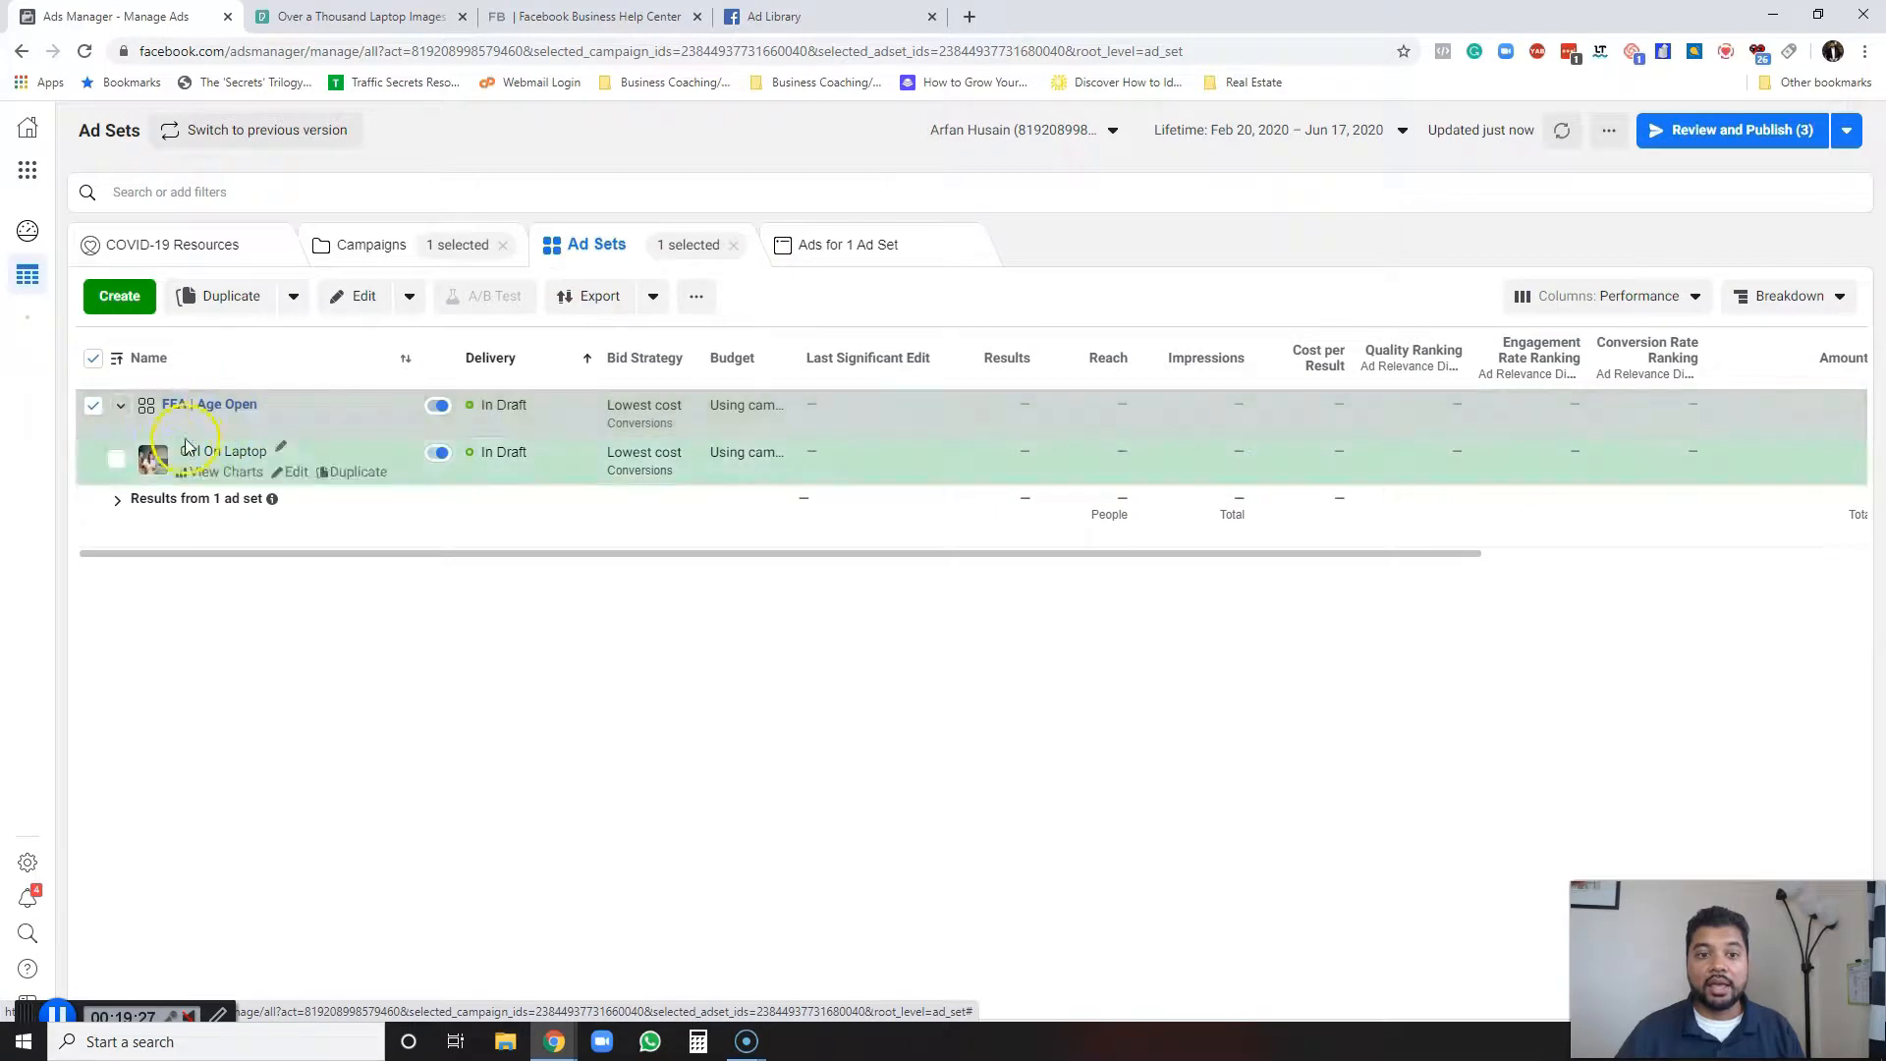
left_click(212, 410)
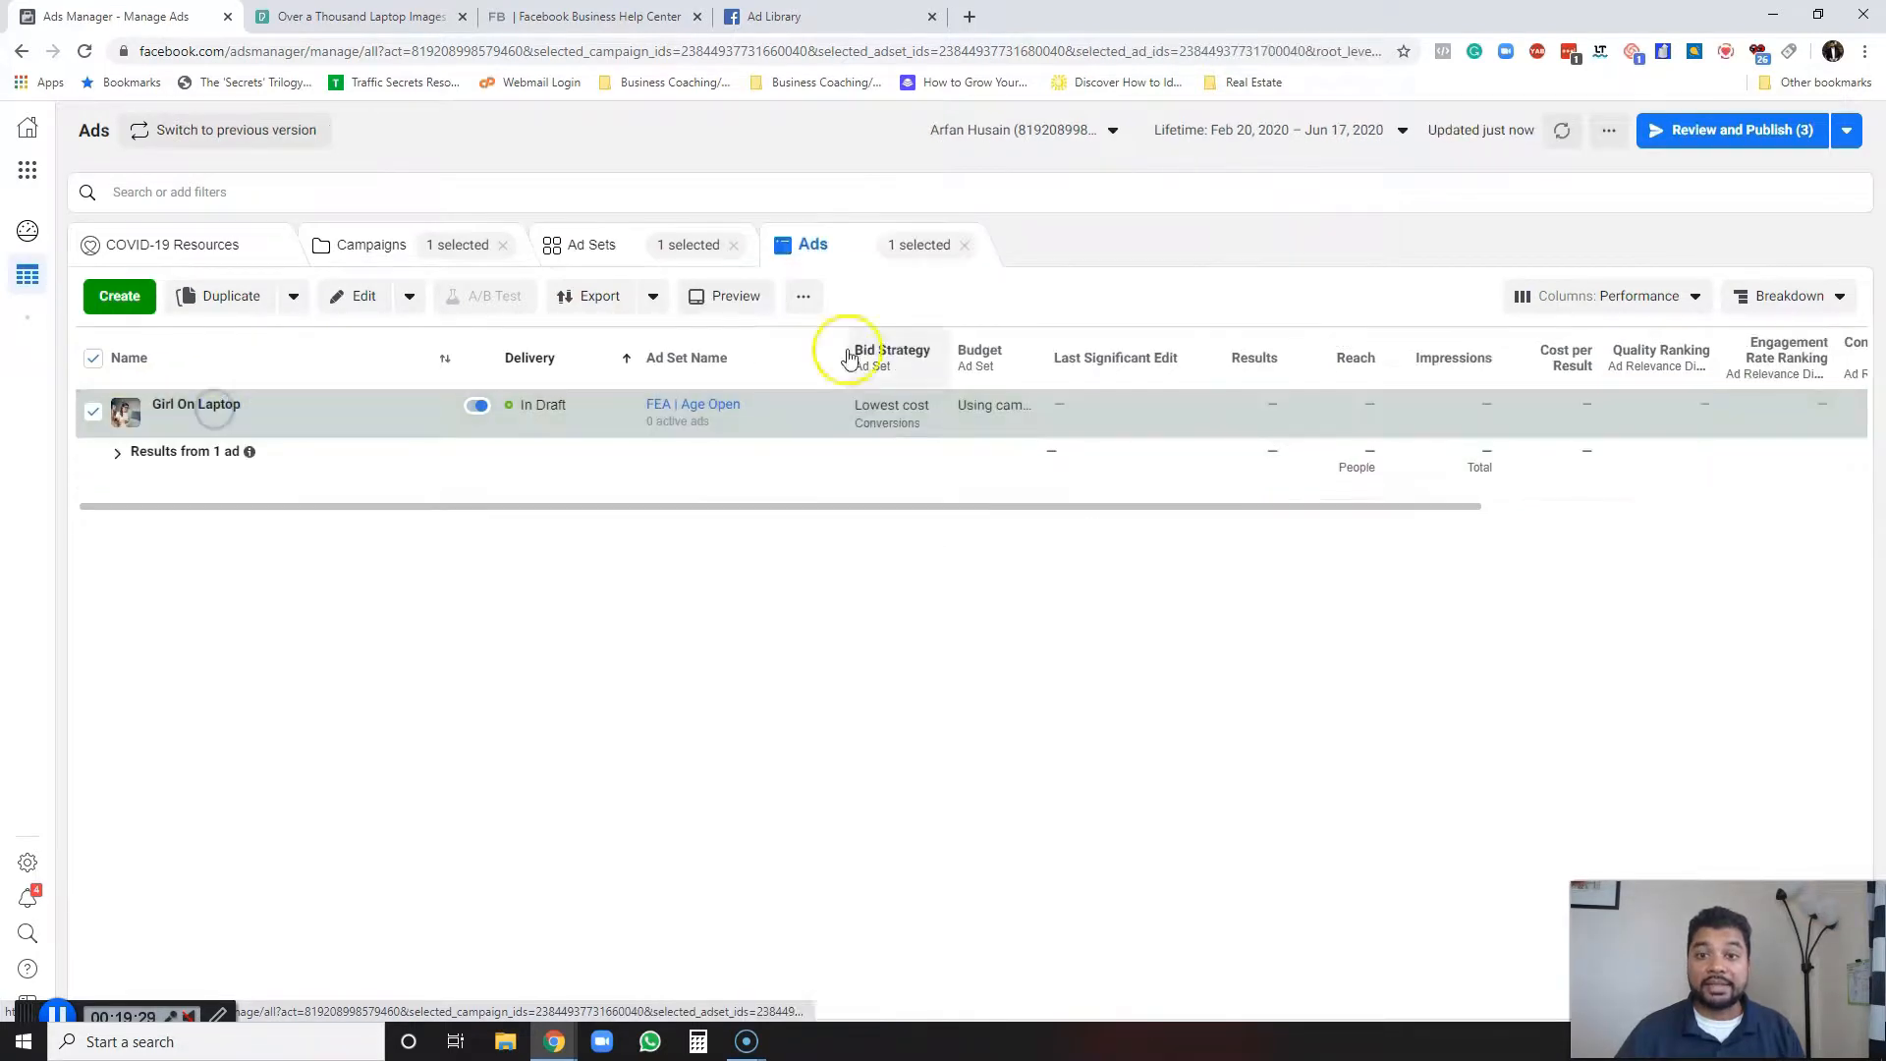
left_click(611, 252)
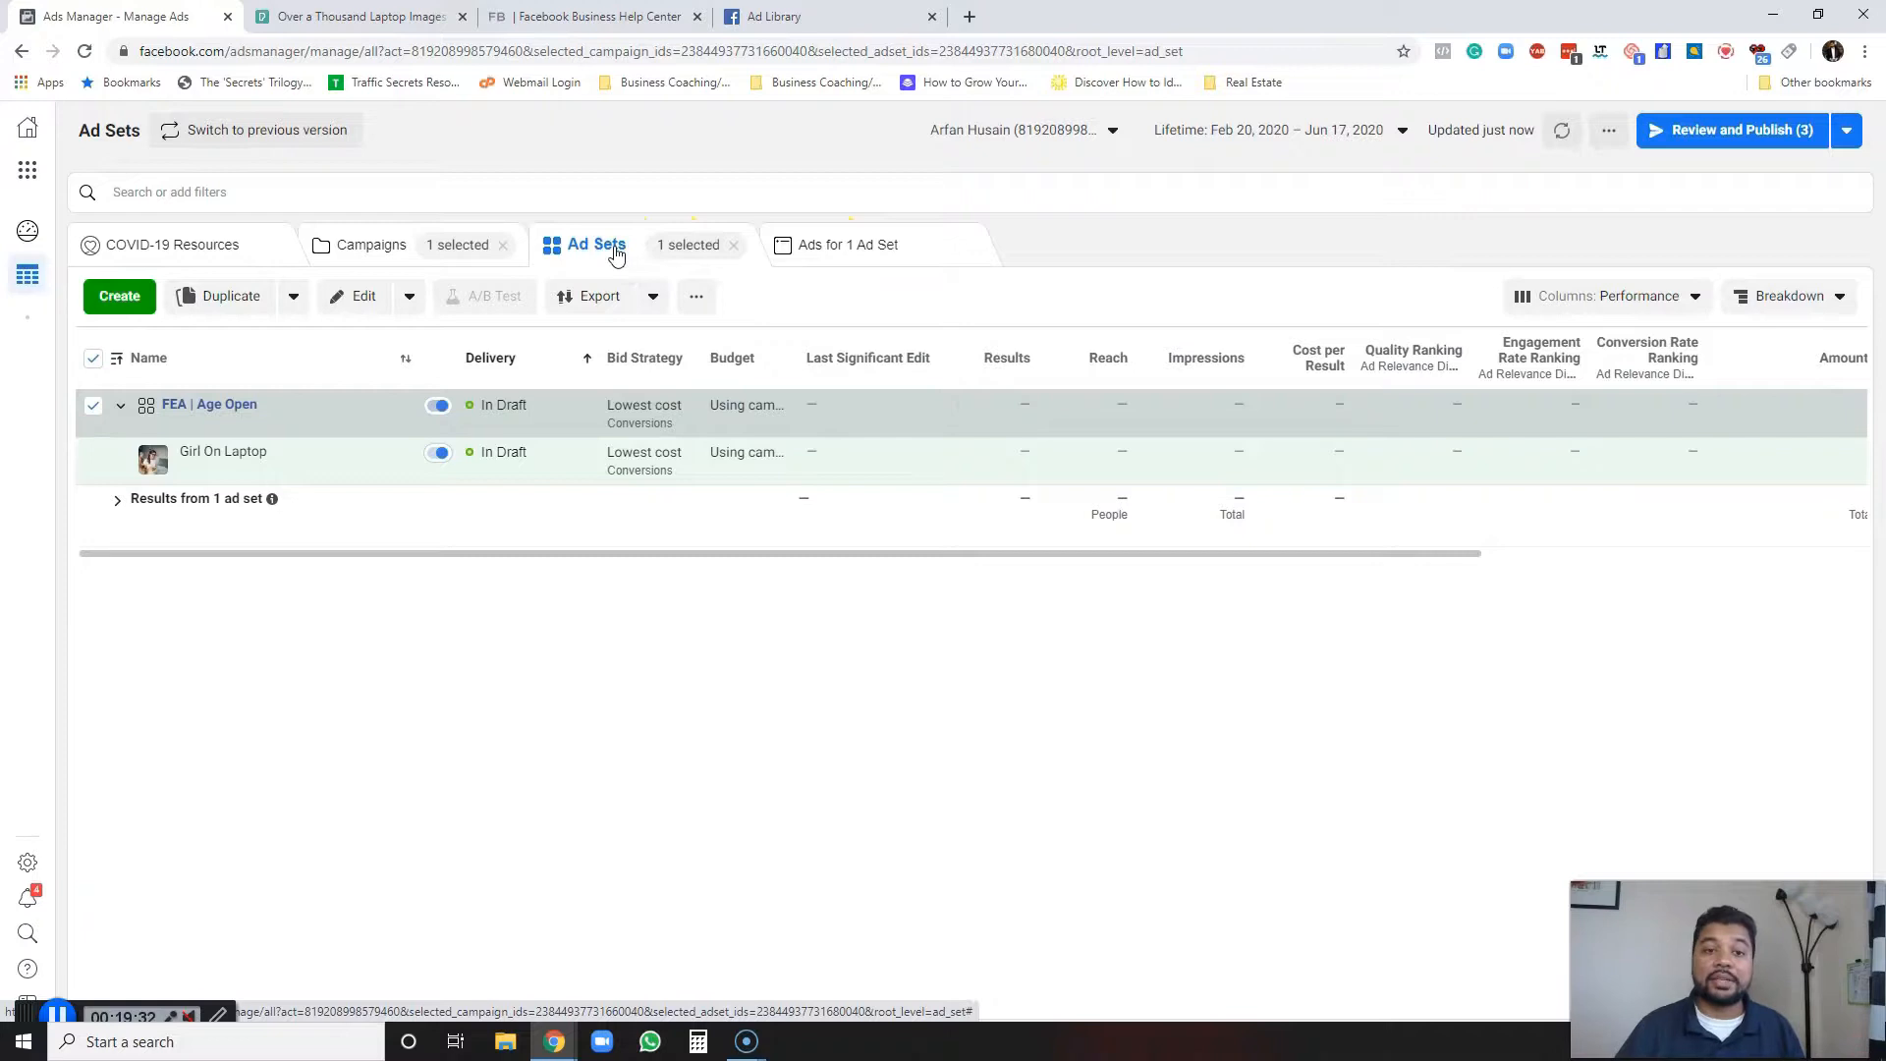
left_click(120, 404)
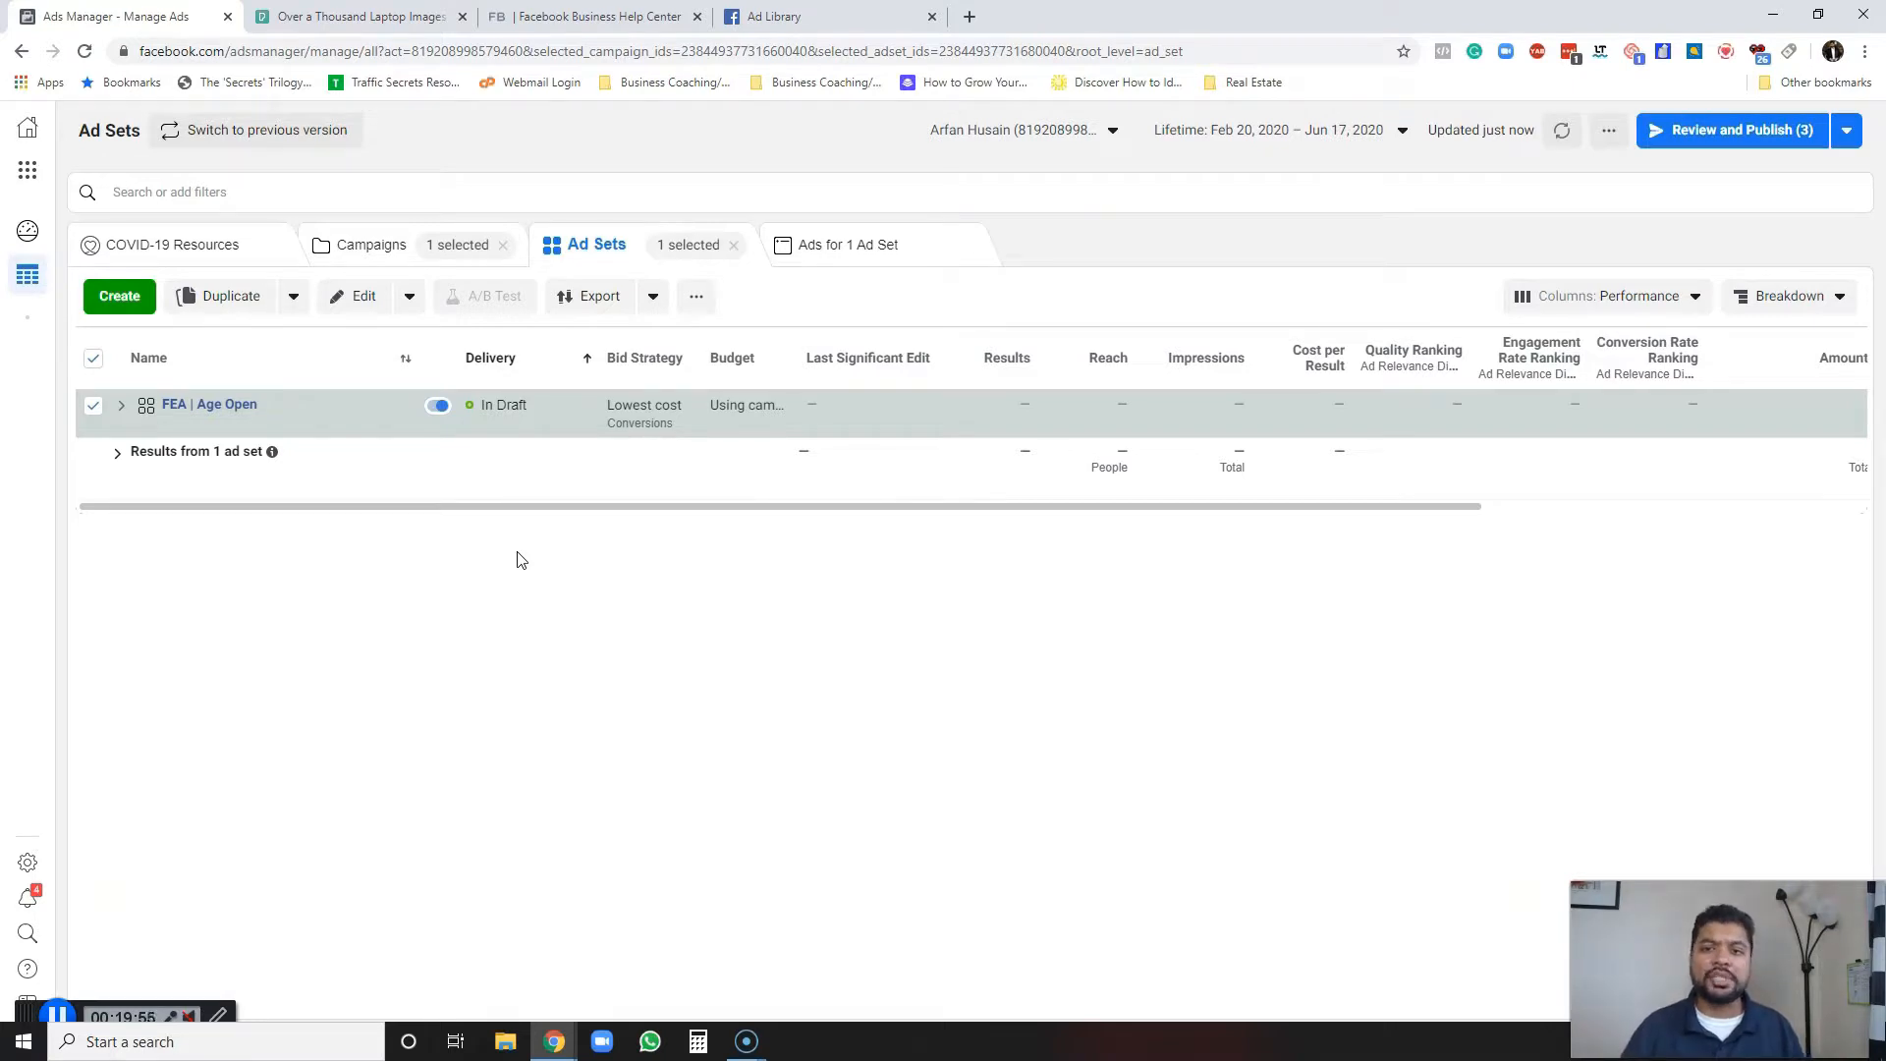
left_click(823, 246)
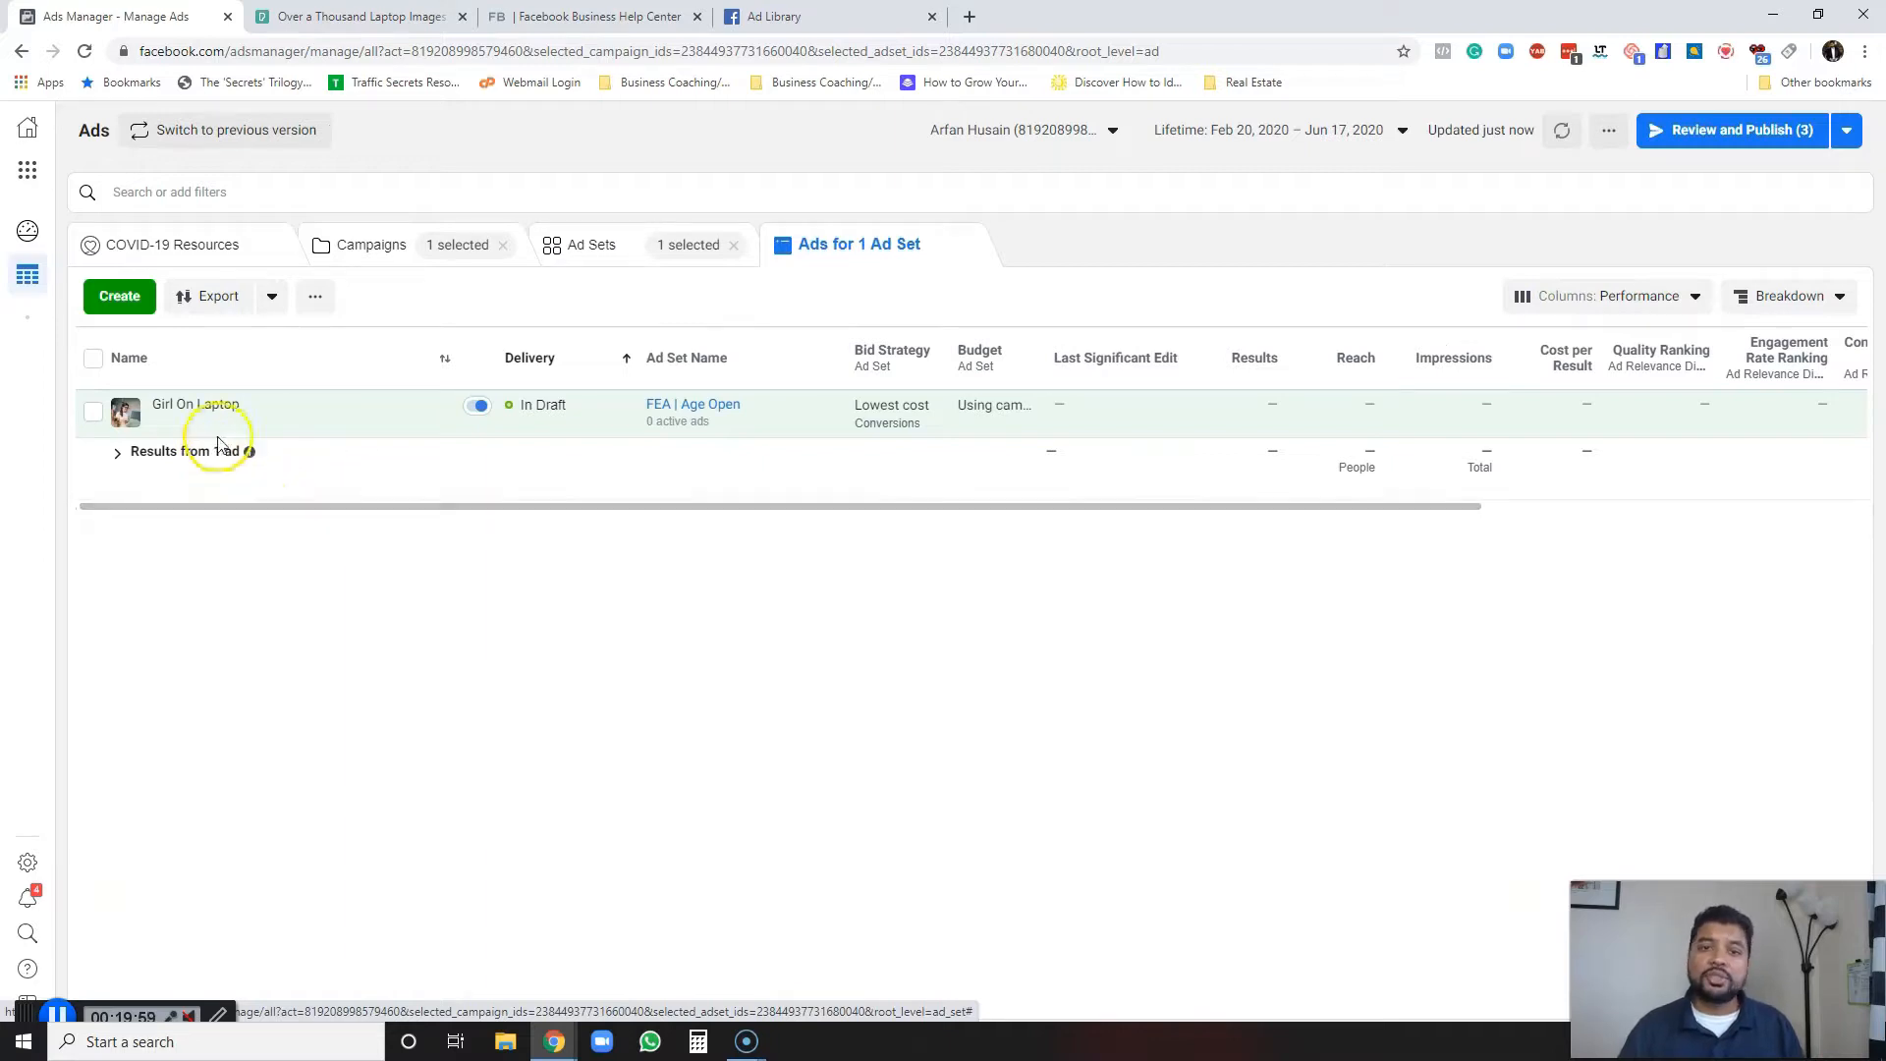
mouse_move(219, 422)
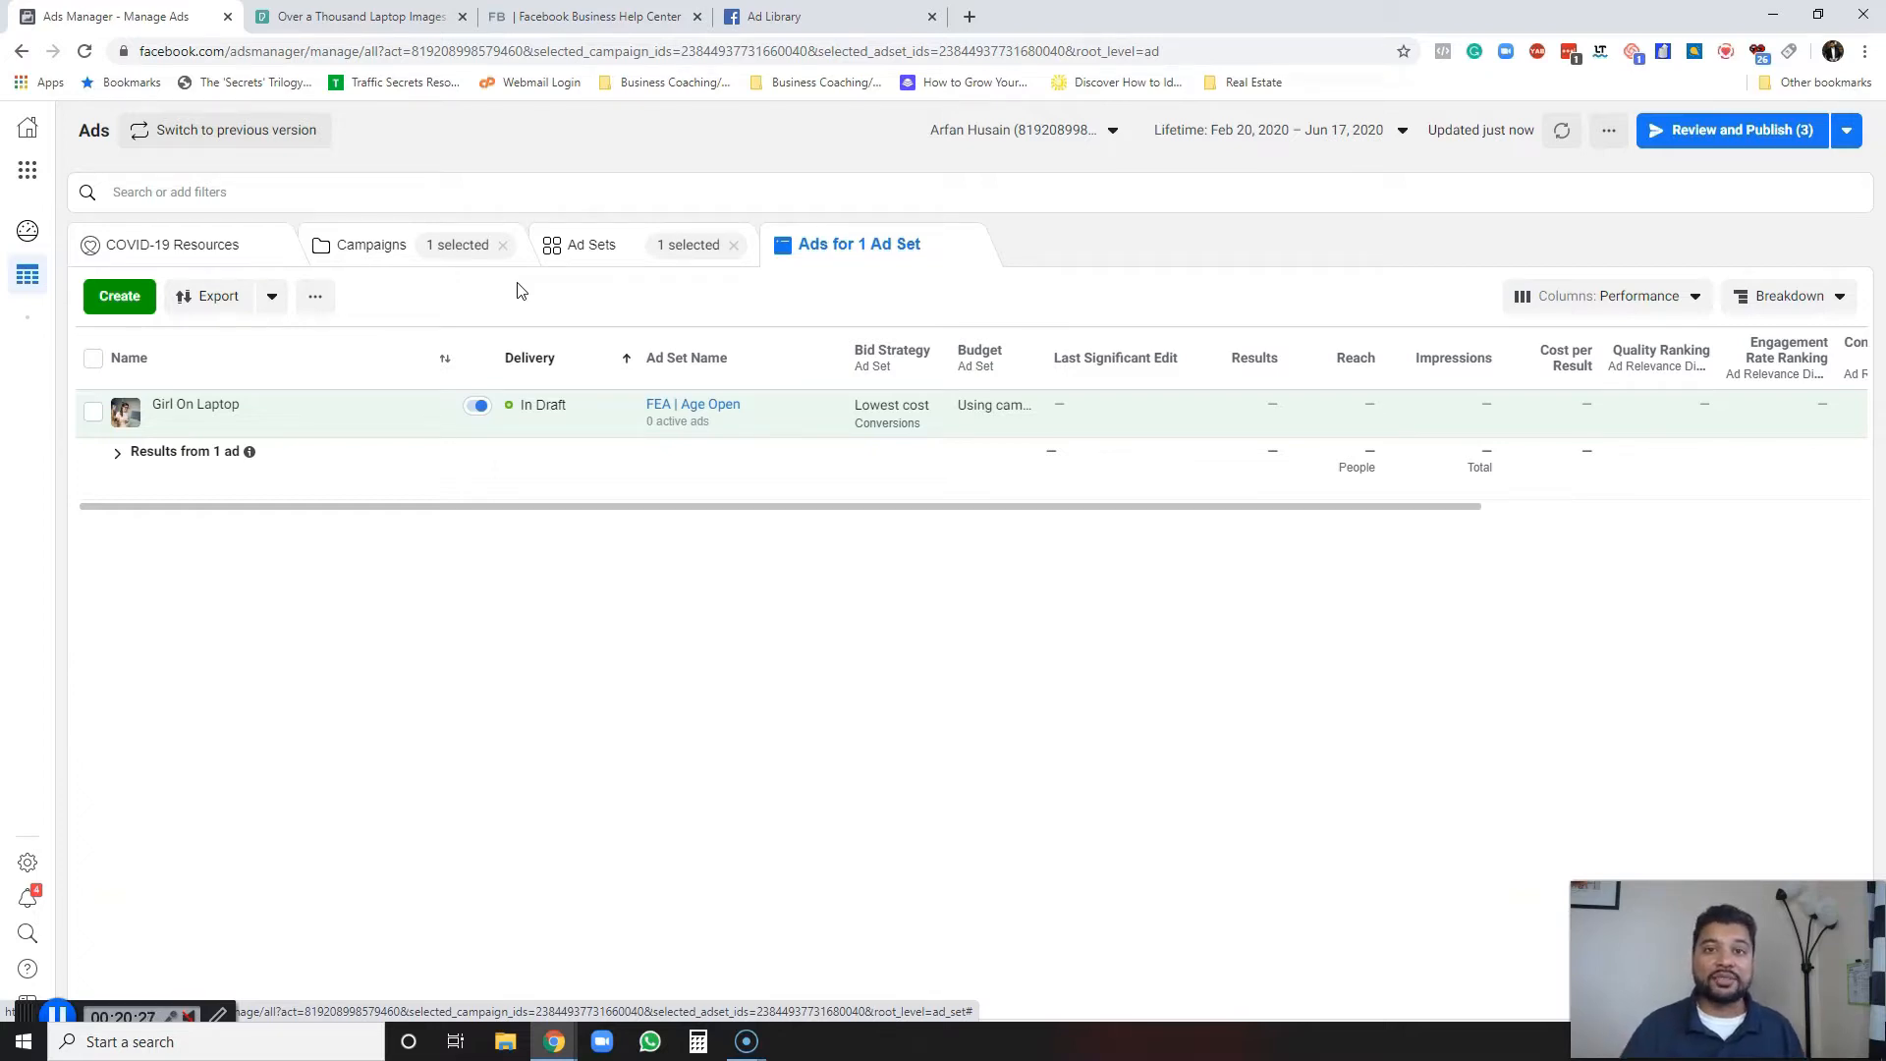
left_click(373, 244)
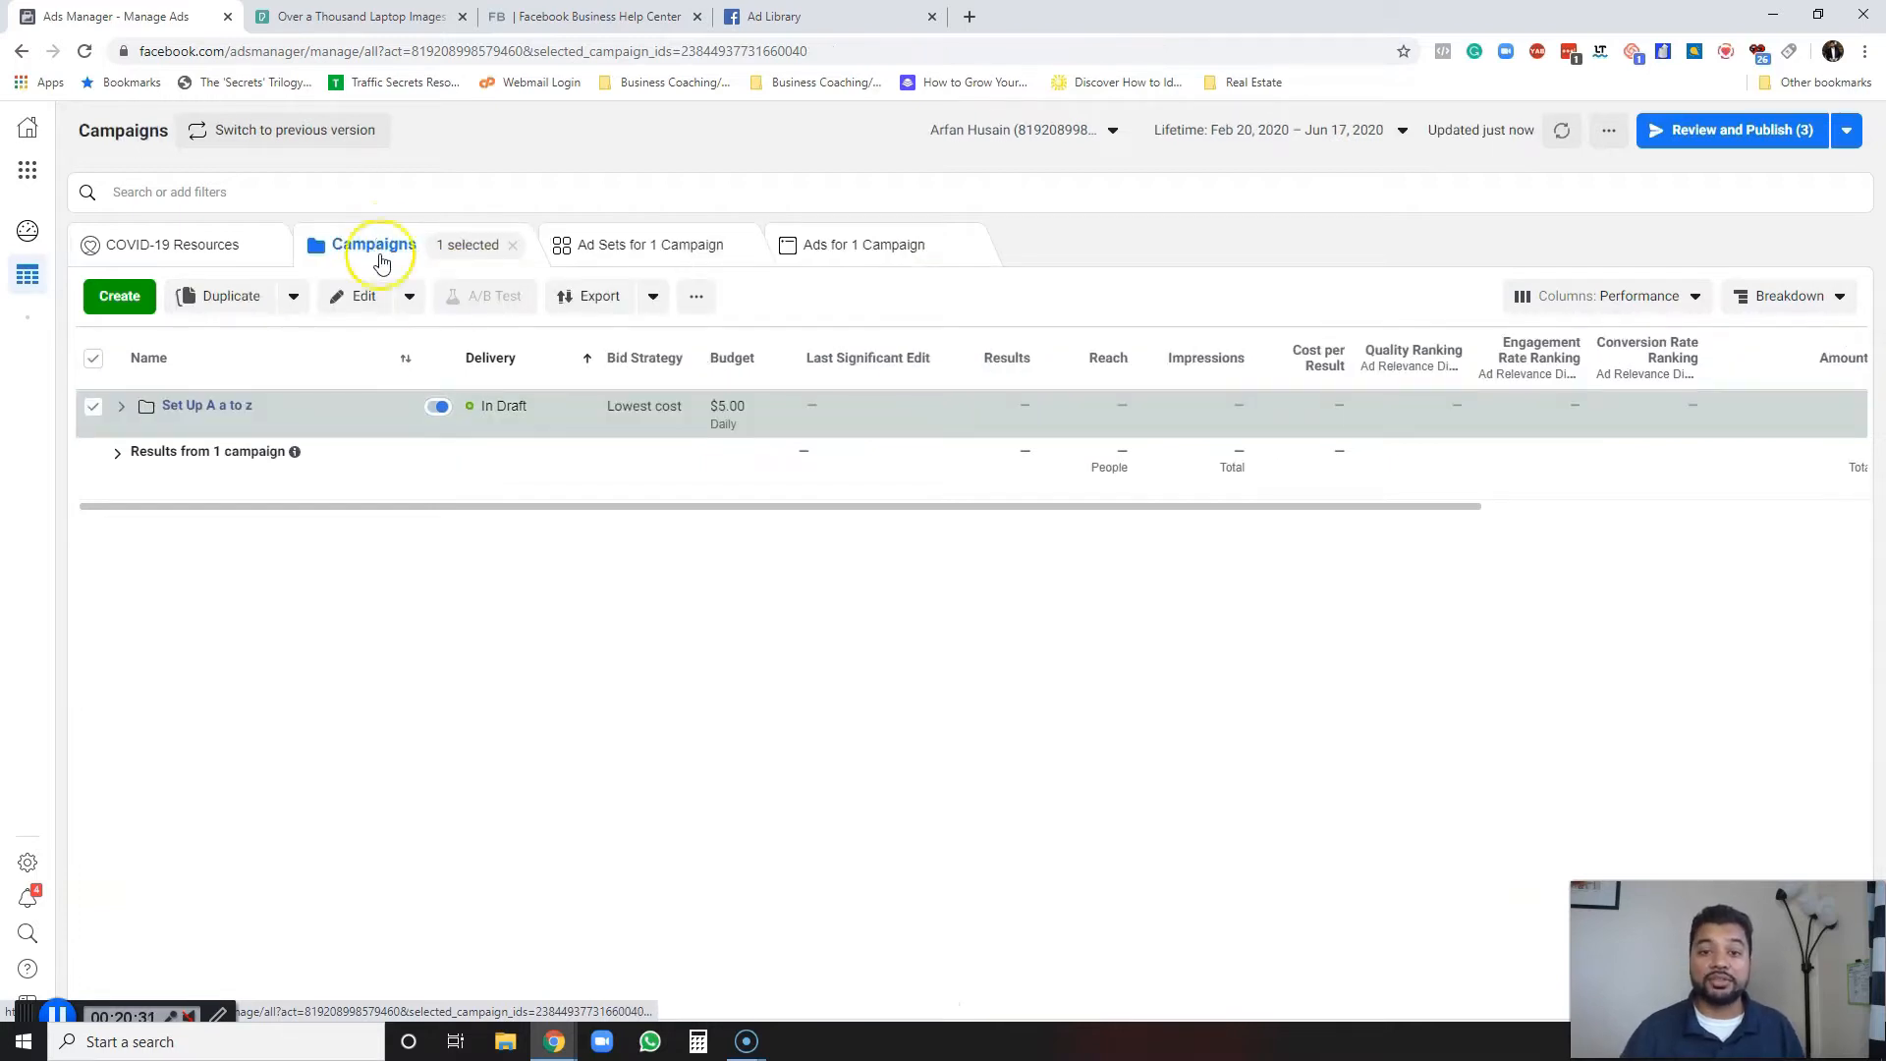